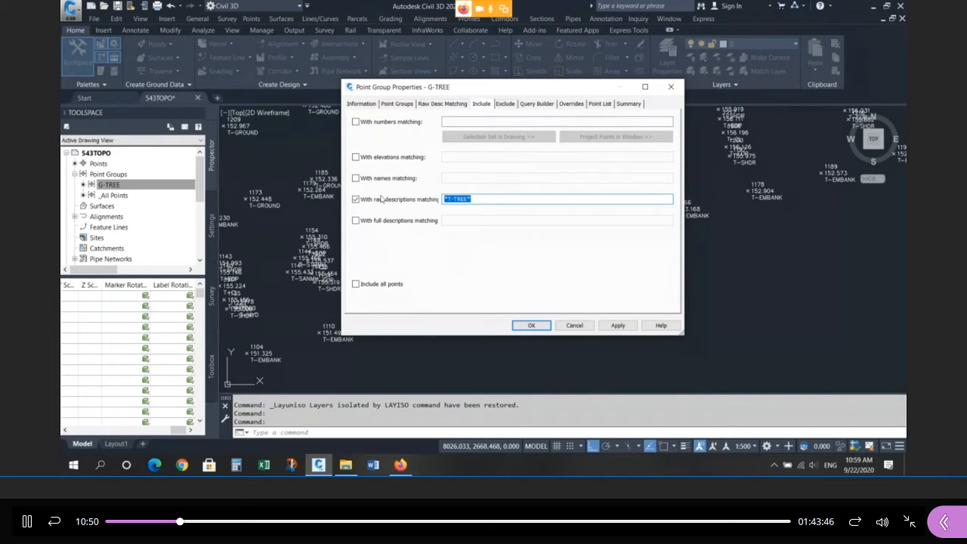
Accept the G-TREE point group properties with only raw descriptions matching *T-TREE* included
{"action": "left_click", "coordinate": [356, 158]}
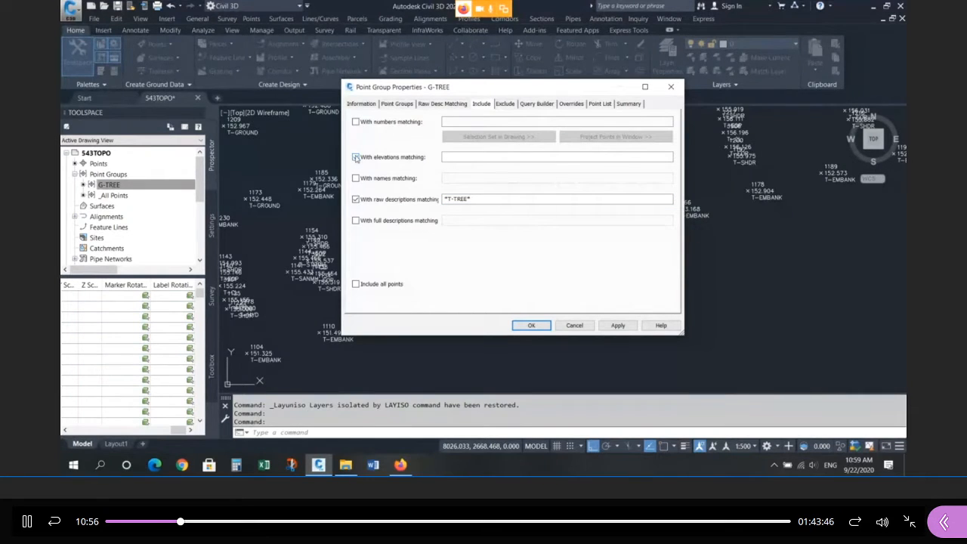
{"action": "left_click", "coordinate": [356, 157]}
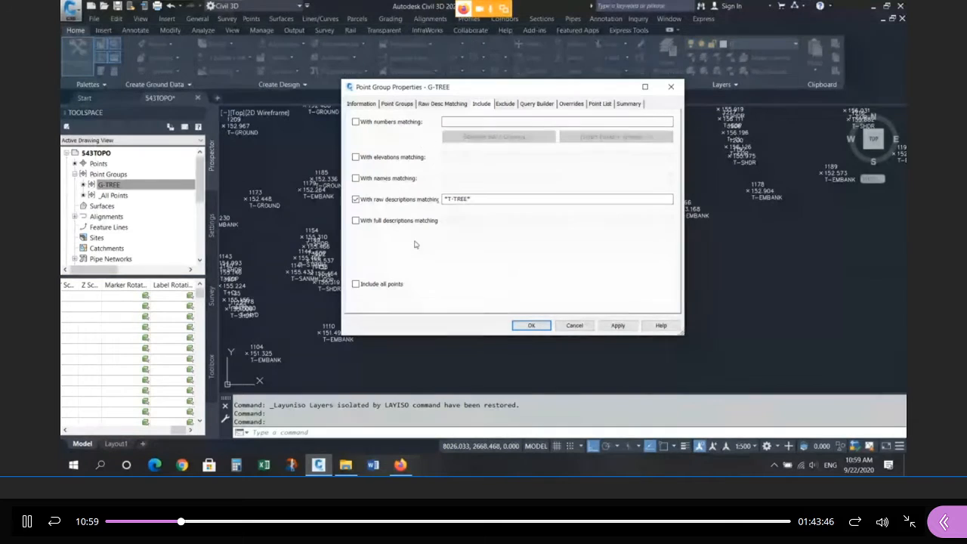
{"action": "left_click", "coordinate": [530, 324]}
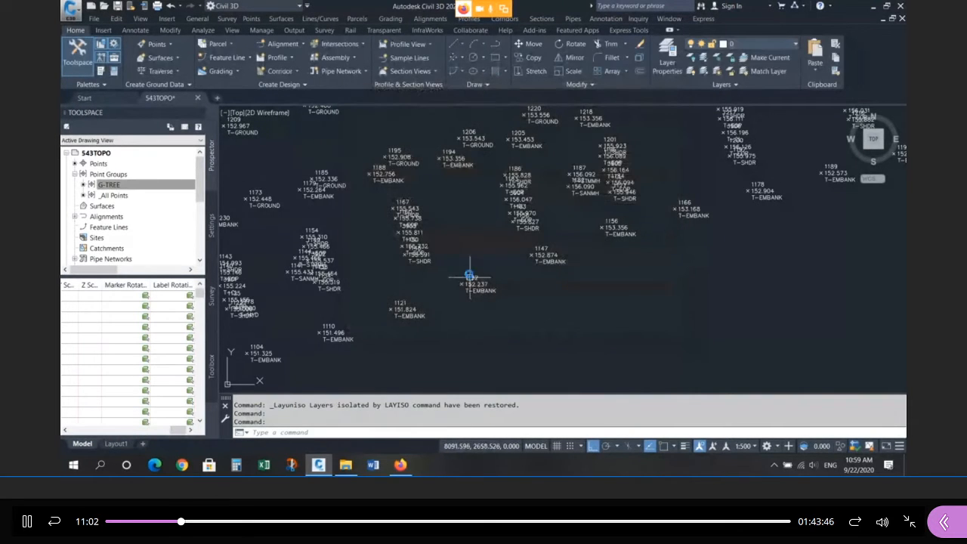
List the _All Points group sorted by full description and examine its description codes
{"action": "right_click", "coordinate": [113, 175]}
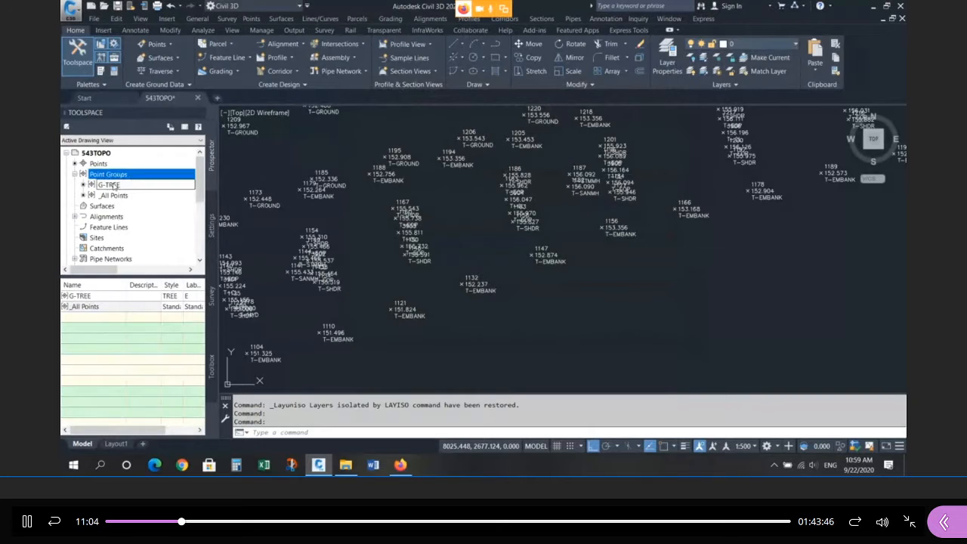
{"action": "left_click", "coordinate": [111, 195]}
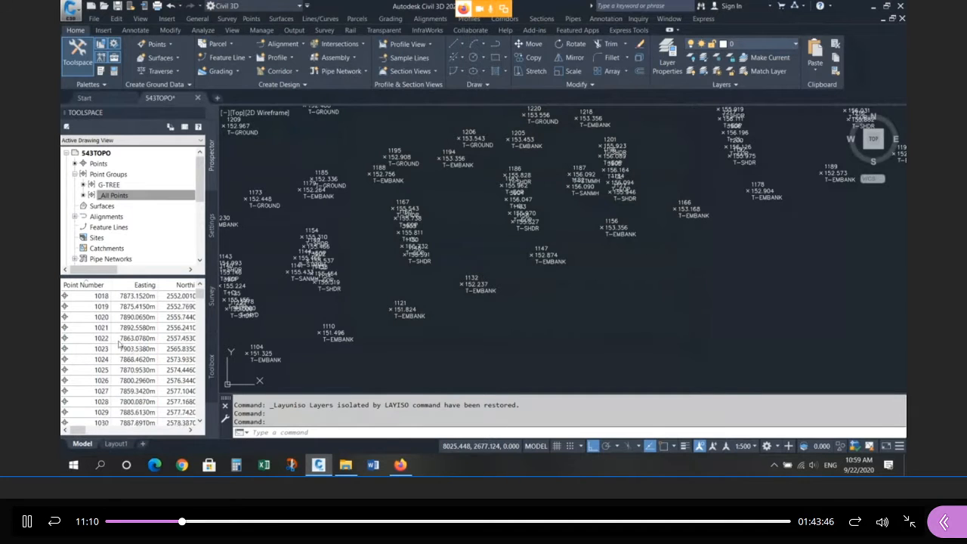
{"action": "left_click_drag", "start_coordinate": [78, 431], "coordinate": [110, 430]}
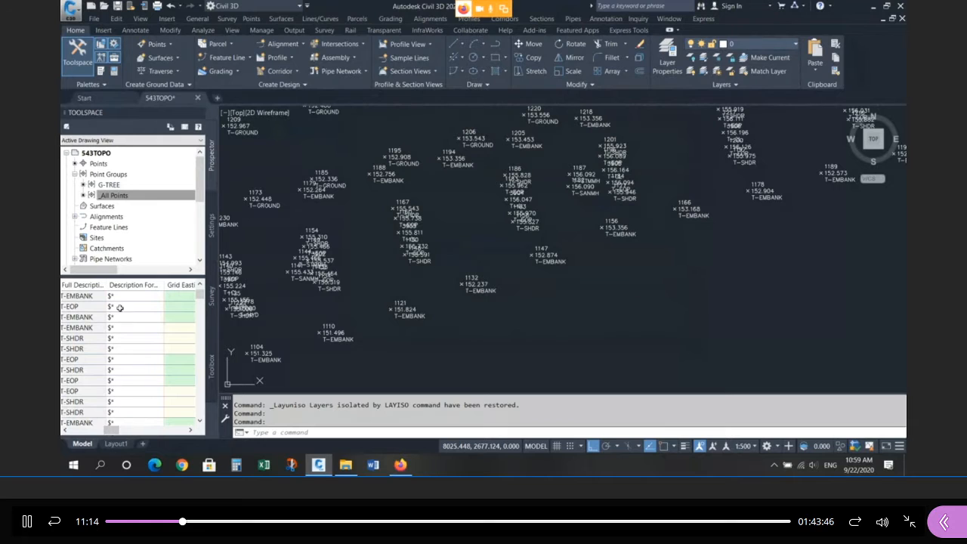
{"action": "left_click", "coordinate": [82, 288]}
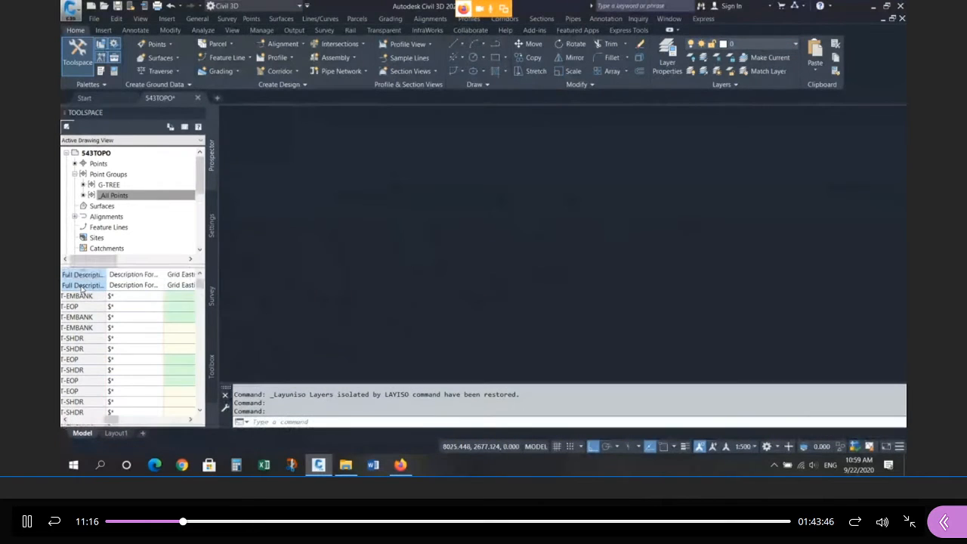
{"action": "mouse_move", "coordinate": [200, 284]}
{"action": "left_mouse_down"}
{"action": "mouse_move", "coordinate": [191, 380]}
{"action": "mouse_move", "coordinate": [203, 366]}
{"action": "mouse_move", "coordinate": [200, 278]}
{"action": "left_mouse_up"}
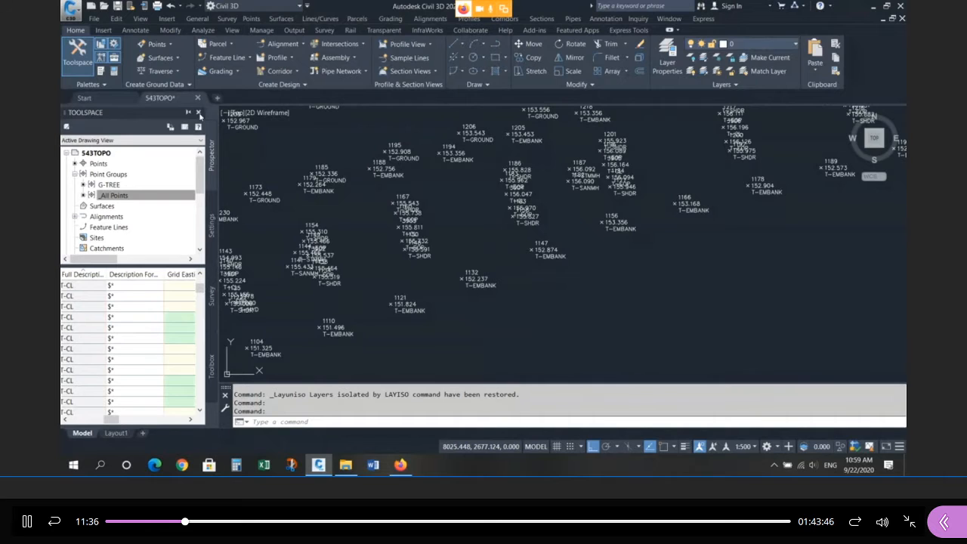
{"action": "left_click", "coordinate": [113, 186]}
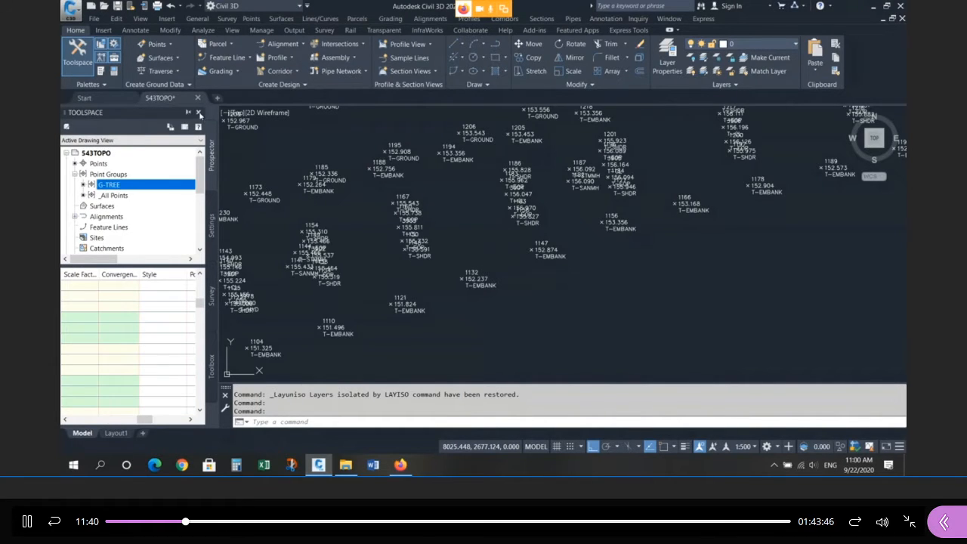
Close the Toolspace, then open Assignment1-2020.pdf from the UPLOADED folder at its point style and label style tables
{"action": "left_click", "coordinate": [199, 112]}
{"action": "left_click", "coordinate": [346, 465]}
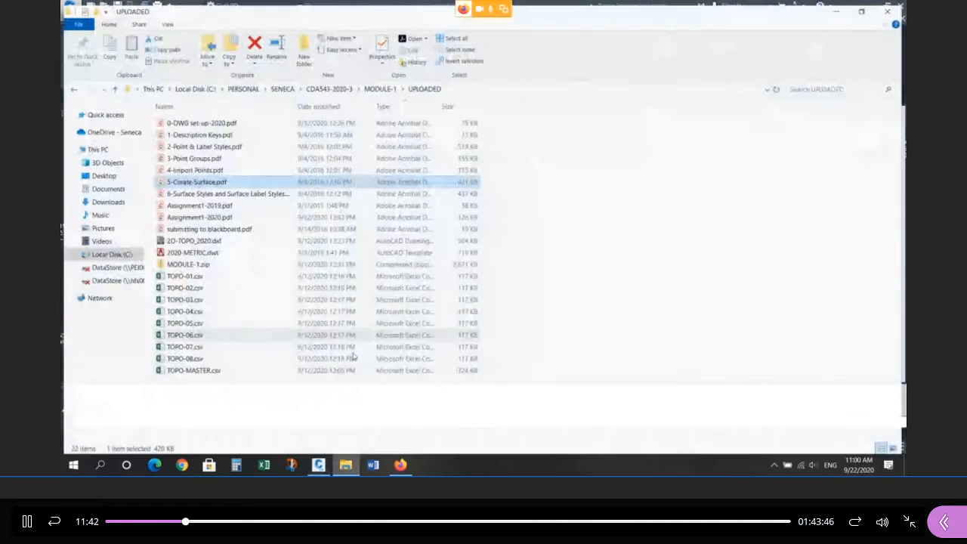
{"action": "left_click", "coordinate": [213, 217]}
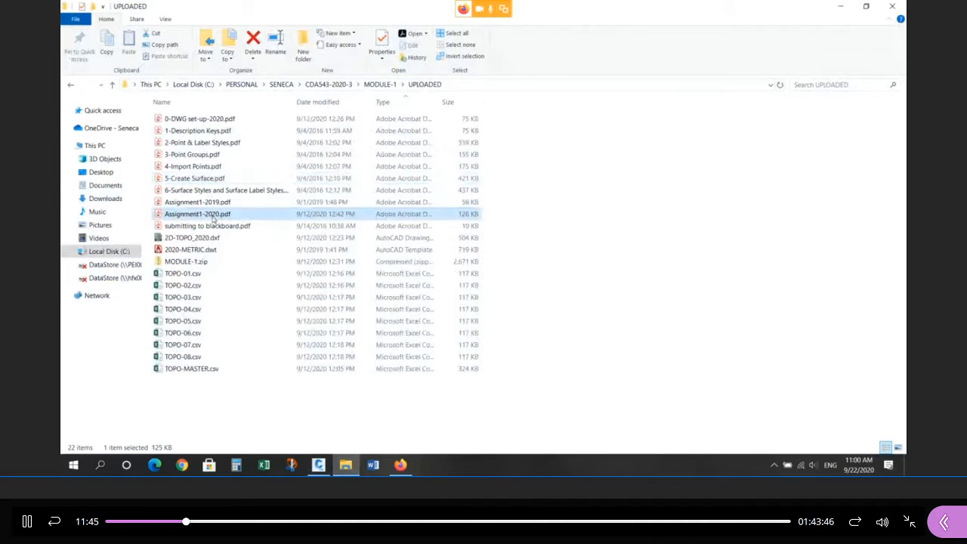
{"action": "double_click", "coordinate": [213, 217]}
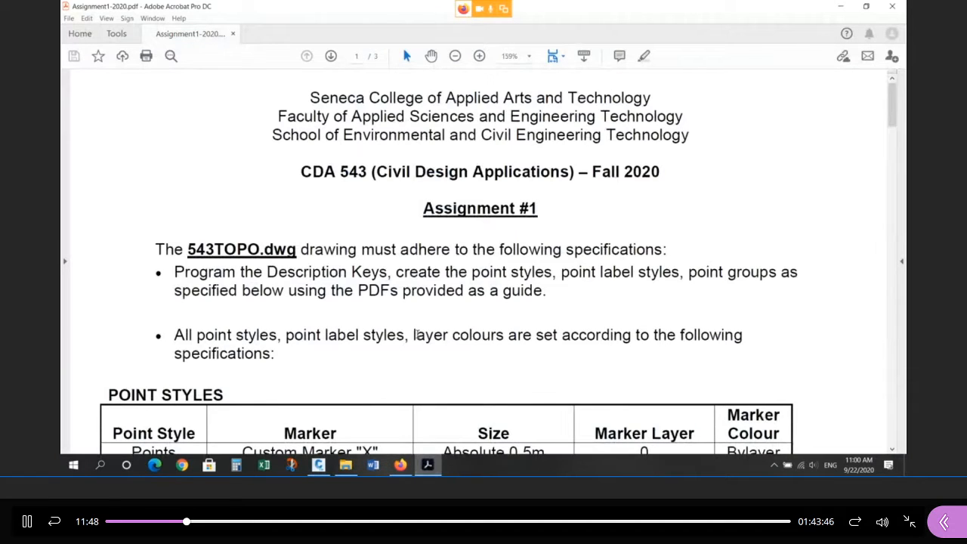
{"action": "scroll", "coordinate": [418, 302], "scroll_direction": "down", "scroll_amount": 3}
{"action": "scroll", "coordinate": [418, 302], "scroll_direction": "down", "scroll_amount": 2}
{"action": "scroll", "coordinate": [414, 285], "scroll_direction": "down", "scroll_amount": 7}
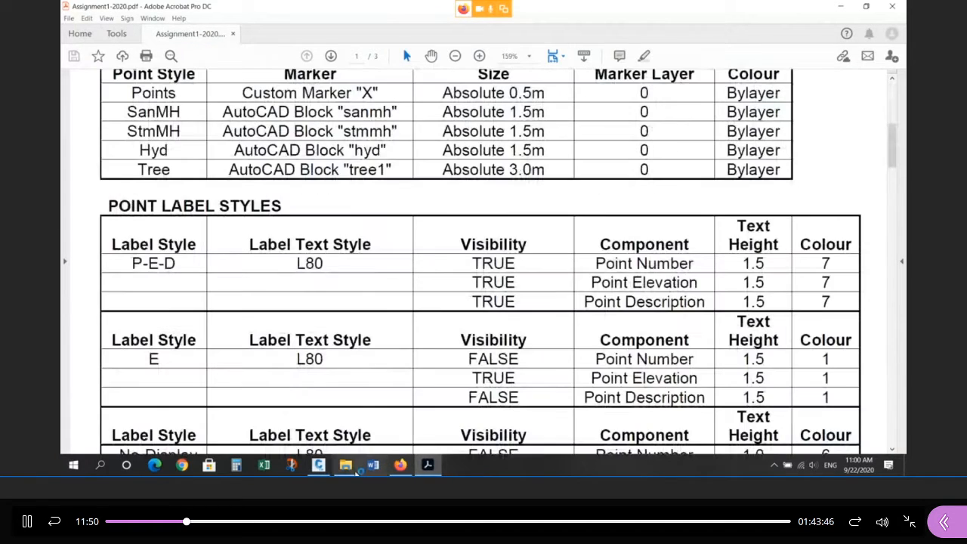
Switch to the Bb Collaborate session in Firefox and mute the microphone
{"action": "left_click", "coordinate": [400, 465]}
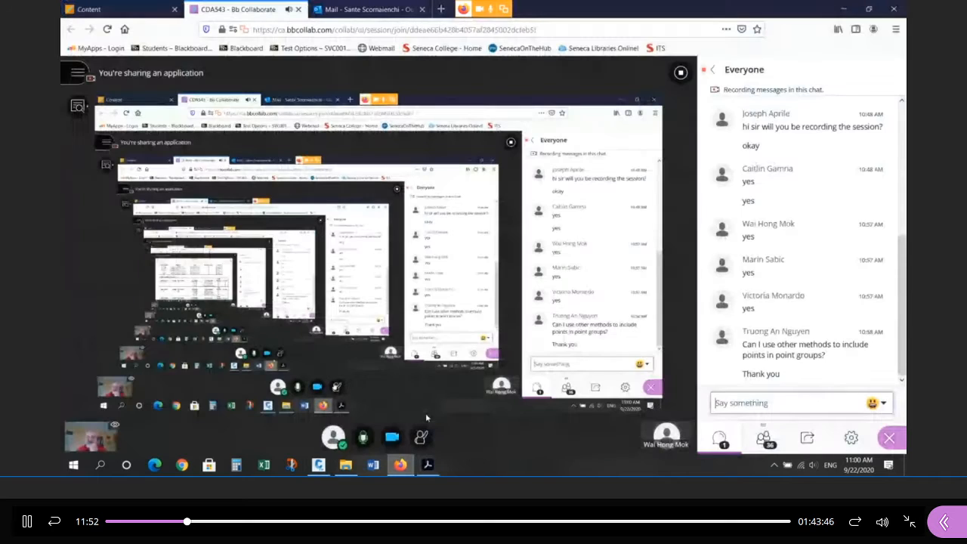
{"action": "left_click", "coordinate": [363, 437]}
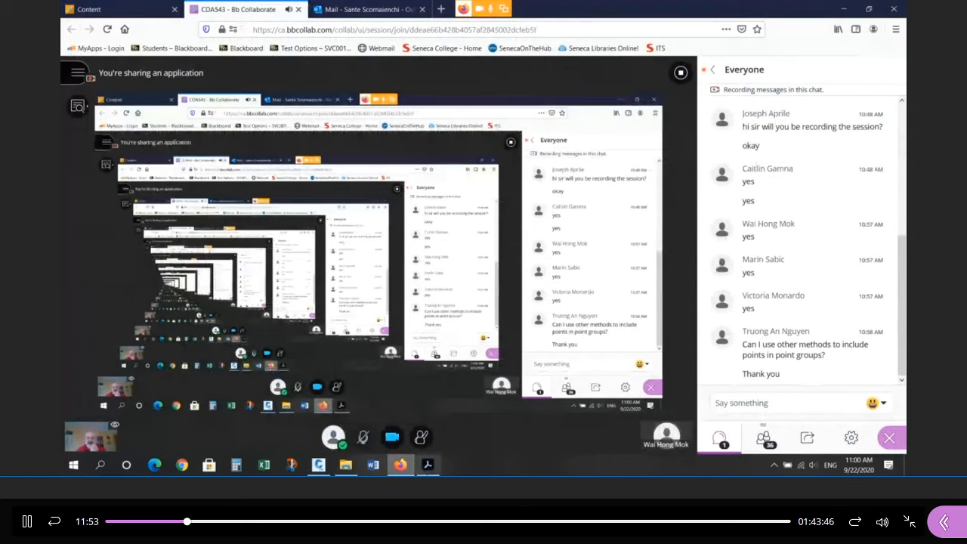
Return to the assignment PDF and examine the surface instructions, the layers table and the G-HYD entry in the point groups table
{"action": "left_click", "coordinate": [427, 465]}
{"action": "scroll", "coordinate": [395, 318], "scroll_direction": "down", "scroll_amount": 15}
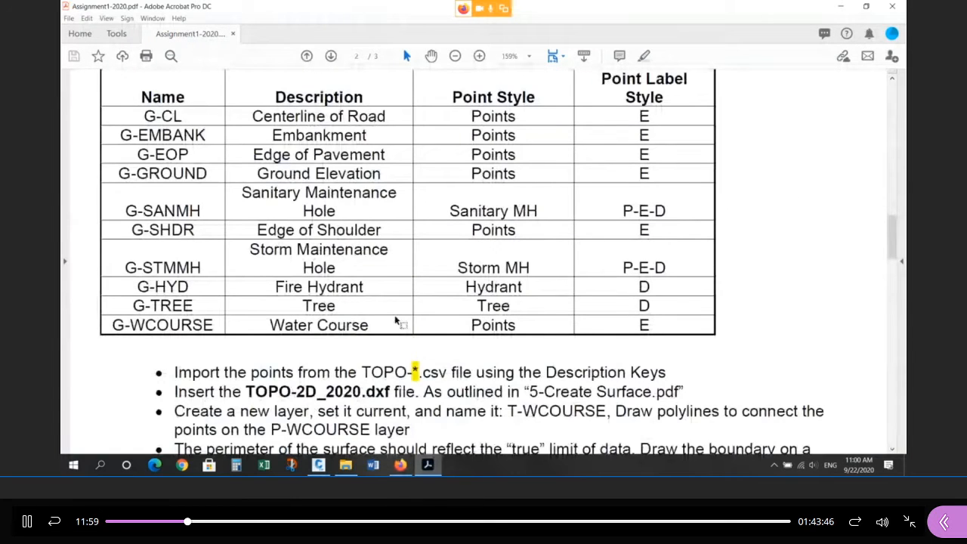
{"action": "scroll", "coordinate": [395, 321], "scroll_direction": "down", "scroll_amount": 5}
{"action": "scroll", "coordinate": [394, 318], "scroll_direction": "down", "scroll_amount": 5}
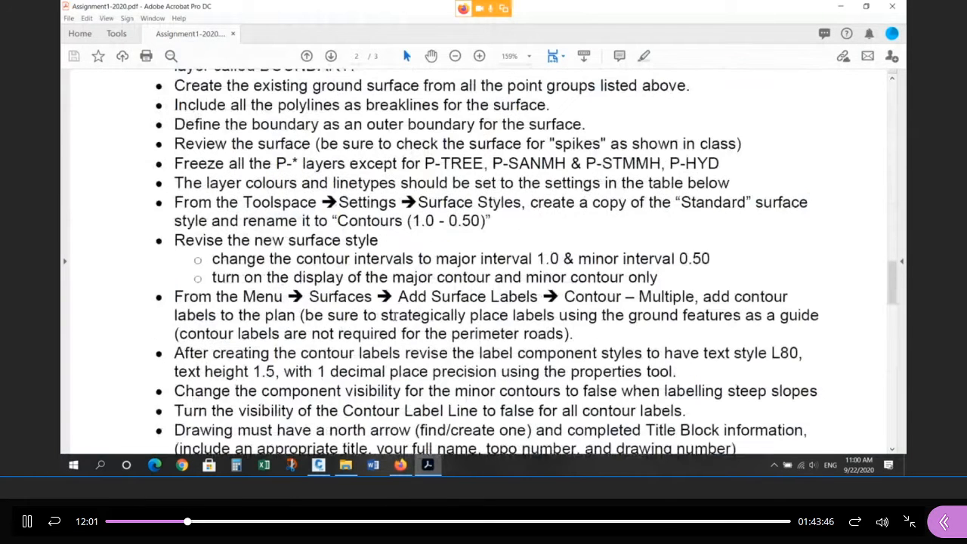
{"action": "scroll", "coordinate": [394, 318], "scroll_direction": "down", "scroll_amount": 5}
{"action": "scroll", "coordinate": [394, 318], "scroll_direction": "down", "scroll_amount": 8}
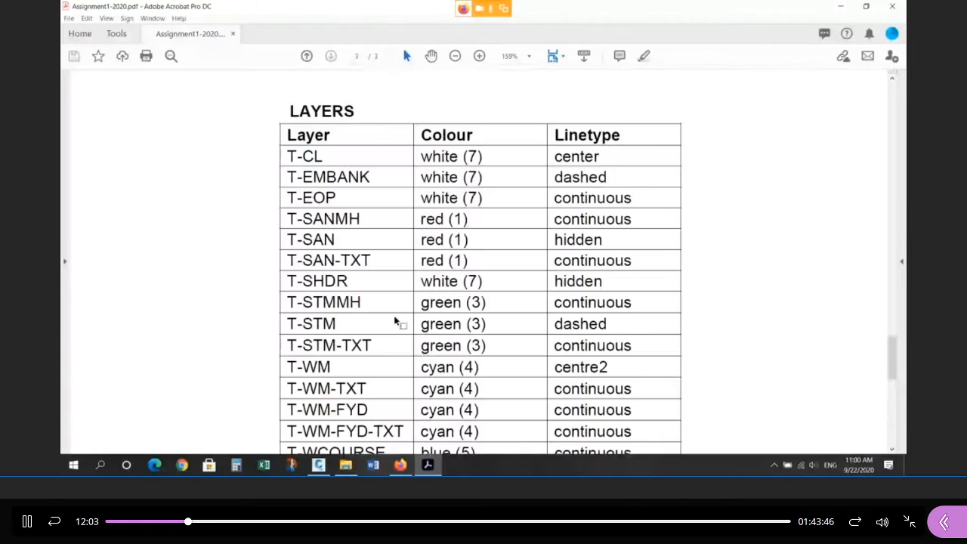
{"action": "scroll", "coordinate": [393, 321], "scroll_direction": "up", "scroll_amount": 13}
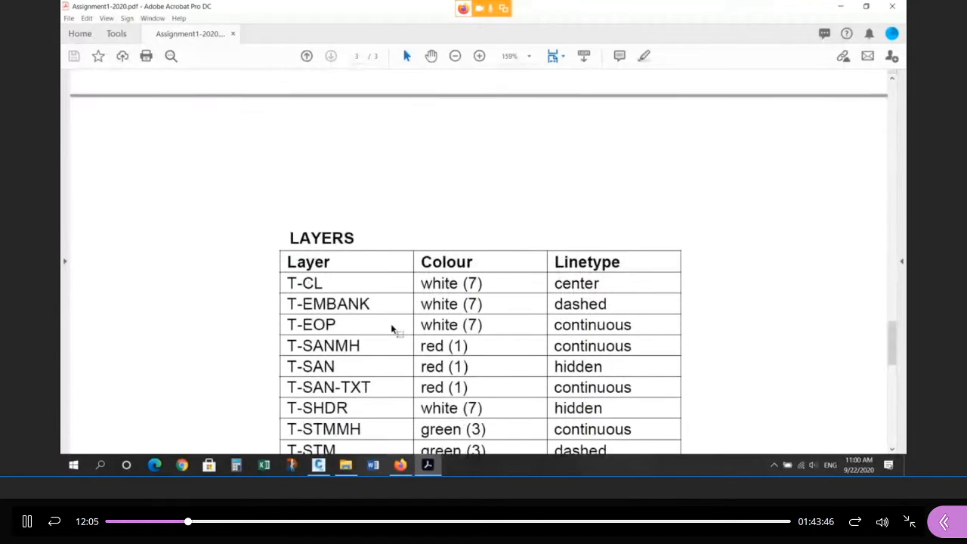
{"action": "scroll", "coordinate": [391, 335], "scroll_direction": "down", "scroll_amount": 7}
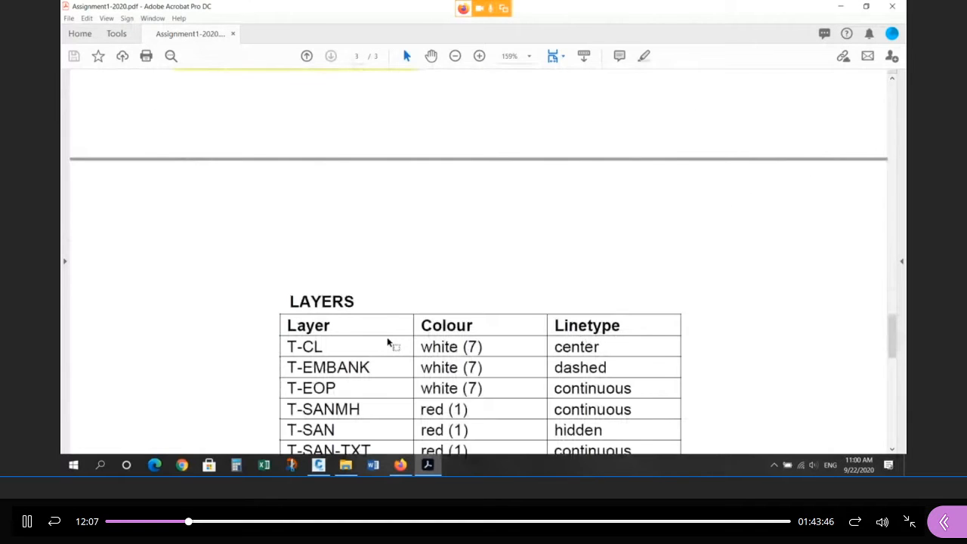
{"action": "scroll", "coordinate": [387, 342], "scroll_direction": "down", "scroll_amount": 3, "text": "ctrl"}
{"action": "scroll", "coordinate": [388, 342], "scroll_direction": "up", "scroll_amount": 6}
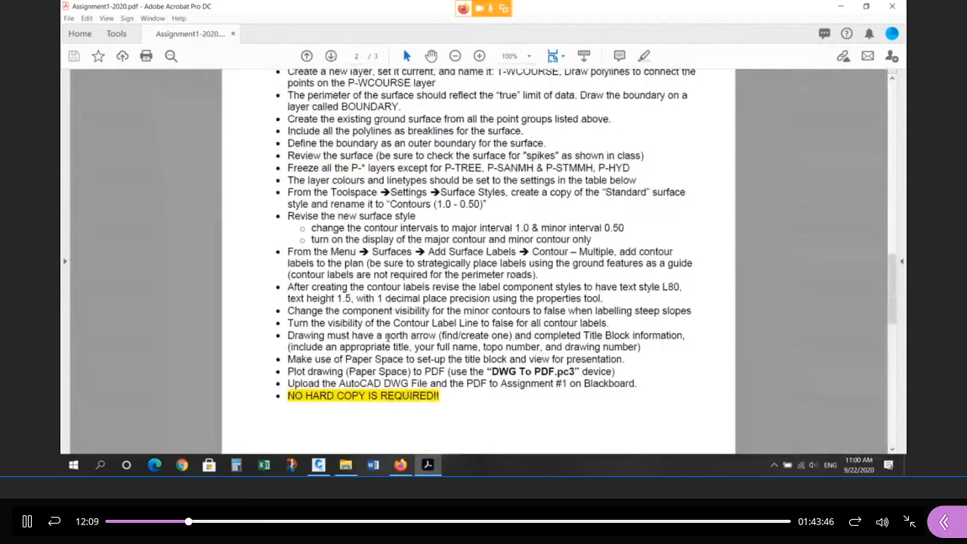
{"action": "scroll", "coordinate": [388, 337], "scroll_direction": "up", "scroll_amount": 9}
{"action": "mouse_move", "coordinate": [305, 319]}
{"action": "left_mouse_down"}
{"action": "mouse_move", "coordinate": [276, 332]}
{"action": "mouse_move", "coordinate": [294, 332]}
{"action": "mouse_move", "coordinate": [271, 332]}
{"action": "mouse_move", "coordinate": [296, 332]}
{"action": "left_mouse_up"}
{"action": "left_click", "coordinate": [305, 334]}
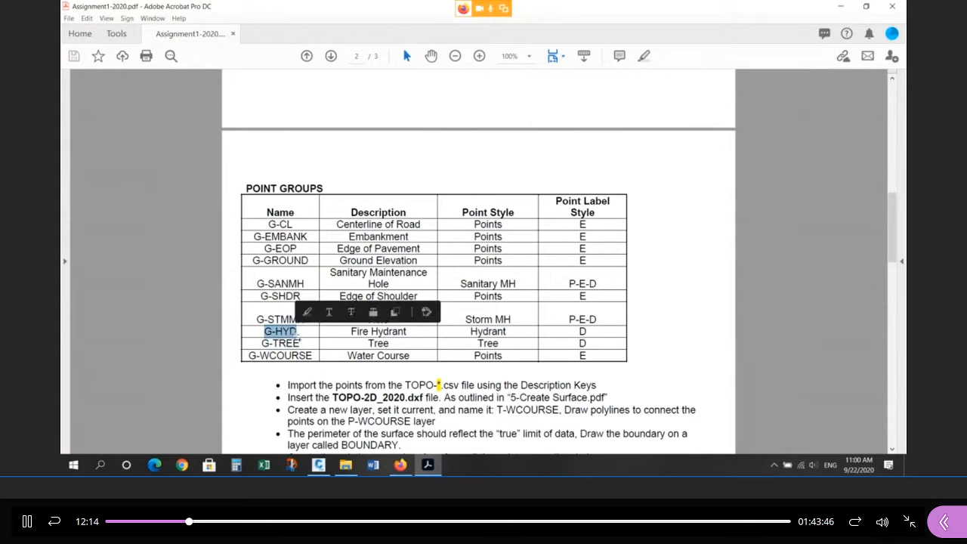
Switch back to Civil 3D and reopen the Toolspace
{"action": "left_click", "coordinate": [841, 6]}
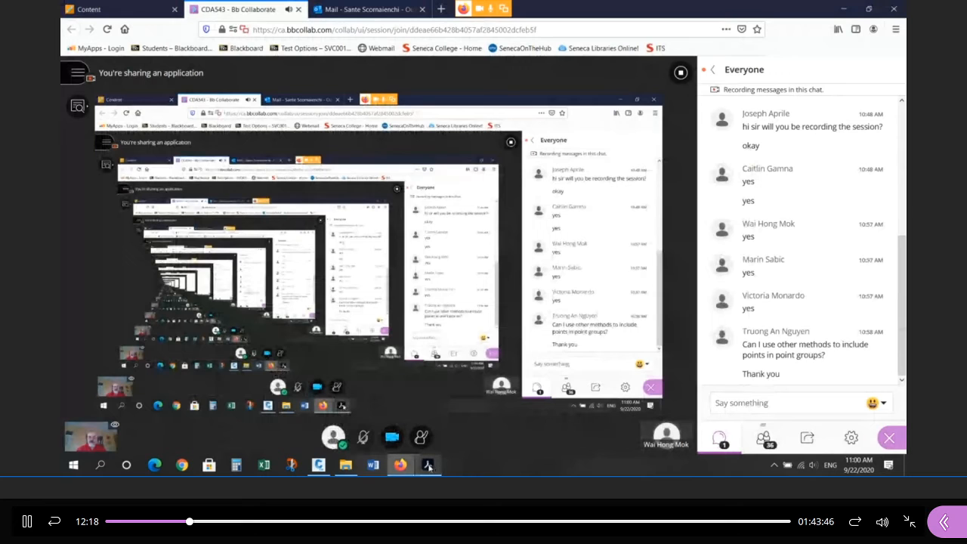
{"action": "left_click", "coordinate": [318, 465]}
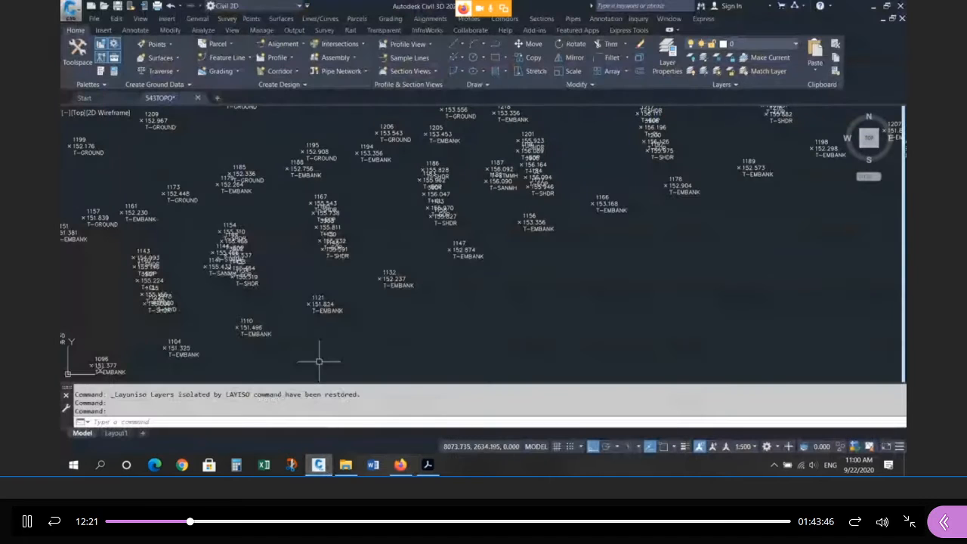
{"action": "left_click", "coordinate": [78, 57]}
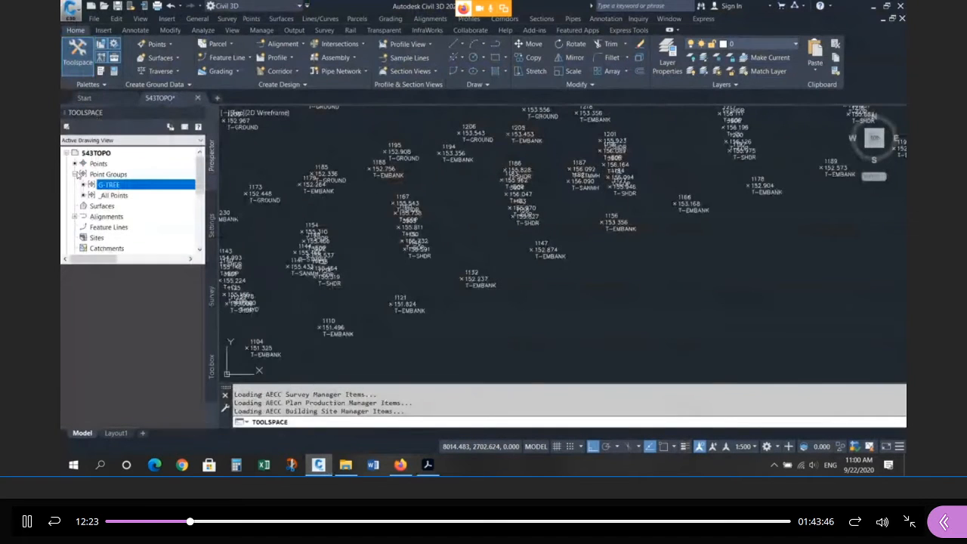
Create a new point group named G-HYD
{"action": "right_click", "coordinate": [110, 174]}
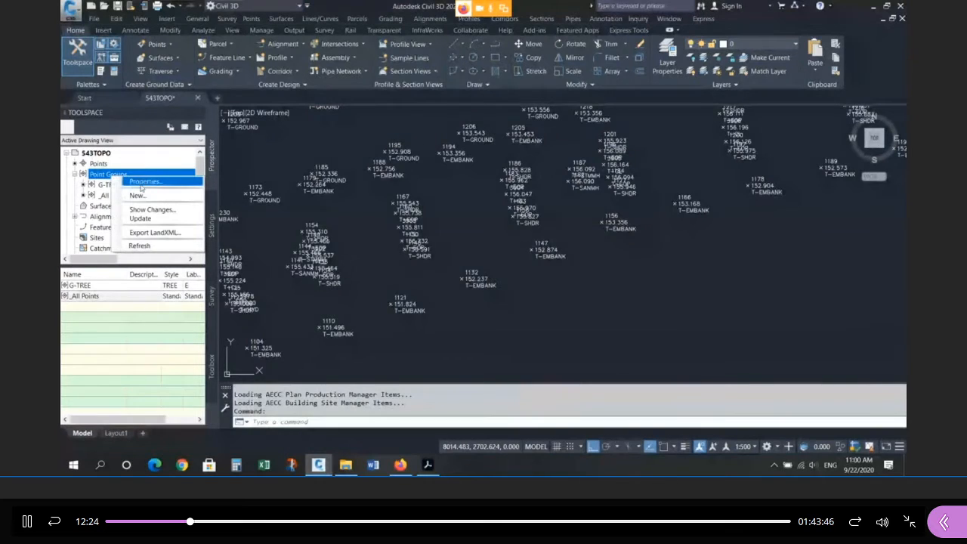
{"action": "left_click", "coordinate": [144, 182]}
{"action": "triple_click", "coordinate": [412, 129]}
{"action": "type", "text": "G-HYD"}
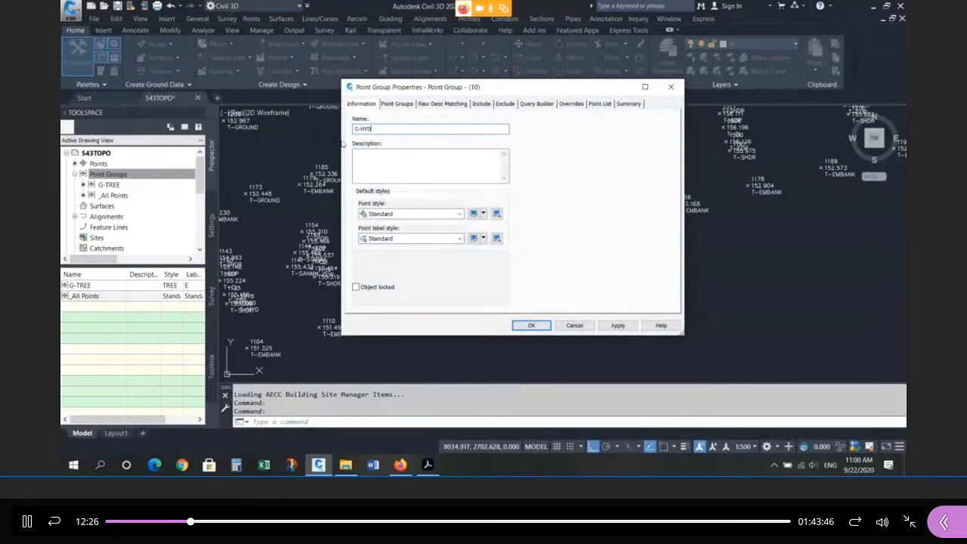
Set the G-HYD group's default point style to POINT and its point label style to P-E-D
{"action": "left_click", "coordinate": [410, 214]}
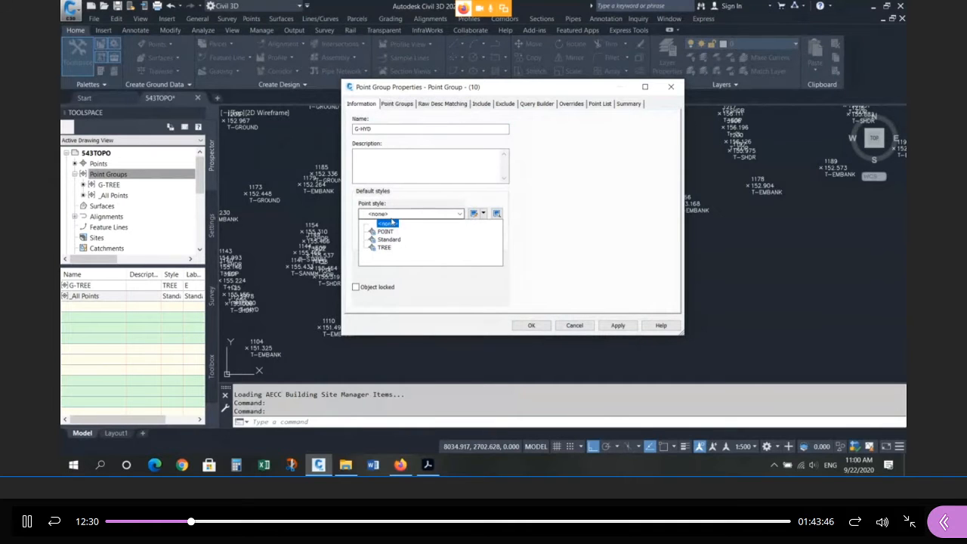
{"action": "left_click", "coordinate": [386, 231]}
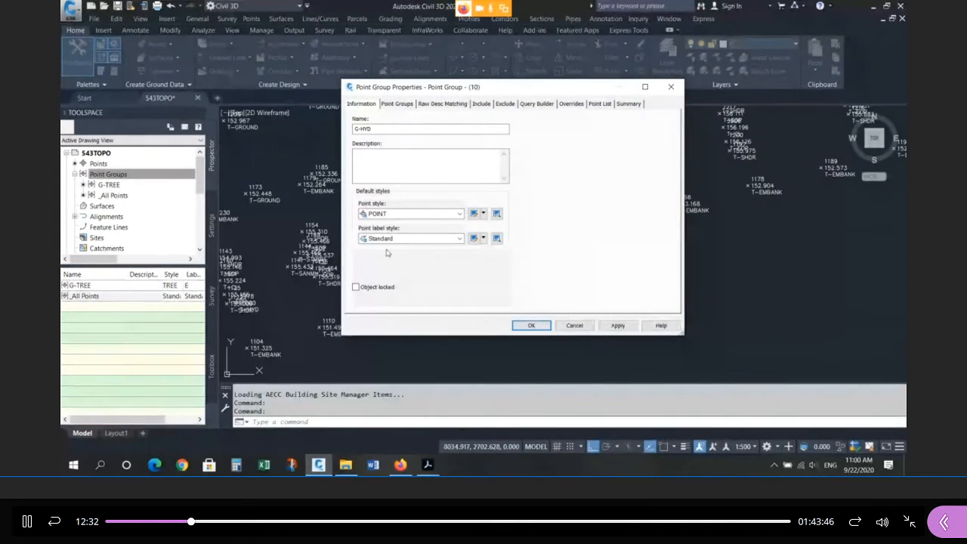
{"action": "left_click", "coordinate": [386, 238]}
{"action": "left_click", "coordinate": [386, 264]}
Include points with raw descriptions matching *T-HYD in the G-HYD group and accept its properties
{"action": "left_click", "coordinate": [483, 105]}
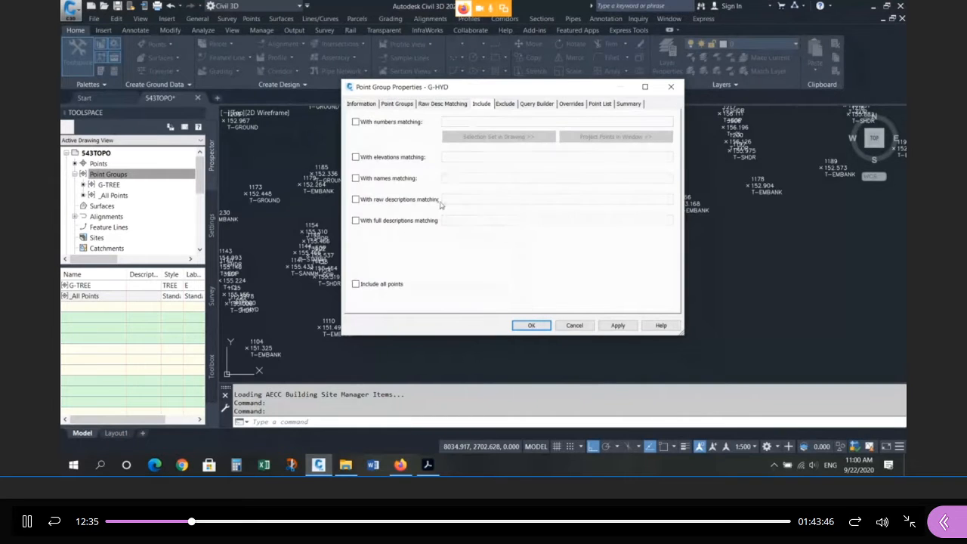
{"action": "left_click", "coordinate": [381, 199]}
{"action": "left_click", "coordinate": [457, 199]}
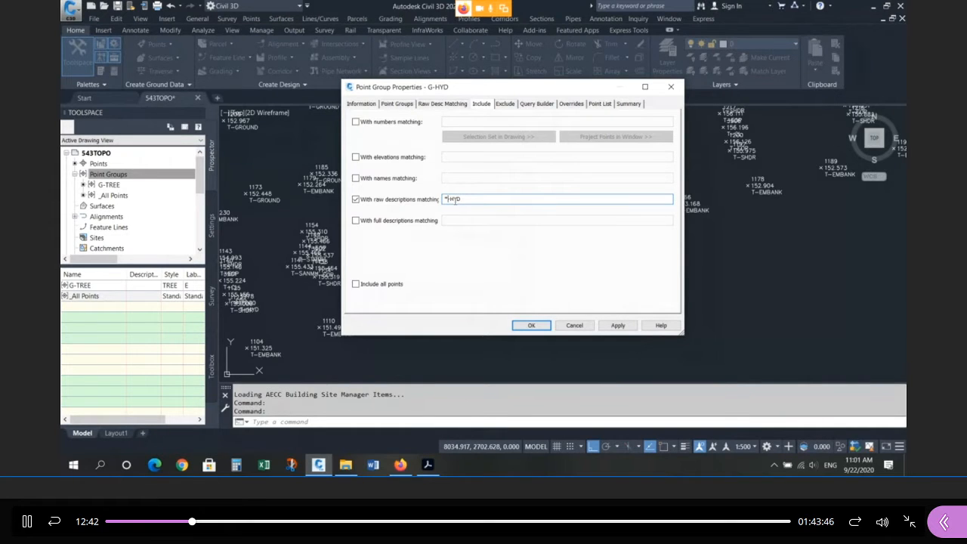
{"action": "type", "text": "T-"}
{"action": "left_click", "coordinate": [531, 325]}
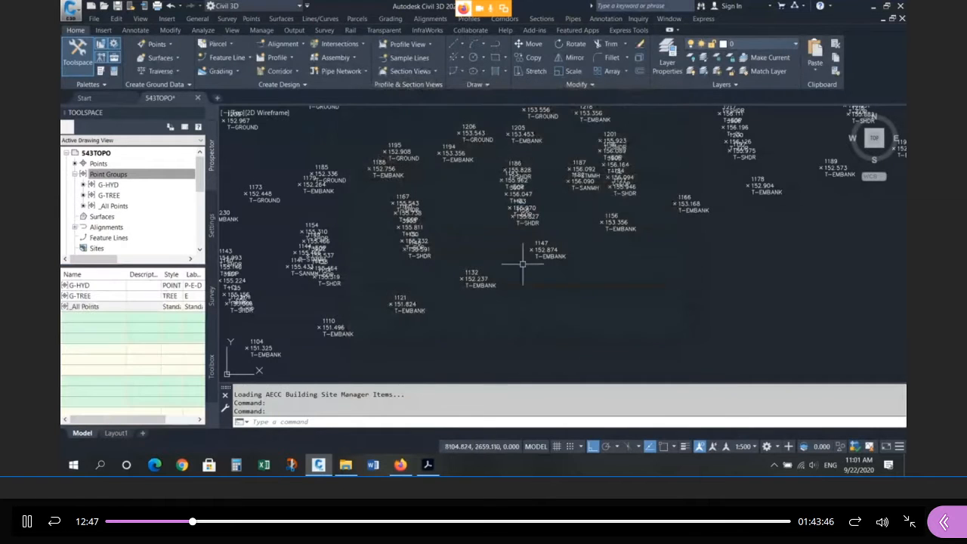
Search the points along the road at the southern edge of the drawing for the hydrant points
{"action": "scroll", "coordinate": [649, 242], "scroll_direction": "down", "scroll_amount": 1}
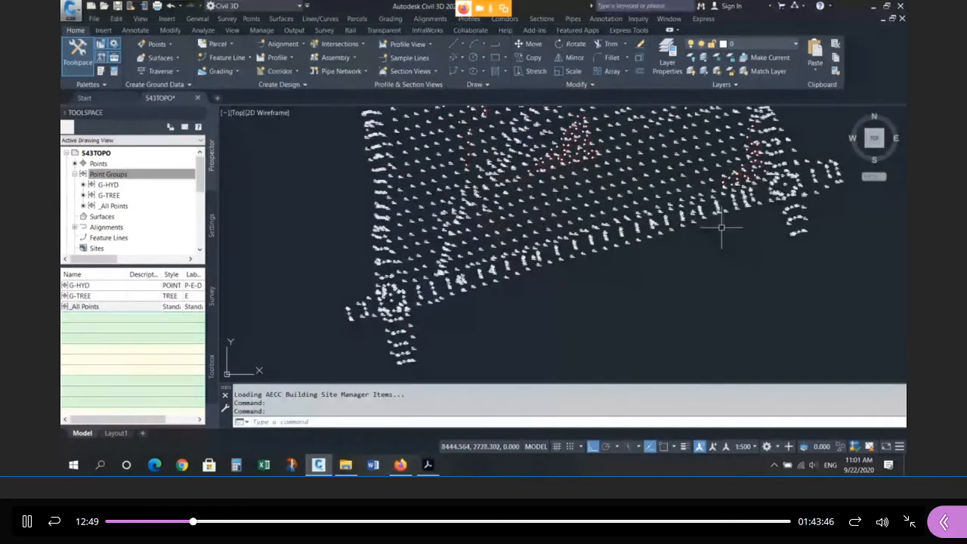
{"action": "scroll", "coordinate": [722, 227], "scroll_direction": "up", "scroll_amount": 4}
{"action": "scroll", "coordinate": [628, 281], "scroll_direction": "down", "scroll_amount": 1}
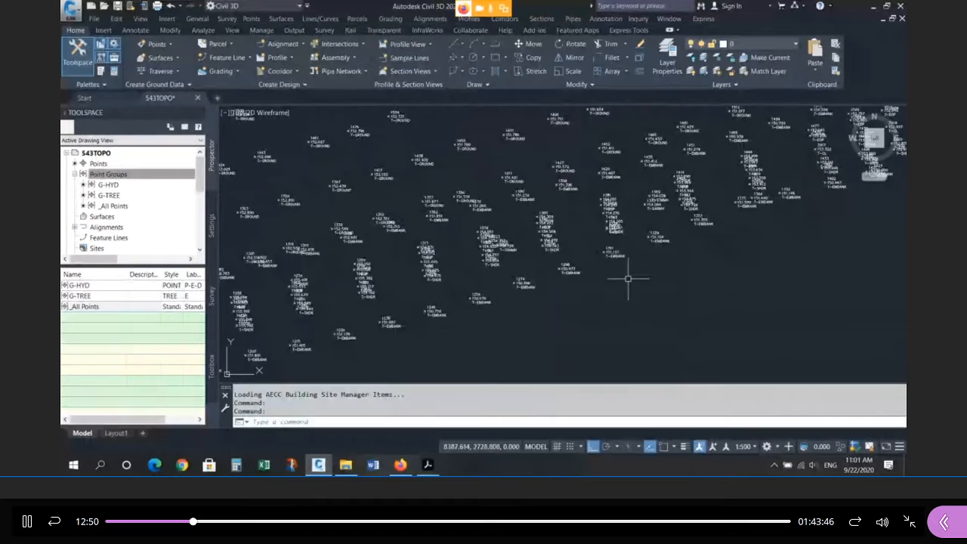
{"action": "scroll", "coordinate": [500, 276], "scroll_direction": "up", "scroll_amount": 4}
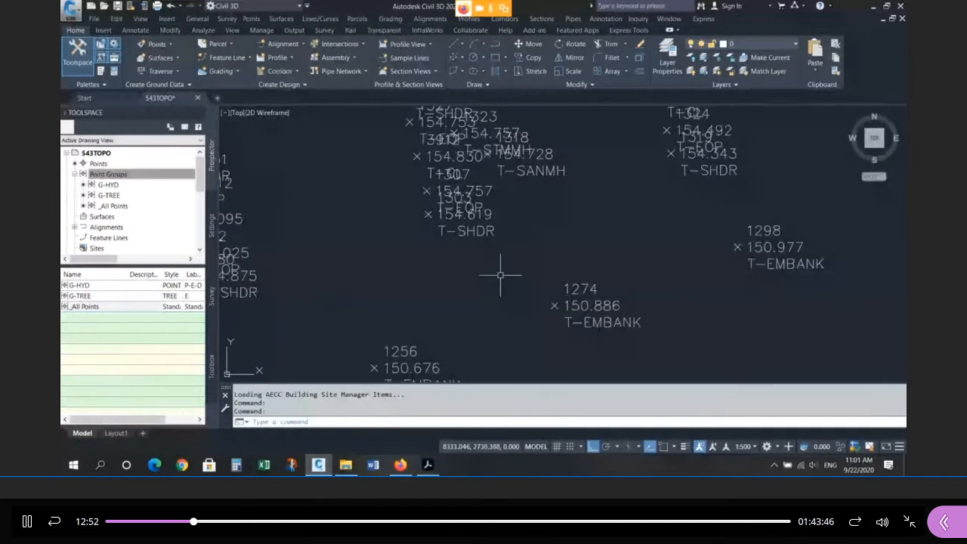
{"action": "scroll", "coordinate": [500, 275], "scroll_direction": "down", "scroll_amount": 6}
{"action": "scroll", "coordinate": [315, 286], "scroll_direction": "up", "scroll_amount": 3}
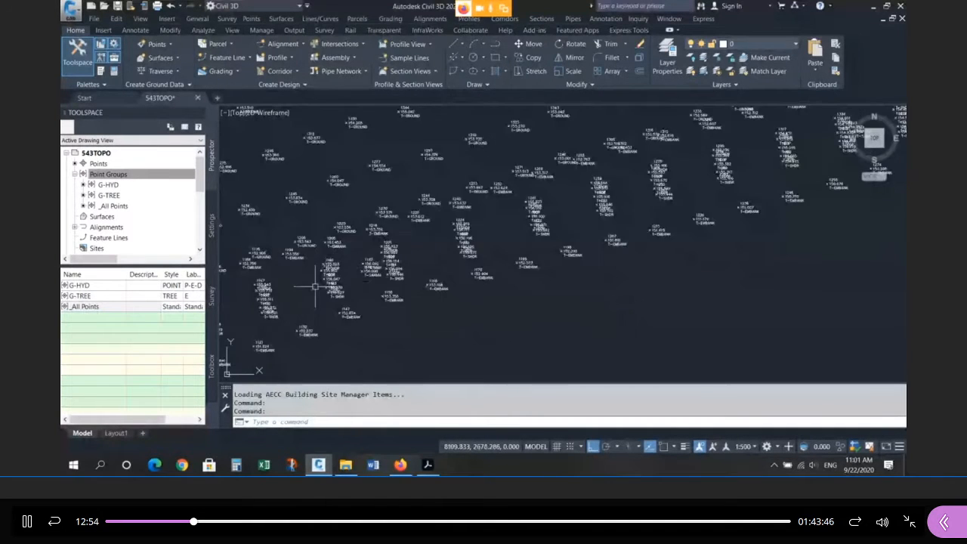
{"action": "scroll", "coordinate": [460, 270], "scroll_direction": "up", "scroll_amount": 4}
{"action": "scroll", "coordinate": [499, 234], "scroll_direction": "down", "scroll_amount": 2}
{"action": "scroll", "coordinate": [529, 213], "scroll_direction": "up", "scroll_amount": 2}
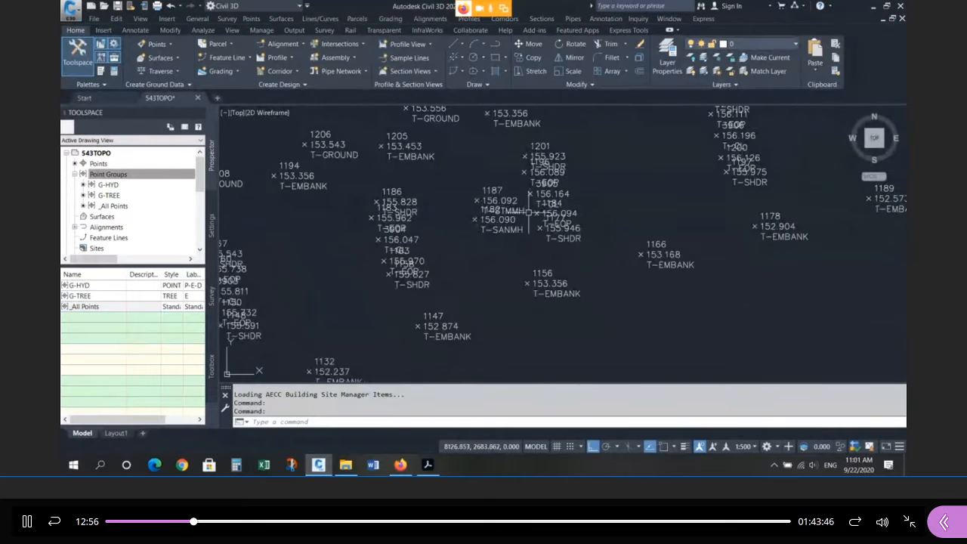
Turn off the P-EMBANK, P-GROUND, P-SHDR, P-EOP and P-CL layers by picking their points, and locate the T-HYD point
{"action": "left_click", "coordinate": [692, 57]}
{"action": "left_click", "coordinate": [537, 119]}
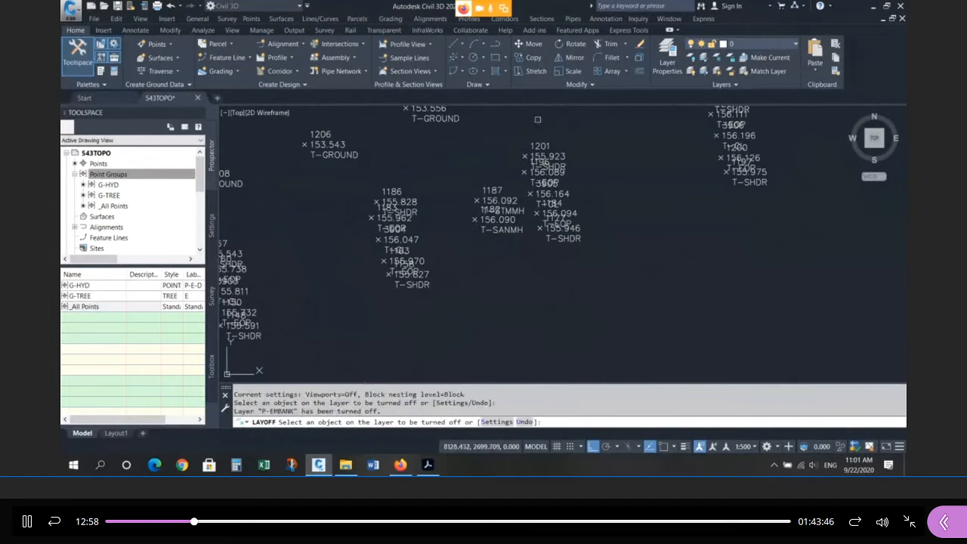
{"action": "left_click", "coordinate": [442, 120]}
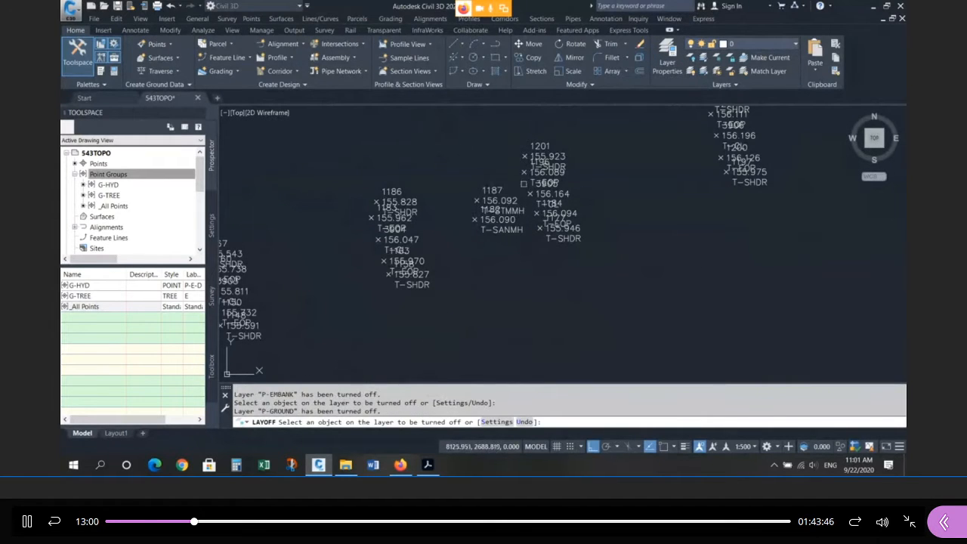
{"action": "left_click", "coordinate": [573, 239]}
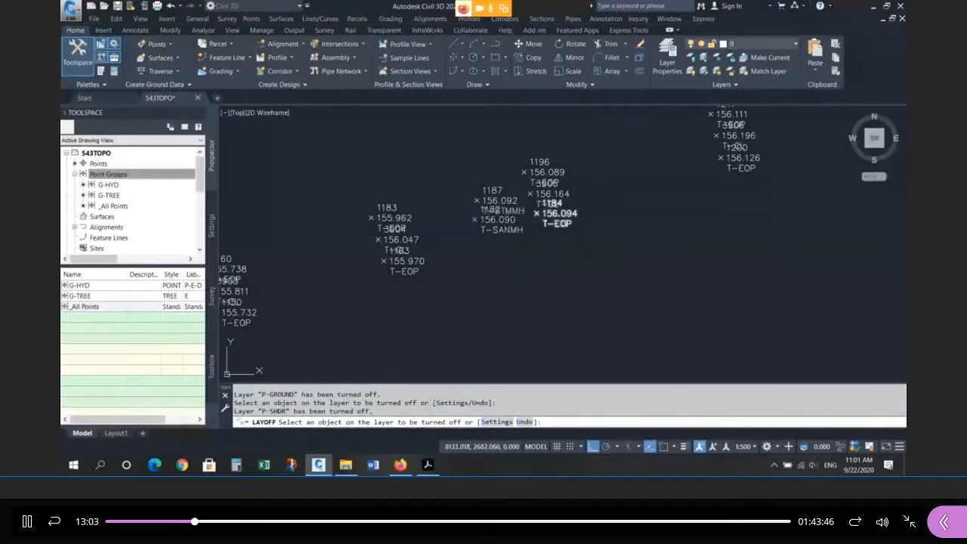
{"action": "left_click", "coordinate": [563, 220]}
{"action": "left_click", "coordinate": [558, 196]}
{"action": "scroll", "coordinate": [555, 174], "scroll_direction": "down", "scroll_amount": 8}
{"action": "scroll", "coordinate": [488, 196], "scroll_direction": "up", "scroll_amount": 6}
{"action": "scroll", "coordinate": [420, 241], "scroll_direction": "up", "scroll_amount": 4}
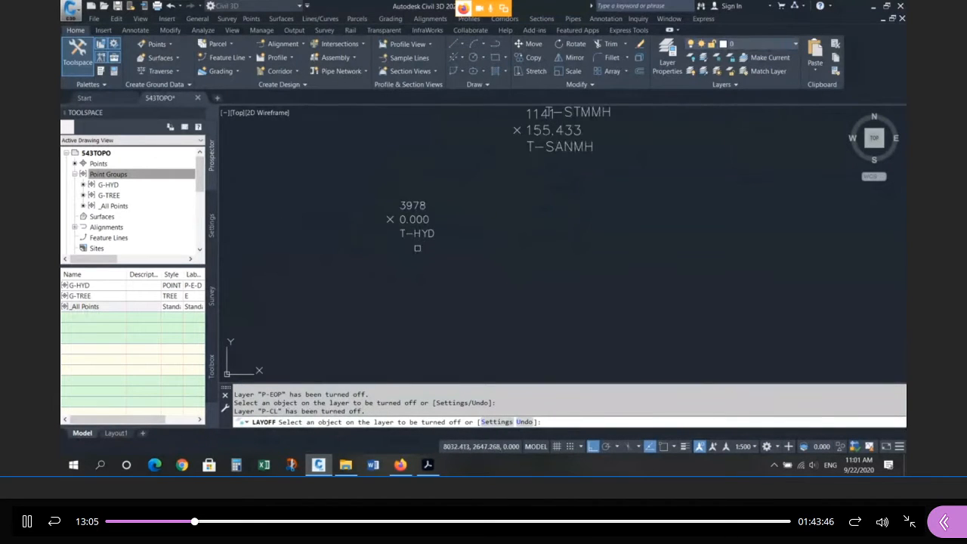
{"action": "key", "text": "Escape"}
{"action": "key", "text": "Escape"}
{"action": "key", "text": "Escape"}
{"action": "key", "text": "Escape"}
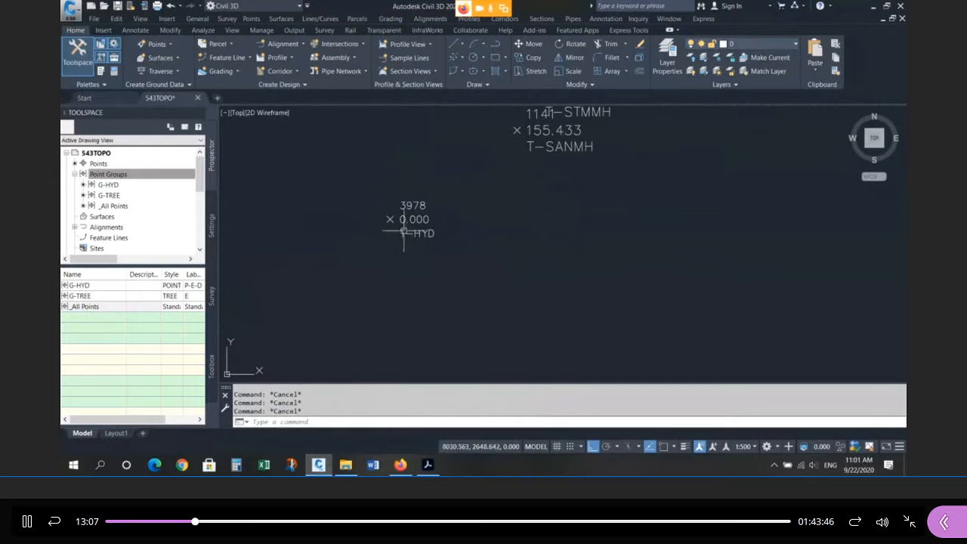
Look over the G-HYD entry and the other point groups in the Toolspace
{"action": "left_click", "coordinate": [105, 188]}
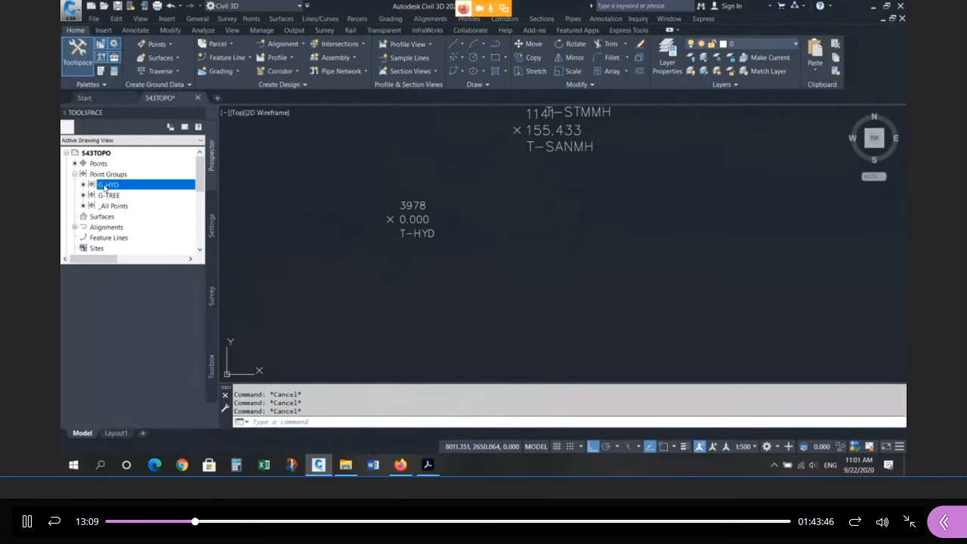
{"action": "left_click", "coordinate": [183, 203]}
{"action": "scroll", "coordinate": [121, 215], "scroll_direction": "down", "scroll_amount": 1}
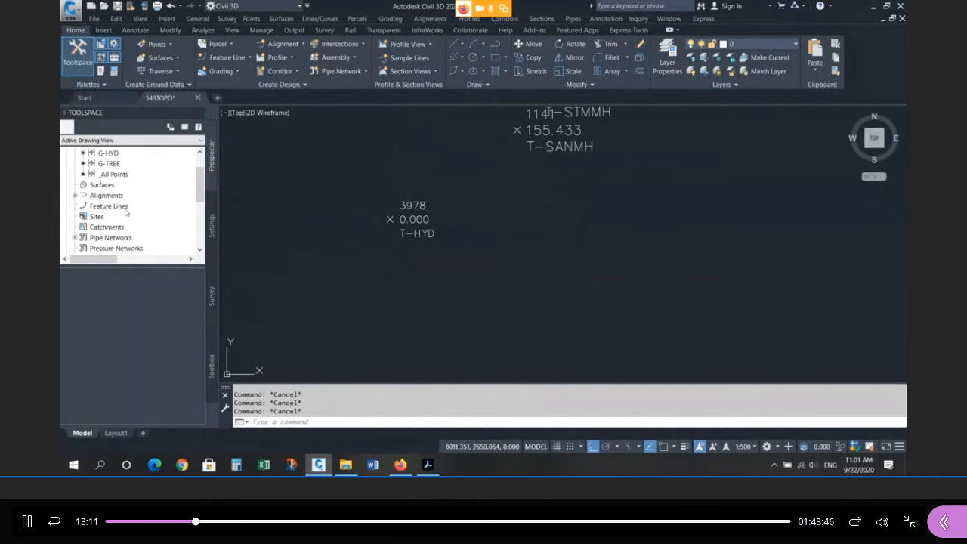
{"action": "scroll", "coordinate": [83, 215], "scroll_direction": "up", "scroll_amount": 1}
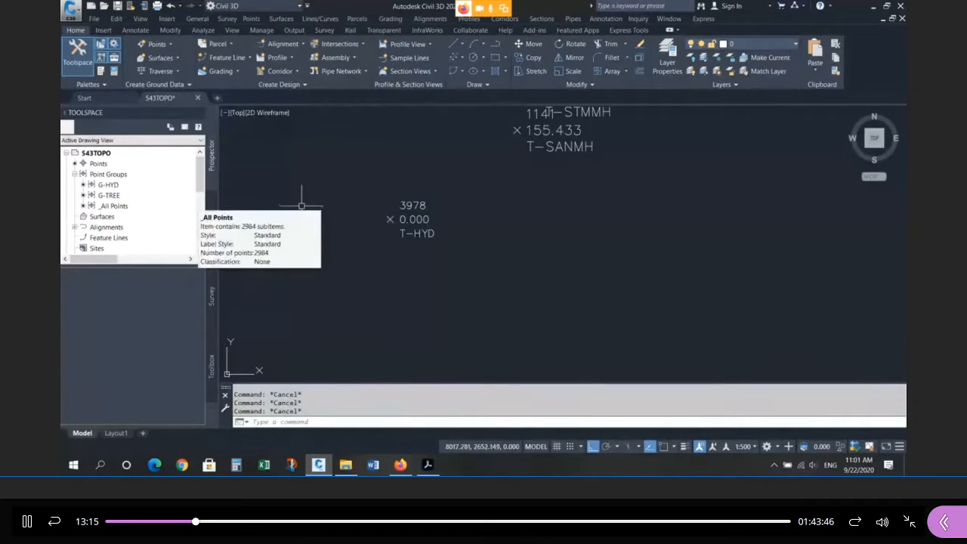
Switch to the Assignment1-2020 PDF in Acrobat and check the point style required for G-HYD and the Hyd marker specification
{"action": "left_click", "coordinate": [427, 457]}
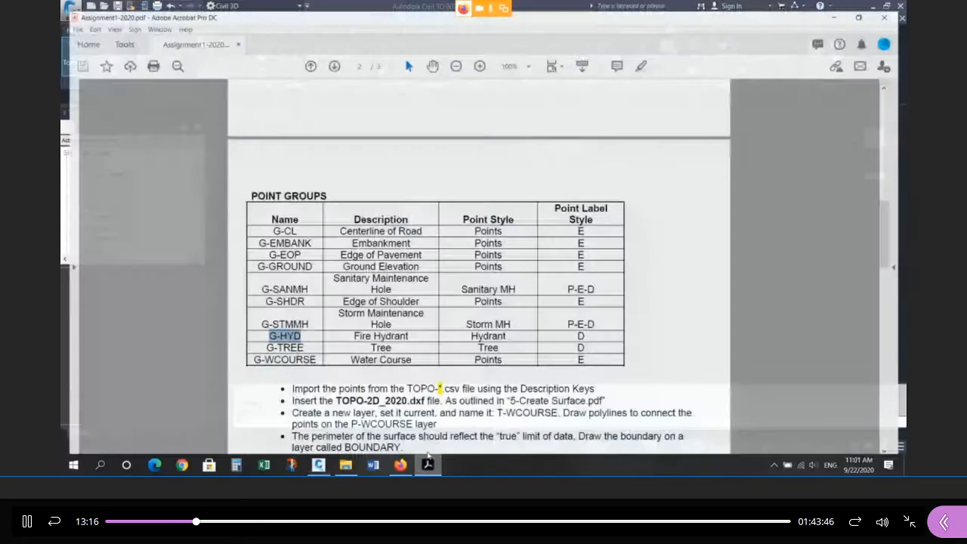
{"action": "scroll", "coordinate": [422, 275], "scroll_direction": "down", "scroll_amount": 1}
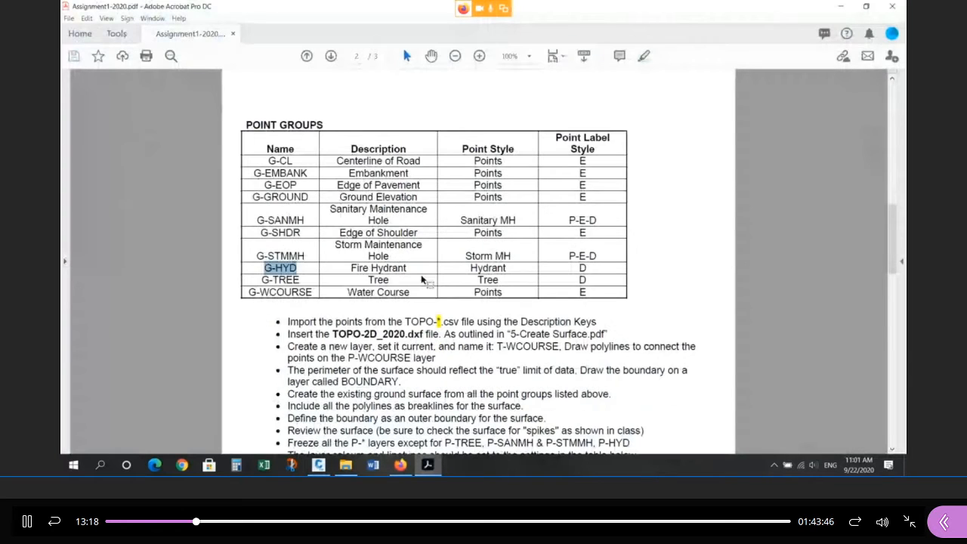
{"action": "double_click", "coordinate": [491, 267]}
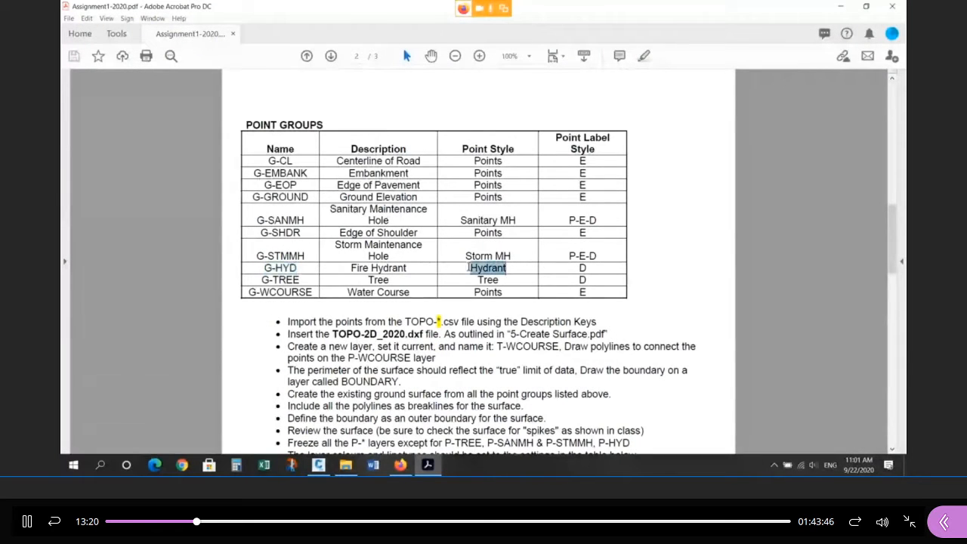
{"action": "scroll", "coordinate": [476, 261], "scroll_direction": "up", "scroll_amount": 6}
{"action": "scroll", "coordinate": [476, 260], "scroll_direction": "up", "scroll_amount": 5}
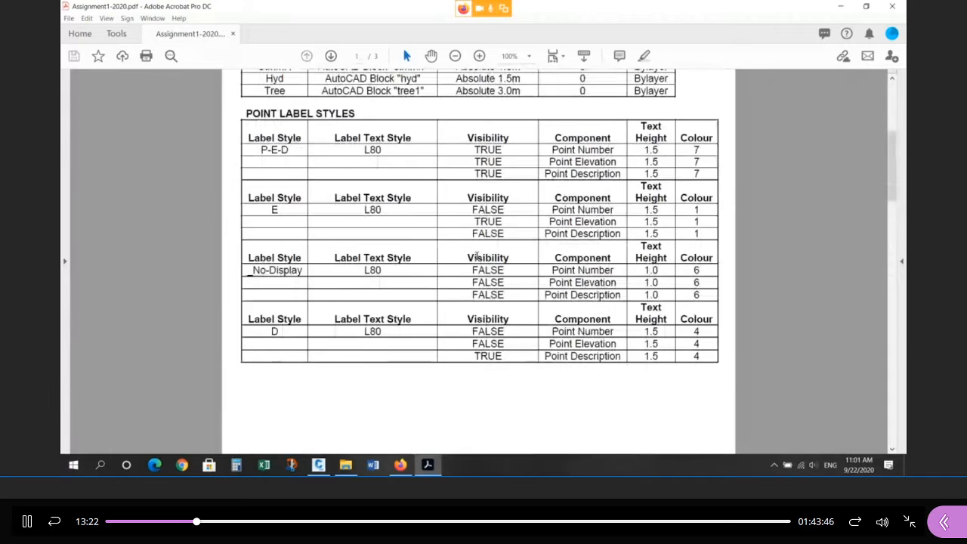
{"action": "double_click", "coordinate": [274, 185]}
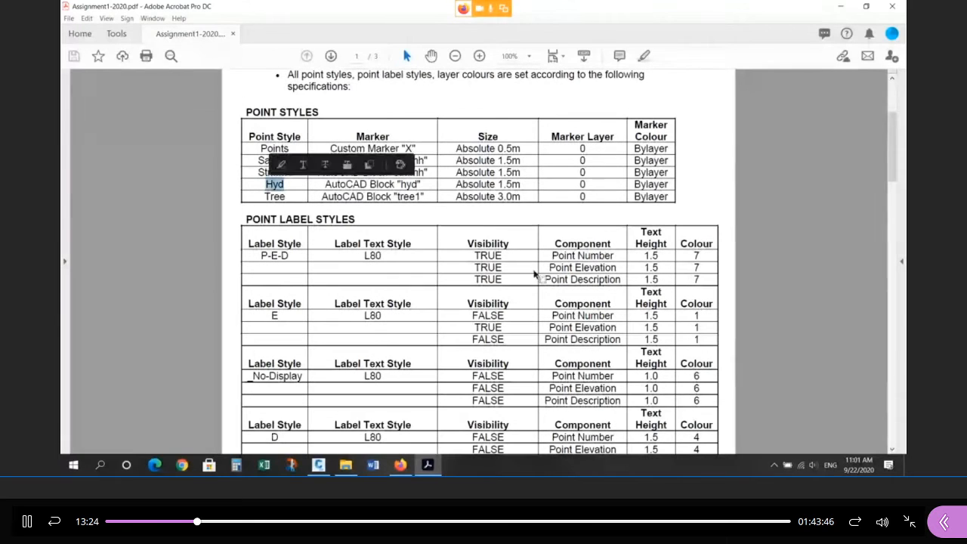
{"action": "left_click", "coordinate": [847, 9]}
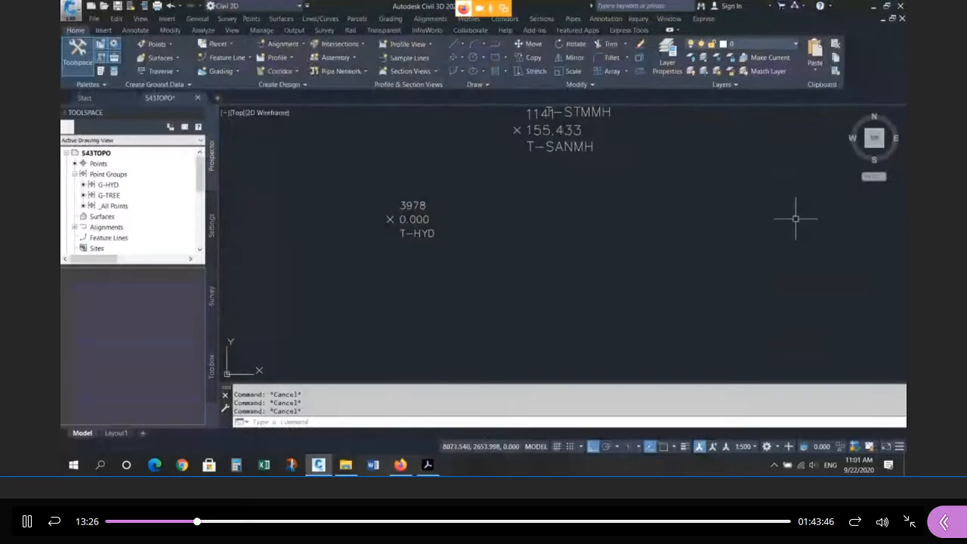
{"action": "left_click", "coordinate": [428, 464]}
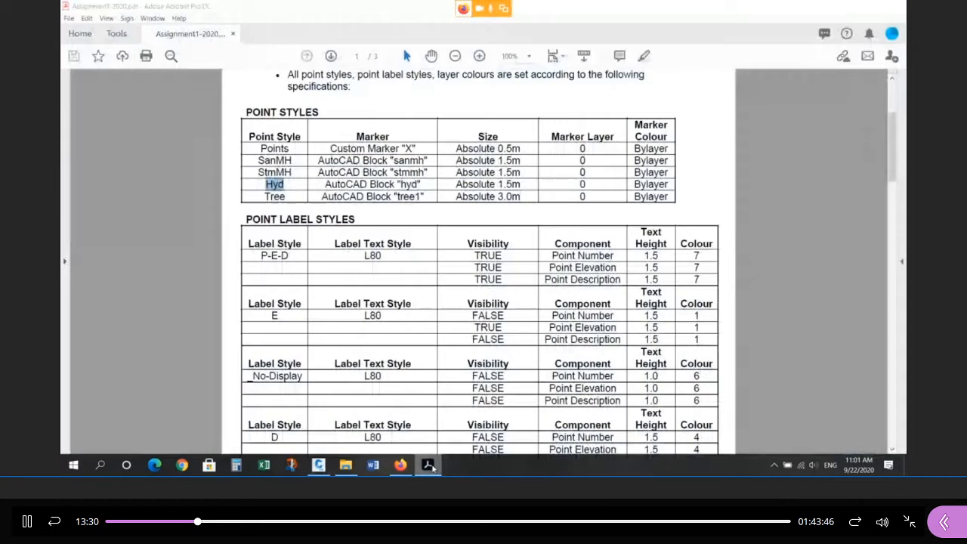
{"action": "left_click", "coordinate": [429, 465]}
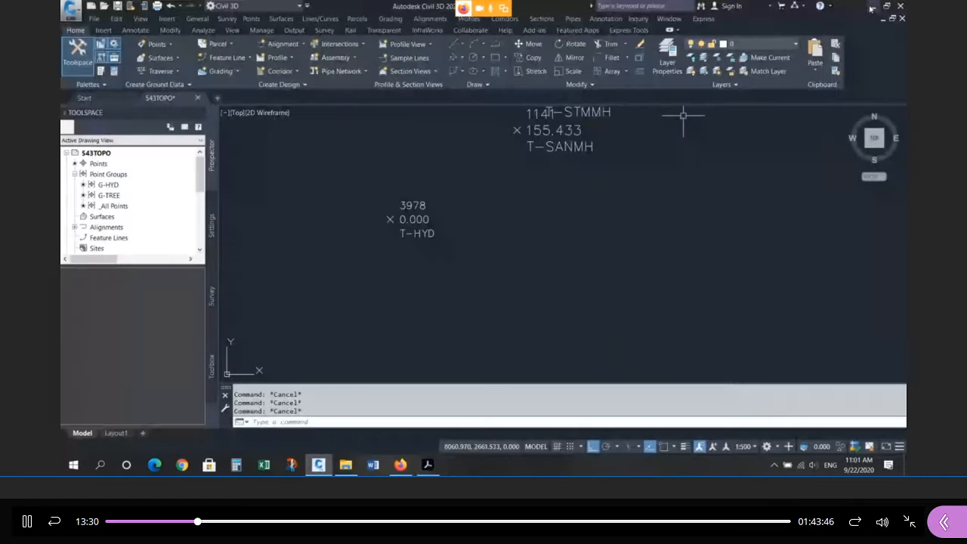
Switch to the Bb Collaborate session in Firefox and unmute the microphone
{"action": "left_click", "coordinate": [401, 465]}
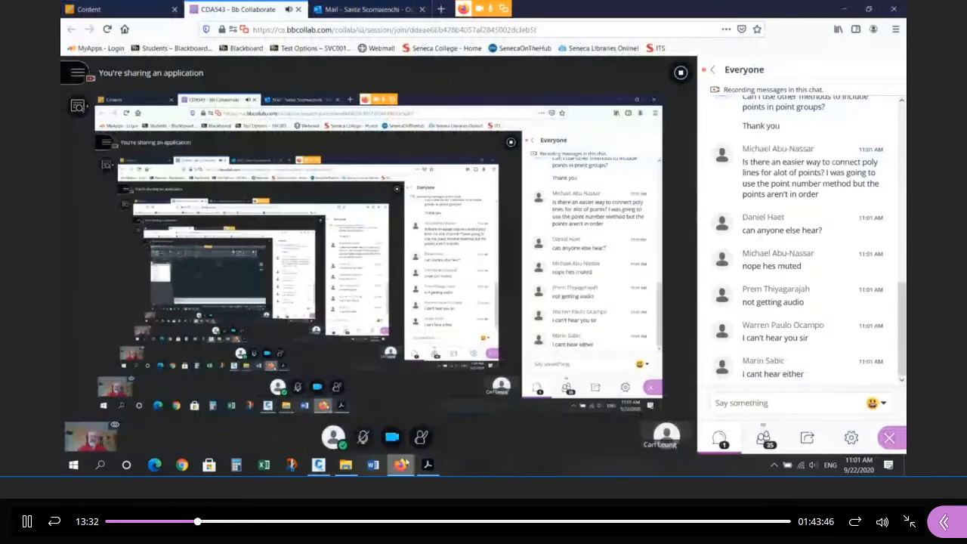
{"action": "left_click", "coordinate": [363, 437]}
{"action": "left_click", "coordinate": [814, 402]}
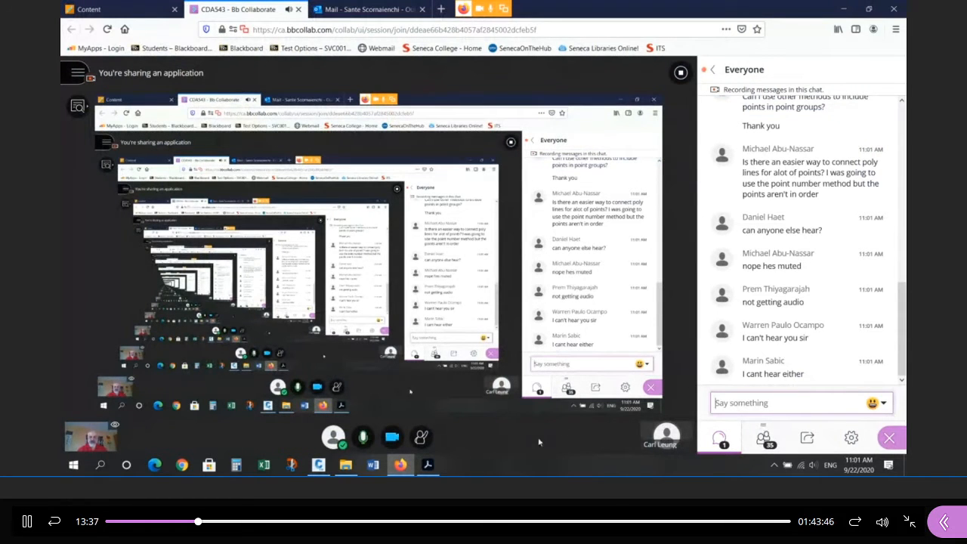
Switch back to Civil 3D and enlarge the Toolspace tree area to show more of the drawing's items
{"action": "left_click", "coordinate": [321, 467]}
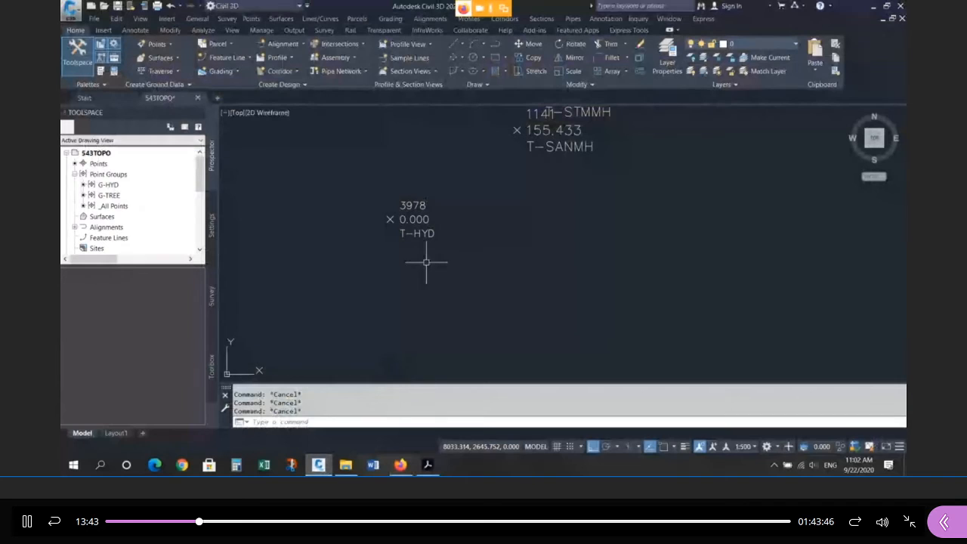
{"action": "scroll", "coordinate": [514, 222], "scroll_direction": "down", "scroll_amount": 3}
{"action": "scroll", "coordinate": [479, 219], "scroll_direction": "up", "scroll_amount": 3}
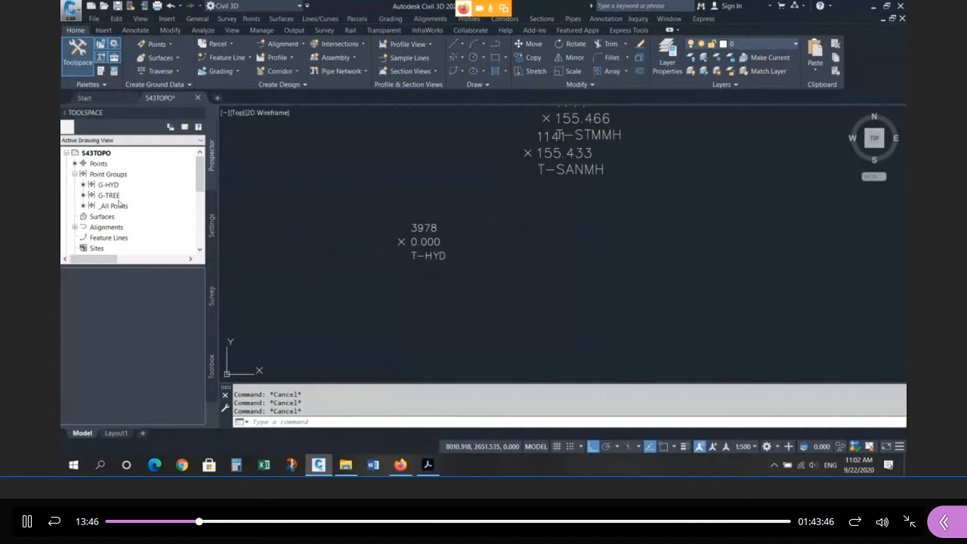
{"action": "scroll", "coordinate": [119, 203], "scroll_direction": "down", "scroll_amount": 1}
{"action": "scroll", "coordinate": [111, 189], "scroll_direction": "down", "scroll_amount": 3}
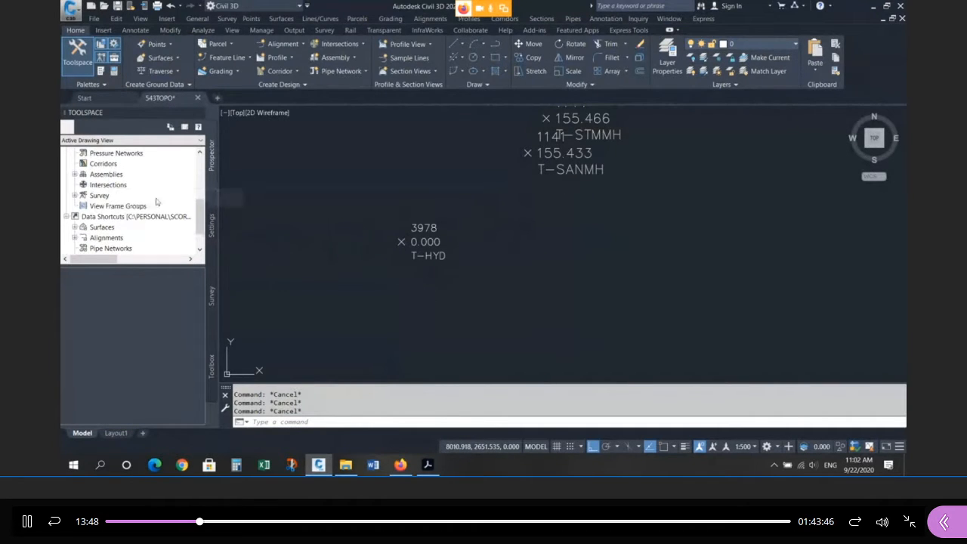
{"action": "scroll", "coordinate": [116, 202], "scroll_direction": "down", "scroll_amount": 1}
{"action": "scroll", "coordinate": [116, 202], "scroll_direction": "up", "scroll_amount": 3}
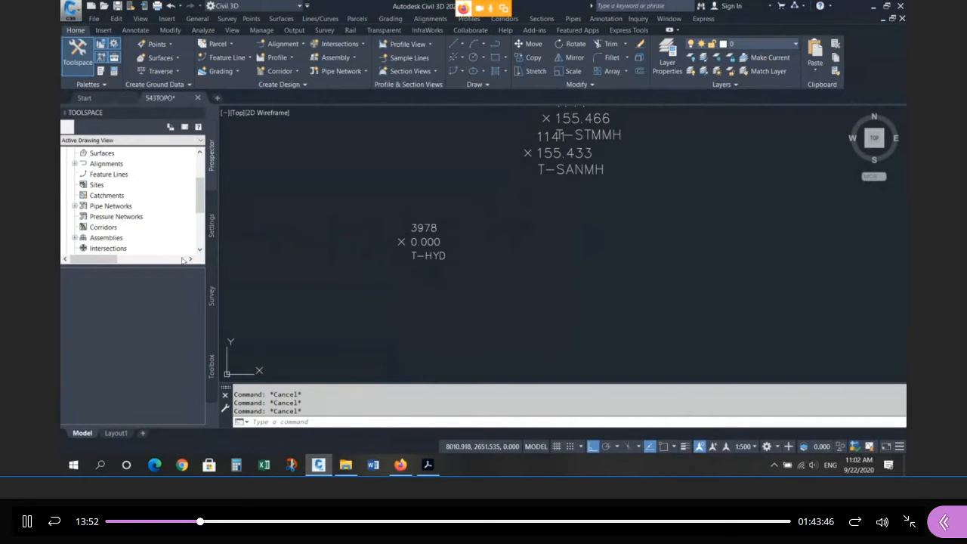
{"action": "left_click_drag", "start_coordinate": [173, 264], "coordinate": [174, 336]}
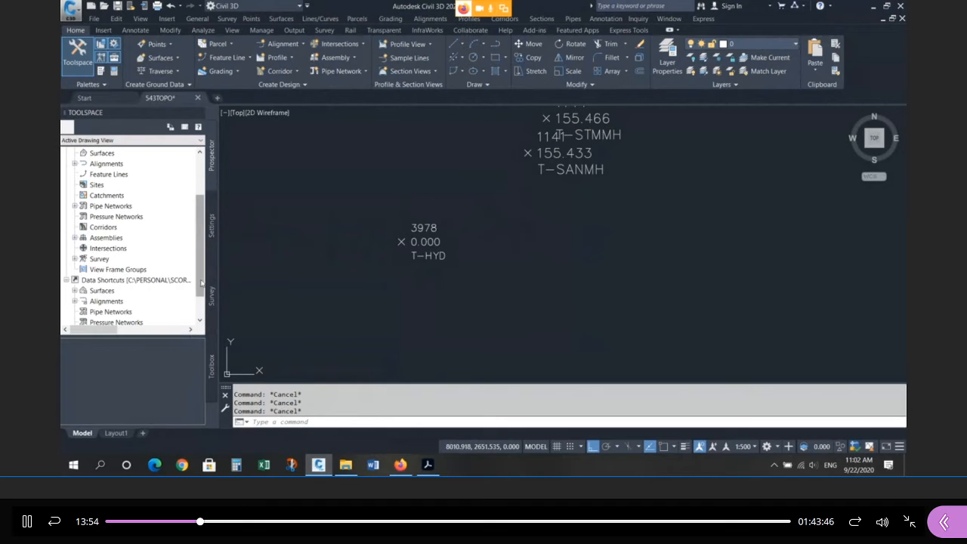
{"action": "scroll", "coordinate": [149, 248], "scroll_direction": "up", "scroll_amount": 1}
{"action": "scroll", "coordinate": [148, 248], "scroll_direction": "up", "scroll_amount": 1}
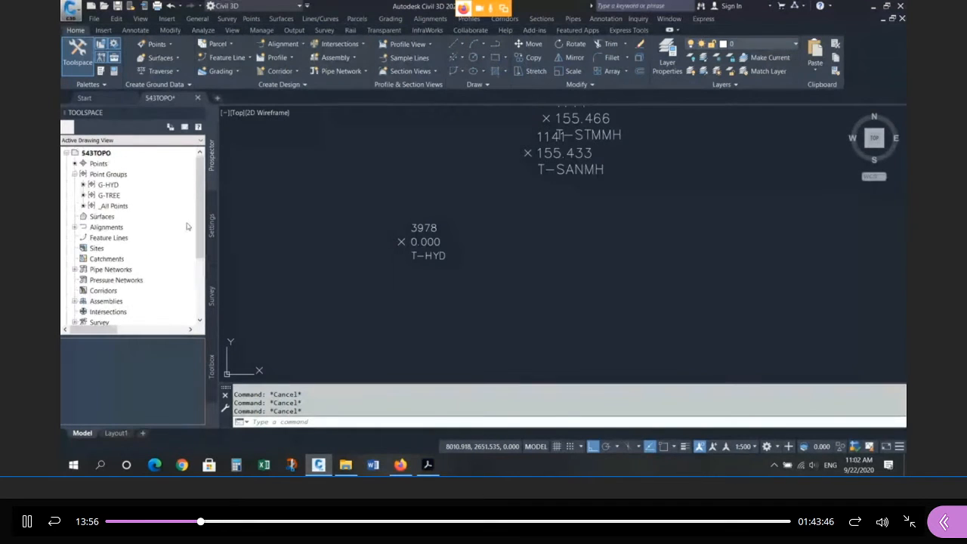
Copy the Standard point style in the Toolspace settings and name the copy HYD
{"action": "left_click", "coordinate": [212, 224]}
{"action": "left_click", "coordinate": [74, 175]}
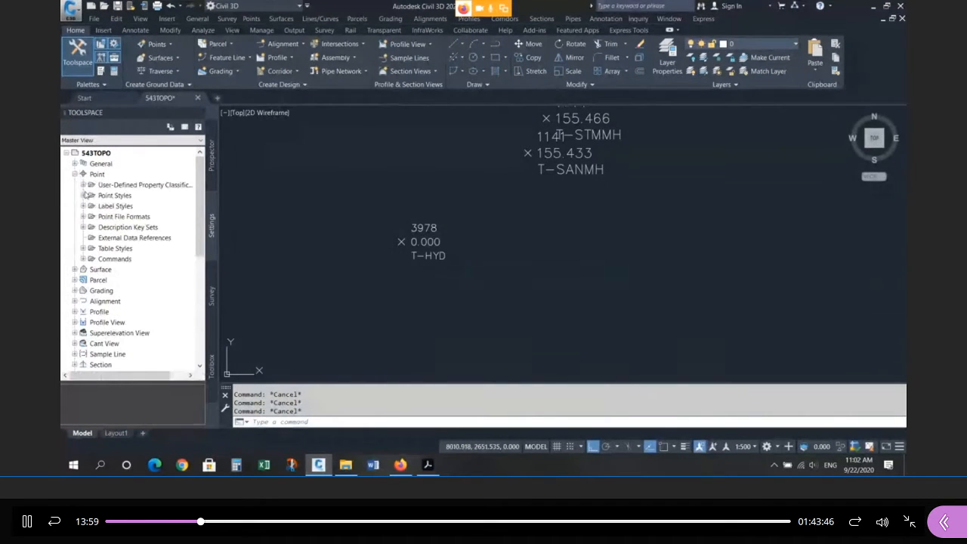
{"action": "left_click", "coordinate": [83, 195]}
{"action": "right_click", "coordinate": [140, 217]}
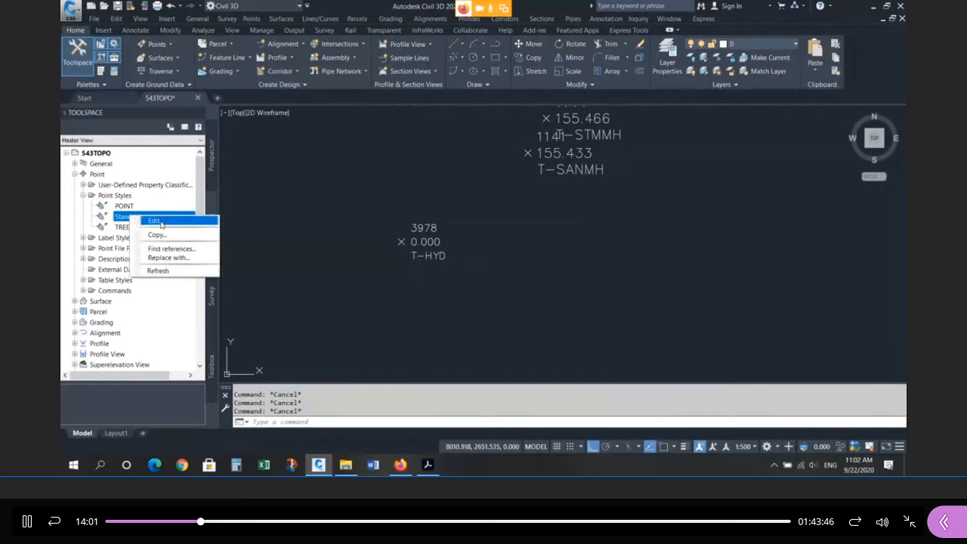
{"action": "left_click", "coordinate": [158, 235]}
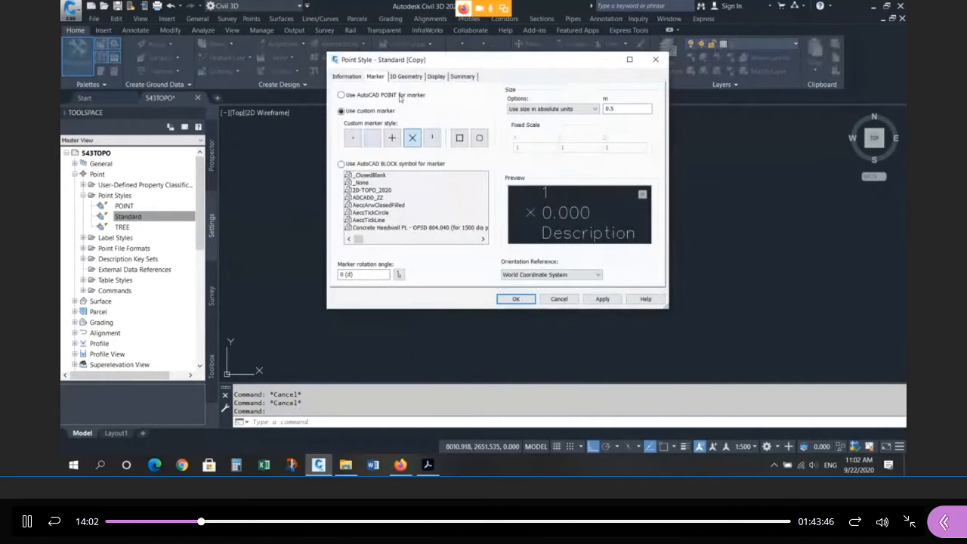
{"action": "left_click", "coordinate": [347, 77]}
{"action": "left_click_drag", "start_coordinate": [386, 101], "coordinate": [338, 100]}
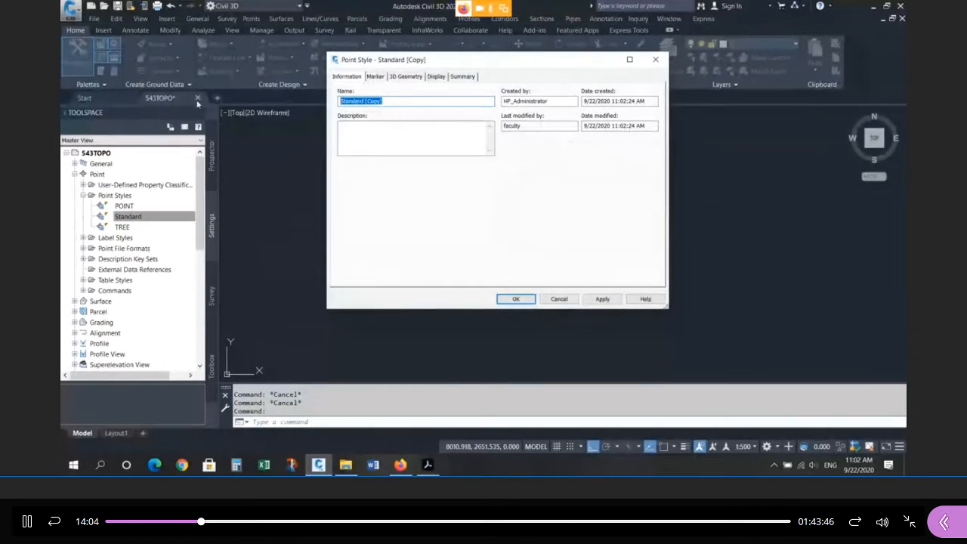
{"action": "type", "text": "HYD"}
Set the HYD point style's marker to the AutoCAD block symbol hyd
{"action": "left_click", "coordinate": [375, 76]}
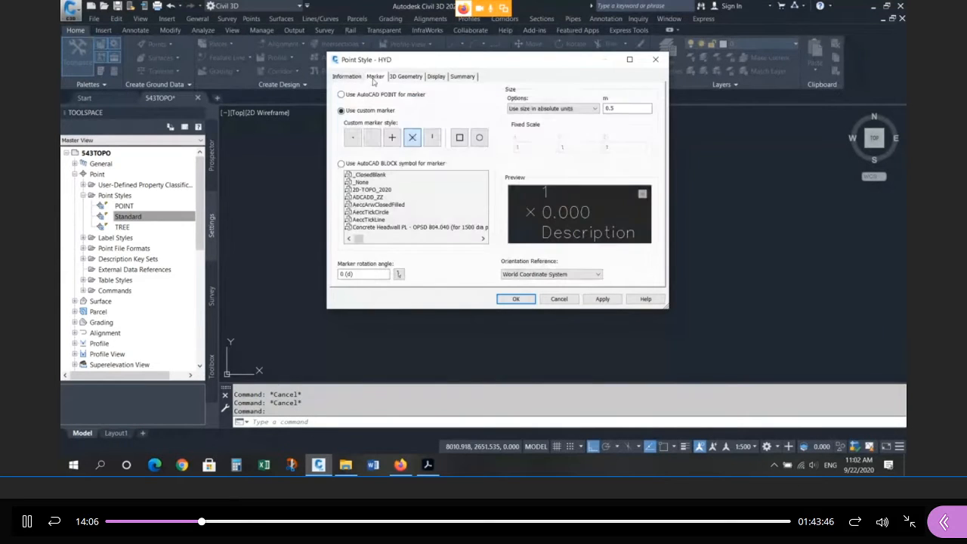
{"action": "left_click", "coordinate": [359, 164]}
{"action": "left_click", "coordinate": [384, 212]}
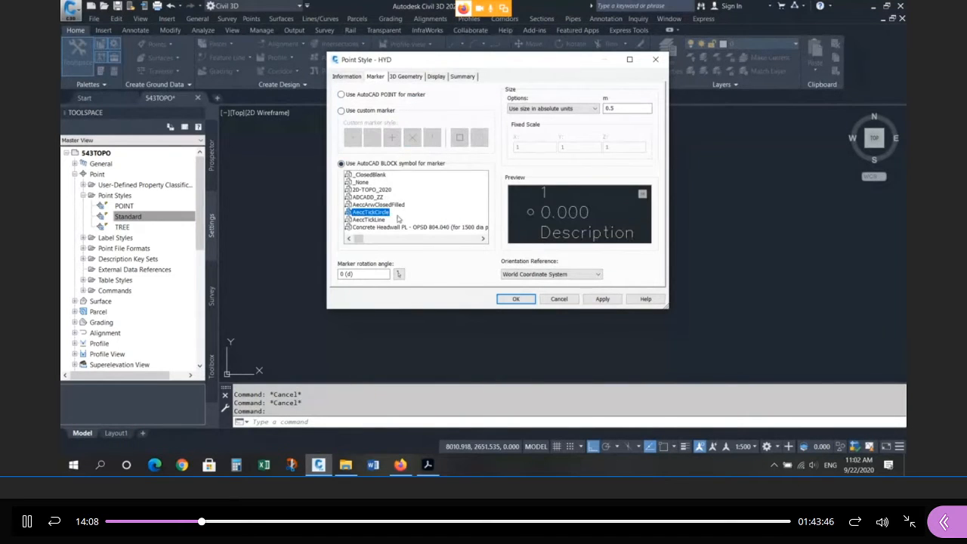
{"action": "key", "text": "h"}
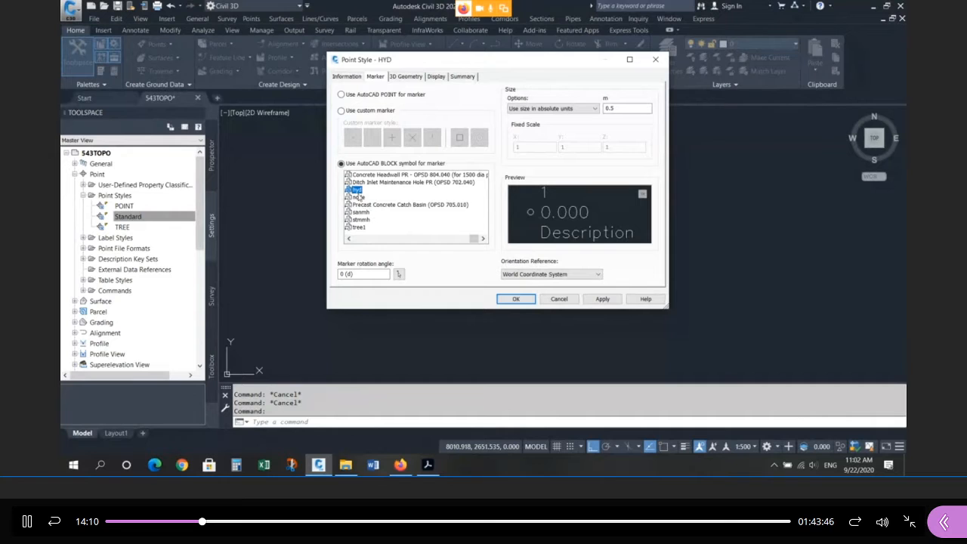
{"action": "left_click", "coordinate": [355, 190]}
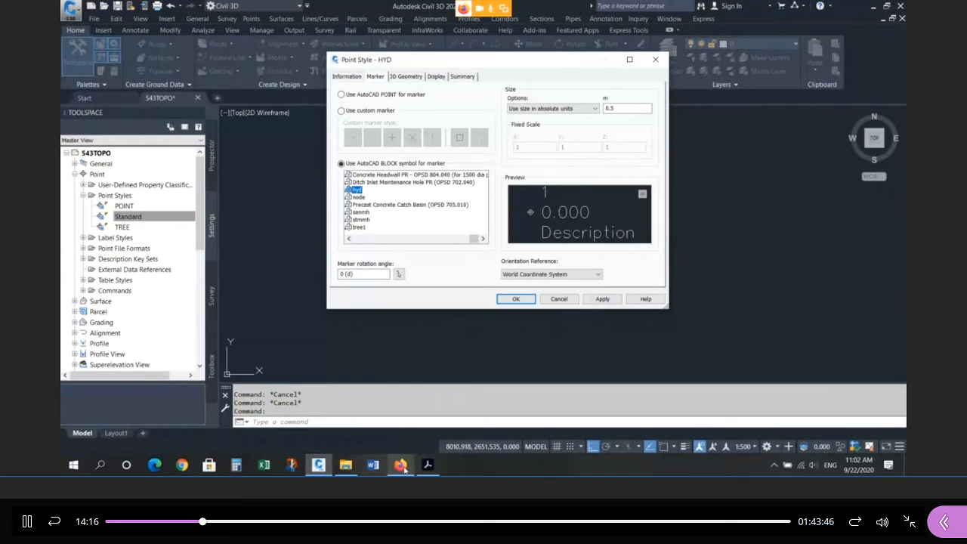
Check the Hyd size specification in the assignment PDF, set the HYD marker's absolute size to 1.5 m and accept the style
{"action": "left_click", "coordinate": [428, 466]}
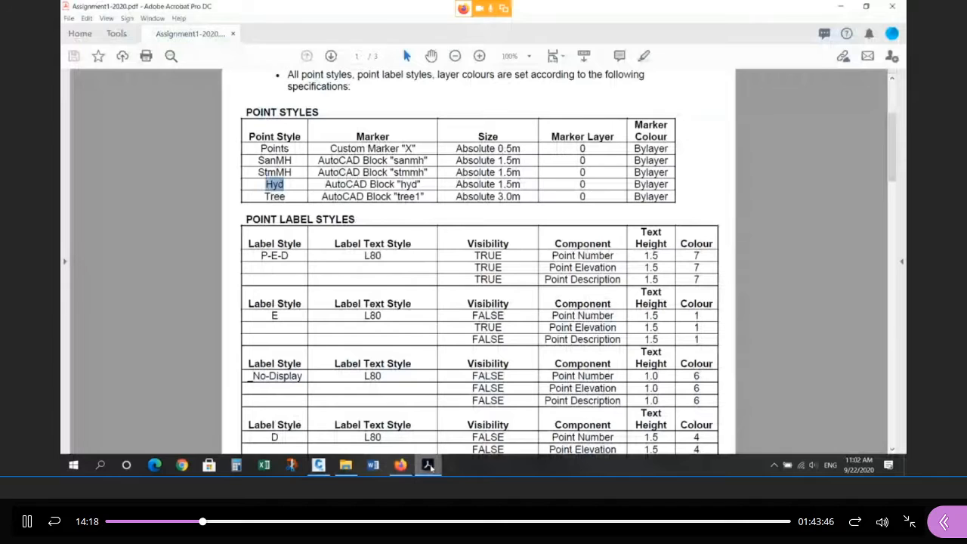
{"action": "left_click", "coordinate": [428, 466]}
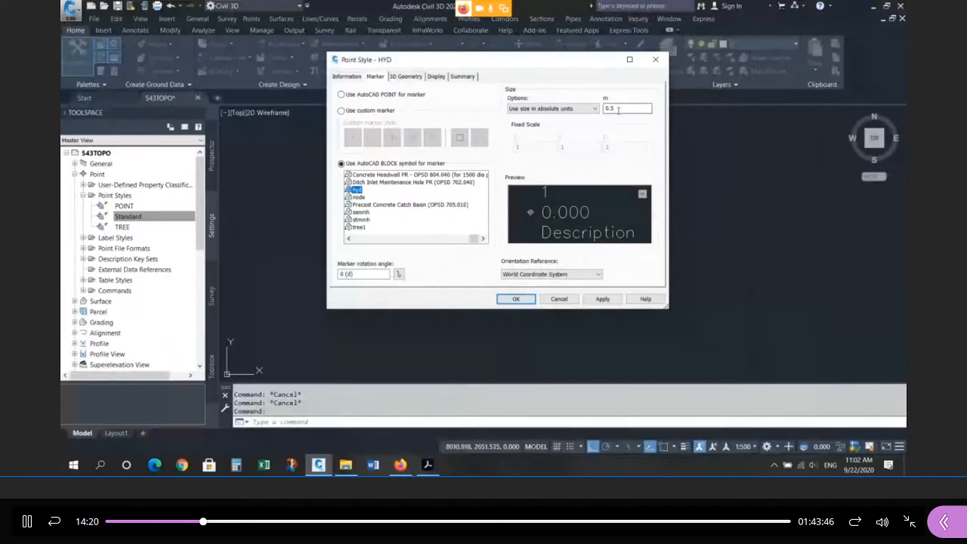
{"action": "type", "text": "1.5"}
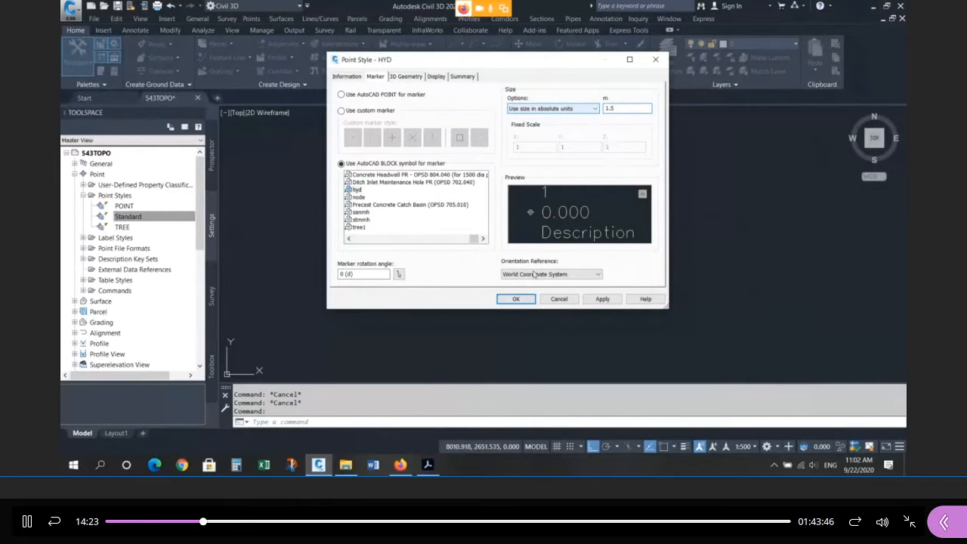
{"action": "left_click", "coordinate": [516, 298]}
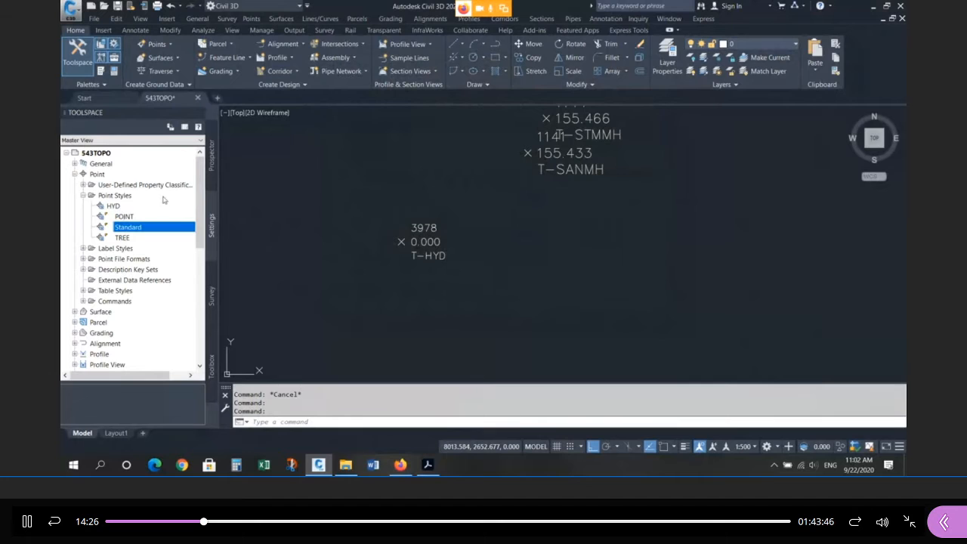
Assign the HYD point style to the G-HYD point group in its properties
{"action": "left_click", "coordinate": [212, 155]}
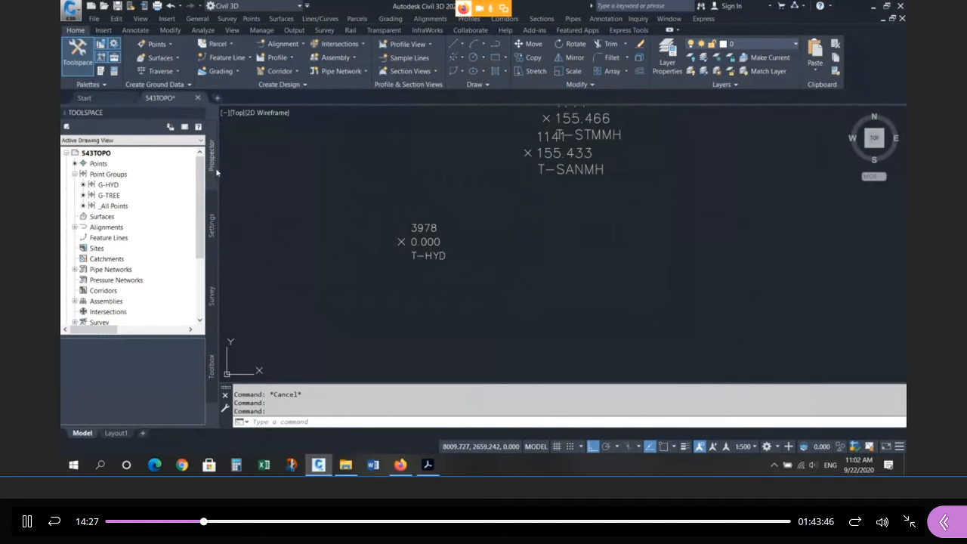
{"action": "left_click", "coordinate": [113, 185]}
{"action": "right_click", "coordinate": [129, 185]}
{"action": "left_click", "coordinate": [149, 190]}
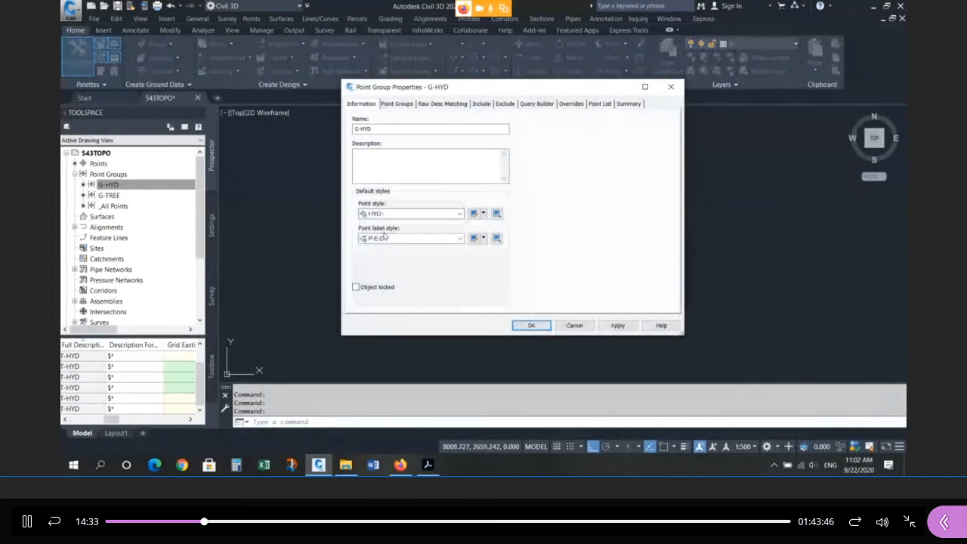
{"action": "left_click", "coordinate": [540, 328]}
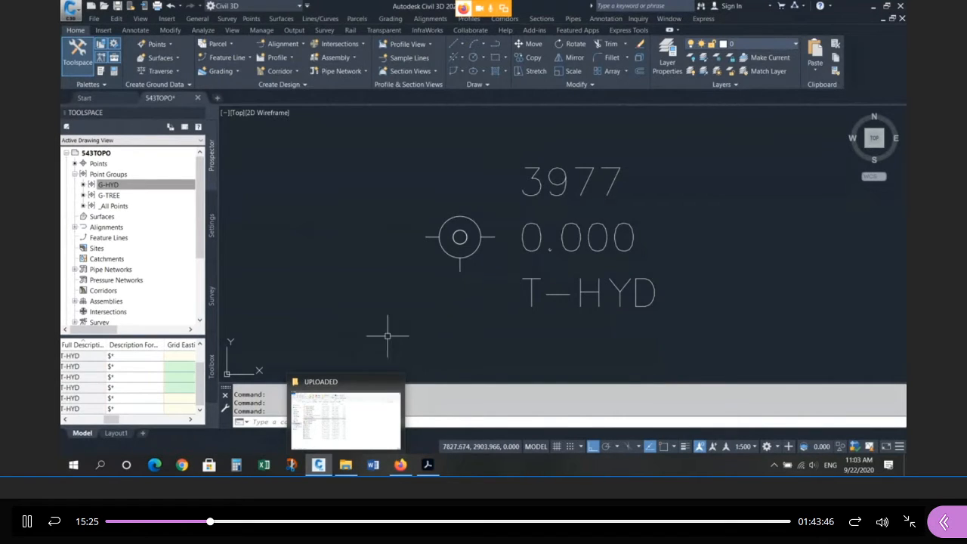
Make all layers of the drawing visible using the layer manager and save the drawing
{"action": "left_click", "coordinate": [411, 307]}
{"action": "left_click", "coordinate": [414, 309]}
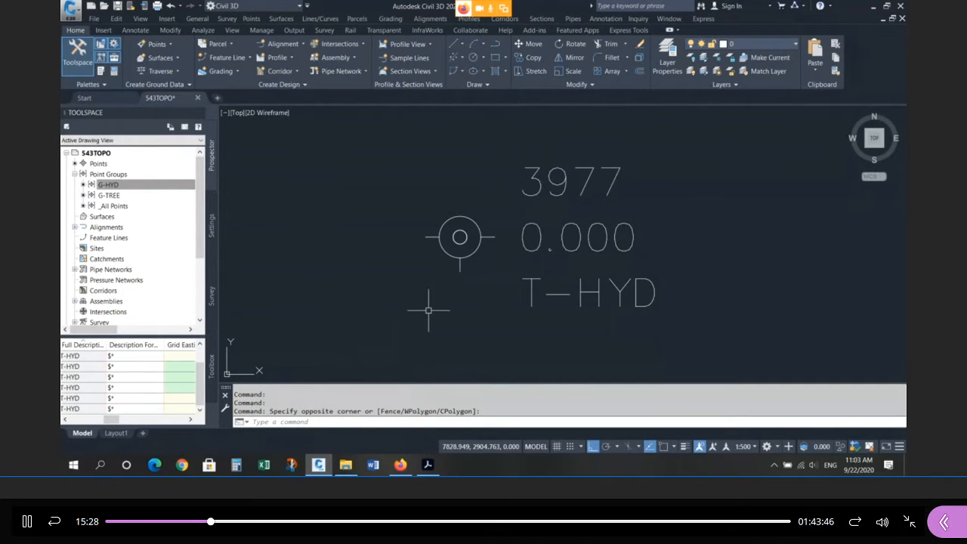
{"action": "scroll", "coordinate": [449, 253], "scroll_direction": "down", "scroll_amount": 8}
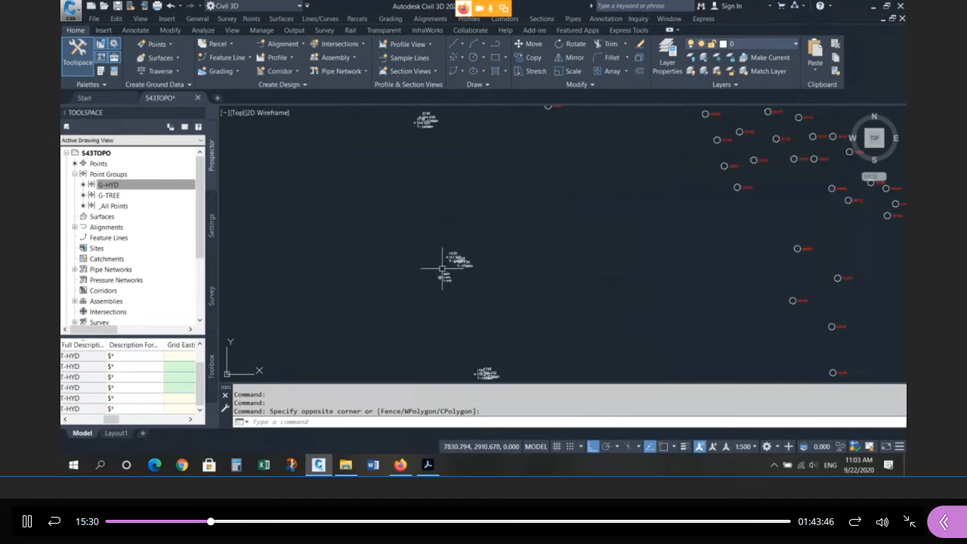
{"action": "left_click", "coordinate": [717, 71]}
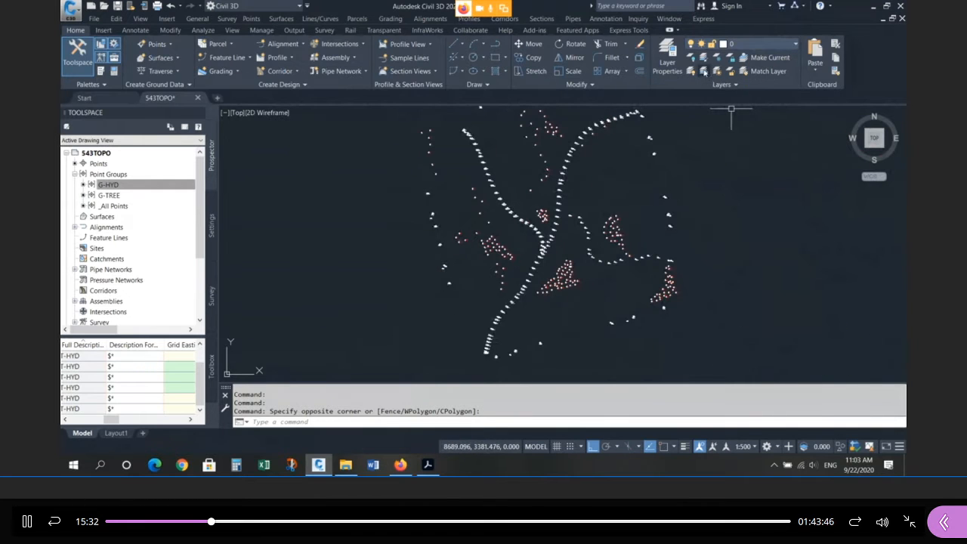
{"action": "type", "text": "la"}
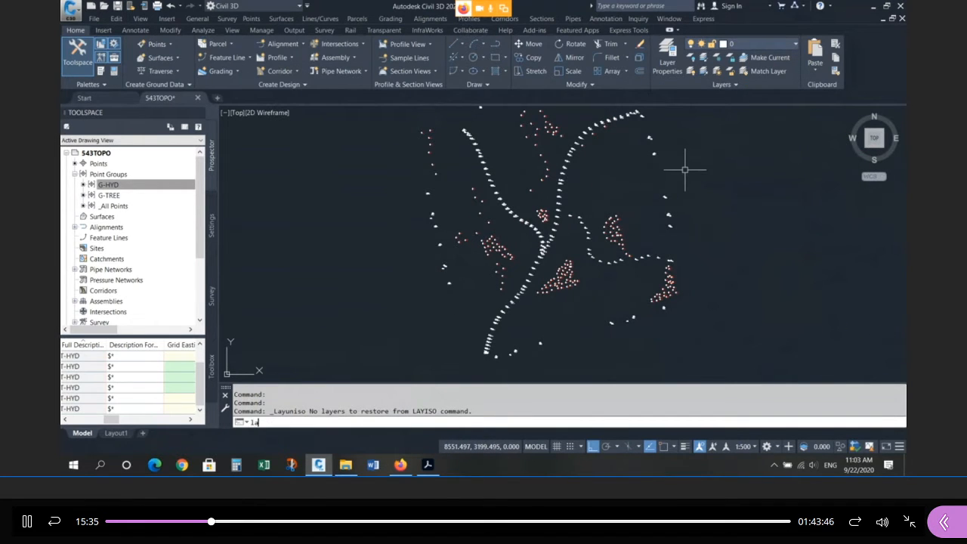
{"action": "key", "text": "Return"}
{"action": "left_click", "coordinate": [498, 298]}
{"action": "key", "text": "ctrl+a"}
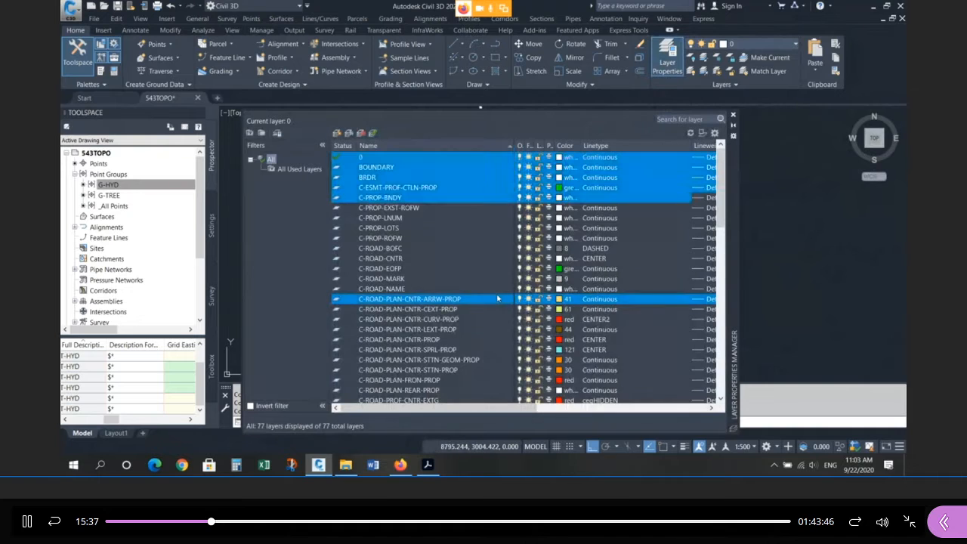
{"action": "scroll", "coordinate": [498, 299], "scroll_direction": "down", "scroll_amount": 15}
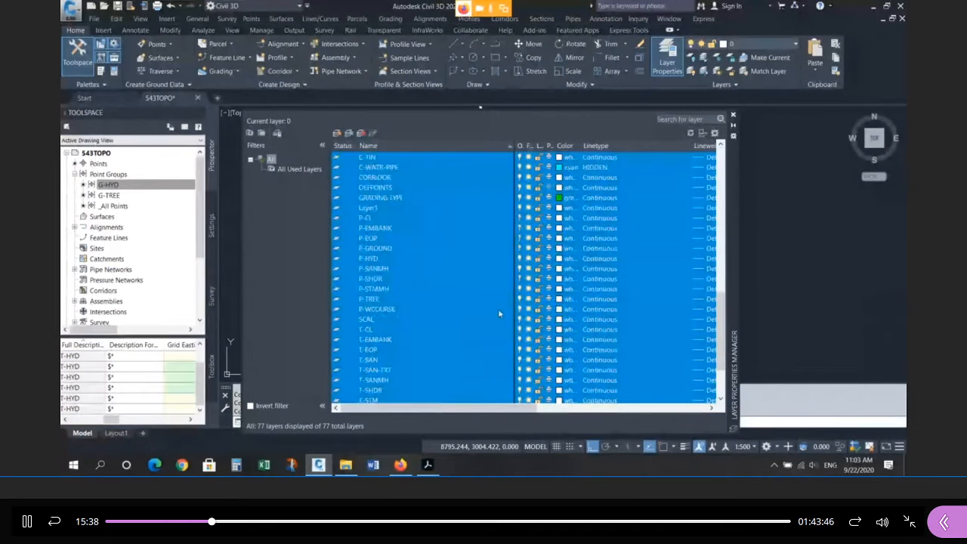
{"action": "left_click", "coordinate": [733, 115]}
{"action": "scroll", "coordinate": [697, 195], "scroll_direction": "down", "scroll_amount": 2}
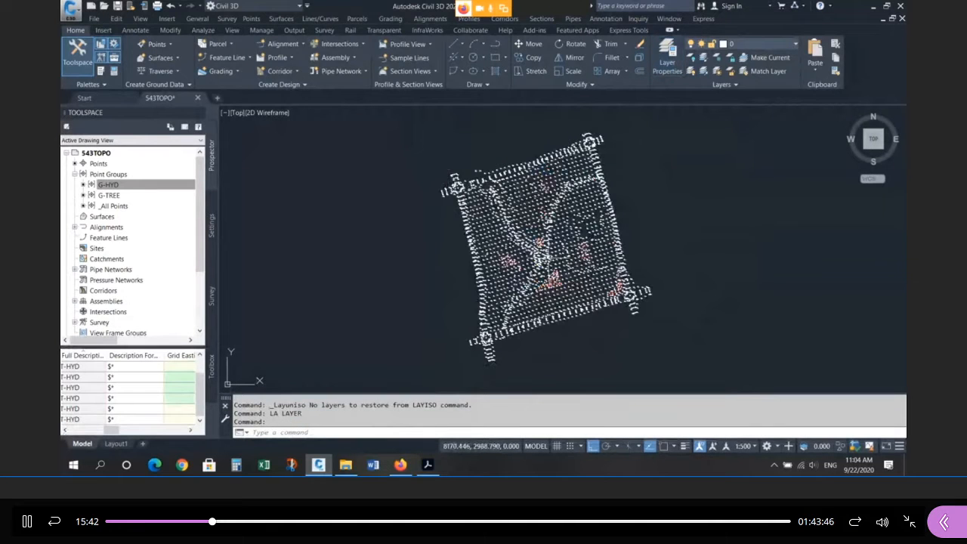
{"action": "left_click", "coordinate": [117, 6]}
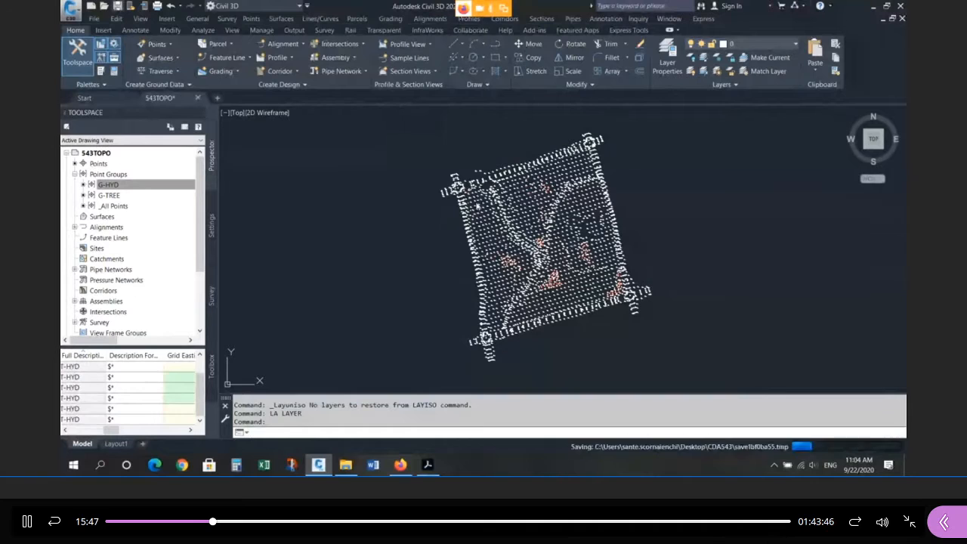
Erase all points in the drawing with a selection window around the whole site
{"action": "scroll", "coordinate": [445, 236], "scroll_direction": "down", "scroll_amount": 2}
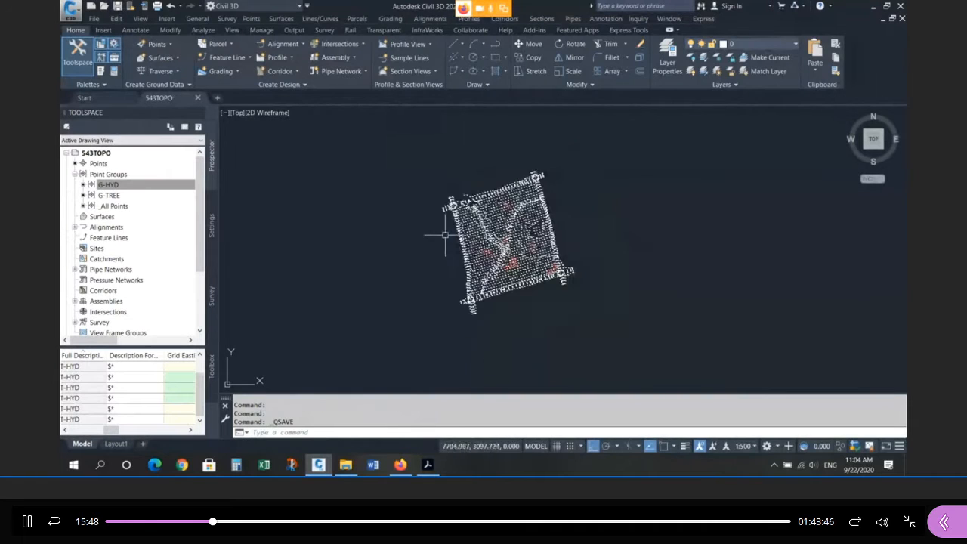
{"action": "type", "text": "e"}
{"action": "key", "text": "Return"}
{"action": "left_click", "coordinate": [386, 151]}
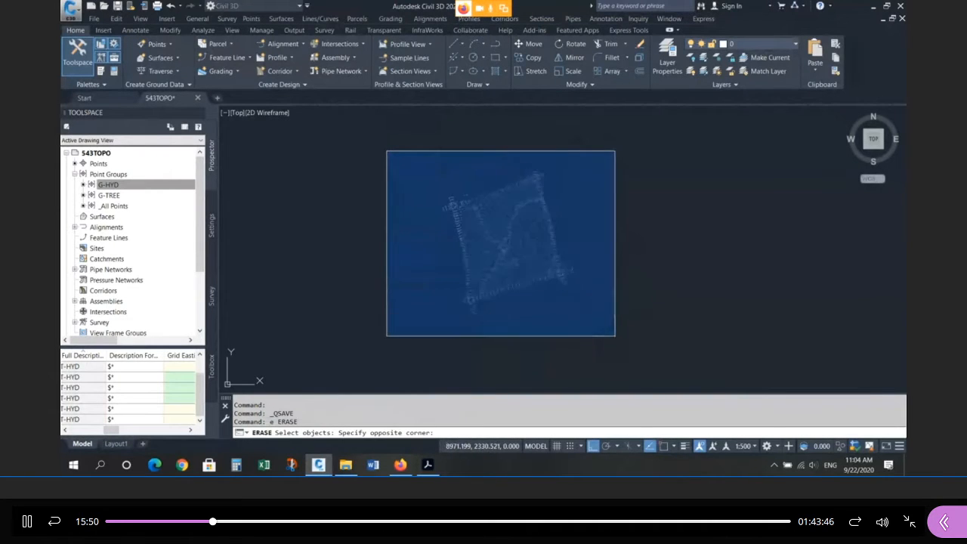
{"action": "left_click", "coordinate": [615, 338]}
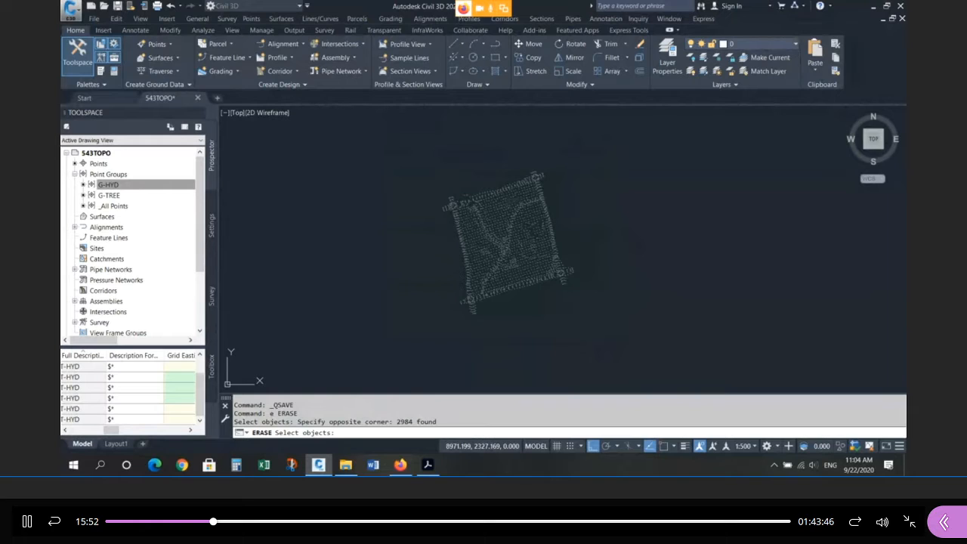
{"action": "key", "text": "Return"}
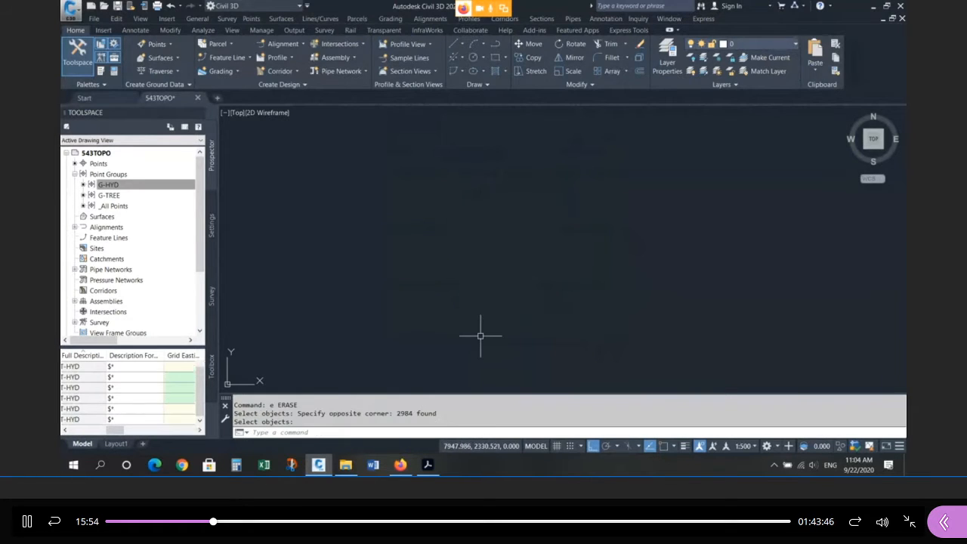
Open the point creation tools and set Disable Description Keys to False in the Points Creation parameters
{"action": "left_click", "coordinate": [251, 19]}
{"action": "left_click", "coordinate": [261, 33]}
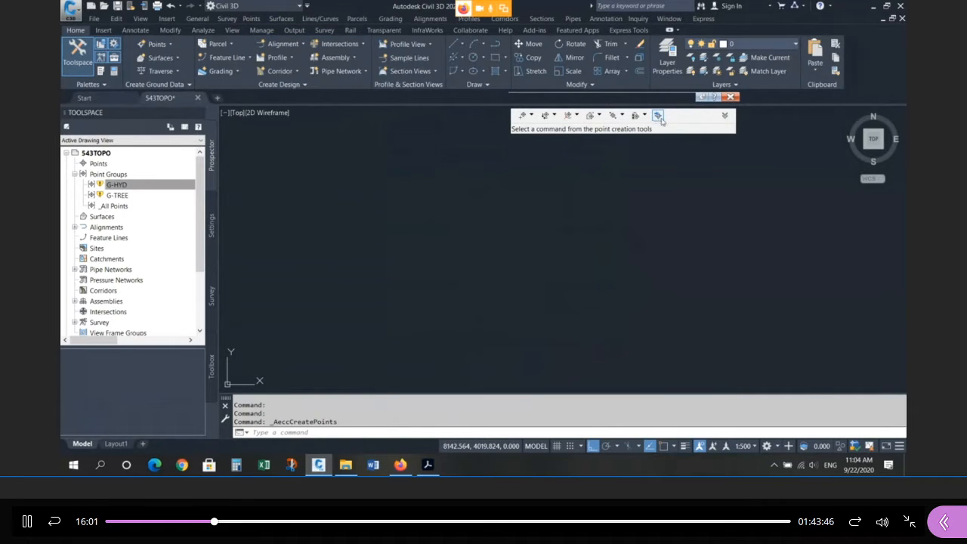
{"action": "left_click", "coordinate": [725, 115]}
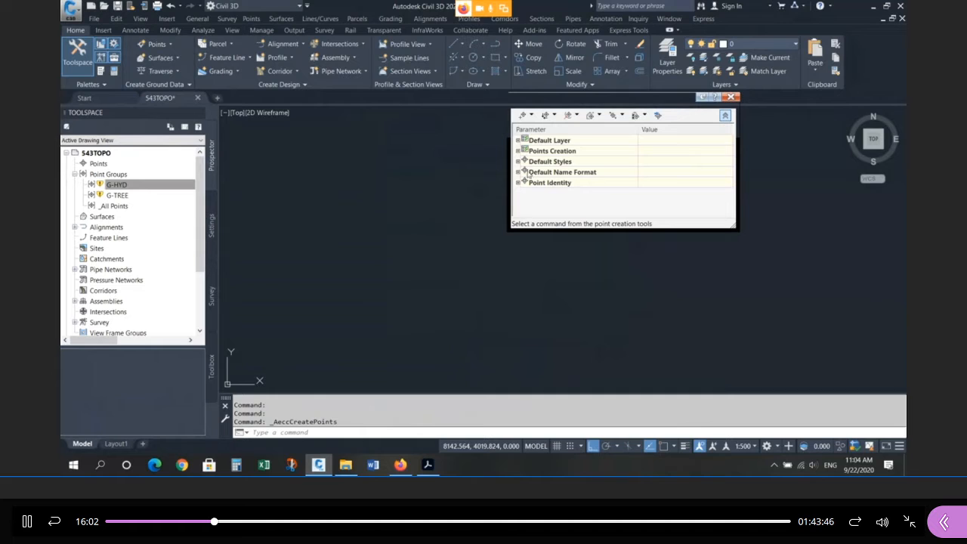
{"action": "left_click", "coordinate": [518, 151]}
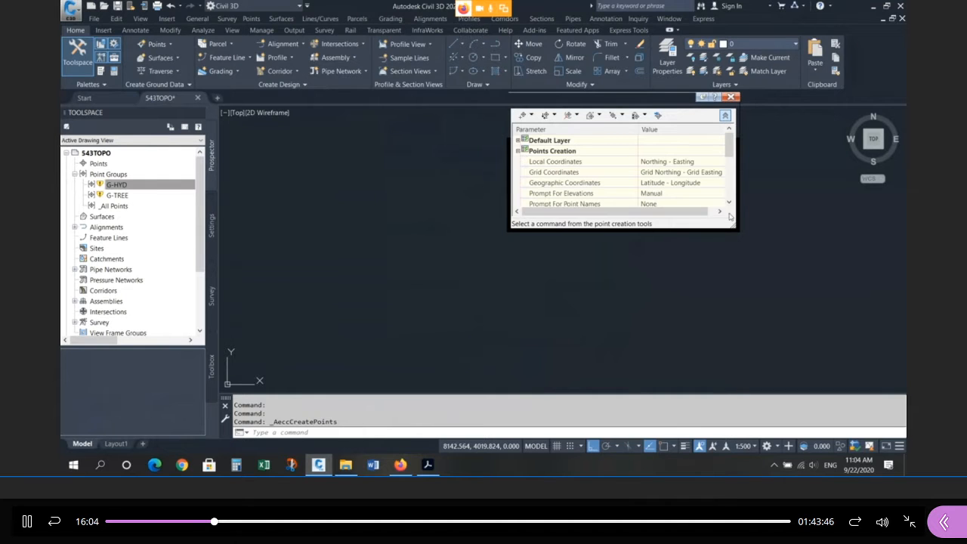
{"action": "left_click_drag", "start_coordinate": [733, 225], "coordinate": [765, 296]}
{"action": "left_click", "coordinate": [667, 257]}
{"action": "left_click", "coordinate": [668, 257]}
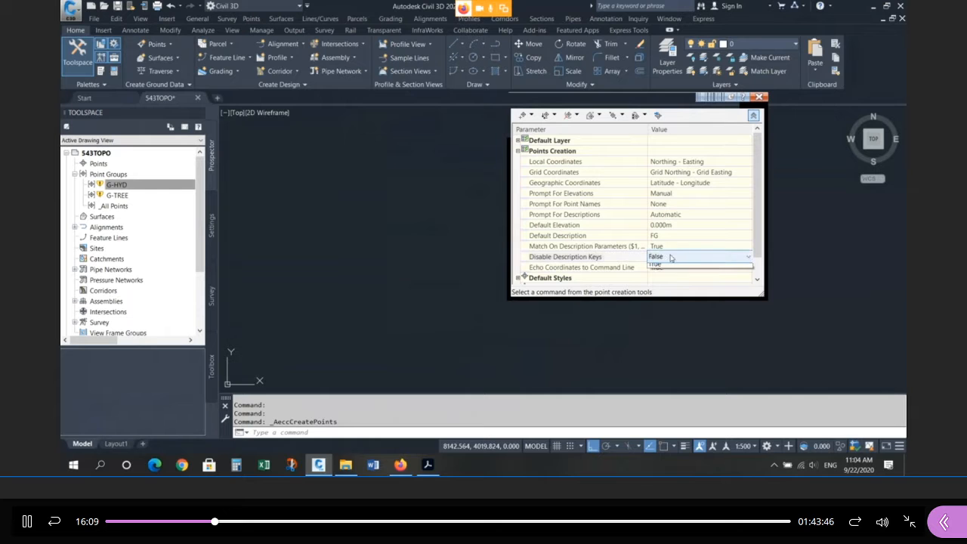
{"action": "left_click", "coordinate": [669, 257]}
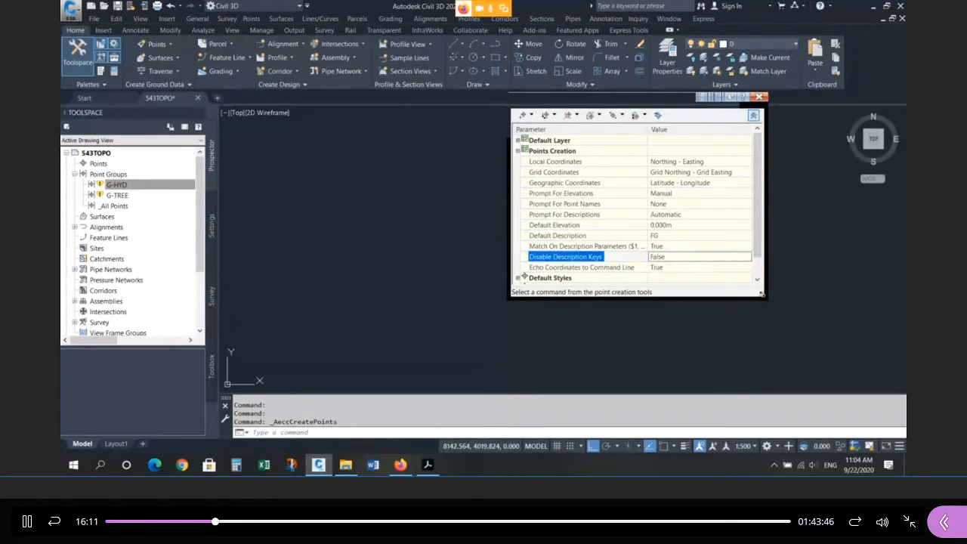
Examine the default point style and label style in the point creation parameters, and collapse the parameter list
{"action": "left_click_drag", "start_coordinate": [762, 294], "coordinate": [790, 326]}
{"action": "left_click", "coordinate": [520, 278]}
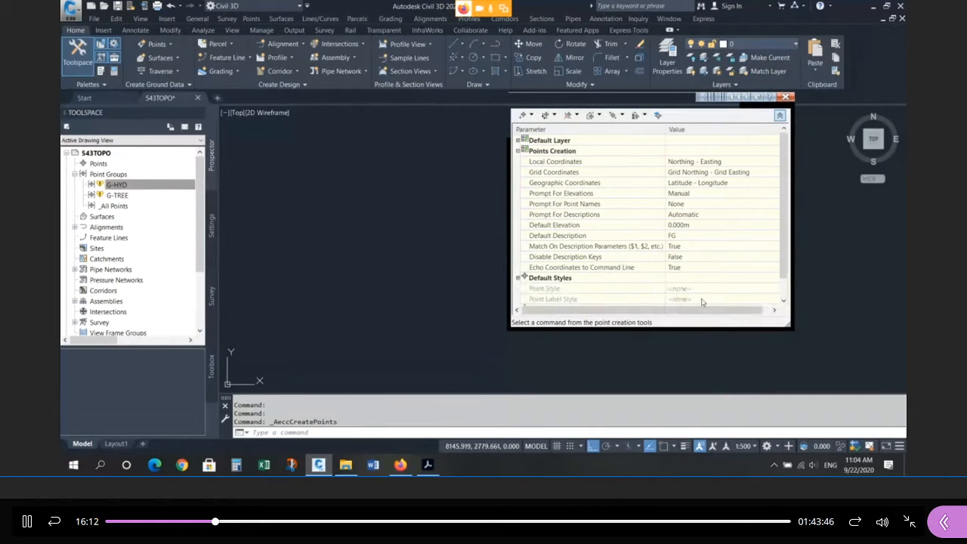
{"action": "left_click_drag", "start_coordinate": [790, 327], "coordinate": [799, 344]}
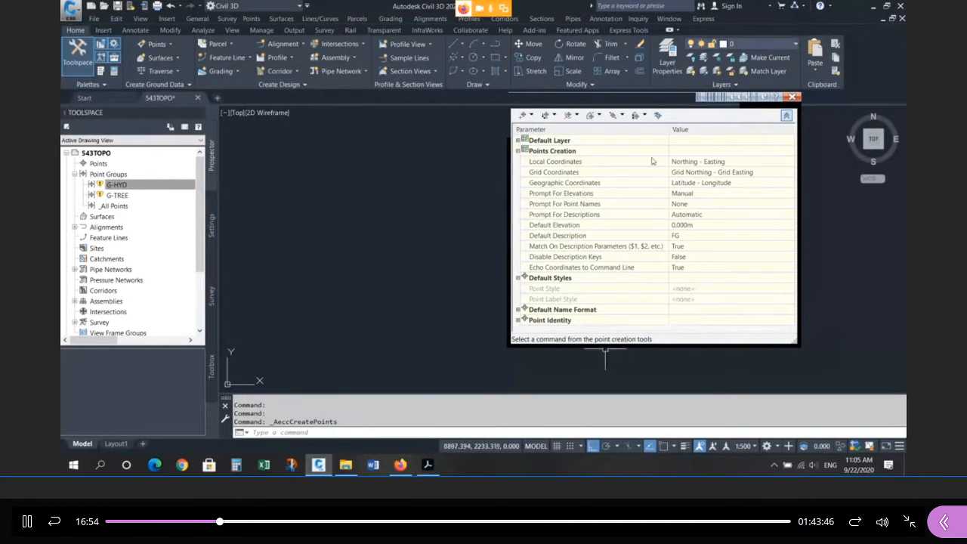
{"action": "left_click", "coordinate": [786, 117]}
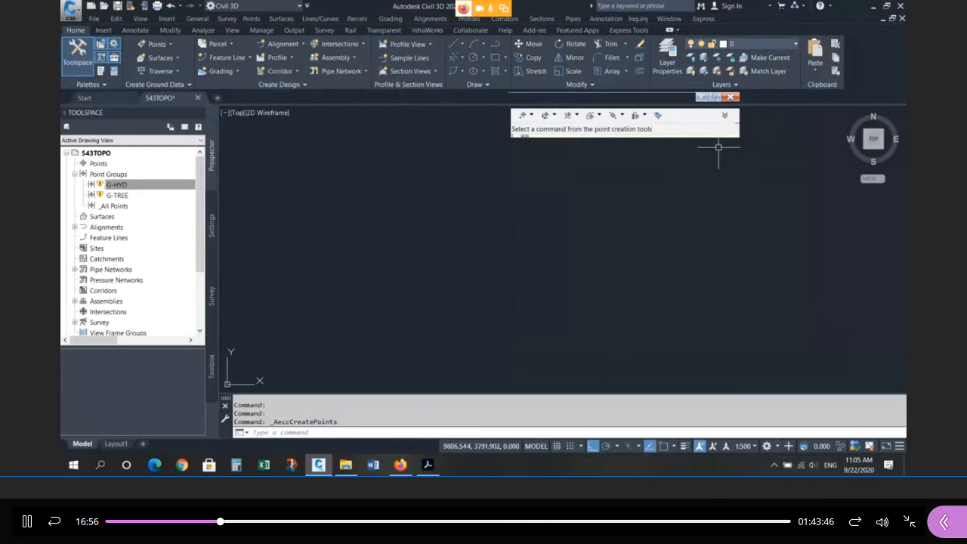
Update the out-of-date point groups in the drawing
{"action": "left_click", "coordinate": [116, 184]}
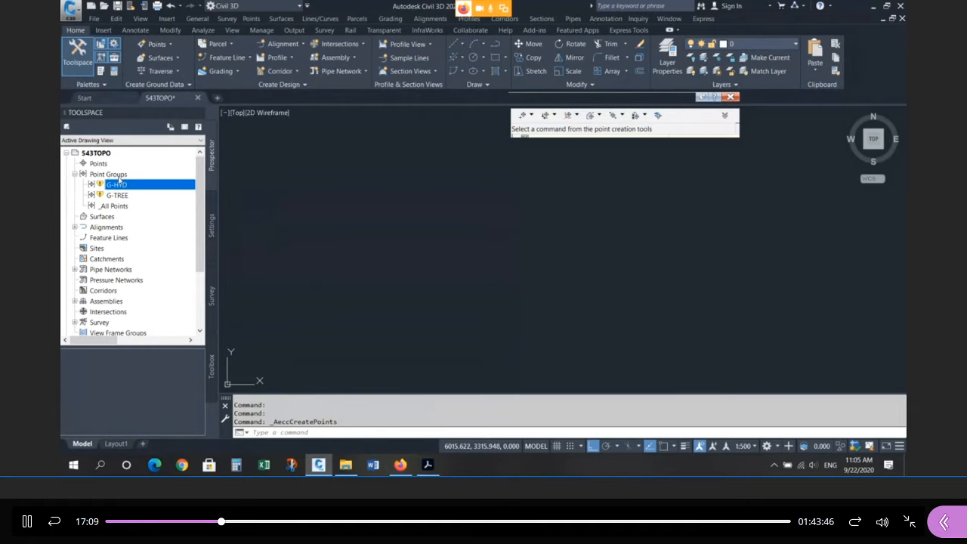
{"action": "left_click", "coordinate": [120, 178]}
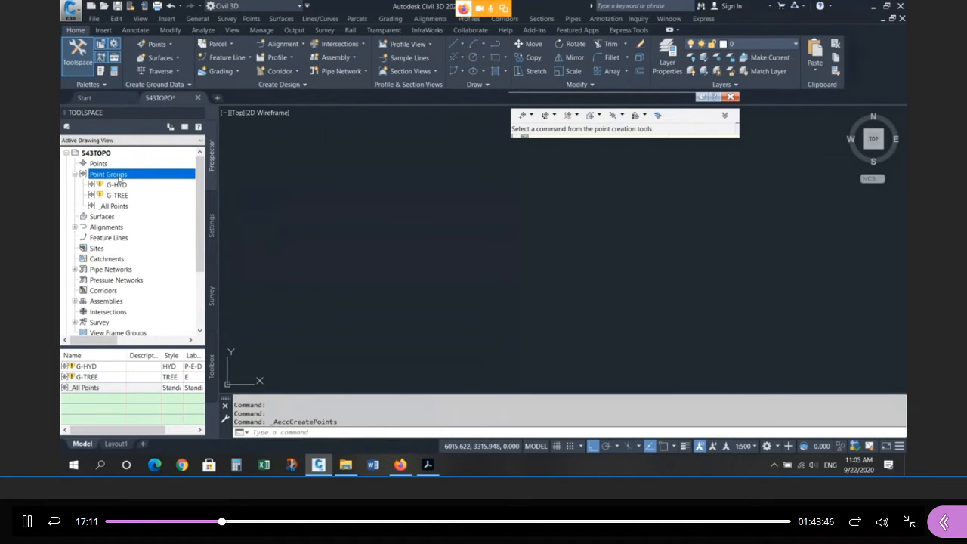
{"action": "right_click", "coordinate": [120, 178]}
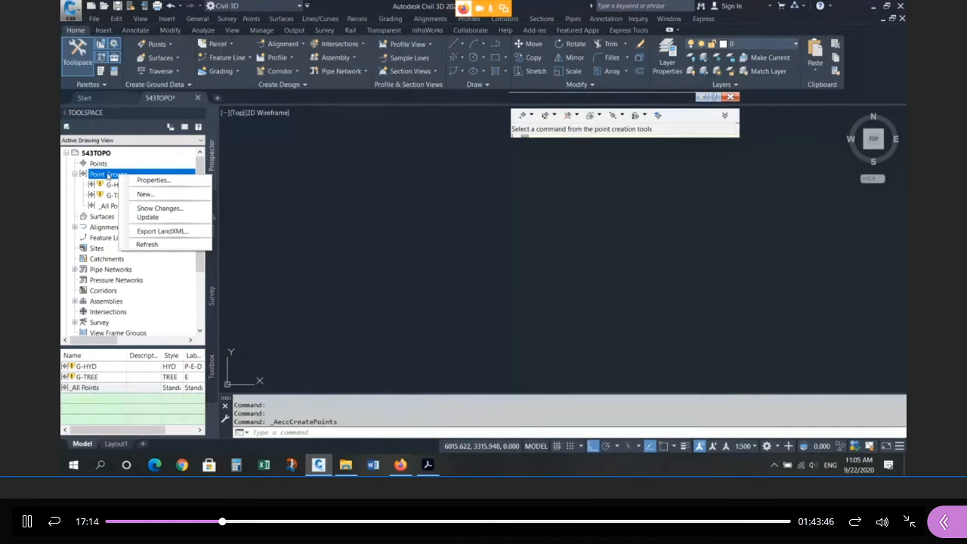
{"action": "left_click", "coordinate": [156, 219]}
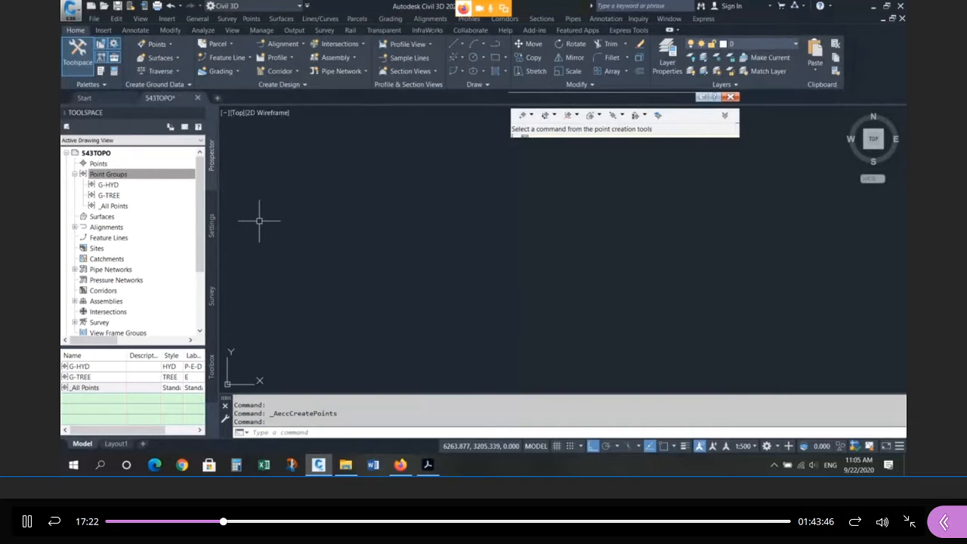
Run the update on the Point Groups collection once more while the drawing holds no points
{"action": "left_click", "coordinate": [106, 174]}
{"action": "right_click", "coordinate": [104, 173]}
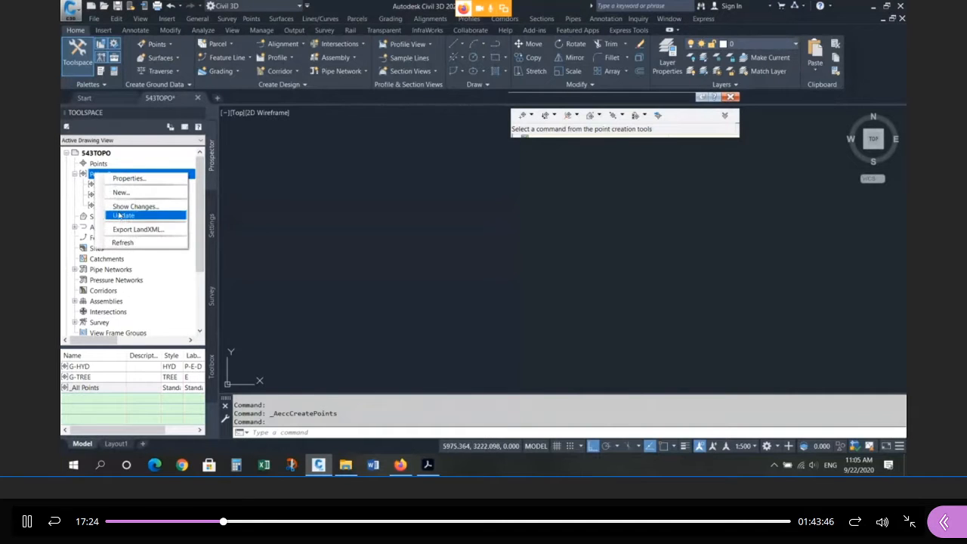
{"action": "left_click", "coordinate": [121, 216]}
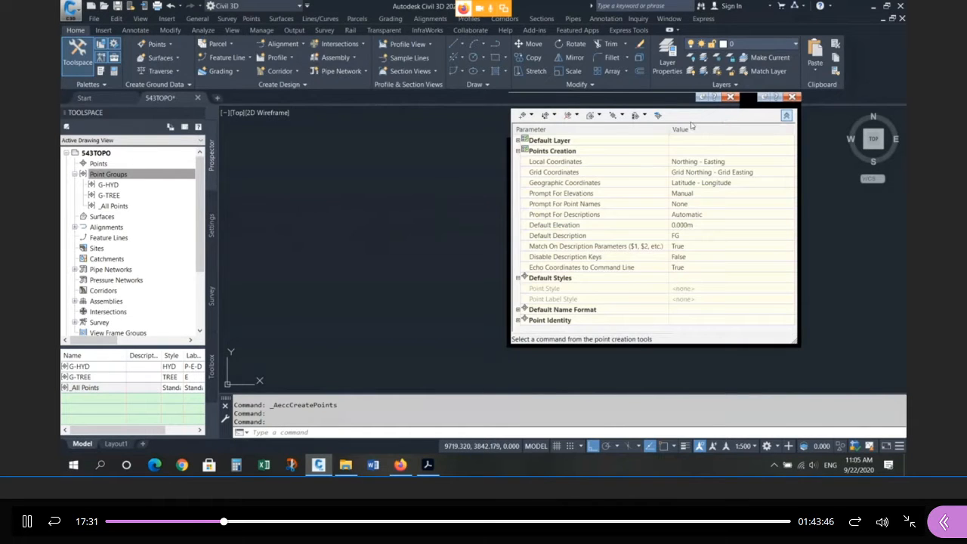
Import the points from TOPO-00.csv using the PNEZD (comma delimited) file format, without adding them to a point group
{"action": "left_click", "coordinate": [787, 115]}
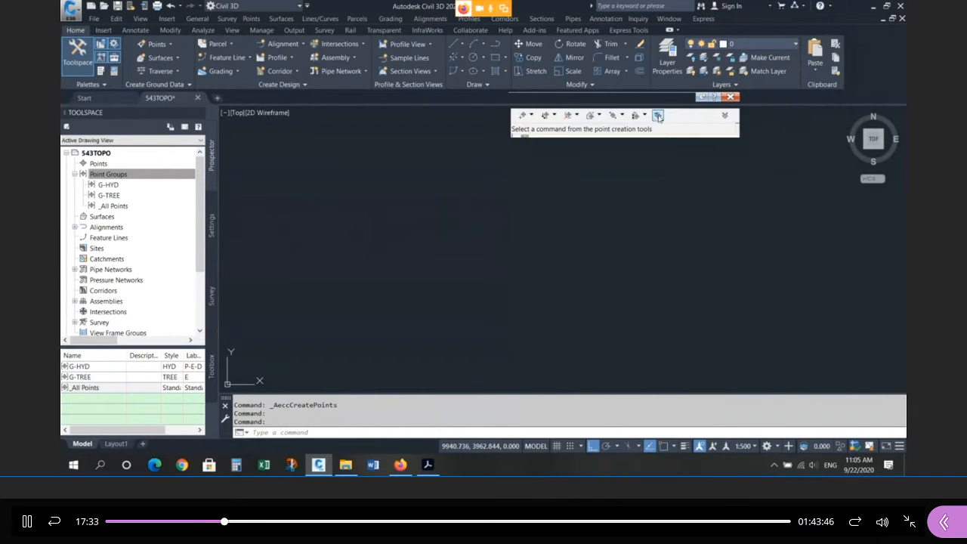
{"action": "left_click", "coordinate": [657, 115]}
{"action": "left_click", "coordinate": [589, 53]}
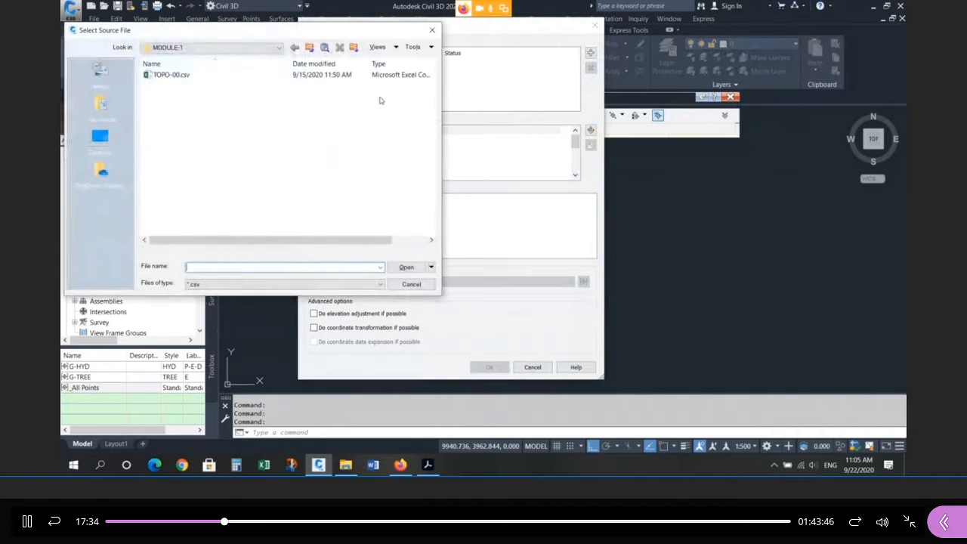
{"action": "left_click", "coordinate": [171, 75]}
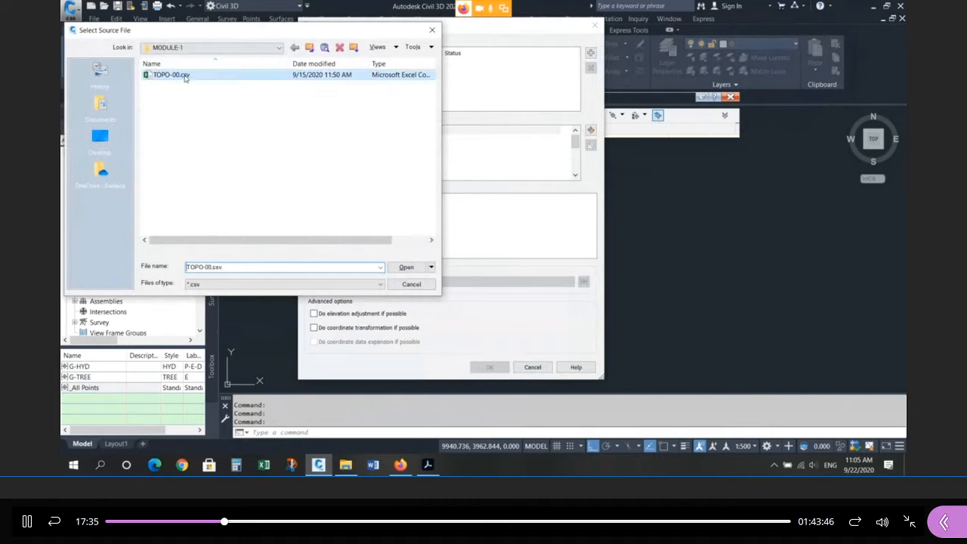
{"action": "left_click", "coordinate": [407, 268]}
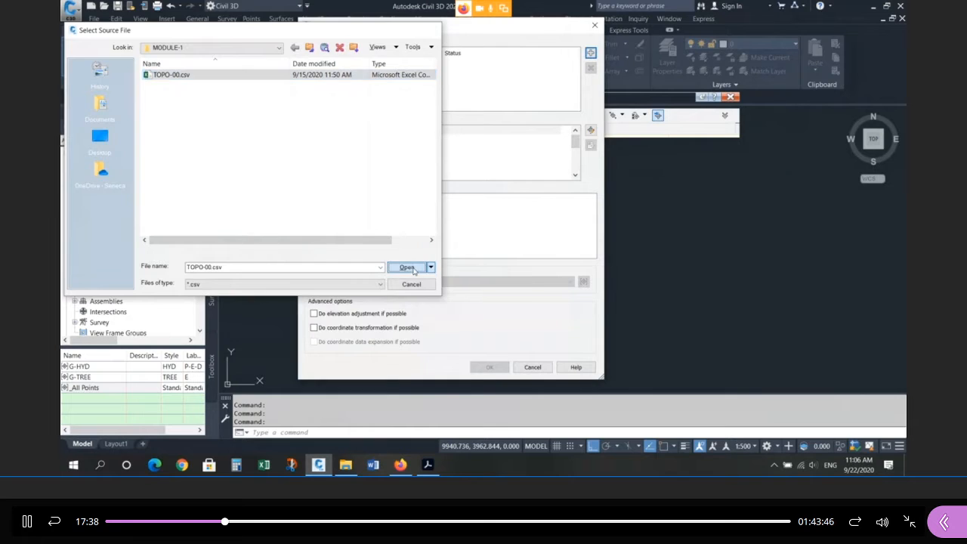
{"action": "scroll", "coordinate": [575, 171], "scroll_direction": "down", "scroll_amount": 2}
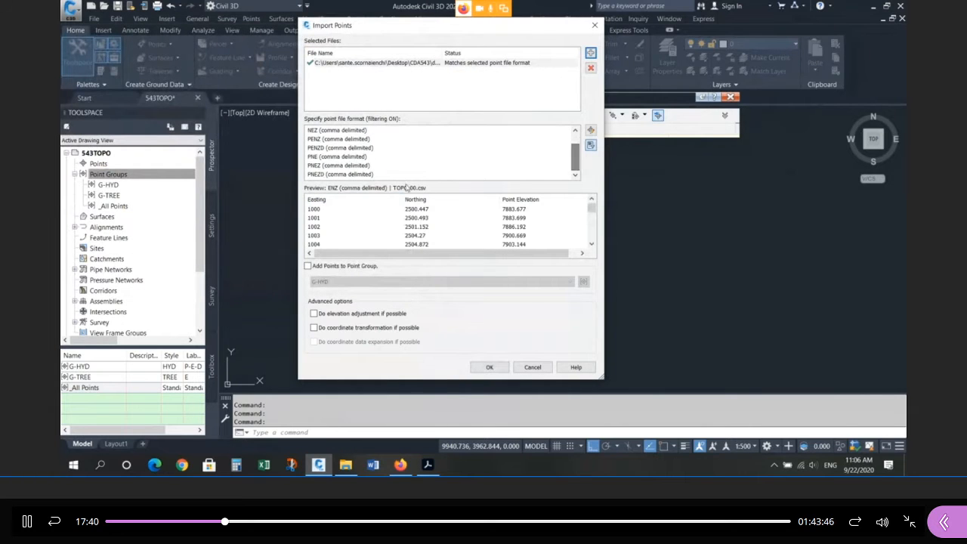
{"action": "left_click", "coordinate": [359, 175]}
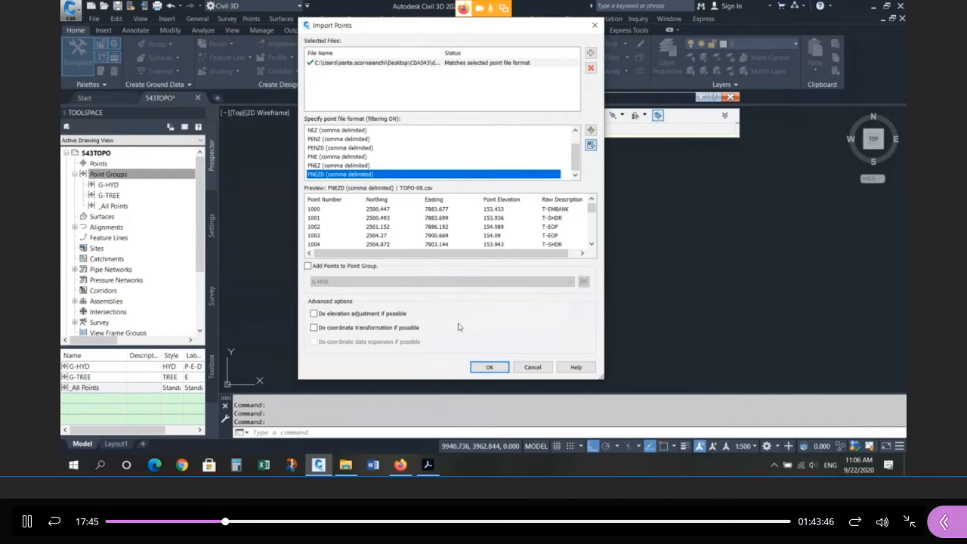
{"action": "left_click", "coordinate": [489, 368]}
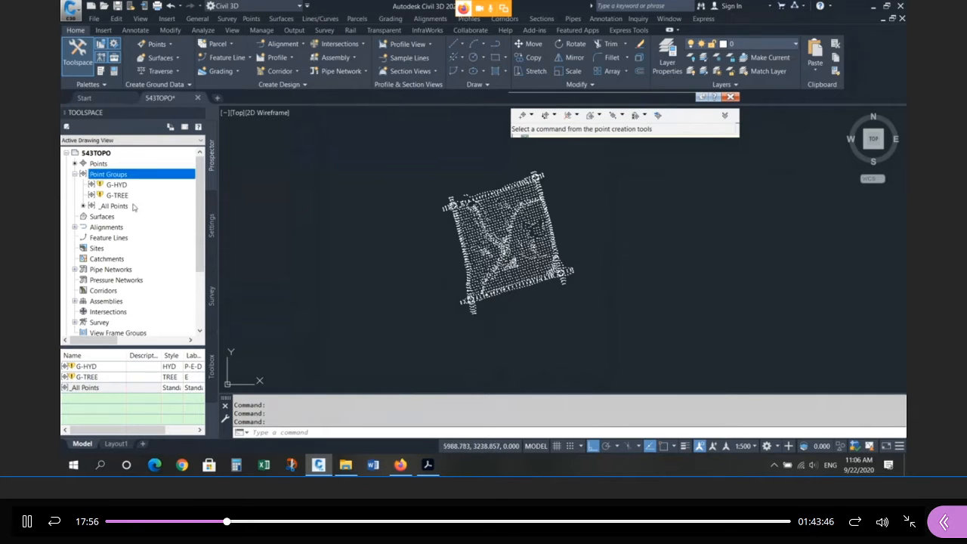
Update the out-of-date G-HYD and G-TREE point groups so they include the imported points
{"action": "right_click", "coordinate": [124, 177]}
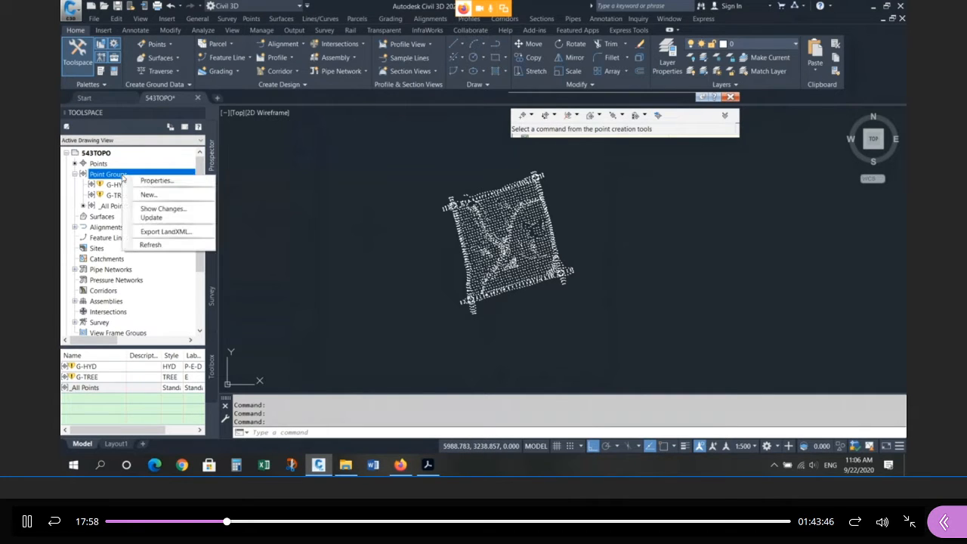
{"action": "left_click", "coordinate": [274, 231]}
{"action": "scroll", "coordinate": [461, 250], "scroll_direction": "up", "scroll_amount": 5}
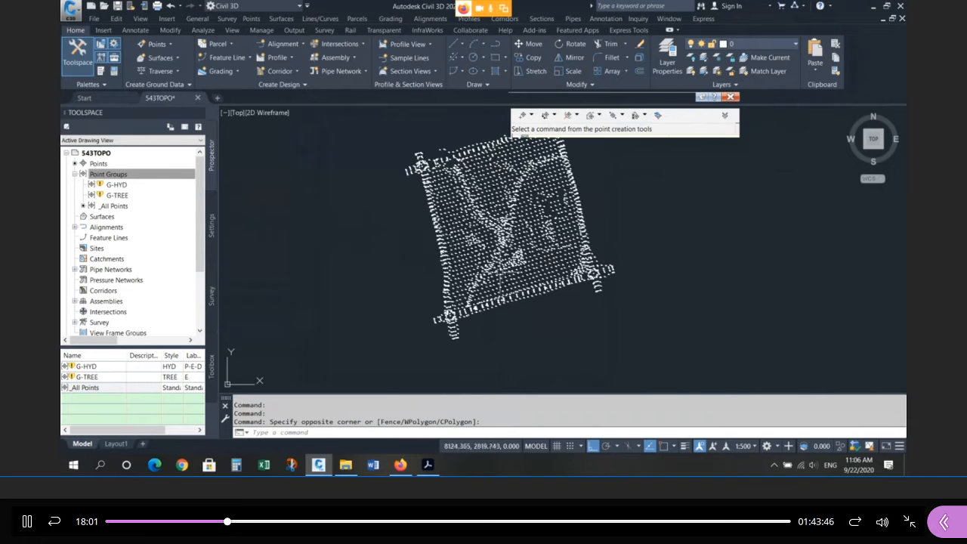
{"action": "scroll", "coordinate": [457, 240], "scroll_direction": "up", "scroll_amount": 5}
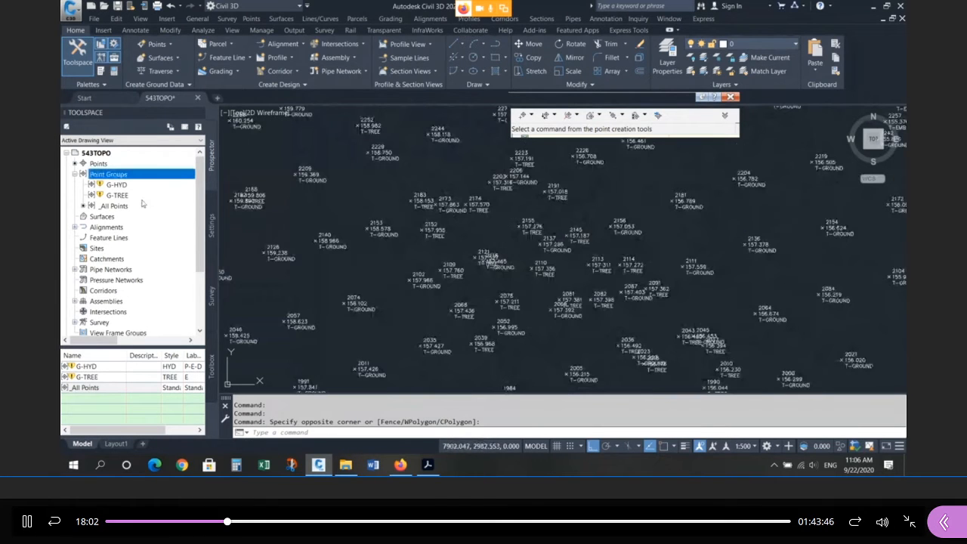
{"action": "right_click", "coordinate": [128, 175]}
{"action": "left_click", "coordinate": [155, 218]}
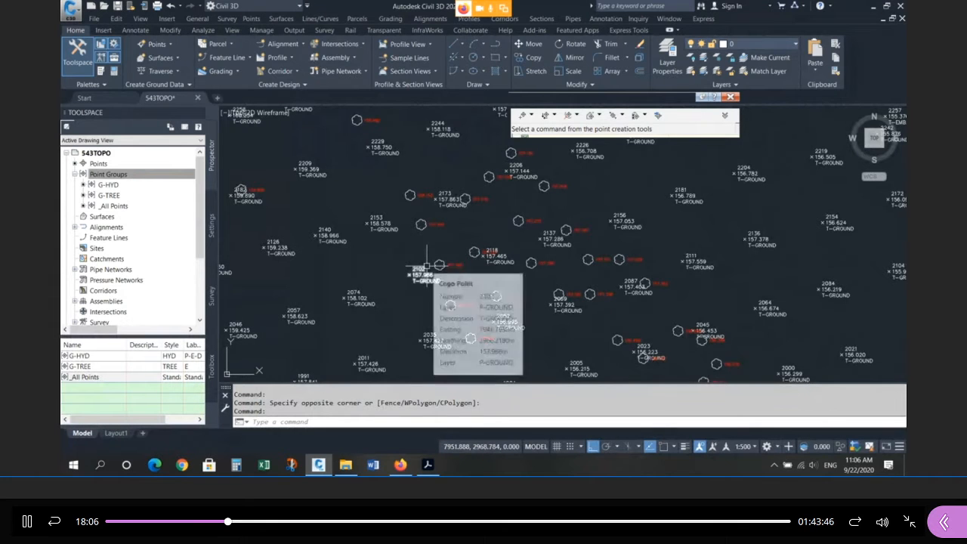
Examine the imported site's extents and its position relative to the drawing origin
{"action": "scroll", "coordinate": [420, 272], "scroll_direction": "down", "scroll_amount": 10}
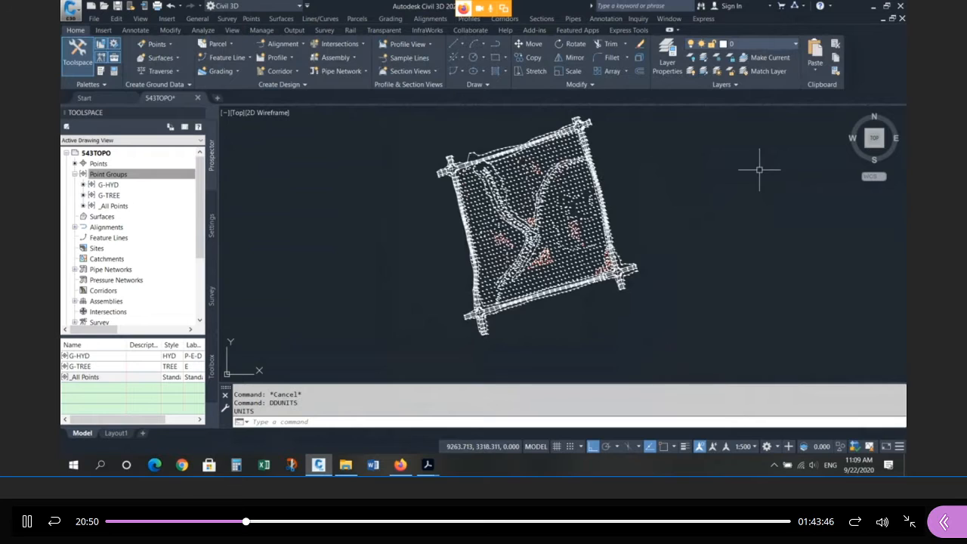
{"action": "scroll", "coordinate": [728, 173], "scroll_direction": "down", "scroll_amount": 6}
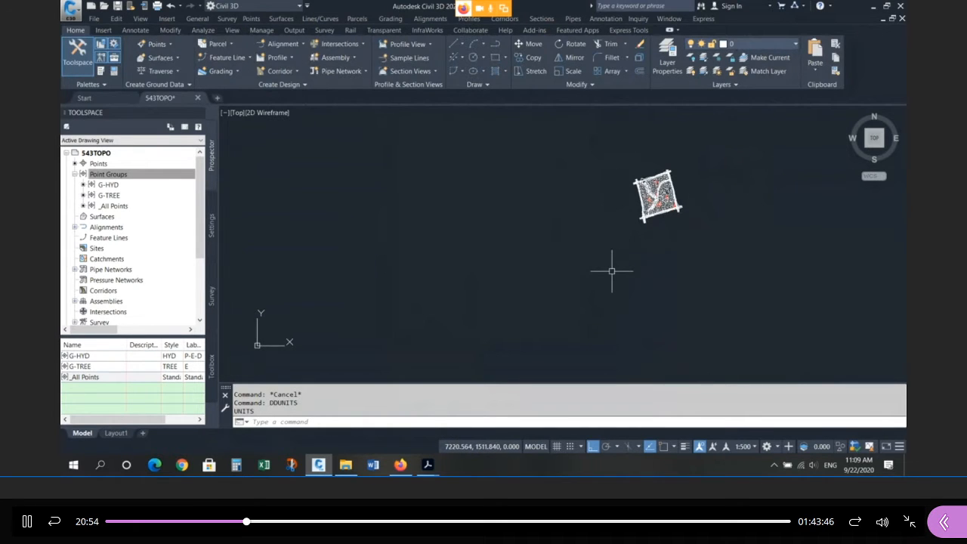
{"action": "left_click", "coordinate": [278, 300]}
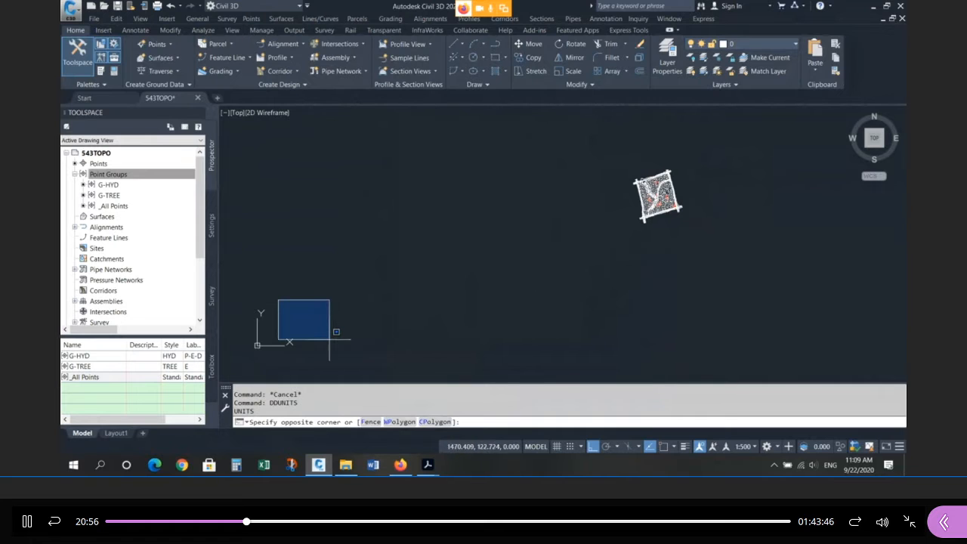
{"action": "key", "text": "Escape"}
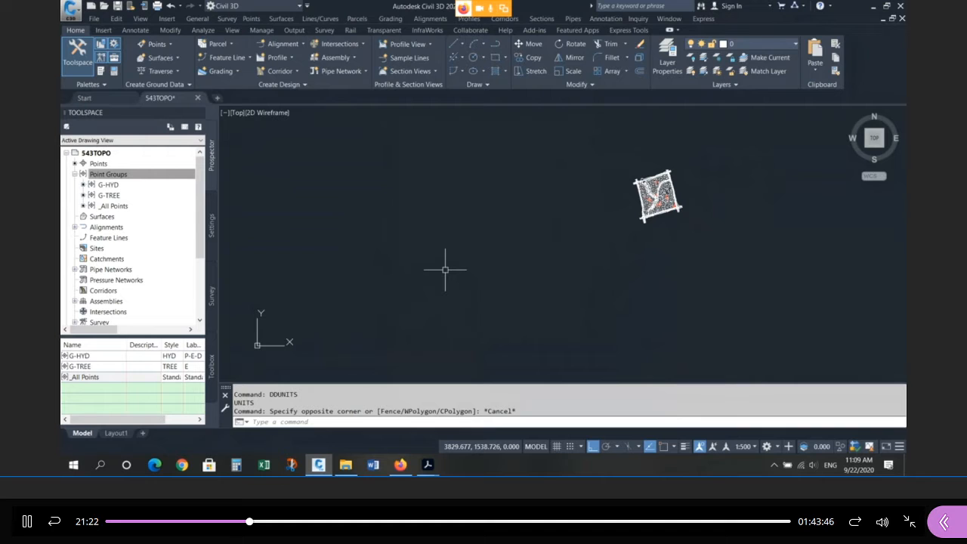
{"action": "scroll", "coordinate": [723, 181], "scroll_direction": "up", "scroll_amount": 8}
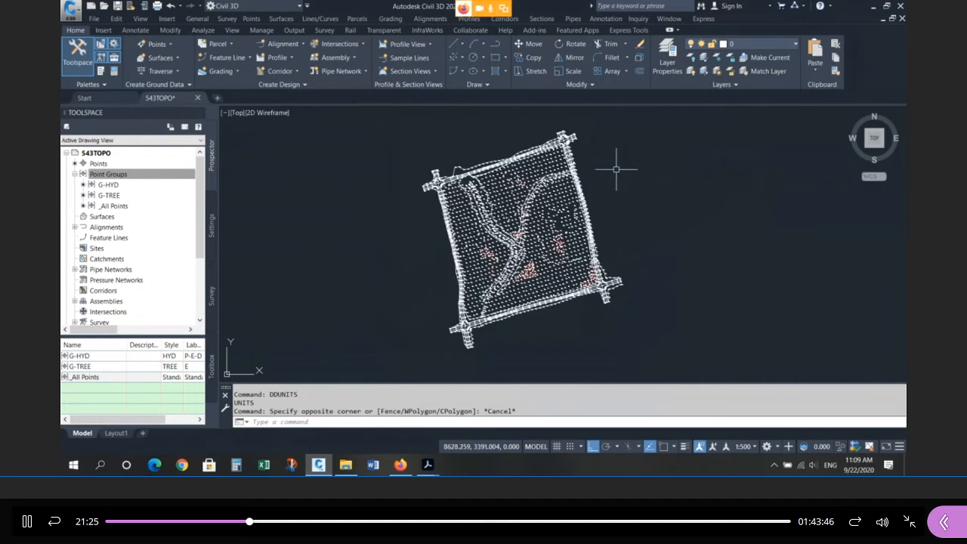
{"action": "scroll", "coordinate": [414, 163], "scroll_direction": "up", "scroll_amount": 3}
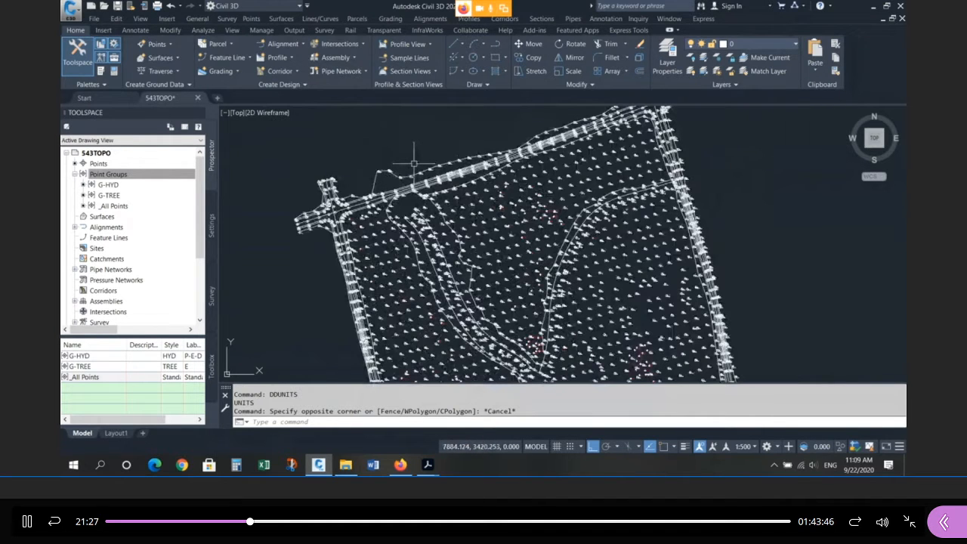
Turn off the point layers from P-CL through P-WCOURSE
{"action": "scroll", "coordinate": [661, 102], "scroll_direction": "down", "scroll_amount": 3}
{"action": "left_click", "coordinate": [668, 56]}
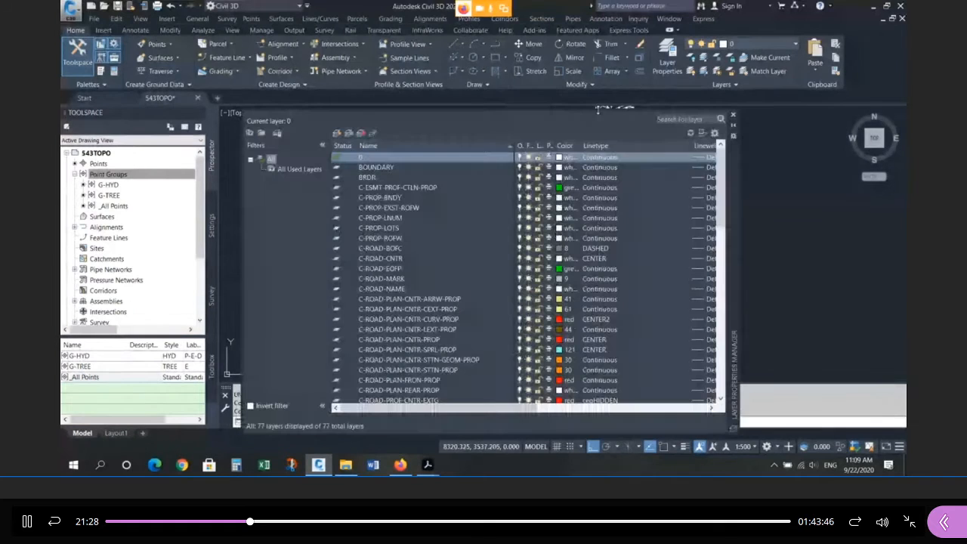
{"action": "scroll", "coordinate": [409, 290], "scroll_direction": "down", "scroll_amount": 8}
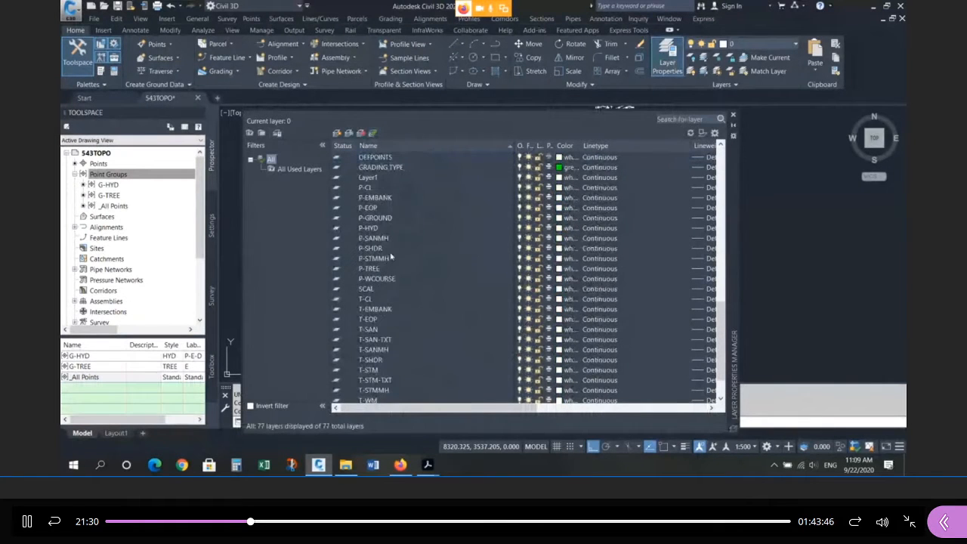
{"action": "left_click", "coordinate": [365, 189]}
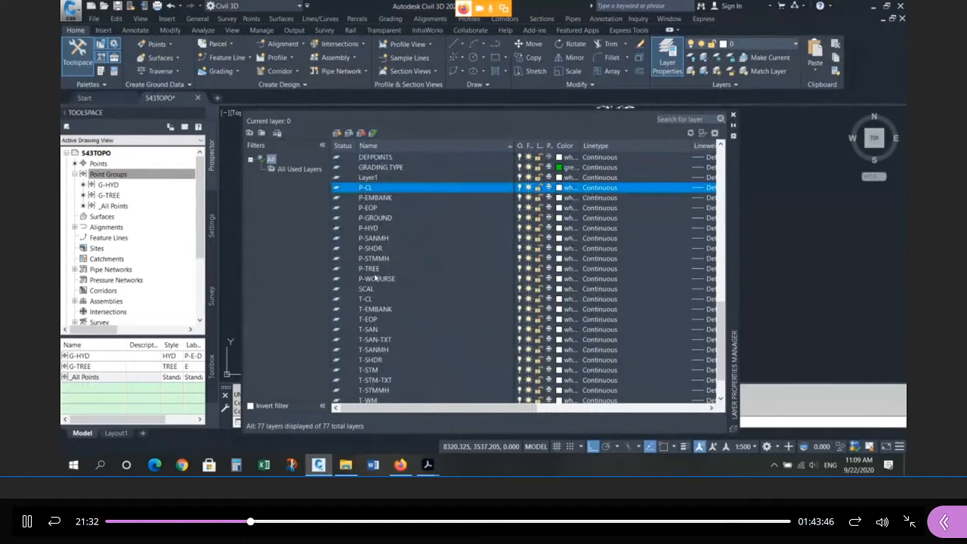
{"action": "left_click", "coordinate": [374, 278], "text": "shift"}
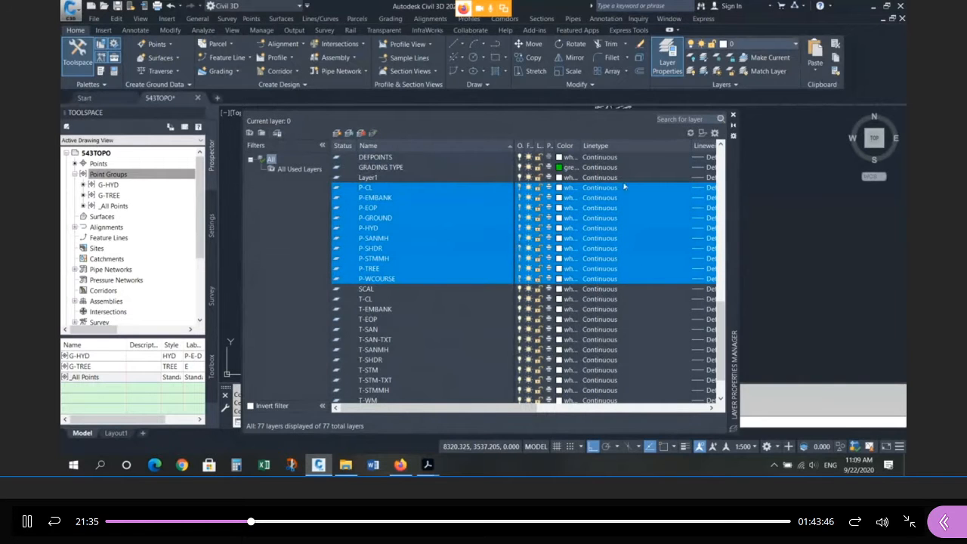
{"action": "left_click", "coordinate": [733, 115]}
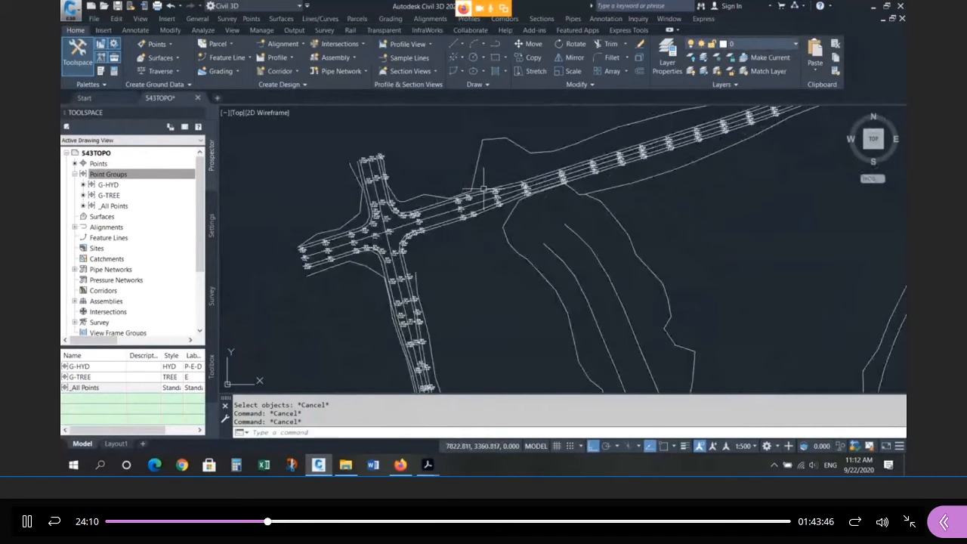
Turn the point layers from P-CL through P-WCOURSE back on
{"action": "scroll", "coordinate": [484, 188], "scroll_direction": "down", "scroll_amount": 5}
{"action": "scroll", "coordinate": [506, 187], "scroll_direction": "up", "scroll_amount": 5}
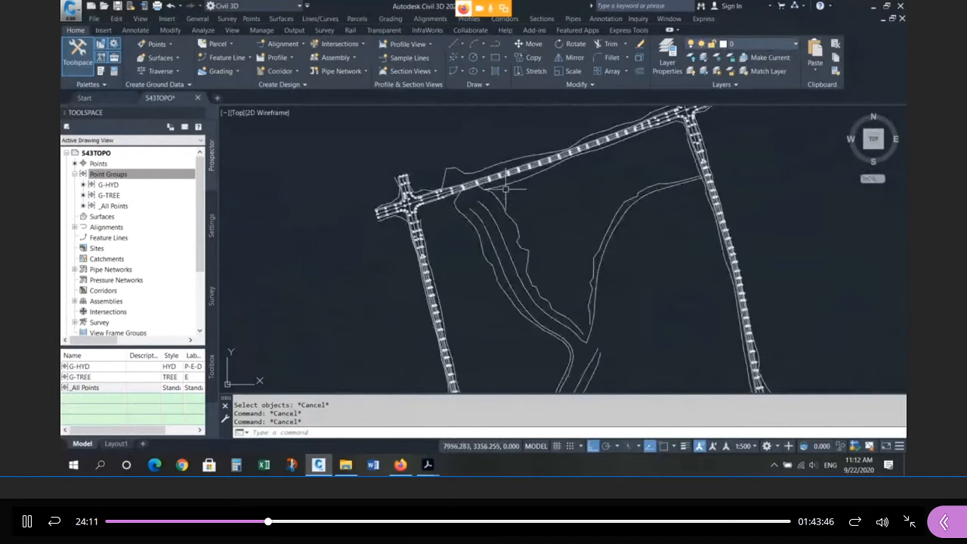
{"action": "type", "text": "la"}
{"action": "key", "text": "Return"}
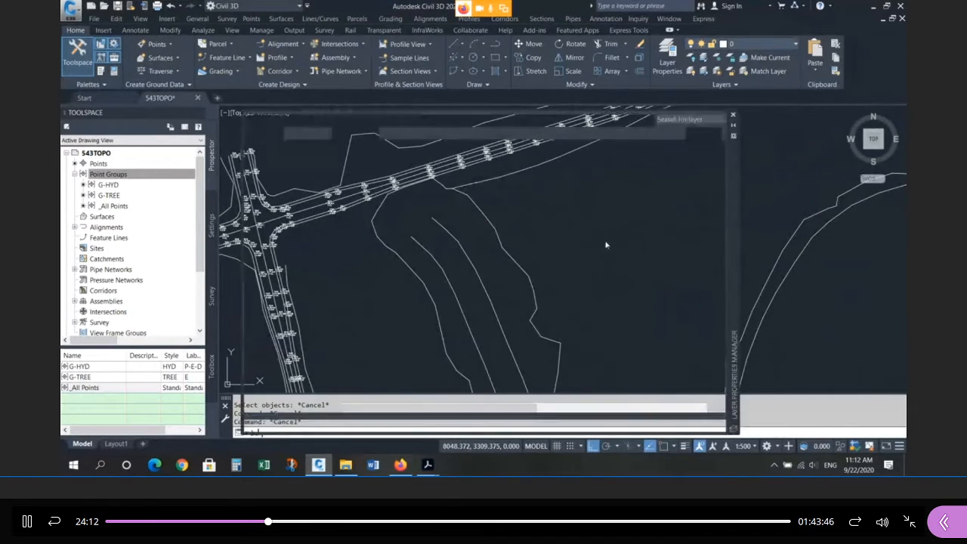
{"action": "left_click", "coordinate": [464, 291]}
{"action": "scroll", "coordinate": [464, 294], "scroll_direction": "down", "scroll_amount": 15}
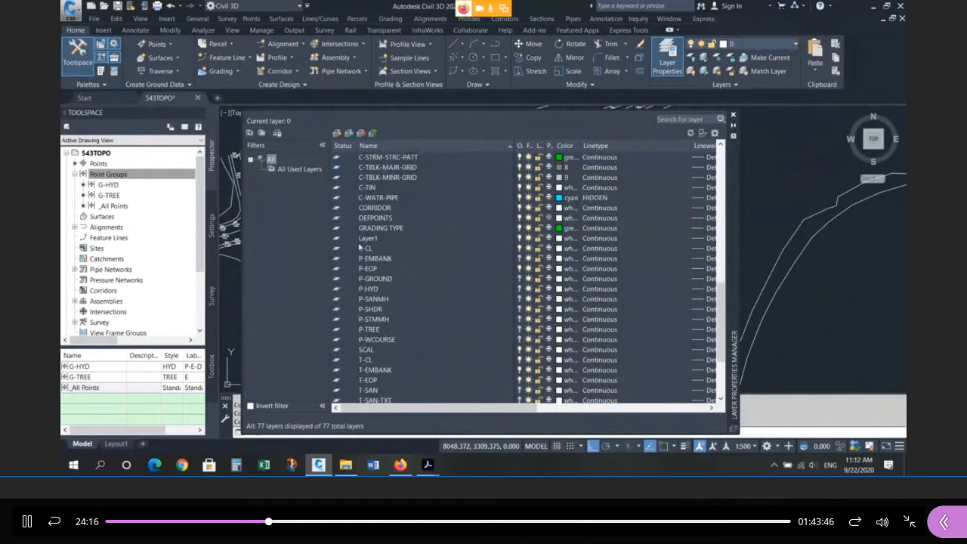
{"action": "left_click", "coordinate": [363, 248]}
{"action": "left_click", "coordinate": [379, 340], "text": "shift"}
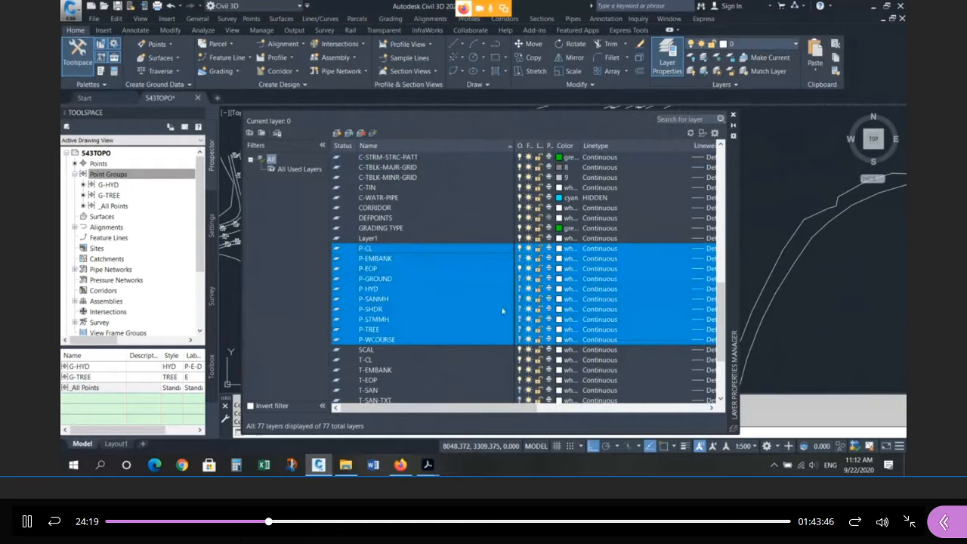
{"action": "left_click", "coordinate": [521, 290]}
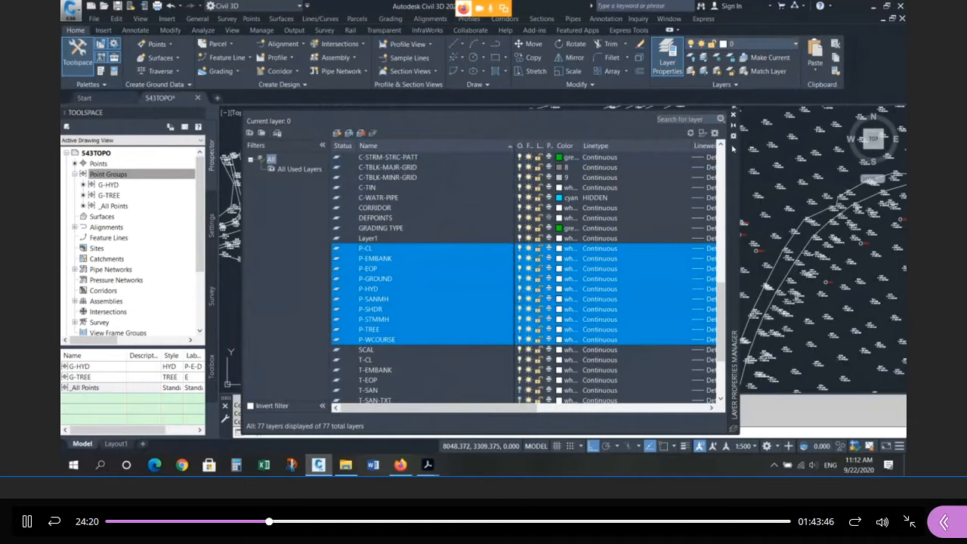
{"action": "left_click", "coordinate": [733, 115]}
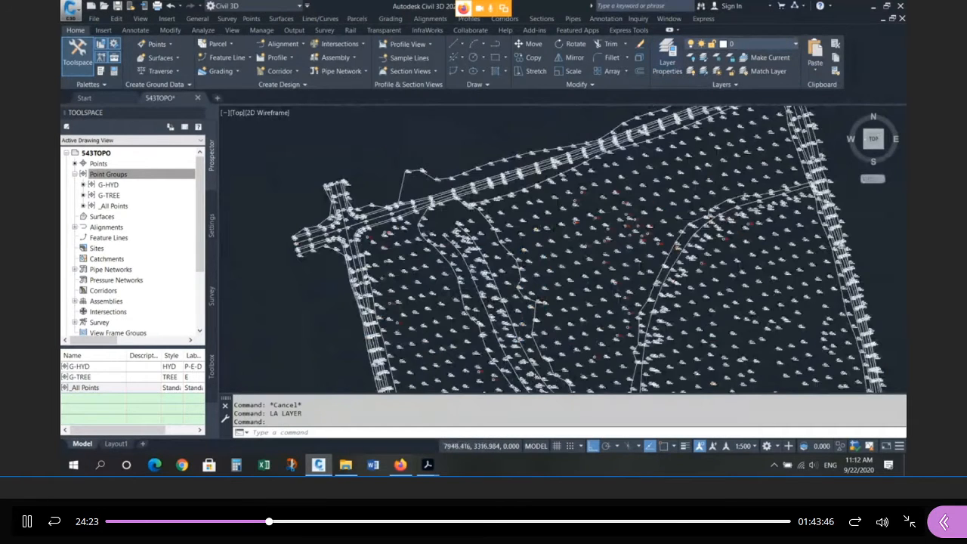
Set the color of all T- layers from T-CL through T-WM-TXT to red and check the linework in the drawing
{"action": "type", "text": "la"}
{"action": "key", "text": "Return"}
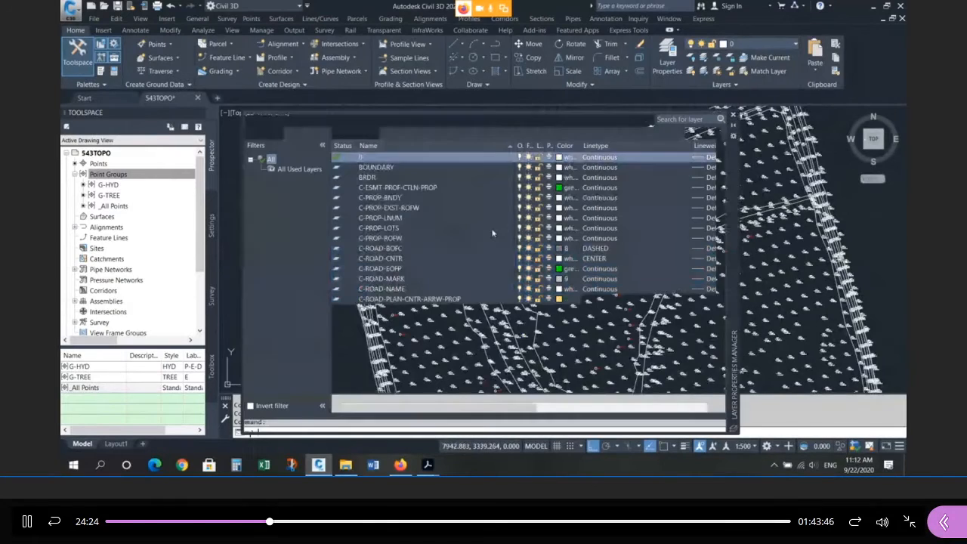
{"action": "scroll", "coordinate": [492, 234], "scroll_direction": "down", "scroll_amount": 8}
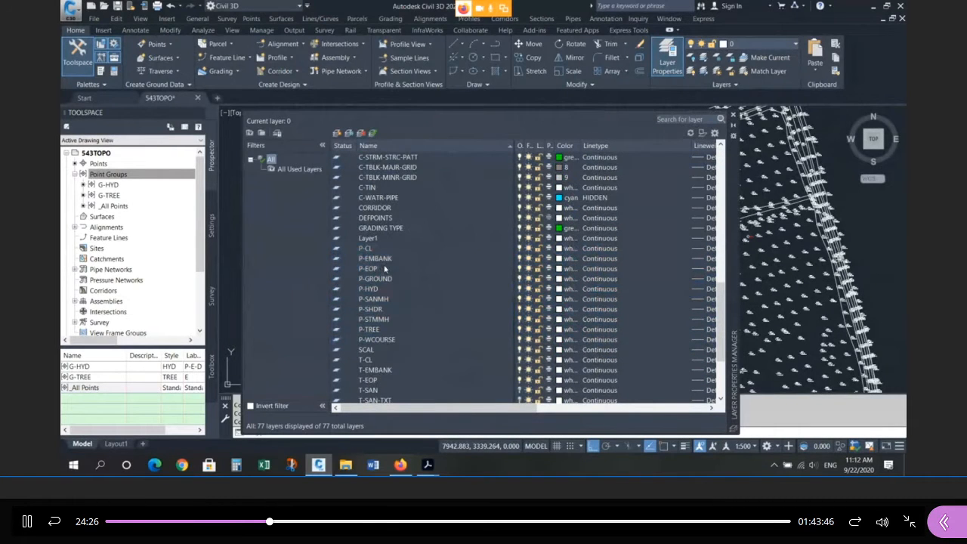
{"action": "scroll", "coordinate": [382, 269], "scroll_direction": "down", "scroll_amount": 3}
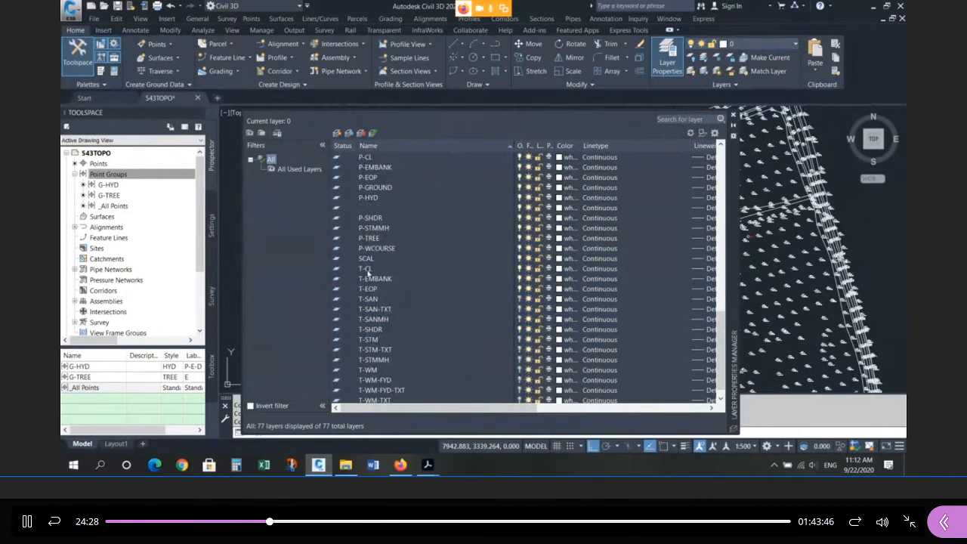
{"action": "left_click", "coordinate": [368, 270]}
{"action": "scroll", "coordinate": [370, 260], "scroll_direction": "down", "scroll_amount": 1}
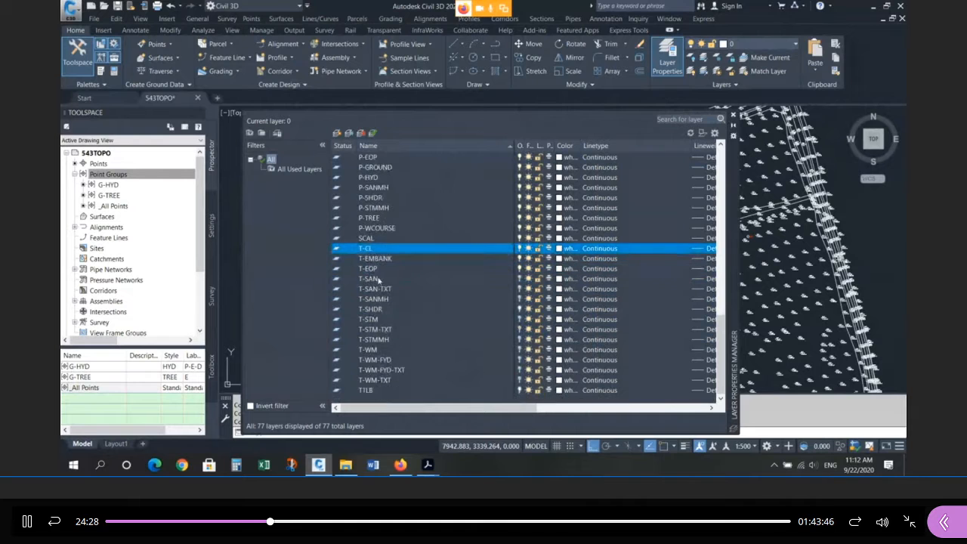
{"action": "left_click", "coordinate": [382, 379], "text": "shift"}
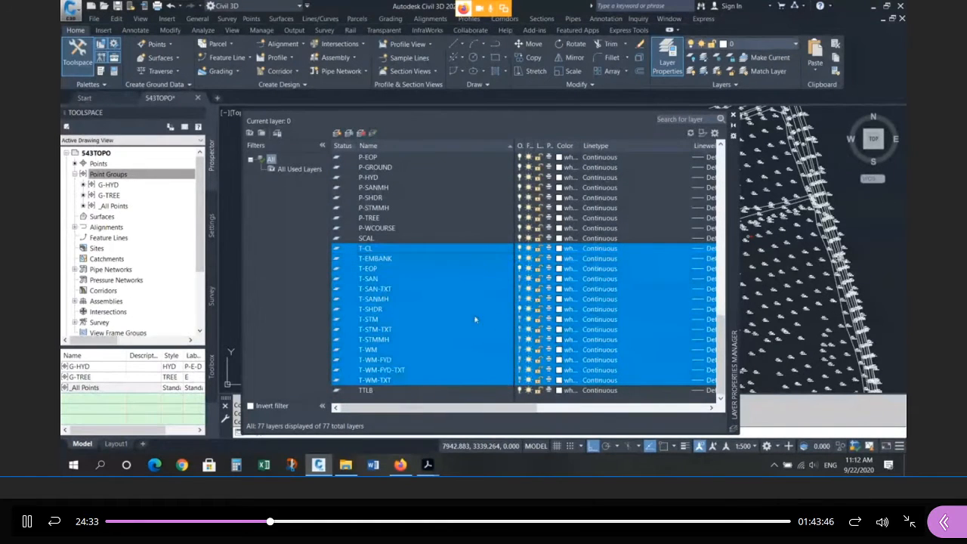
{"action": "left_click", "coordinate": [564, 284]}
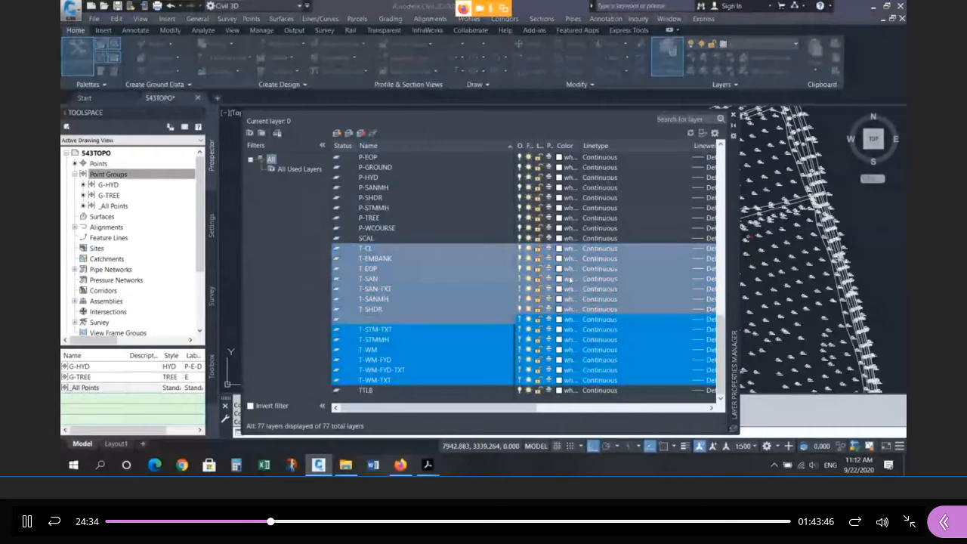
{"action": "type", "text": "red"}
{"action": "key", "text": "Return"}
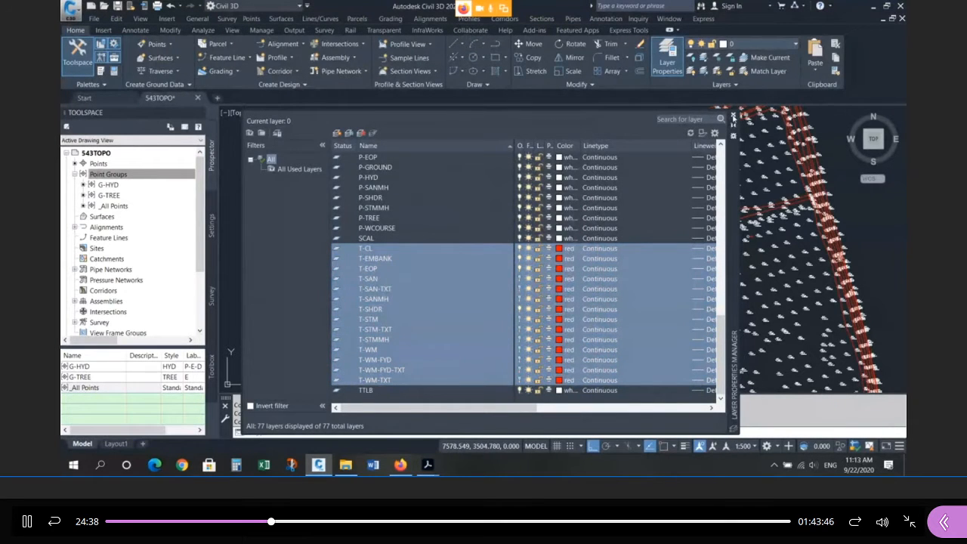
{"action": "left_click", "coordinate": [733, 117]}
{"action": "scroll", "coordinate": [505, 189], "scroll_direction": "up", "scroll_amount": 3}
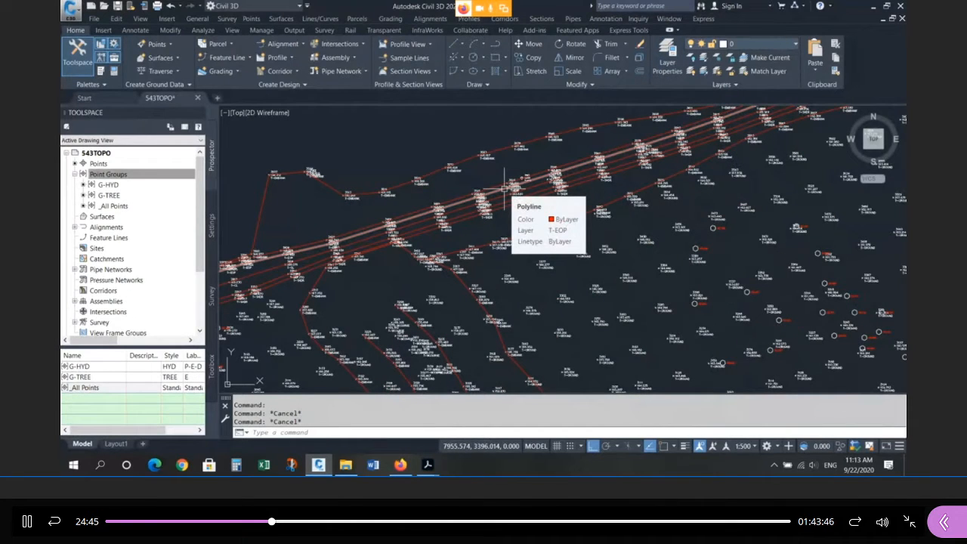
{"action": "scroll", "coordinate": [505, 189], "scroll_direction": "down", "scroll_amount": 5}
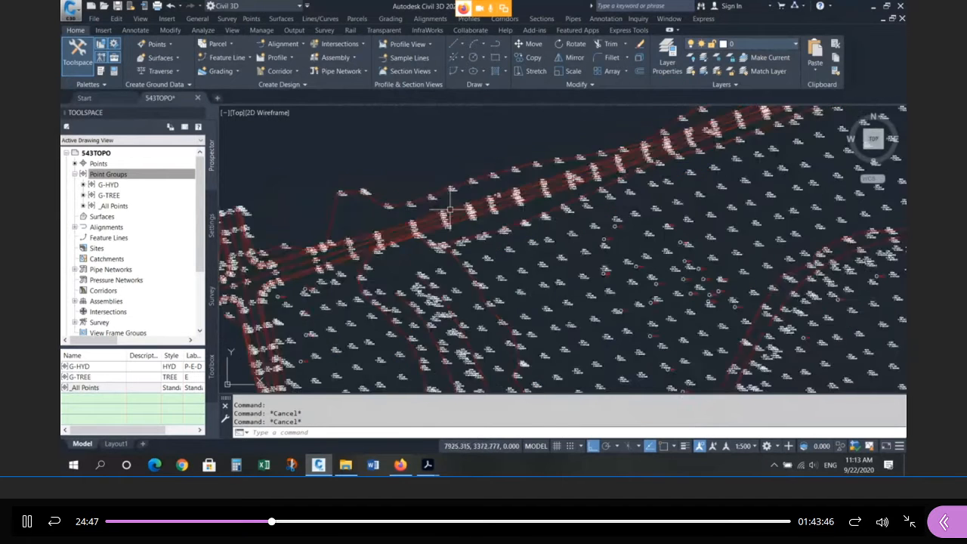
{"action": "scroll", "coordinate": [468, 194], "scroll_direction": "down", "scroll_amount": 3}
{"action": "scroll", "coordinate": [474, 238], "scroll_direction": "up", "scroll_amount": 2}
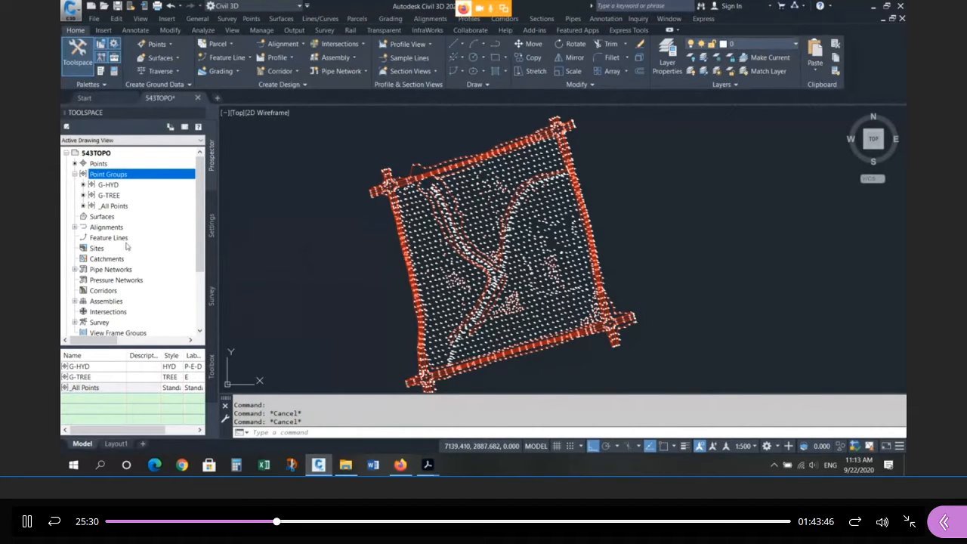
Close the Toolspace and reopen it
{"action": "left_click", "coordinate": [98, 217]}
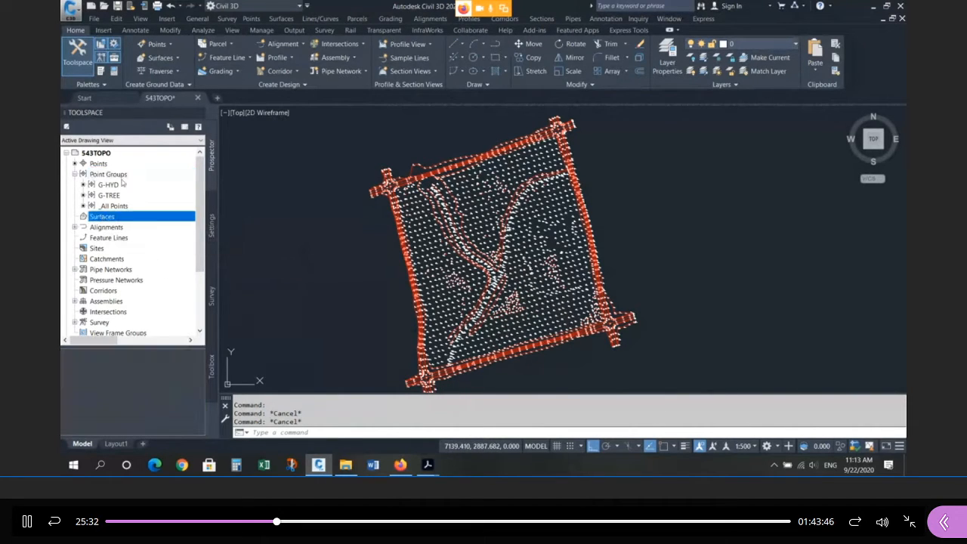
{"action": "left_click", "coordinate": [199, 113]}
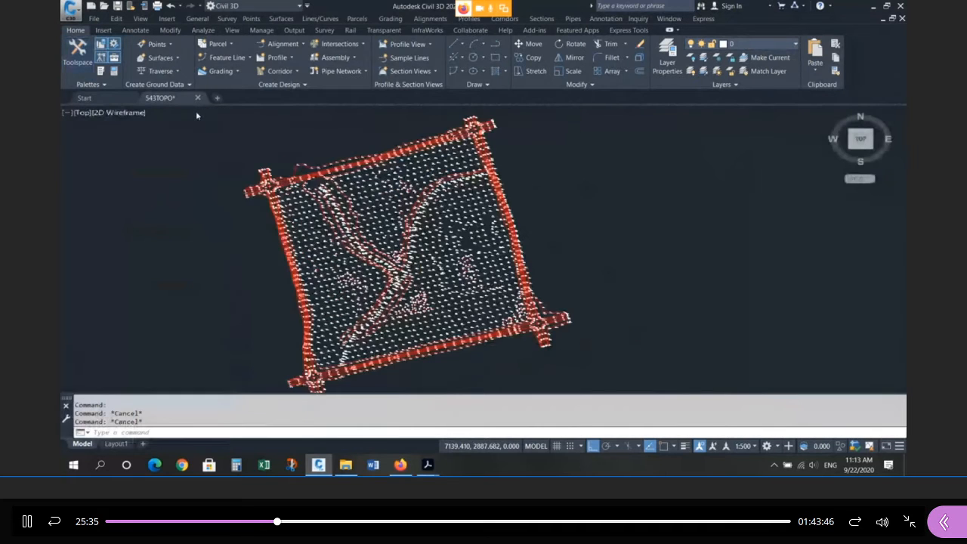
{"action": "left_click", "coordinate": [77, 53]}
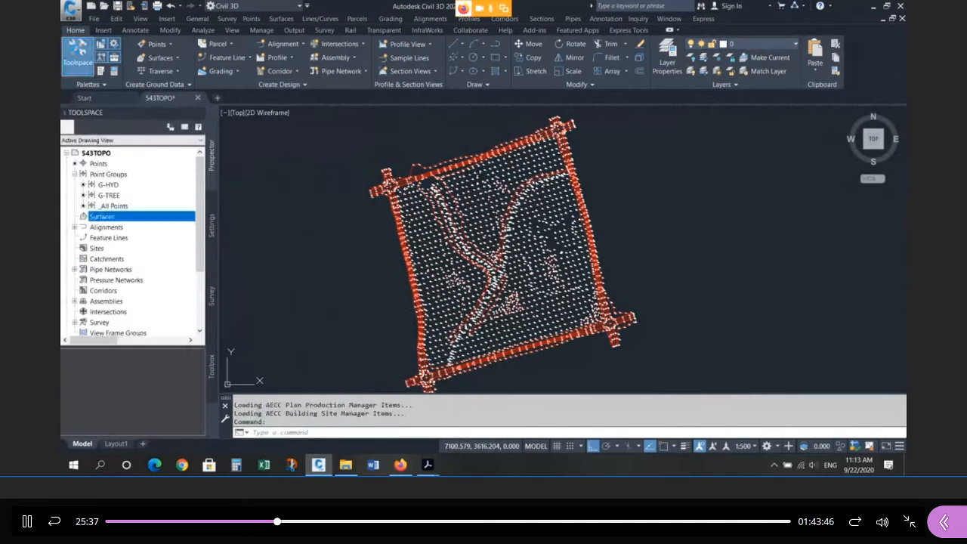
Create a TIN surface named EXISTING on layer 0 with the STANDARD surface style
{"action": "left_click", "coordinate": [75, 175]}
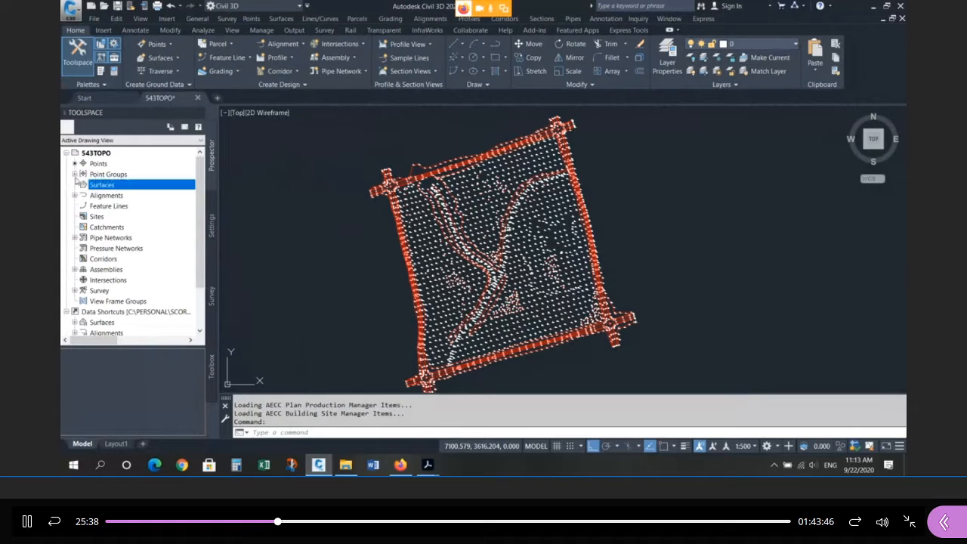
{"action": "right_click", "coordinate": [115, 185]}
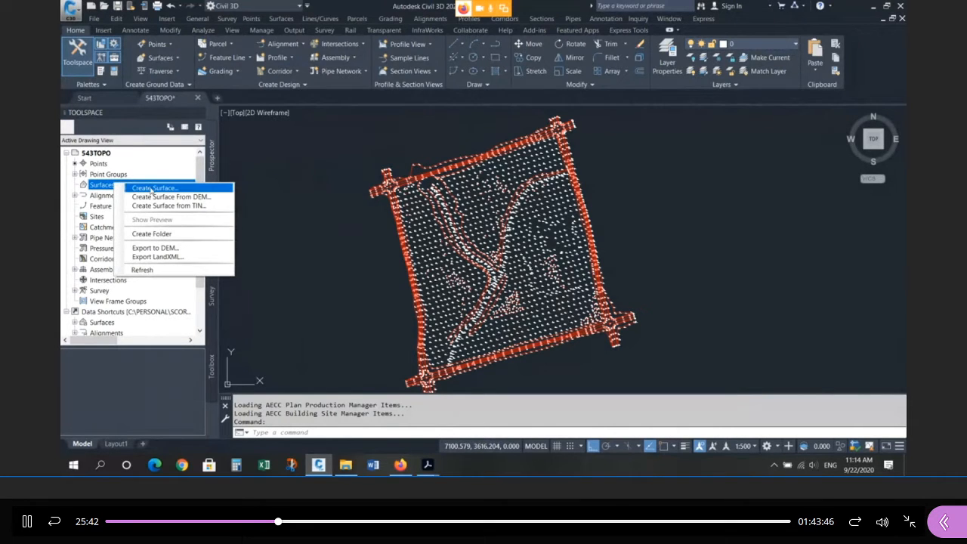
{"action": "left_click", "coordinate": [152, 188]}
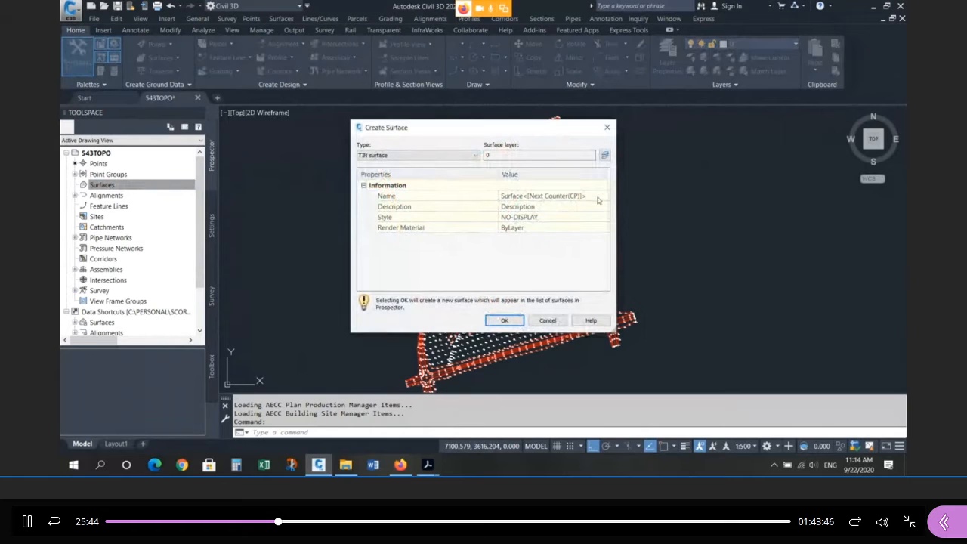
{"action": "left_click", "coordinate": [594, 195]}
{"action": "type", "text": "EXISTING"}
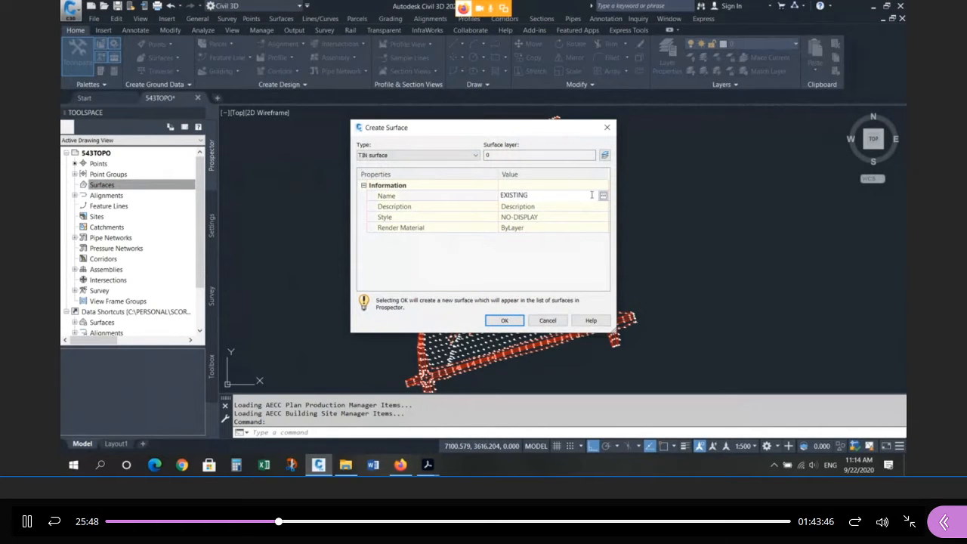
{"action": "left_click", "coordinate": [604, 218]}
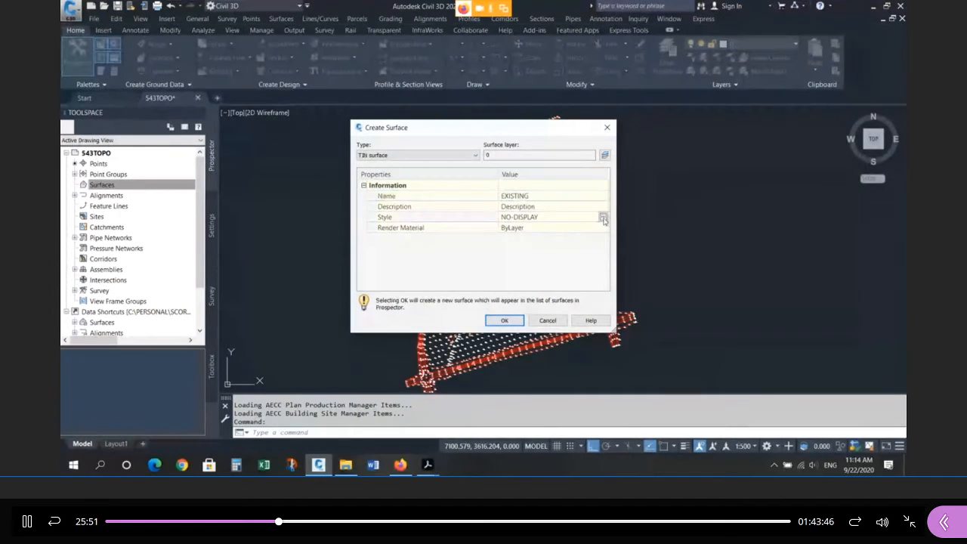
{"action": "left_click", "coordinate": [603, 218]}
{"action": "left_click", "coordinate": [786, 149]}
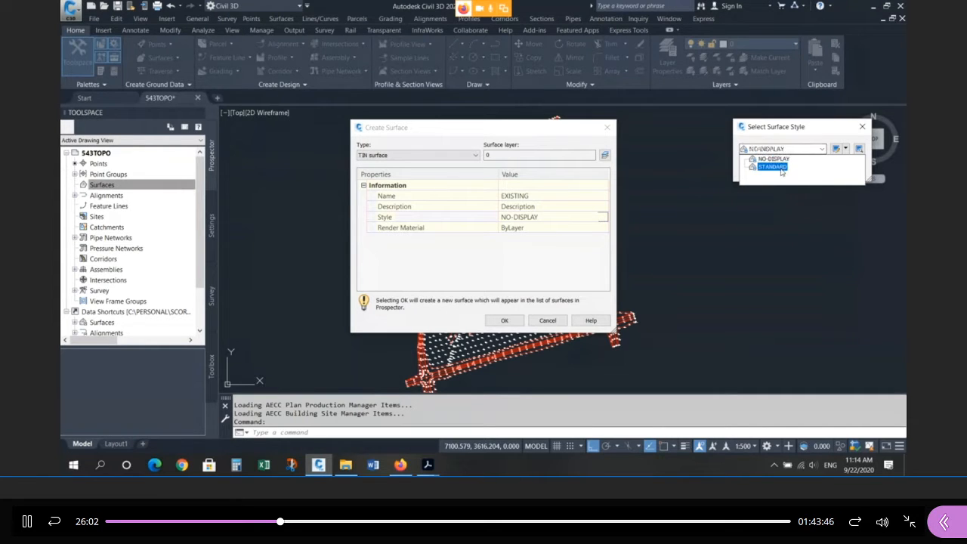
{"action": "left_click", "coordinate": [777, 166]}
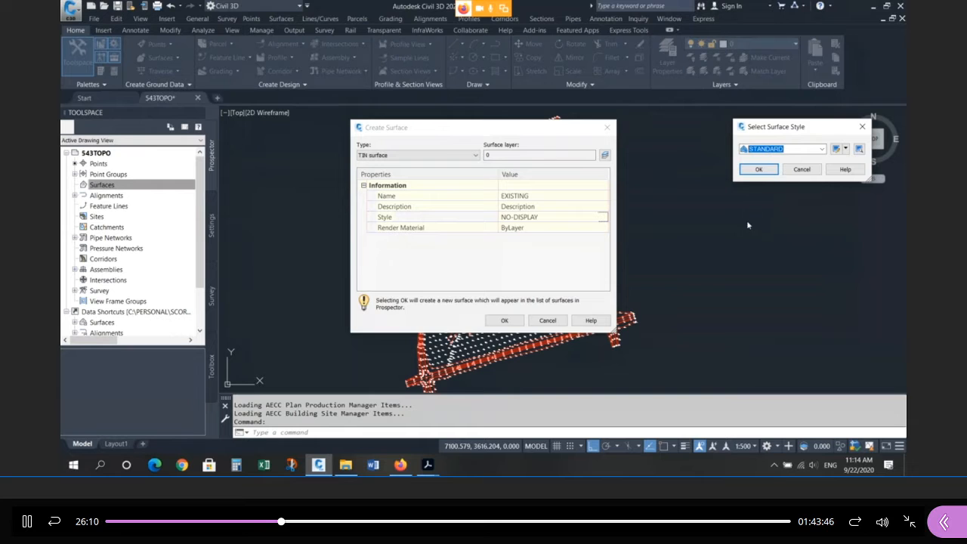
{"action": "left_click", "coordinate": [759, 170]}
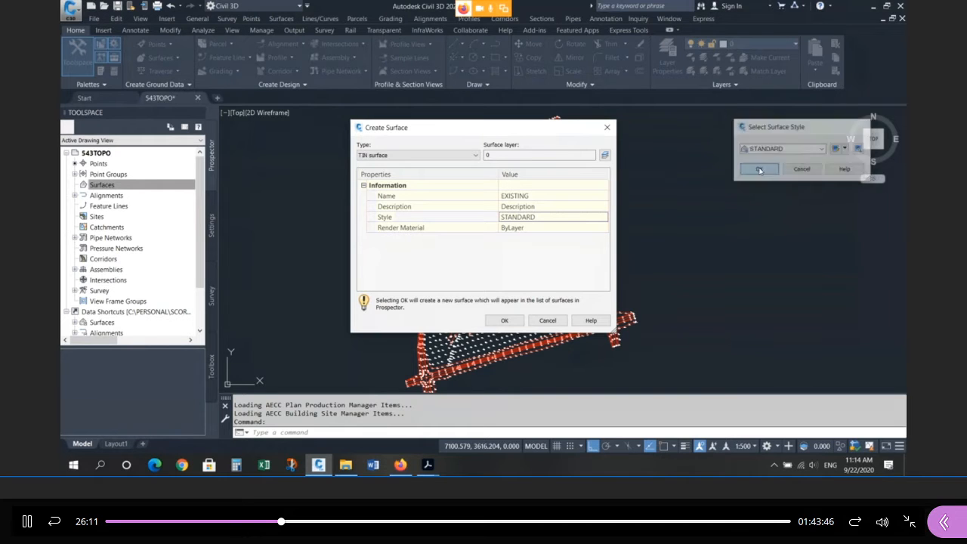
{"action": "left_click", "coordinate": [505, 320]}
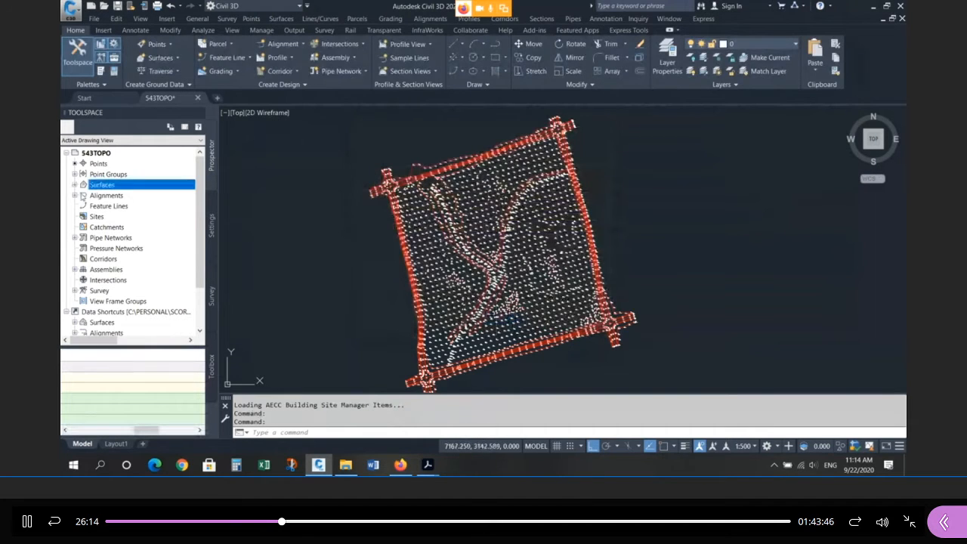
Expand the EXISTING surface down to its definition data types
{"action": "left_click", "coordinate": [75, 185]}
{"action": "left_click", "coordinate": [106, 196]}
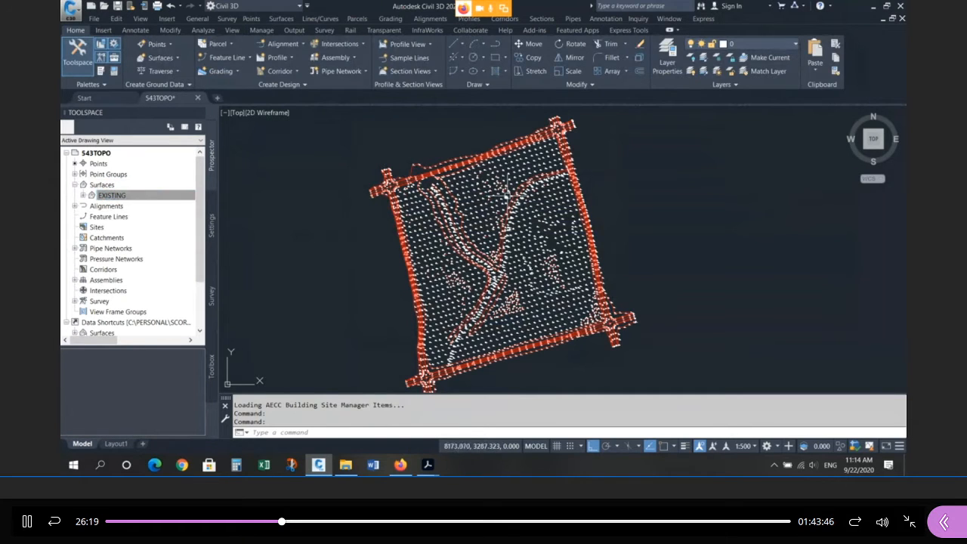
{"action": "left_click", "coordinate": [92, 196]}
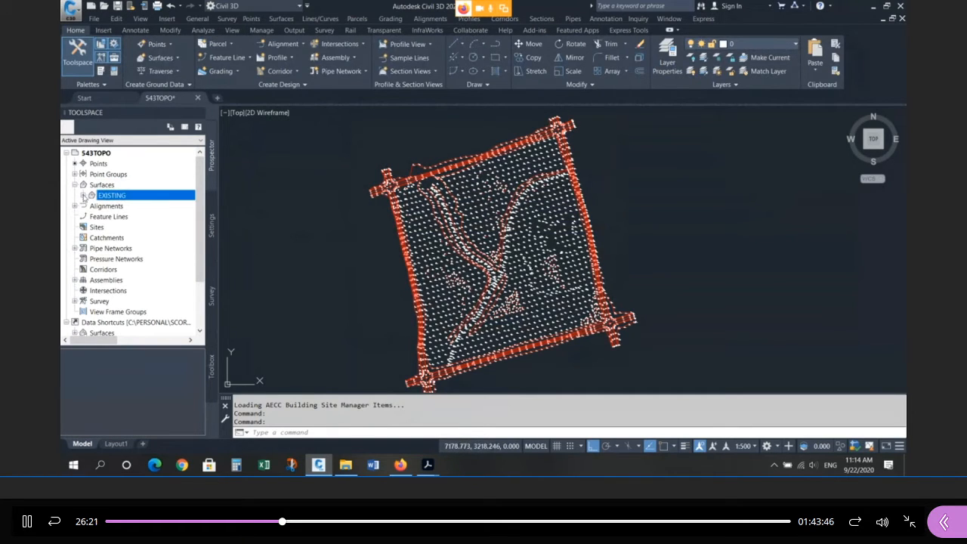
{"action": "left_click", "coordinate": [84, 196]}
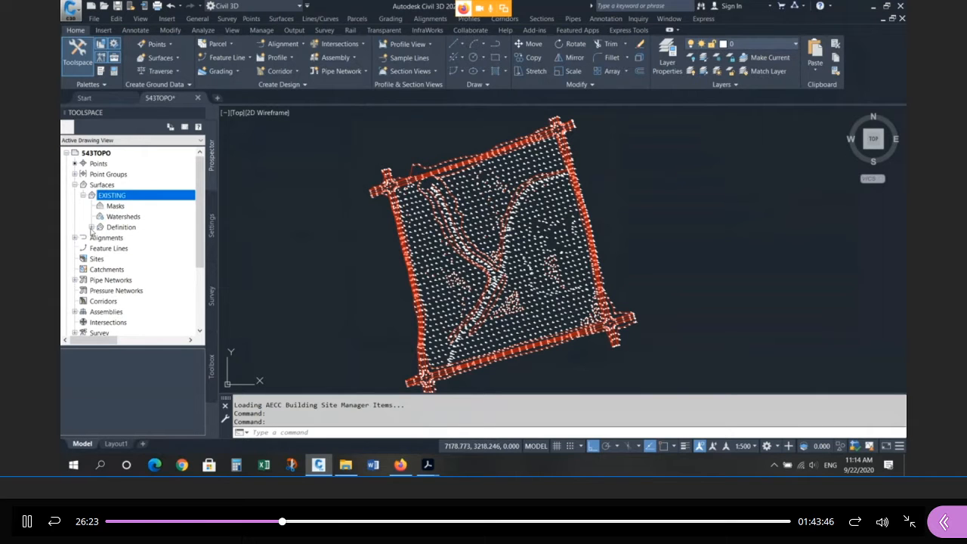
{"action": "left_click", "coordinate": [91, 228]}
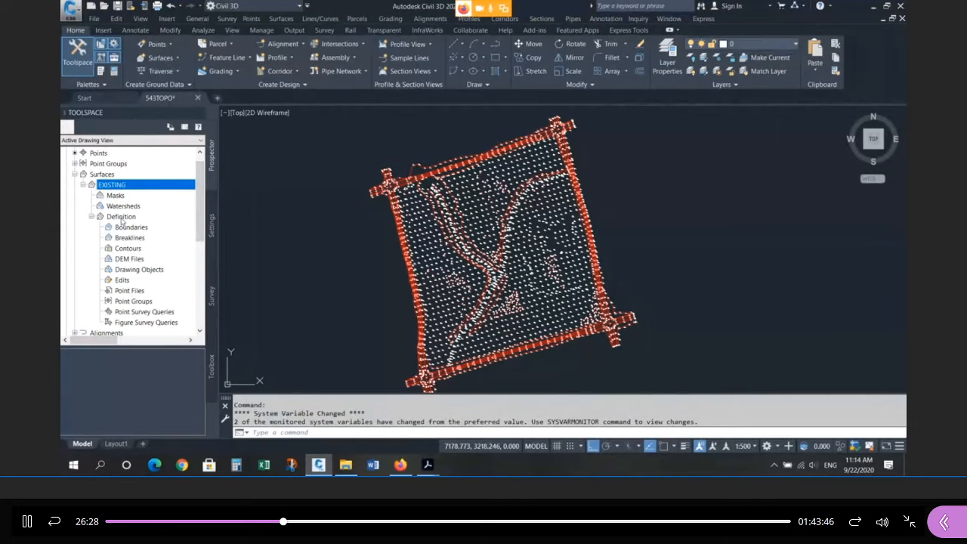
Add the G-HYD and G-TREE point groups to the EXISTING surface's definition
{"action": "left_click", "coordinate": [139, 306]}
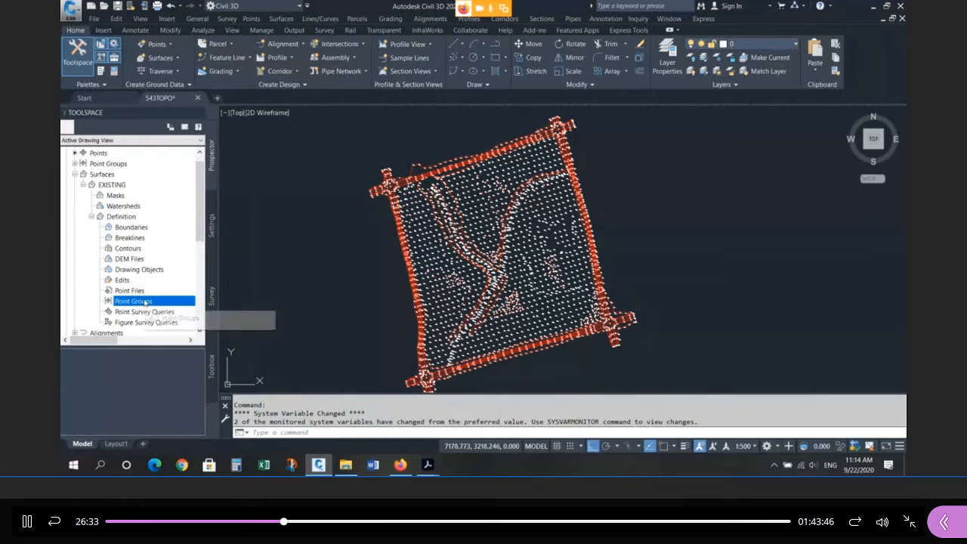
{"action": "right_click", "coordinate": [146, 303]}
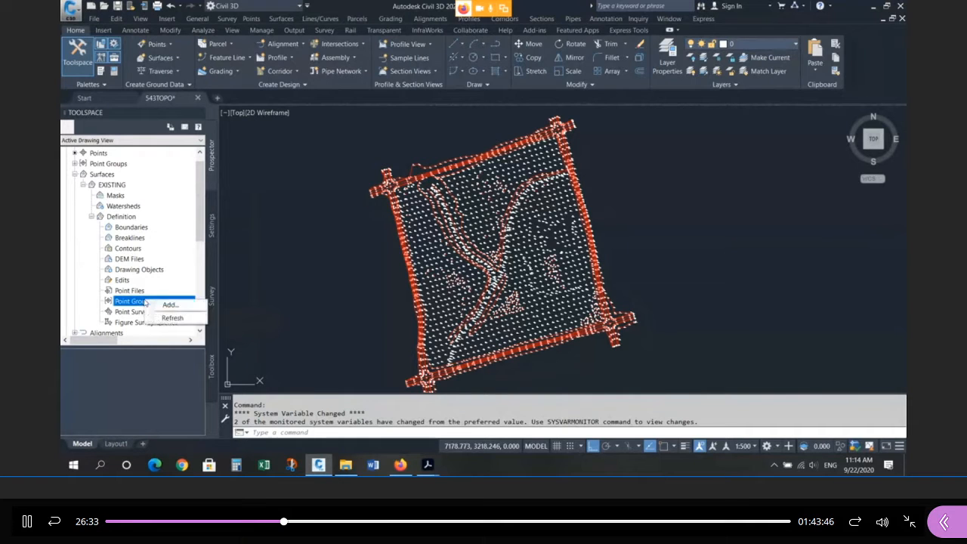
{"action": "left_click", "coordinate": [169, 305]}
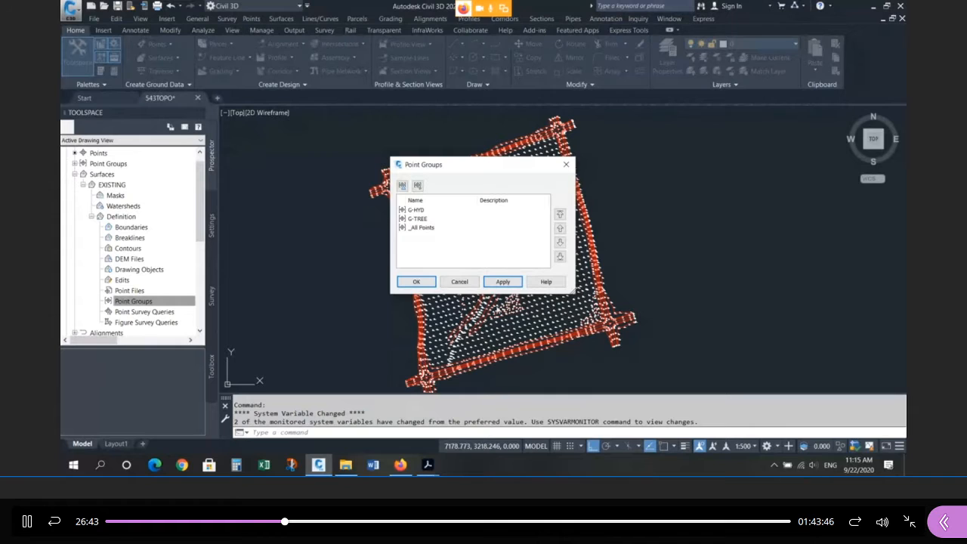
{"action": "left_click", "coordinate": [417, 210]}
{"action": "left_click", "coordinate": [420, 220], "text": "shift"}
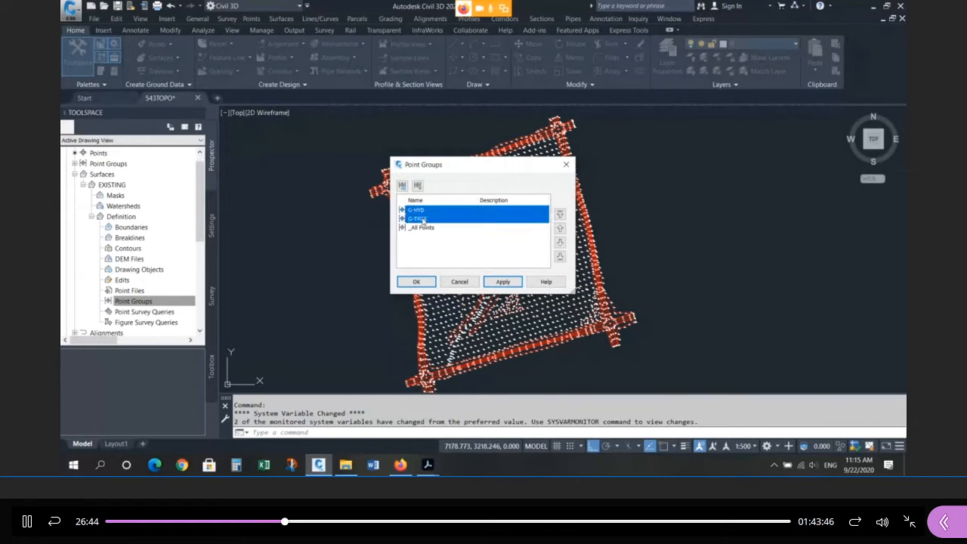
{"action": "left_click", "coordinate": [428, 257]}
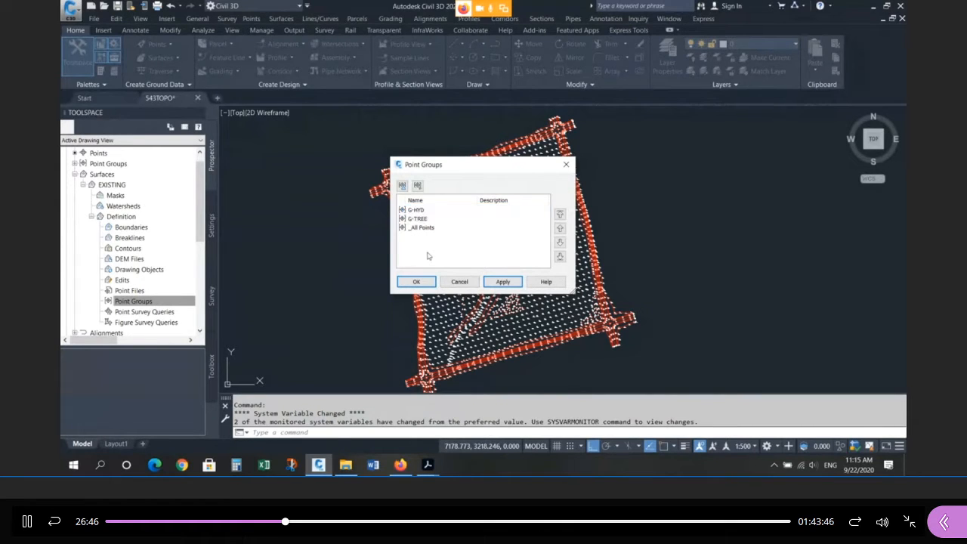
{"action": "left_click", "coordinate": [434, 228]}
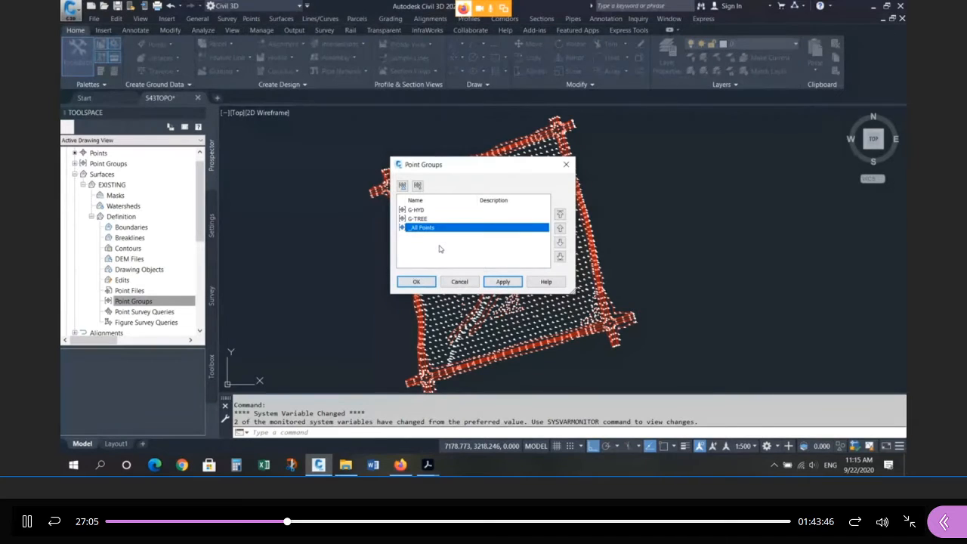
{"action": "left_click", "coordinate": [424, 212]}
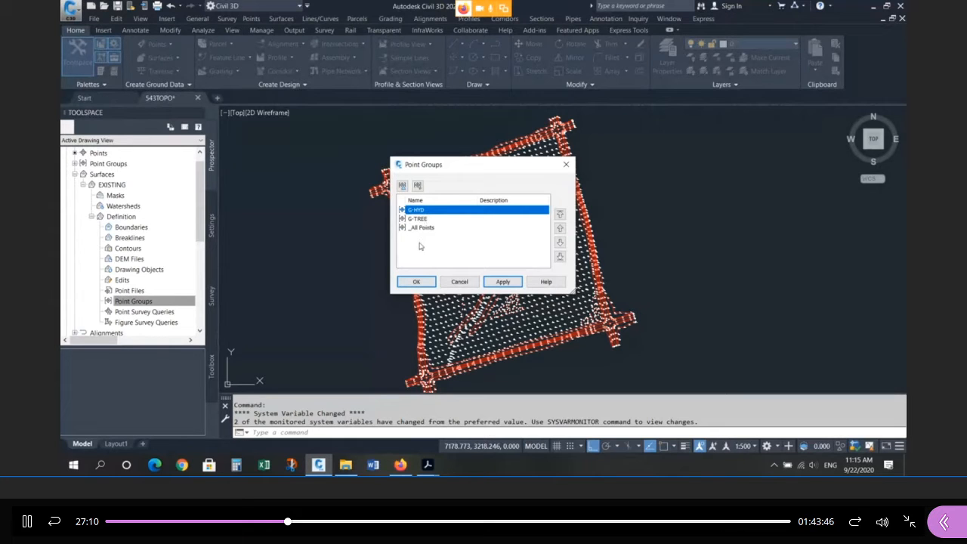
{"action": "left_click", "coordinate": [428, 221], "text": "shift"}
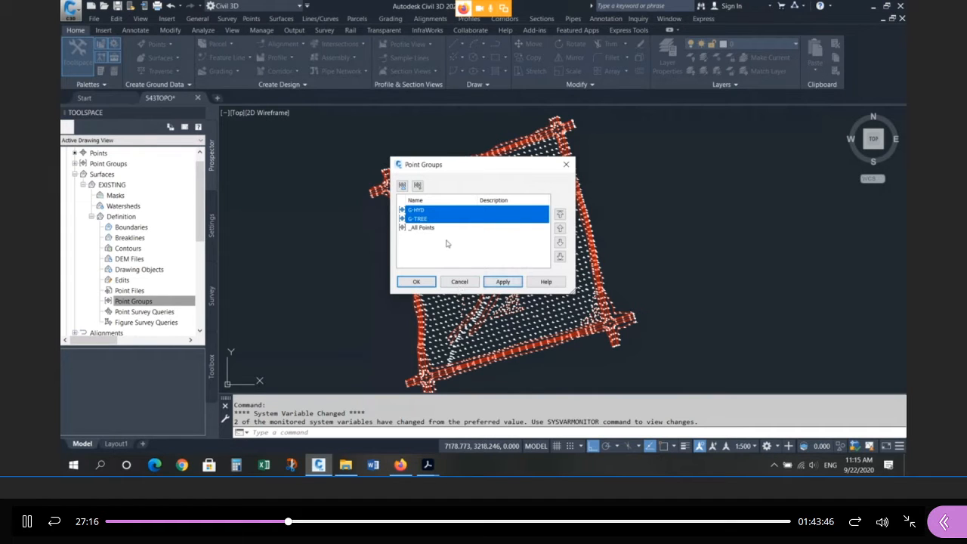
{"action": "left_click", "coordinate": [426, 286]}
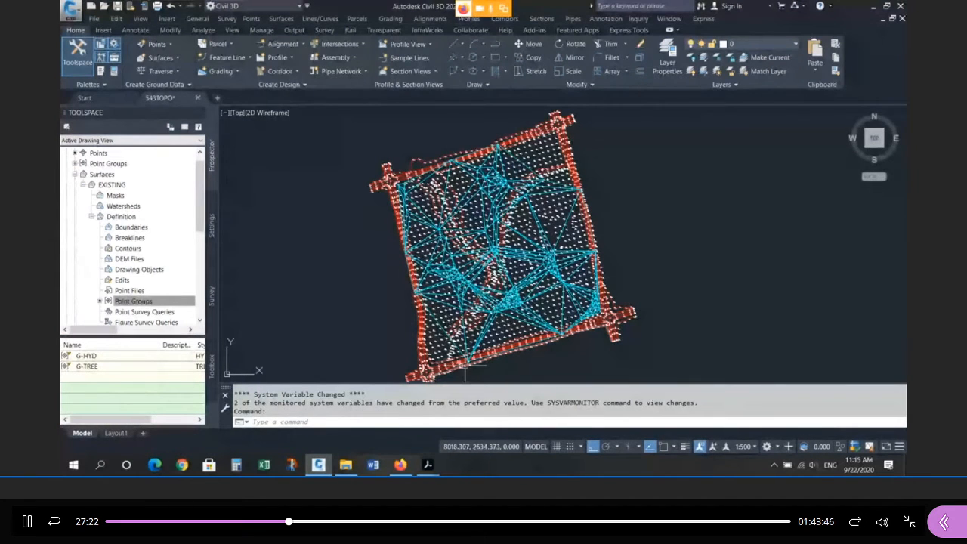
Examine the EXISTING surface's triangulation around the southern G-HYD point and the central tree cluster
{"action": "scroll", "coordinate": [424, 265], "scroll_direction": "up", "scroll_amount": 8}
{"action": "scroll", "coordinate": [424, 265], "scroll_direction": "up", "scroll_amount": 3}
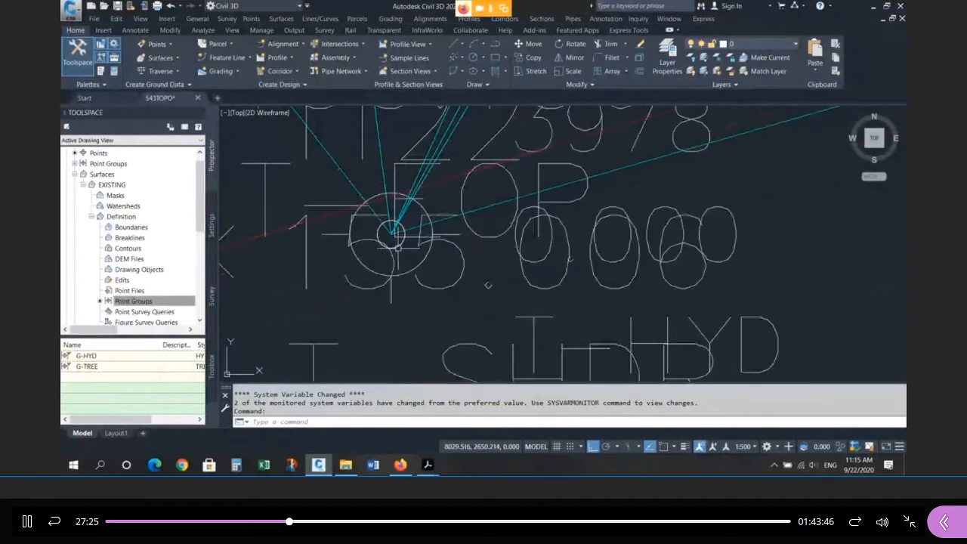
{"action": "left_click", "coordinate": [415, 274]}
{"action": "scroll", "coordinate": [415, 274], "scroll_direction": "down", "scroll_amount": 3}
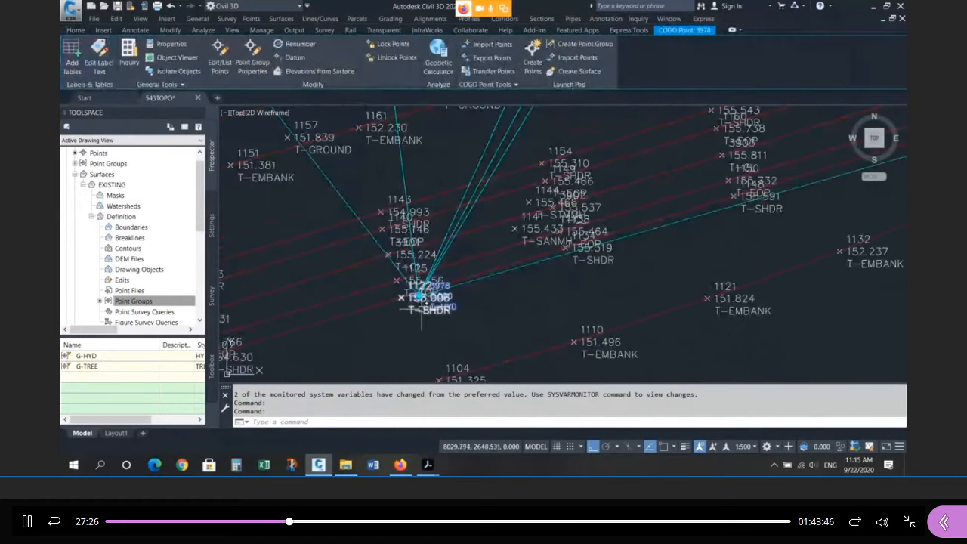
{"action": "scroll", "coordinate": [500, 191], "scroll_direction": "down", "scroll_amount": 4}
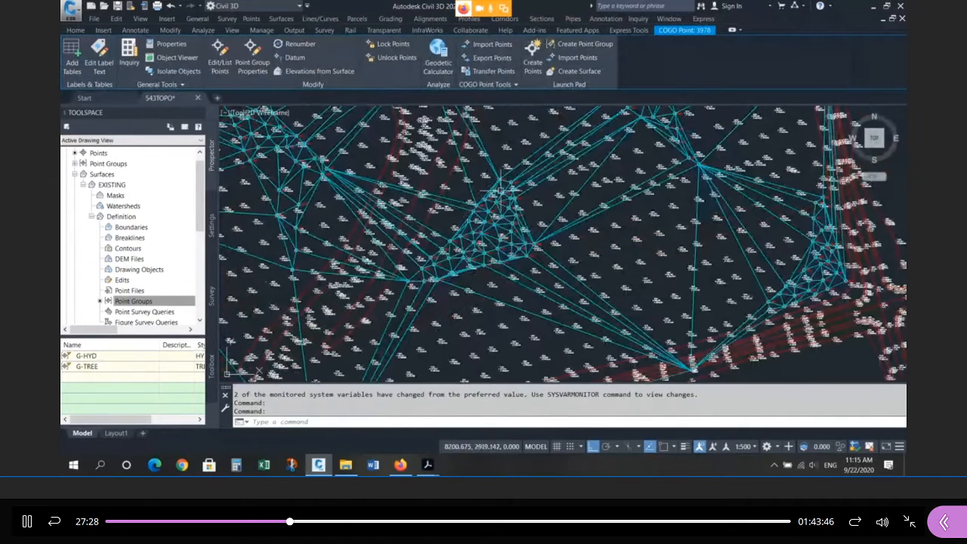
{"action": "key", "text": "Escape"}
{"action": "key", "text": "Escape"}
{"action": "key", "text": "Escape"}
{"action": "scroll", "coordinate": [514, 242], "scroll_direction": "up", "scroll_amount": 3}
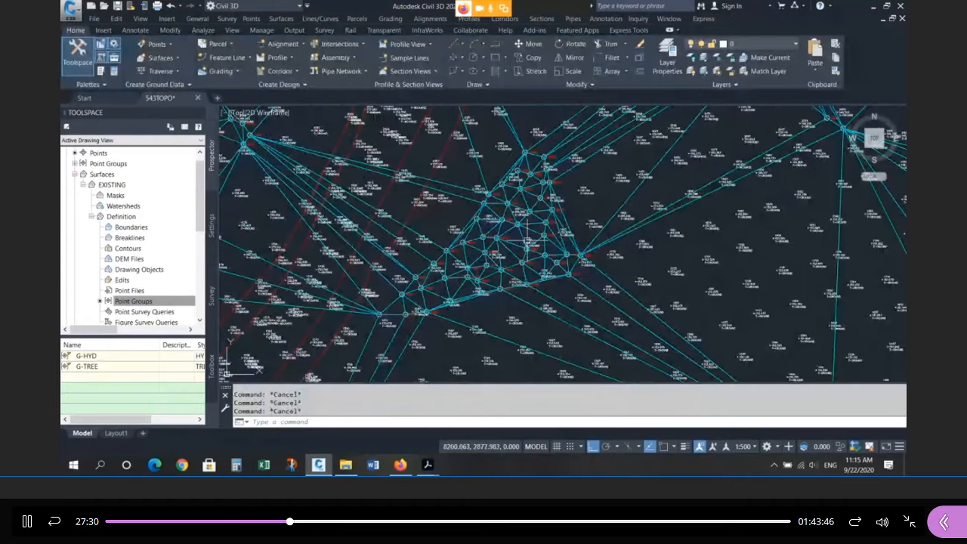
{"action": "scroll", "coordinate": [527, 240], "scroll_direction": "down", "scroll_amount": 3}
{"action": "mouse_move", "coordinate": [533, 248]}
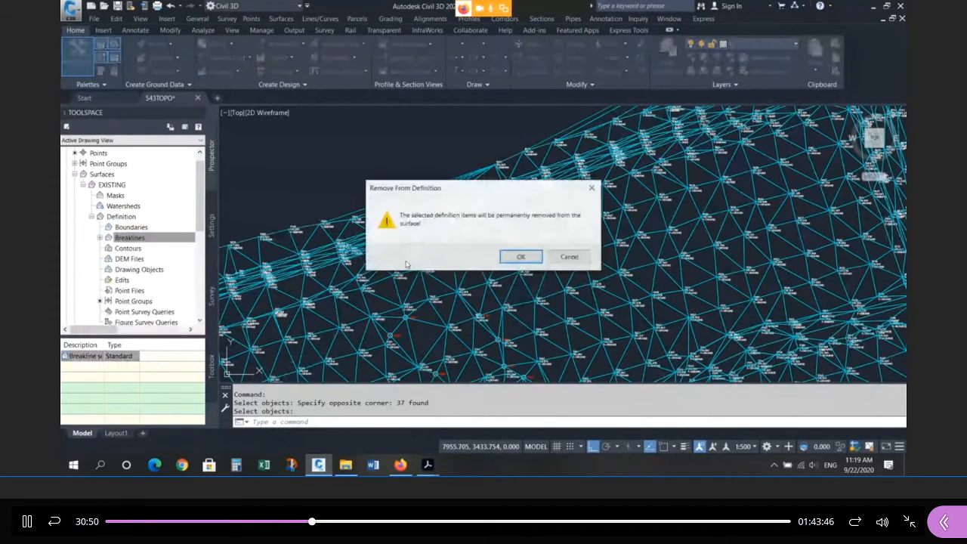
Remove the Standard breakline set from the EXISTING surface's definition
{"action": "left_click", "coordinate": [521, 257]}
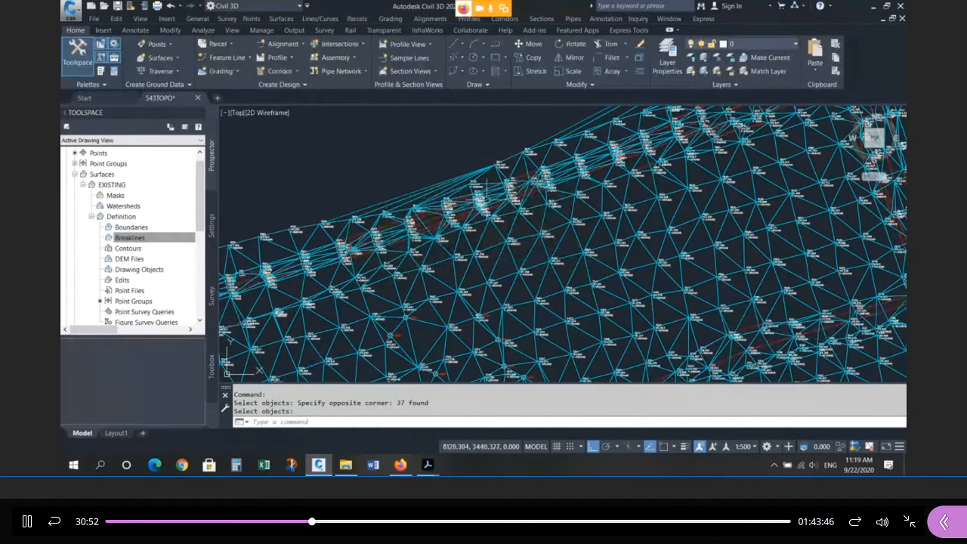
Draw a single-segment polyline diagonally across the northern road with ortho turned off
{"action": "scroll", "coordinate": [467, 155], "scroll_direction": "up", "scroll_amount": 2}
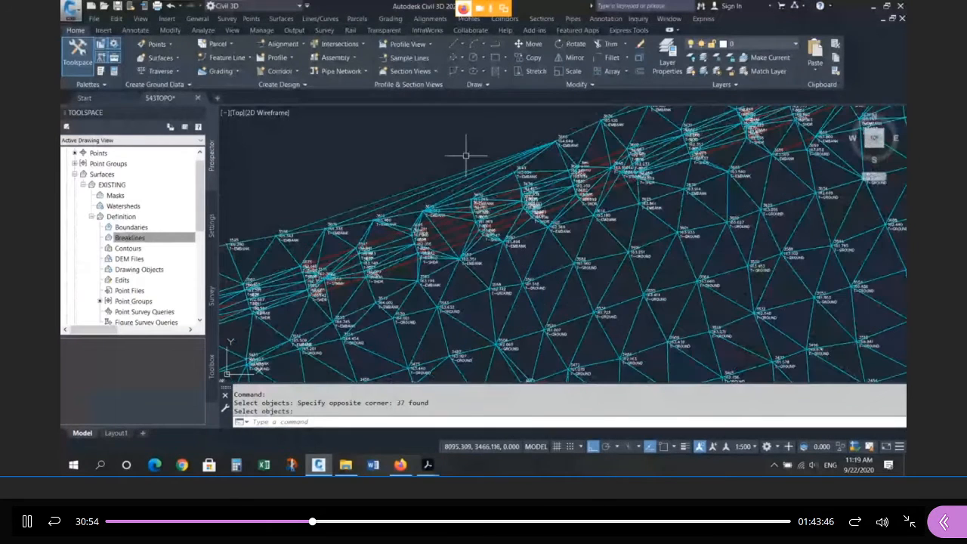
{"action": "type", "text": "pl"}
{"action": "key", "text": "Return"}
{"action": "left_click", "coordinate": [422, 154]}
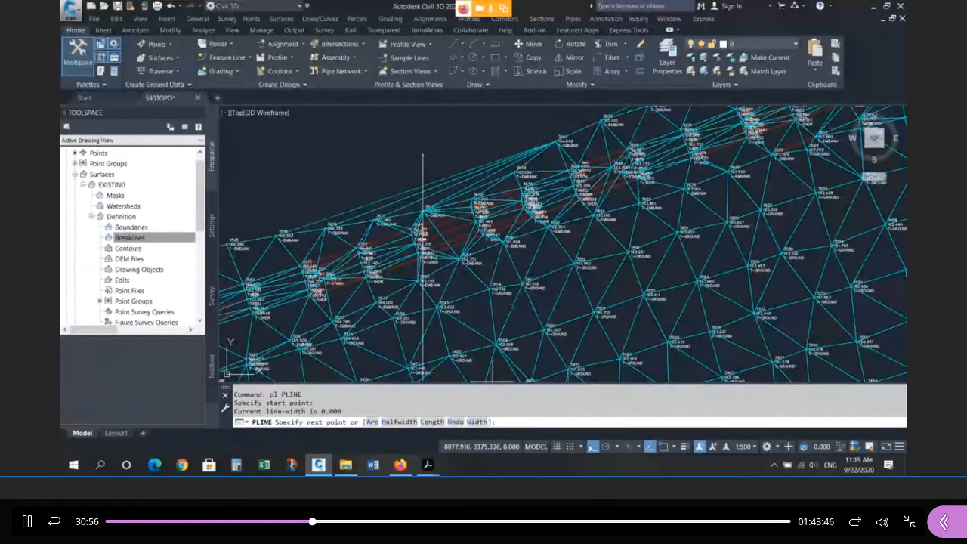
{"action": "key", "text": "F8"}
{"action": "left_click", "coordinate": [464, 290]}
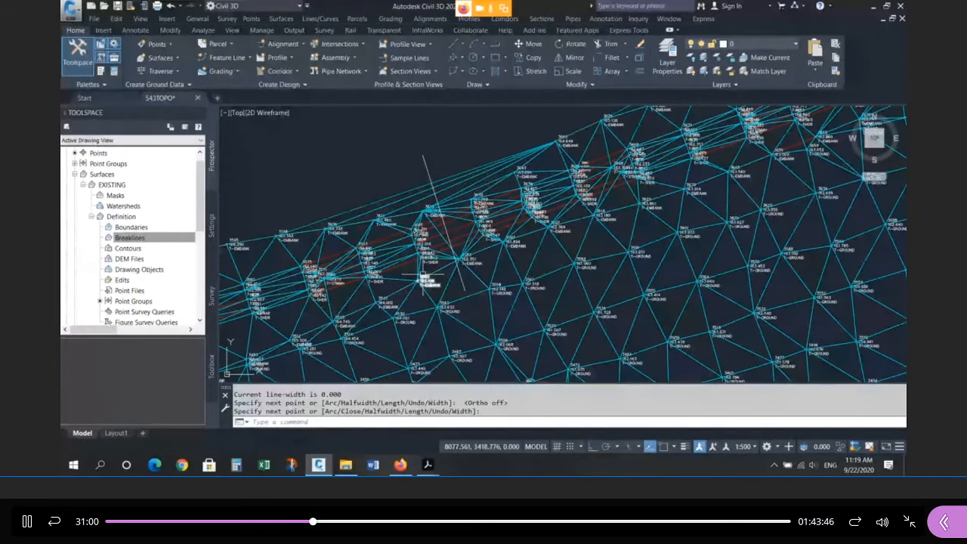
Check the Bb Collaborate session chat in Firefox and return to the Civil 3D drawing
{"action": "left_click", "coordinate": [403, 466]}
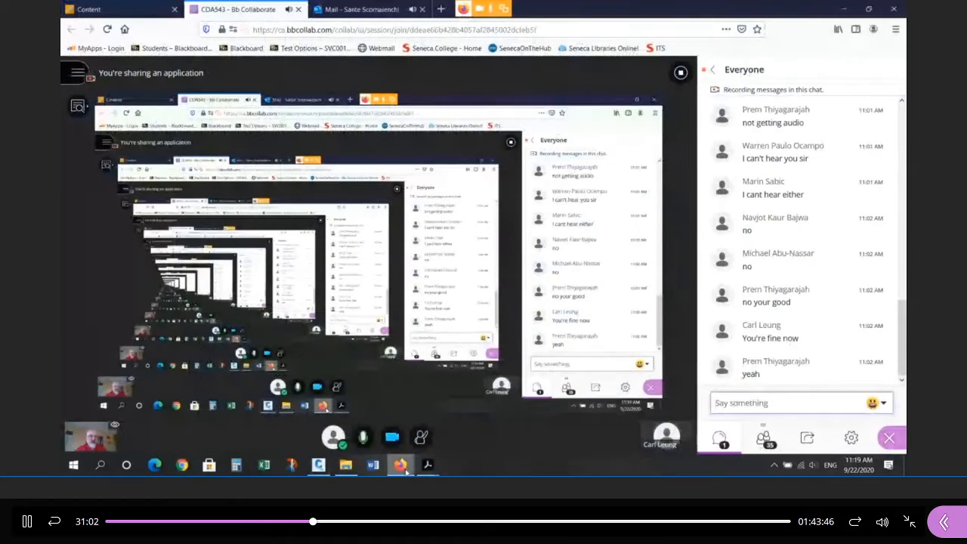
{"action": "left_click", "coordinate": [402, 465]}
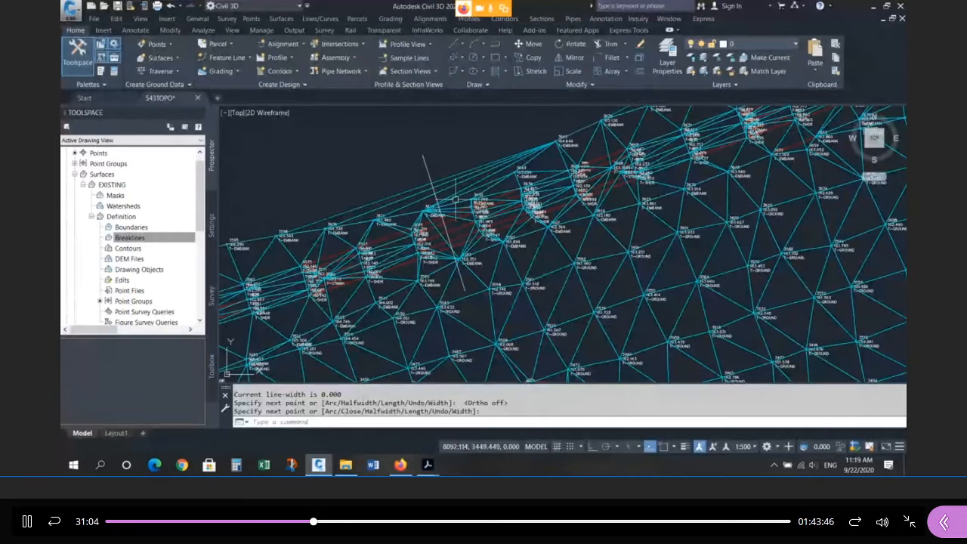
{"action": "key", "text": "Return"}
{"action": "left_click", "coordinate": [430, 157]}
{"action": "key", "text": "Escape"}
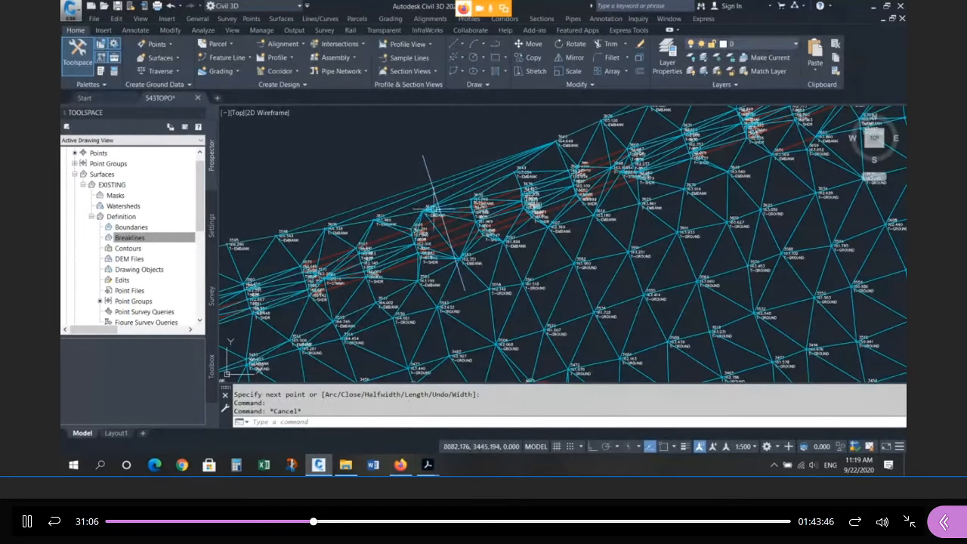
Create a quick profile of the EXISTING surface along the polyline with the Standard profile view style, placed north of the surface
{"action": "scroll", "coordinate": [431, 208], "scroll_direction": "down", "scroll_amount": 2}
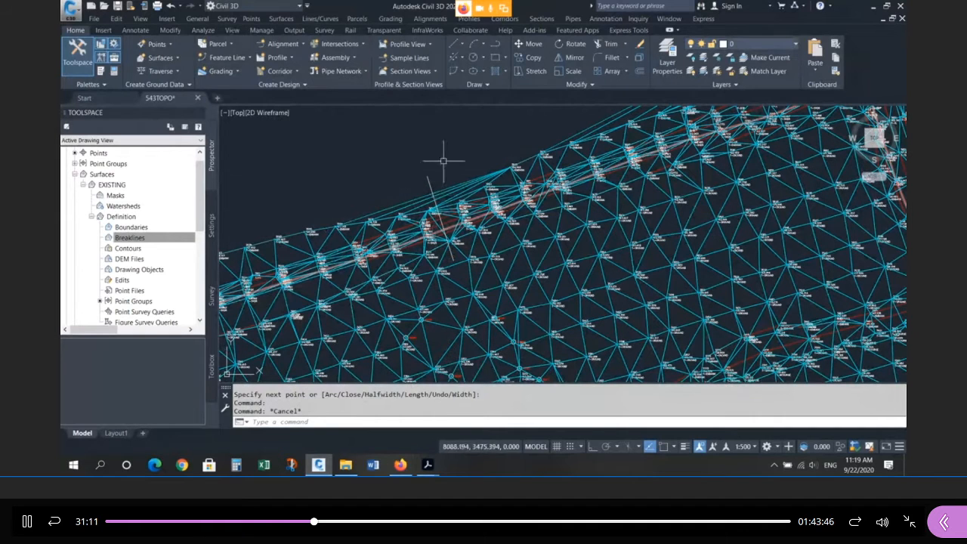
{"action": "left_click", "coordinate": [469, 19]}
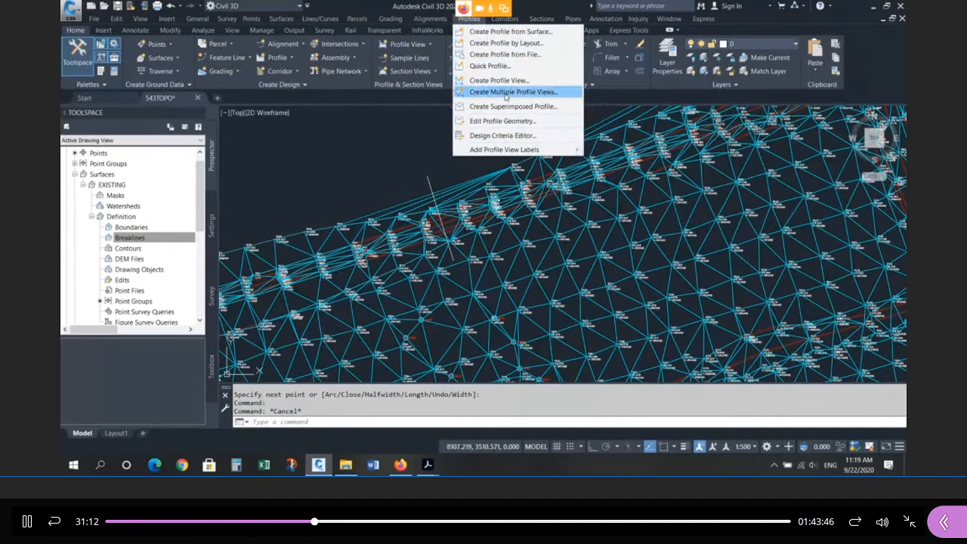
{"action": "left_click", "coordinate": [490, 65]}
{"action": "left_click", "coordinate": [429, 177]}
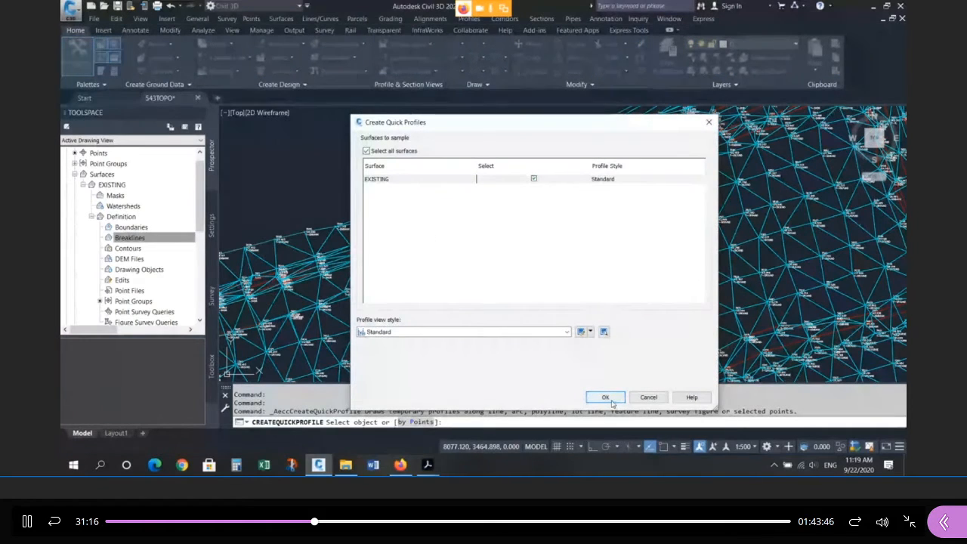
{"action": "left_click", "coordinate": [613, 403]}
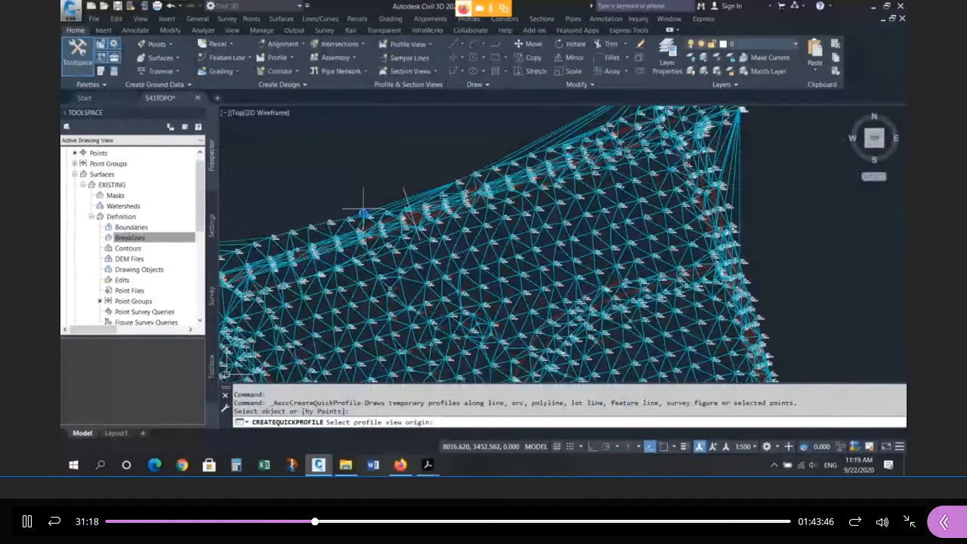
{"action": "scroll", "coordinate": [363, 212], "scroll_direction": "down", "scroll_amount": 2}
{"action": "scroll", "coordinate": [392, 209], "scroll_direction": "down", "scroll_amount": 3}
{"action": "left_click", "coordinate": [396, 203]}
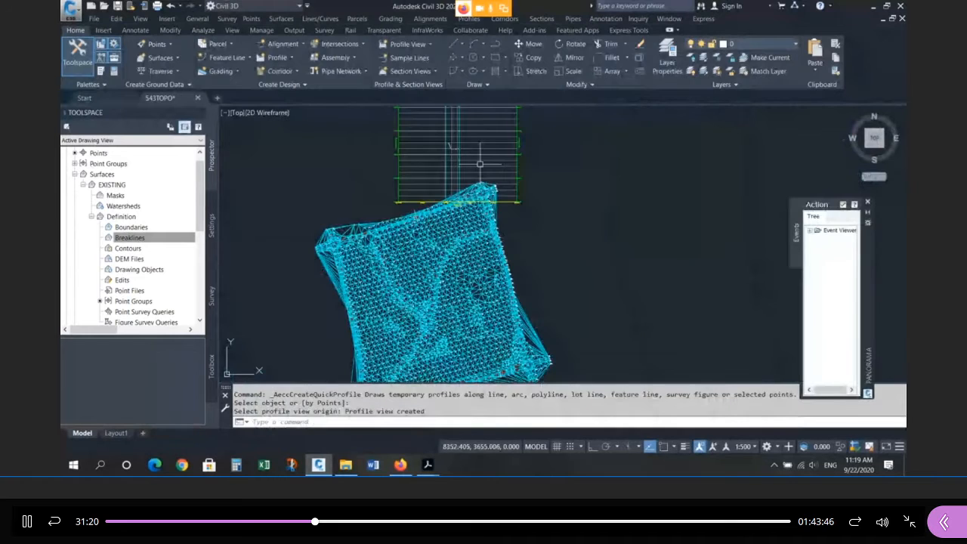
{"action": "scroll", "coordinate": [480, 163], "scroll_direction": "up", "scroll_amount": 2}
{"action": "left_click", "coordinate": [482, 158]}
{"action": "right_click", "coordinate": [482, 156]}
{"action": "key", "text": "Escape"}
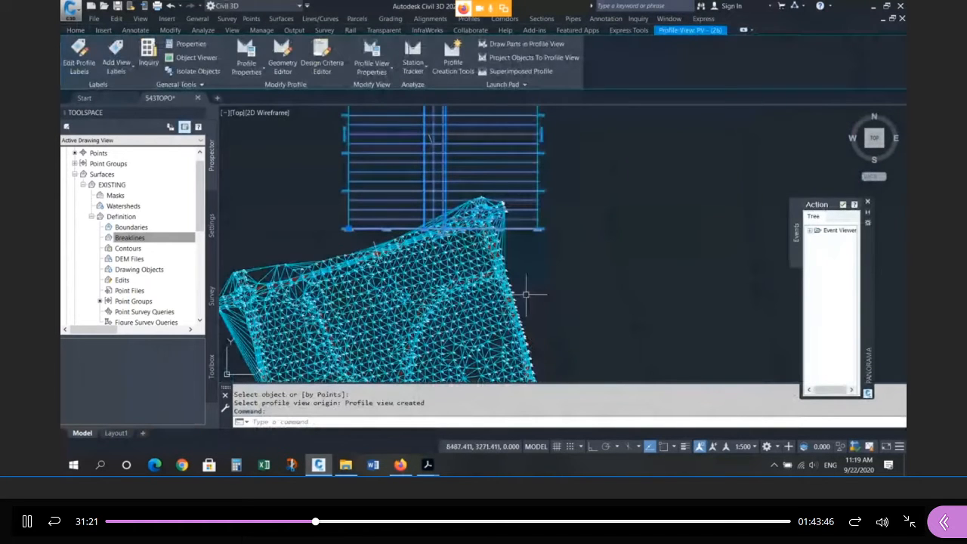
{"action": "right_click", "coordinate": [520, 213]}
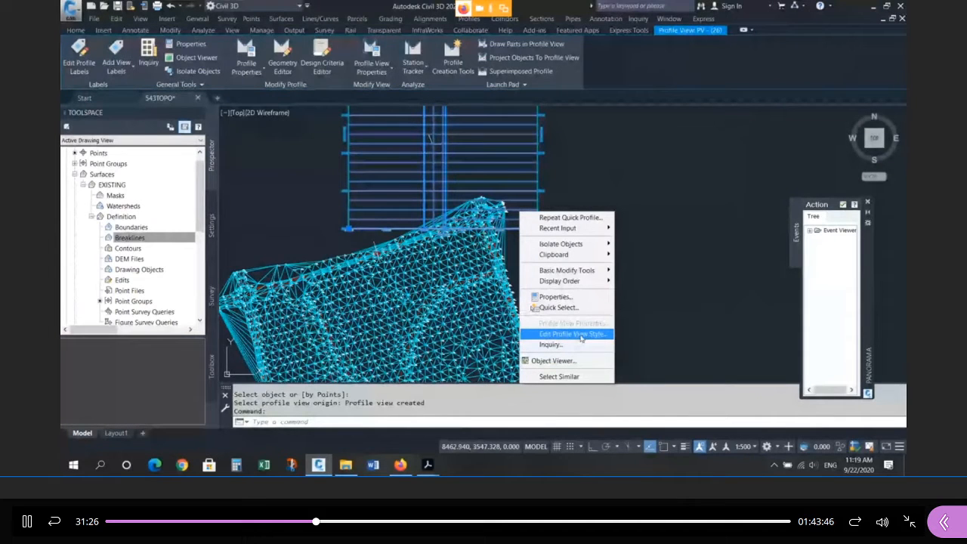
{"action": "key", "text": "Escape"}
{"action": "key", "text": "Escape"}
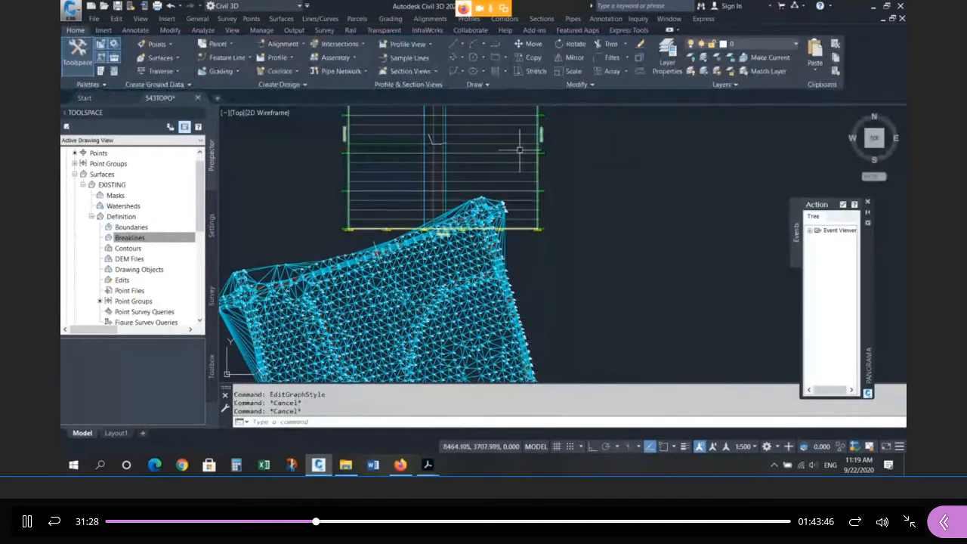
Set the quick profile view's style to ROAD in its object properties
{"action": "left_click", "coordinate": [518, 155]}
{"action": "right_click", "coordinate": [518, 155]}
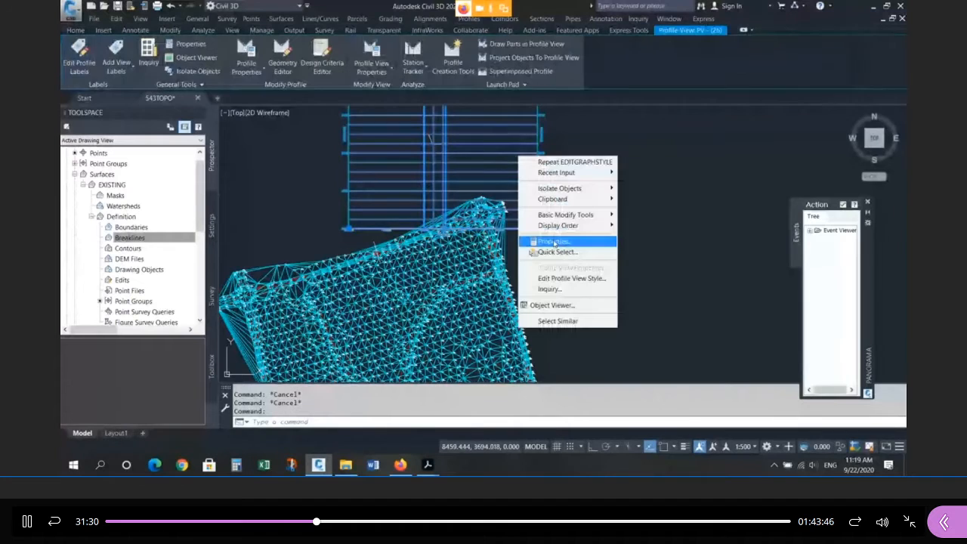
{"action": "left_click", "coordinate": [556, 241]}
{"action": "left_click", "coordinate": [226, 161]}
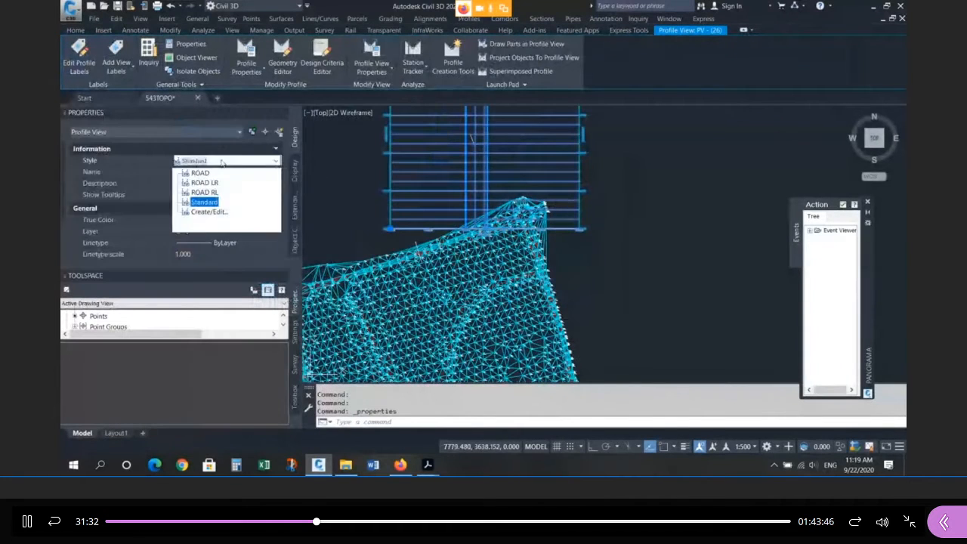
{"action": "left_click", "coordinate": [202, 173]}
{"action": "key", "text": "Escape"}
{"action": "key", "text": "Escape"}
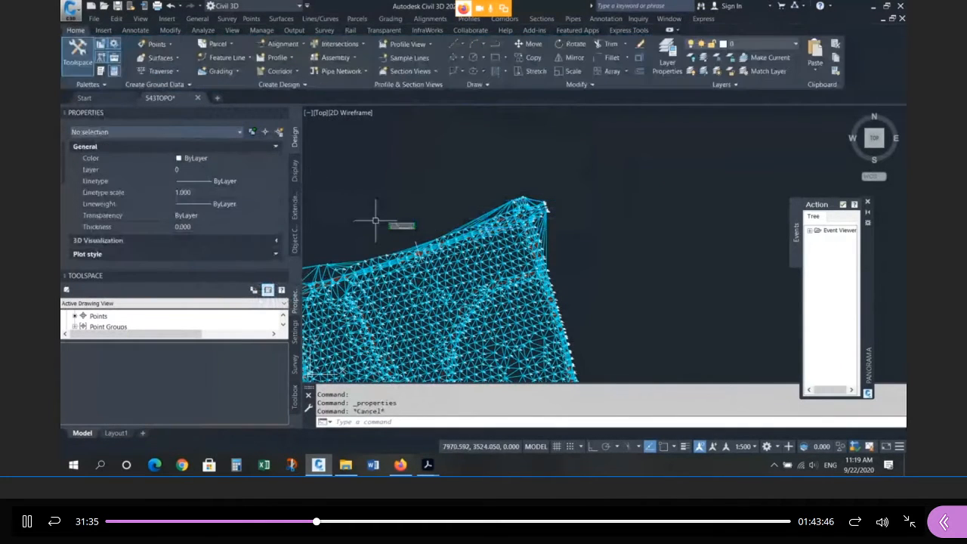
Move the profile view closer to the section polyline that crosses the northern road
{"action": "scroll", "coordinate": [380, 220], "scroll_direction": "up", "scroll_amount": 5}
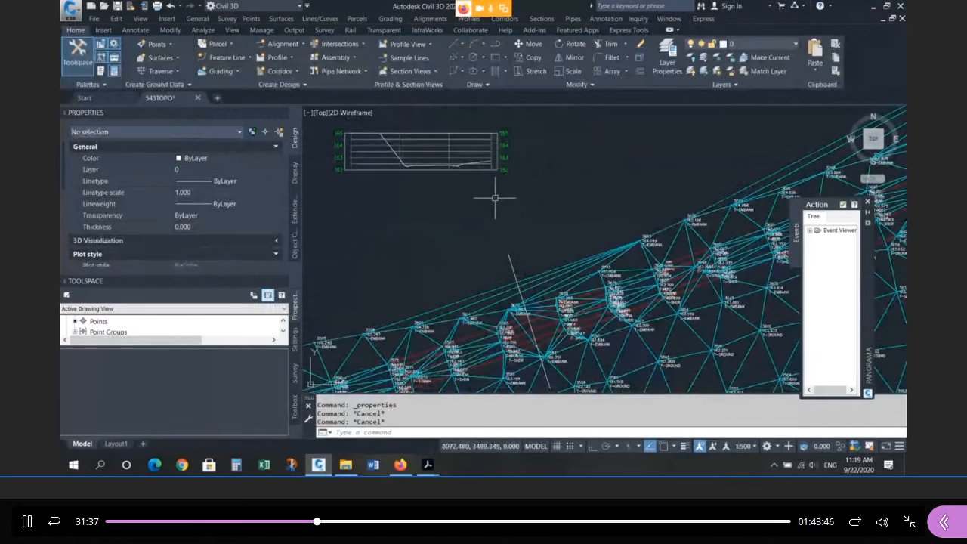
{"action": "type", "text": "m"}
{"action": "key", "text": "Return"}
{"action": "left_click", "coordinate": [476, 172]}
{"action": "key", "text": "Return"}
{"action": "left_click", "coordinate": [520, 171]}
{"action": "left_click", "coordinate": [580, 215]}
Inspect the surface profile line along the road section and set its object style to ROAD
{"action": "scroll", "coordinate": [492, 227], "scroll_direction": "up", "scroll_amount": 4}
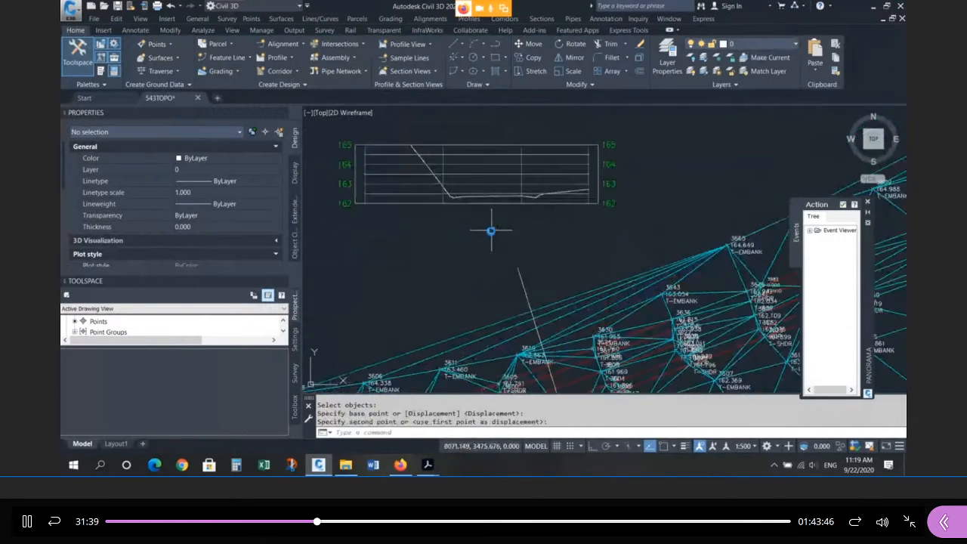
{"action": "scroll", "coordinate": [560, 191], "scroll_direction": "up", "scroll_amount": 2}
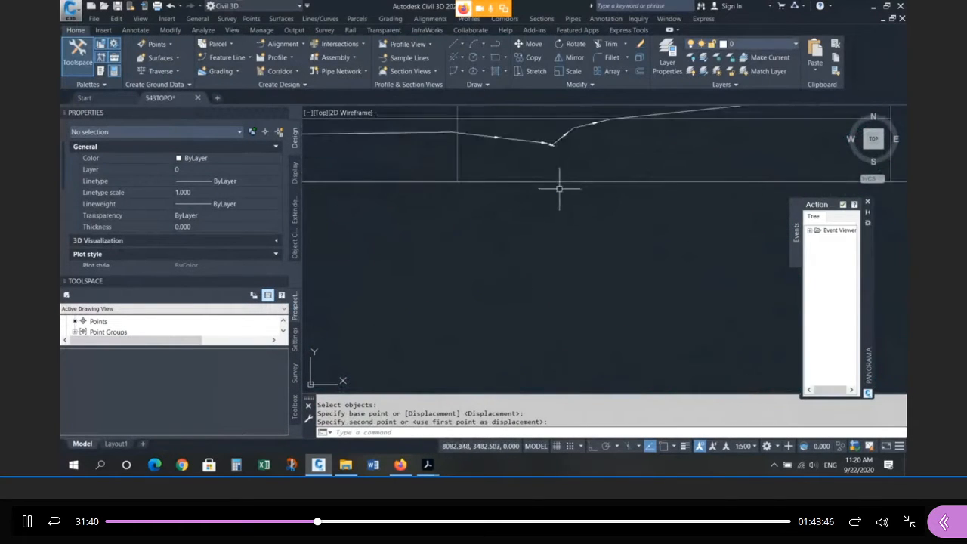
{"action": "scroll", "coordinate": [529, 170], "scroll_direction": "up", "scroll_amount": 2}
{"action": "scroll", "coordinate": [423, 163], "scroll_direction": "down", "scroll_amount": 2}
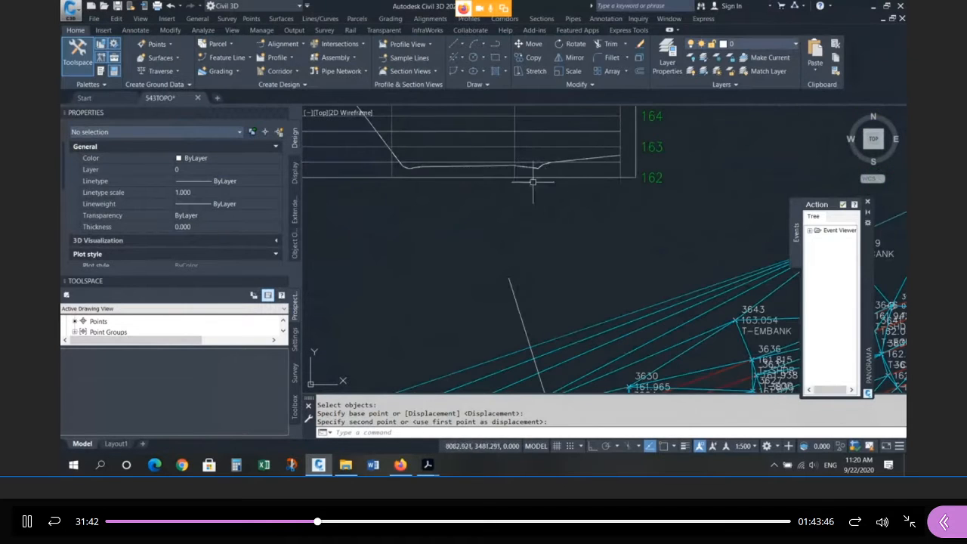
{"action": "left_click", "coordinate": [466, 166]}
{"action": "right_click", "coordinate": [467, 167]}
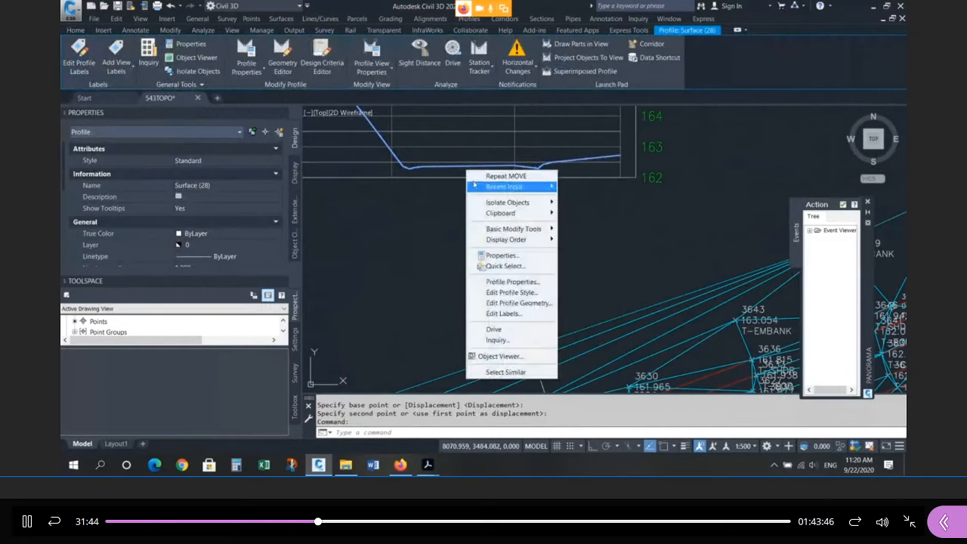
{"action": "left_click", "coordinate": [527, 284]}
{"action": "left_click", "coordinate": [461, 218]}
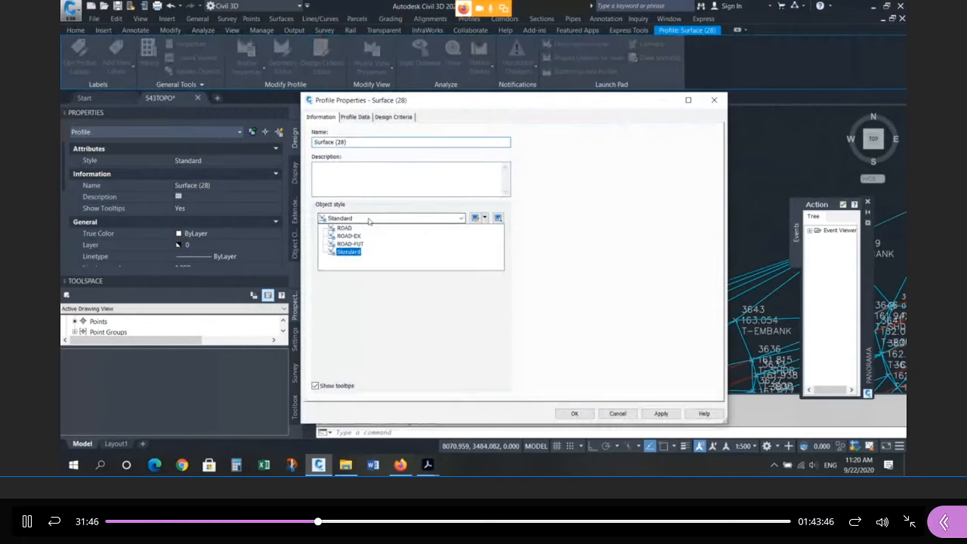
{"action": "left_click", "coordinate": [336, 226]}
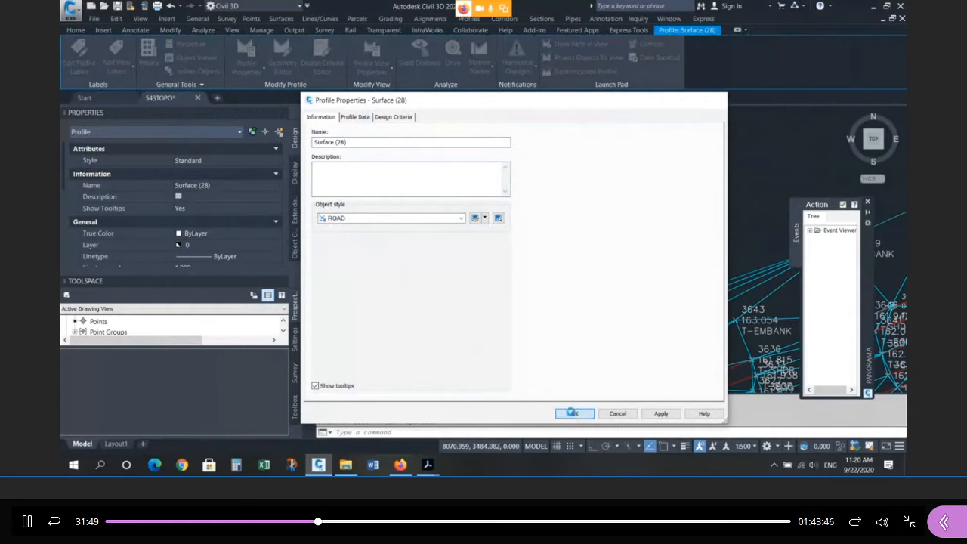
{"action": "left_click", "coordinate": [574, 413]}
{"action": "key", "text": "Escape"}
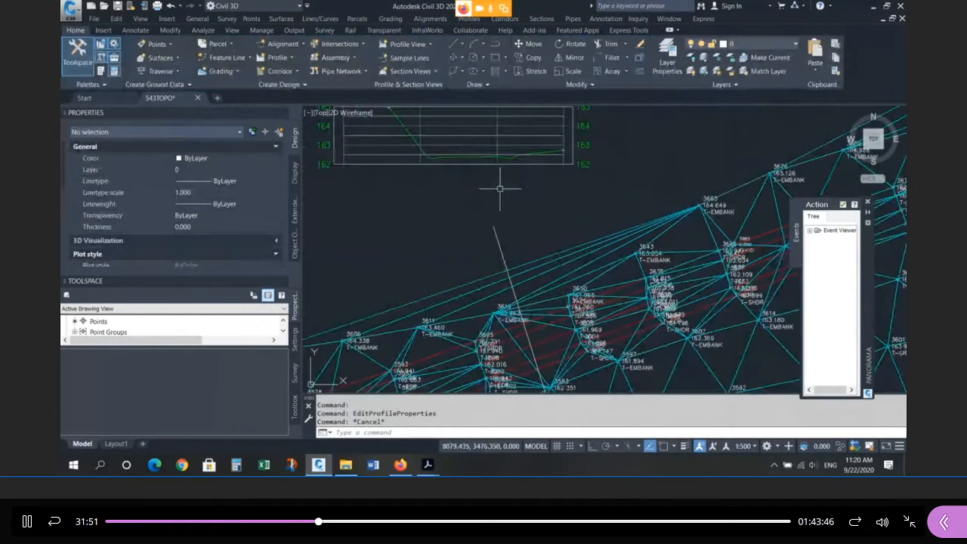
Set up a new breakline set of type Proximity in the EXISTING surface's definition
{"action": "scroll", "coordinate": [488, 189], "scroll_direction": "up", "scroll_amount": 1}
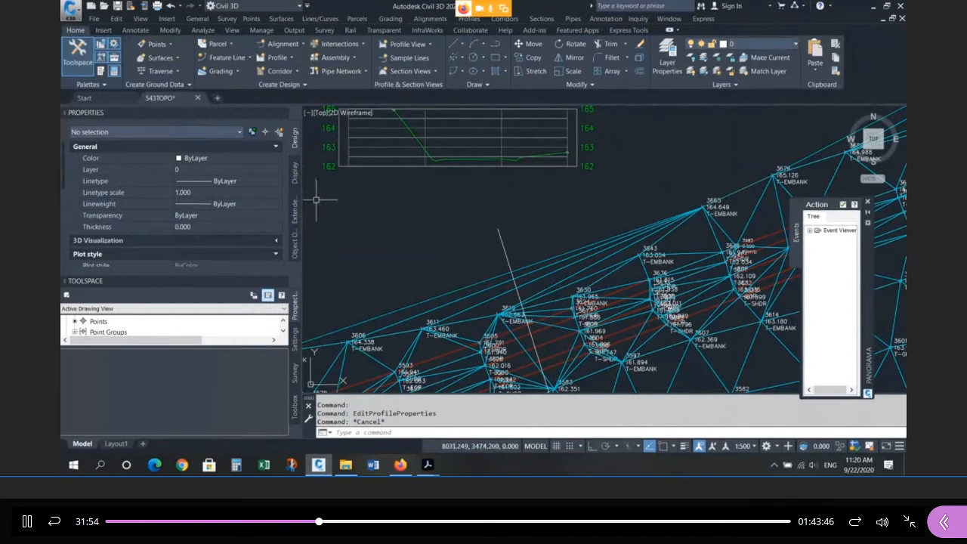
{"action": "left_click", "coordinate": [284, 113]}
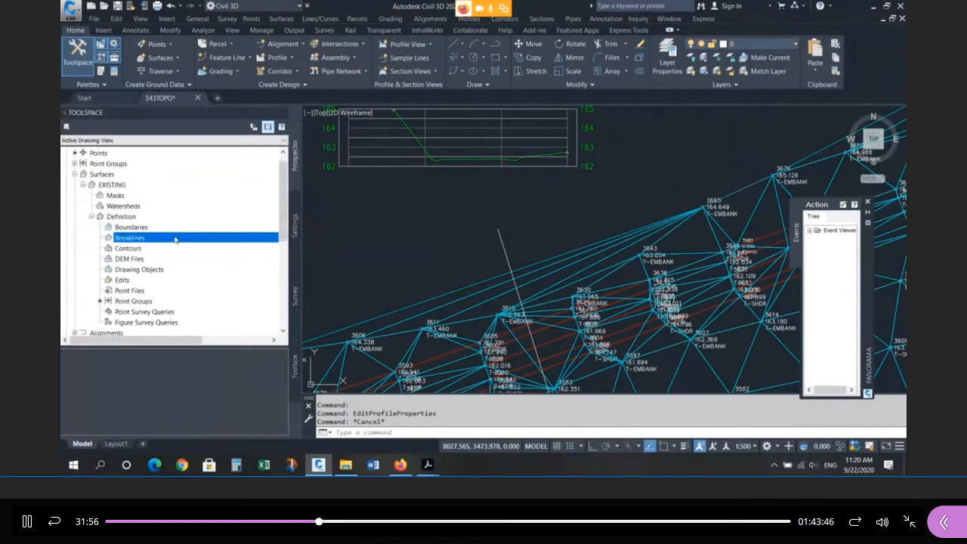
{"action": "right_click", "coordinate": [140, 230]}
{"action": "left_click", "coordinate": [130, 239]}
{"action": "right_click", "coordinate": [132, 238]}
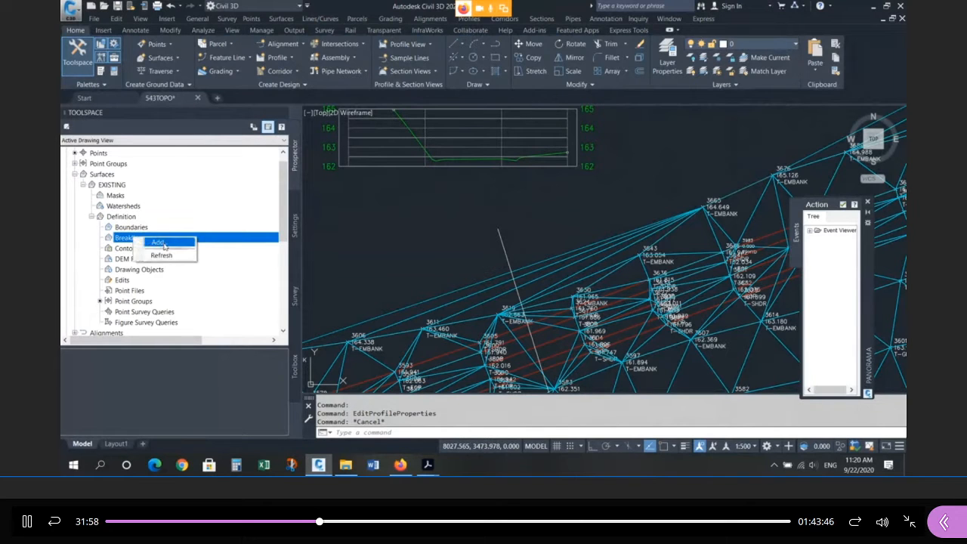
{"action": "left_click", "coordinate": [167, 248]}
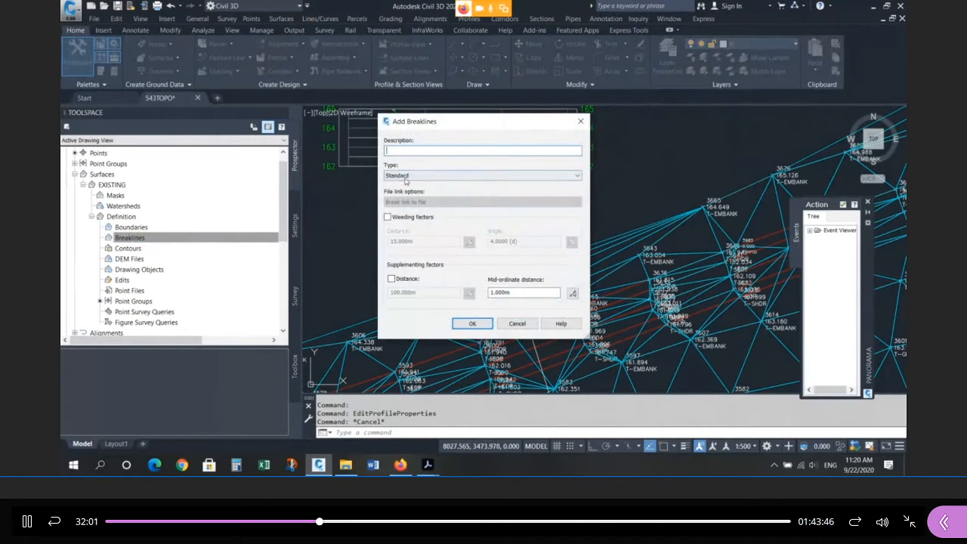
{"action": "left_click", "coordinate": [406, 175]}
{"action": "left_click", "coordinate": [400, 192]}
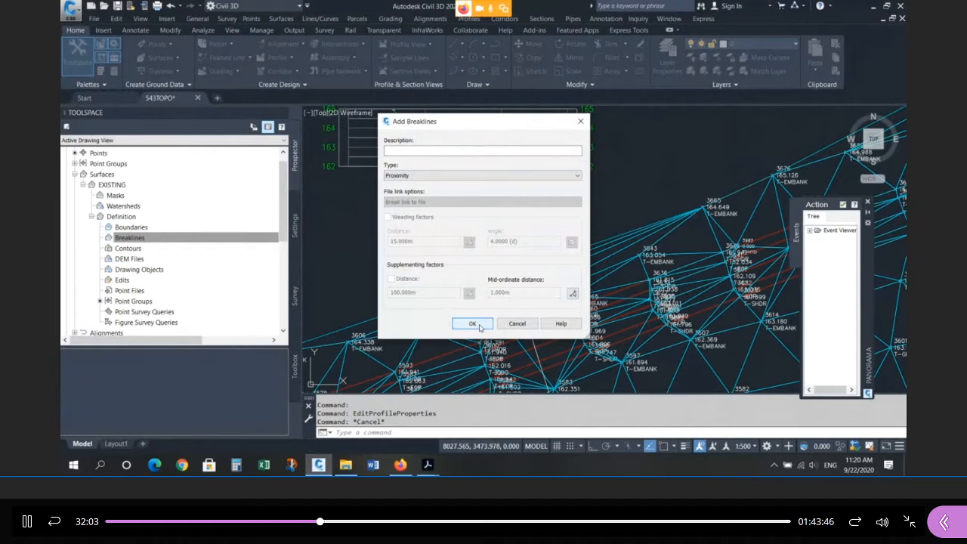
{"action": "left_click", "coordinate": [472, 323]}
Add the polylines across the whole site as the breaklines, leaving the road section polyline out of the selection
{"action": "scroll", "coordinate": [526, 189], "scroll_direction": "down", "scroll_amount": 5}
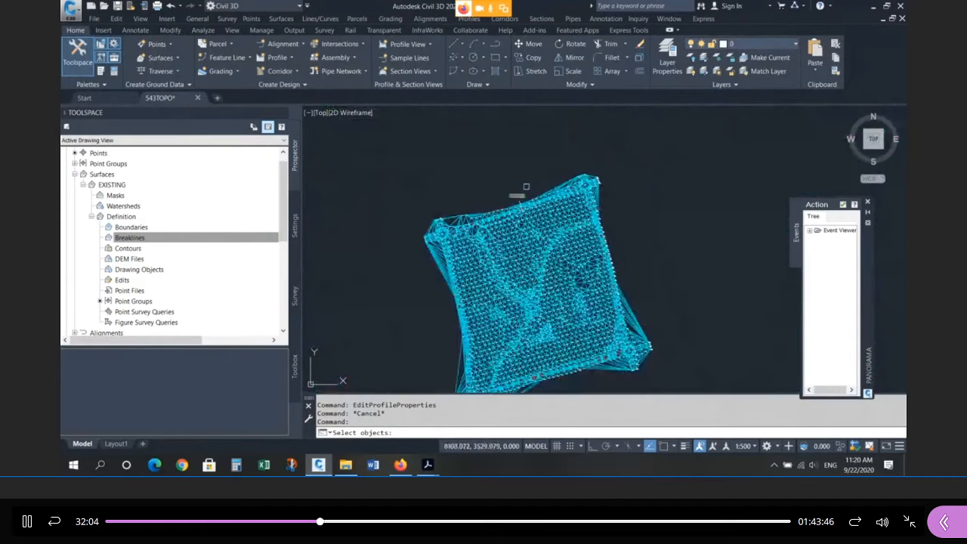
{"action": "scroll", "coordinate": [526, 186], "scroll_direction": "down", "scroll_amount": 4}
{"action": "left_click", "coordinate": [452, 155]}
{"action": "left_click", "coordinate": [595, 316]}
{"action": "scroll", "coordinate": [573, 221], "scroll_direction": "up", "scroll_amount": 6}
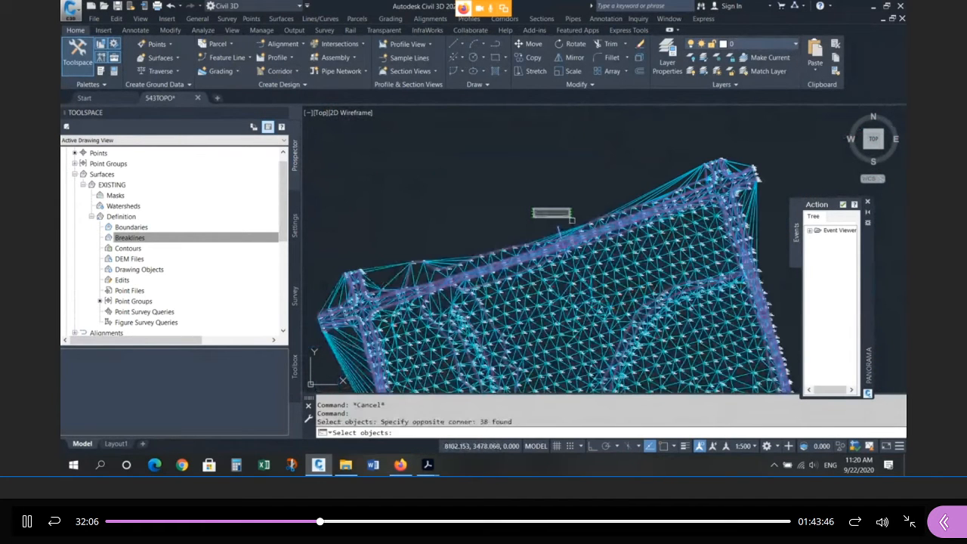
{"action": "scroll", "coordinate": [573, 233], "scroll_direction": "up", "scroll_amount": 6}
{"action": "left_click", "coordinate": [531, 216], "text": "shift"}
{"action": "left_click", "coordinate": [500, 226], "text": "shift"}
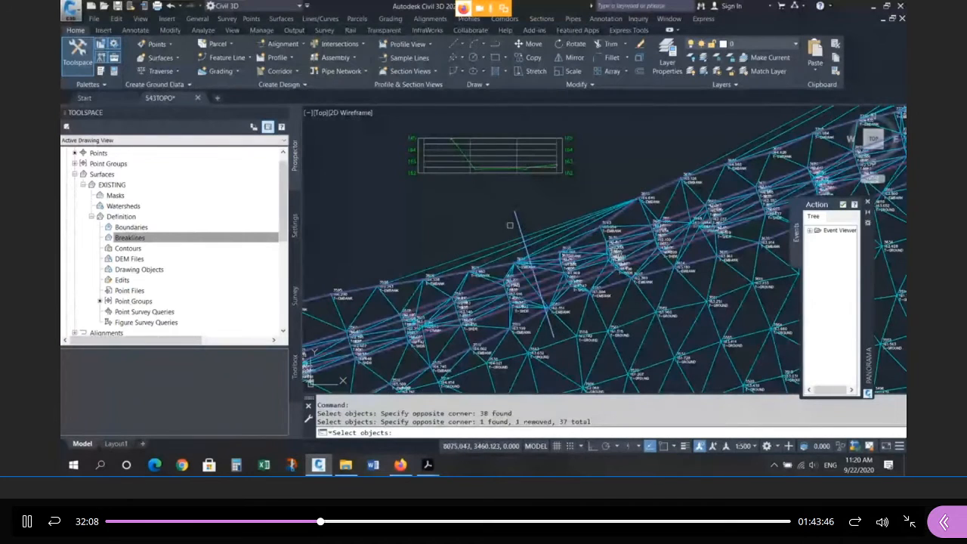
{"action": "scroll", "coordinate": [512, 194], "scroll_direction": "up", "scroll_amount": 2}
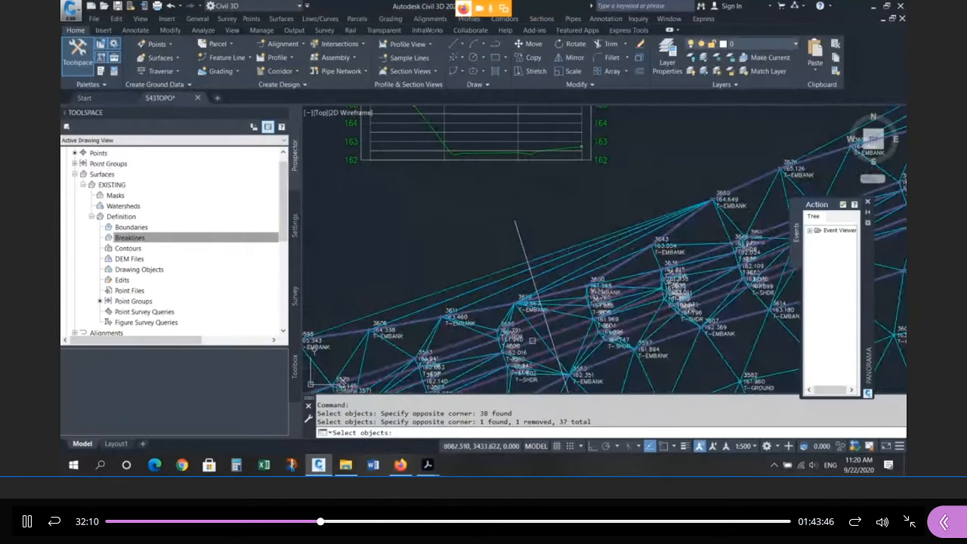
{"action": "scroll", "coordinate": [535, 339], "scroll_direction": "down", "scroll_amount": 2}
{"action": "scroll", "coordinate": [511, 234], "scroll_direction": "up", "scroll_amount": 2}
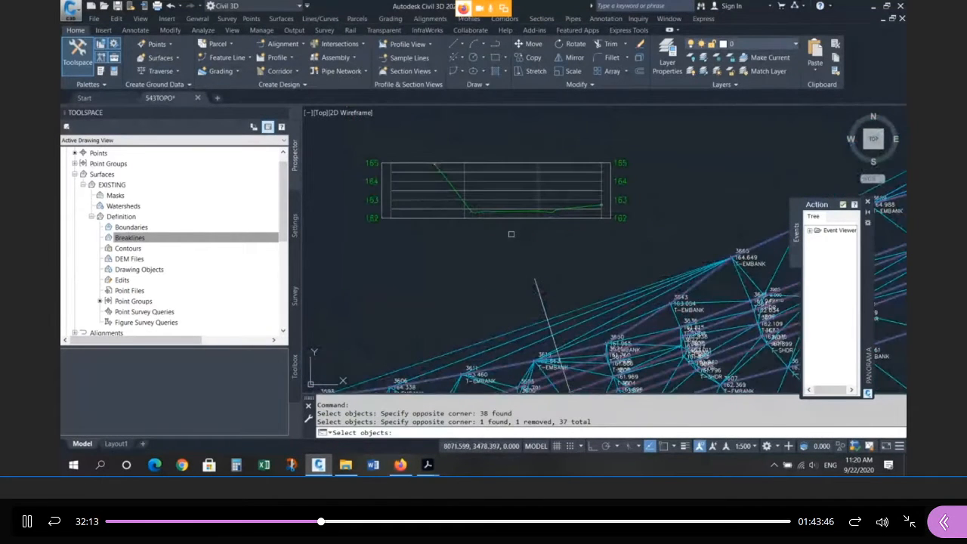
{"action": "key", "text": "Return"}
Draw short marker lines up from the endpoints at the road profile's crown and the two break points on its left side
{"action": "scroll", "coordinate": [511, 223], "scroll_direction": "up", "scroll_amount": 2}
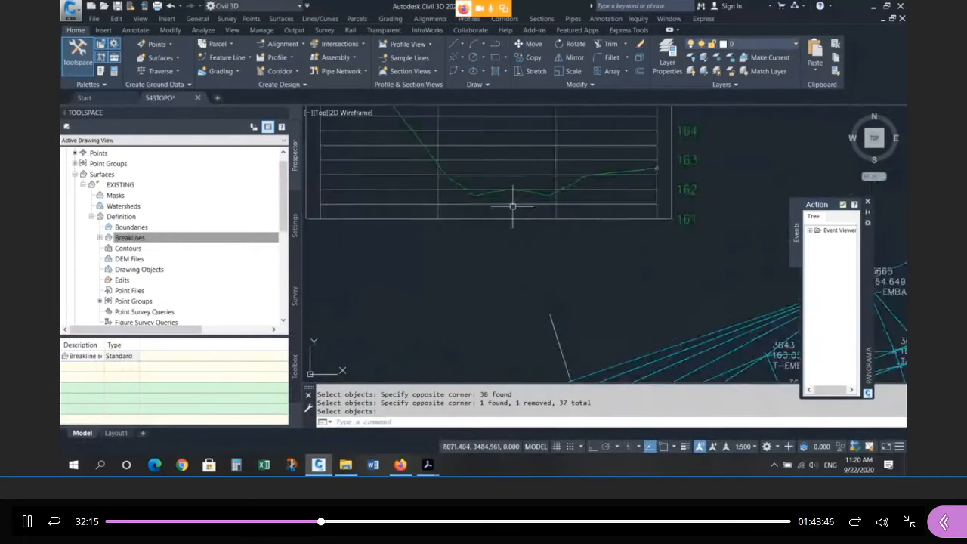
{"action": "type", "text": "l"}
{"action": "key", "text": "Return"}
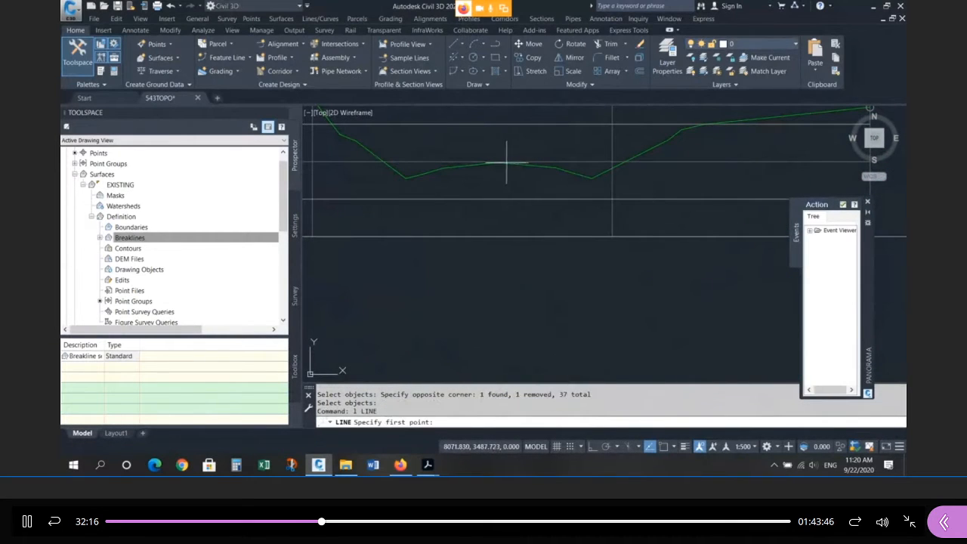
{"action": "right_click", "coordinate": [507, 162], "text": "shift"}
{"action": "key", "text": "e"}
{"action": "left_click", "coordinate": [501, 162]}
{"action": "left_click", "coordinate": [501, 143]}
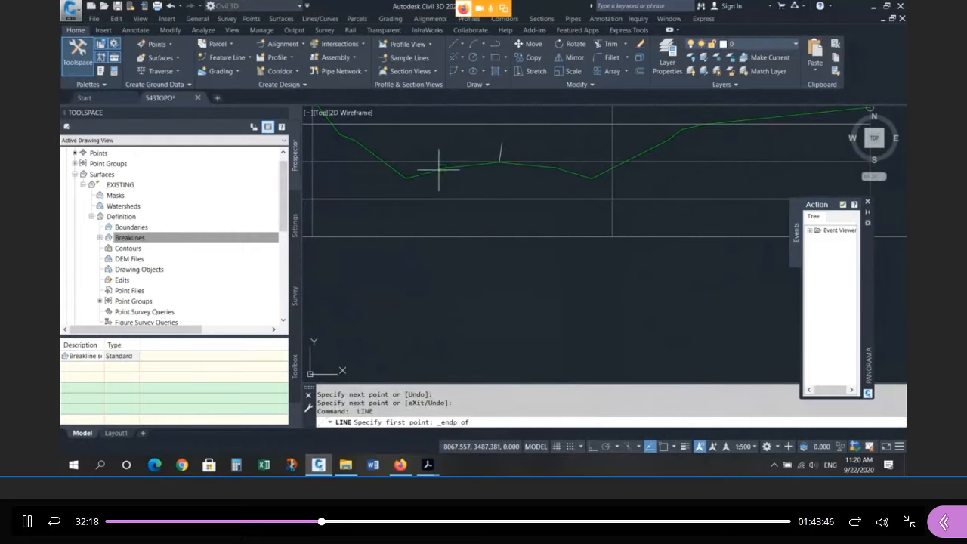
{"action": "key", "text": "Return"}
{"action": "key", "text": "Return"}
{"action": "right_click", "coordinate": [411, 178], "text": "shift"}
{"action": "key", "text": "e"}
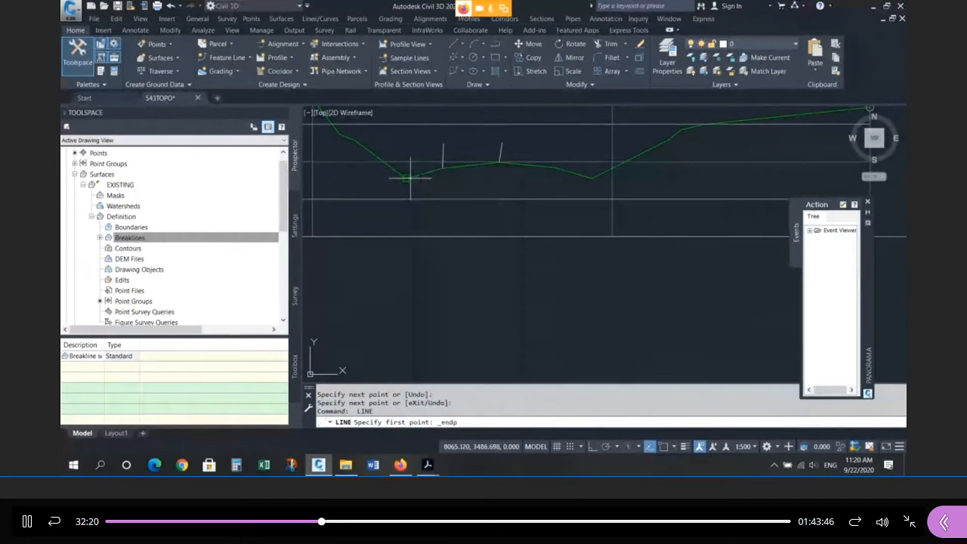
{"action": "left_click", "coordinate": [410, 179]}
{"action": "left_click", "coordinate": [411, 144]}
{"action": "key", "text": "Return"}
Draw short marker lines up from the endpoints at the two break points on the right side of the profile's crown
{"action": "key", "text": "Return"}
{"action": "right_click", "coordinate": [551, 159], "text": "shift"}
{"action": "key", "text": "e"}
{"action": "left_click", "coordinate": [554, 167]}
{"action": "right_click", "coordinate": [551, 148], "text": "shift"}
{"action": "left_click", "coordinate": [563, 141]}
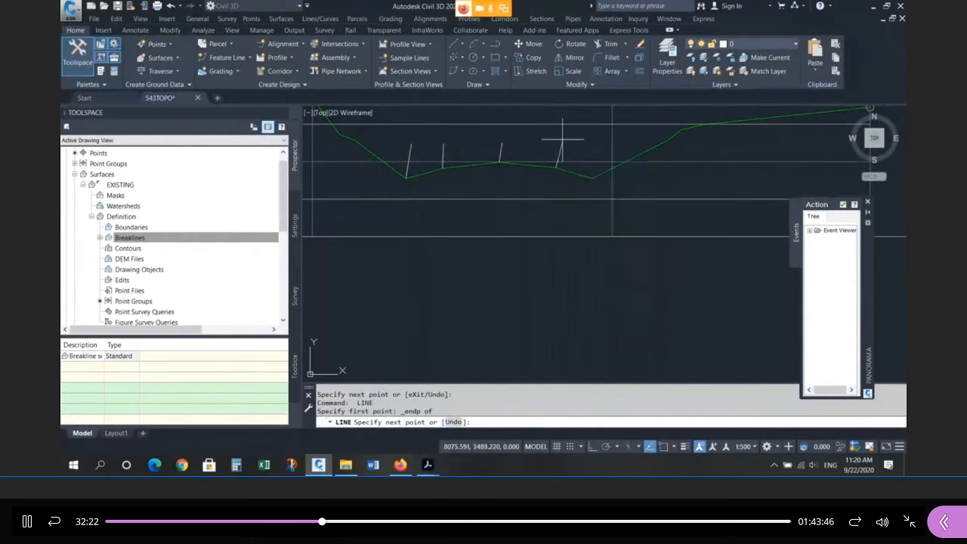
{"action": "left_click", "coordinate": [560, 139]}
{"action": "key", "text": "Return"}
{"action": "key", "text": "Return"}
{"action": "right_click", "coordinate": [580, 163], "text": "shift"}
{"action": "key", "text": "e"}
{"action": "left_click", "coordinate": [592, 178]}
{"action": "left_click", "coordinate": [589, 142]}
{"action": "key", "text": "Return"}
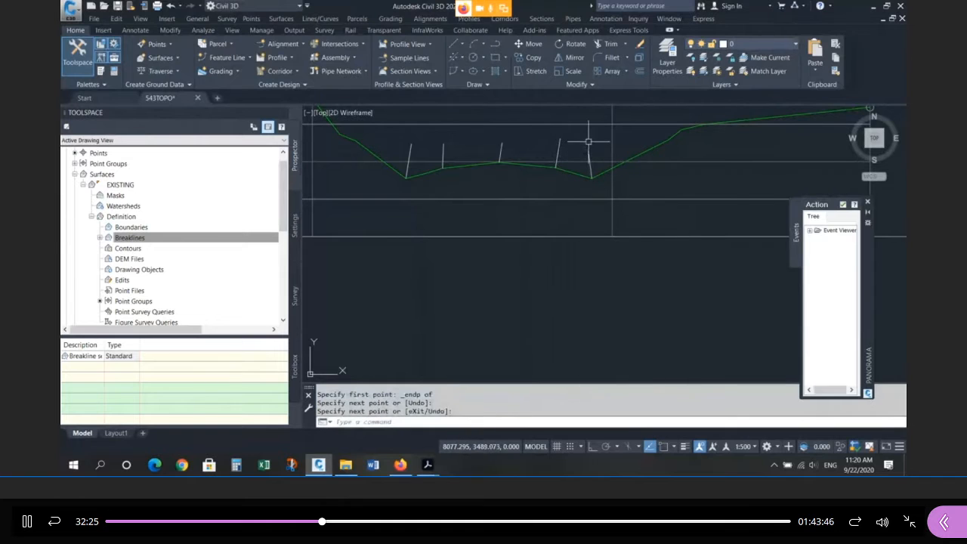
{"action": "key", "text": "Escape"}
{"action": "key", "text": "Escape"}
{"action": "key", "text": "Escape"}
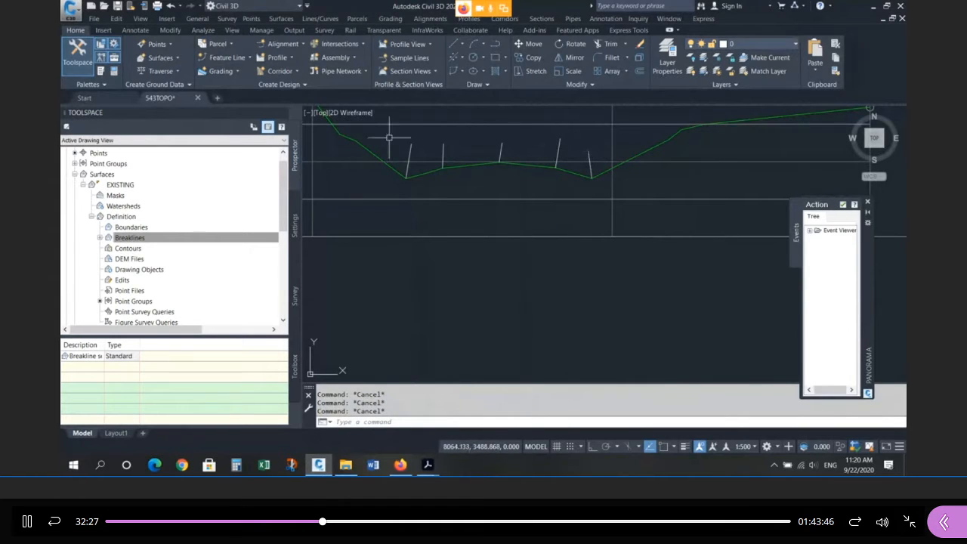
Erase the five short marker lines along the road profile
{"action": "left_click", "coordinate": [389, 138]}
{"action": "left_click", "coordinate": [611, 205]}
{"action": "key", "text": "Delete"}
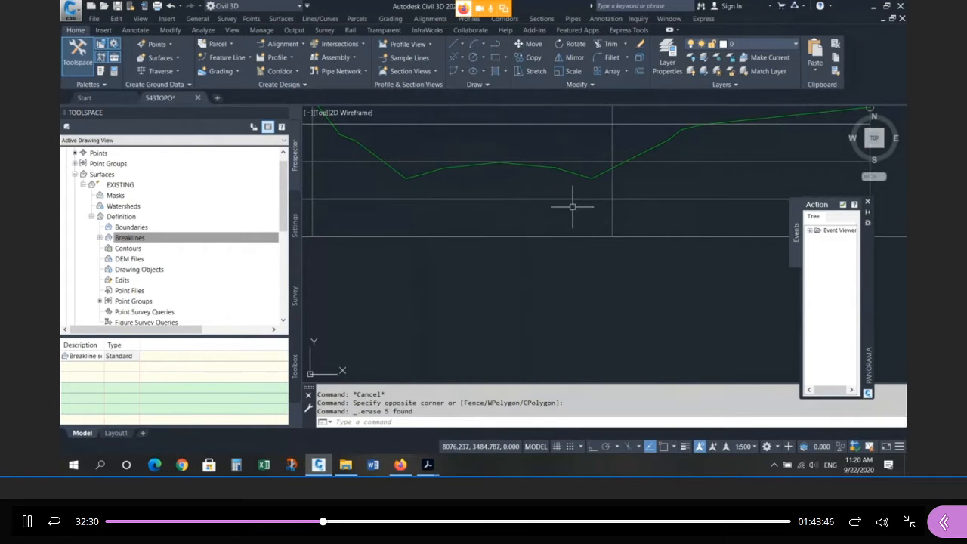
Sketch a three-segment line from the profile's first break point right of the crown, dipping slightly and then rising past the road edge
{"action": "scroll", "coordinate": [514, 161], "scroll_direction": "down", "scroll_amount": 4}
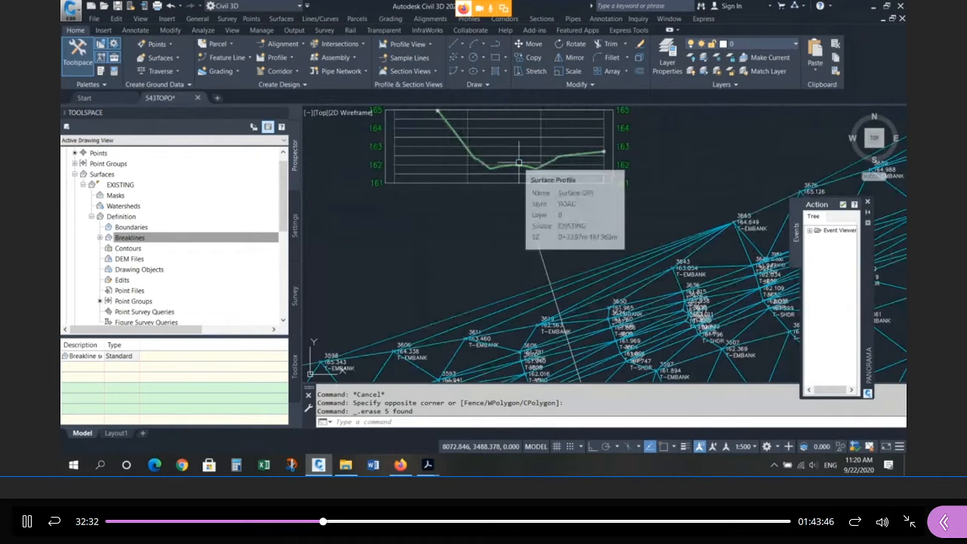
{"action": "scroll", "coordinate": [521, 159], "scroll_direction": "up", "scroll_amount": 3}
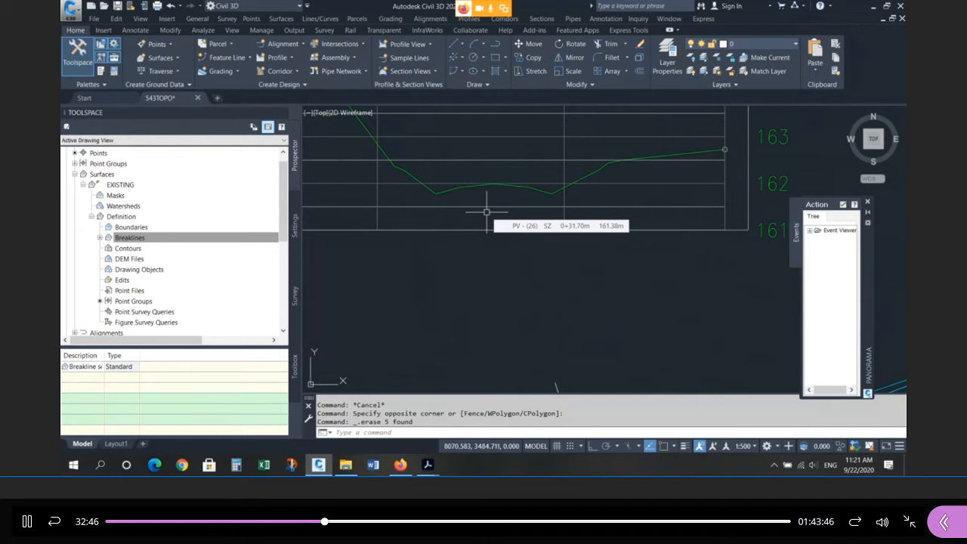
{"action": "scroll", "coordinate": [533, 185], "scroll_direction": "up", "scroll_amount": 4}
{"action": "type", "text": "l"}
{"action": "key", "text": "Return"}
{"action": "right_click", "coordinate": [526, 184], "text": "shift"}
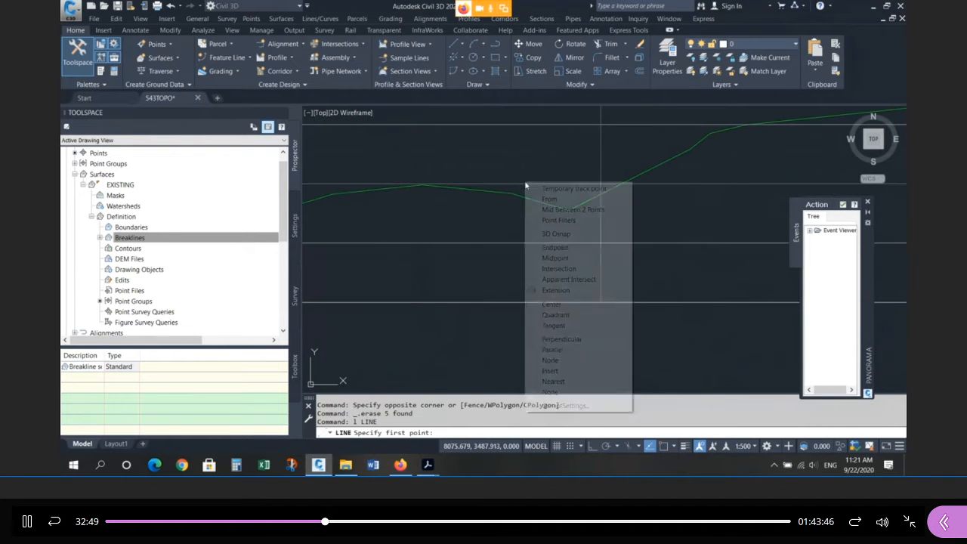
{"action": "left_click", "coordinate": [555, 247]}
{"action": "left_click", "coordinate": [511, 193]}
{"action": "left_click", "coordinate": [647, 203]}
{"action": "left_click", "coordinate": [725, 194]}
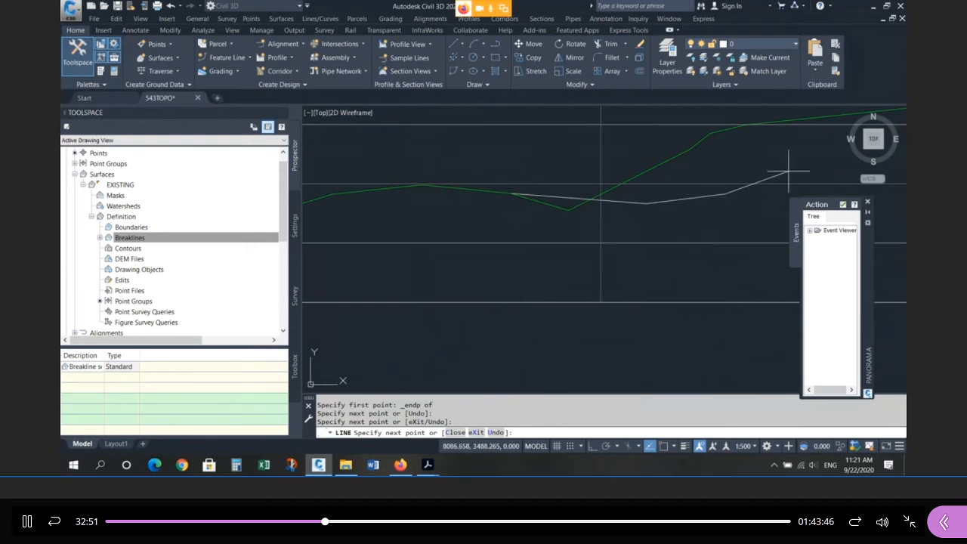
{"action": "left_click", "coordinate": [839, 150]}
{"action": "key", "text": "Return"}
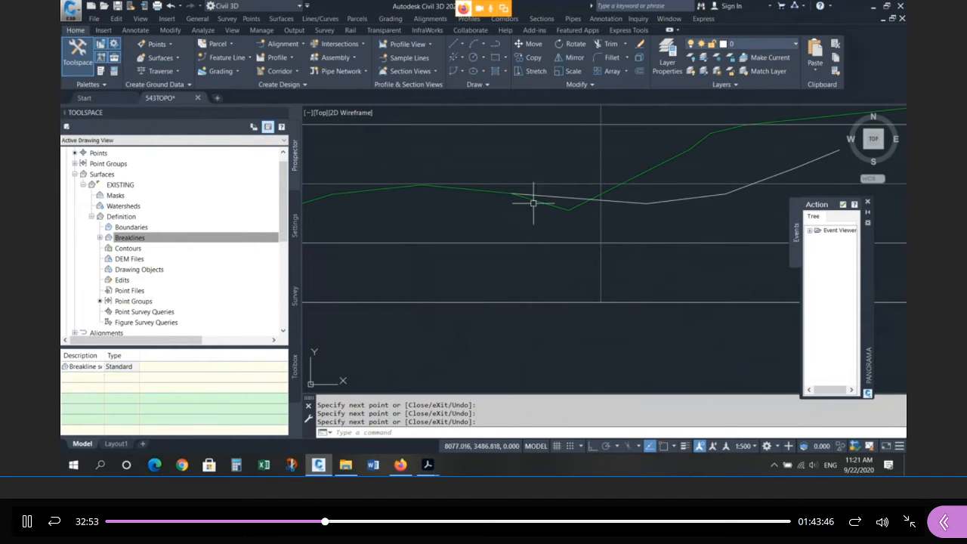
{"action": "key", "text": "Escape"}
{"action": "key", "text": "Escape"}
{"action": "left_click", "coordinate": [510, 190]}
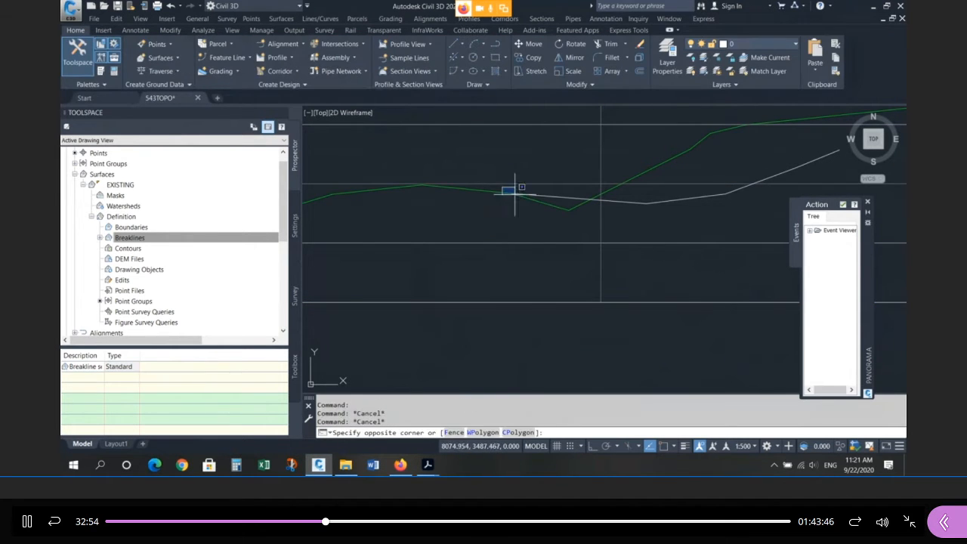
{"action": "key", "text": "Escape"}
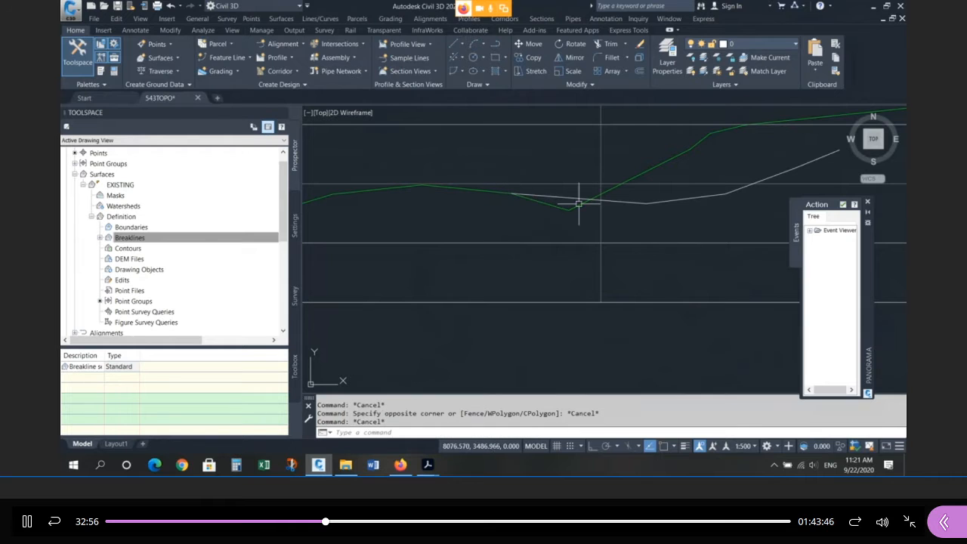
Erase all three segments of the line sketched beside the road profile
{"action": "scroll", "coordinate": [578, 155], "scroll_direction": "down", "scroll_amount": 1}
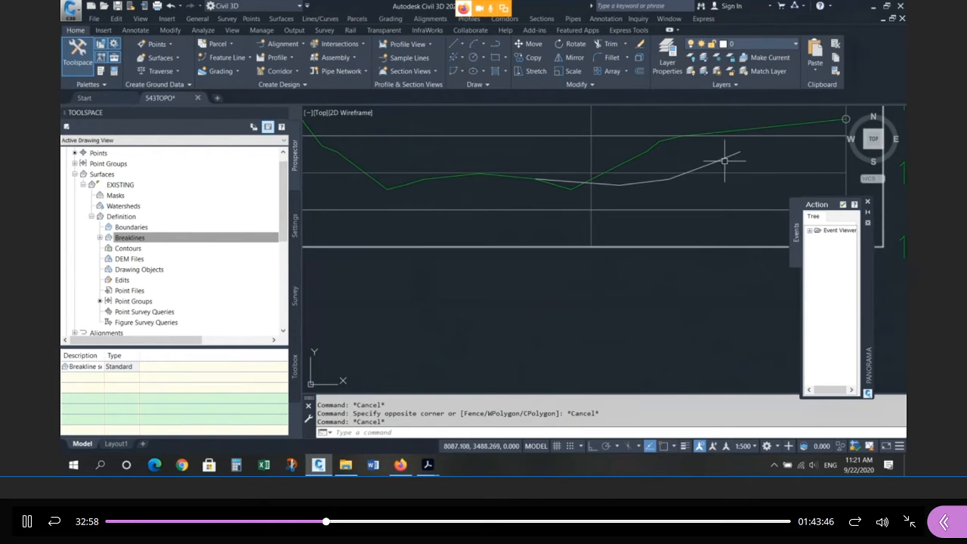
{"action": "type", "text": "e"}
{"action": "key", "text": "Return"}
{"action": "left_click", "coordinate": [627, 181]}
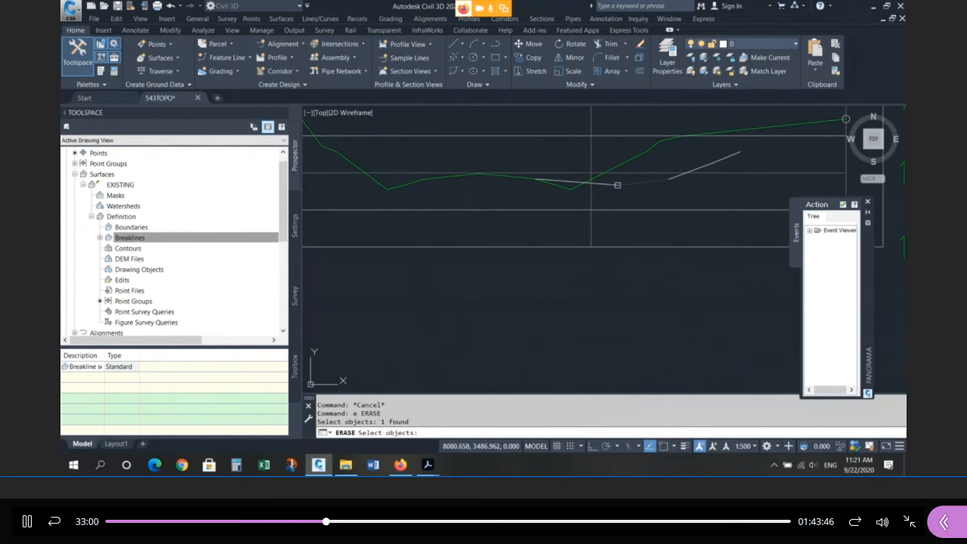
{"action": "left_click", "coordinate": [626, 182]}
{"action": "left_click", "coordinate": [703, 167]}
{"action": "left_click", "coordinate": [731, 154]}
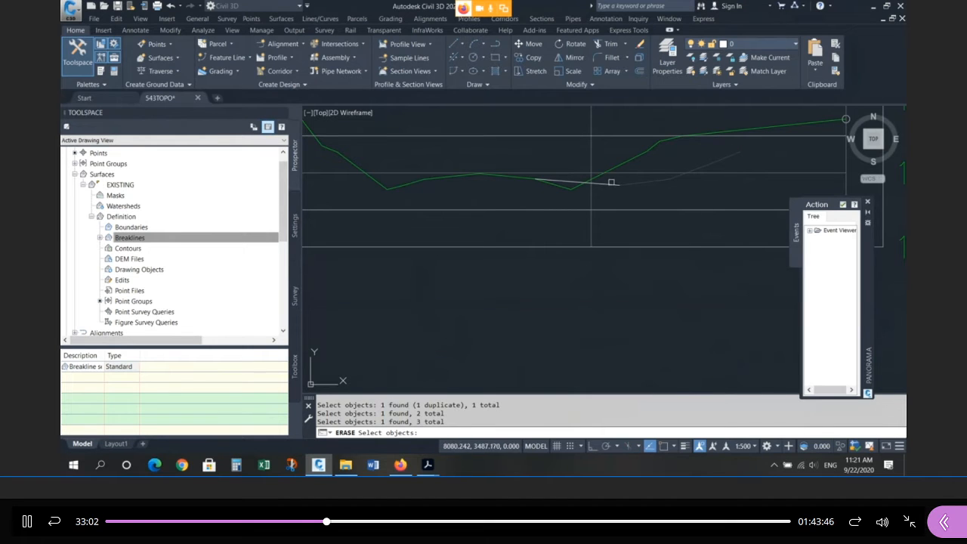
{"action": "left_click", "coordinate": [612, 183]}
{"action": "key", "text": "Return"}
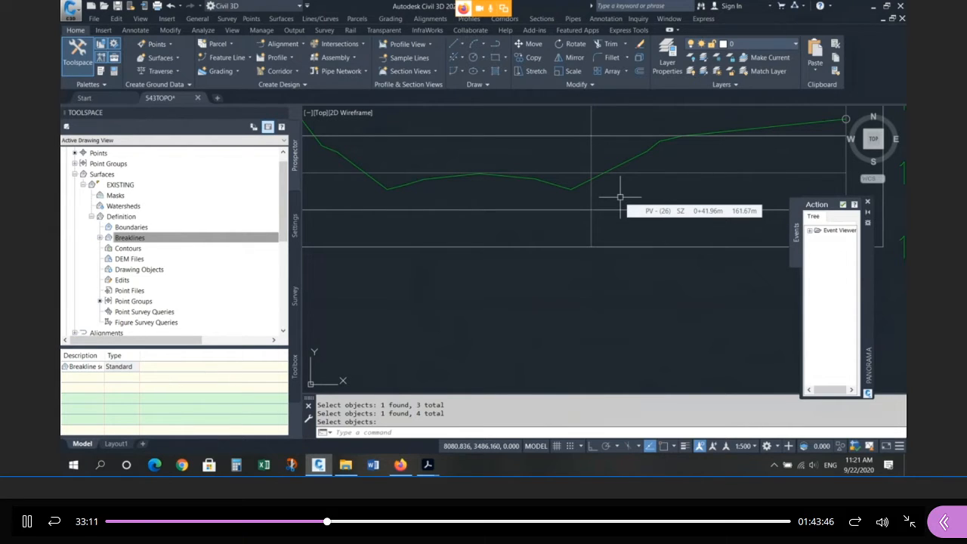
Delete the section polyline crossing the northern road together with its quick profile view
{"action": "scroll", "coordinate": [550, 156], "scroll_direction": "down", "scroll_amount": 6}
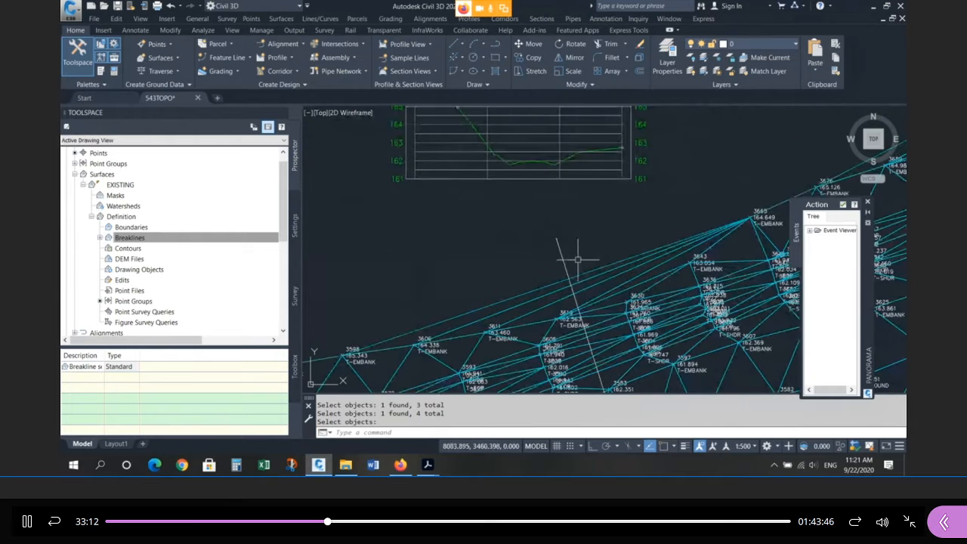
{"action": "left_click", "coordinate": [579, 280]}
{"action": "left_click", "coordinate": [539, 251]}
{"action": "key", "text": "Delete"}
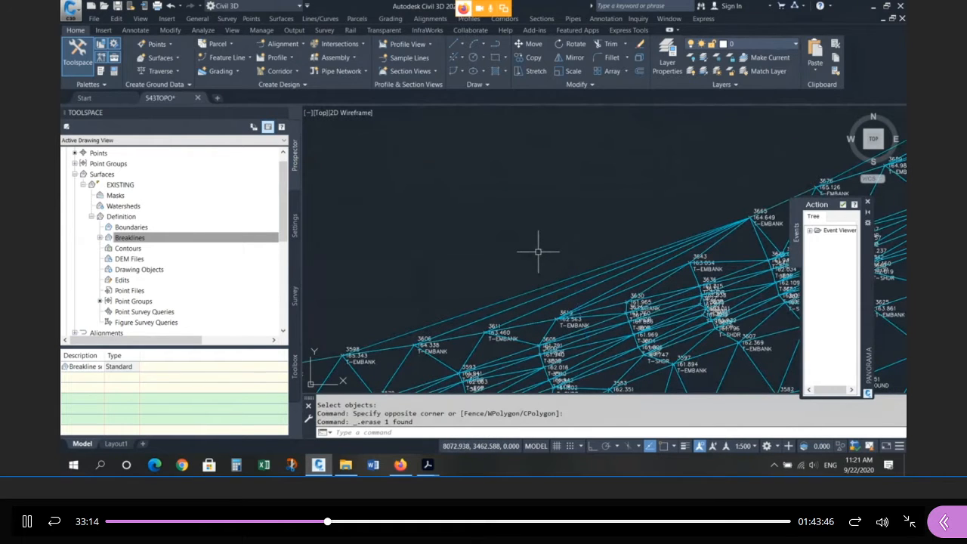
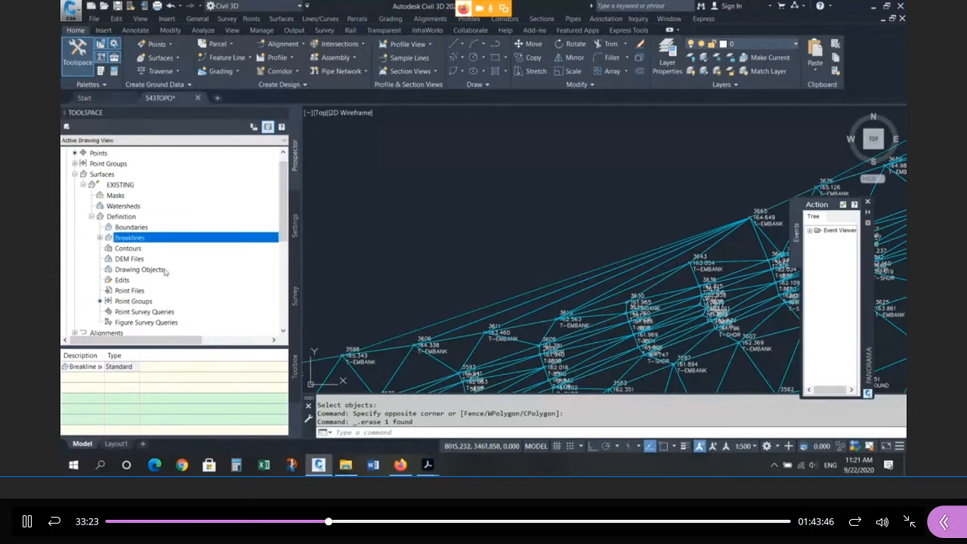
Examine the surface definition's point groups and the triangulation around the northeastern corner of the site
{"action": "left_click", "coordinate": [133, 300]}
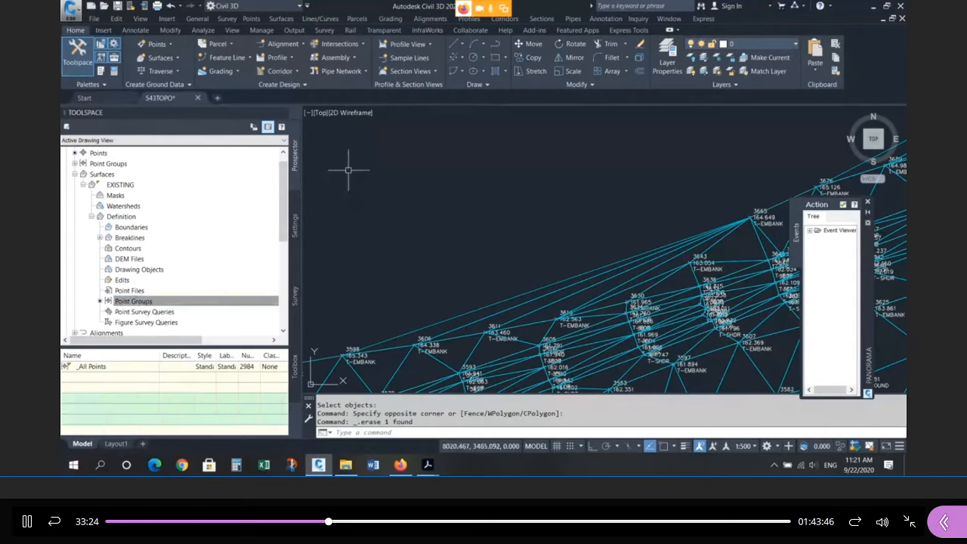
{"action": "scroll", "coordinate": [350, 168], "scroll_direction": "down", "scroll_amount": 4}
{"action": "scroll", "coordinate": [305, 124], "scroll_direction": "down", "scroll_amount": 2}
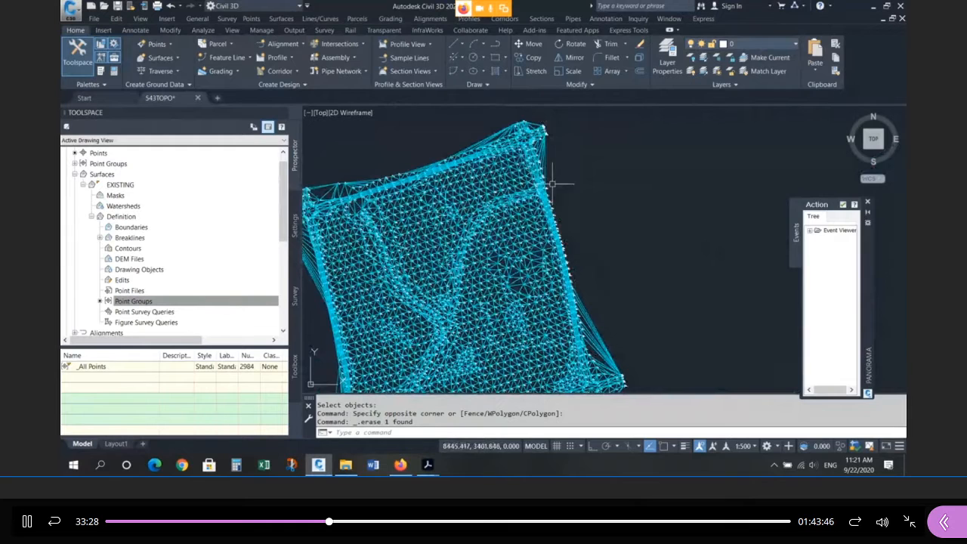
{"action": "scroll", "coordinate": [518, 162], "scroll_direction": "up", "scroll_amount": 2}
{"action": "scroll", "coordinate": [518, 162], "scroll_direction": "up", "scroll_amount": 1}
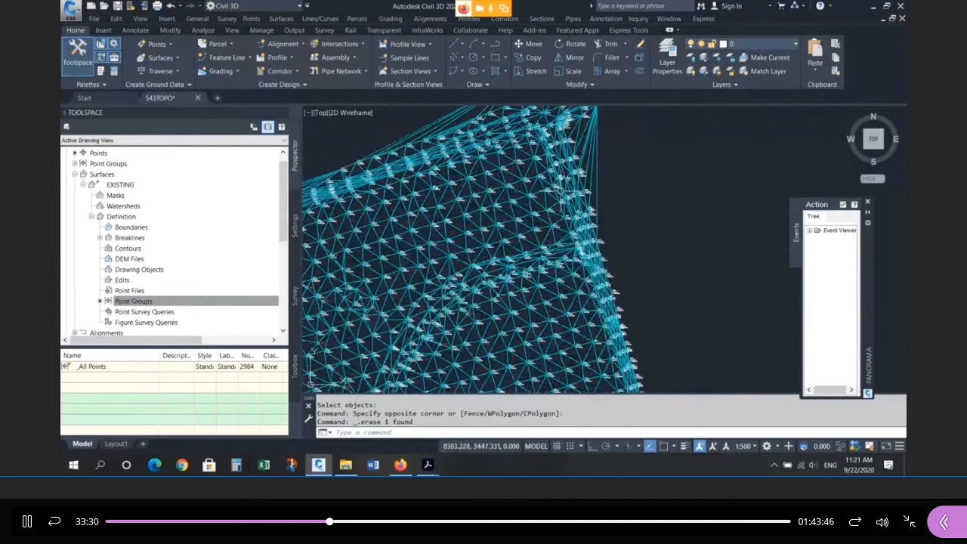
Set the EXISTING surface's style to NO-DISPLAY in its surface properties
{"action": "scroll", "coordinate": [719, 239], "scroll_direction": "down", "scroll_amount": 1}
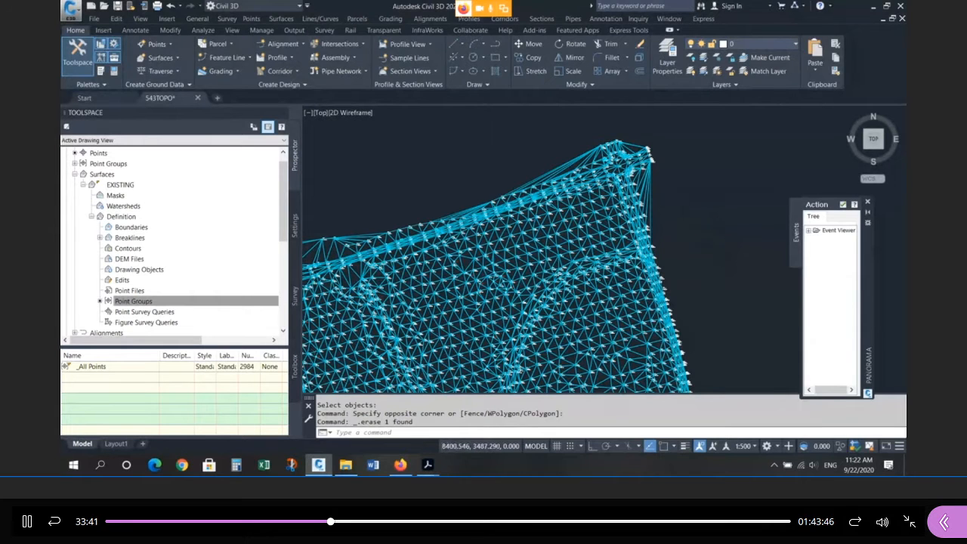
{"action": "scroll", "coordinate": [616, 194], "scroll_direction": "down", "scroll_amount": 3}
{"action": "scroll", "coordinate": [502, 223], "scroll_direction": "down", "scroll_amount": 4}
{"action": "scroll", "coordinate": [501, 223], "scroll_direction": "up", "scroll_amount": 4}
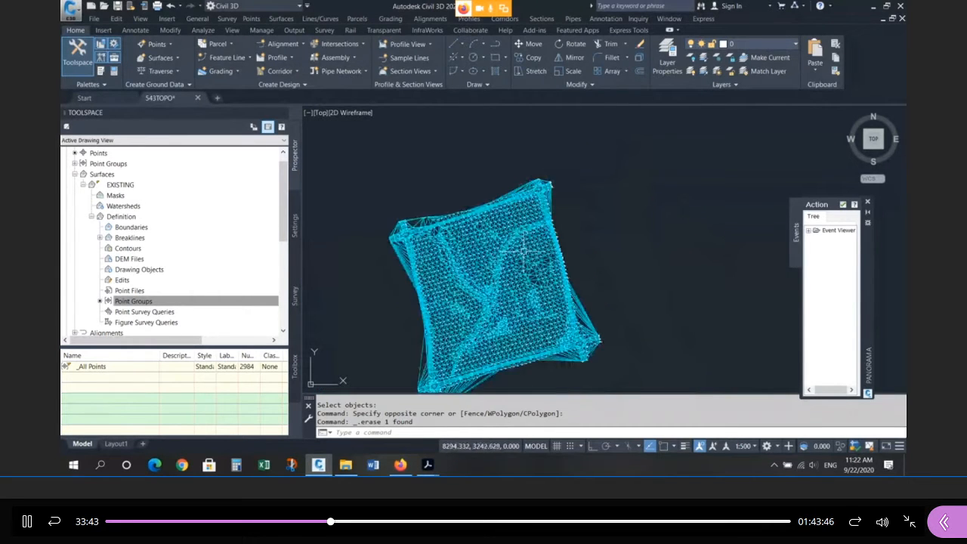
{"action": "scroll", "coordinate": [518, 184], "scroll_direction": "up", "scroll_amount": 5}
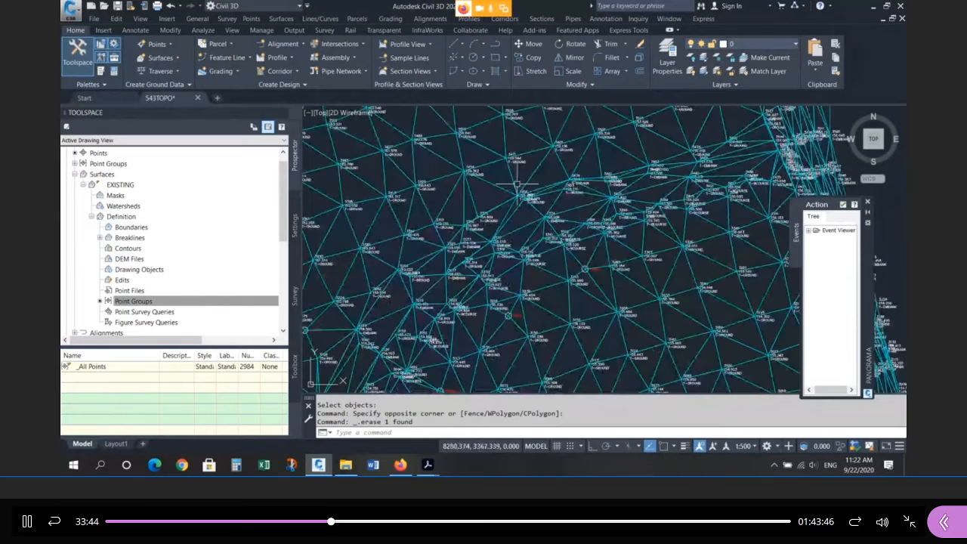
{"action": "left_click", "coordinate": [517, 184]}
{"action": "right_click", "coordinate": [540, 169]}
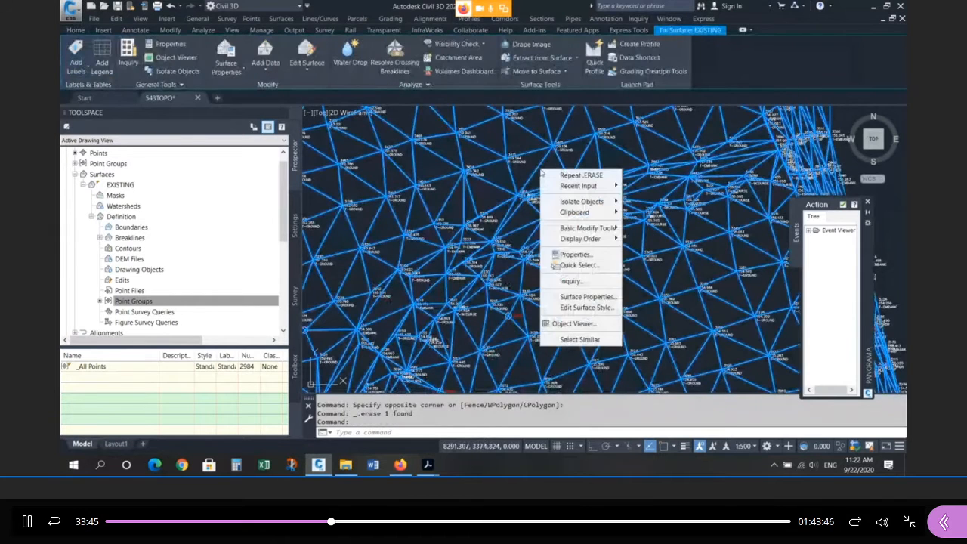
{"action": "left_click", "coordinate": [567, 299]}
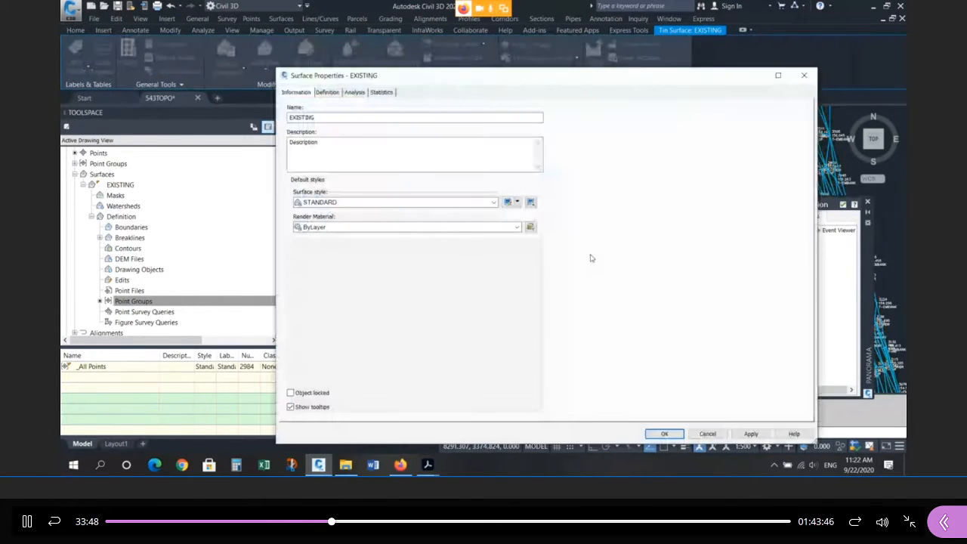
{"action": "left_click", "coordinate": [387, 203]}
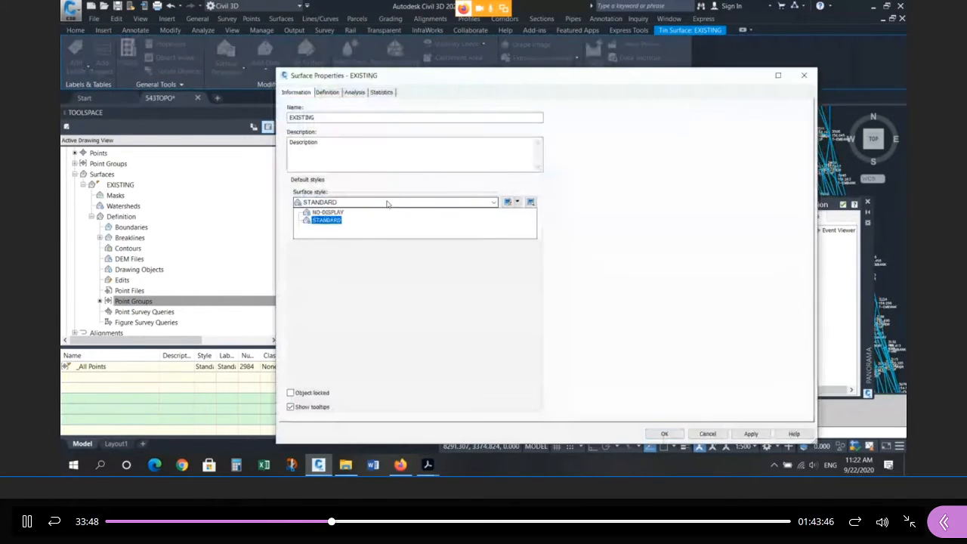
{"action": "left_click", "coordinate": [328, 212]}
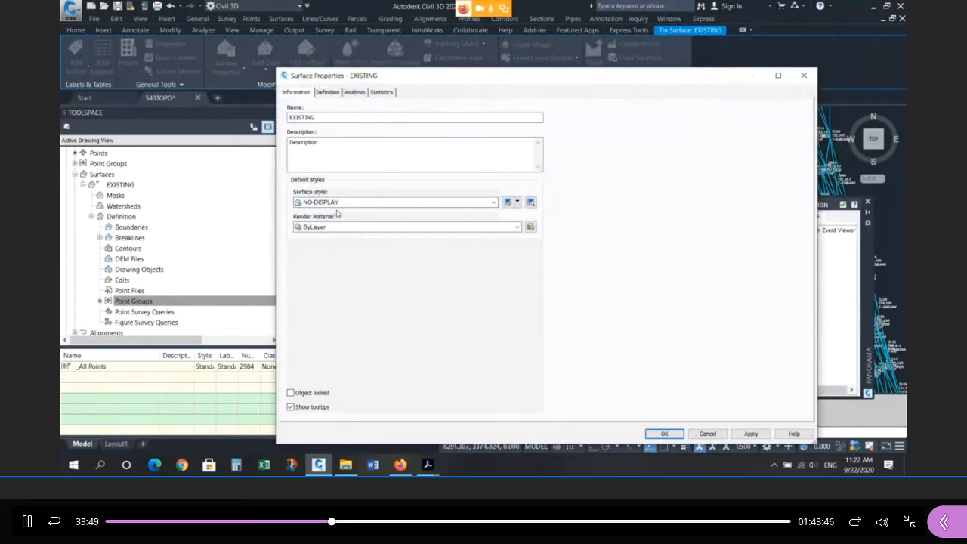
{"action": "left_click", "coordinate": [664, 434]}
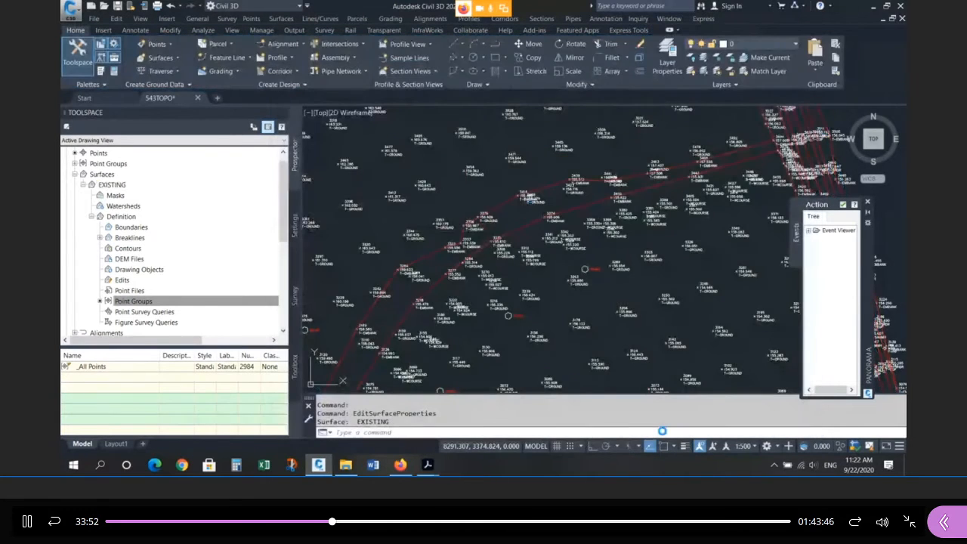
Examine the survey points and red linework across the site, including the watercourse junction, and look through the layer list
{"action": "scroll", "coordinate": [535, 227], "scroll_direction": "down", "scroll_amount": 5}
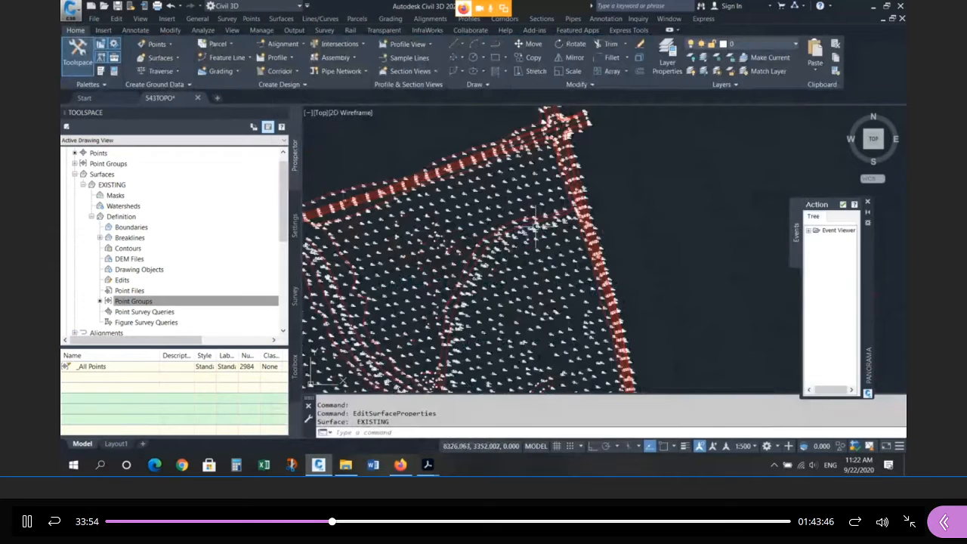
{"action": "scroll", "coordinate": [536, 227], "scroll_direction": "down", "scroll_amount": 3}
{"action": "scroll", "coordinate": [571, 204], "scroll_direction": "down", "scroll_amount": 2}
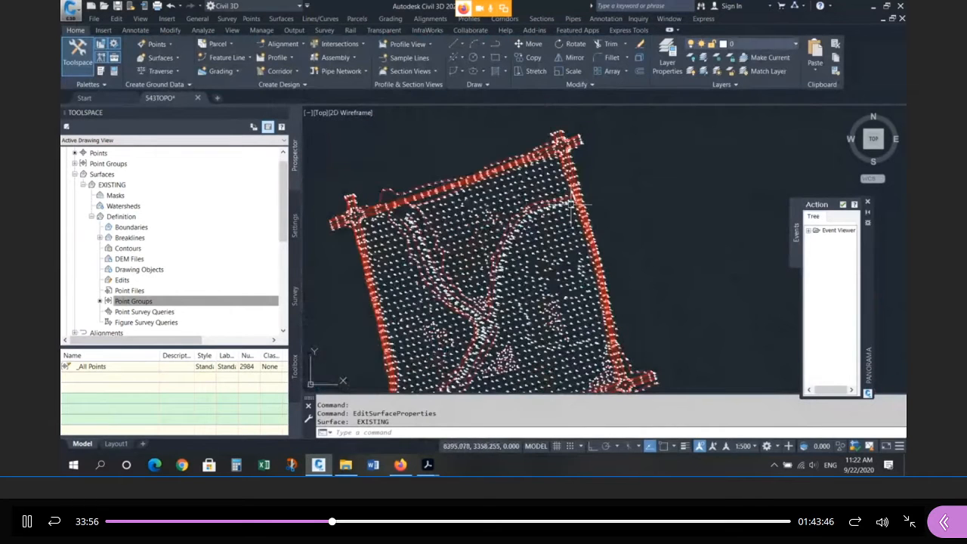
{"action": "scroll", "coordinate": [517, 237], "scroll_direction": "up", "scroll_amount": 3}
{"action": "mouse_move", "coordinate": [517, 236]}
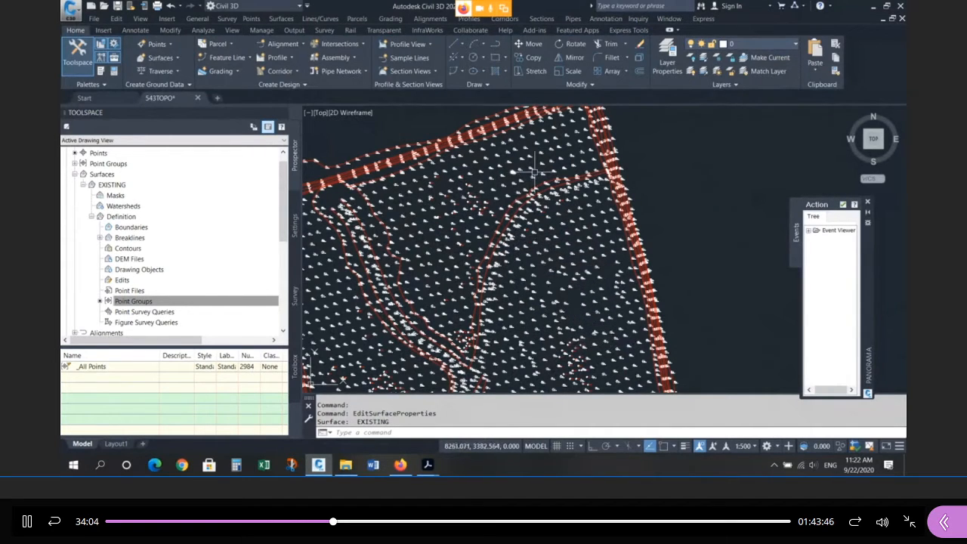
{"action": "scroll", "coordinate": [535, 174], "scroll_direction": "down", "scroll_amount": 5}
{"action": "scroll", "coordinate": [529, 242], "scroll_direction": "up", "scroll_amount": 6}
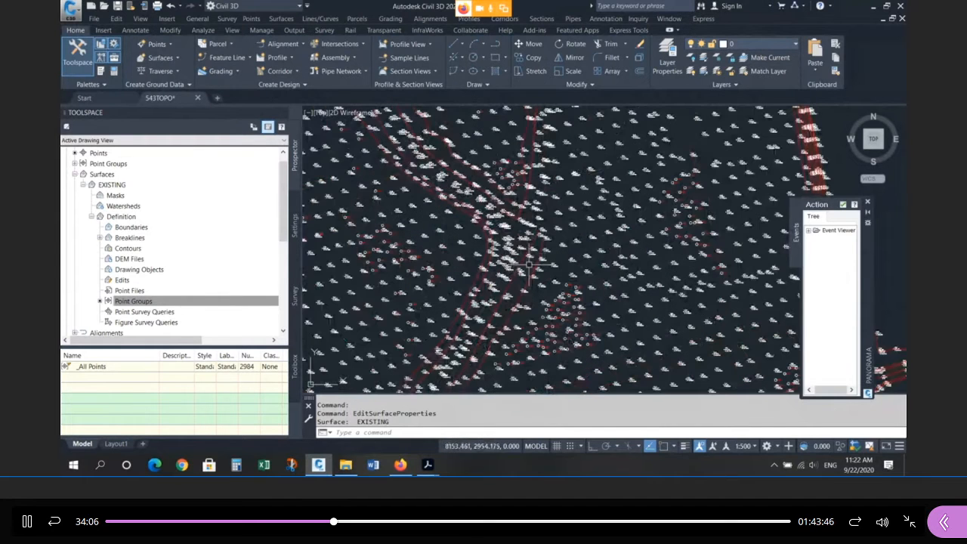
{"action": "left_click", "coordinate": [743, 45]}
{"action": "scroll", "coordinate": [729, 254], "scroll_direction": "down", "scroll_amount": 5}
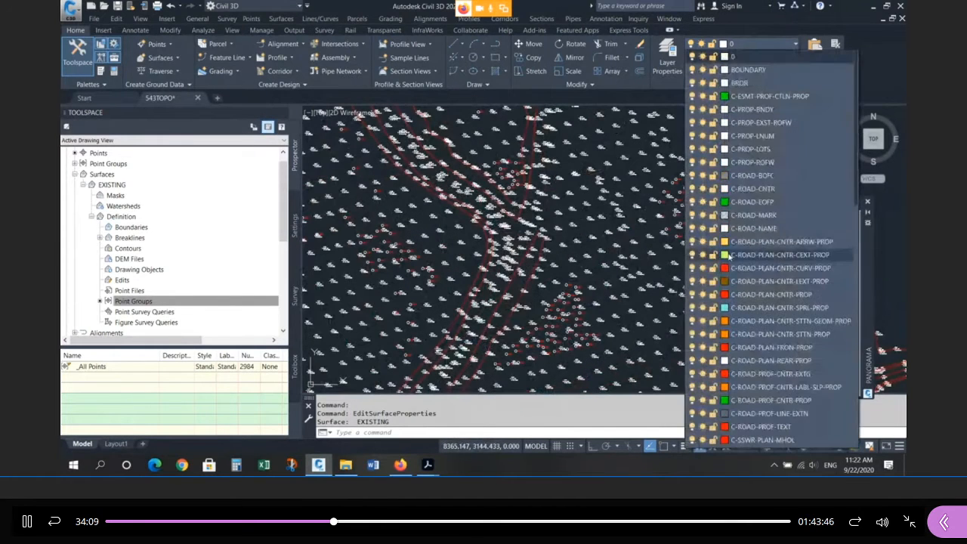
{"action": "key", "text": "Escape"}
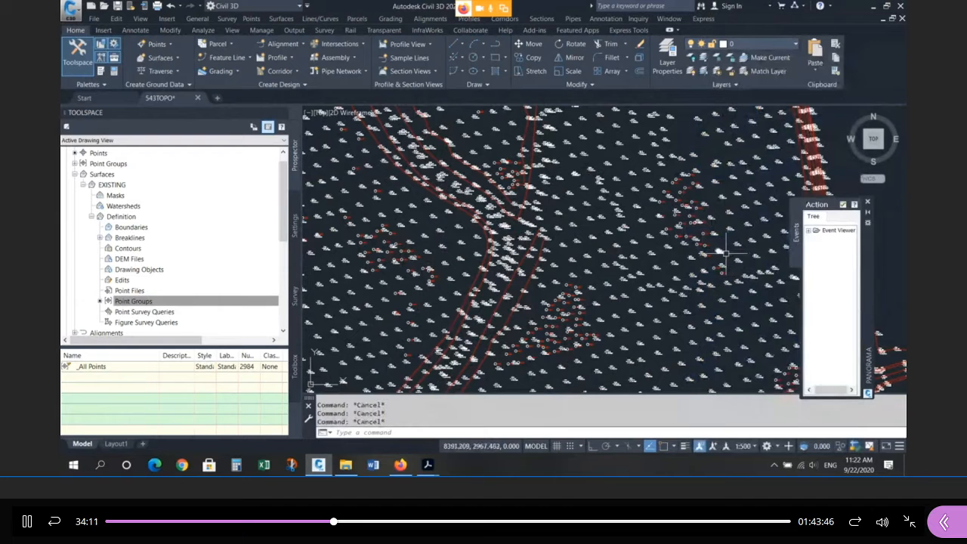
Create a new layer named T-WCOURSE from the P-WCOURSE layer in the layer manager
{"action": "key", "text": "Return"}
{"action": "scroll", "coordinate": [499, 213], "scroll_direction": "down", "scroll_amount": 5}
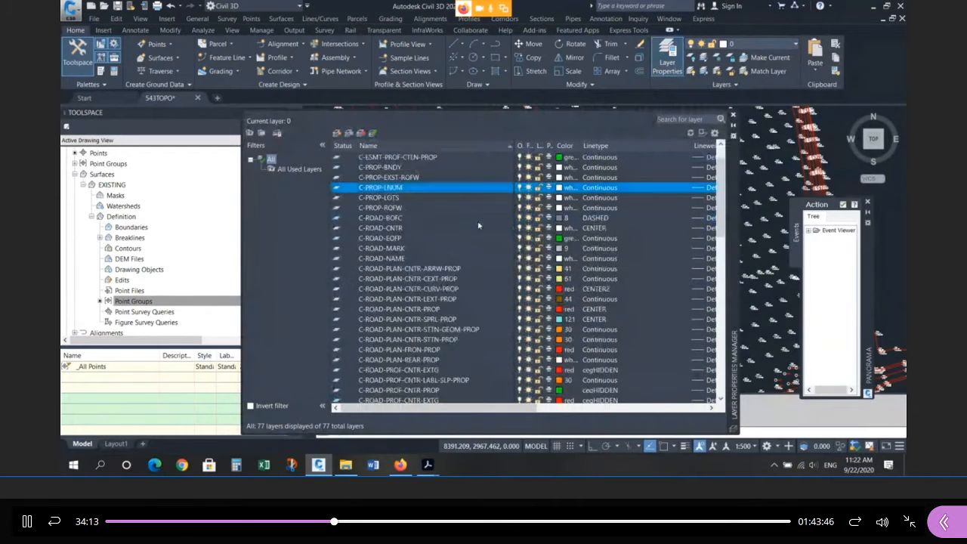
{"action": "scroll", "coordinate": [475, 247], "scroll_direction": "down", "scroll_amount": 10}
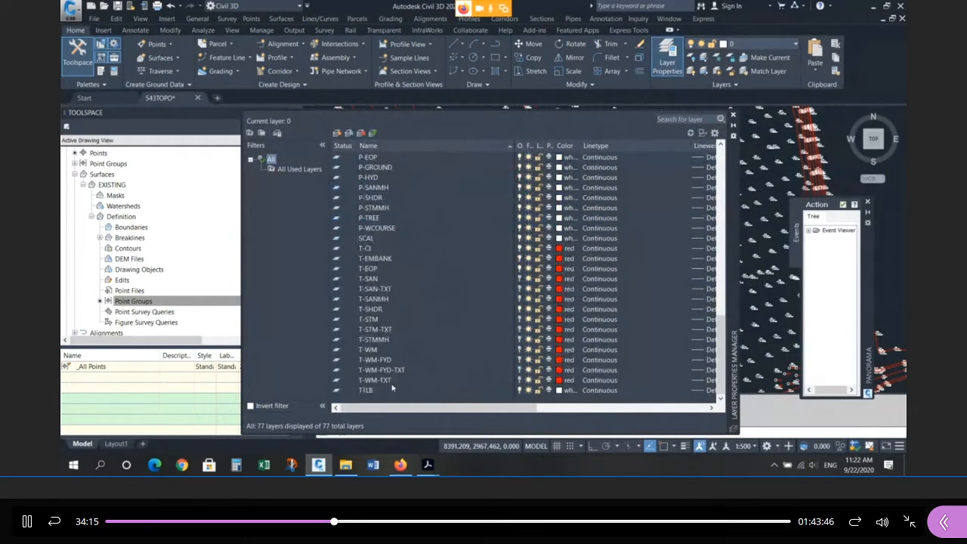
{"action": "left_click", "coordinate": [379, 229]}
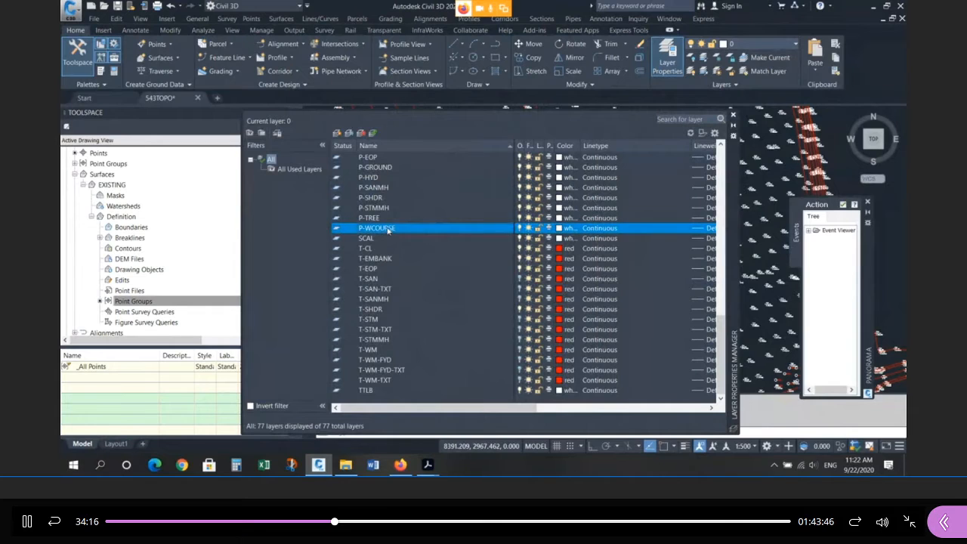
{"action": "left_click", "coordinate": [389, 230]}
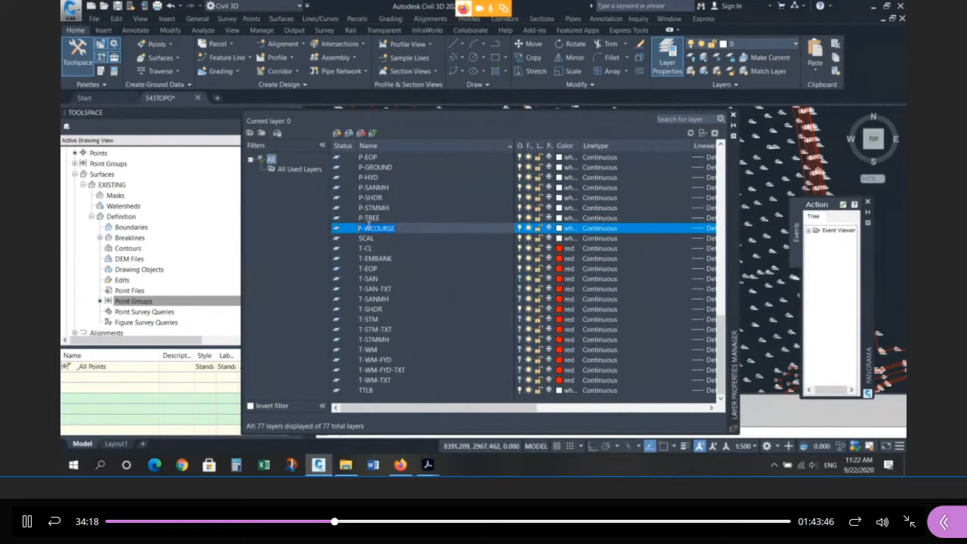
{"action": "left_click", "coordinate": [340, 134]}
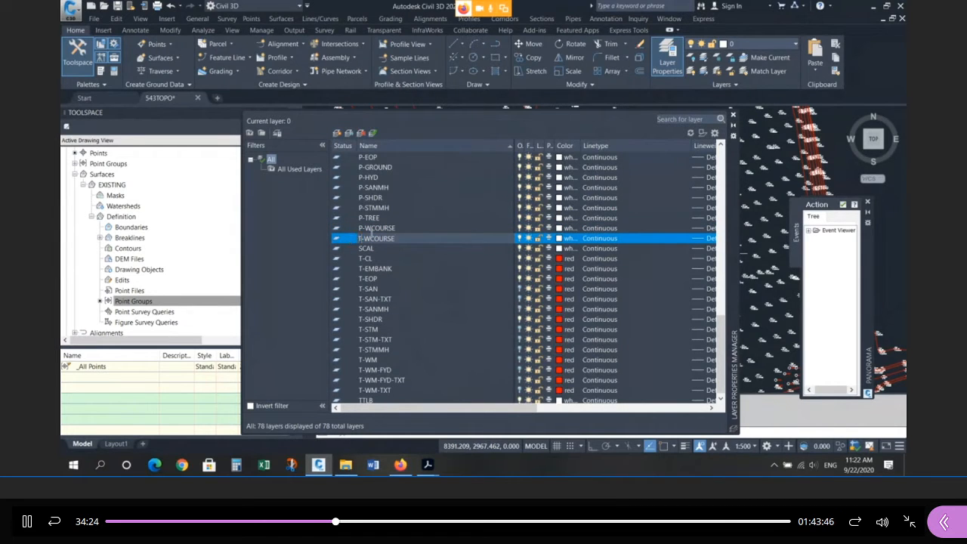
Make T-WCOURSE the current layer and set its color to magenta (6)
{"action": "double_click", "coordinate": [337, 240]}
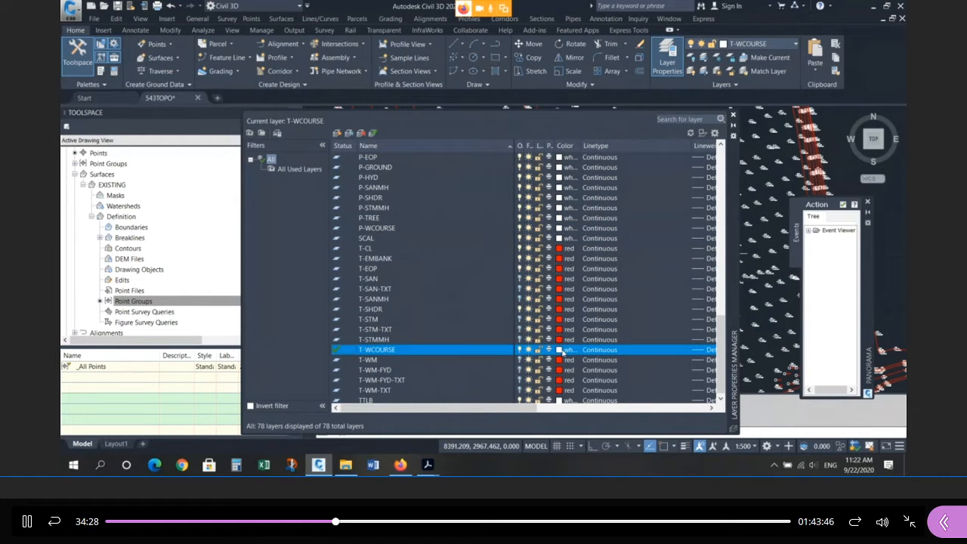
{"action": "left_click", "coordinate": [561, 349]}
{"action": "type", "text": "6"}
{"action": "key", "text": "Return"}
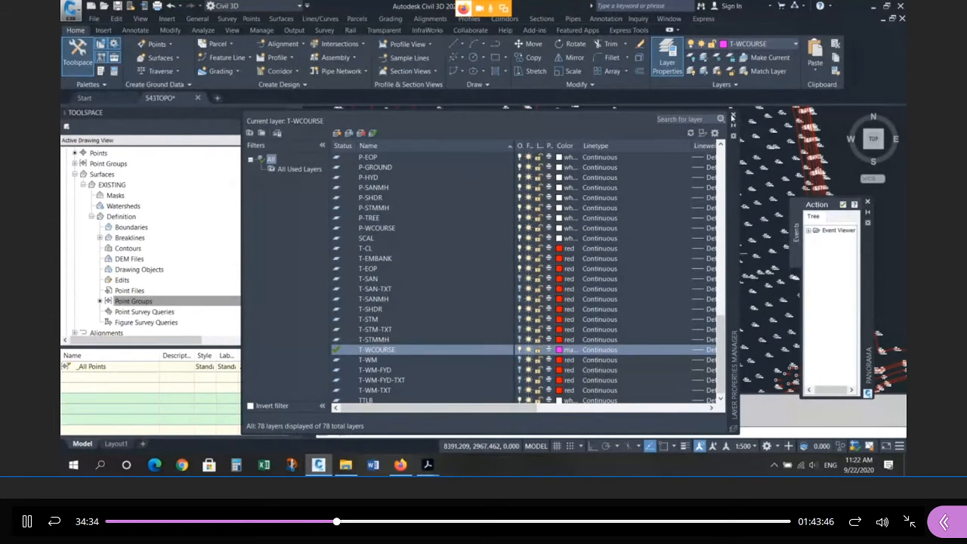
Turn off all layers except T-WCOURSE and P-WCOURSE, and close the layer manager
{"action": "left_click", "coordinate": [445, 291]}
{"action": "key", "text": "ctrl+a"}
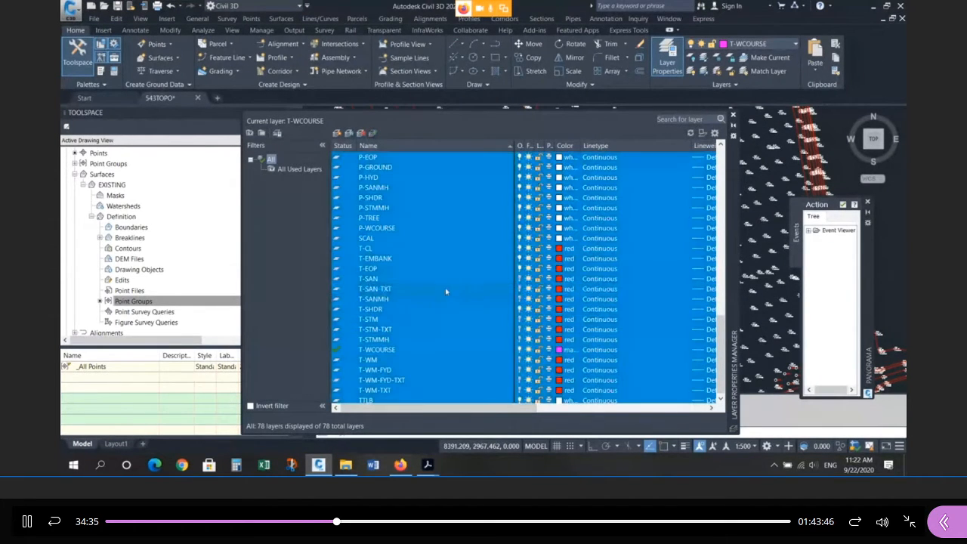
{"action": "left_click", "coordinate": [520, 204]}
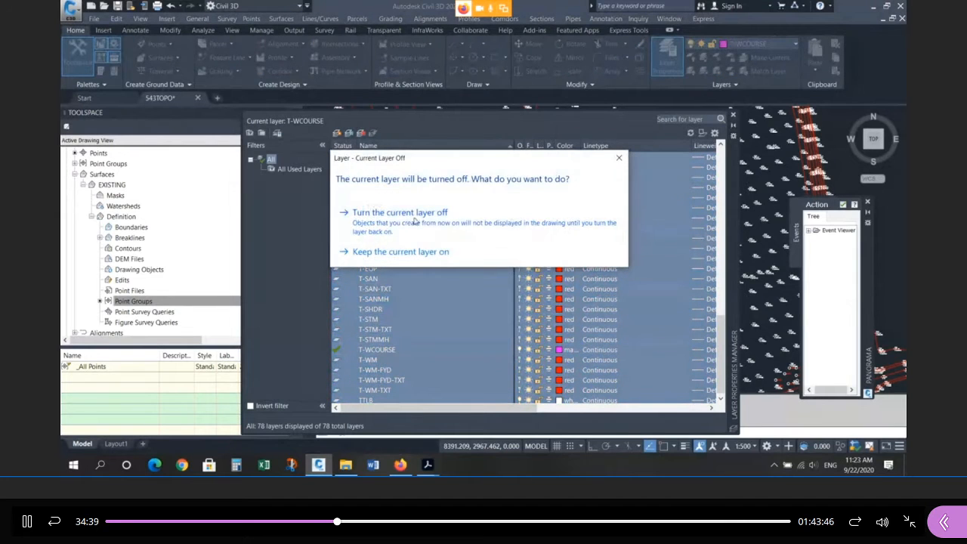
{"action": "left_click", "coordinate": [415, 222]}
{"action": "left_click", "coordinate": [382, 352]}
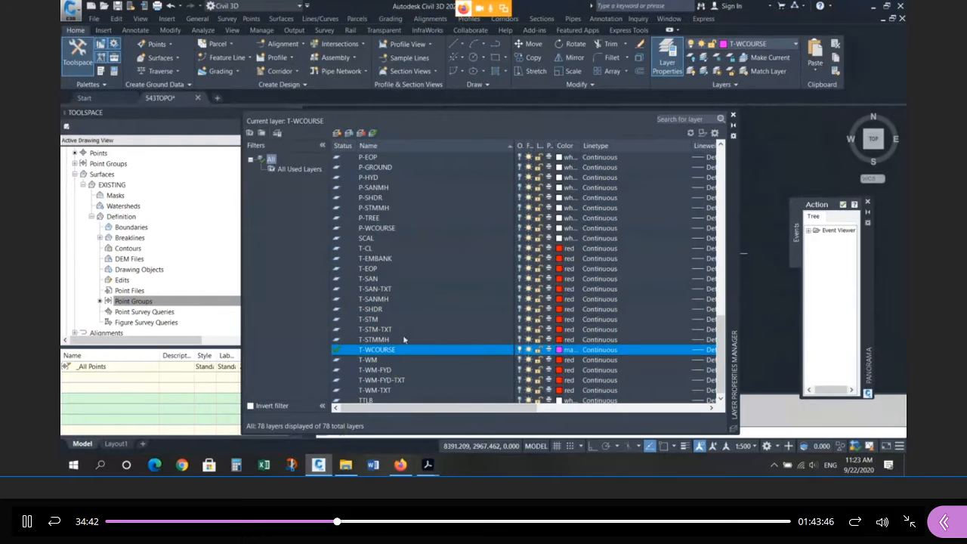
{"action": "left_click", "coordinate": [372, 229]}
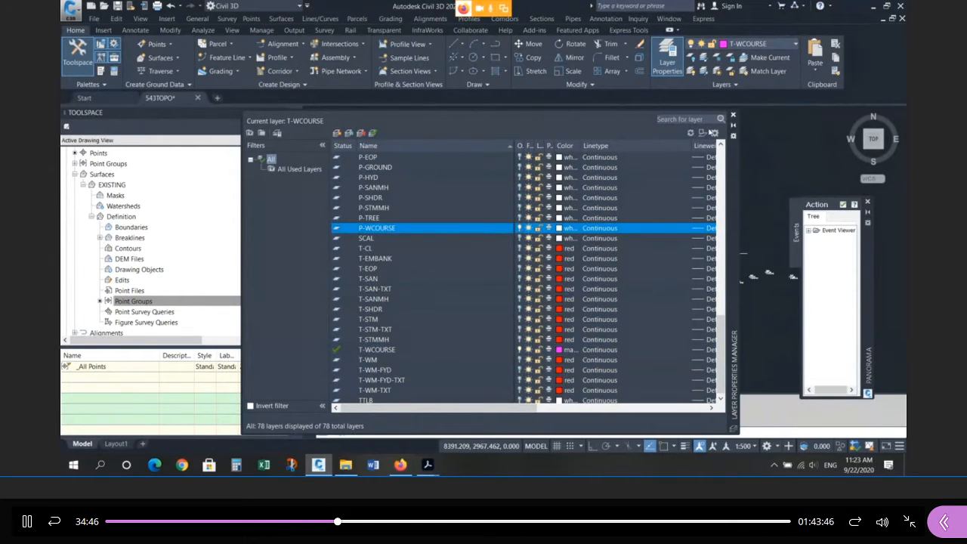
{"action": "left_click", "coordinate": [733, 117]}
Close the Panorama event viewer and inspect the watercourse points along the eastern branch
{"action": "scroll", "coordinate": [655, 146], "scroll_direction": "down", "scroll_amount": 3}
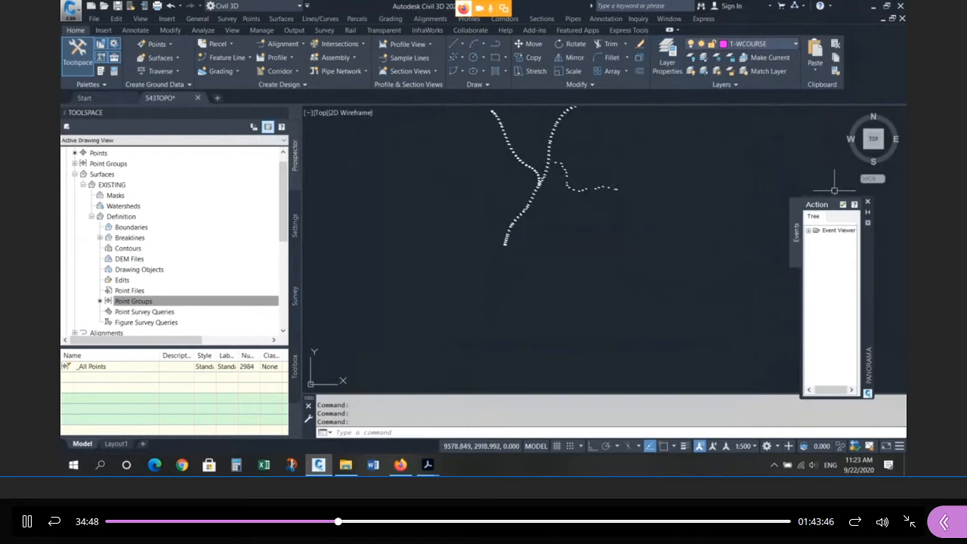
{"action": "left_click", "coordinate": [869, 203]}
{"action": "scroll", "coordinate": [611, 190], "scroll_direction": "down", "scroll_amount": 2}
{"action": "scroll", "coordinate": [615, 147], "scroll_direction": "up", "scroll_amount": 4}
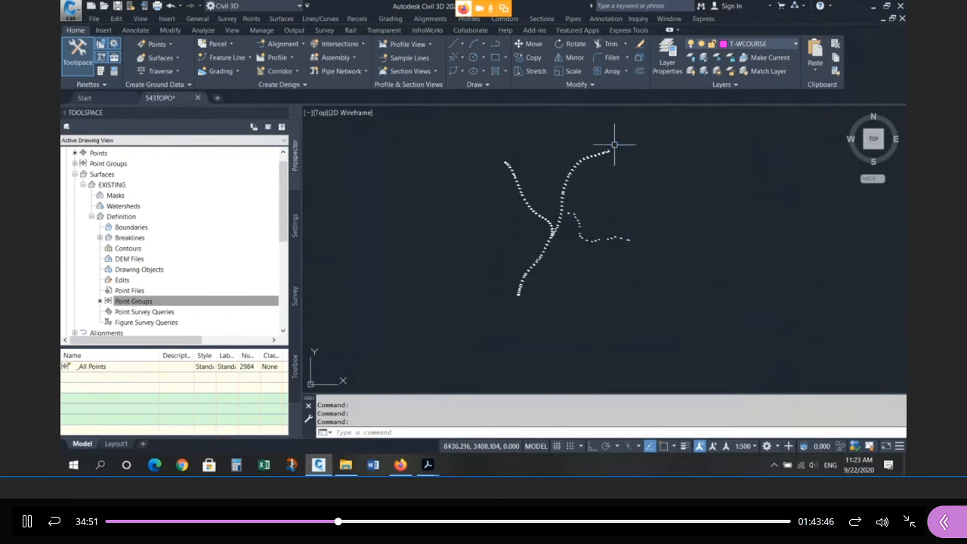
{"action": "scroll", "coordinate": [518, 189], "scroll_direction": "up", "scroll_amount": 5}
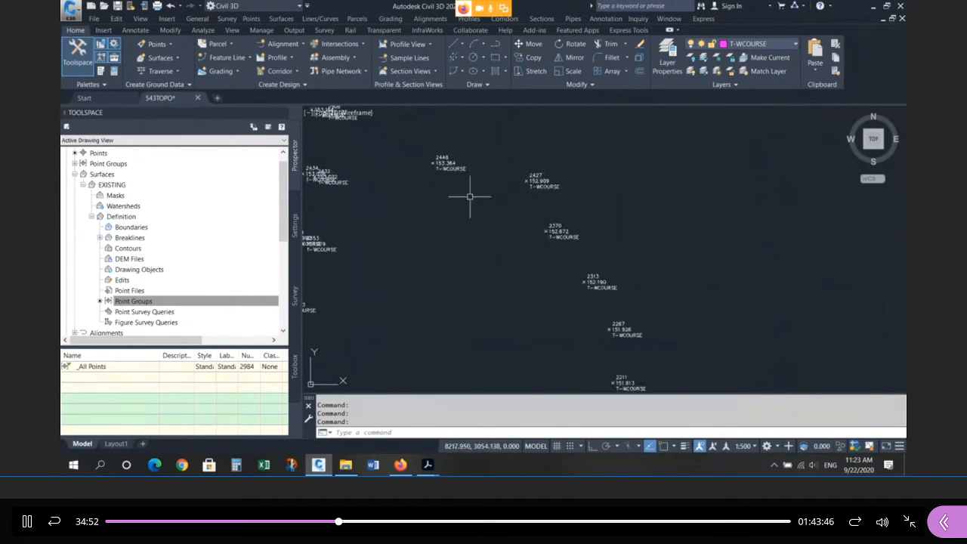
{"action": "scroll", "coordinate": [401, 192], "scroll_direction": "down", "scroll_amount": 2}
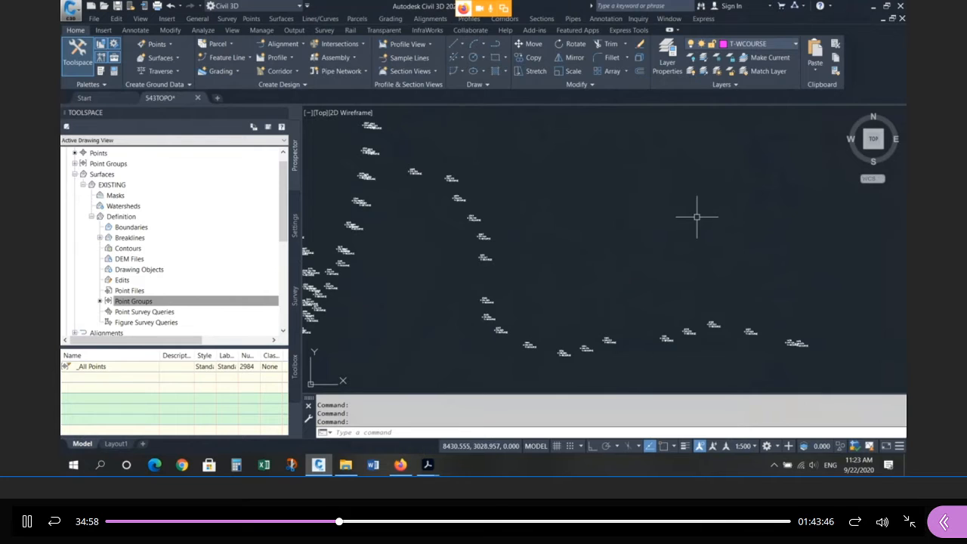
Clear all running object snaps and enable only Node in the drafting settings
{"action": "type", "text": "s"}
{"action": "key", "text": "Return"}
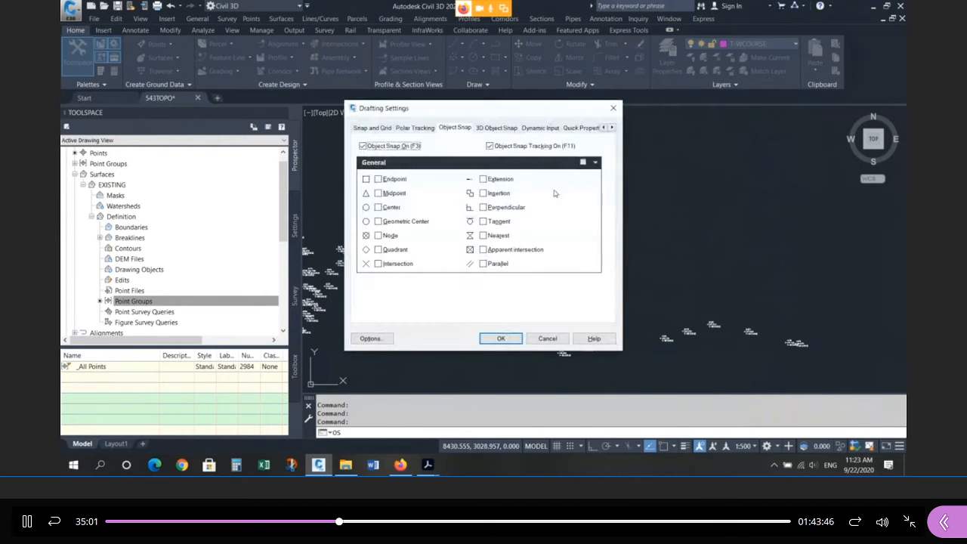
{"action": "left_click", "coordinate": [582, 164]}
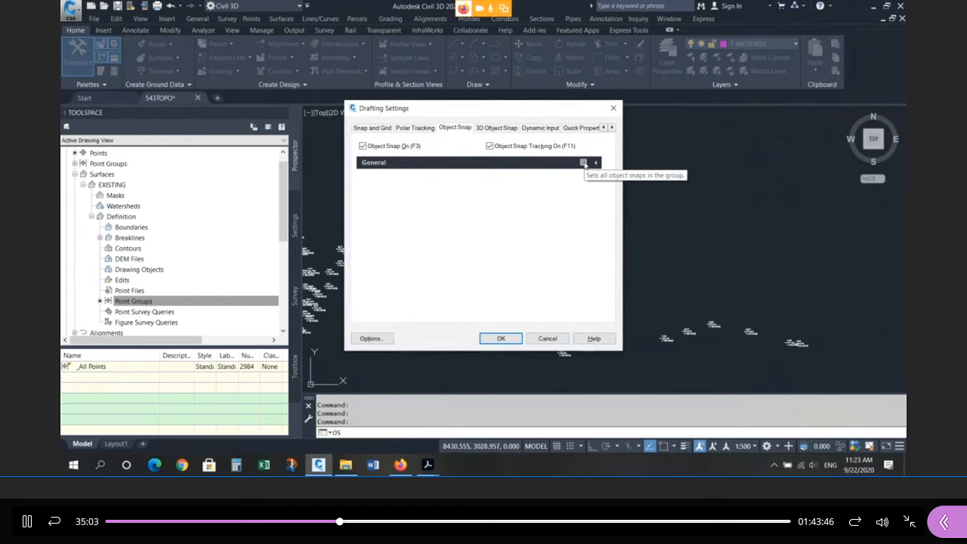
{"action": "left_click", "coordinate": [596, 163]}
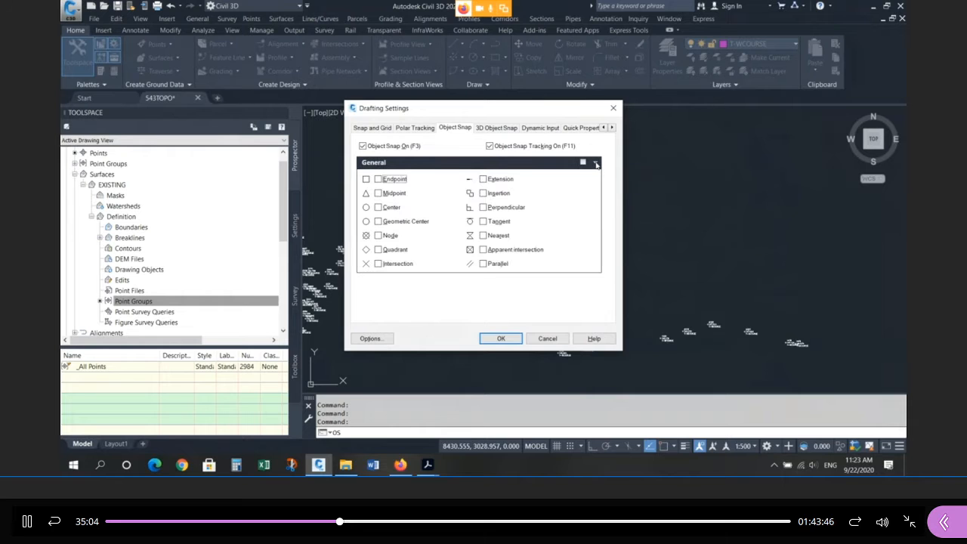
{"action": "left_click", "coordinate": [583, 164]}
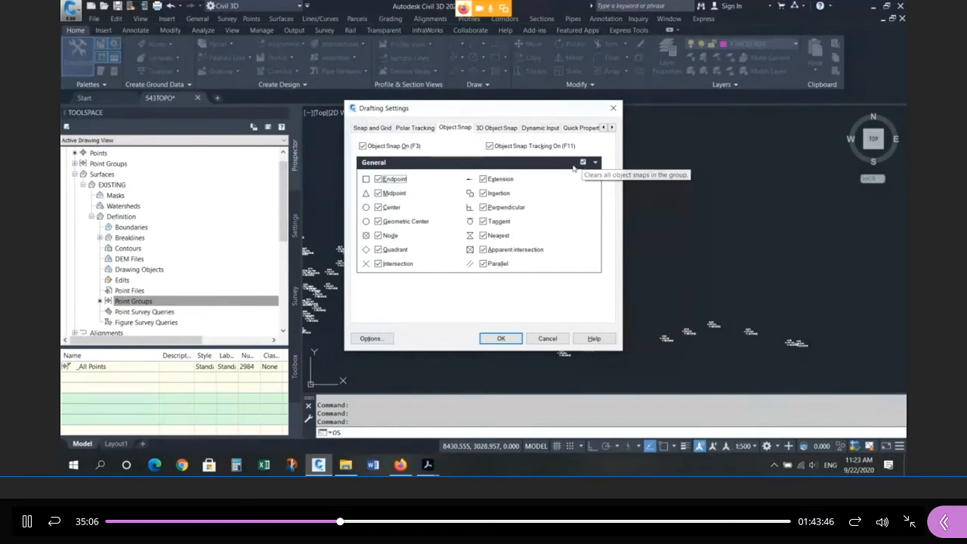
{"action": "left_click", "coordinate": [583, 164]}
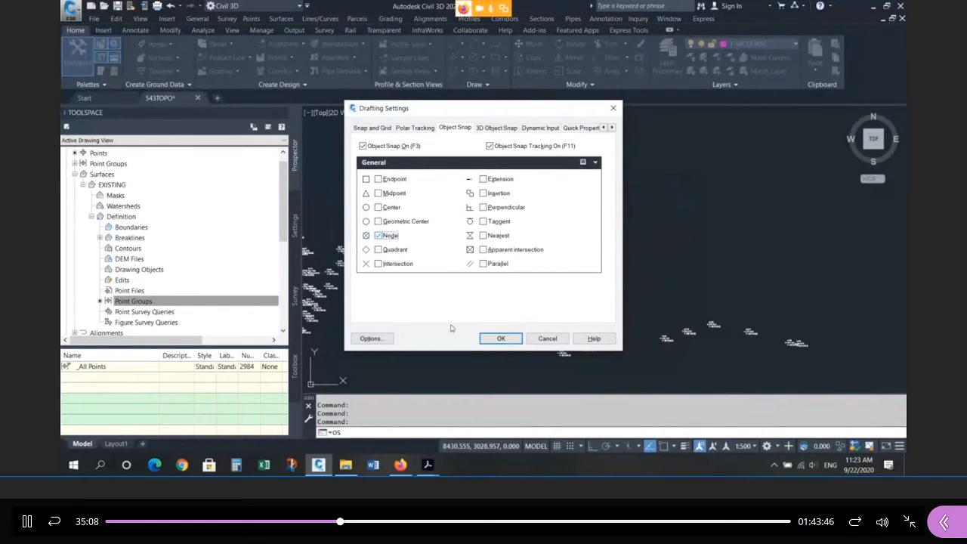
{"action": "left_click", "coordinate": [501, 339]}
Start a polyline at the eastern branch's east end, snapping to points 1975, 1978, 2007, 2029 and 2008
{"action": "type", "text": "pl"}
{"action": "key", "text": "Return"}
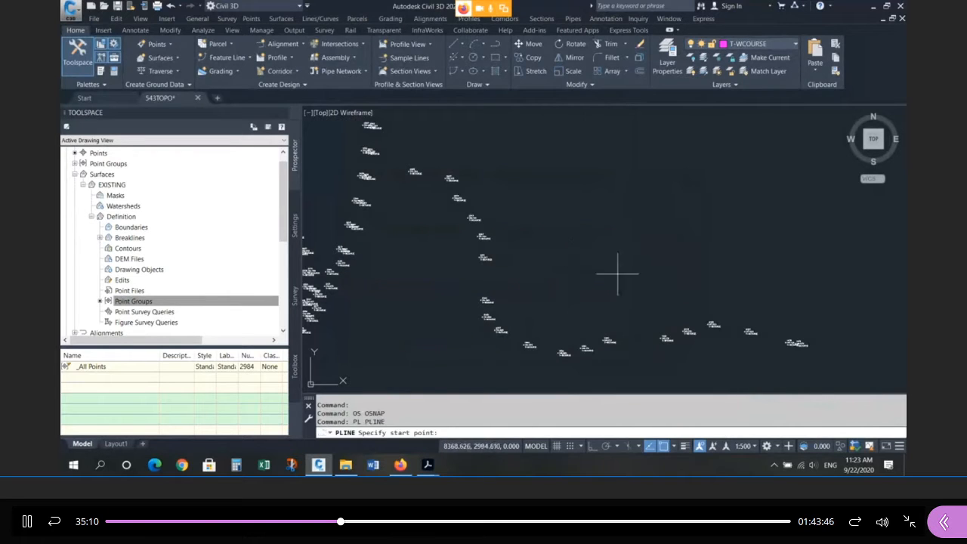
{"action": "scroll", "coordinate": [790, 351], "scroll_direction": "up", "scroll_amount": 3}
{"action": "left_click", "coordinate": [798, 316]}
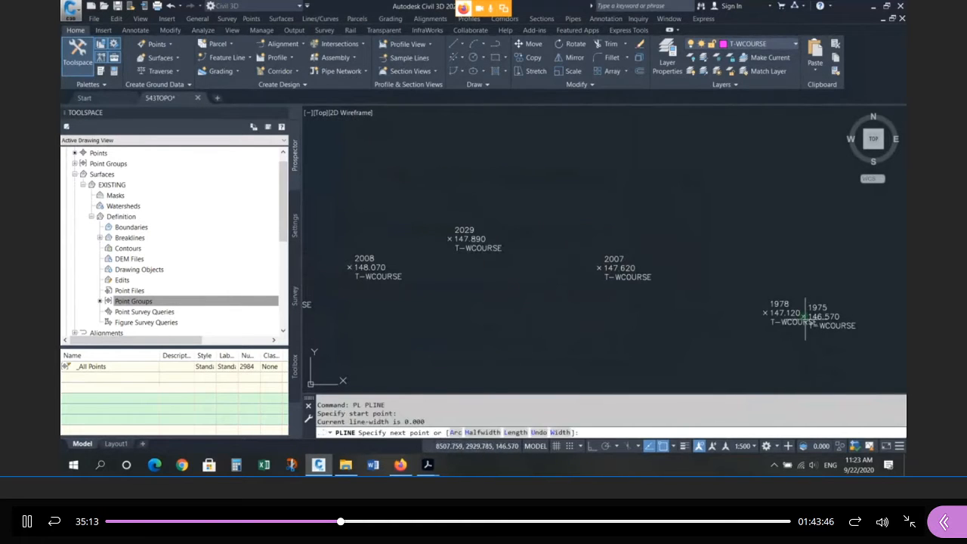
{"action": "left_click", "coordinate": [773, 313]}
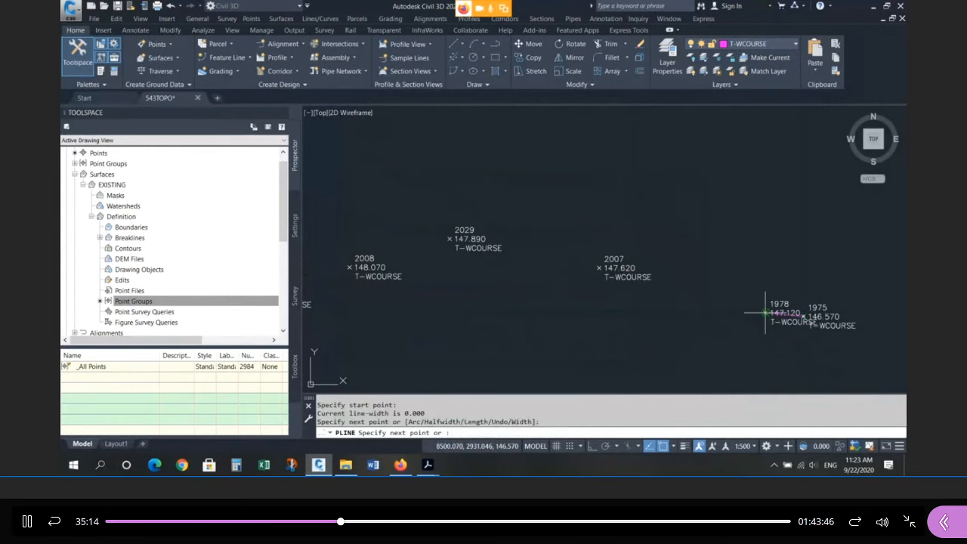
{"action": "left_click", "coordinate": [599, 269]}
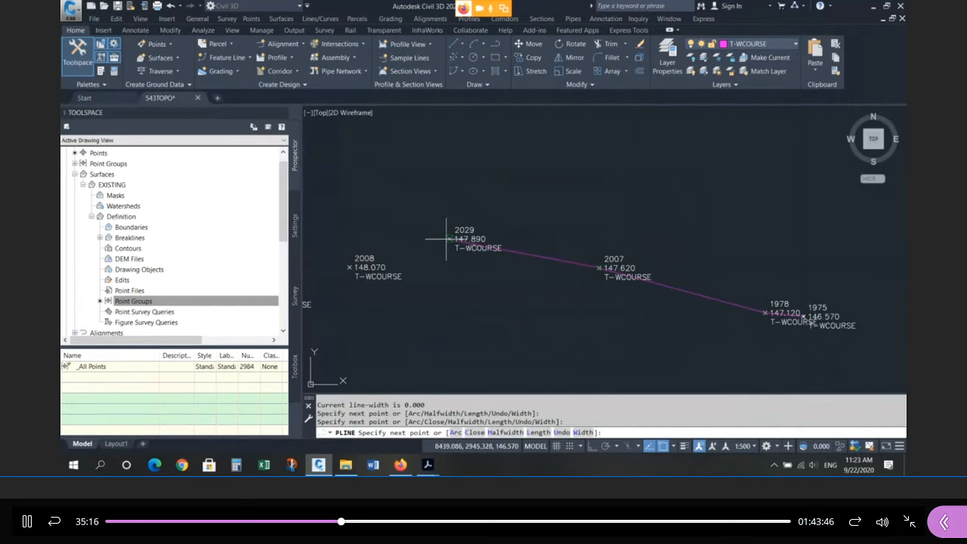
{"action": "left_click", "coordinate": [451, 239]}
{"action": "left_click", "coordinate": [349, 267]}
{"action": "scroll", "coordinate": [704, 252], "scroll_direction": "down", "scroll_amount": 2}
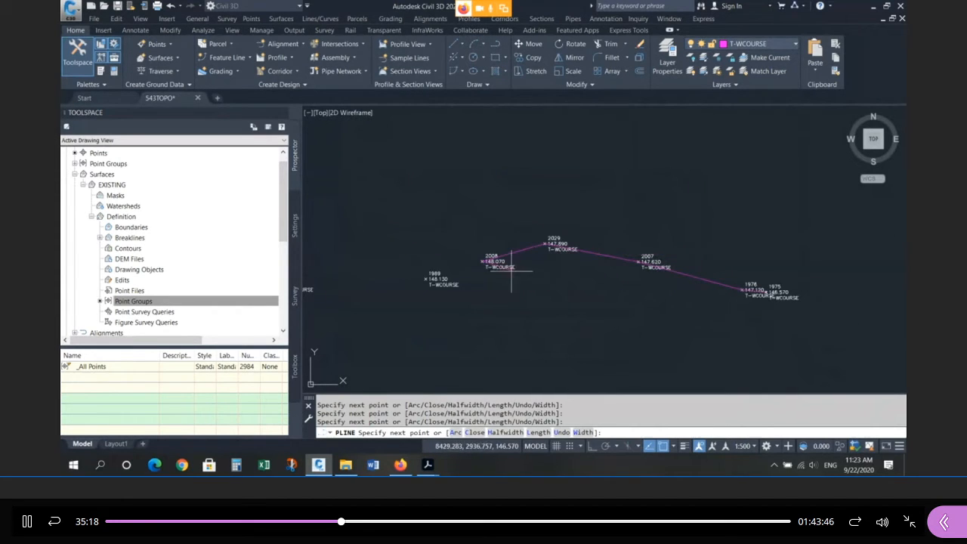
Continue the watercourse polyline westward through points 1989, 1983, 1964, 1952, 1969 and 2013
{"action": "left_click", "coordinate": [431, 276]}
{"action": "scroll", "coordinate": [804, 300], "scroll_direction": "down", "scroll_amount": 2}
{"action": "left_click", "coordinate": [483, 291]}
{"action": "left_click", "coordinate": [448, 305]}
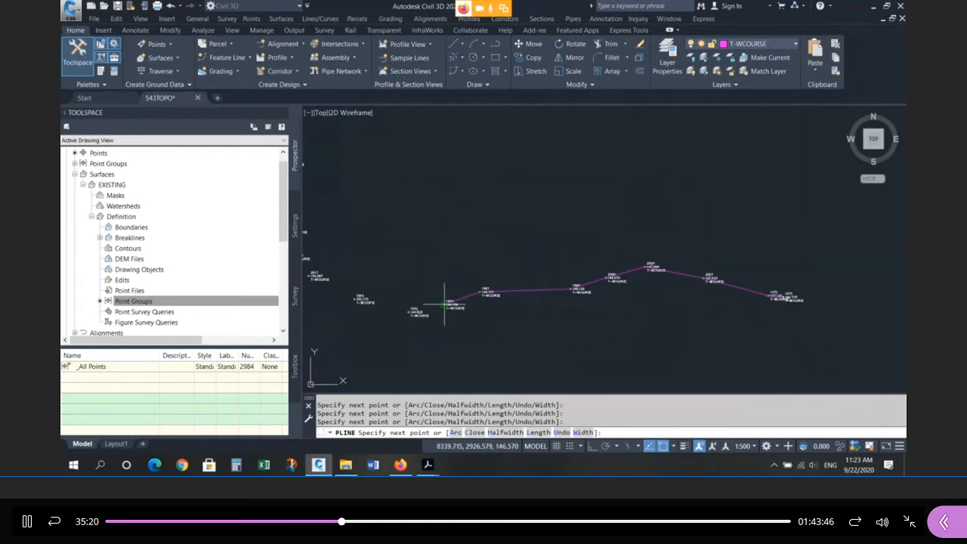
{"action": "left_click", "coordinate": [418, 313]}
{"action": "left_click", "coordinate": [361, 300]}
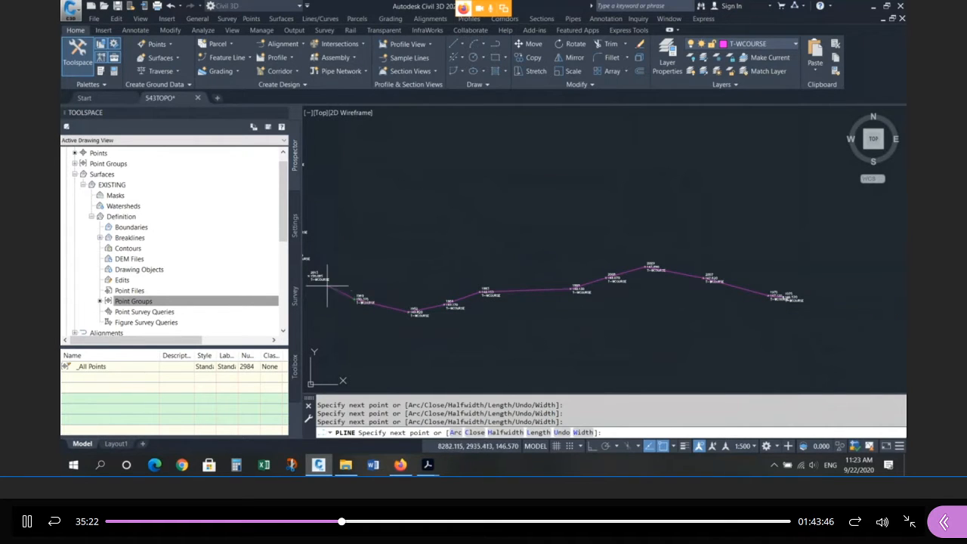
{"action": "left_click", "coordinate": [313, 278]}
Continue the watercourse polyline north through points 2050, 2094 and 2211
{"action": "scroll", "coordinate": [730, 320], "scroll_direction": "down", "scroll_amount": 2}
{"action": "scroll", "coordinate": [433, 273], "scroll_direction": "up", "scroll_amount": 4}
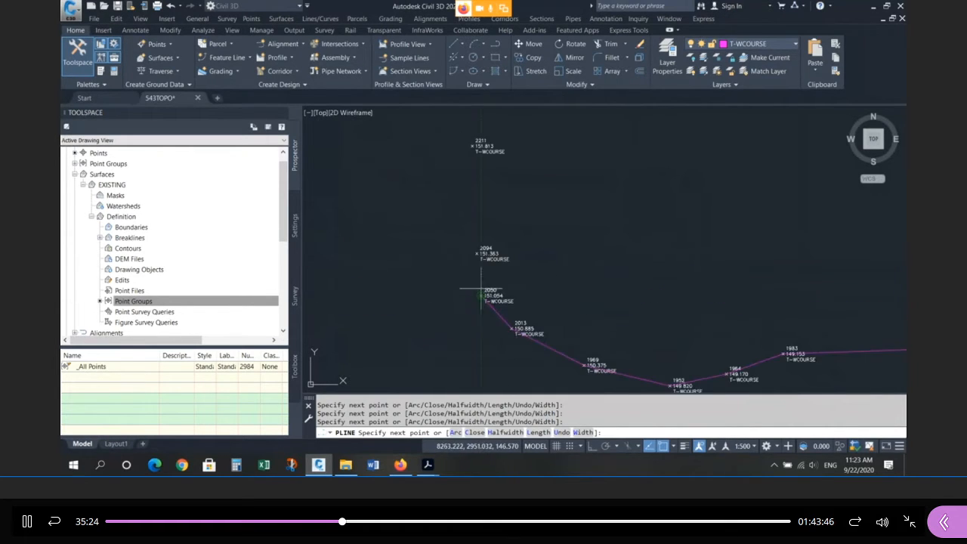
{"action": "left_click", "coordinate": [482, 295]}
{"action": "left_click", "coordinate": [481, 254]}
{"action": "left_click", "coordinate": [482, 145]}
Extend the polyline northwest from point 2267 through points 2370 and 2427, ending it at point 2448
{"action": "scroll", "coordinate": [481, 155], "scroll_direction": "down", "scroll_amount": 2}
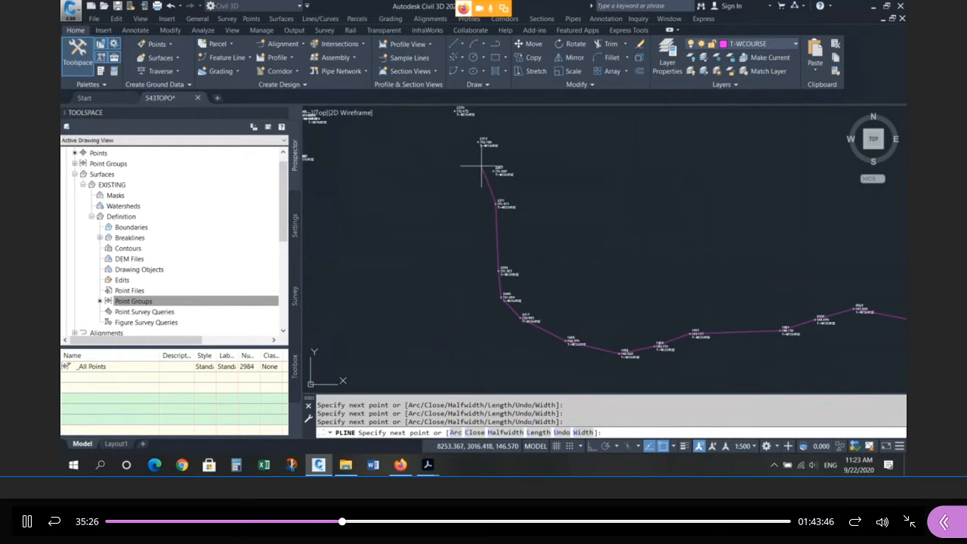
{"action": "left_click", "coordinate": [488, 146]}
{"action": "scroll", "coordinate": [492, 143], "scroll_direction": "up", "scroll_amount": 2}
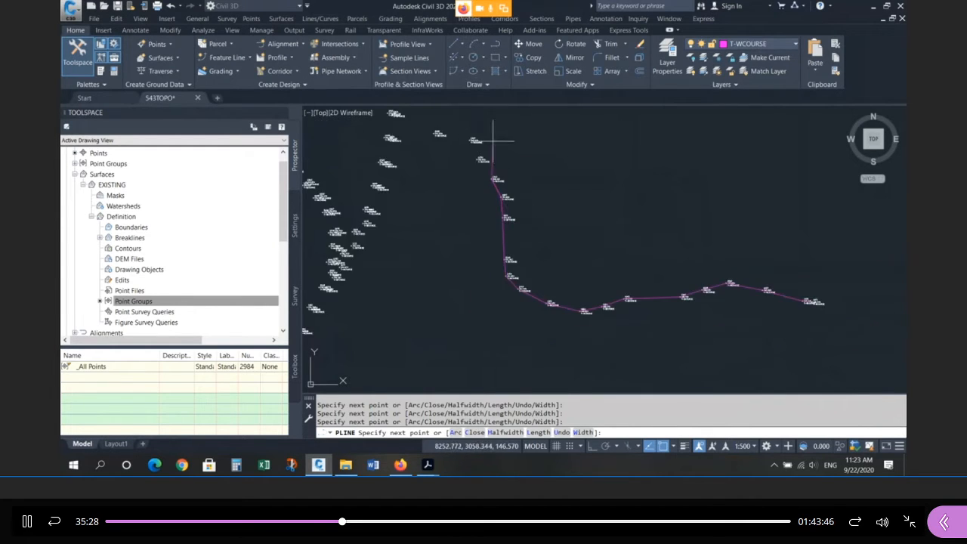
{"action": "left_click", "coordinate": [431, 138]}
{"action": "scroll", "coordinate": [521, 209], "scroll_direction": "down", "scroll_amount": 2}
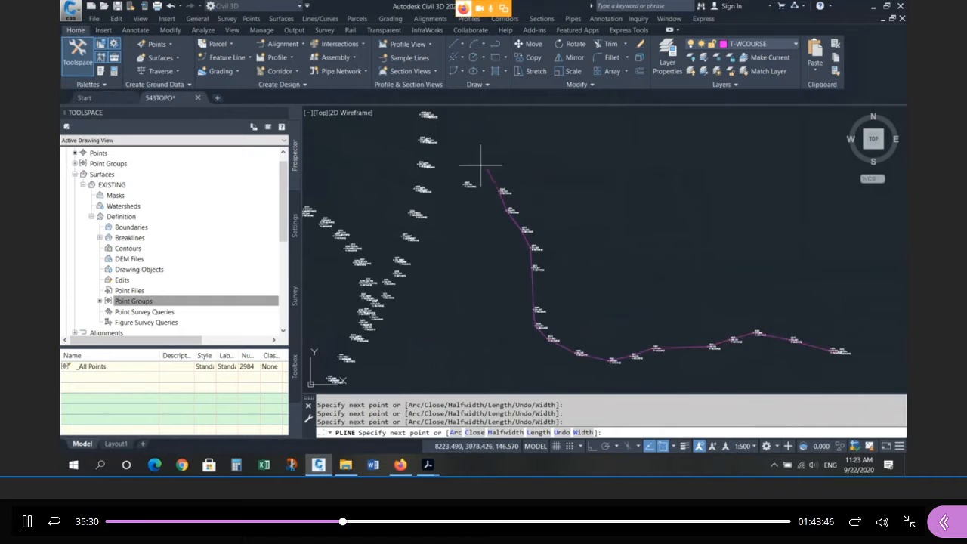
{"action": "scroll", "coordinate": [476, 165], "scroll_direction": "up", "scroll_amount": 2}
{"action": "left_click", "coordinate": [475, 219]}
{"action": "scroll", "coordinate": [452, 179], "scroll_direction": "down", "scroll_amount": 3}
{"action": "key", "text": "Return"}
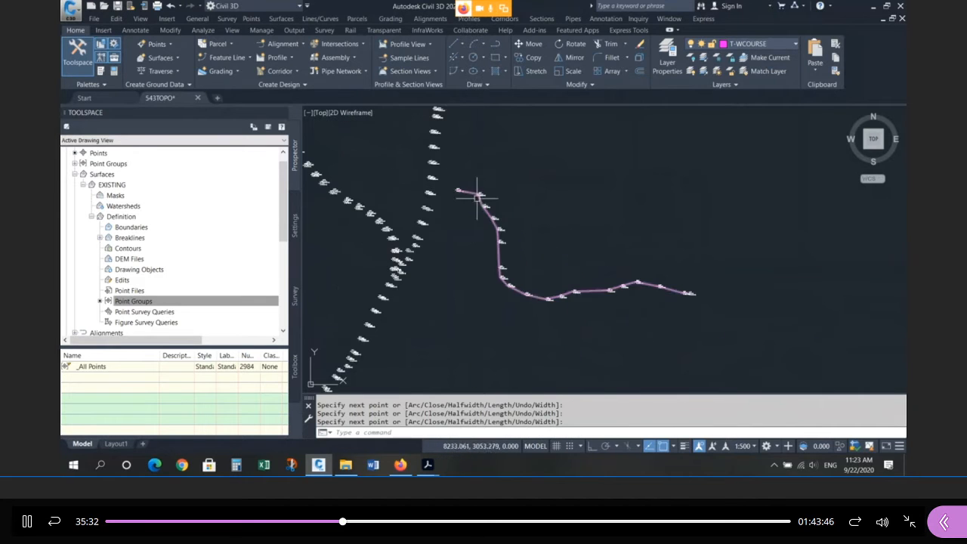
Examine the finished eastern polyline and the paired watercourse points west of its upper end
{"action": "scroll", "coordinate": [469, 195], "scroll_direction": "up", "scroll_amount": 6}
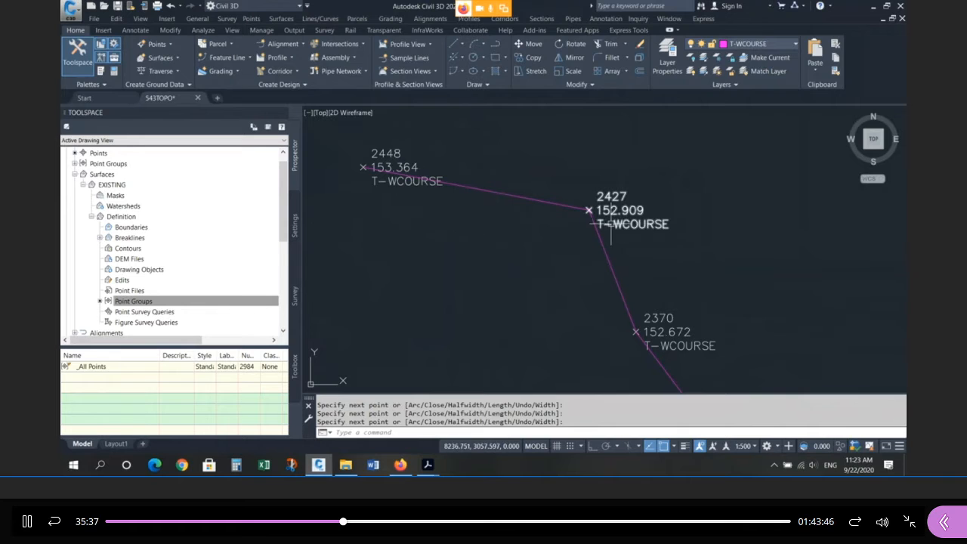
{"action": "scroll", "coordinate": [507, 161], "scroll_direction": "down", "scroll_amount": 10}
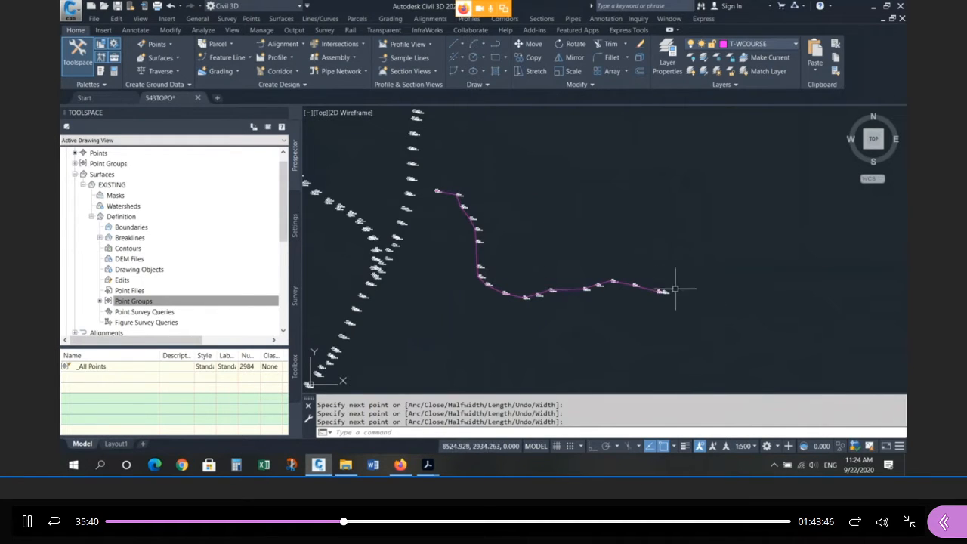
{"action": "scroll", "coordinate": [655, 275], "scroll_direction": "down", "scroll_amount": 4}
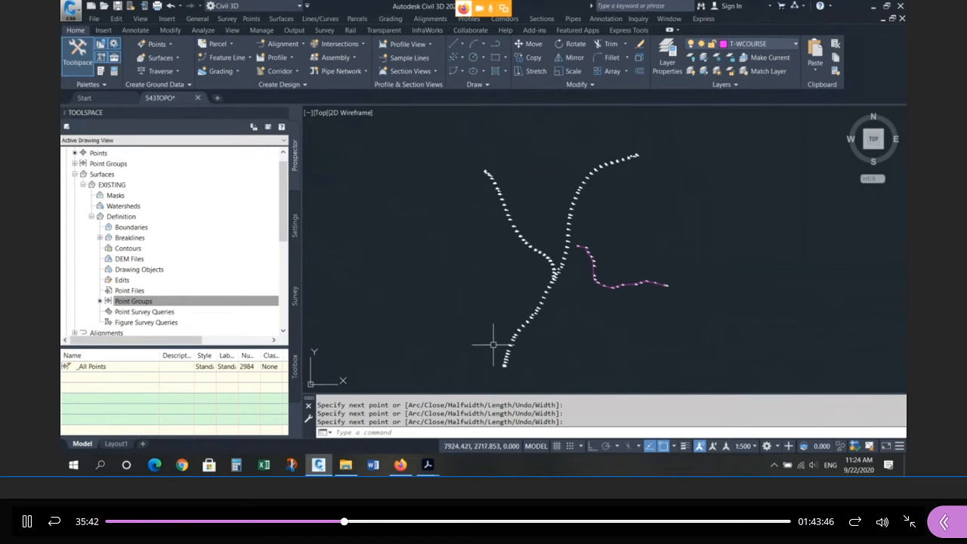
{"action": "scroll", "coordinate": [669, 266], "scroll_direction": "up", "scroll_amount": 6}
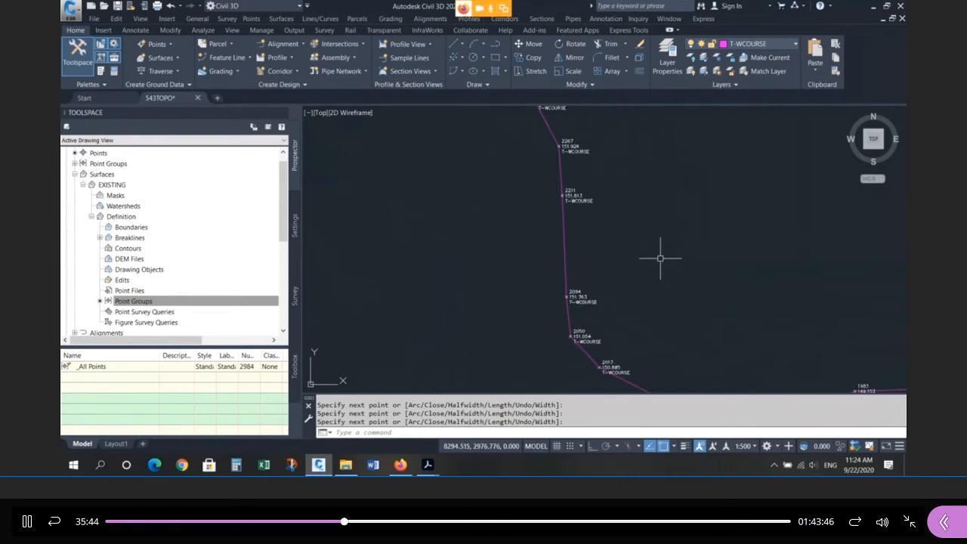
{"action": "scroll", "coordinate": [521, 213], "scroll_direction": "up", "scroll_amount": 8}
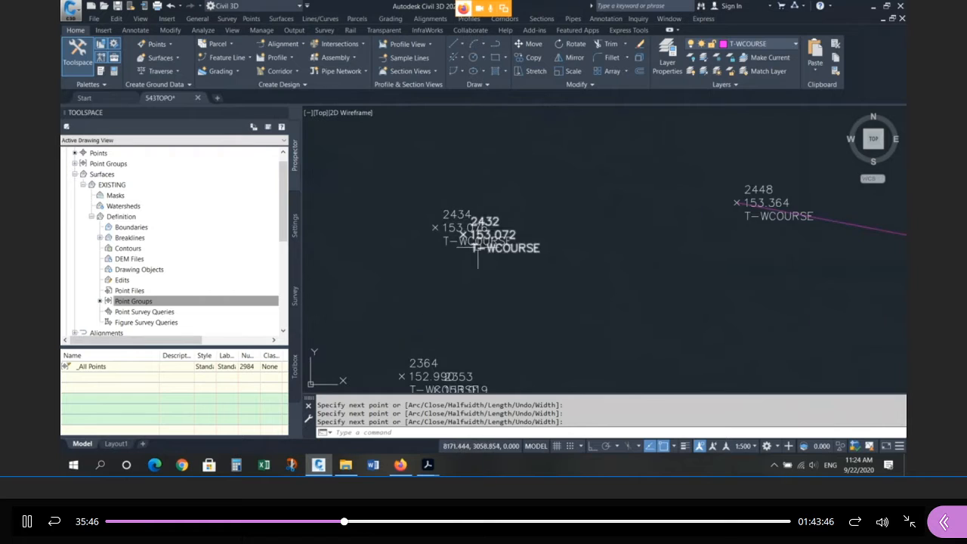
{"action": "scroll", "coordinate": [437, 200], "scroll_direction": "down", "scroll_amount": 10}
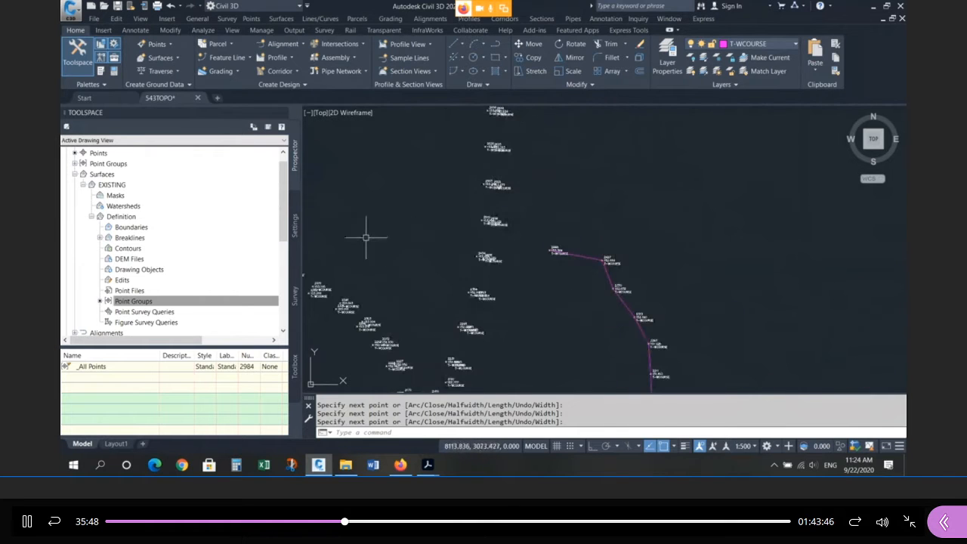
{"action": "scroll", "coordinate": [473, 218], "scroll_direction": "up", "scroll_amount": 8}
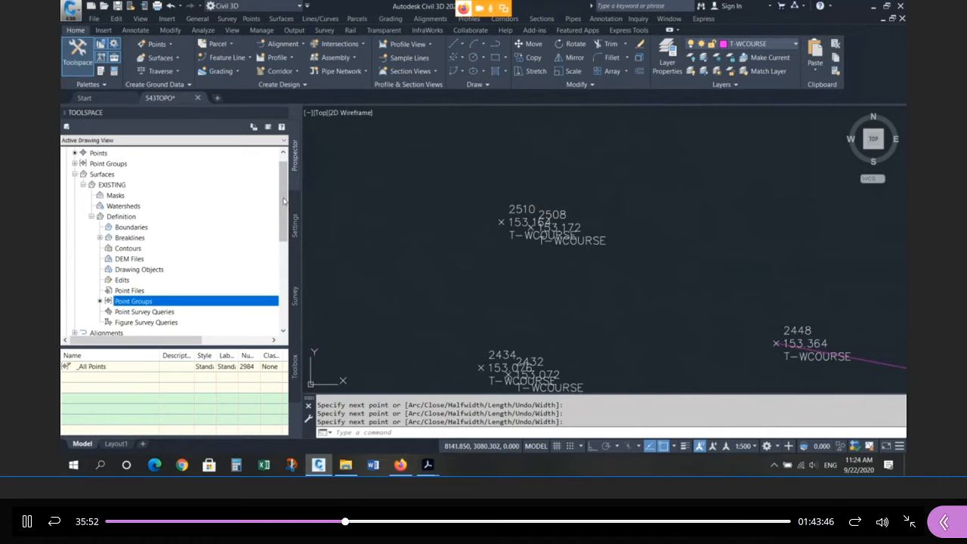
Set the point label style of the _All Points point group to <none>
{"action": "double_click", "coordinate": [82, 175]}
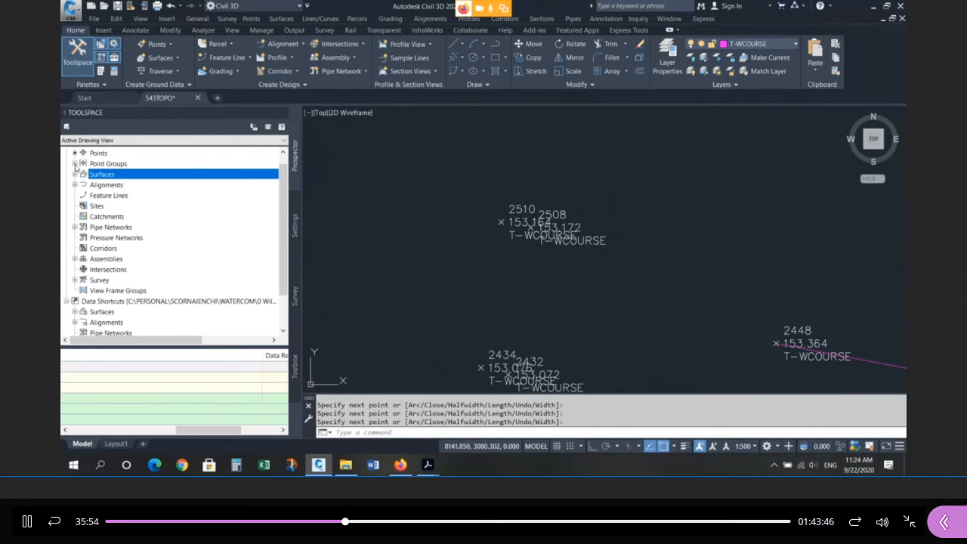
{"action": "left_click", "coordinate": [75, 164]}
{"action": "left_click", "coordinate": [108, 164]}
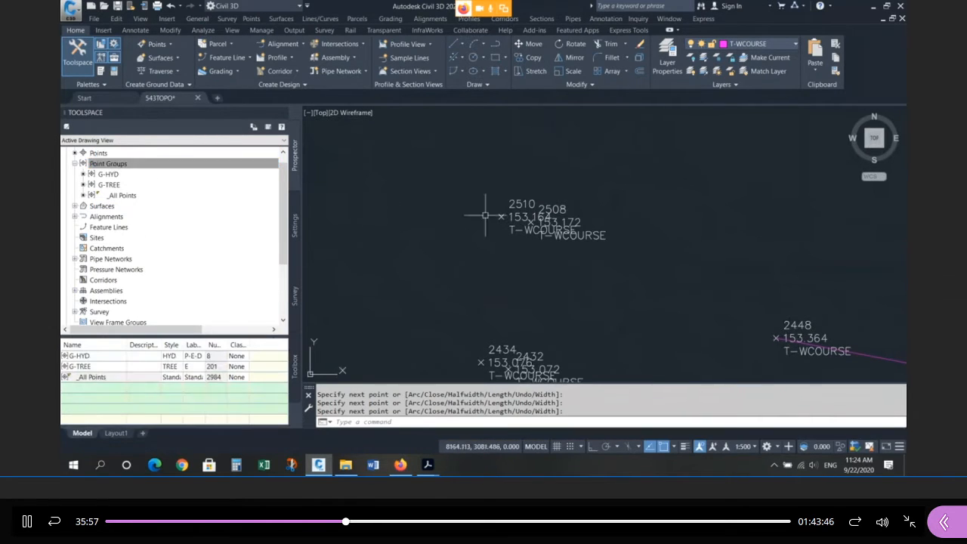
{"action": "right_click", "coordinate": [125, 196]}
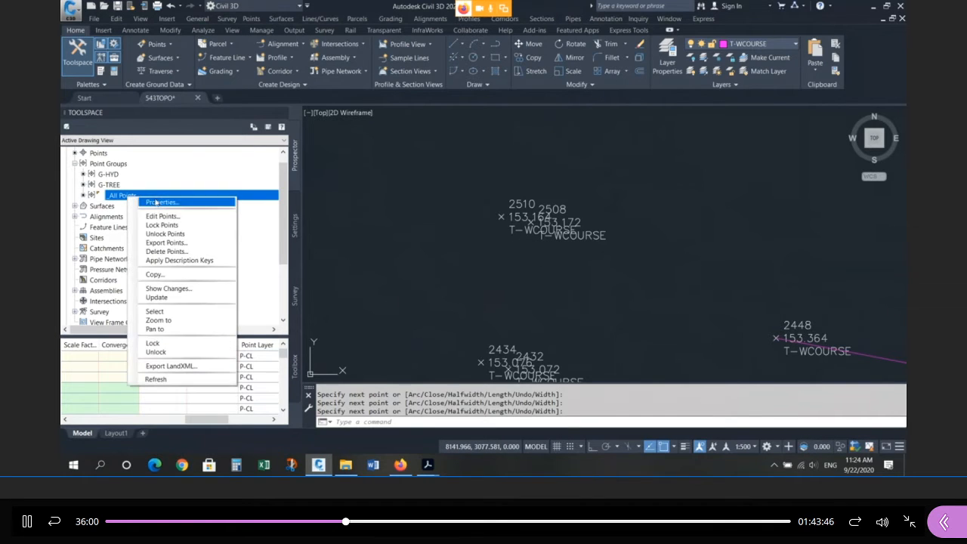
{"action": "left_click", "coordinate": [148, 202]}
{"action": "left_click", "coordinate": [408, 238]}
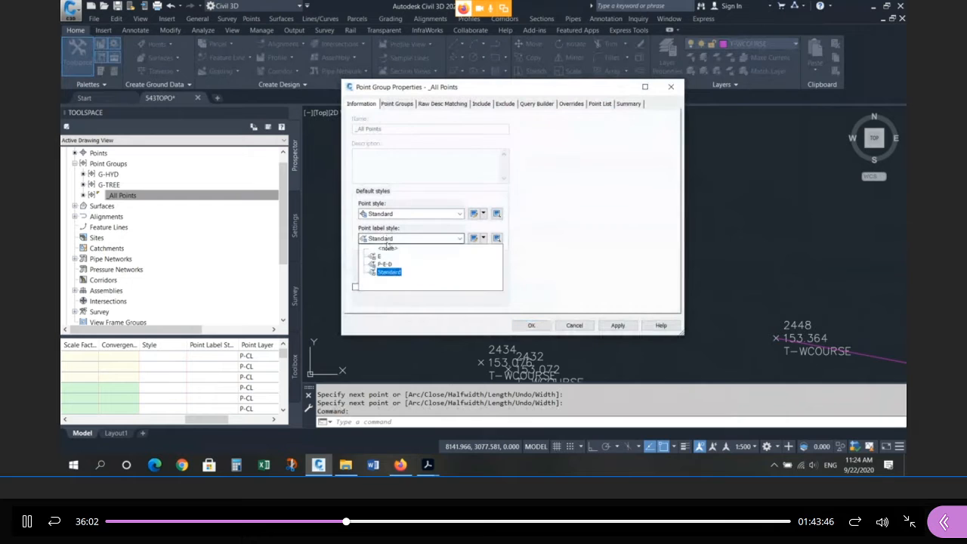
{"action": "left_click", "coordinate": [387, 248]}
{"action": "left_click", "coordinate": [529, 325]}
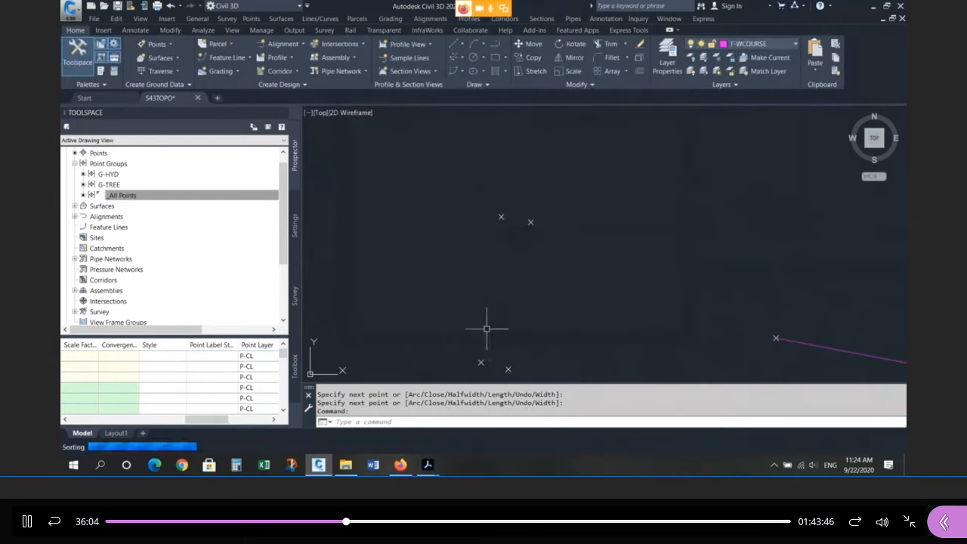
Draw a short line crossing the upper part of the eastern watercourse polyline to illustrate a cross-section
{"action": "scroll", "coordinate": [420, 214], "scroll_direction": "down", "scroll_amount": 6}
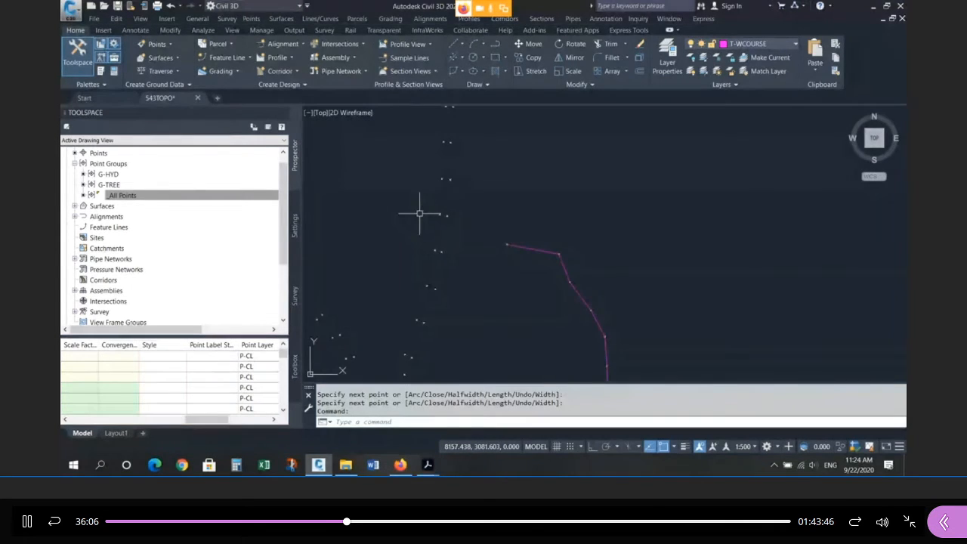
{"action": "scroll", "coordinate": [531, 241], "scroll_direction": "down", "scroll_amount": 4}
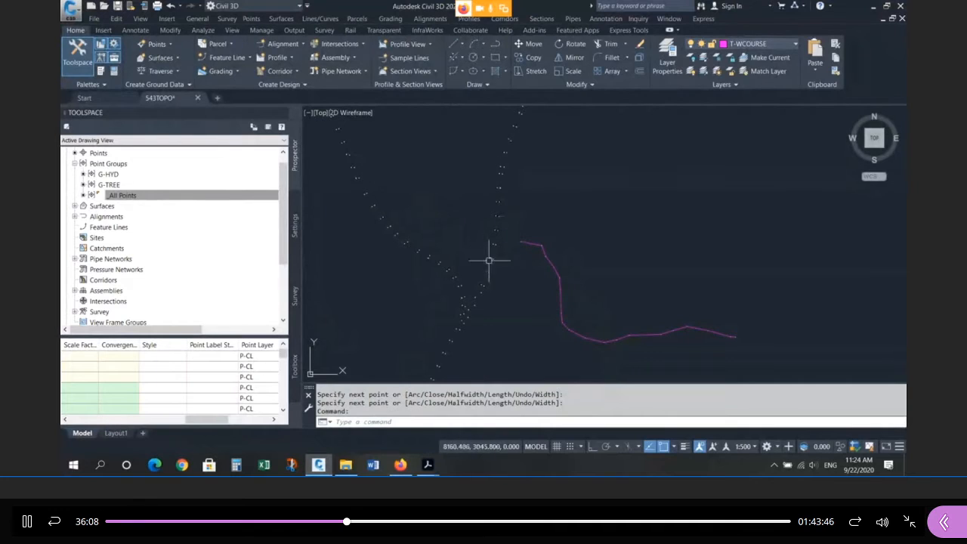
{"action": "scroll", "coordinate": [582, 268], "scroll_direction": "up", "scroll_amount": 4}
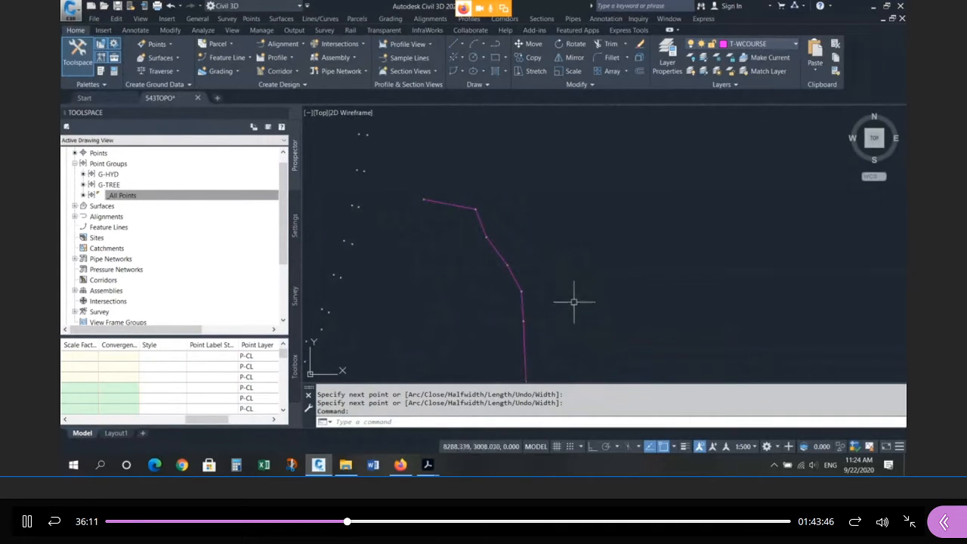
{"action": "type", "text": "l"}
{"action": "key", "text": "Return"}
{"action": "left_click", "coordinate": [483, 319]}
{"action": "left_click", "coordinate": [549, 304]}
{"action": "key", "text": "Return"}
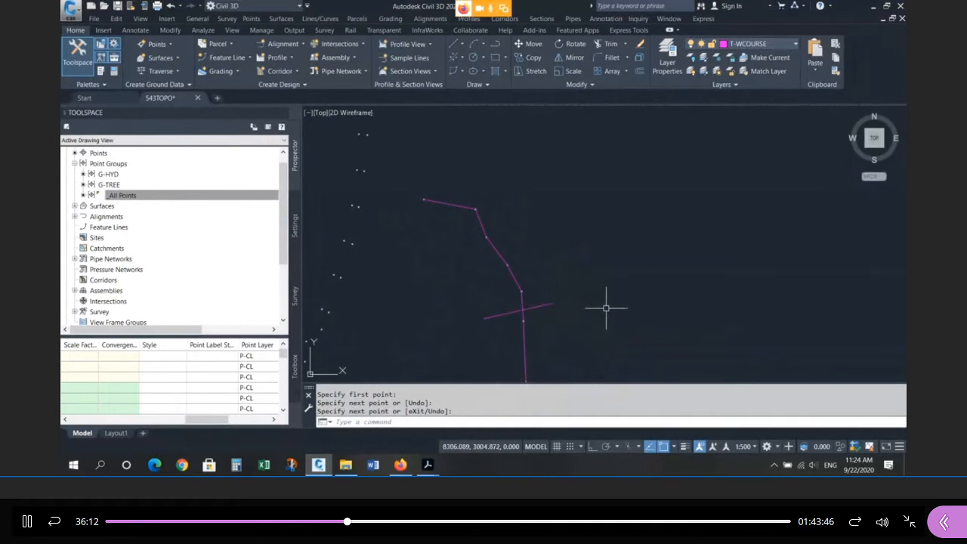
Sketch a V-shaped polyline in the empty area east of the watercourse to illustrate a ditch profile
{"action": "type", "text": "pl"}
{"action": "key", "text": "Return"}
{"action": "left_click", "coordinate": [634, 229]}
{"action": "left_click", "coordinate": [655, 260]}
{"action": "left_click", "coordinate": [668, 227]}
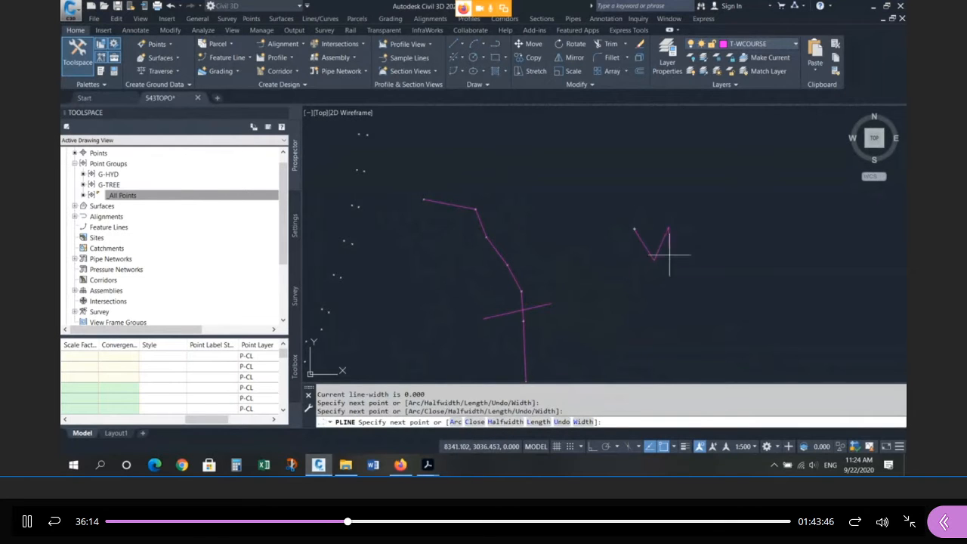
{"action": "key", "text": "Escape"}
{"action": "key", "text": "Escape"}
Sketch a short section line across the paired watercourse points and a flat-bottomed channel profile above the V shape
{"action": "key", "text": "Return"}
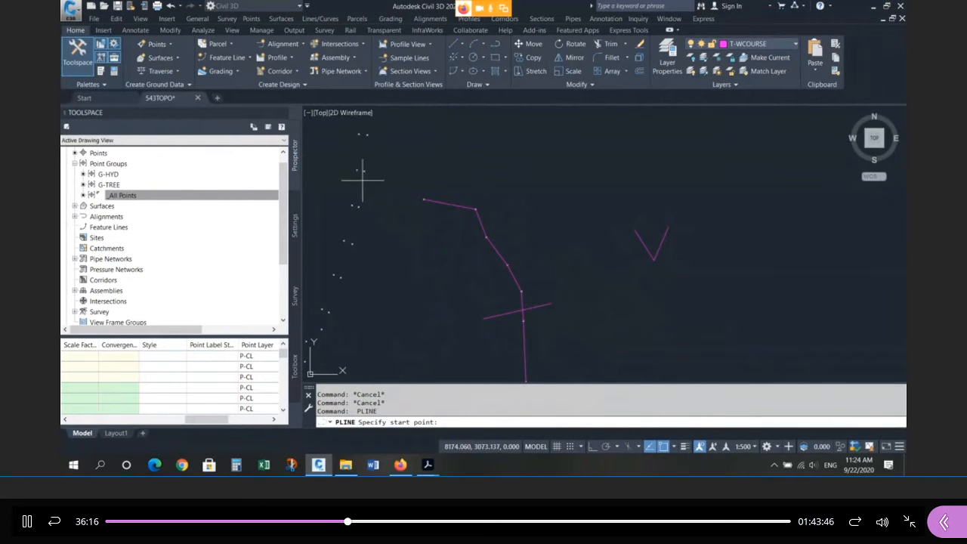
{"action": "left_click", "coordinate": [330, 149]}
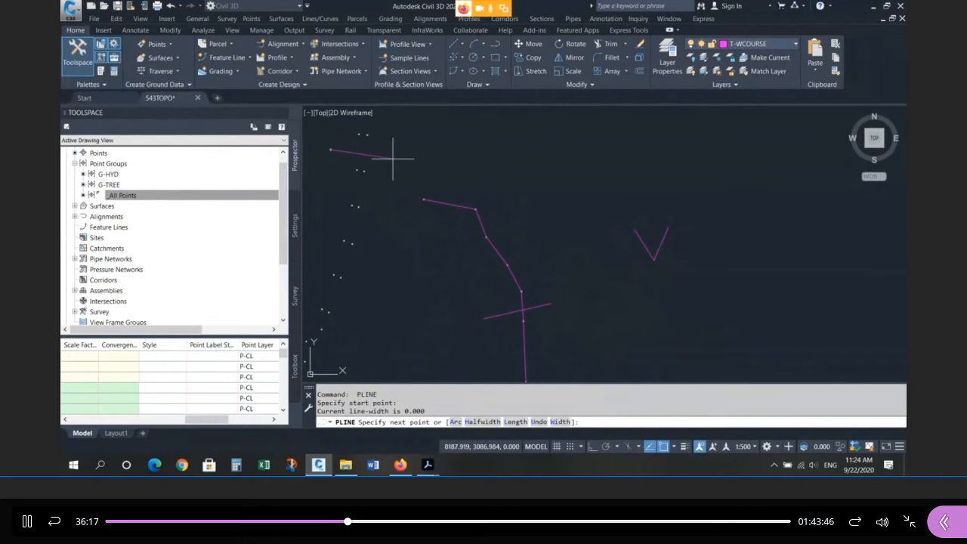
{"action": "left_click", "coordinate": [620, 174]}
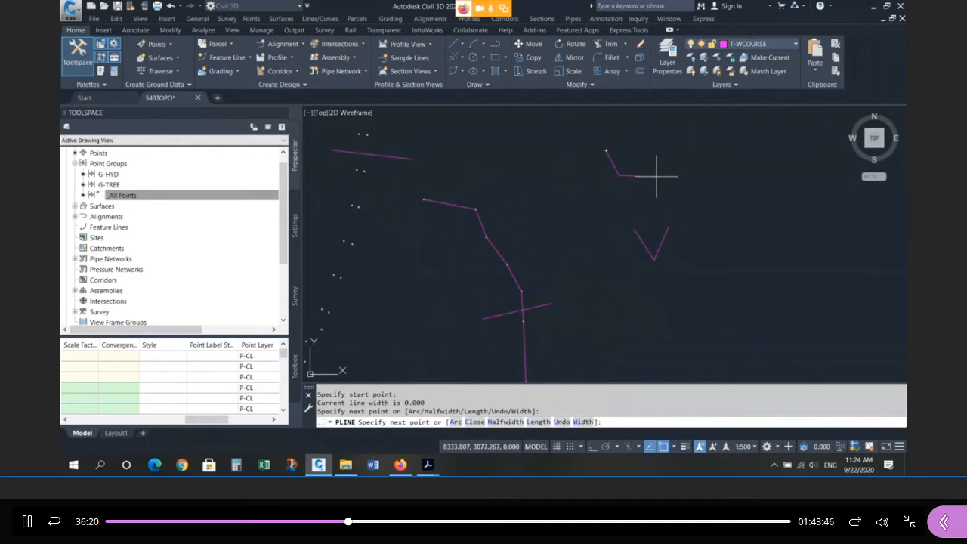
{"action": "left_click", "coordinate": [656, 176]}
{"action": "left_click", "coordinate": [677, 151]}
{"action": "key", "text": "Return"}
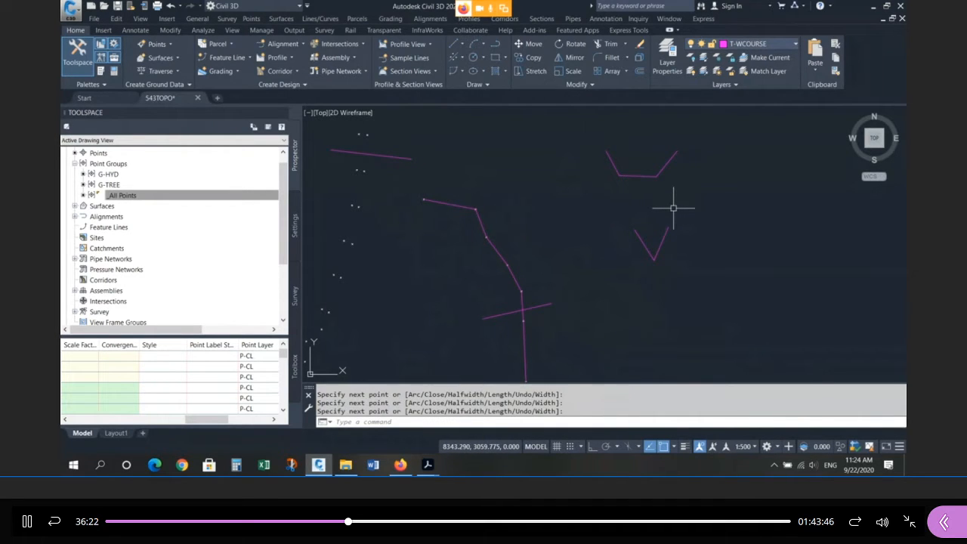
Erase the V-shaped ditch profile and the short section line across the paired watercourse points
{"action": "key", "text": "Escape"}
{"action": "left_click", "coordinate": [515, 276]}
{"action": "key", "text": "Escape"}
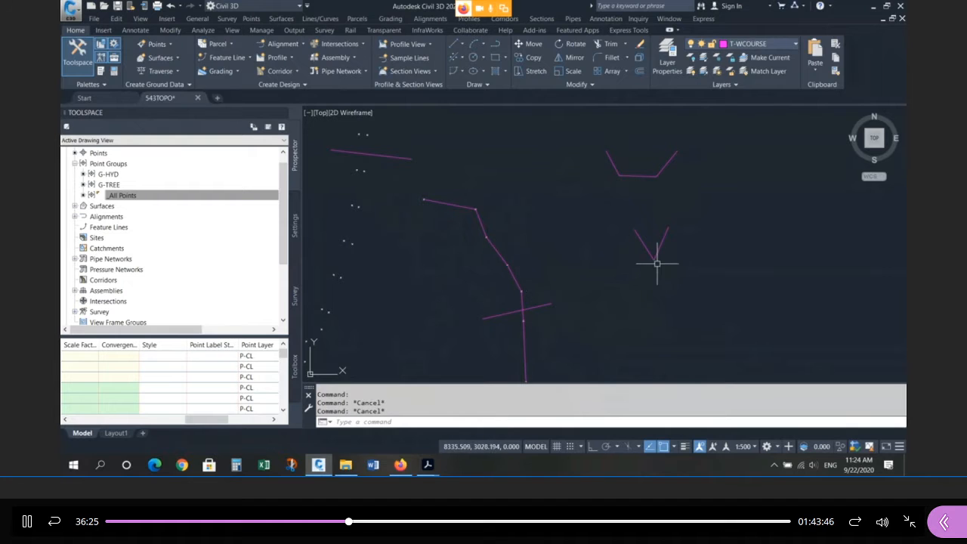
{"action": "left_click", "coordinate": [639, 254]}
{"action": "left_click", "coordinate": [668, 260]}
{"action": "type", "text": "e"}
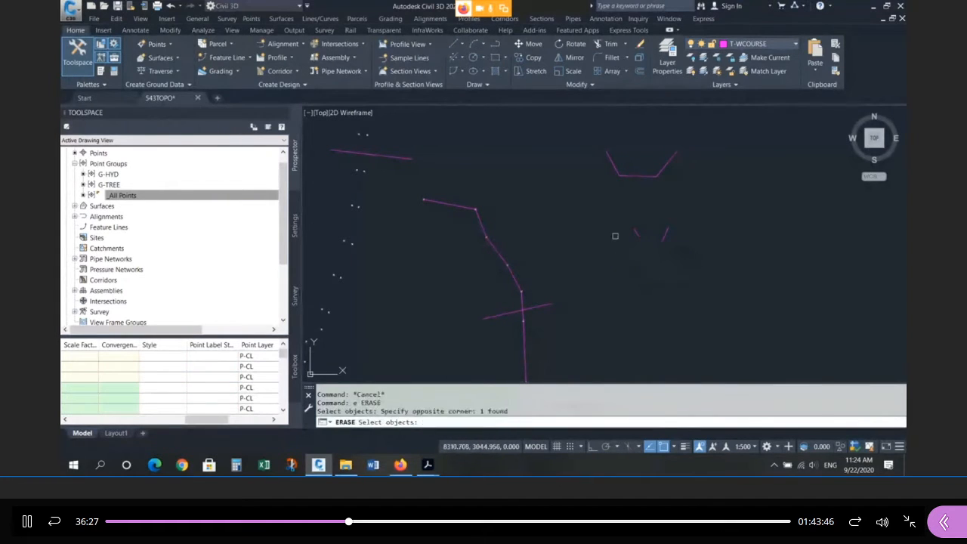
{"action": "key", "text": "Return"}
{"action": "key", "text": "Return"}
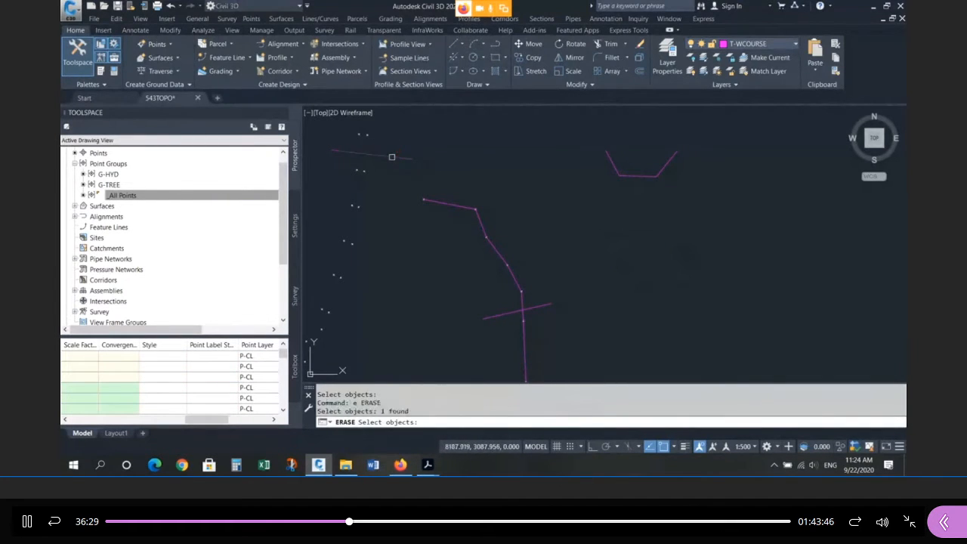
Draw a polyline through the upper four points of the eastern row in the paired watercourse points
{"action": "type", "text": "pl"}
{"action": "key", "text": "Return"}
{"action": "left_click", "coordinate": [368, 135]}
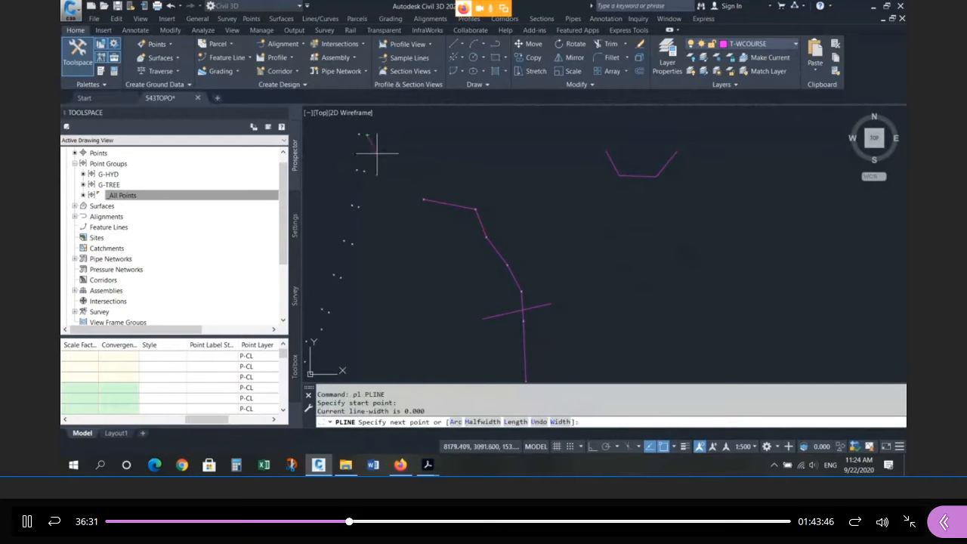
{"action": "left_click", "coordinate": [363, 170]}
{"action": "left_click", "coordinate": [359, 205]}
{"action": "left_click", "coordinate": [352, 244]}
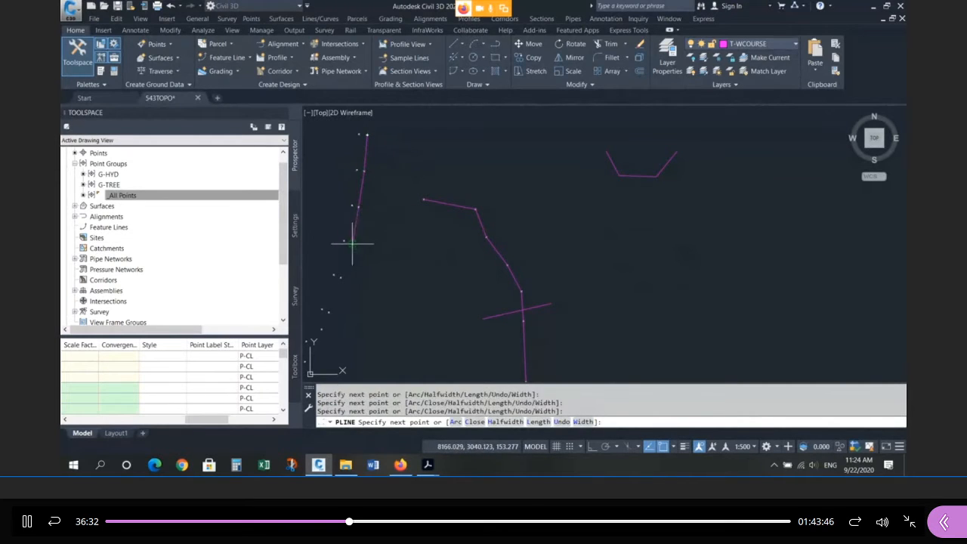
{"action": "key", "text": "Return"}
Draw a second polyline down the upper points of the western row in the paired watercourse points
{"action": "key", "text": "Return"}
{"action": "left_click", "coordinate": [359, 135]}
{"action": "left_click", "coordinate": [358, 171]}
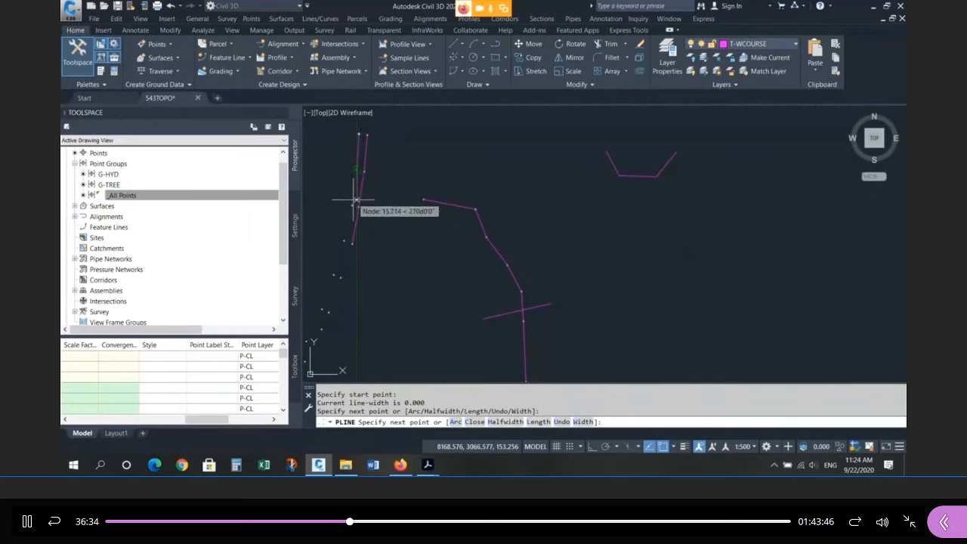
{"action": "left_click", "coordinate": [353, 206]}
{"action": "left_click", "coordinate": [350, 224]}
{"action": "left_click", "coordinate": [352, 243]}
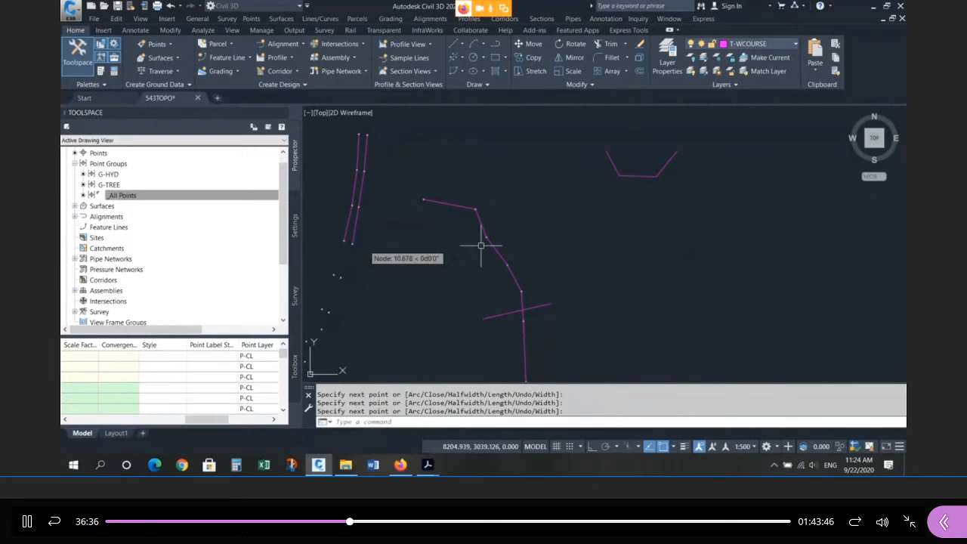
{"action": "key", "text": "Return"}
{"action": "key", "text": "Escape"}
{"action": "key", "text": "Escape"}
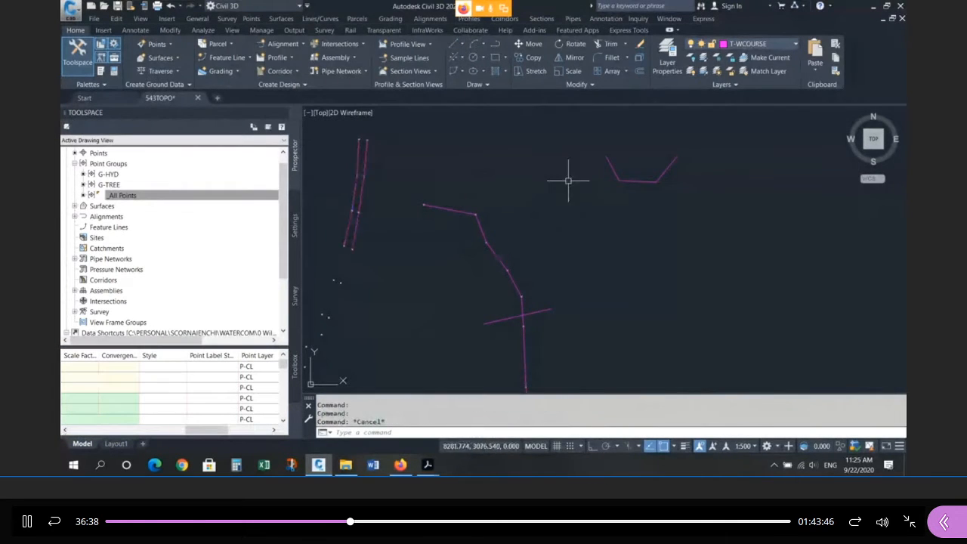
Erase the short line crossing the eastern watercourse polyline and the flat-bottomed channel profile
{"action": "left_click", "coordinate": [580, 175]}
{"action": "key", "text": "Escape"}
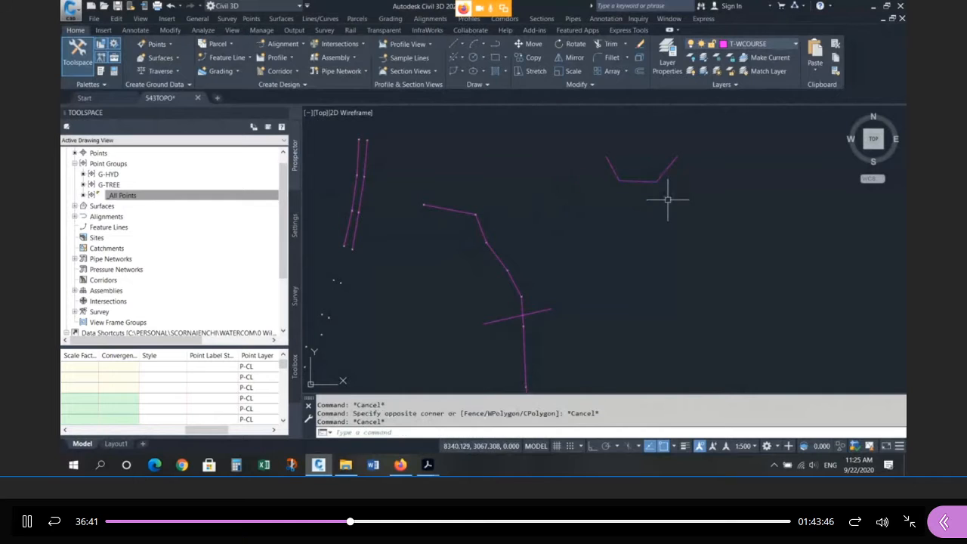
{"action": "type", "text": "e"}
{"action": "key", "text": "Return"}
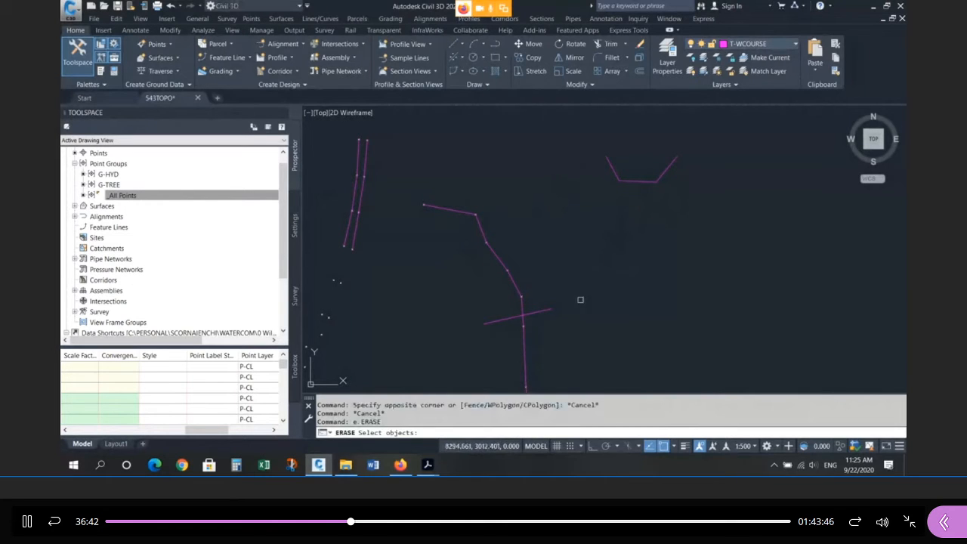
{"action": "left_click", "coordinate": [542, 311]}
{"action": "key", "text": "Return"}
{"action": "key", "text": "Return"}
{"action": "left_click", "coordinate": [729, 193]}
{"action": "left_click", "coordinate": [627, 150]}
{"action": "key", "text": "Return"}
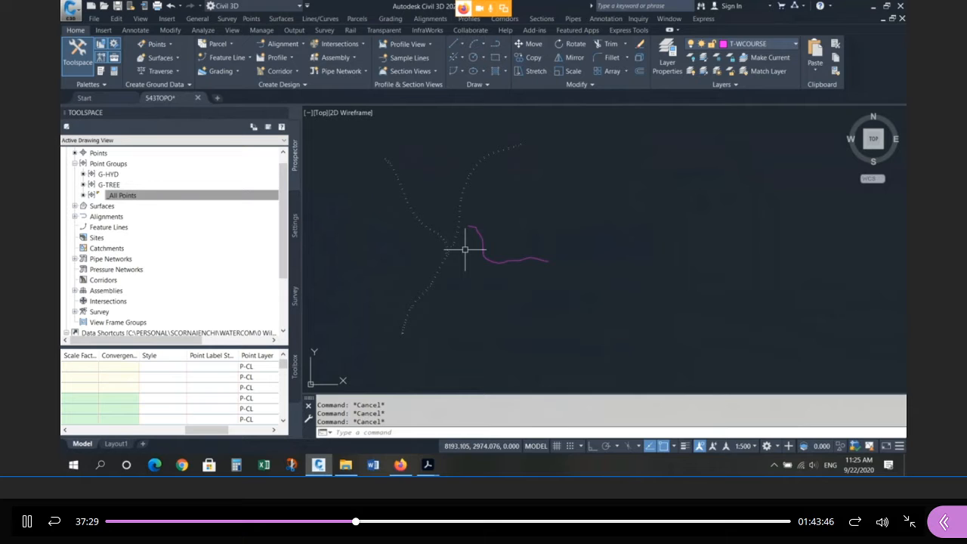
Erase the eastern watercourse polyline
{"action": "scroll", "coordinate": [444, 228], "scroll_direction": "up", "scroll_amount": 2}
{"action": "scroll", "coordinate": [492, 225], "scroll_direction": "up", "scroll_amount": 2}
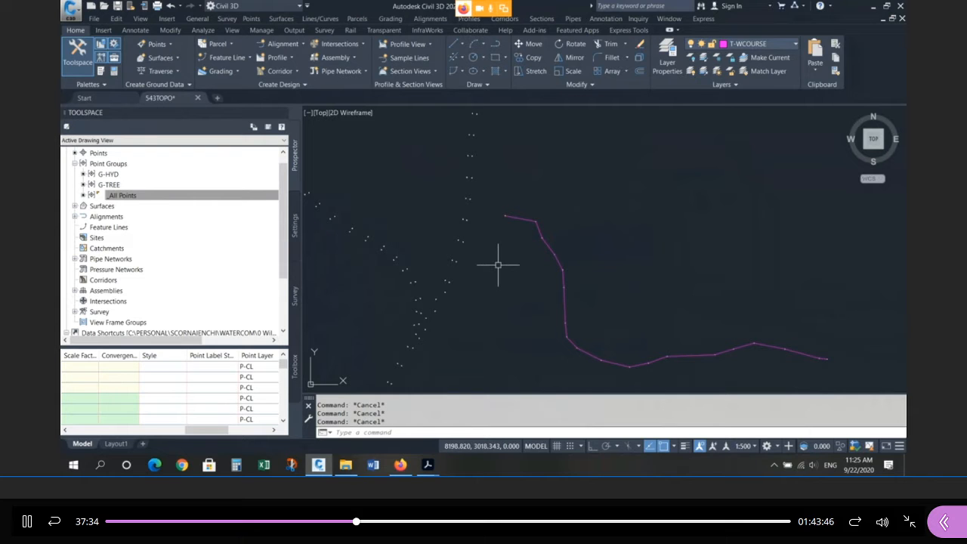
{"action": "left_click", "coordinate": [518, 218]}
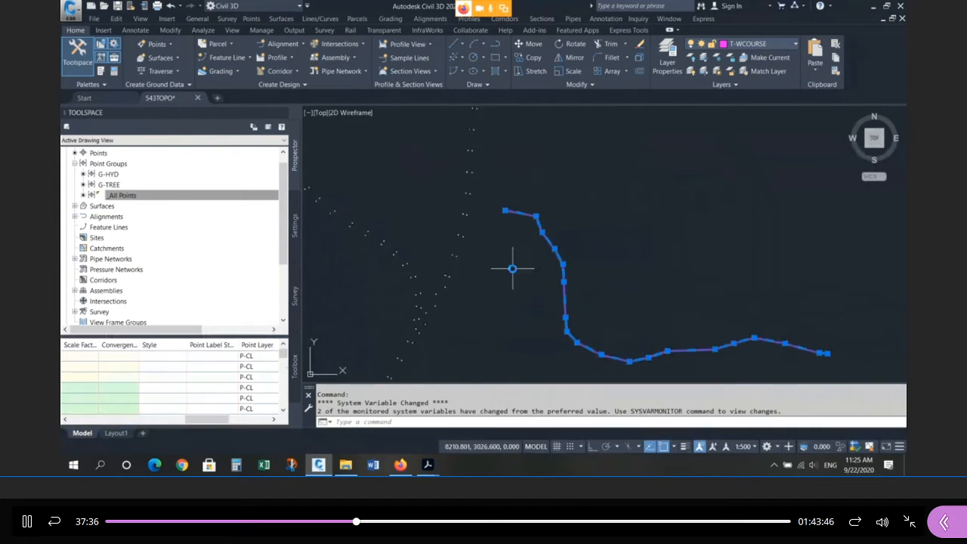
{"action": "key", "text": "Delete"}
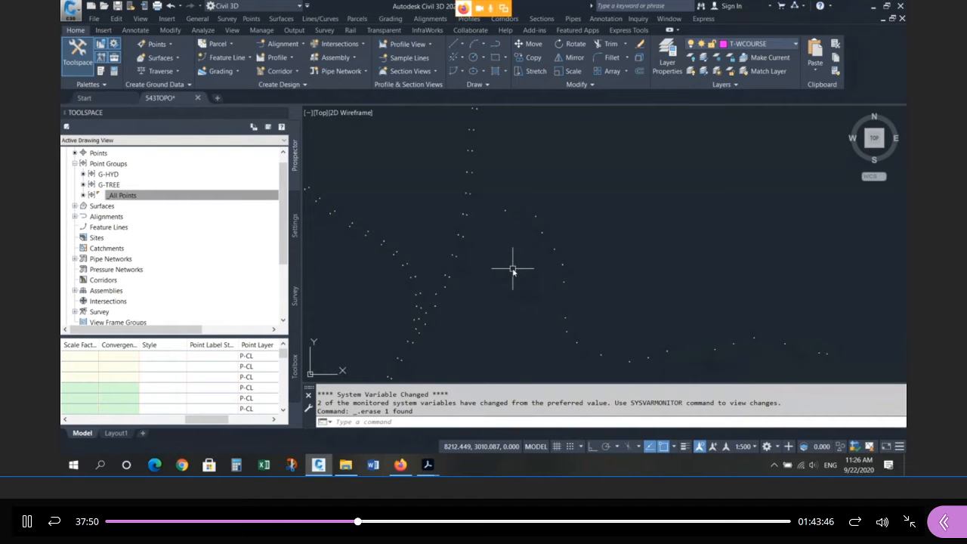
Set the point label style of the _All Points point group to Standard
{"action": "right_click", "coordinate": [143, 195]}
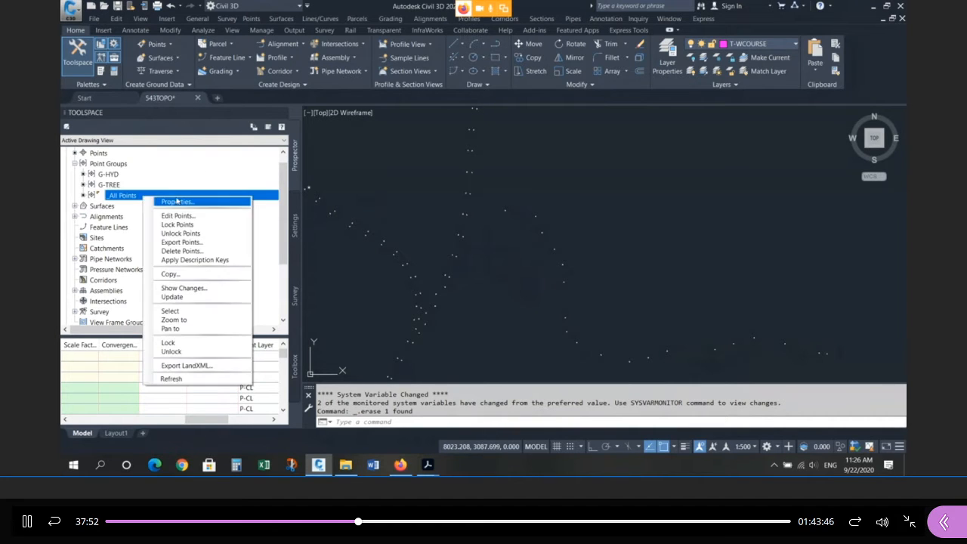
{"action": "left_click", "coordinate": [191, 202]}
{"action": "left_click", "coordinate": [408, 238]}
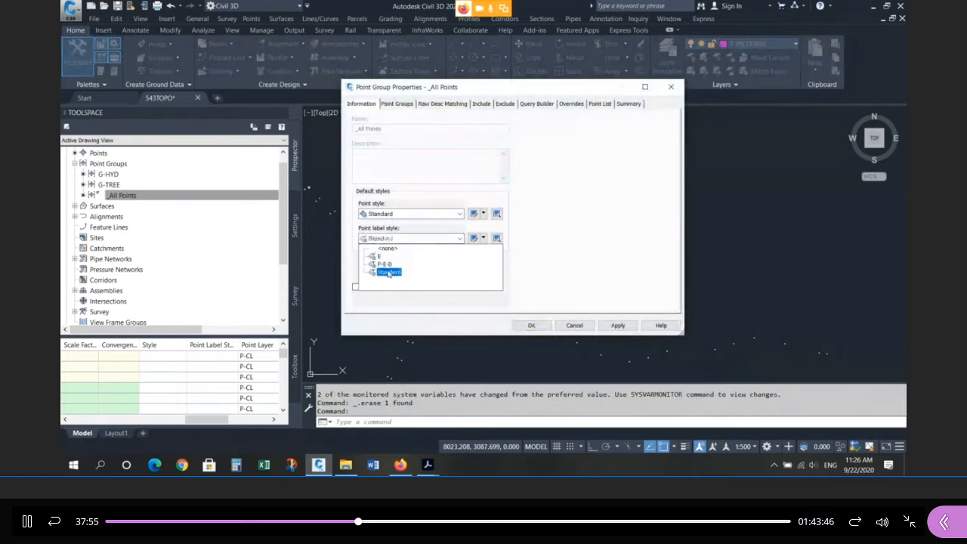
{"action": "left_click", "coordinate": [388, 272]}
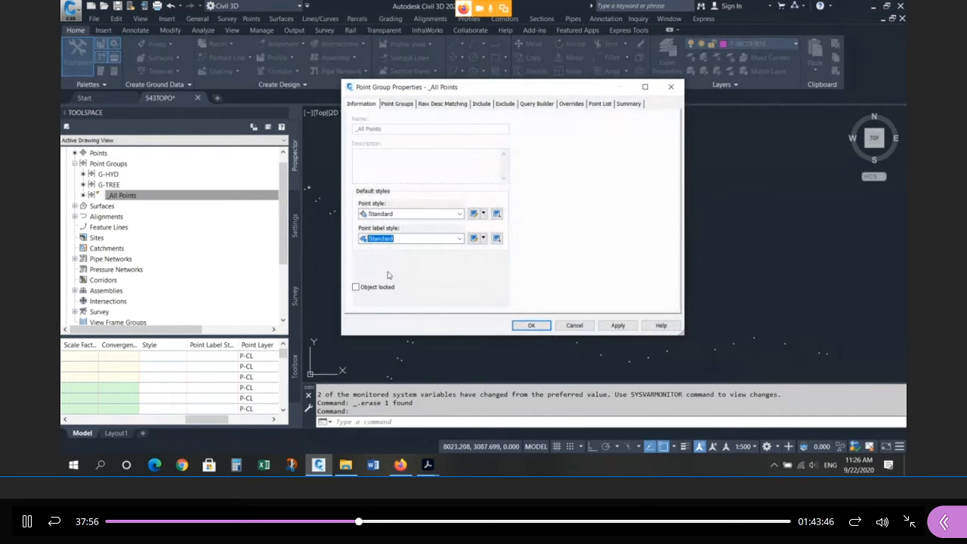
{"action": "left_click", "coordinate": [531, 325]}
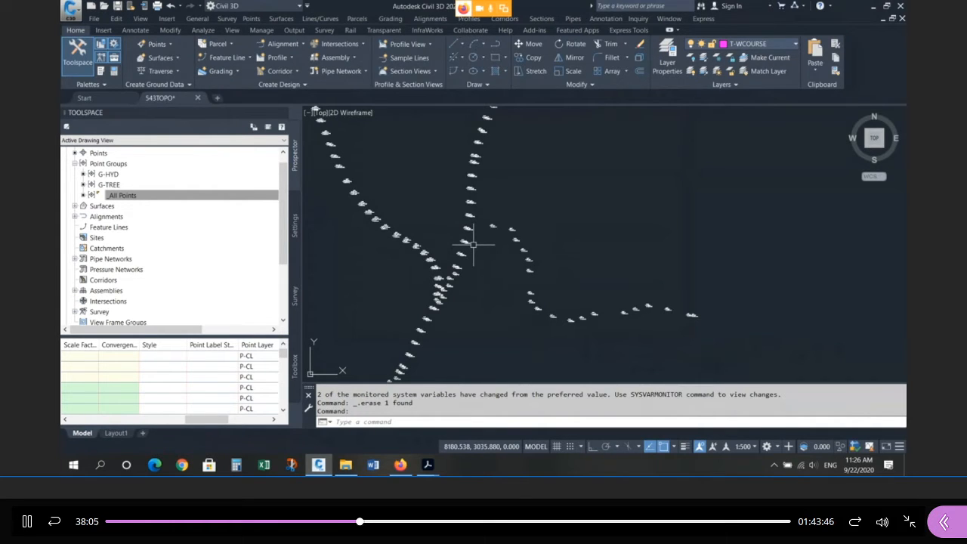
{"action": "scroll", "coordinate": [474, 245], "scroll_direction": "down", "scroll_amount": 4}
{"action": "scroll", "coordinate": [429, 278], "scroll_direction": "up", "scroll_amount": 3}
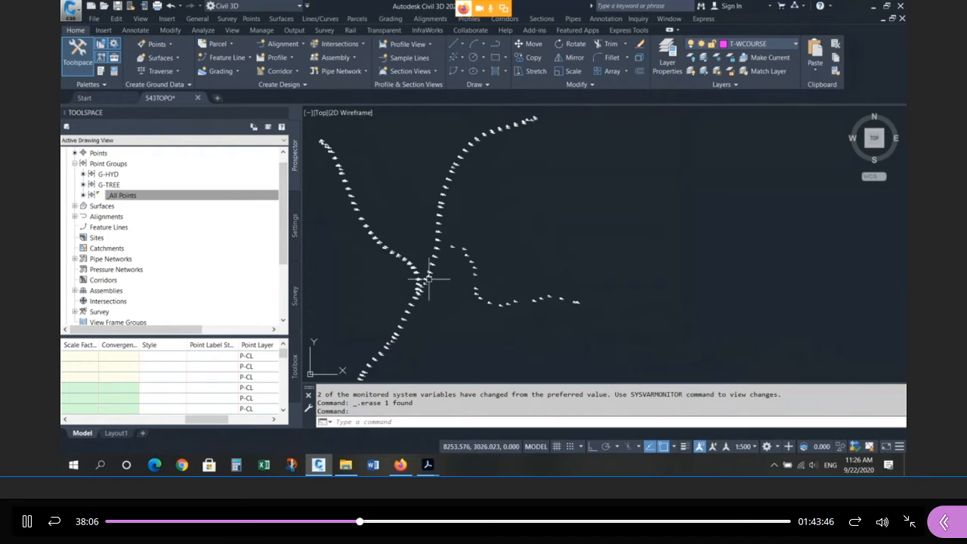
Show the breaklines in the definition of the EXISTING surface
{"action": "left_click", "coordinate": [74, 205]}
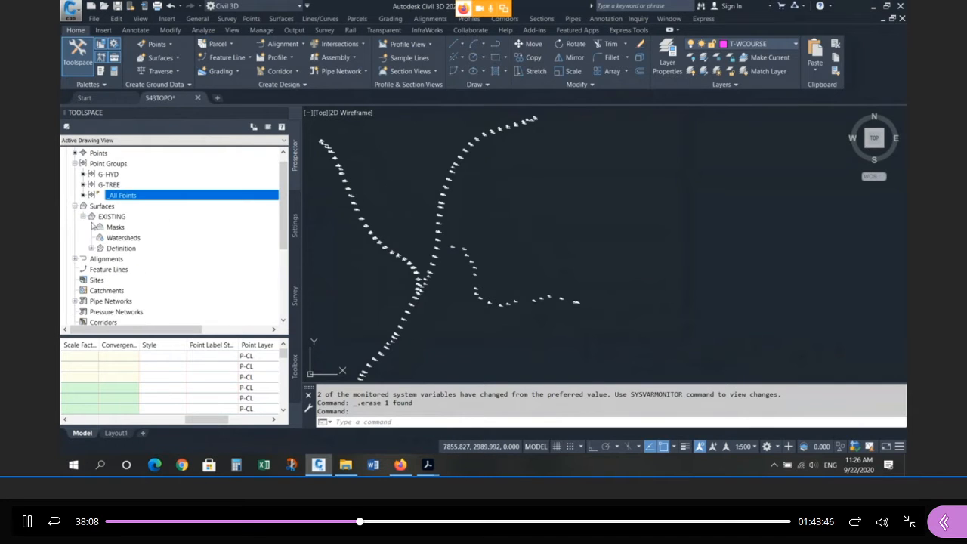
{"action": "left_click", "coordinate": [90, 248]}
{"action": "left_click", "coordinate": [133, 227]}
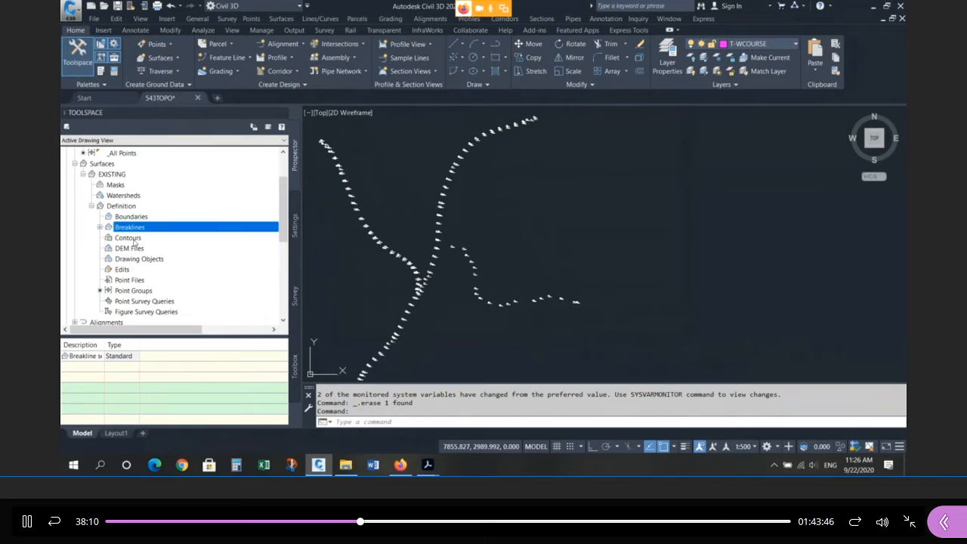
Undo the point label style change and the erasure of the eastern watercourse polyline, and regenerate the drawing
{"action": "type", "text": "U"}
{"action": "key", "text": "Return"}
{"action": "scroll", "coordinate": [492, 286], "scroll_direction": "up", "scroll_amount": 3}
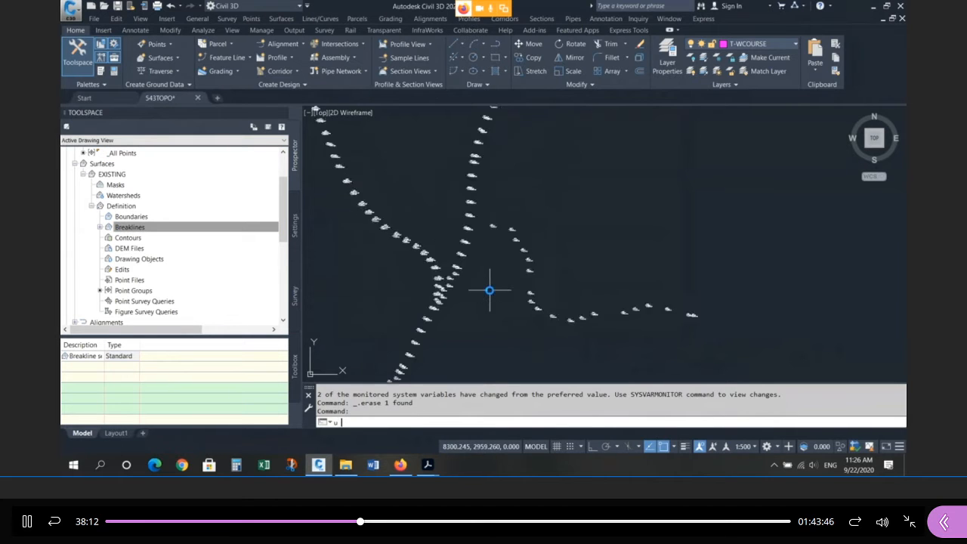
{"action": "key", "text": "ctrl+z"}
{"action": "key", "text": "ctrl+z"}
{"action": "scroll", "coordinate": [495, 229], "scroll_direction": "down", "scroll_amount": 4}
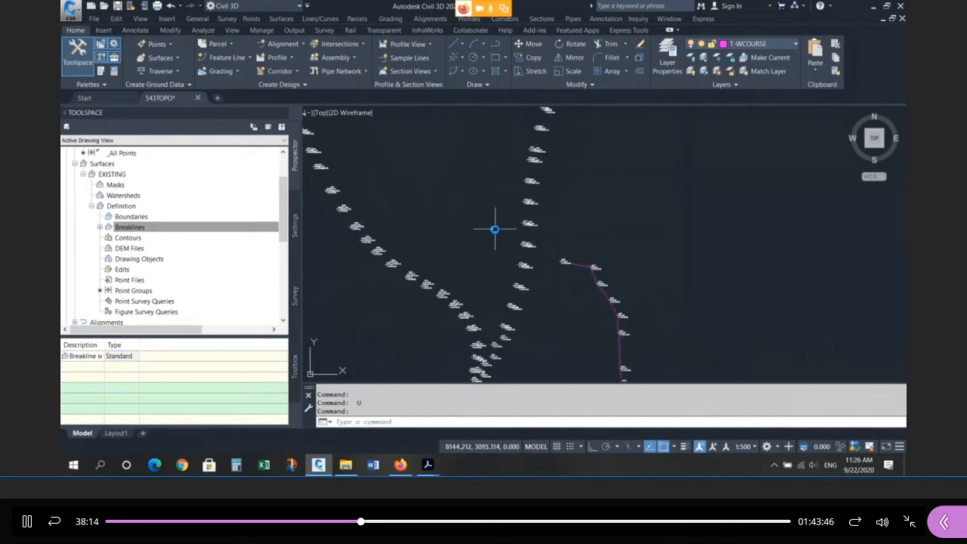
{"action": "key", "text": "Escape"}
{"action": "key", "text": "Escape"}
{"action": "type", "text": "re"}
{"action": "key", "text": "Return"}
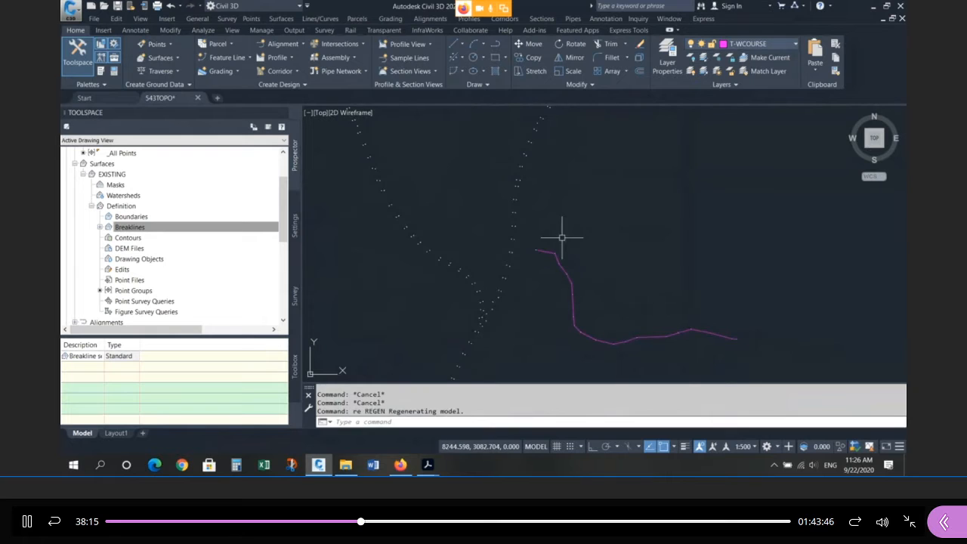
Set the _All Points group's point label style to Standard
{"action": "scroll", "coordinate": [163, 198], "scroll_direction": "up", "scroll_amount": 1}
{"action": "right_click", "coordinate": [141, 185]}
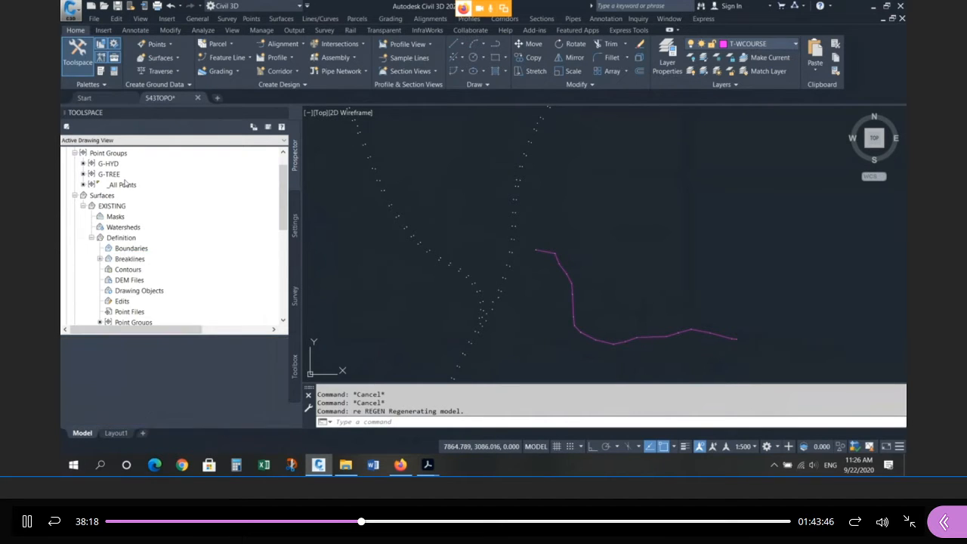
{"action": "left_click", "coordinate": [158, 185]}
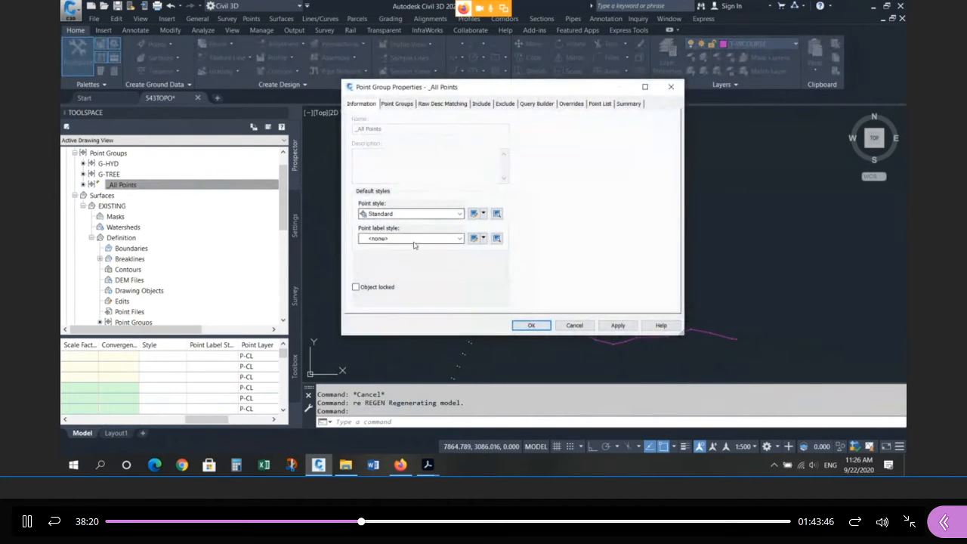
{"action": "left_click", "coordinate": [416, 239]}
{"action": "left_click", "coordinate": [393, 257]}
{"action": "left_click", "coordinate": [531, 325]}
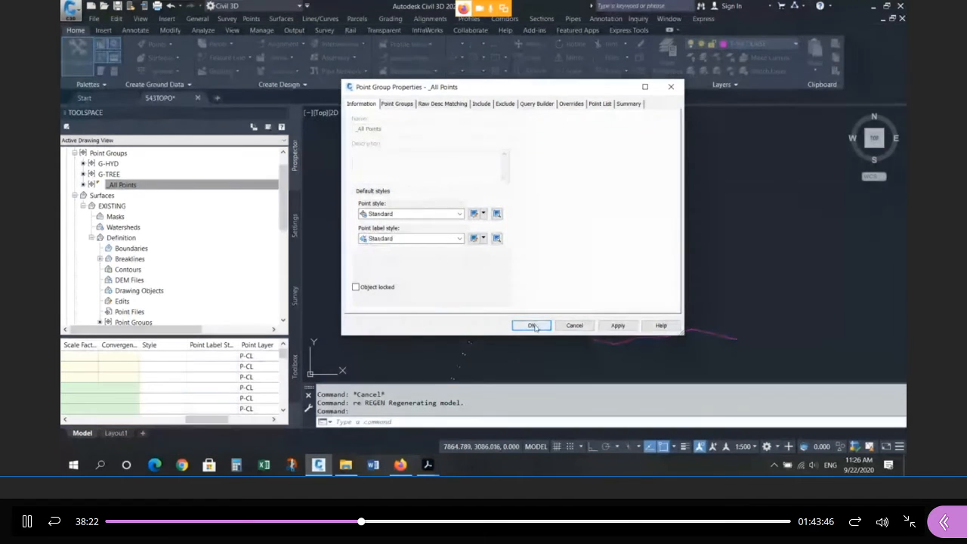
Change the surface style of the EXISTING surface to STANDARD
{"action": "right_click", "coordinate": [125, 207]}
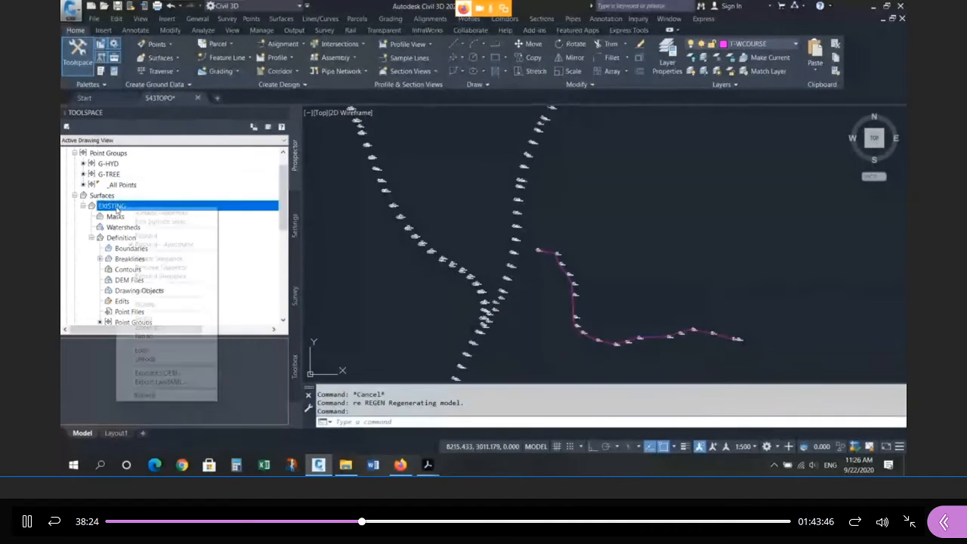
{"action": "left_click", "coordinate": [152, 213]}
{"action": "left_click", "coordinate": [369, 204]}
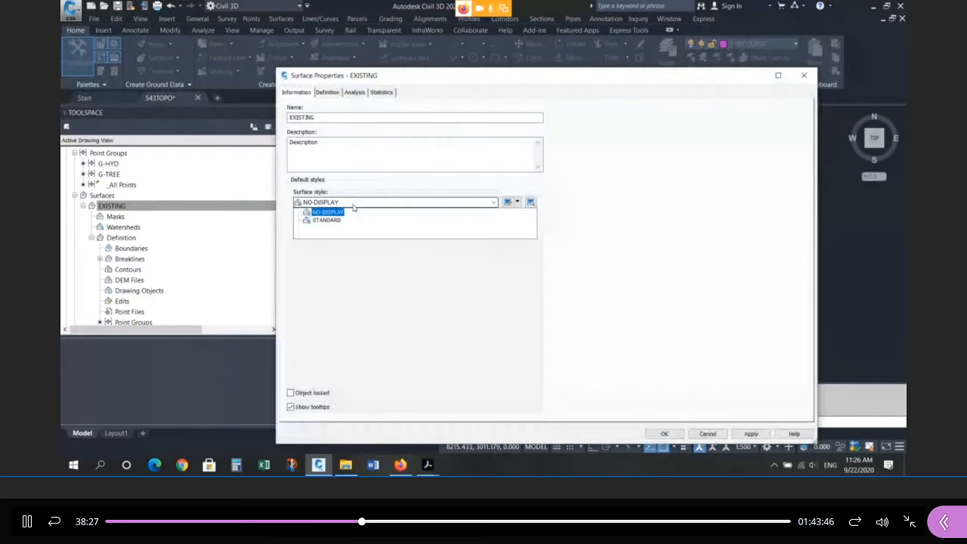
{"action": "left_click", "coordinate": [336, 221]}
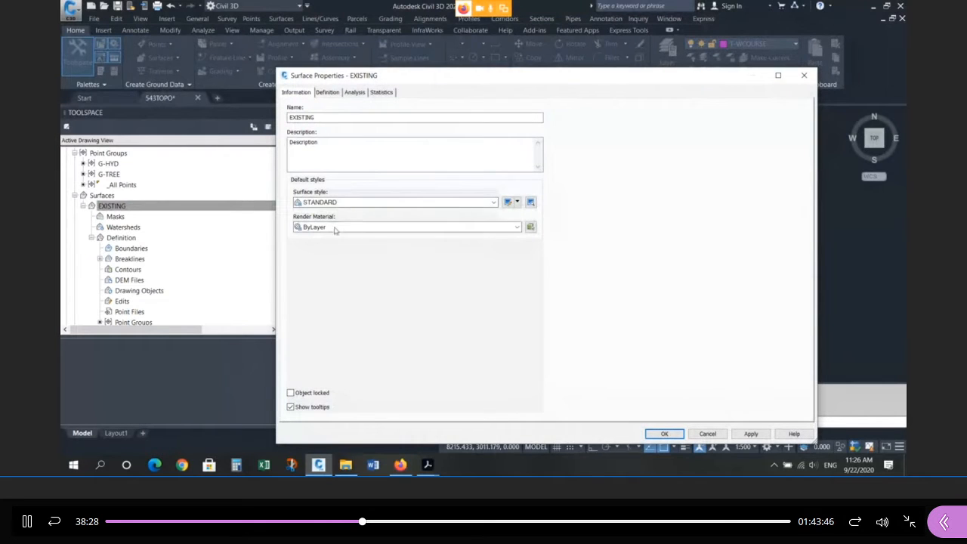
{"action": "left_click", "coordinate": [664, 434]}
Check which surface style is assigned in the EXISTING surface's properties
{"action": "right_click", "coordinate": [133, 210]}
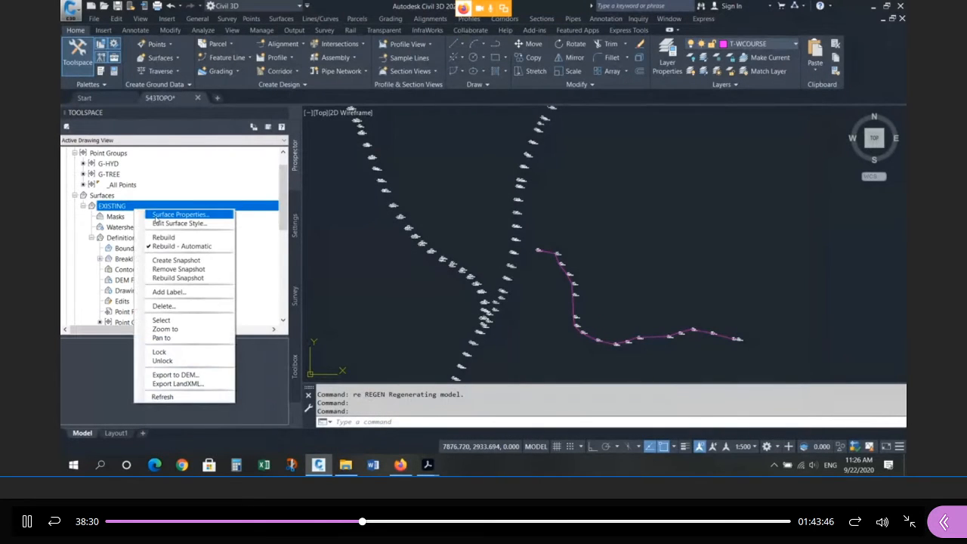
{"action": "left_click", "coordinate": [156, 215]}
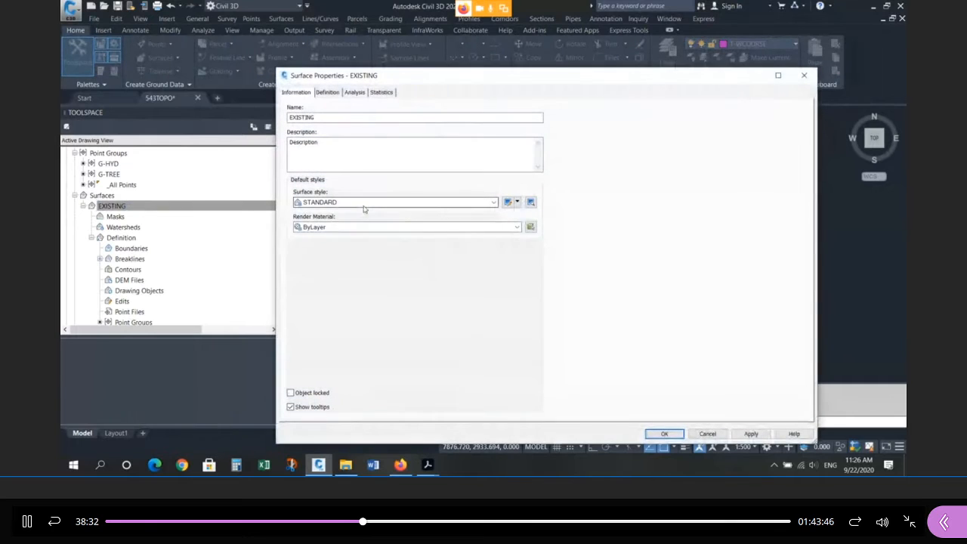
{"action": "left_click", "coordinate": [364, 205]}
{"action": "left_click", "coordinate": [365, 205]}
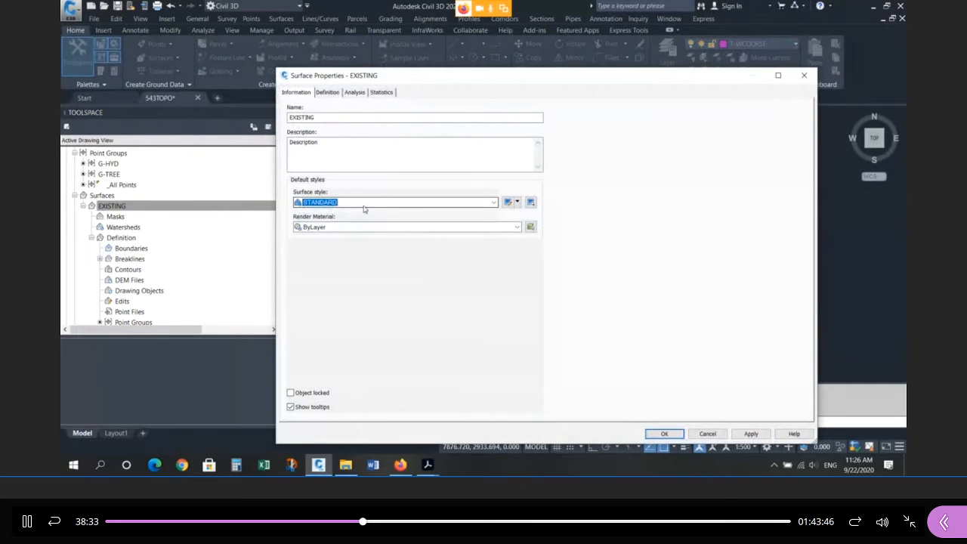
{"action": "left_click", "coordinate": [663, 435]}
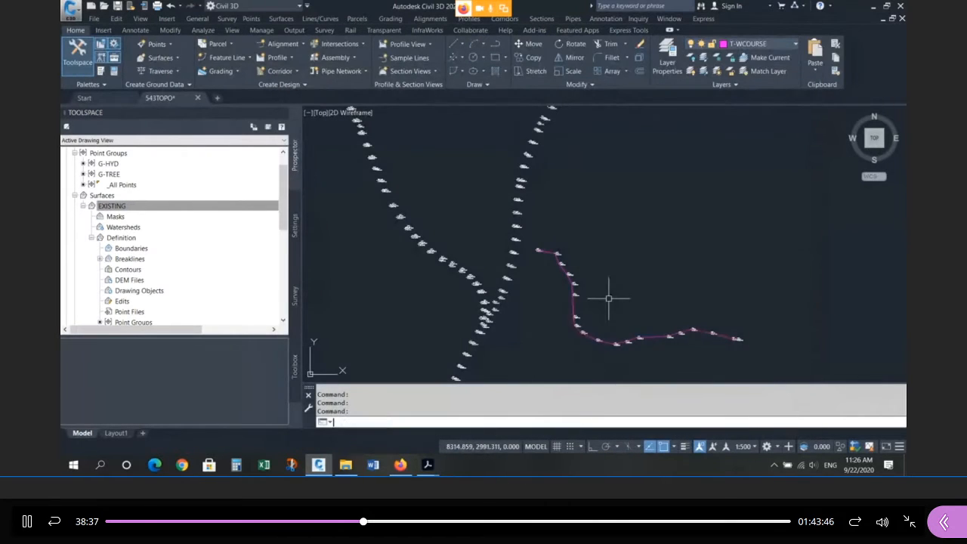
Review the drawing's layer list and regenerate the model
{"action": "type", "text": "la"}
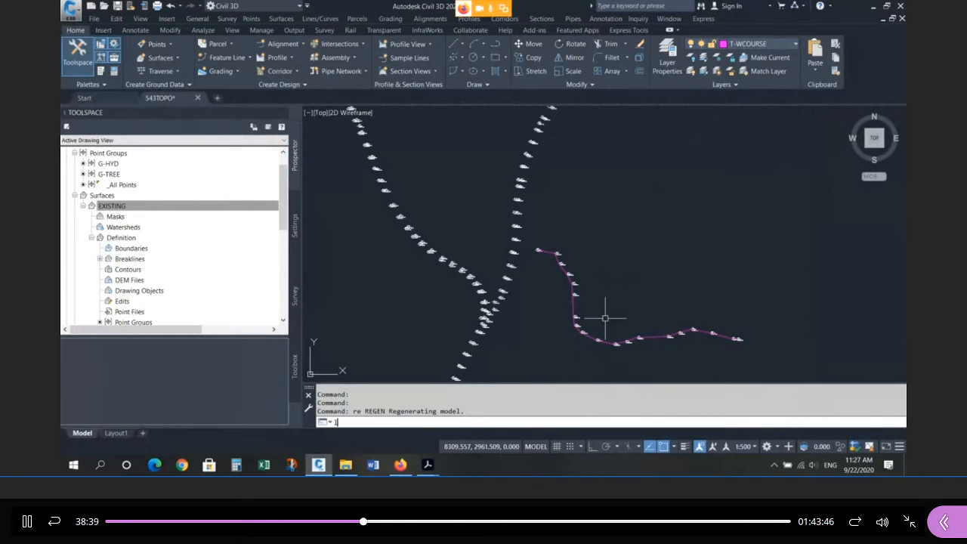
{"action": "key", "text": "Return"}
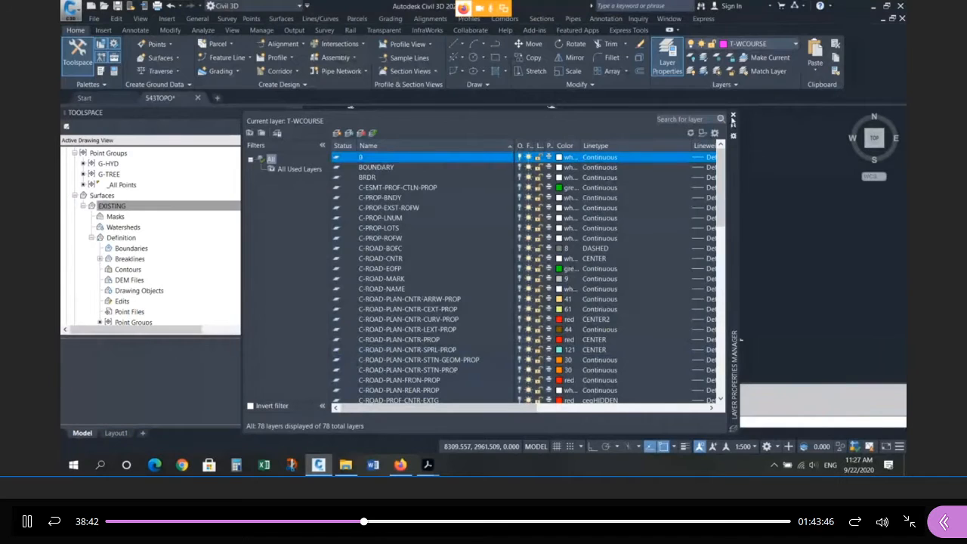
{"action": "left_click", "coordinate": [734, 117]}
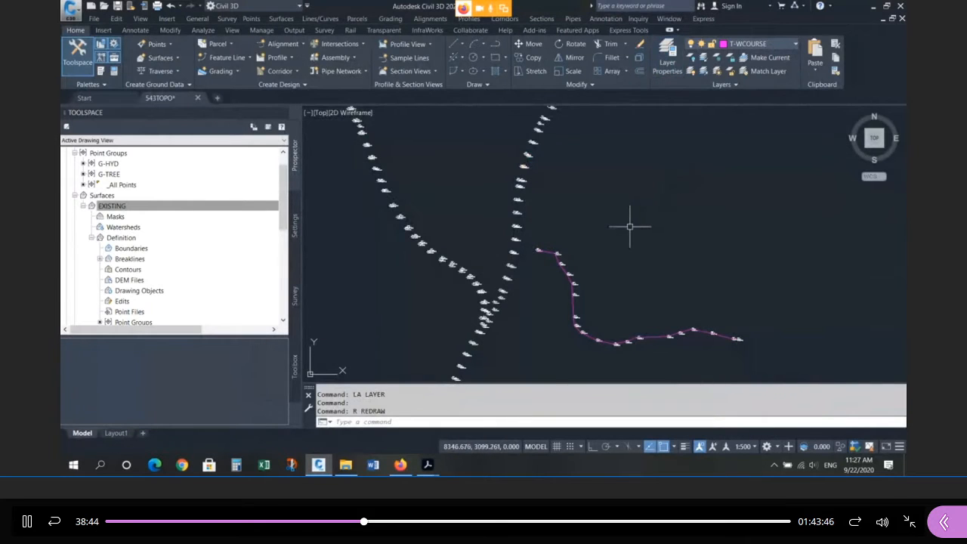
{"action": "type", "text": "re"}
{"action": "key", "text": "Return"}
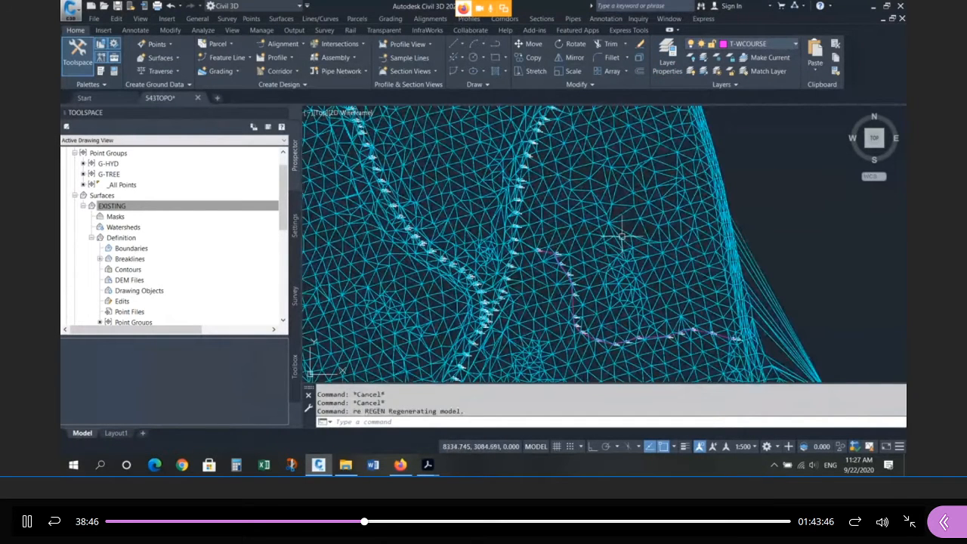
{"action": "left_click", "coordinate": [627, 207]}
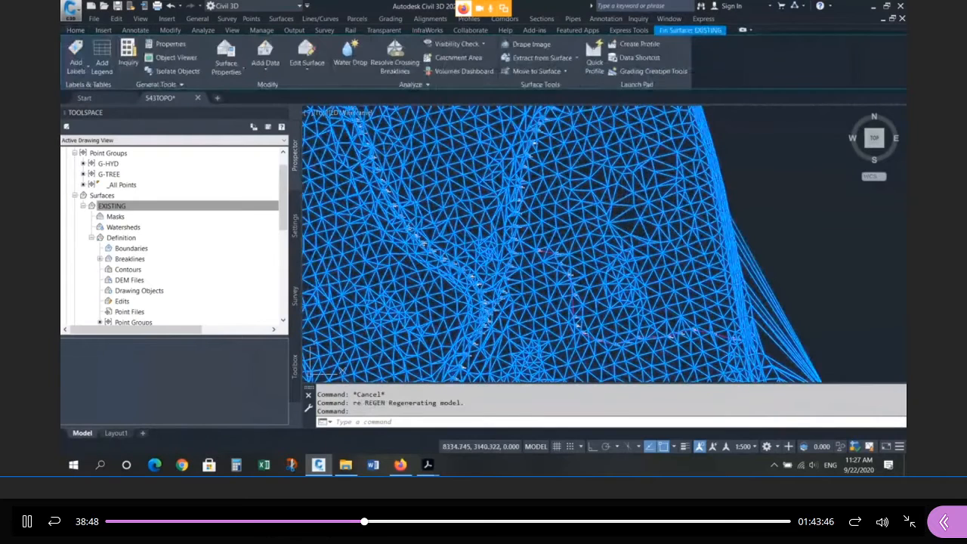
{"action": "type", "text": "la"}
{"action": "key", "text": "Return"}
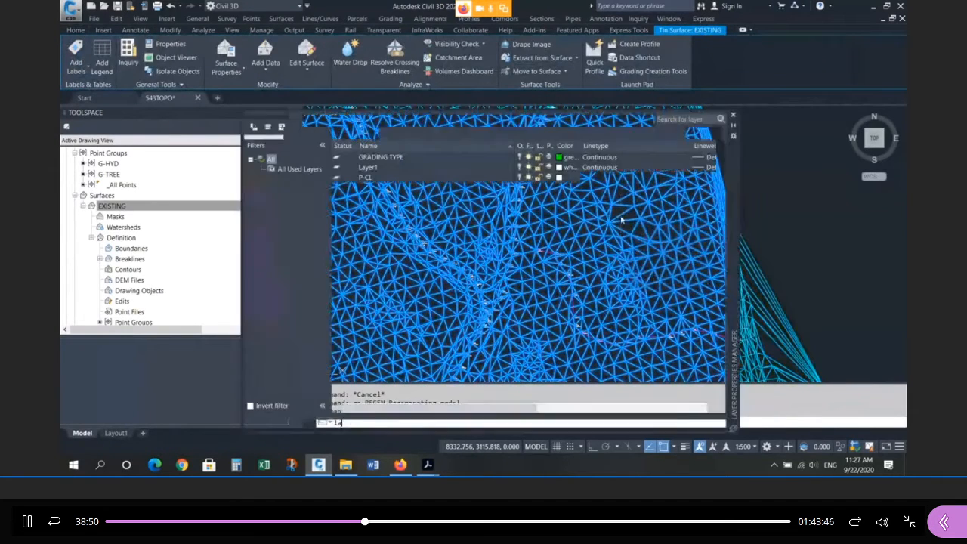
{"action": "left_click", "coordinate": [733, 114]}
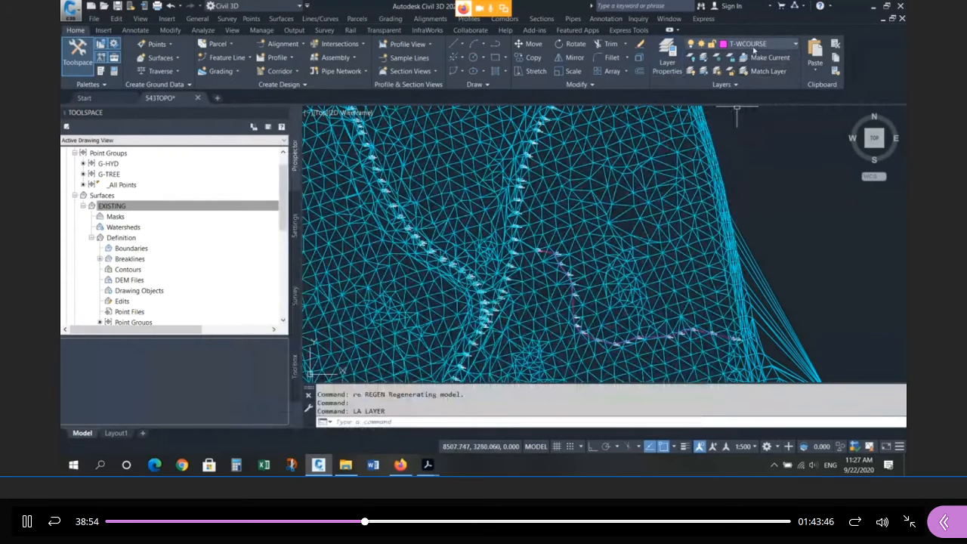
{"action": "key", "text": "Escape"}
{"action": "key", "text": "Escape"}
Turn on the C-TIN layer and move the EXISTING surface onto it
{"action": "left_click", "coordinate": [663, 148]}
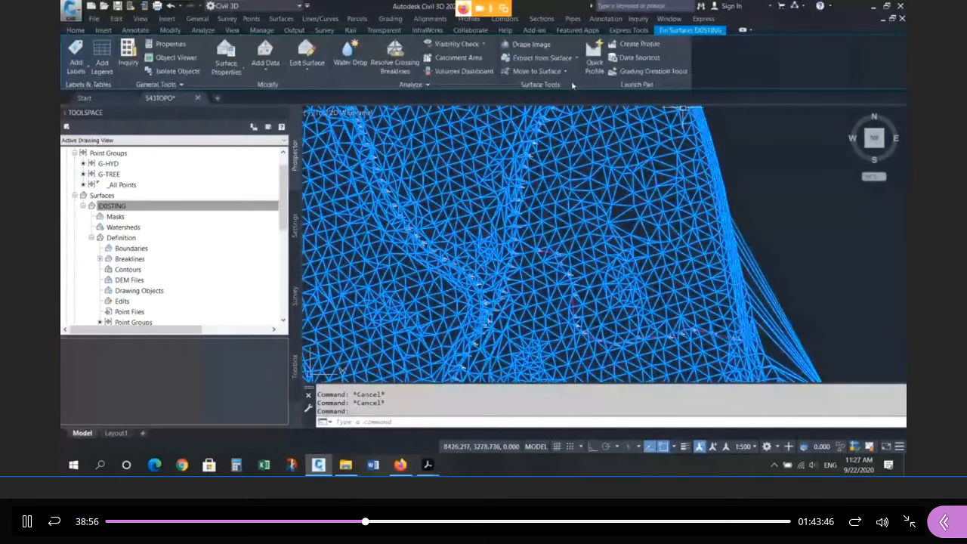
{"action": "left_click", "coordinate": [76, 30]}
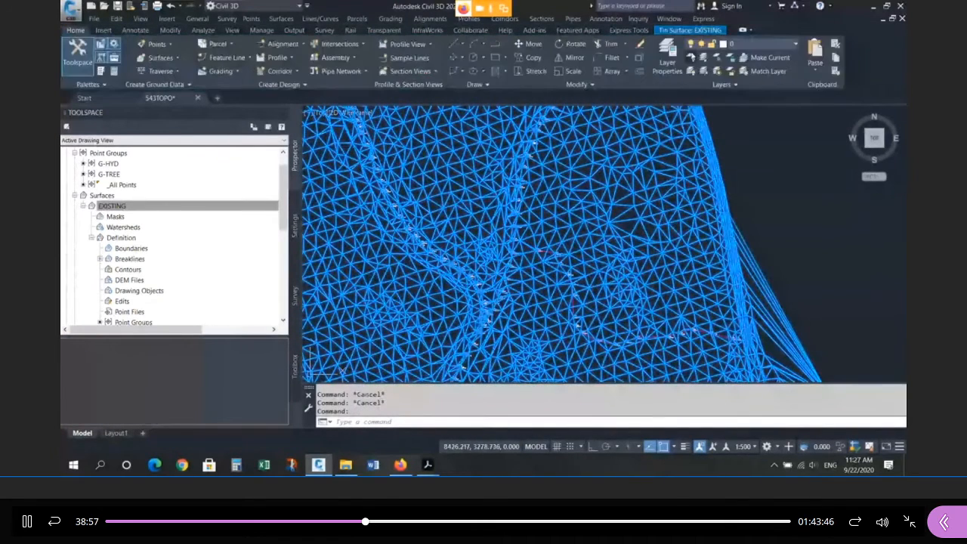
{"action": "left_click", "coordinate": [736, 47]}
{"action": "scroll", "coordinate": [802, 249], "scroll_direction": "down", "scroll_amount": 5}
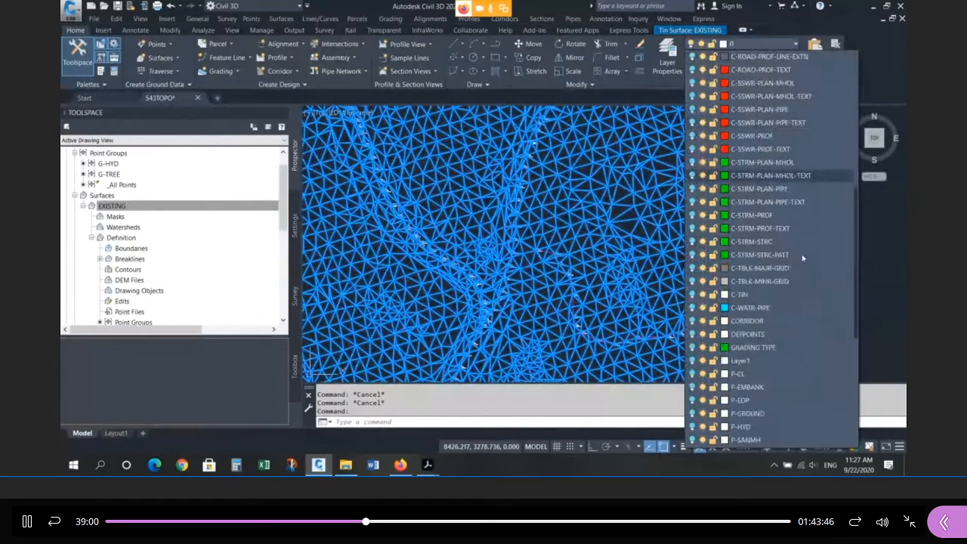
{"action": "scroll", "coordinate": [745, 254], "scroll_direction": "down", "scroll_amount": 2}
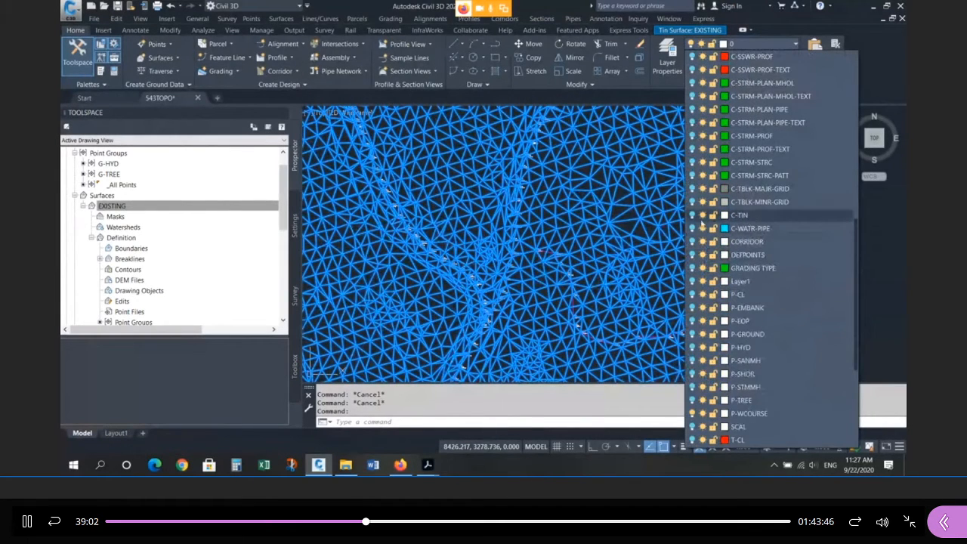
{"action": "left_click", "coordinate": [693, 215]}
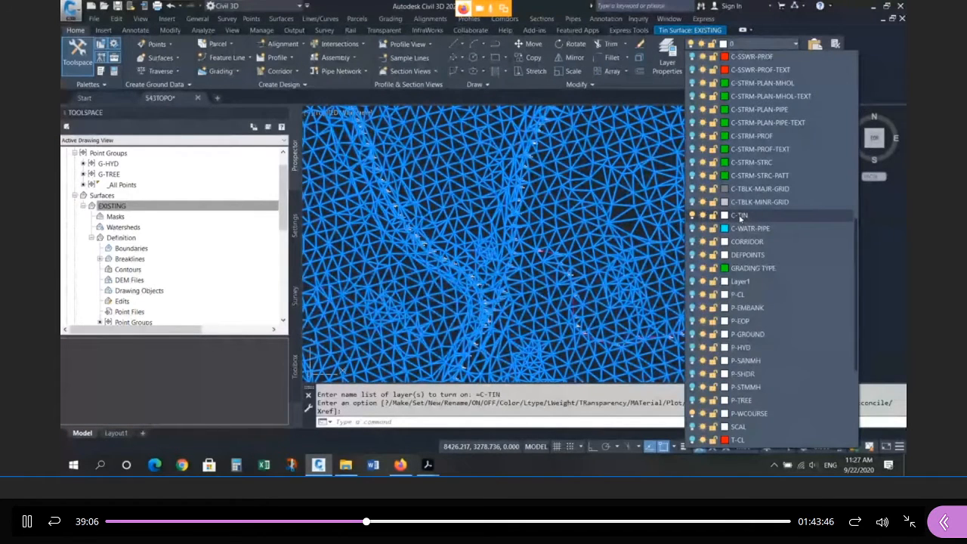
{"action": "left_click", "coordinate": [740, 216]}
{"action": "key", "text": "Escape"}
{"action": "key", "text": "Escape"}
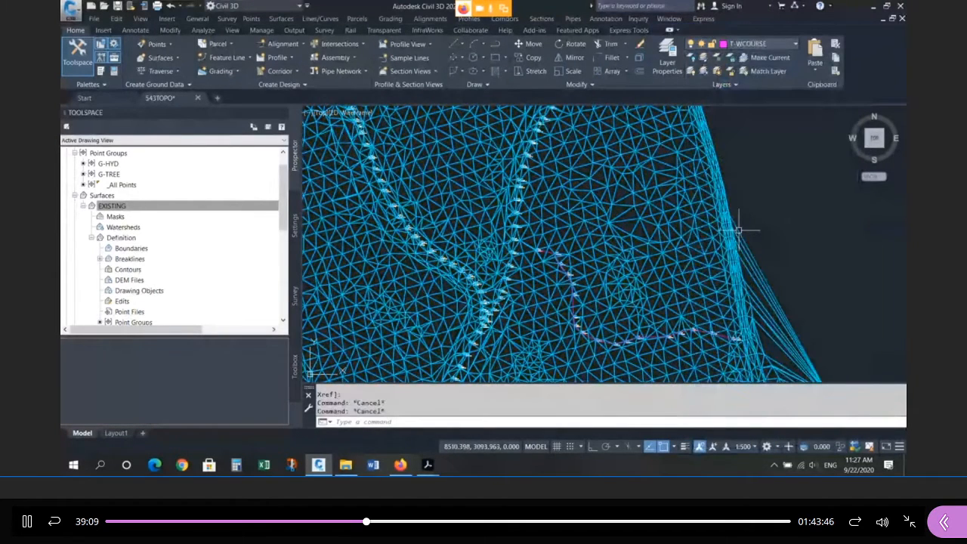
List the EXISTING surface's object data to check which layer it is on
{"action": "type", "text": "li"}
{"action": "key", "text": "Return"}
{"action": "left_click", "coordinate": [765, 274]}
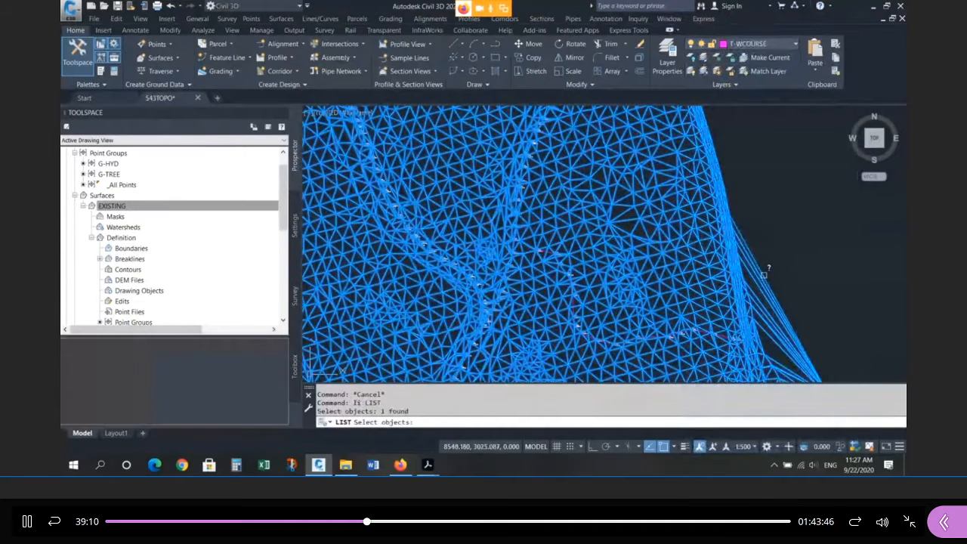
{"action": "key", "text": "Return"}
{"action": "double_click", "coordinate": [271, 299]}
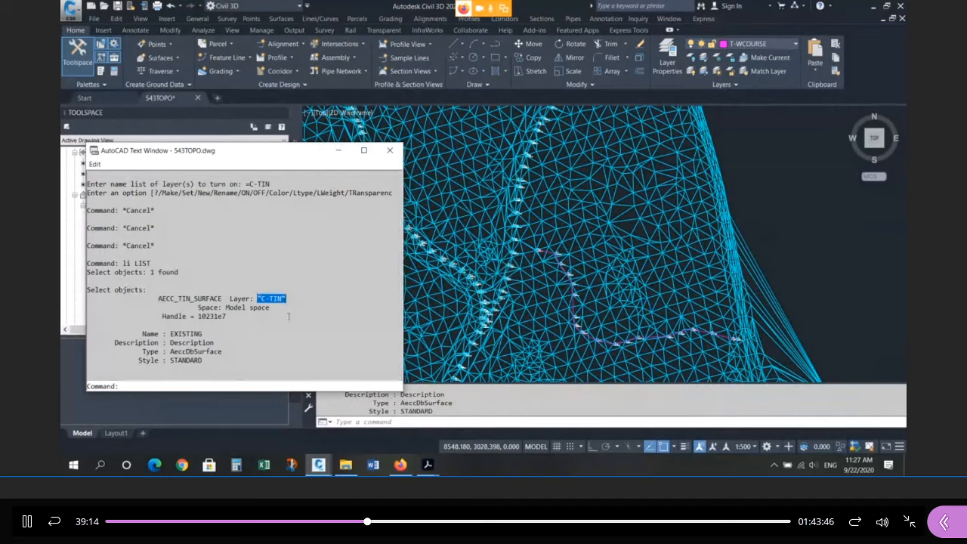
{"action": "key", "text": "Escape"}
{"action": "key", "text": "Return"}
{"action": "key", "text": "Escape"}
{"action": "key", "text": "F2"}
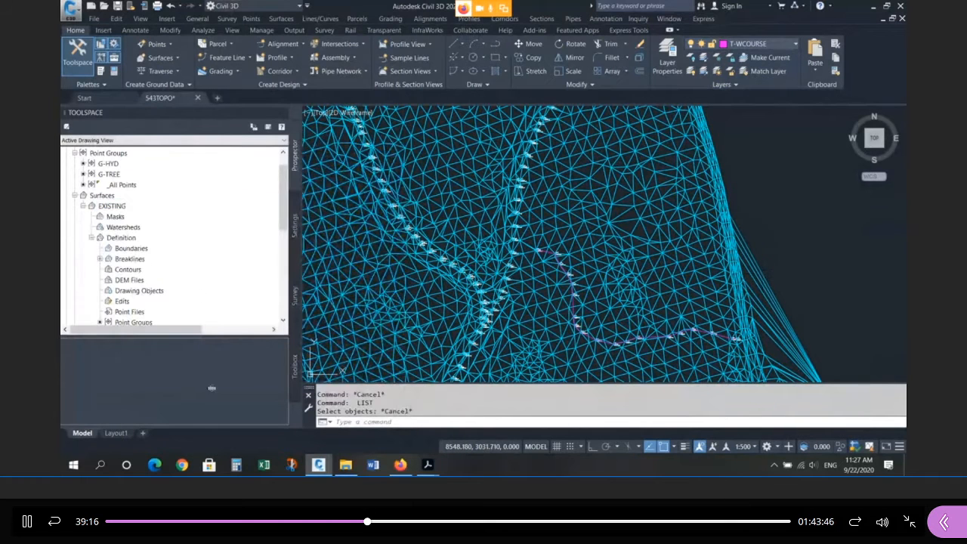
Send the eastern watercourse polyline to the back of the draw order
{"action": "left_click", "coordinate": [573, 340]}
{"action": "key", "text": "Escape"}
{"action": "scroll", "coordinate": [604, 339], "scroll_direction": "up", "scroll_amount": 5}
{"action": "key", "text": "Escape"}
{"action": "scroll", "coordinate": [541, 263], "scroll_direction": "up", "scroll_amount": 3}
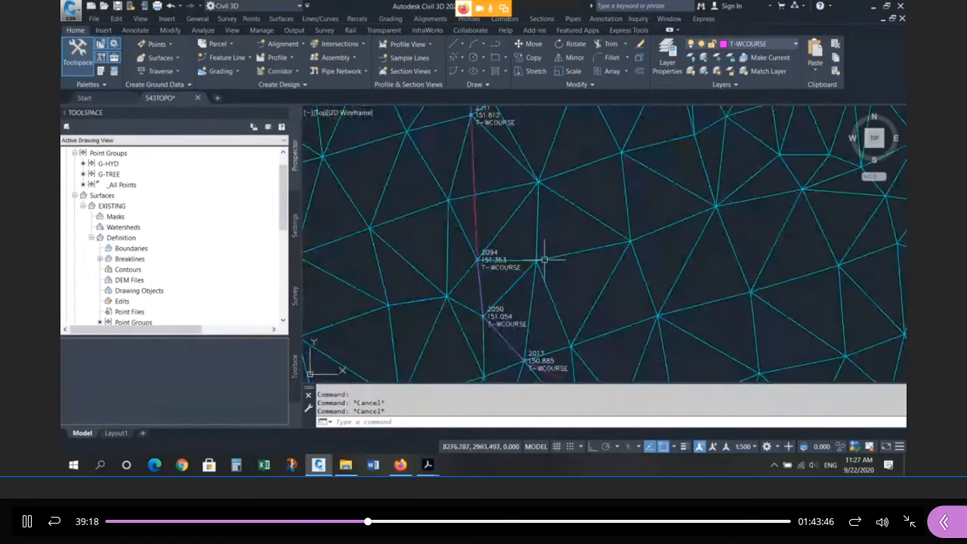
{"action": "type", "text": "dr"}
{"action": "key", "text": "Return"}
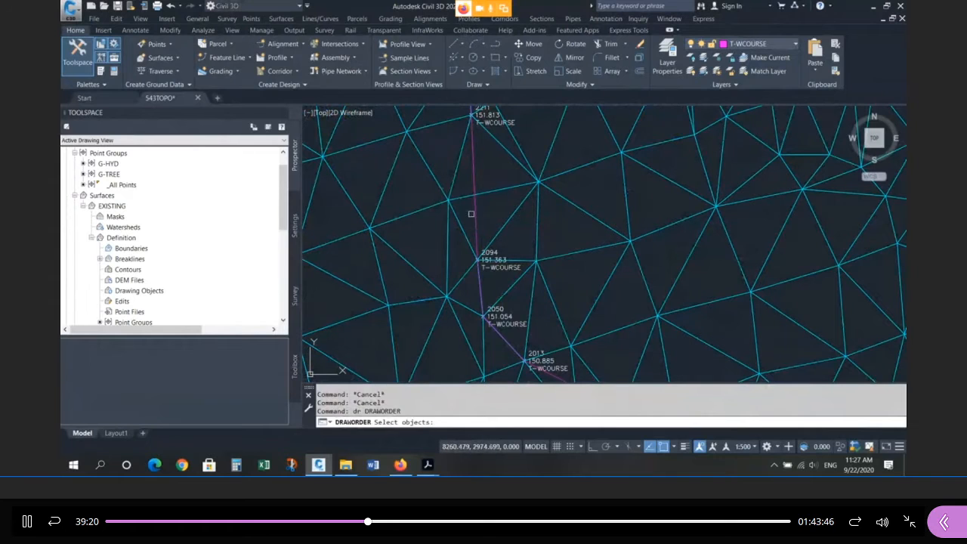
{"action": "left_click", "coordinate": [476, 209]}
{"action": "key", "text": "Return"}
{"action": "scroll", "coordinate": [480, 177], "scroll_direction": "down", "scroll_amount": 2}
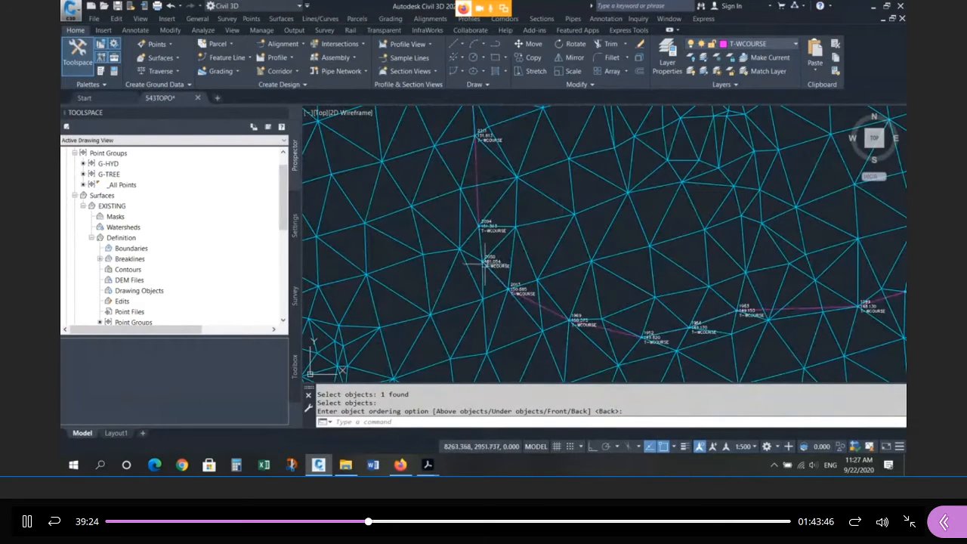
{"action": "key", "text": "Return"}
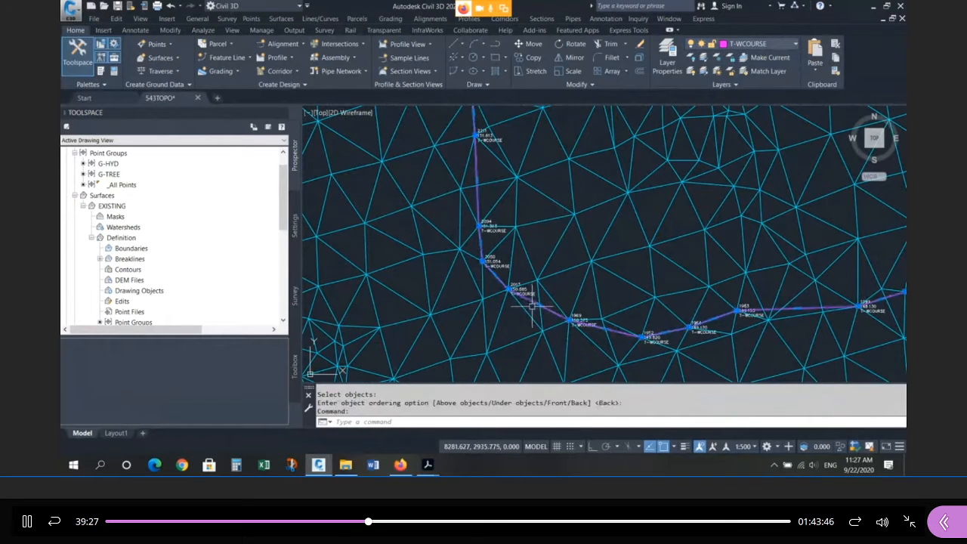
{"action": "key", "text": "Escape"}
{"action": "key", "text": "Escape"}
Add the eastern watercourse polyline to the EXISTING surface as a Proximity breakline and dismiss the event report
{"action": "scroll", "coordinate": [542, 328], "scroll_direction": "up", "scroll_amount": 3}
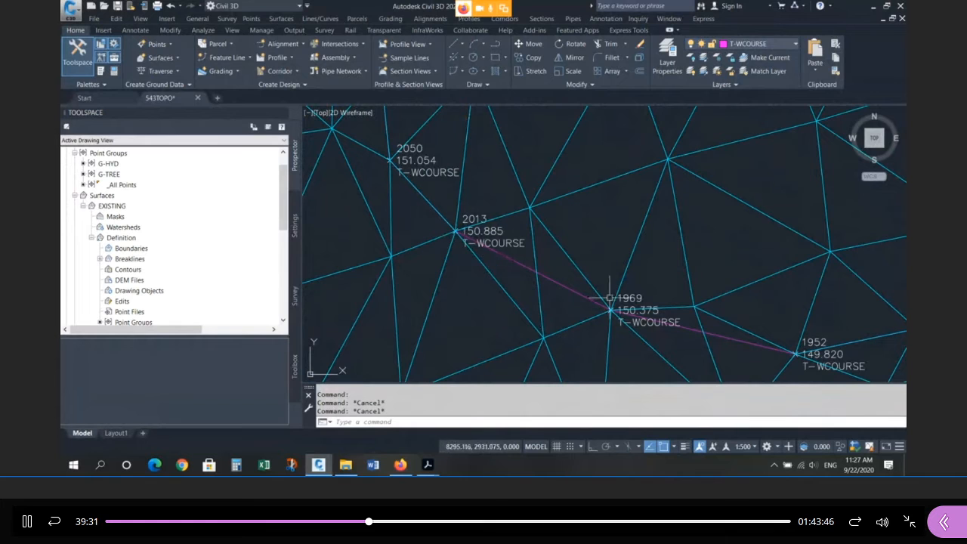
{"action": "scroll", "coordinate": [457, 251], "scroll_direction": "down", "scroll_amount": 4}
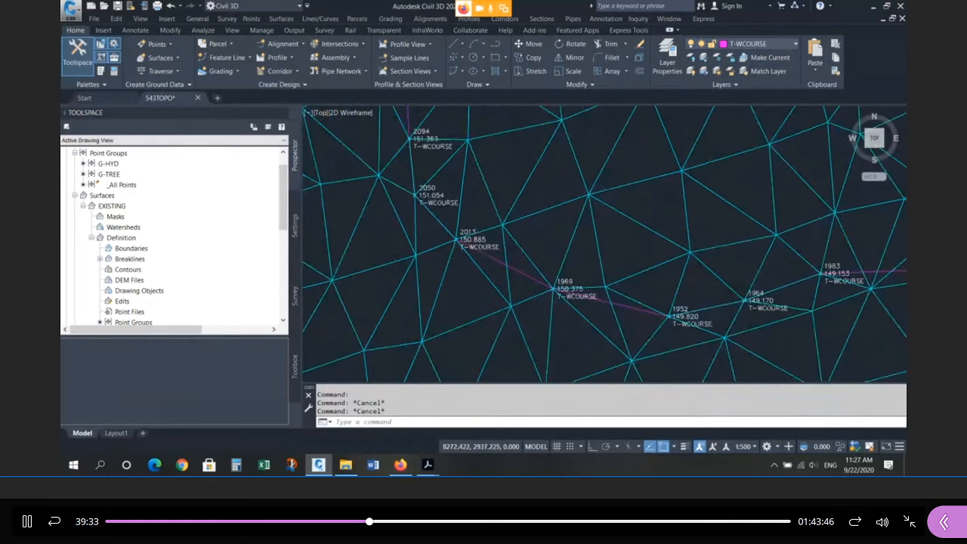
{"action": "key", "text": "Escape"}
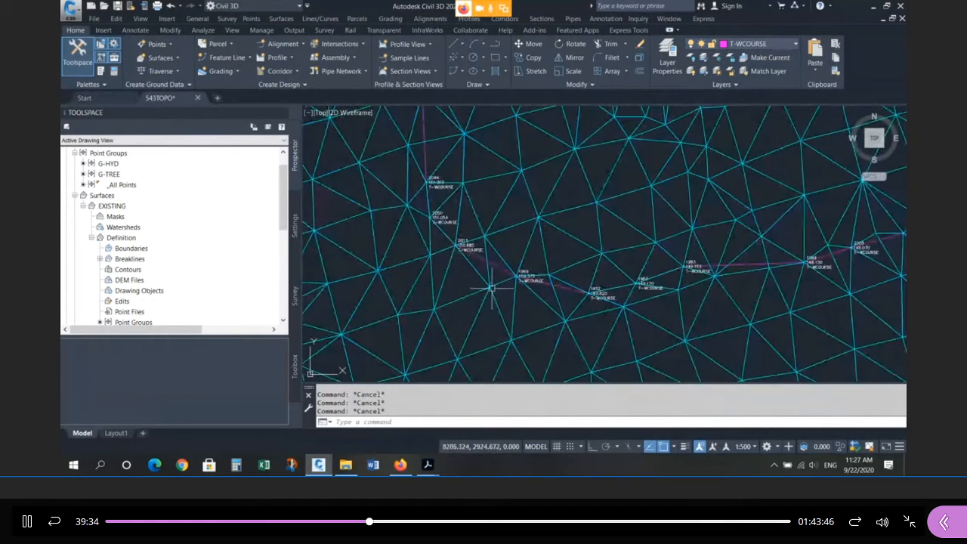
{"action": "right_click", "coordinate": [133, 260]}
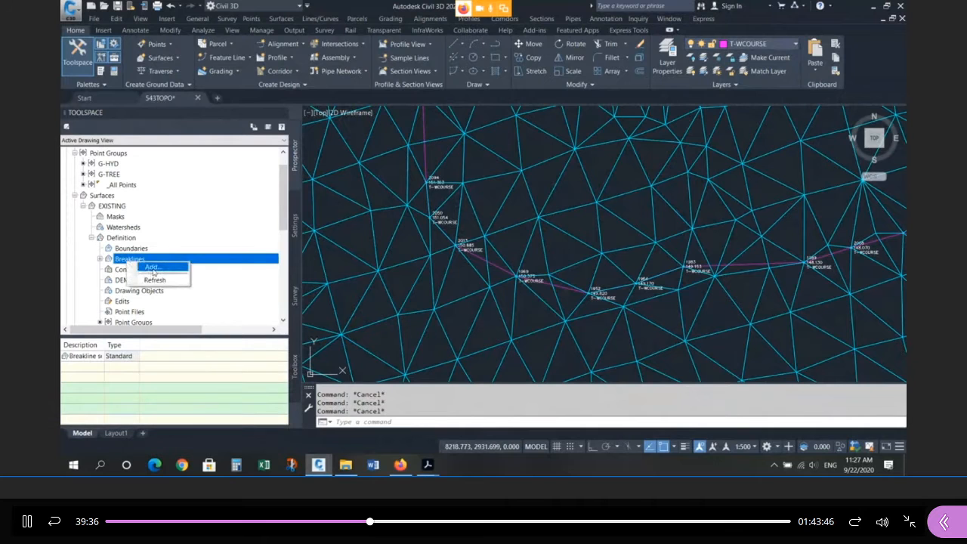
{"action": "left_click", "coordinate": [153, 268]}
{"action": "left_click", "coordinate": [408, 175]}
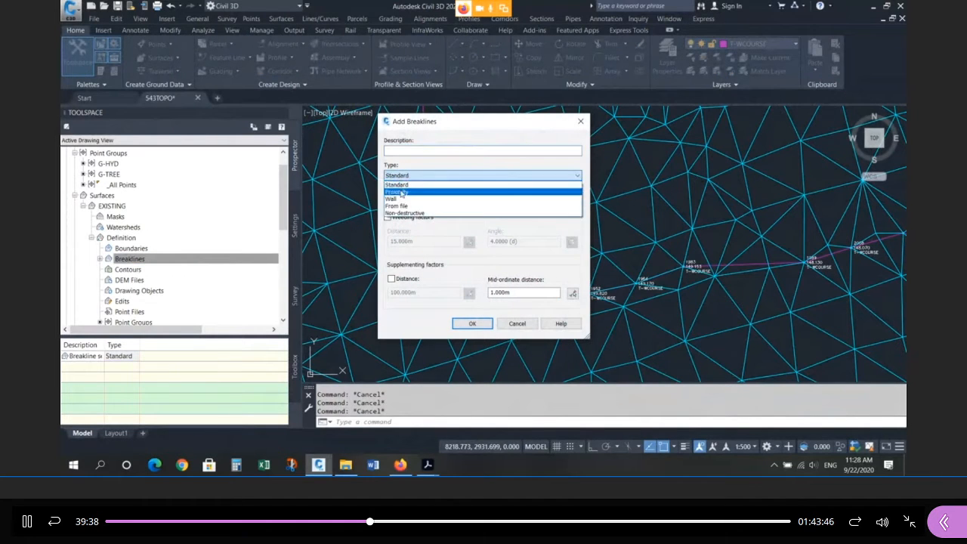
{"action": "left_click", "coordinate": [401, 192]}
{"action": "left_click", "coordinate": [473, 324]}
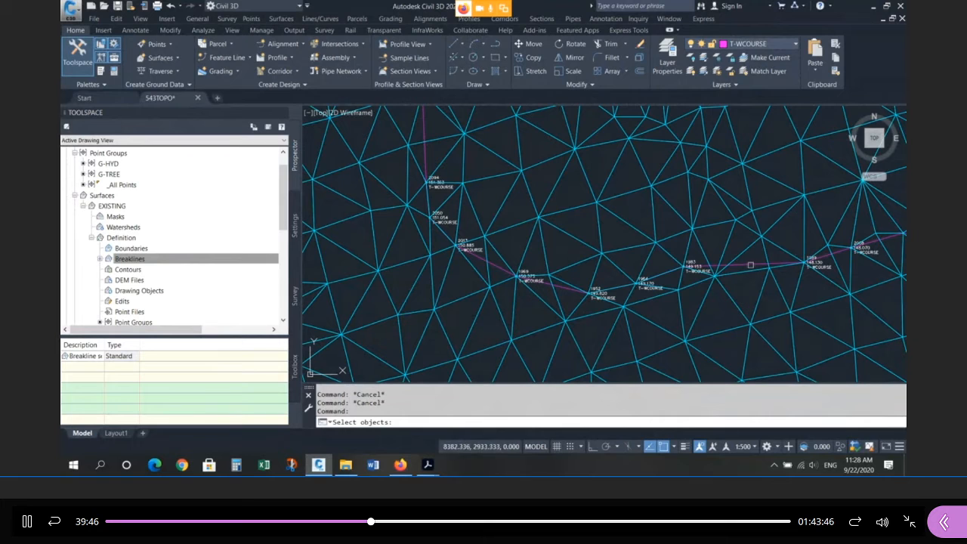
{"action": "left_click", "coordinate": [746, 264]}
{"action": "key", "text": "Return"}
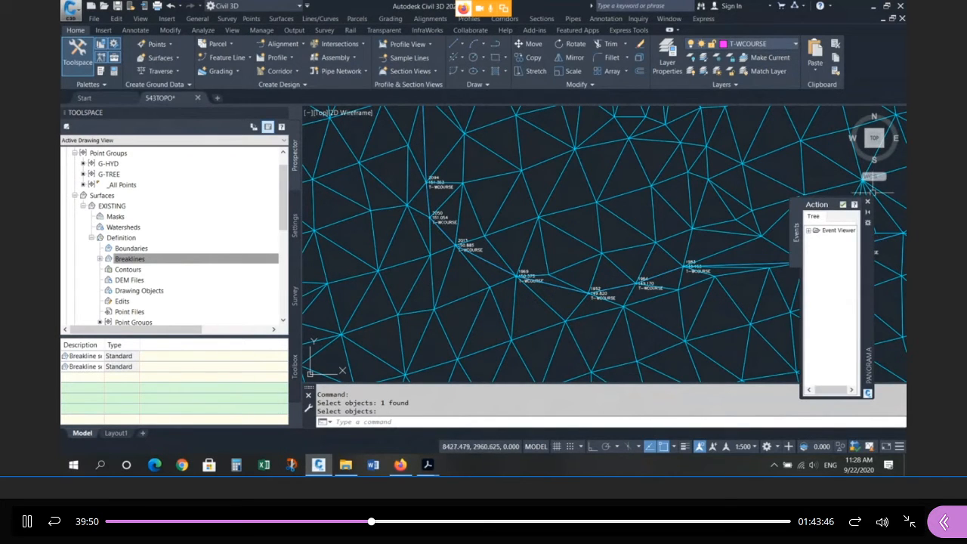
{"action": "left_click", "coordinate": [869, 204]}
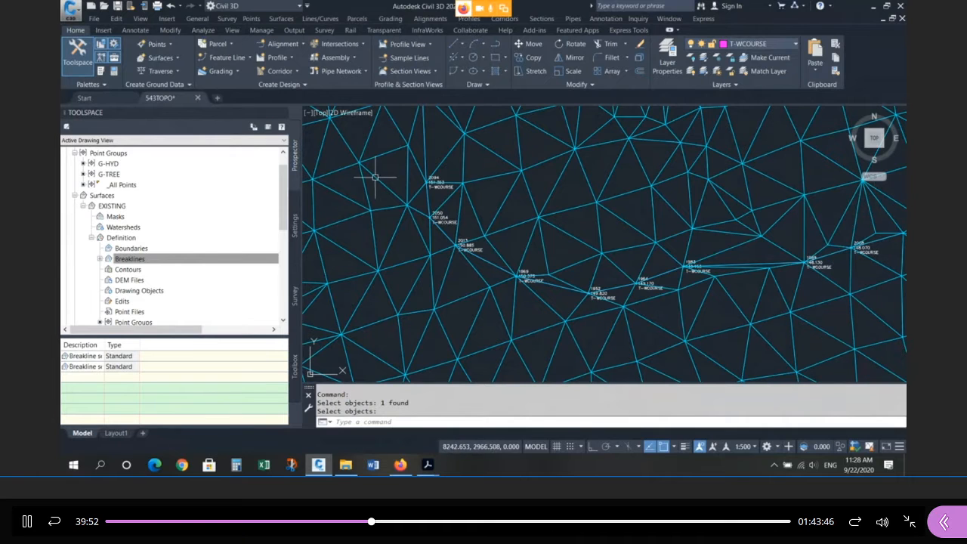
{"action": "scroll", "coordinate": [521, 277], "scroll_direction": "down", "scroll_amount": 4}
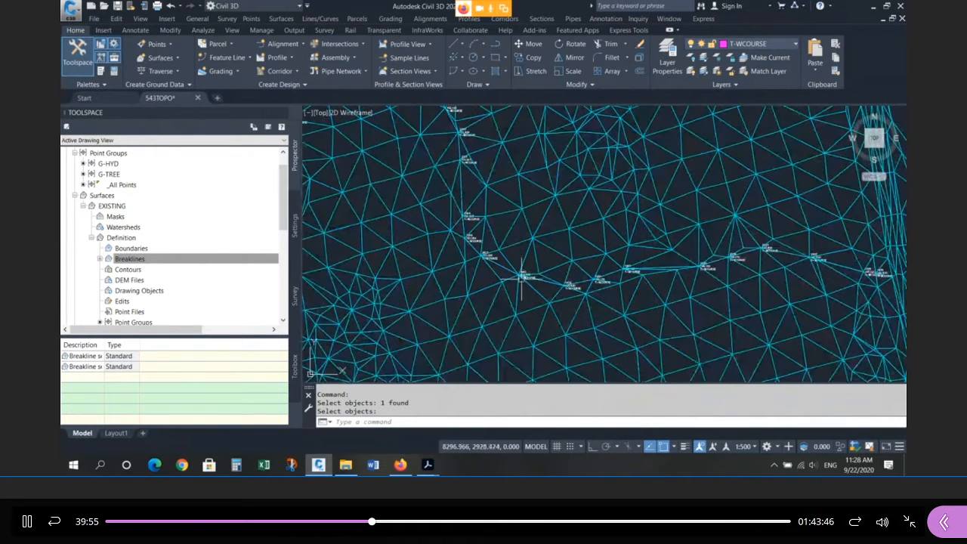
{"action": "scroll", "coordinate": [482, 227], "scroll_direction": "up", "scroll_amount": 4}
{"action": "left_click", "coordinate": [510, 219]}
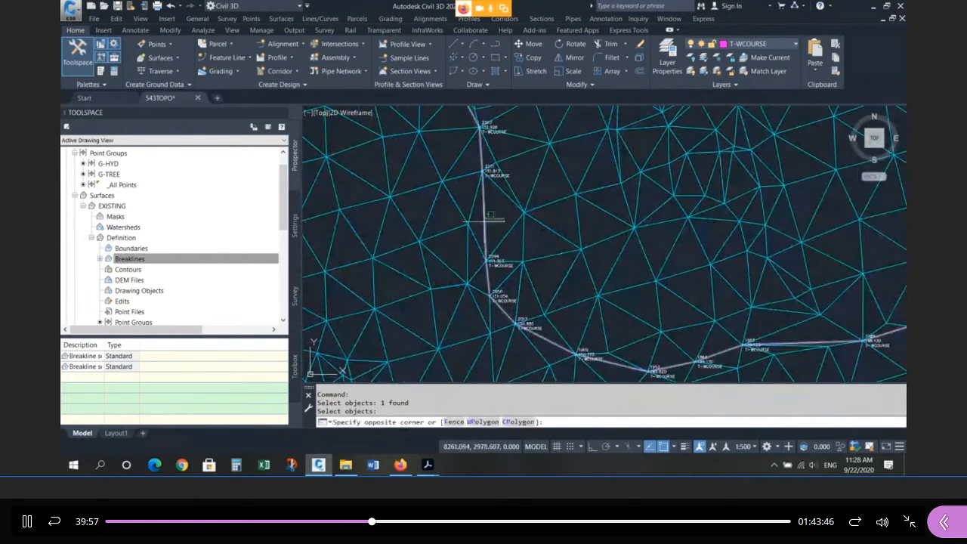
{"action": "left_click", "coordinate": [483, 223]}
{"action": "key", "text": "Escape"}
{"action": "key", "text": "Escape"}
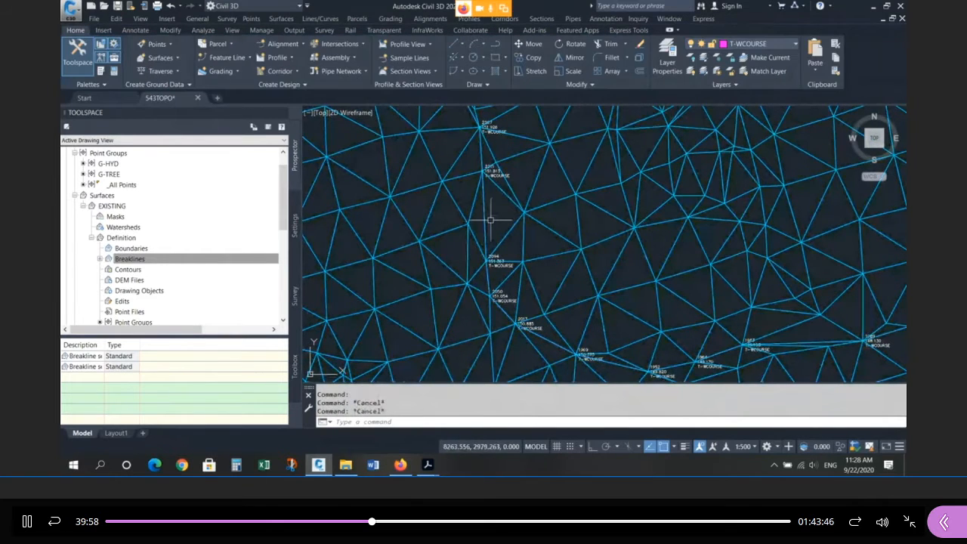
Send the EXISTING TIN surface to the back of the draw order, behind the watercourse line
{"action": "type", "text": "dr"}
{"action": "key", "text": "Return"}
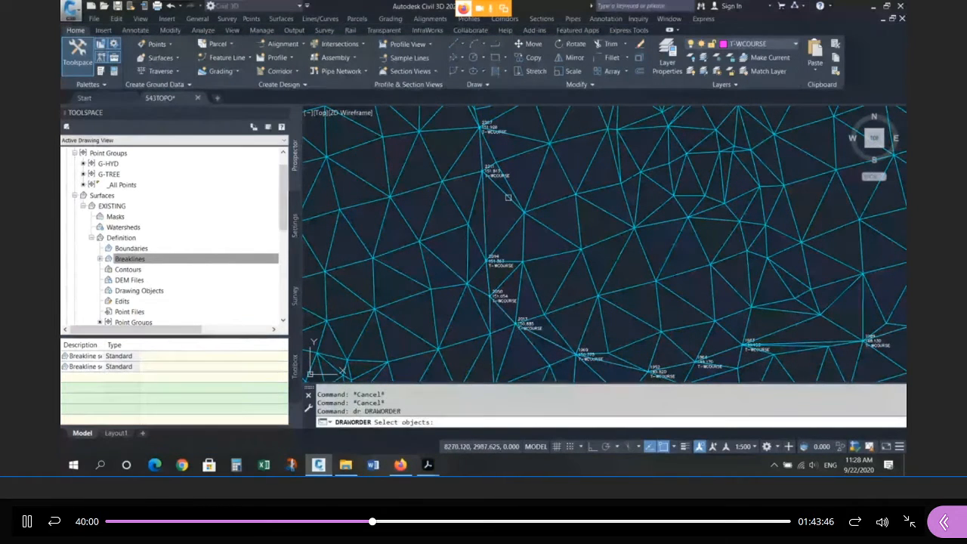
{"action": "left_click", "coordinate": [510, 198]}
{"action": "key", "text": "Return"}
{"action": "key", "text": "Return"}
{"action": "key", "text": "Escape"}
{"action": "key", "text": "Escape"}
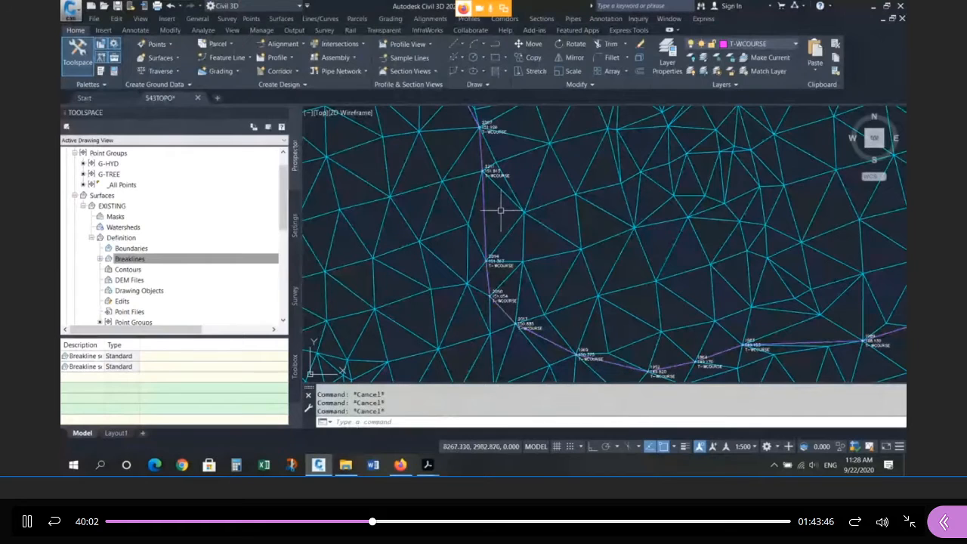
Send the magenta watercourse line to the back of the draw order, beneath the surface triangles
{"action": "key", "text": "Return"}
{"action": "left_click", "coordinate": [487, 224]}
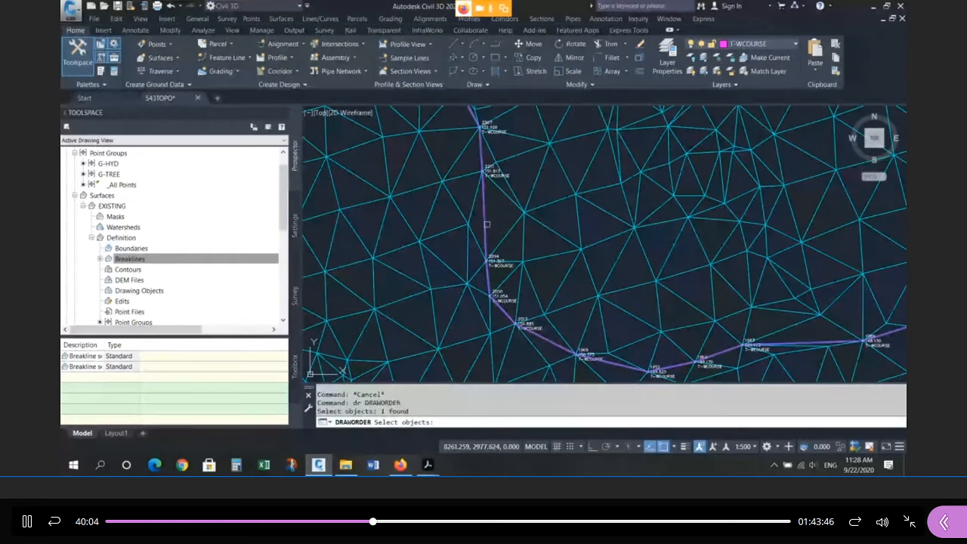
{"action": "key", "text": "Return"}
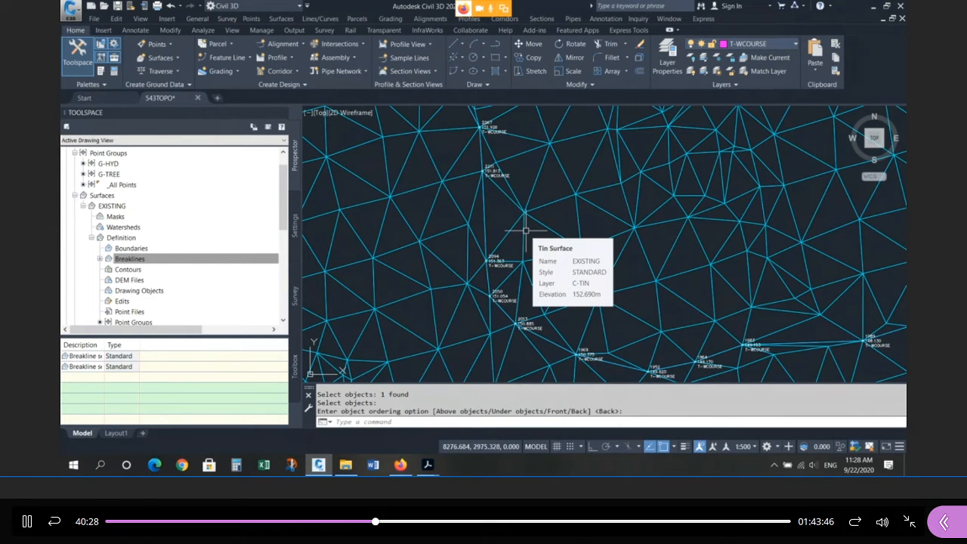
Turn on all layers in the layer properties with the whole surface in view
{"action": "scroll", "coordinate": [527, 229], "scroll_direction": "down", "scroll_amount": 5}
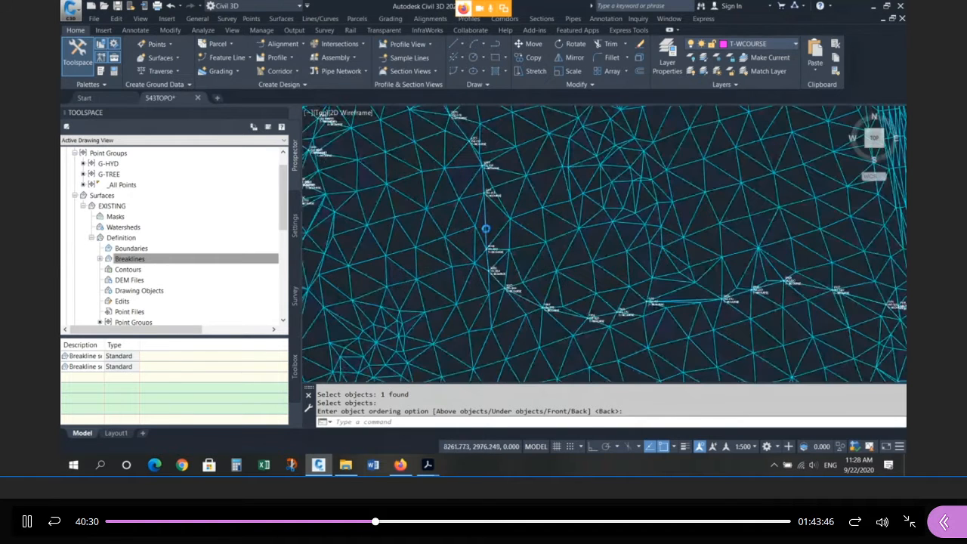
{"action": "scroll", "coordinate": [439, 178], "scroll_direction": "up", "scroll_amount": 3}
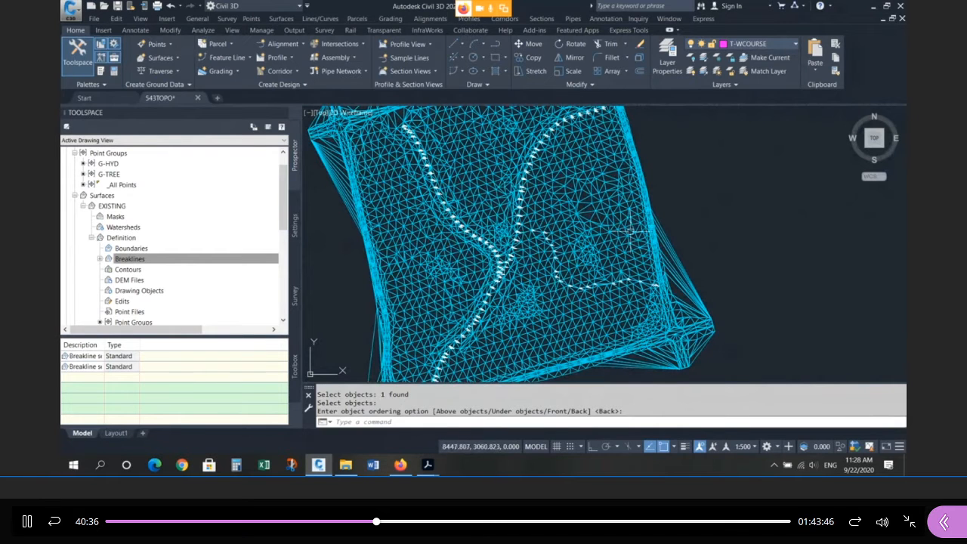
{"action": "scroll", "coordinate": [535, 260], "scroll_direction": "down", "scroll_amount": 2}
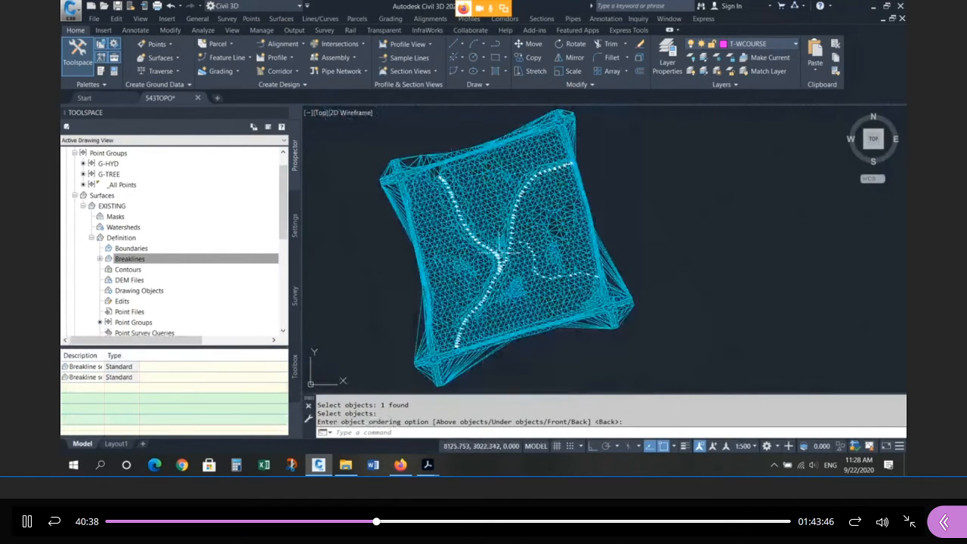
{"action": "key", "text": "Return"}
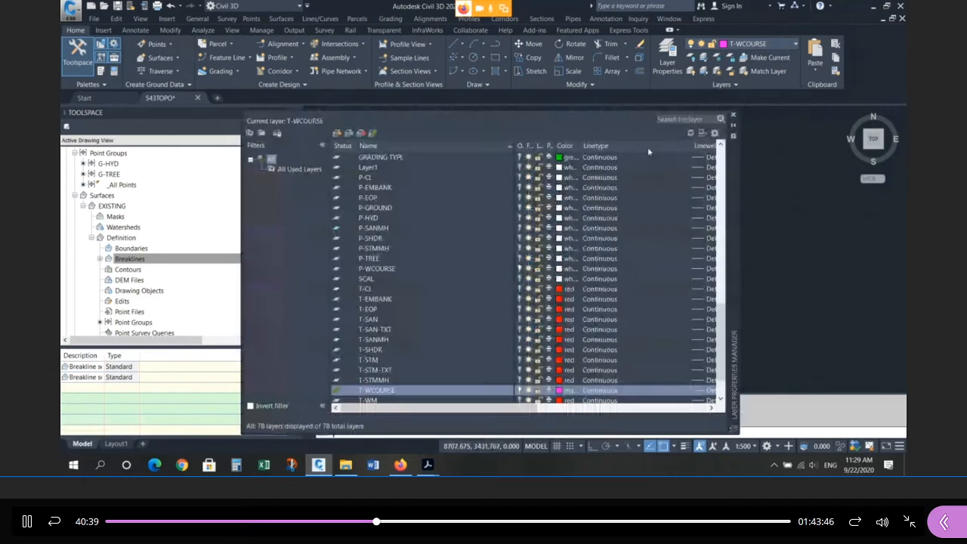
{"action": "left_click", "coordinate": [474, 238]}
{"action": "key", "text": "ctrl+a"}
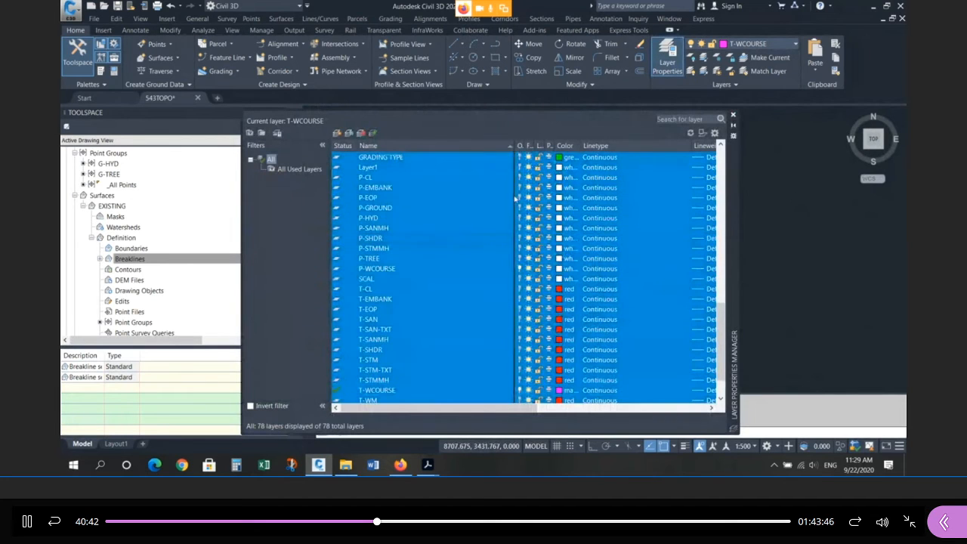
{"action": "left_click", "coordinate": [733, 115]}
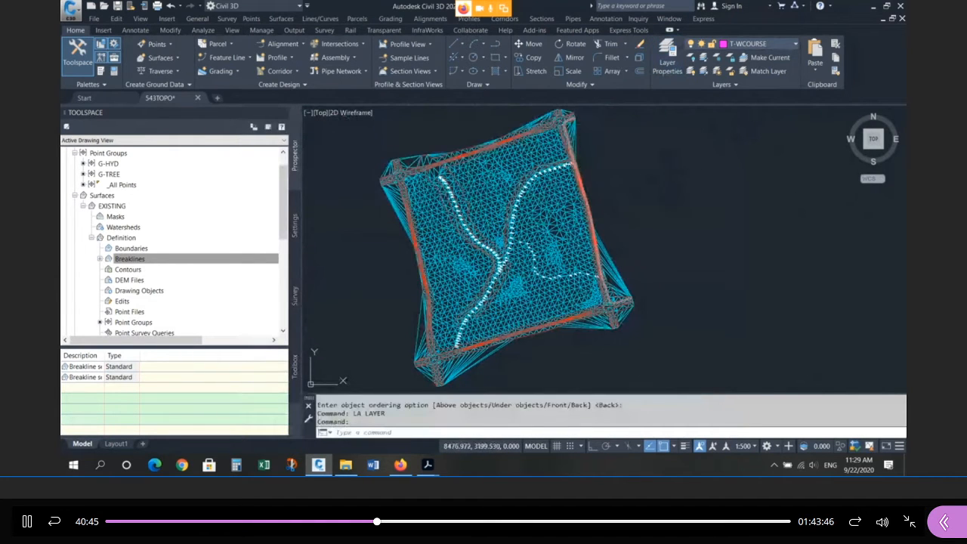
{"action": "key", "text": "Escape"}
{"action": "key", "text": "Escape"}
{"action": "key", "text": "Escape"}
{"action": "scroll", "coordinate": [569, 164], "scroll_direction": "up", "scroll_amount": 2}
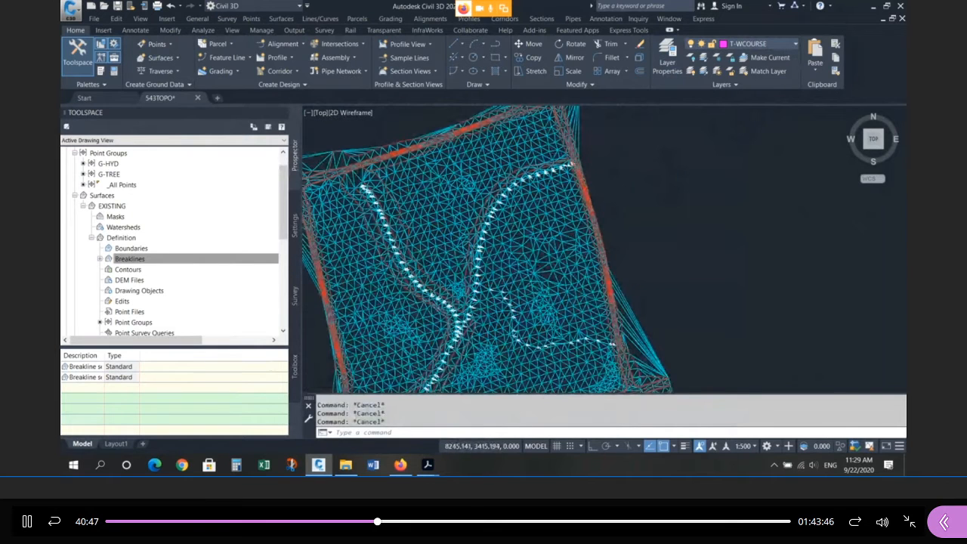
Measure the lengths of two adjoining TIN triangle edges north of the watercourse with the DIST command
{"action": "scroll", "coordinate": [529, 151], "scroll_direction": "up", "scroll_amount": 4}
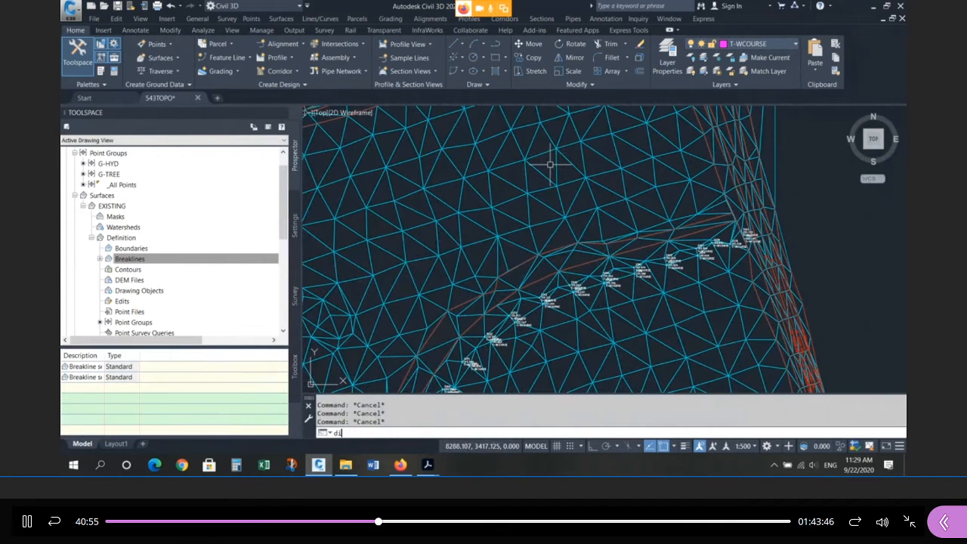
{"action": "key", "text": "Return"}
{"action": "scroll", "coordinate": [551, 164], "scroll_direction": "up", "scroll_amount": 2}
{"action": "left_click", "coordinate": [505, 169]}
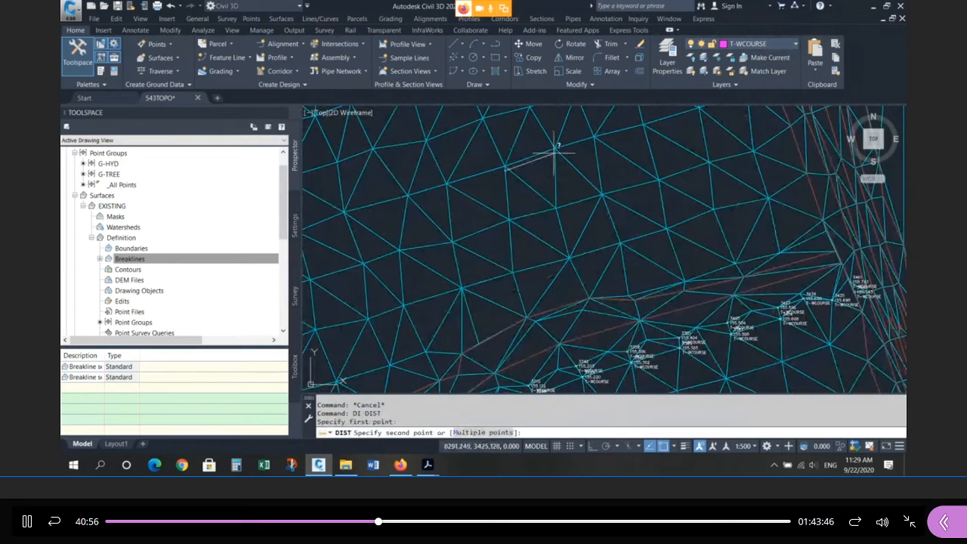
{"action": "left_click", "coordinate": [555, 152]}
{"action": "key", "text": "Return"}
{"action": "left_click", "coordinate": [554, 153]}
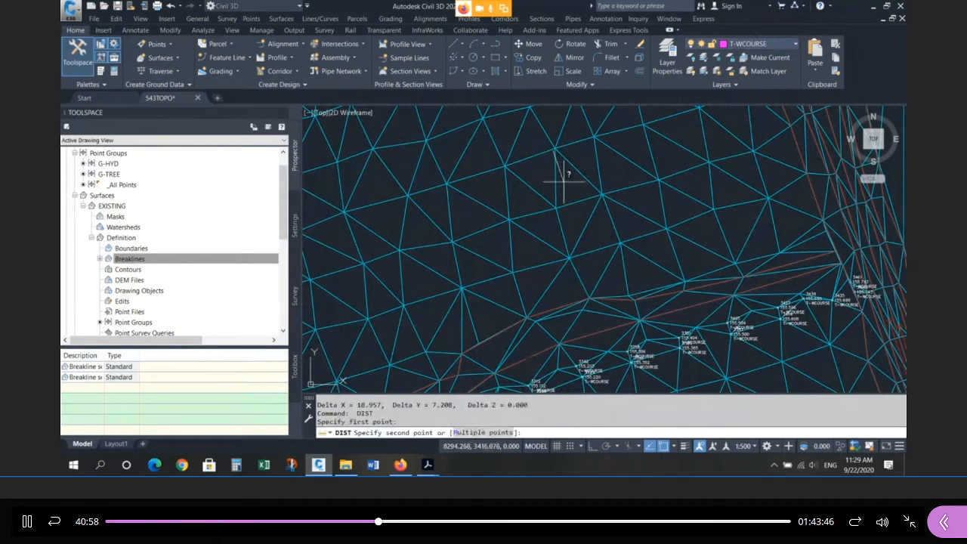
{"action": "left_click", "coordinate": [569, 204]}
Measure two further point spacings with DIST, continuing westward along the neighbouring TIN triangle edges
{"action": "key", "text": "Return"}
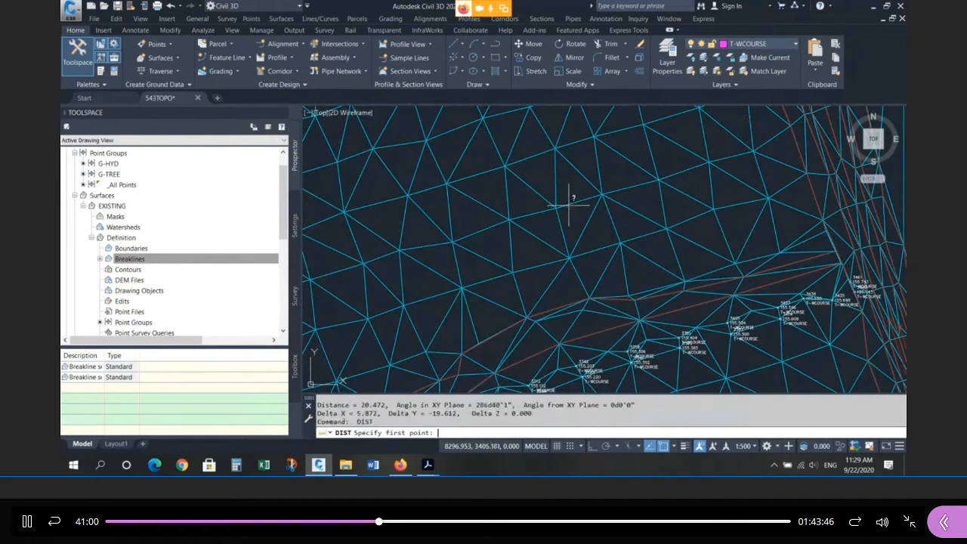
{"action": "left_click", "coordinate": [569, 203]}
{"action": "left_click", "coordinate": [514, 220]}
{"action": "key", "text": "Return"}
{"action": "left_click", "coordinate": [512, 222]}
{"action": "left_click", "coordinate": [458, 242]}
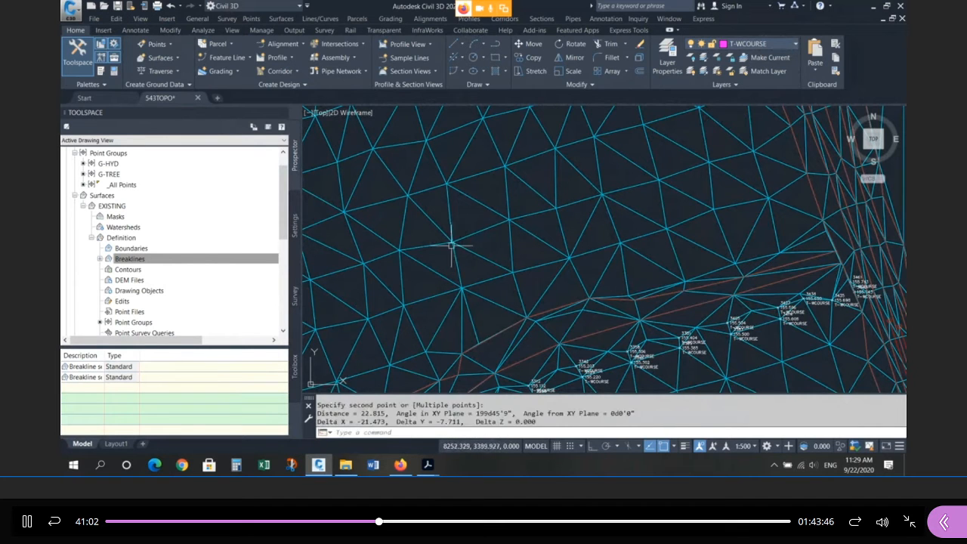
{"action": "key", "text": "Return"}
{"action": "scroll", "coordinate": [484, 204], "scroll_direction": "down", "scroll_amount": 2}
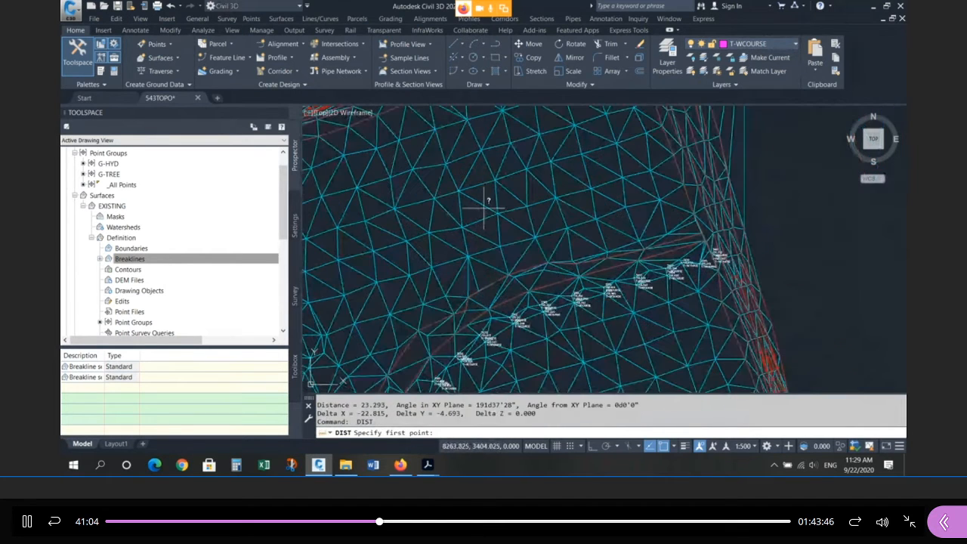
{"action": "key", "text": "Escape"}
{"action": "scroll", "coordinate": [495, 211], "scroll_direction": "down", "scroll_amount": 2}
{"action": "key", "text": "Escape"}
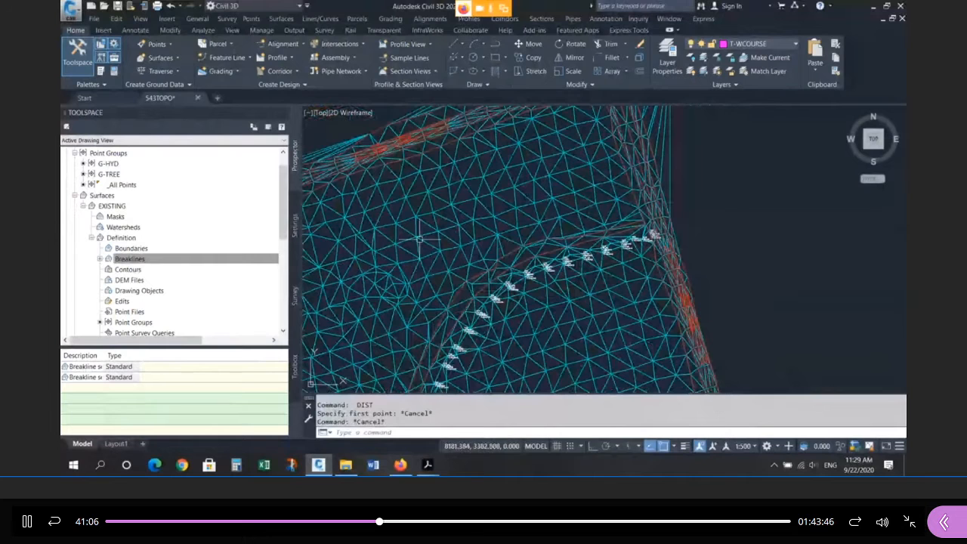
Examine the surface triangulation along the watercourse and outside the northern embankment line near the road corner
{"action": "scroll", "coordinate": [501, 286], "scroll_direction": "up", "scroll_amount": 4}
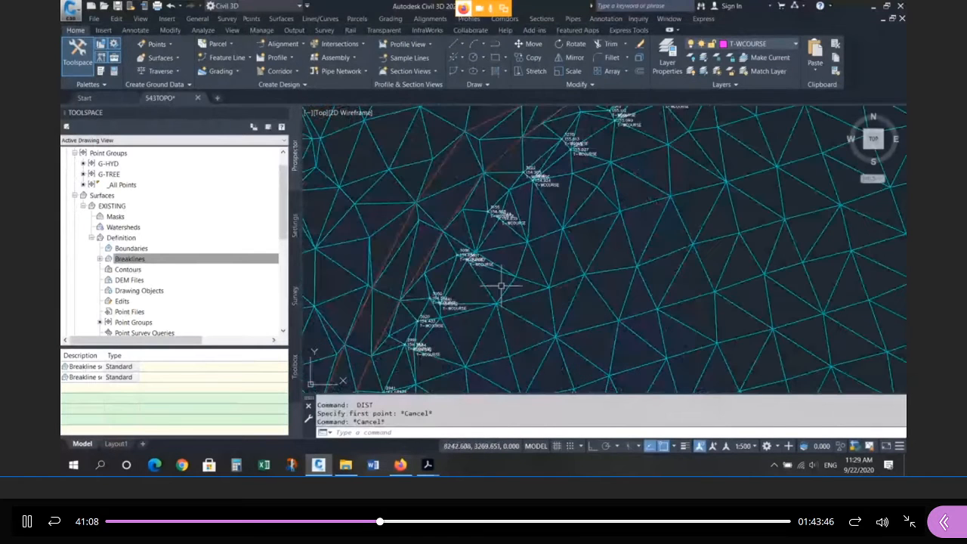
{"action": "scroll", "coordinate": [491, 295], "scroll_direction": "down", "scroll_amount": 1}
{"action": "scroll", "coordinate": [466, 310], "scroll_direction": "up", "scroll_amount": 1}
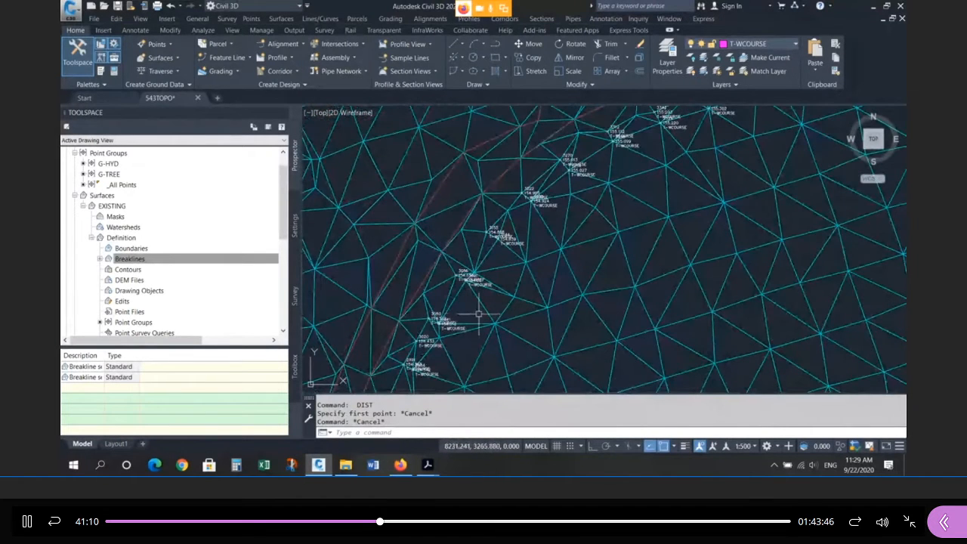
{"action": "scroll", "coordinate": [498, 316], "scroll_direction": "down", "scroll_amount": 2}
{"action": "scroll", "coordinate": [499, 317], "scroll_direction": "down", "scroll_amount": 5}
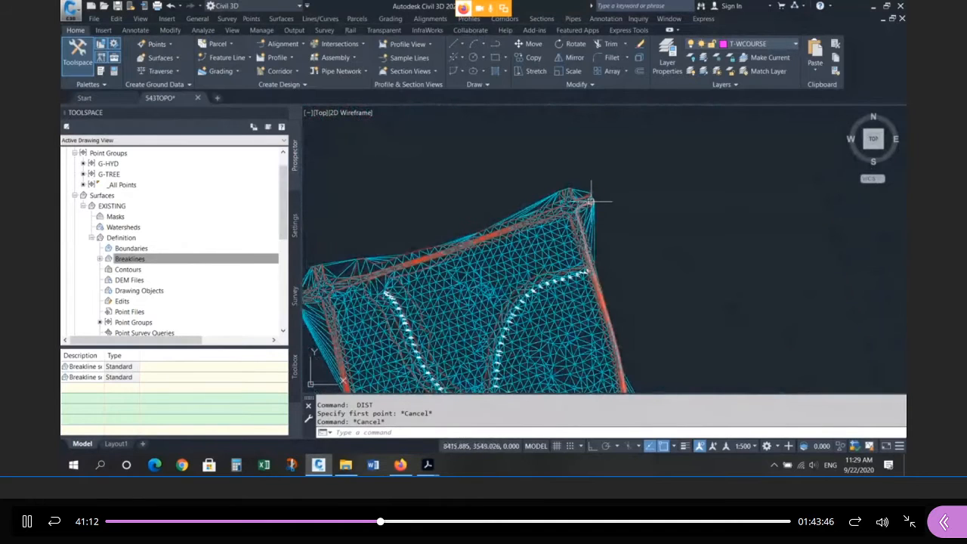
{"action": "scroll", "coordinate": [603, 158], "scroll_direction": "up", "scroll_amount": 5}
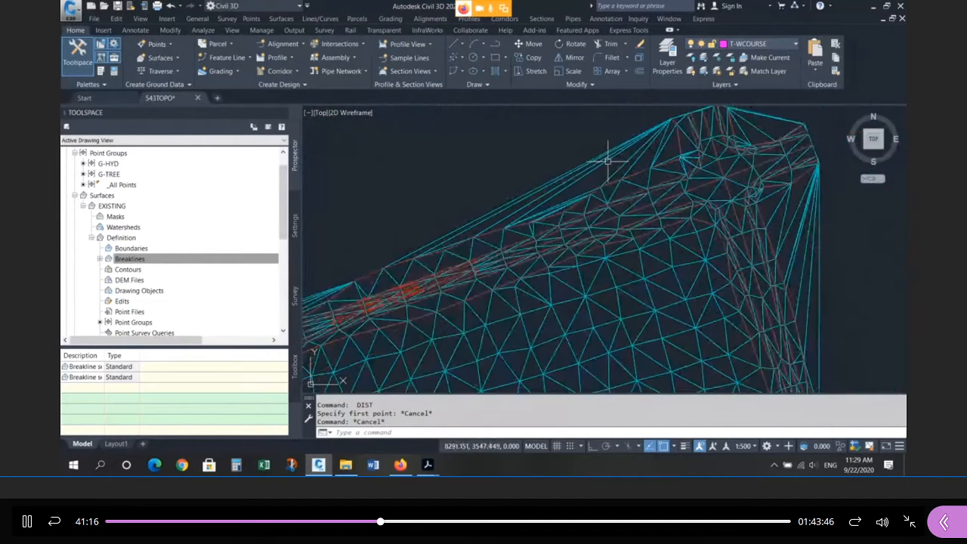
{"action": "scroll", "coordinate": [593, 155], "scroll_direction": "down", "scroll_amount": 1}
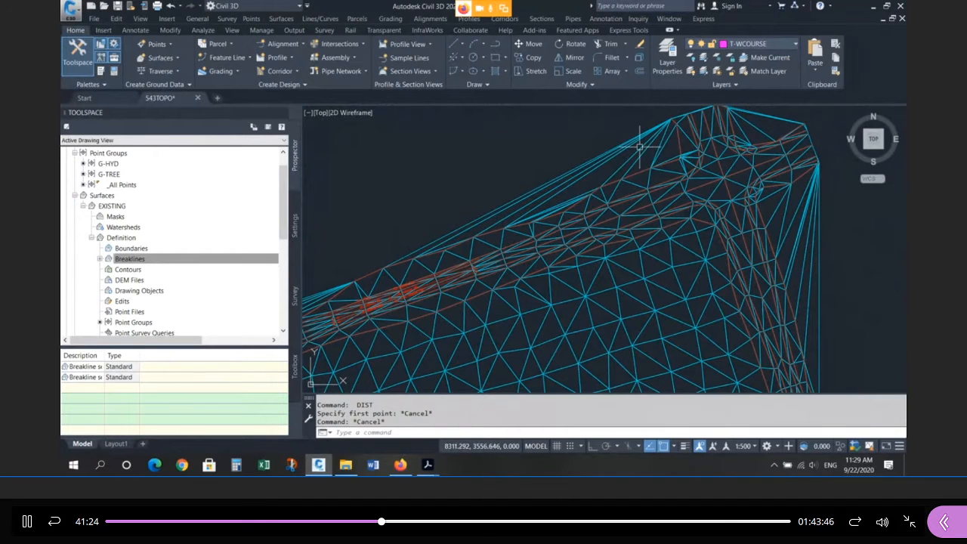
{"action": "mouse_move", "coordinate": [639, 147]}
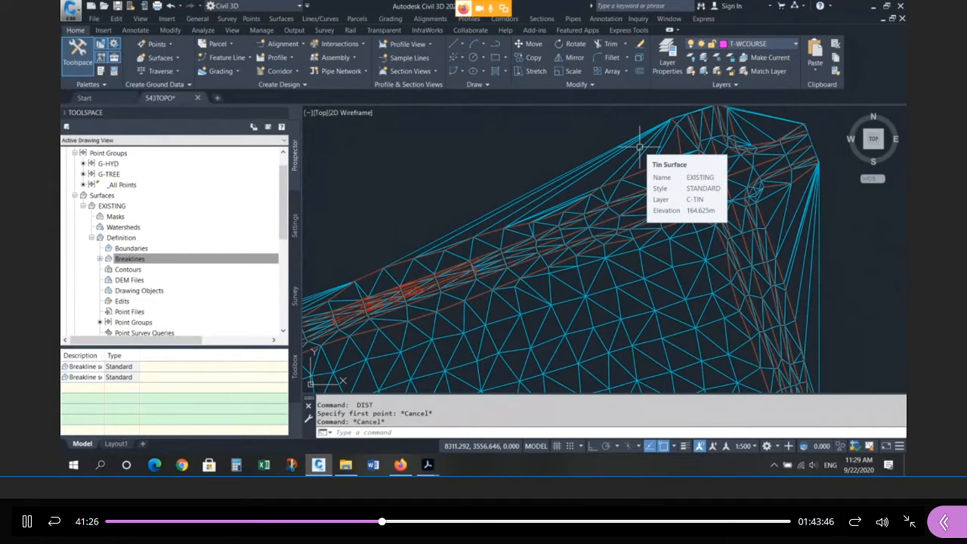
{"action": "scroll", "coordinate": [627, 144], "scroll_direction": "up", "scroll_amount": 2}
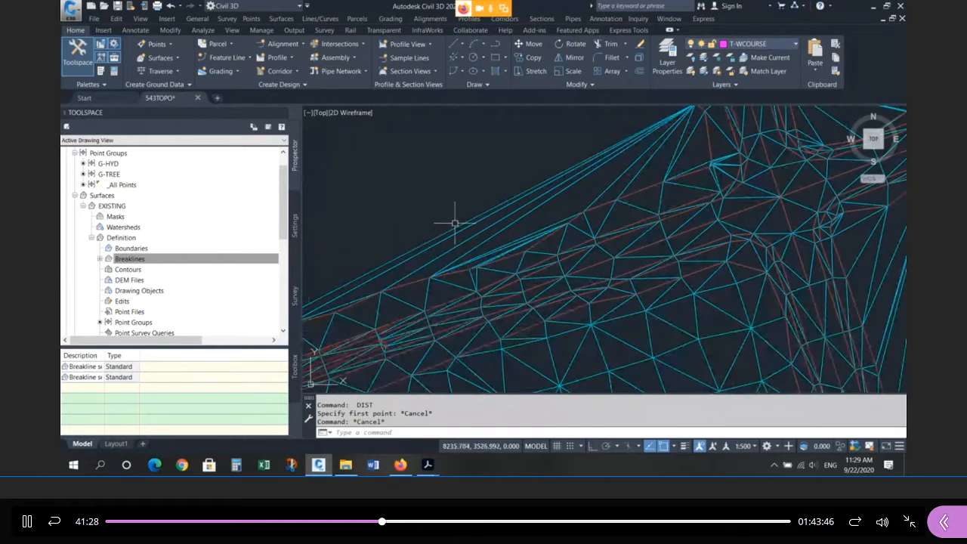
{"action": "scroll", "coordinate": [586, 163], "scroll_direction": "down", "scroll_amount": 4}
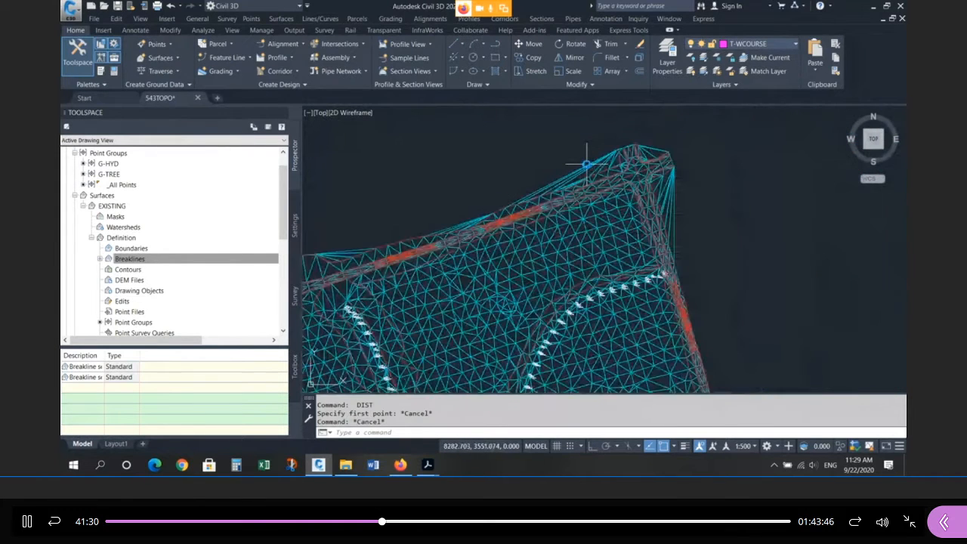
{"action": "scroll", "coordinate": [606, 159], "scroll_direction": "up", "scroll_amount": 2}
{"action": "scroll", "coordinate": [606, 158], "scroll_direction": "up", "scroll_amount": 2}
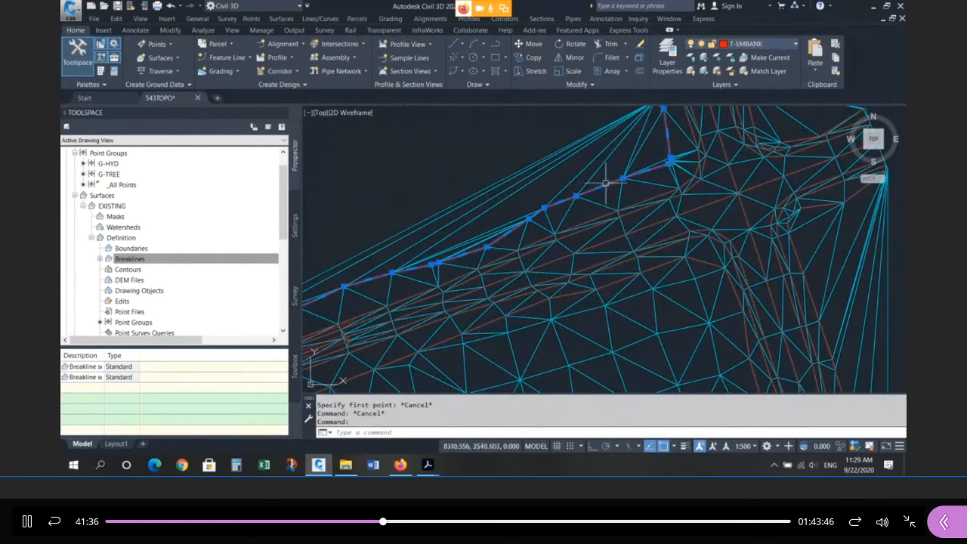
Isolate the T-EMBANK layer using one of its embankment lines at the northern edge
{"action": "left_click", "coordinate": [598, 189]}
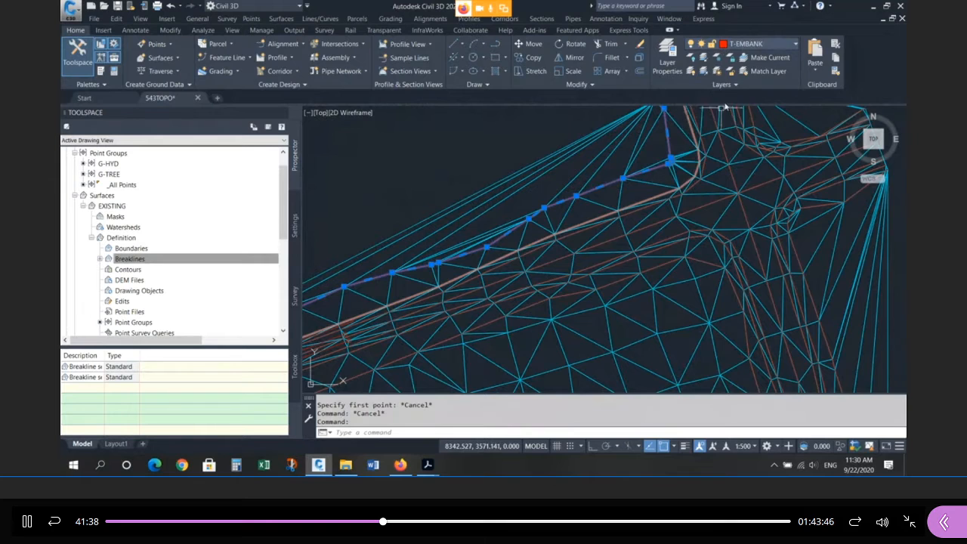
{"action": "key", "text": "Escape"}
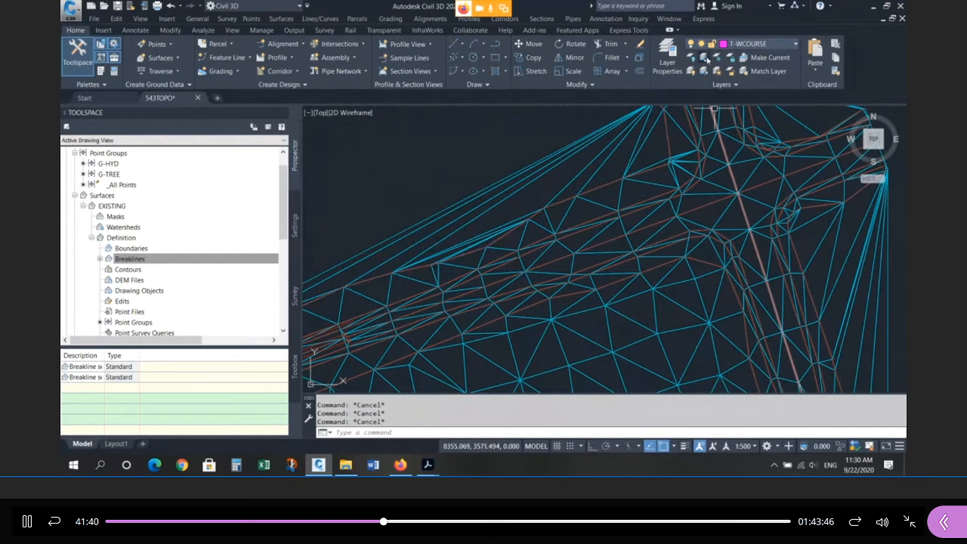
{"action": "left_click", "coordinate": [705, 57]}
{"action": "left_click", "coordinate": [660, 154]}
{"action": "key", "text": "Return"}
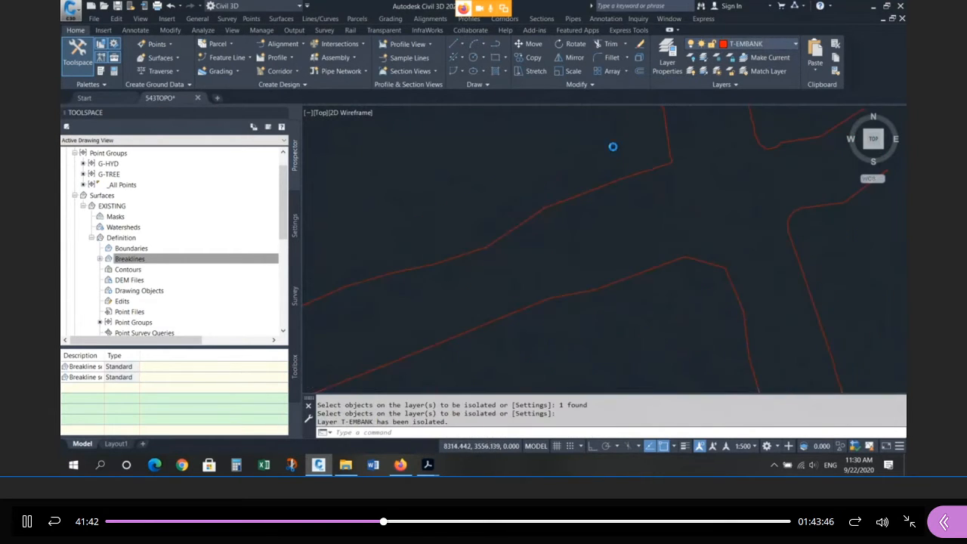
Highlight the outer T-EMBANK lines all around the site and restore the layers hidden by the isolation
{"action": "left_click", "coordinate": [623, 146]}
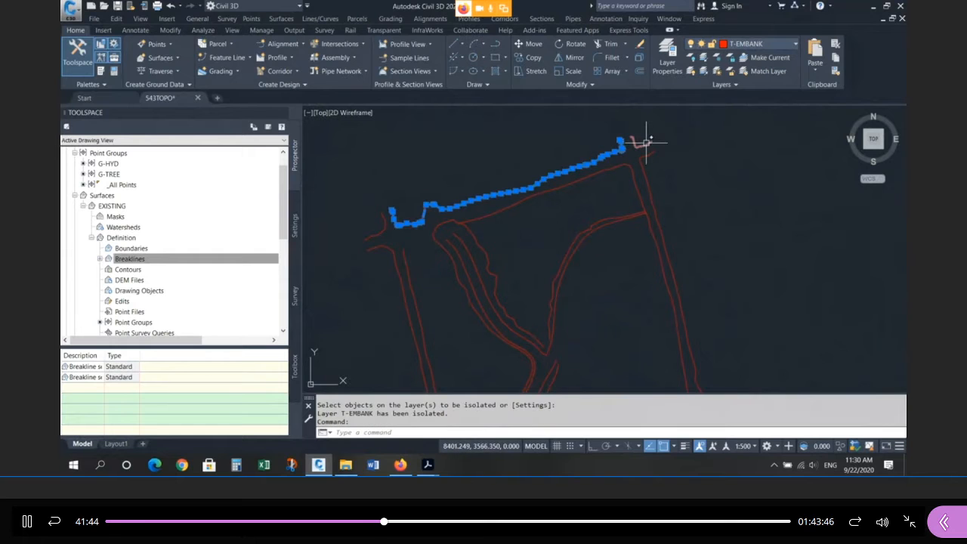
{"action": "left_click", "coordinate": [648, 143]}
{"action": "left_click", "coordinate": [648, 155]}
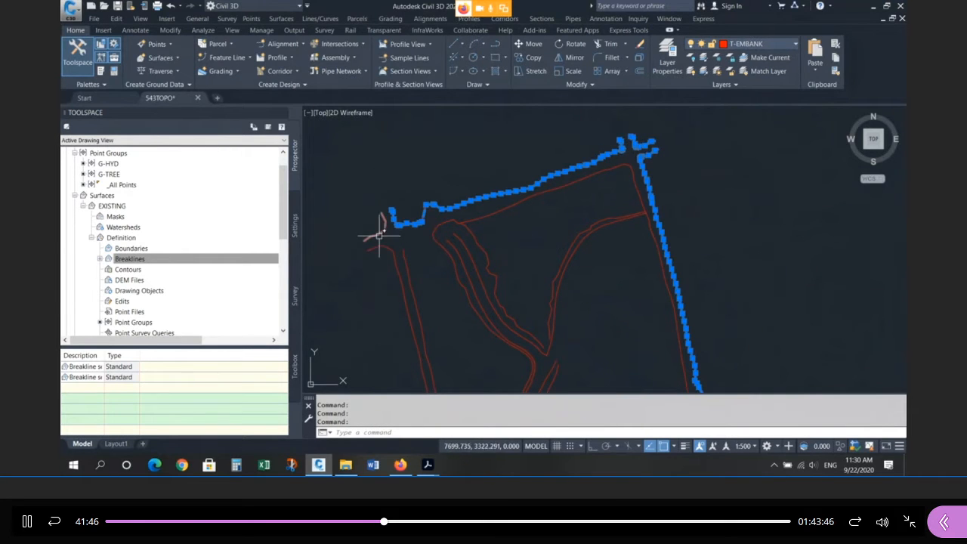
{"action": "left_click", "coordinate": [389, 219]}
{"action": "scroll", "coordinate": [443, 233], "scroll_direction": "down", "scroll_amount": 5}
{"action": "scroll", "coordinate": [458, 219], "scroll_direction": "up", "scroll_amount": 10}
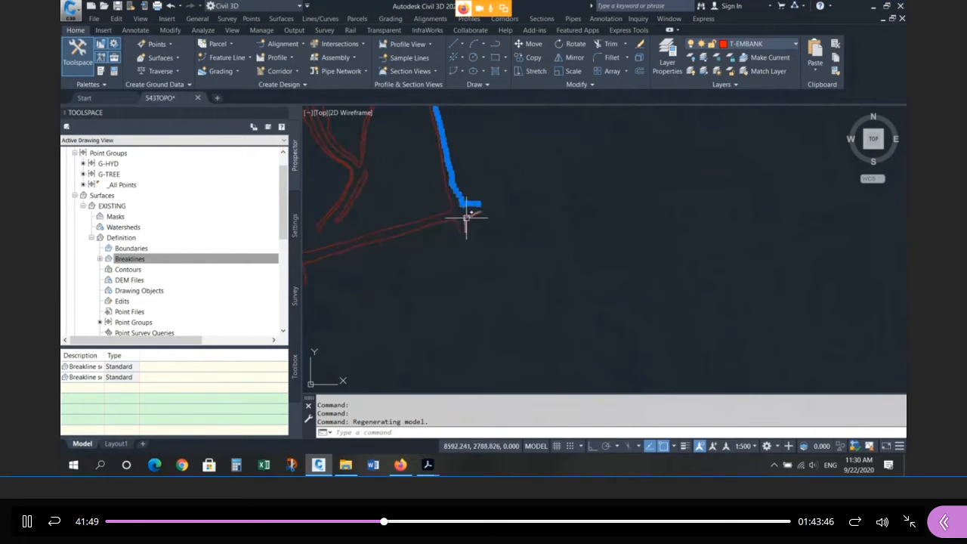
{"action": "scroll", "coordinate": [446, 231], "scroll_direction": "down", "scroll_amount": 5}
{"action": "scroll", "coordinate": [385, 259], "scroll_direction": "up", "scroll_amount": 8}
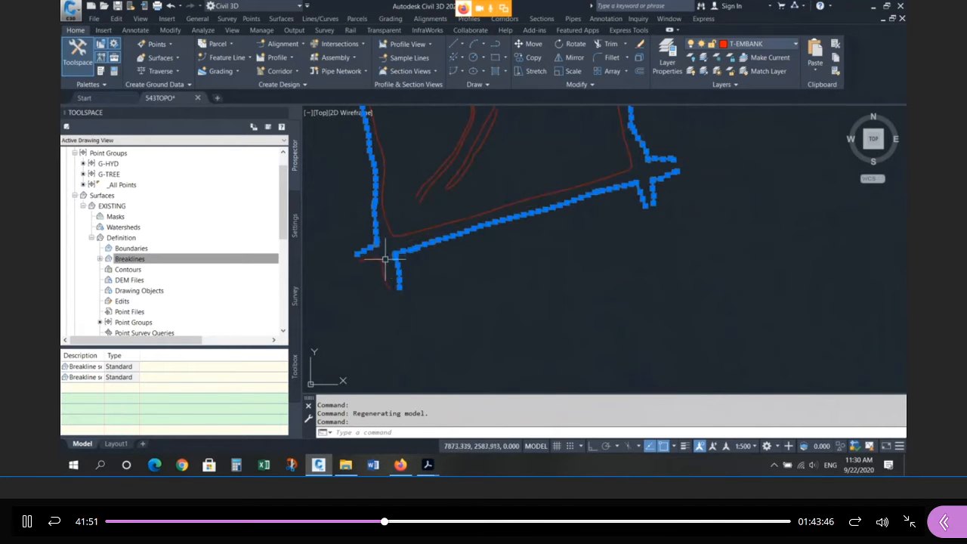
{"action": "key", "text": "Escape"}
{"action": "key", "text": "Escape"}
{"action": "scroll", "coordinate": [401, 263], "scroll_direction": "up", "scroll_amount": 3}
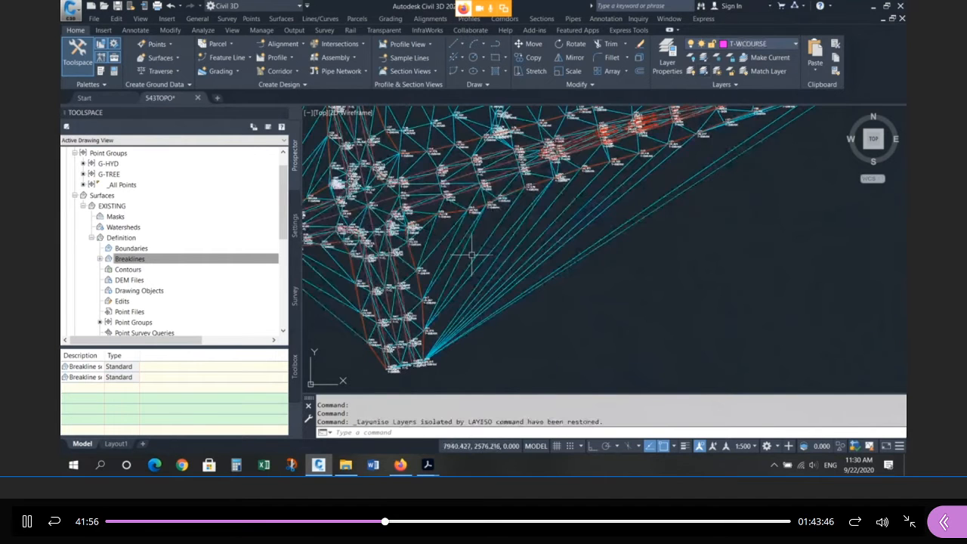
Highlight the outer embankment line along the southern edge to compare it with the long TIN triangles beside it
{"action": "left_click", "coordinate": [458, 206]}
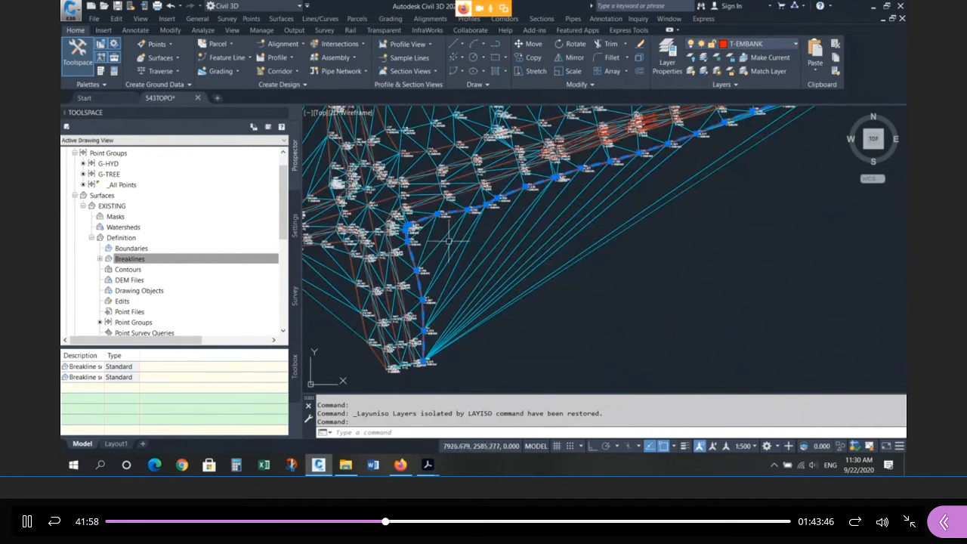
{"action": "key", "text": "Escape"}
{"action": "key", "text": "Escape"}
{"action": "key", "text": "Escape"}
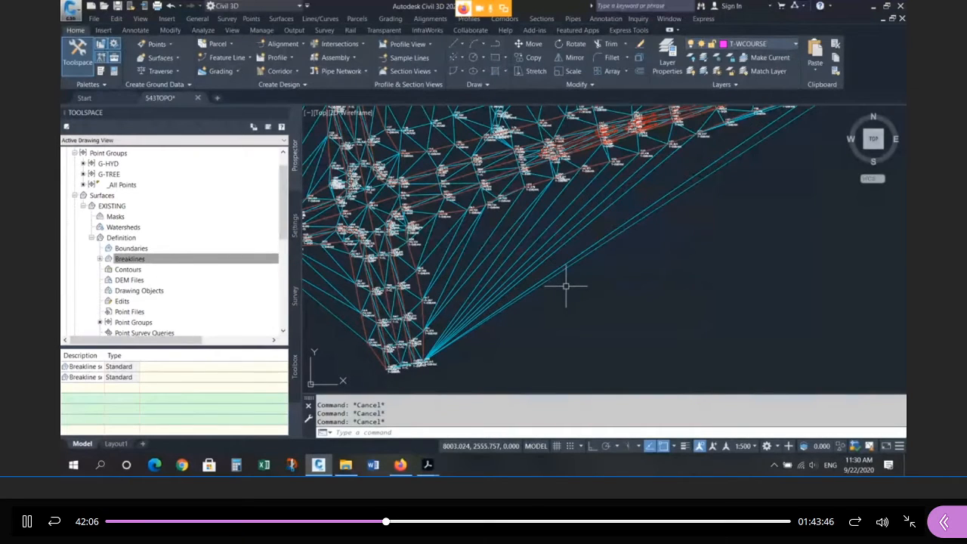
Isolate the T-EMBANK layer using the outer embankment line along the southern edge
{"action": "left_click", "coordinate": [704, 57]}
{"action": "left_click", "coordinate": [595, 164]}
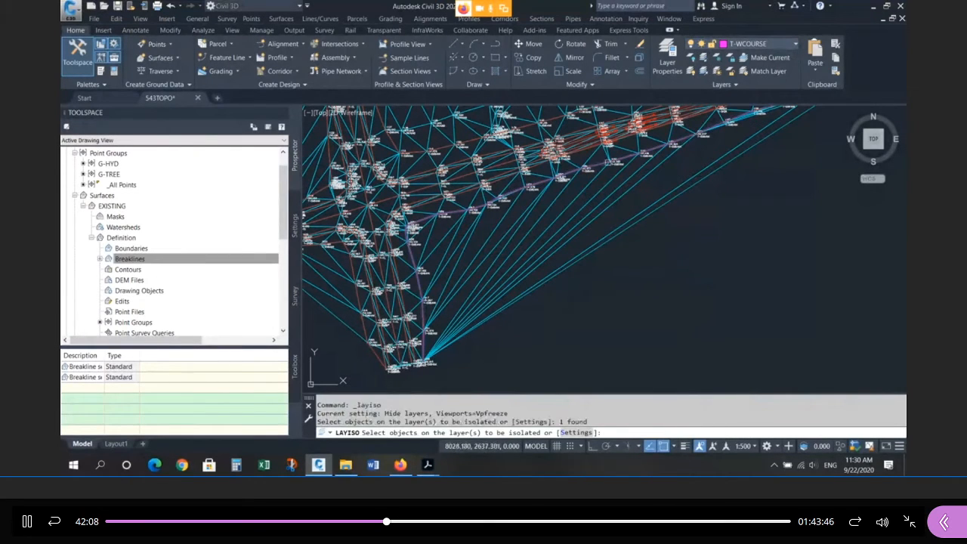
{"action": "key", "text": "Return"}
{"action": "key", "text": "Escape"}
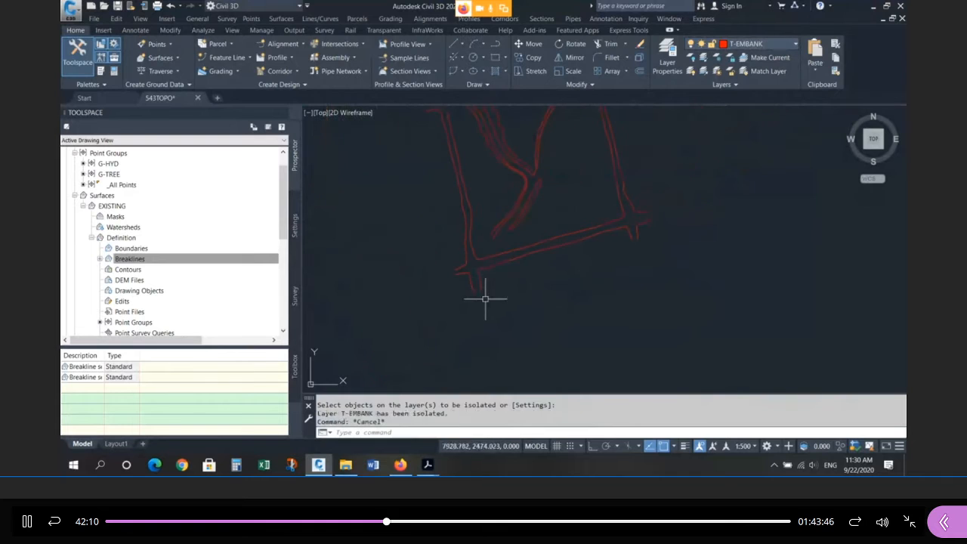
{"action": "key", "text": "Escape"}
{"action": "key", "text": "Escape"}
{"action": "scroll", "coordinate": [491, 312], "scroll_direction": "down", "scroll_amount": 3}
{"action": "scroll", "coordinate": [581, 206], "scroll_direction": "up", "scroll_amount": 2}
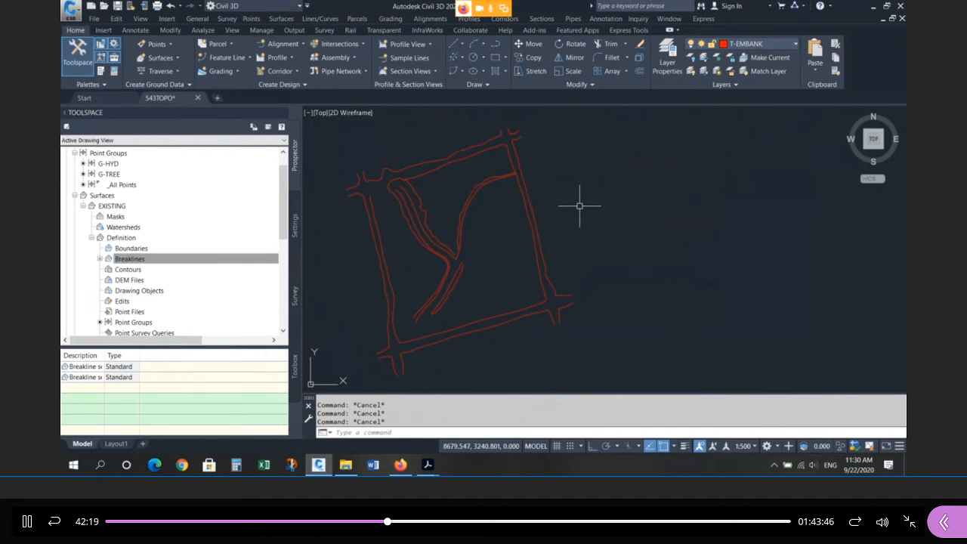
Undo the last layer isolation
{"action": "scroll", "coordinate": [579, 206], "scroll_direction": "up", "scroll_amount": 3}
{"action": "scroll", "coordinate": [447, 241], "scroll_direction": "up", "scroll_amount": 3}
{"action": "type", "text": "u"}
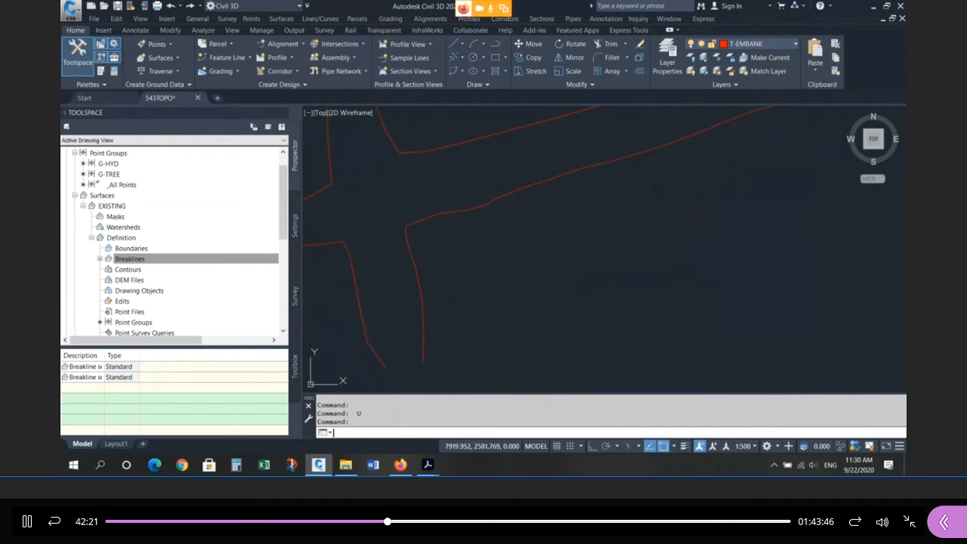
{"action": "key", "text": "Return"}
{"action": "scroll", "coordinate": [440, 247], "scroll_direction": "up", "scroll_amount": 2}
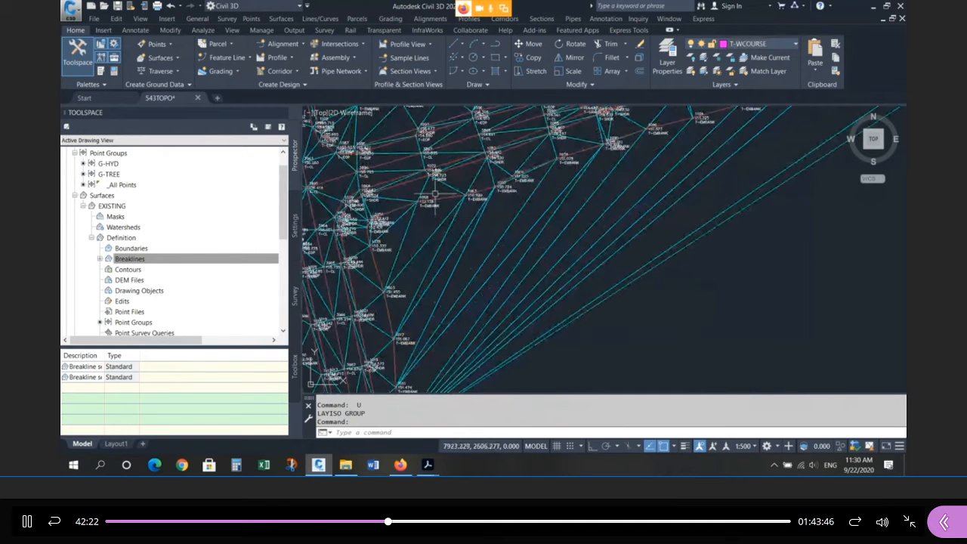
Isolate the T-EMBANK layer using an embankment line at the site's northeastern corner
{"action": "scroll", "coordinate": [533, 257], "scroll_direction": "down", "scroll_amount": 5}
{"action": "scroll", "coordinate": [532, 269], "scroll_direction": "down", "scroll_amount": 2}
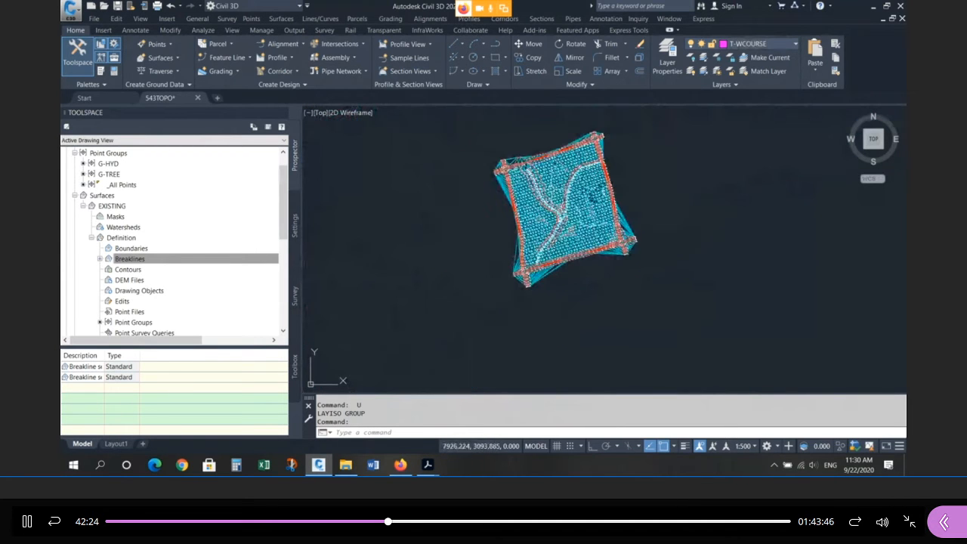
{"action": "left_click", "coordinate": [716, 59]}
{"action": "scroll", "coordinate": [598, 139], "scroll_direction": "up", "scroll_amount": 4}
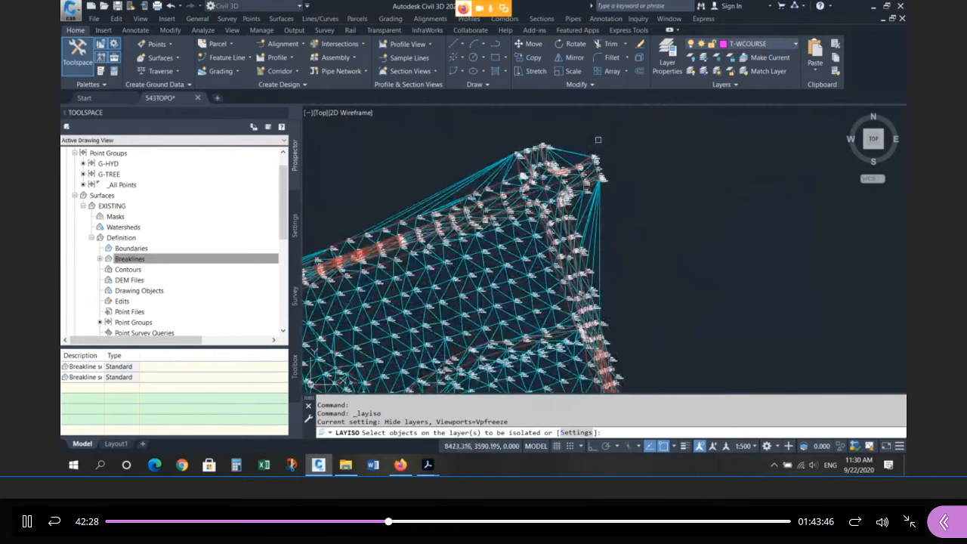
{"action": "scroll", "coordinate": [598, 139], "scroll_direction": "up", "scroll_amount": 2}
{"action": "left_click", "coordinate": [552, 160]}
{"action": "key", "text": "Return"}
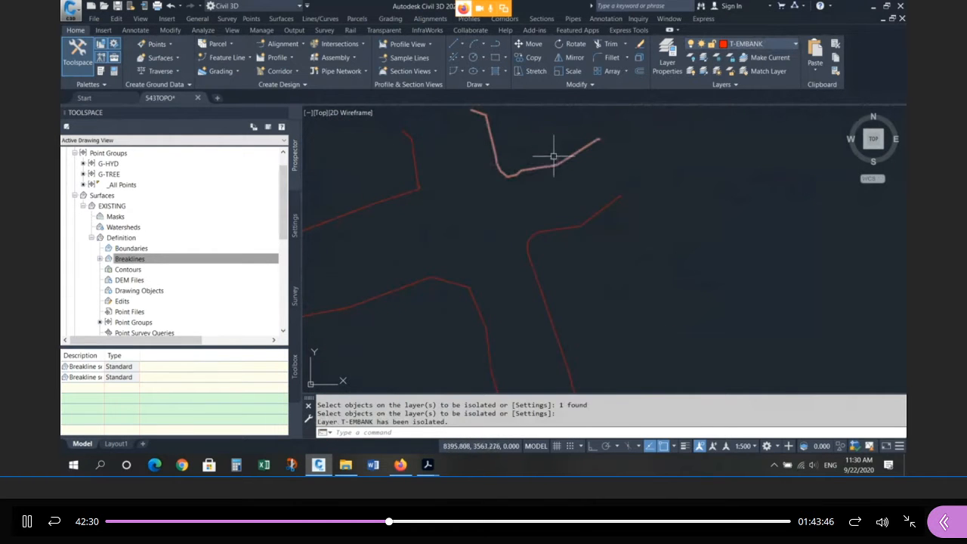
{"action": "scroll", "coordinate": [554, 151], "scroll_direction": "down", "scroll_amount": 3}
{"action": "key", "text": "Escape"}
{"action": "key", "text": "Escape"}
Copy the eight outer embankment lines, including the short corner pieces, 2000 units due east with Ortho on
{"action": "type", "text": "c"}
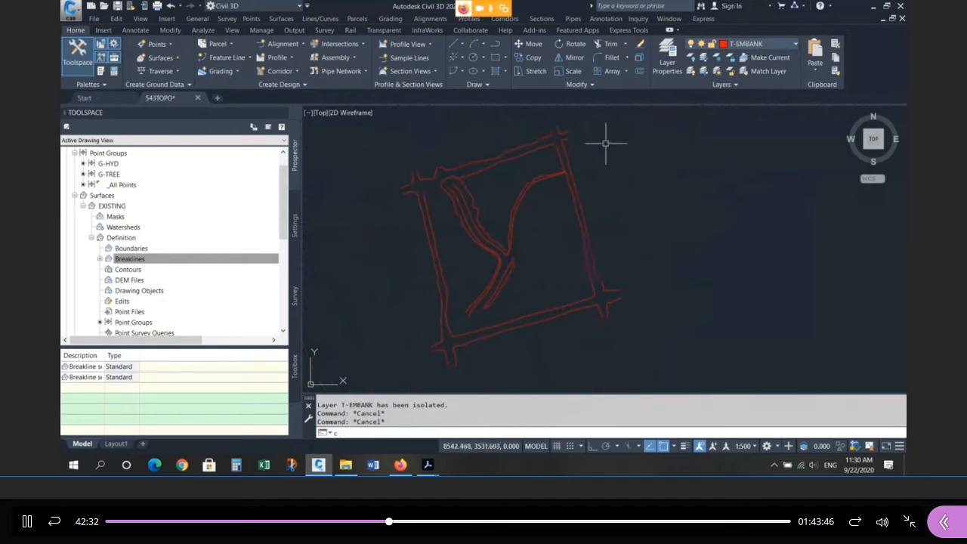
{"action": "type", "text": "o"}
{"action": "key", "text": "Return"}
{"action": "left_click", "coordinate": [569, 137]}
{"action": "left_click", "coordinate": [555, 134]}
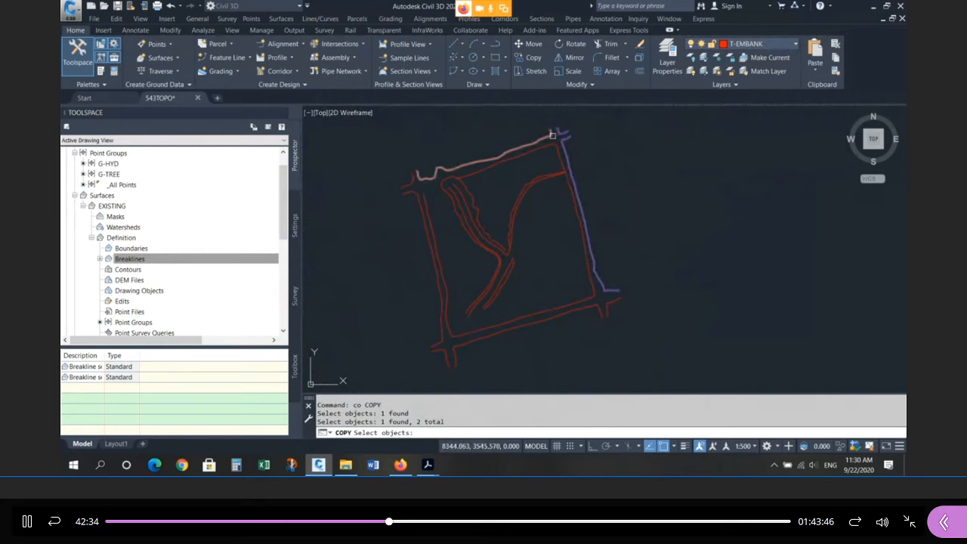
{"action": "left_click", "coordinate": [552, 135]}
{"action": "left_click", "coordinate": [409, 185]}
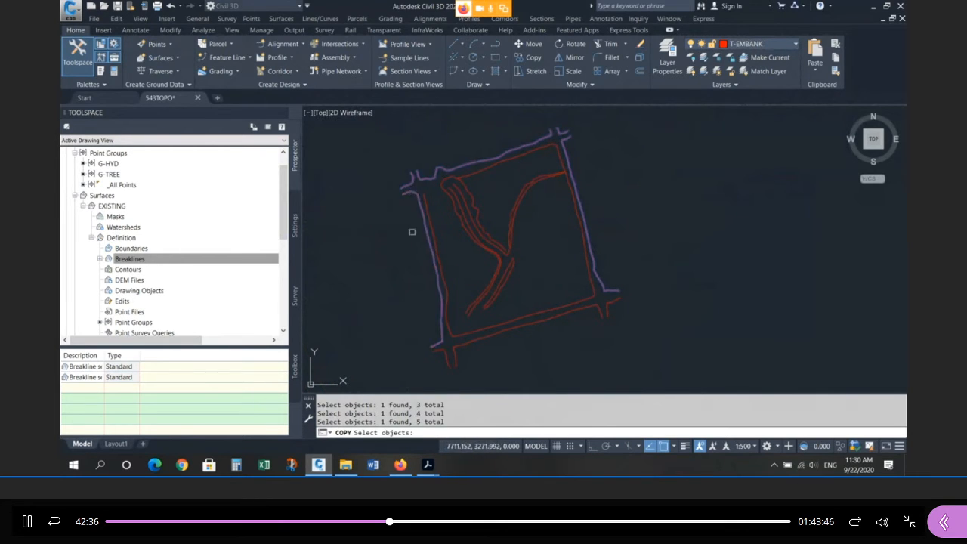
{"action": "left_click", "coordinate": [446, 356]}
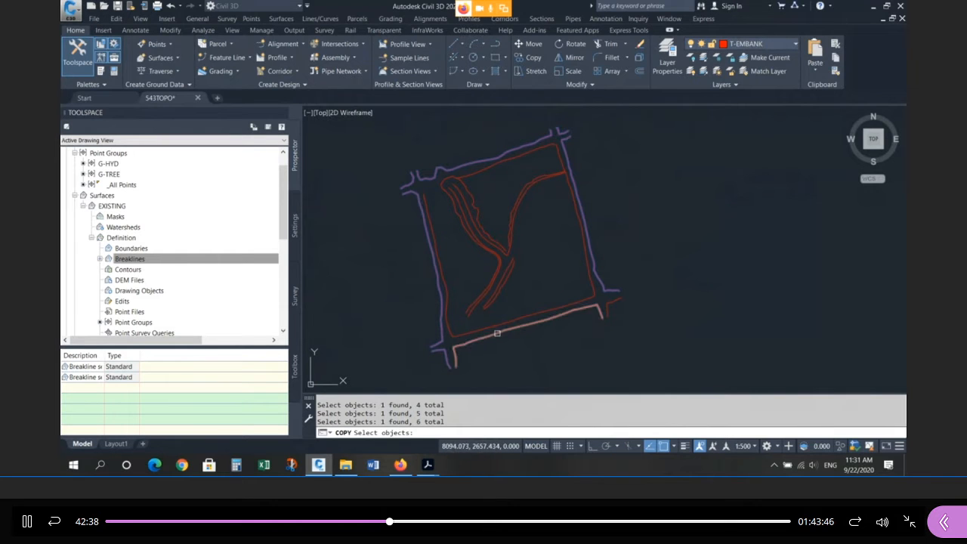
{"action": "left_click", "coordinate": [498, 333]}
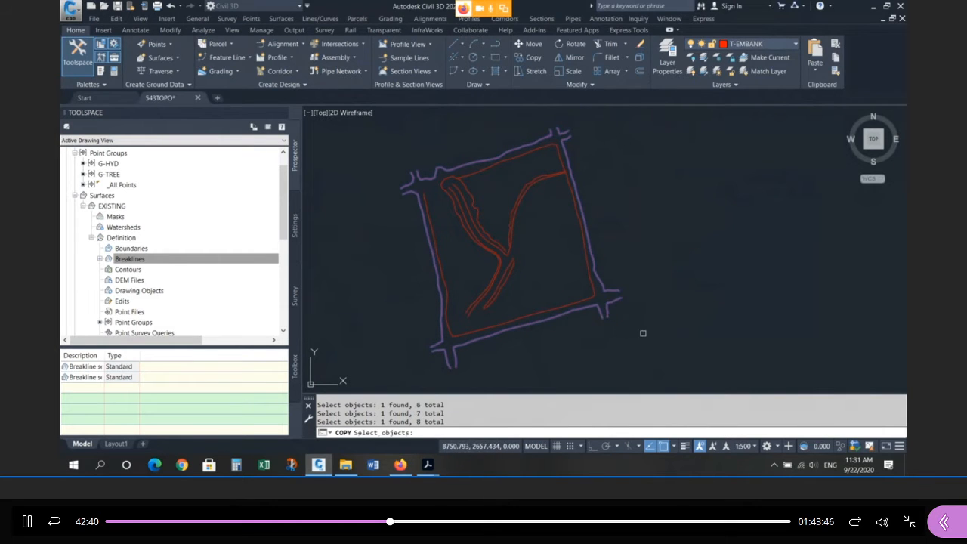
{"action": "key", "text": "Return"}
{"action": "scroll", "coordinate": [189, 250], "scroll_direction": "down", "scroll_amount": 1}
{"action": "scroll", "coordinate": [529, 216], "scroll_direction": "down", "scroll_amount": 2}
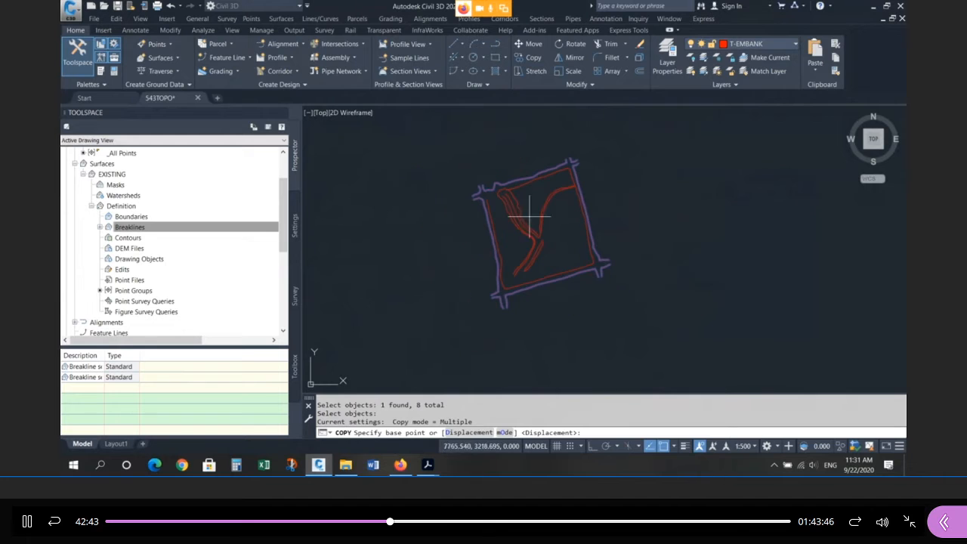
{"action": "left_click", "coordinate": [621, 203]}
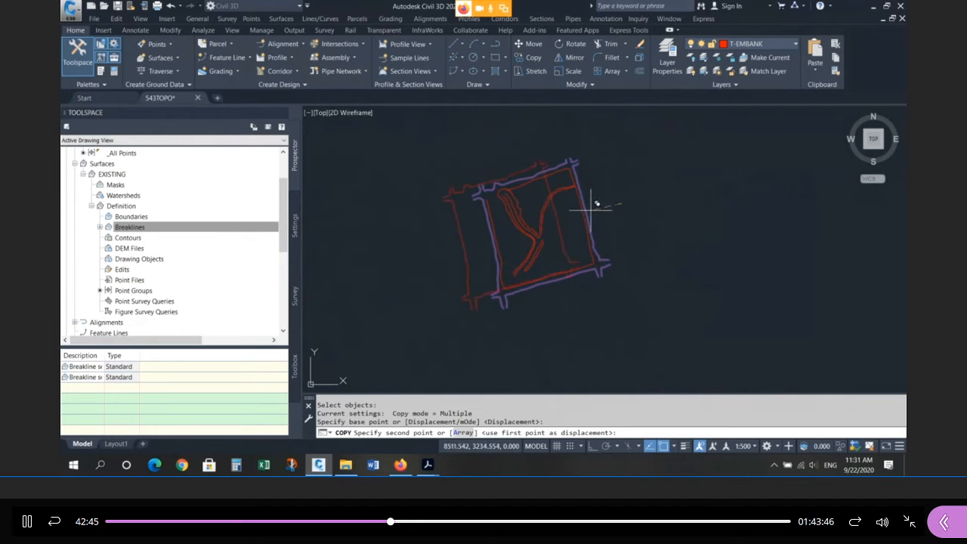
{"action": "left_click", "coordinate": [593, 447]}
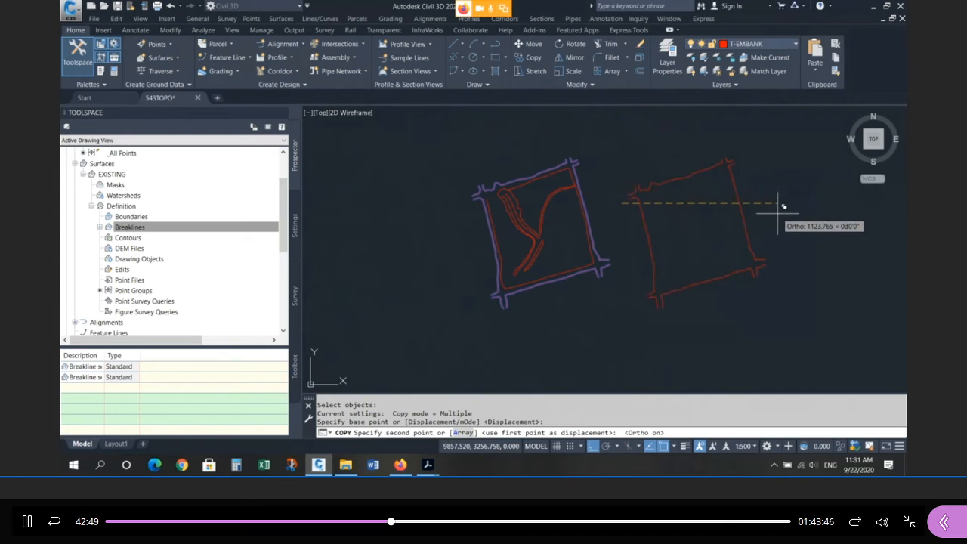
{"action": "type", "text": "2000"}
{"action": "key", "text": "Return"}
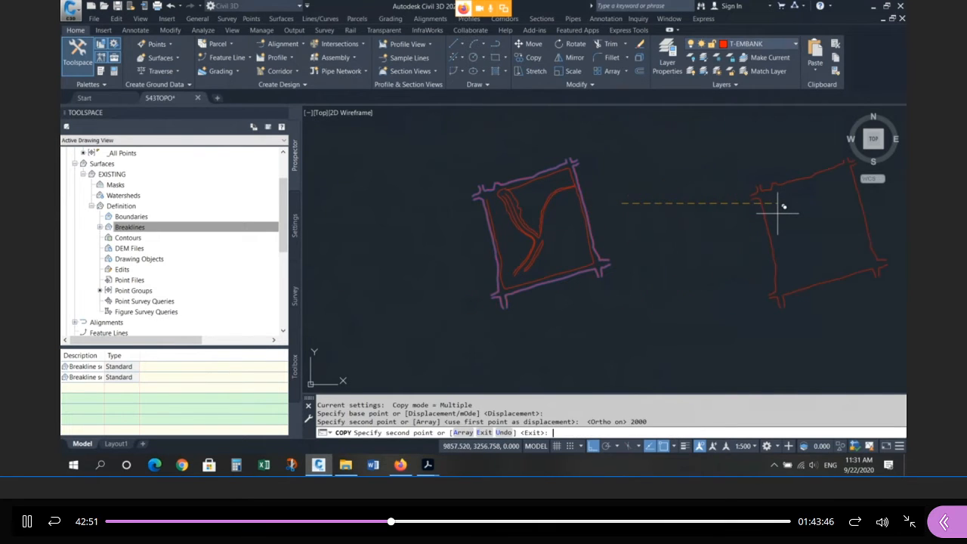
{"action": "key", "text": "Escape"}
Make BOUNDARY the current layer, keeping the layer switched on
{"action": "scroll", "coordinate": [744, 215], "scroll_direction": "down", "scroll_amount": 3}
{"action": "scroll", "coordinate": [680, 217], "scroll_direction": "up", "scroll_amount": 2}
{"action": "scroll", "coordinate": [681, 216], "scroll_direction": "up", "scroll_amount": 4}
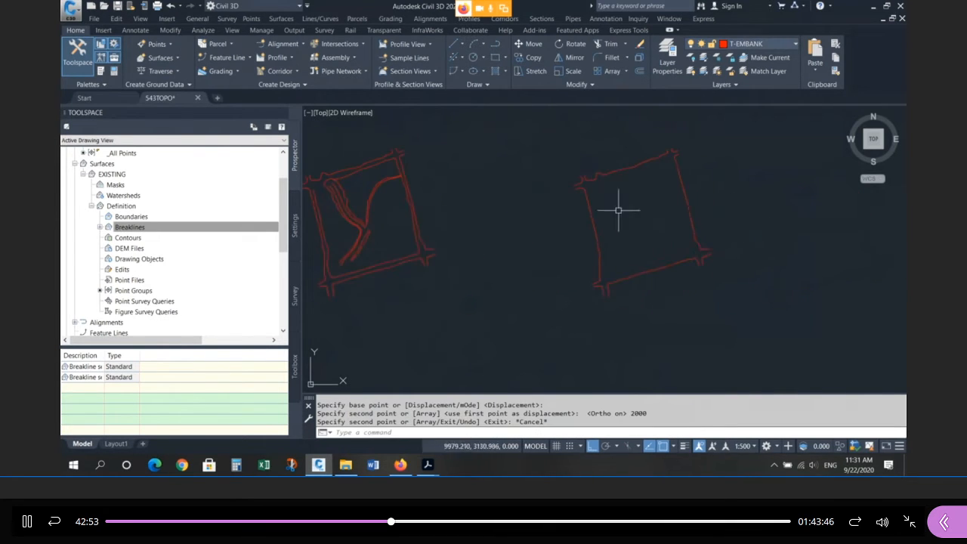
{"action": "scroll", "coordinate": [507, 186], "scroll_direction": "down", "scroll_amount": 2}
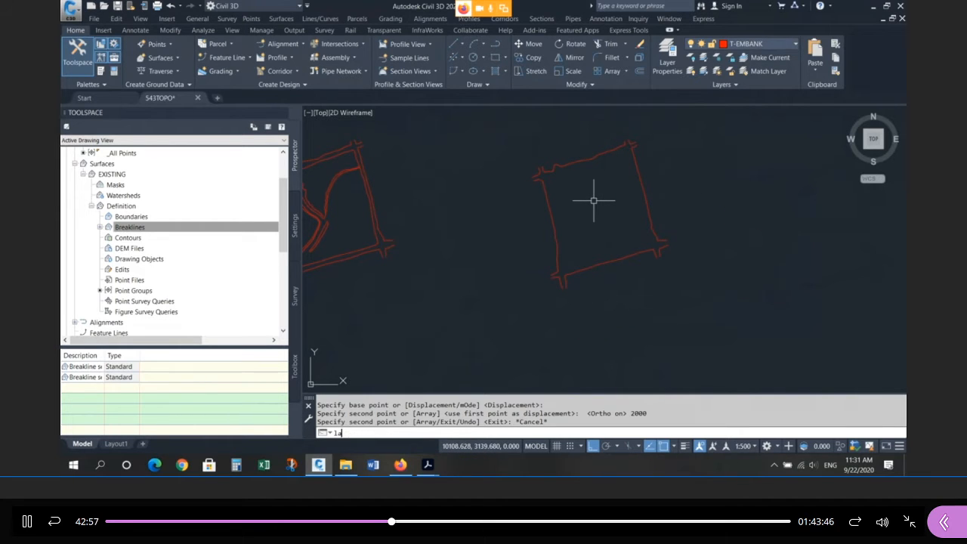
{"action": "type", "text": "la"}
{"action": "key", "text": "Return"}
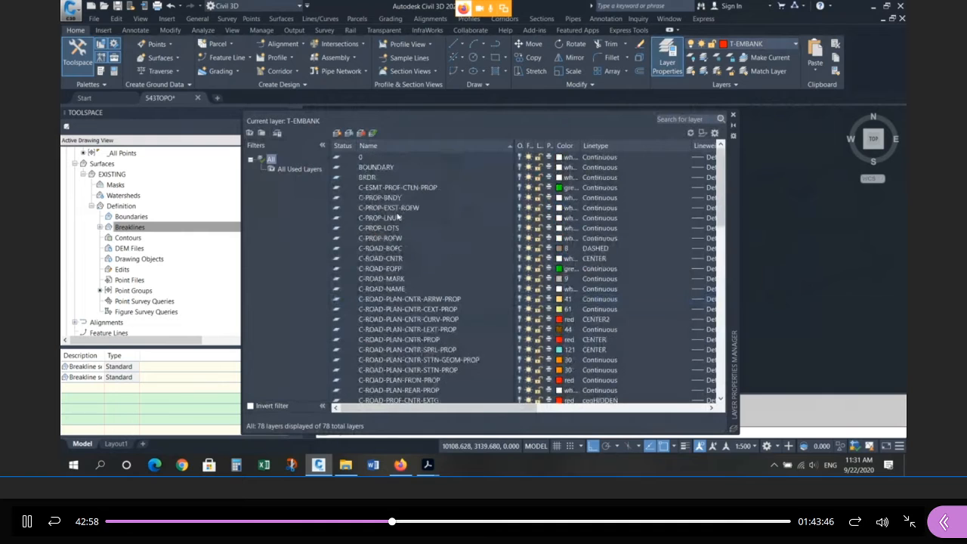
{"action": "left_click", "coordinate": [385, 169]}
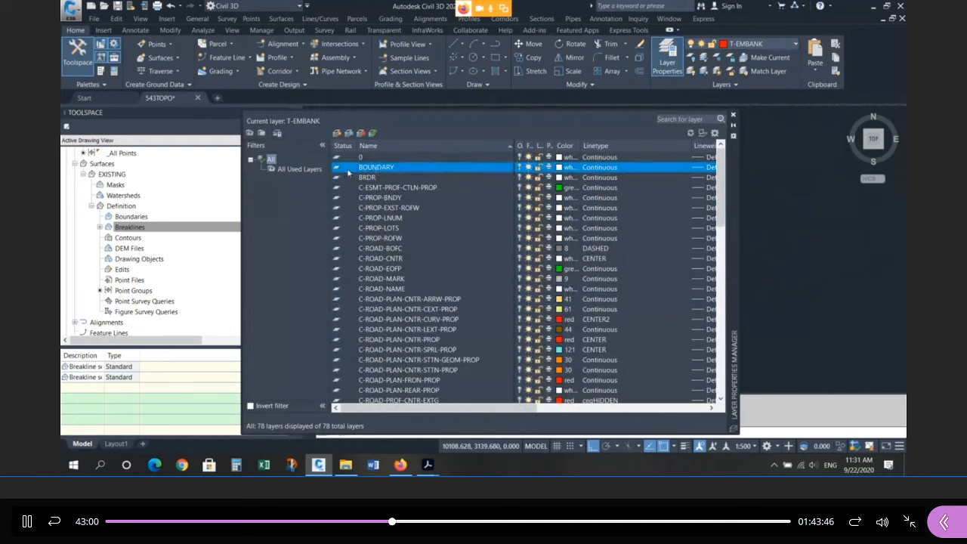
{"action": "left_click", "coordinate": [519, 167]}
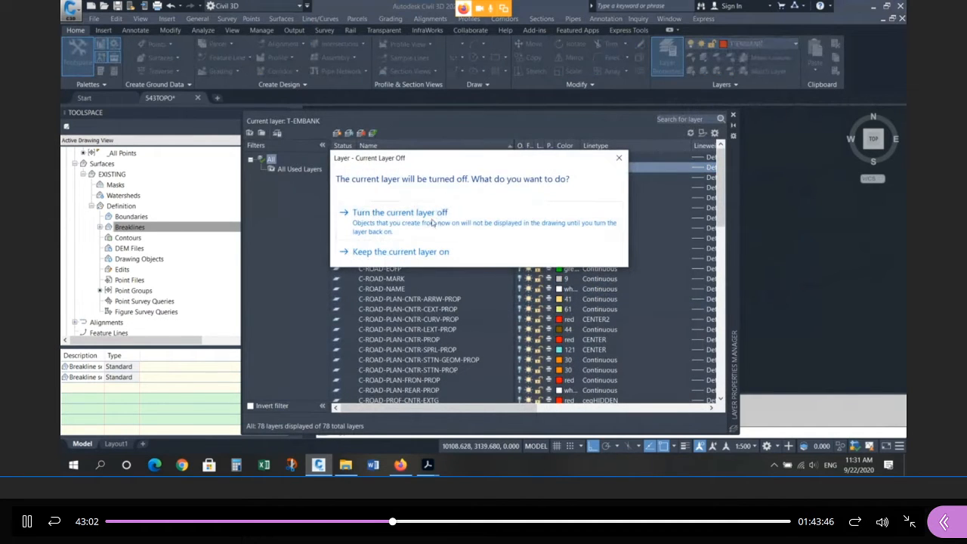
{"action": "left_click", "coordinate": [423, 253]}
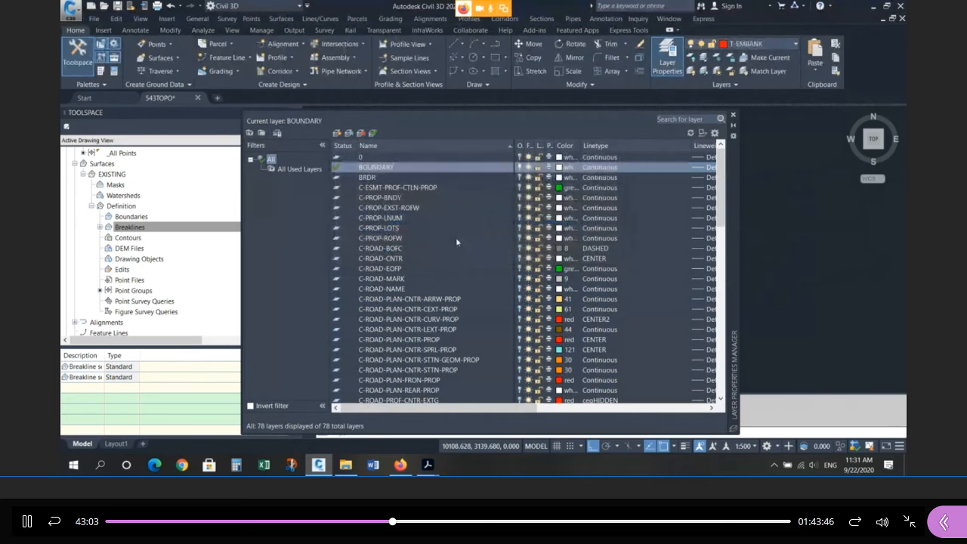
{"action": "left_click", "coordinate": [733, 116]}
Assign all the copied outer embankment lines to the BOUNDARY layer and clear the selection
{"action": "left_click", "coordinate": [501, 134]}
{"action": "left_click", "coordinate": [745, 318]}
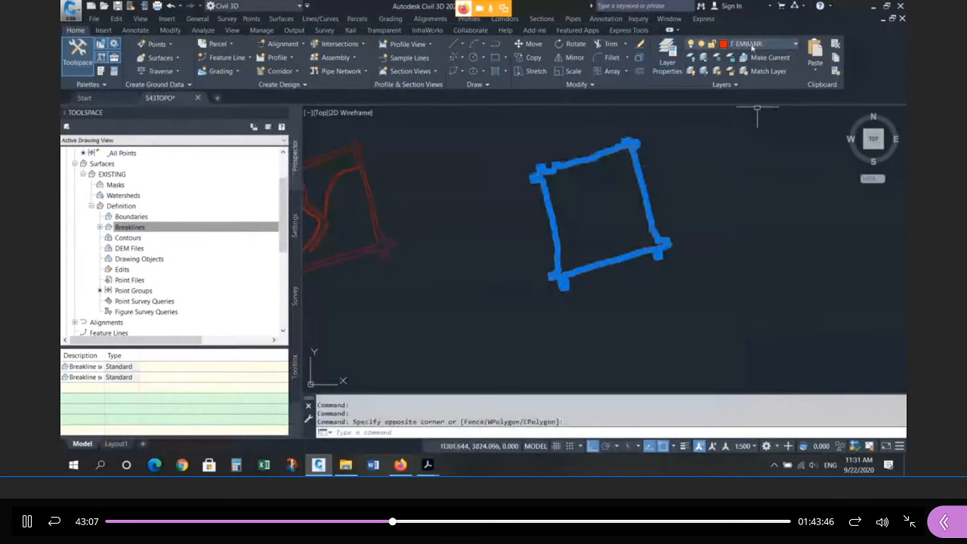
{"action": "left_click", "coordinate": [752, 45]}
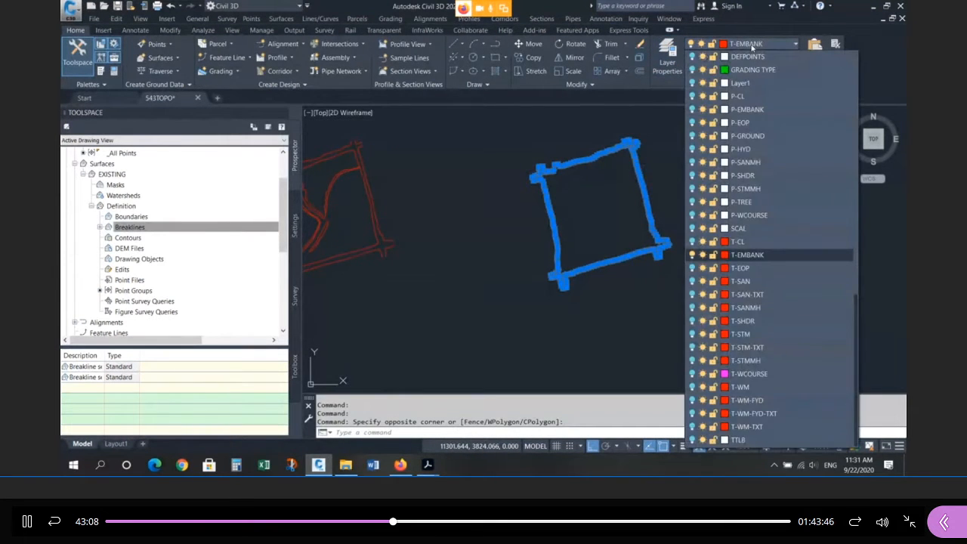
{"action": "scroll", "coordinate": [763, 128], "scroll_direction": "up", "scroll_amount": 8}
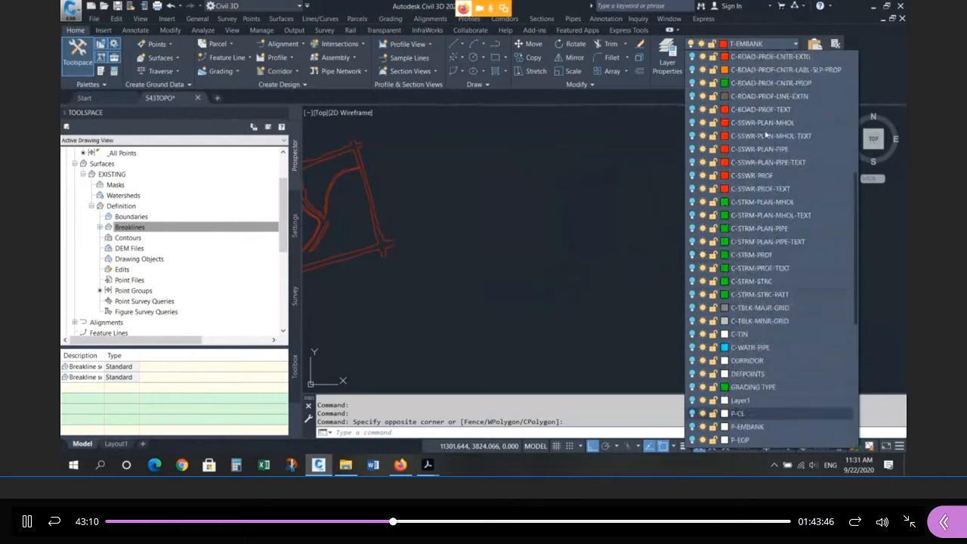
{"action": "scroll", "coordinate": [765, 106], "scroll_direction": "up", "scroll_amount": 8}
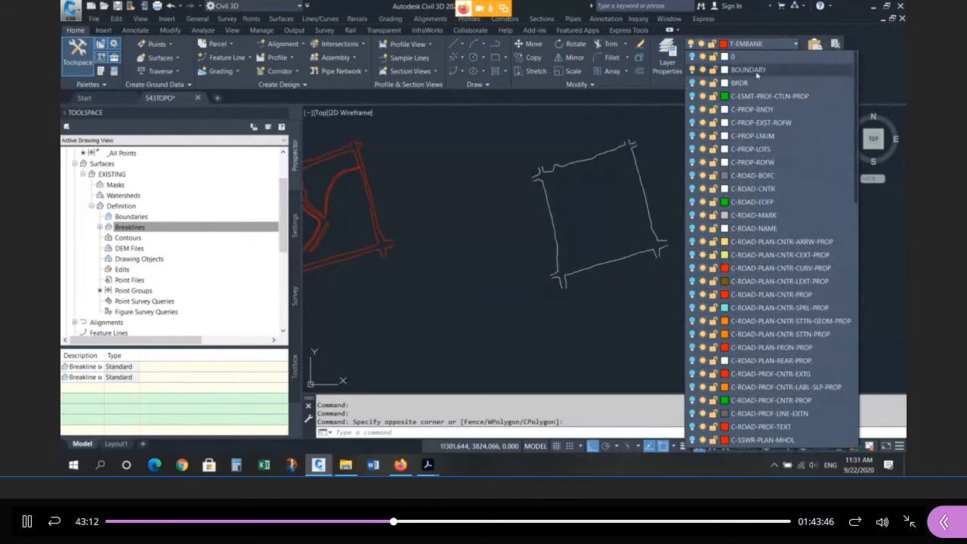
{"action": "left_click", "coordinate": [756, 70]}
{"action": "key", "text": "Escape"}
{"action": "key", "text": "Escape"}
{"action": "key", "text": "Escape"}
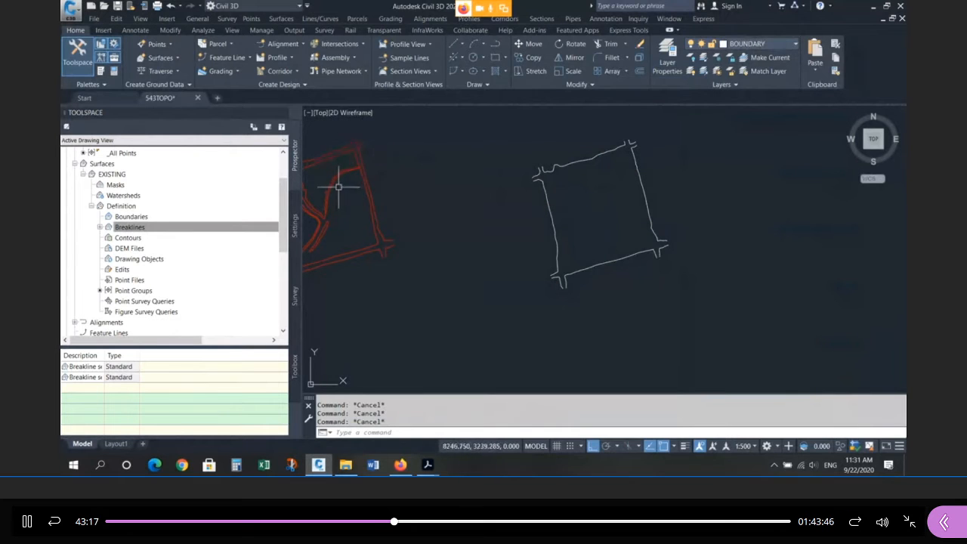
Set the running object snaps for picking the endpoints of the copied boundary lines
{"action": "scroll", "coordinate": [659, 139], "scroll_direction": "up", "scroll_amount": 2}
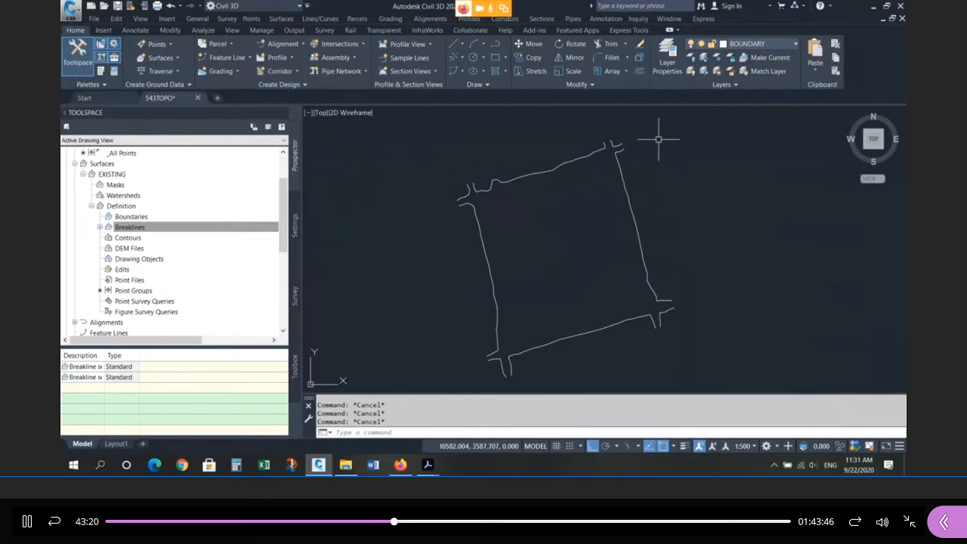
{"action": "key", "text": "Return"}
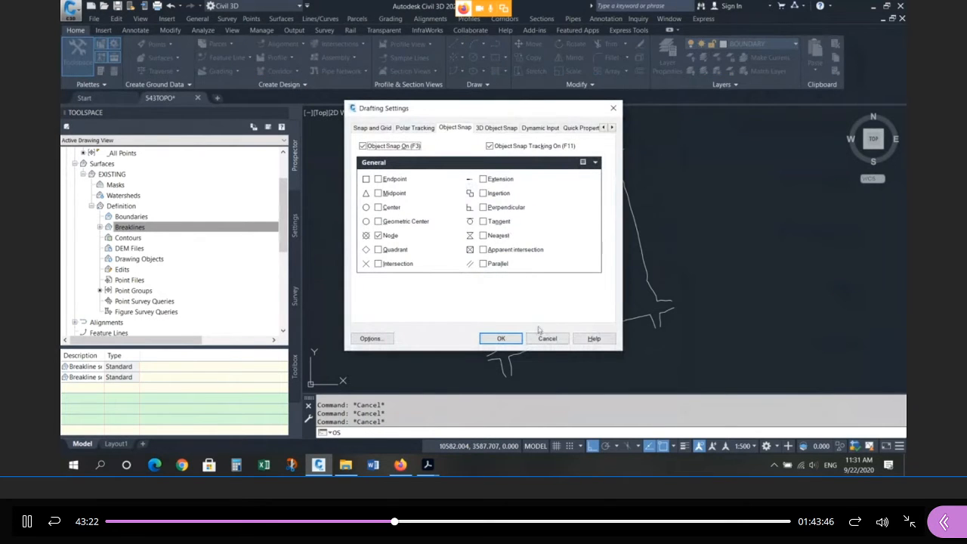
{"action": "left_click", "coordinate": [381, 232]}
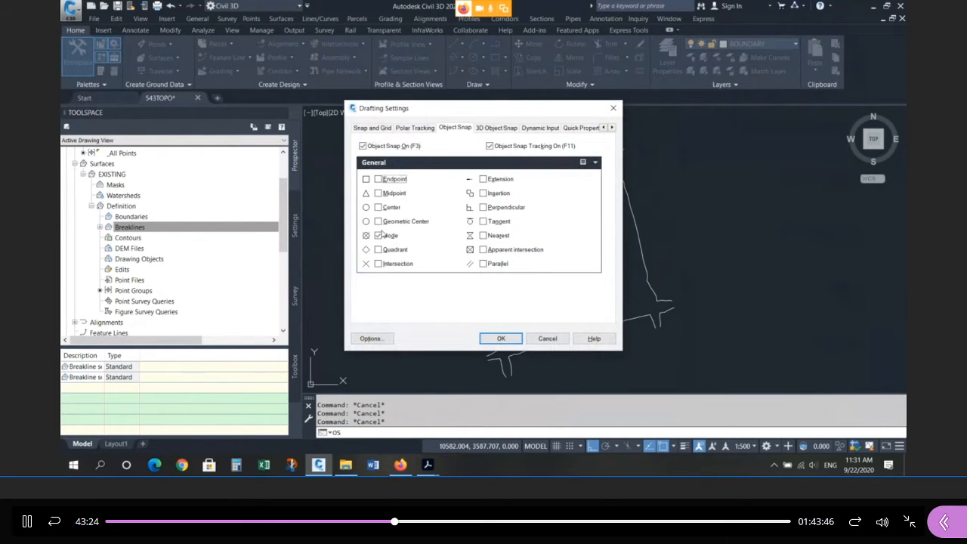
{"action": "left_click", "coordinate": [501, 339]}
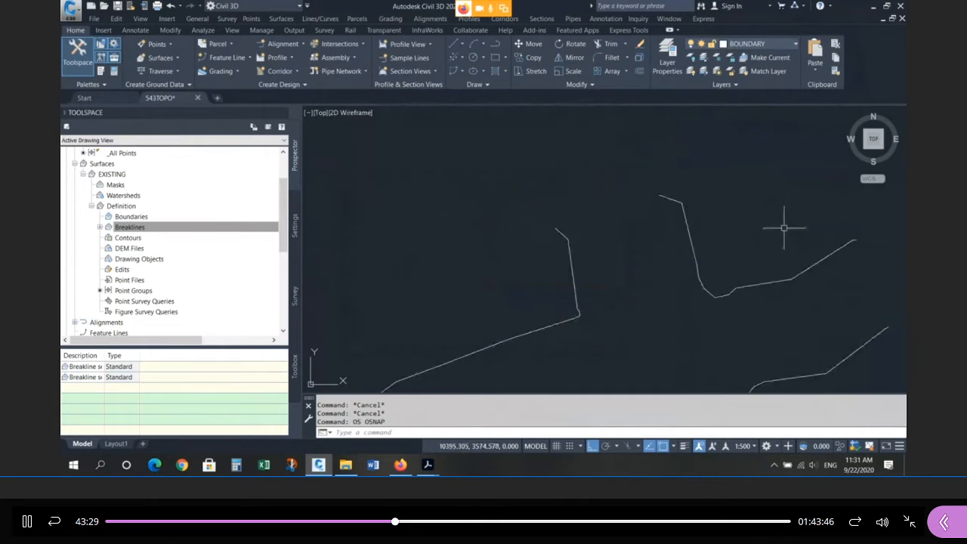
{"action": "type", "text": "pl"}
{"action": "key", "text": "Return"}
{"action": "scroll", "coordinate": [564, 212], "scroll_direction": "up", "scroll_amount": 4}
{"action": "key", "text": "Escape"}
{"action": "key", "text": "Escape"}
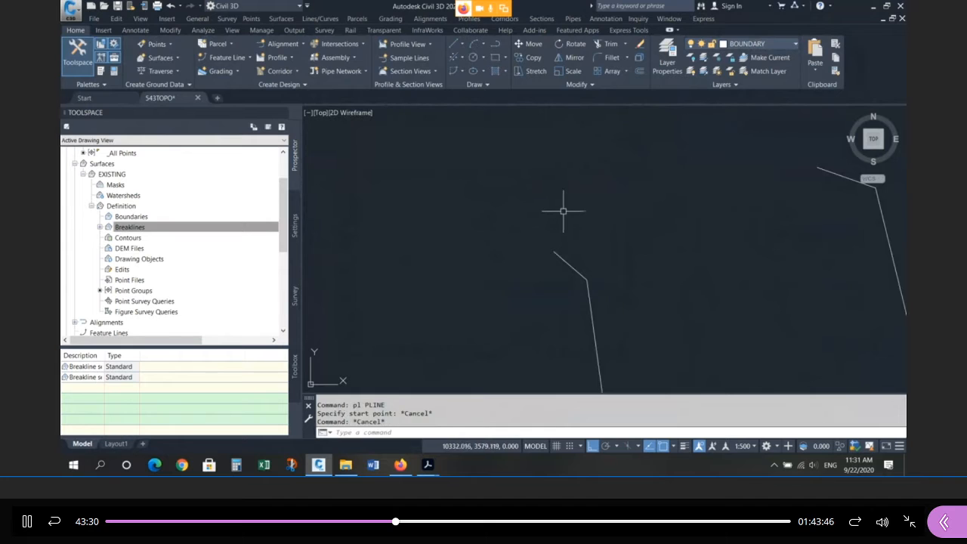
Draw a polyline joining the two line ends across the northern opening of the northeastern corner, and turn Ortho off
{"action": "type", "text": "pl"}
{"action": "key", "text": "Return"}
{"action": "left_click", "coordinate": [554, 252]}
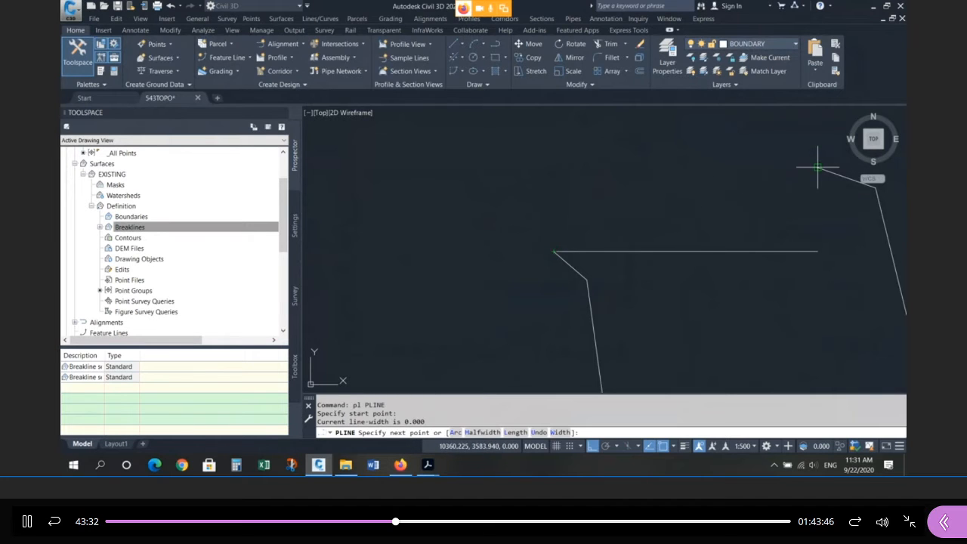
{"action": "left_click", "coordinate": [818, 167]}
{"action": "scroll", "coordinate": [502, 212], "scroll_direction": "down", "scroll_amount": 2}
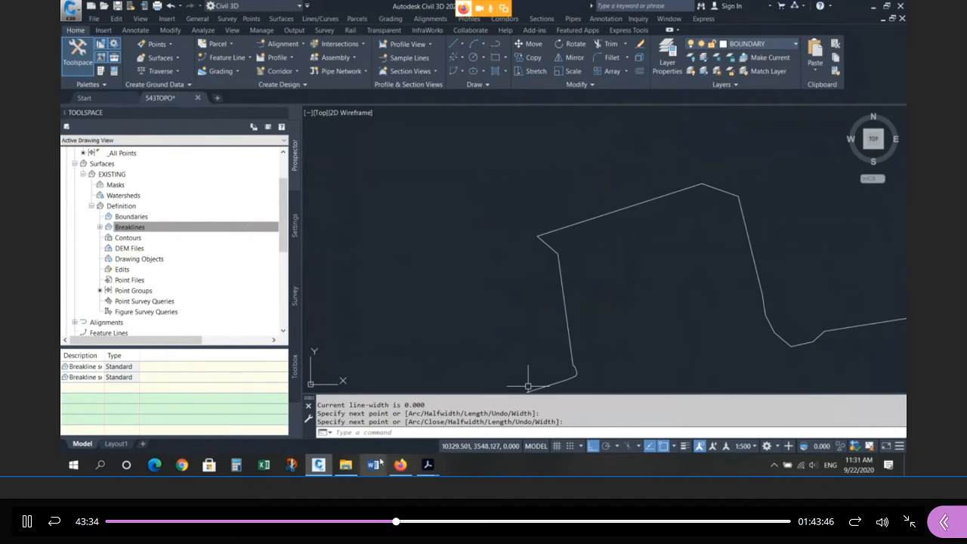
{"action": "left_click", "coordinate": [595, 448]}
{"action": "scroll", "coordinate": [600, 227], "scroll_direction": "down", "scroll_amount": 5}
{"action": "scroll", "coordinate": [706, 254], "scroll_direction": "up", "scroll_amount": 5}
{"action": "key", "text": "Return"}
{"action": "scroll", "coordinate": [613, 227], "scroll_direction": "up", "scroll_amount": 5}
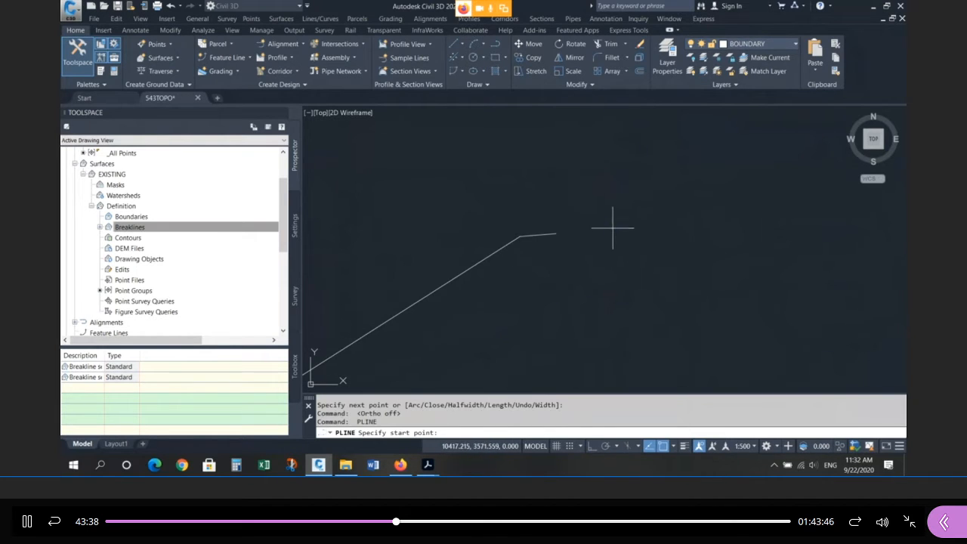
{"action": "left_click", "coordinate": [520, 237]}
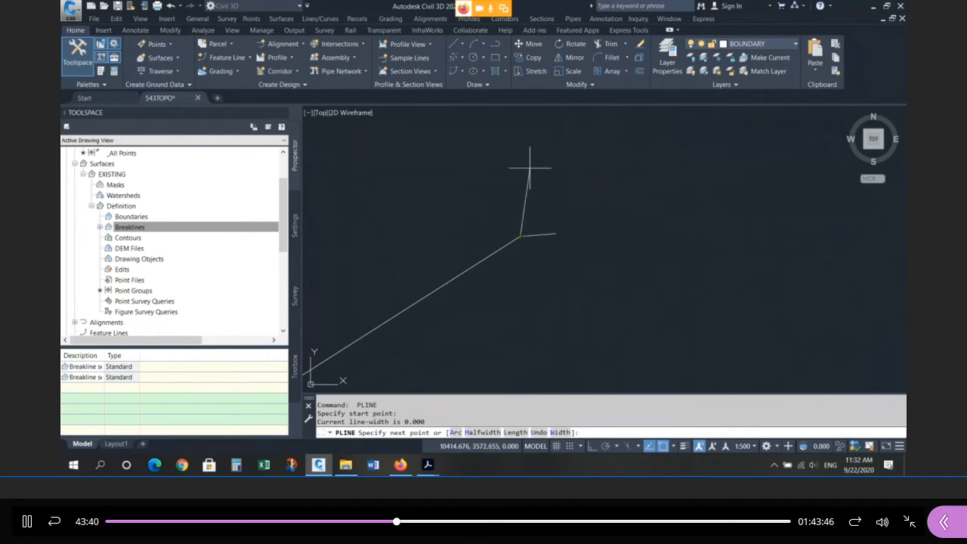
{"action": "scroll", "coordinate": [626, 280], "scroll_direction": "down", "scroll_amount": 5}
{"action": "key", "text": "Escape"}
Draw a polyline between the two line ends across the northeastern corner's eastern opening, undoing the stray extra point
{"action": "key", "text": "Return"}
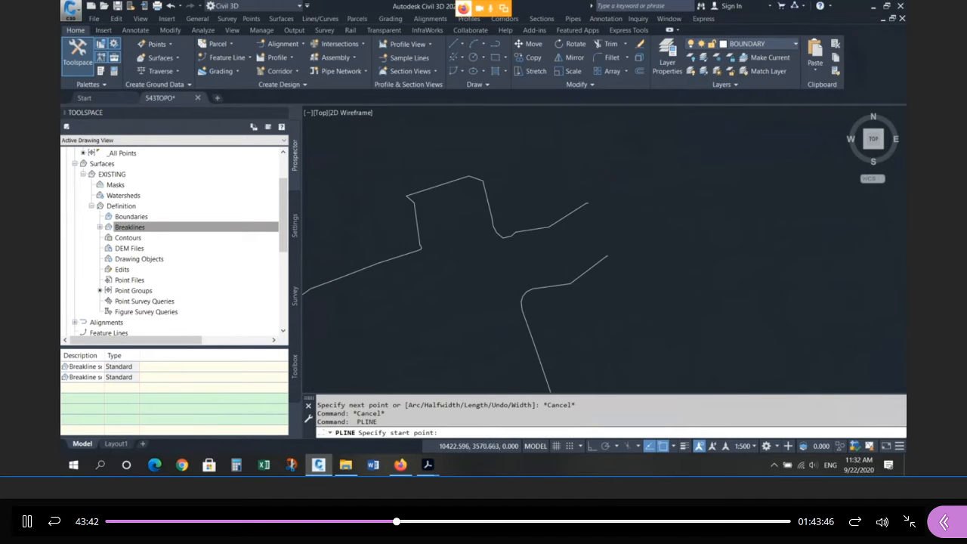
{"action": "scroll", "coordinate": [524, 183], "scroll_direction": "up", "scroll_amount": 5}
{"action": "left_click", "coordinate": [494, 199]}
{"action": "scroll", "coordinate": [509, 177], "scroll_direction": "down", "scroll_amount": 5}
{"action": "scroll", "coordinate": [540, 232], "scroll_direction": "up", "scroll_amount": 4}
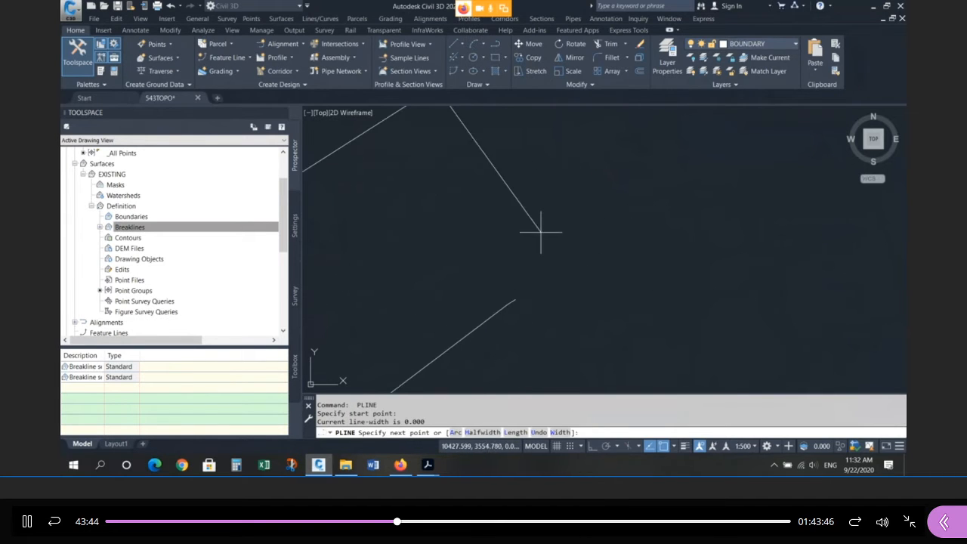
{"action": "left_click", "coordinate": [518, 303]}
{"action": "scroll", "coordinate": [514, 304], "scroll_direction": "up", "scroll_amount": 1}
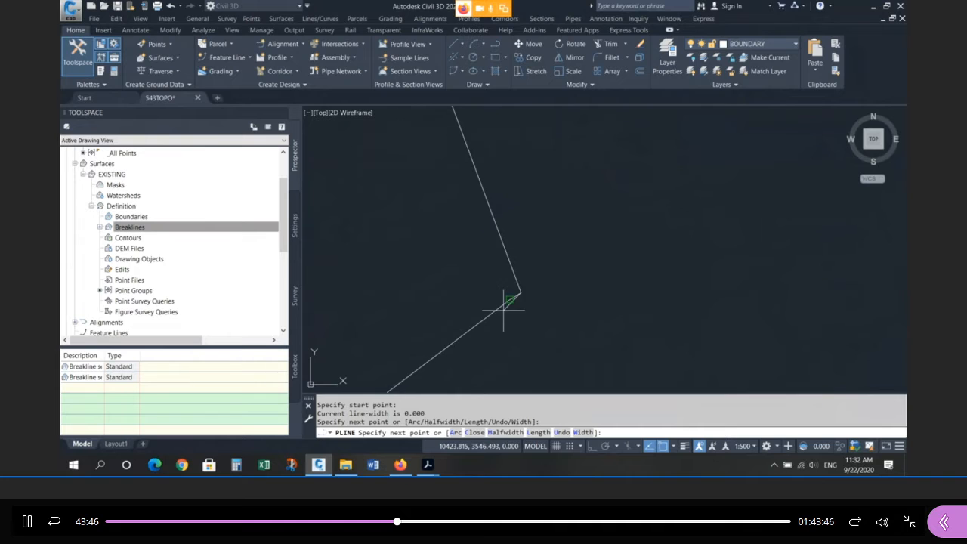
{"action": "left_click", "coordinate": [510, 299]}
{"action": "type", "text": "u"}
{"action": "key", "text": "Return"}
{"action": "scroll", "coordinate": [597, 288], "scroll_direction": "down", "scroll_amount": 3}
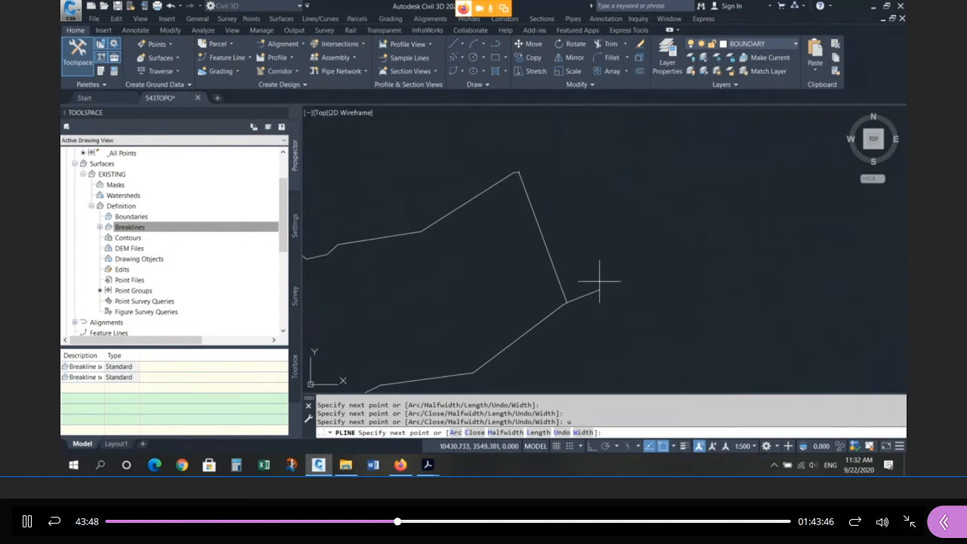
{"action": "key", "text": "Return"}
Draw a polyline connecting the two line ends across the eastern opening of the southeastern corner
{"action": "key", "text": "Return"}
{"action": "scroll", "coordinate": [604, 168], "scroll_direction": "down", "scroll_amount": 4}
{"action": "scroll", "coordinate": [643, 311], "scroll_direction": "up", "scroll_amount": 8}
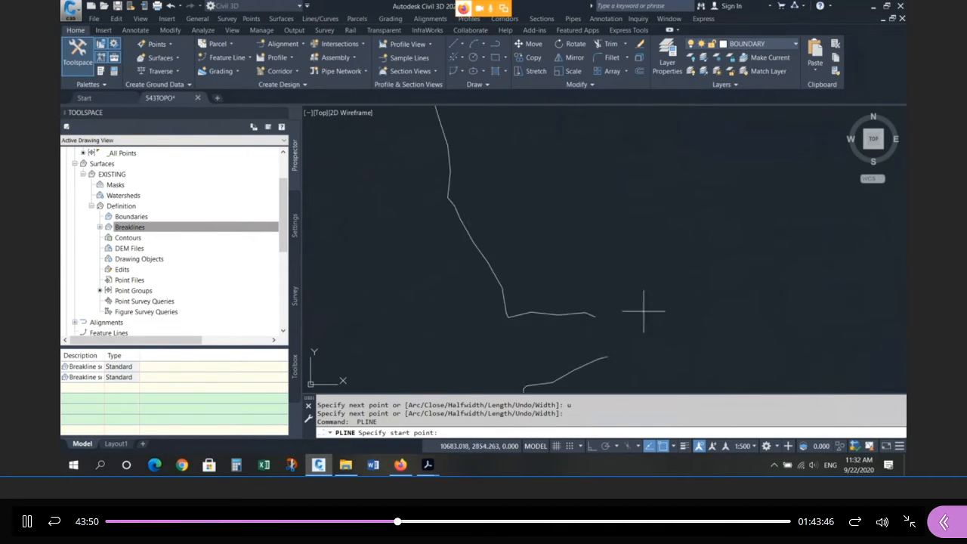
{"action": "key", "text": "Return"}
{"action": "key", "text": "Escape"}
{"action": "key", "text": "Escape"}
{"action": "key", "text": "Return"}
{"action": "left_click", "coordinate": [556, 310]}
{"action": "scroll", "coordinate": [564, 230], "scroll_direction": "down", "scroll_amount": 4}
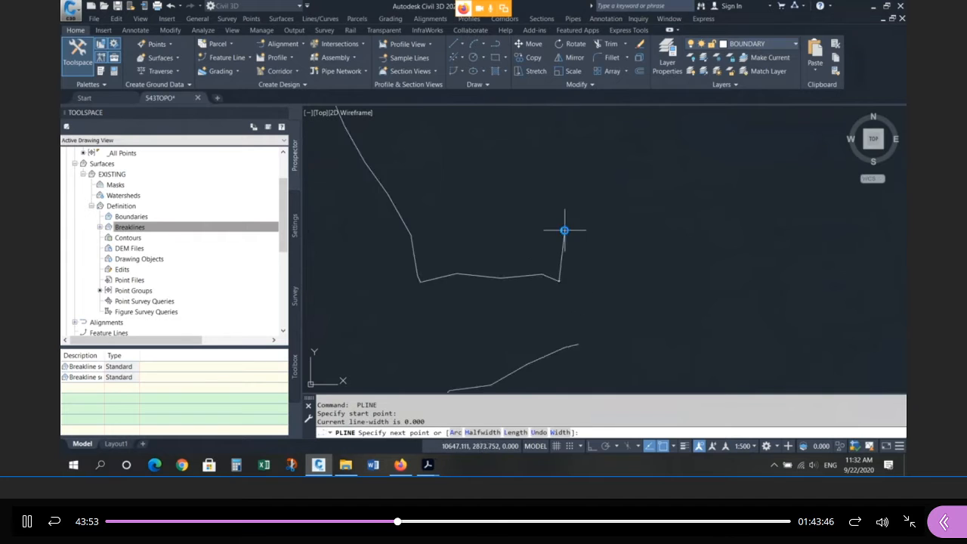
{"action": "scroll", "coordinate": [579, 294], "scroll_direction": "up", "scroll_amount": 2}
{"action": "left_click", "coordinate": [567, 322]}
{"action": "key", "text": "Return"}
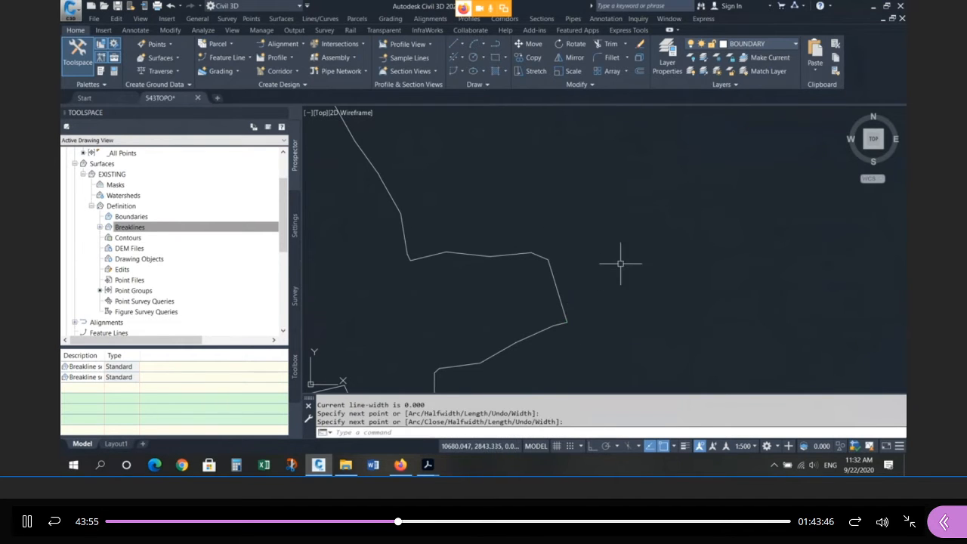
Close the southern opening of the southeastern corner with a polyline between its two line ends
{"action": "key", "text": "Return"}
{"action": "scroll", "coordinate": [634, 217], "scroll_direction": "down", "scroll_amount": 4}
{"action": "scroll", "coordinate": [538, 359], "scroll_direction": "up", "scroll_amount": 4}
{"action": "left_click", "coordinate": [588, 271]}
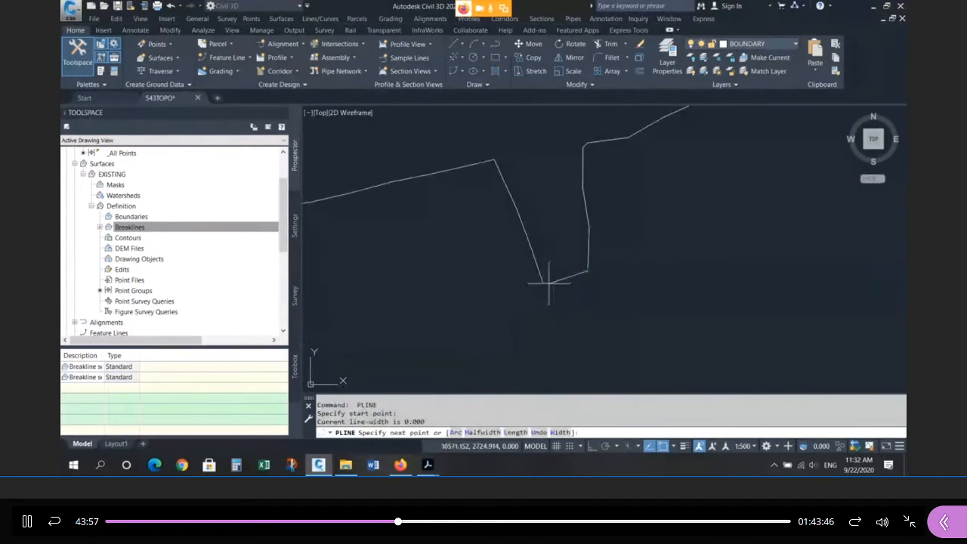
{"action": "left_click", "coordinate": [545, 283]}
{"action": "key", "text": "Return"}
Bridge the southern opening of the southwestern corner with a polyline from one line end to the other
{"action": "key", "text": "Return"}
{"action": "scroll", "coordinate": [678, 248], "scroll_direction": "down", "scroll_amount": 7}
{"action": "scroll", "coordinate": [439, 332], "scroll_direction": "up", "scroll_amount": 5}
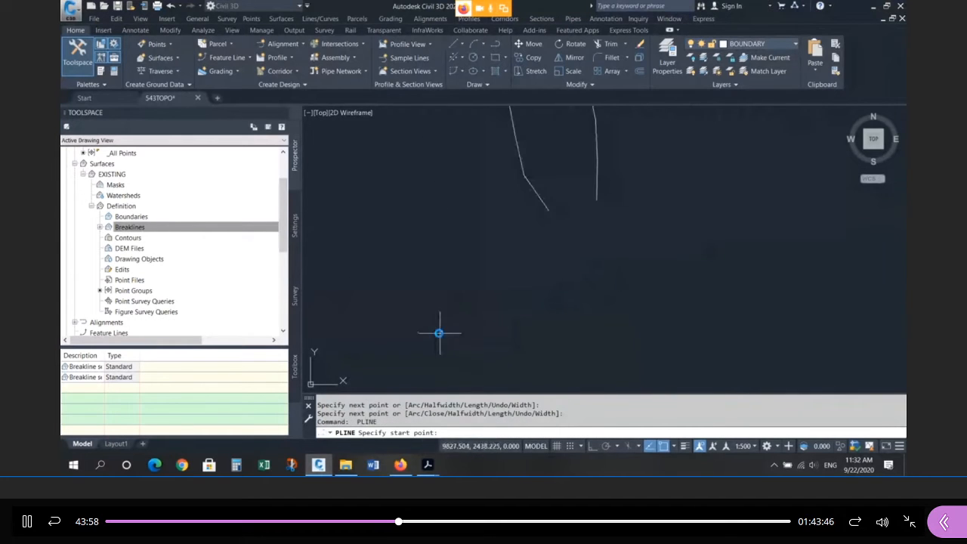
{"action": "left_click", "coordinate": [597, 201]}
{"action": "left_click", "coordinate": [549, 209]}
{"action": "key", "text": "Return"}
Draw a polyline between the line ends across the southwestern corner's western opening
{"action": "key", "text": "Return"}
{"action": "scroll", "coordinate": [555, 294], "scroll_direction": "down", "scroll_amount": 6}
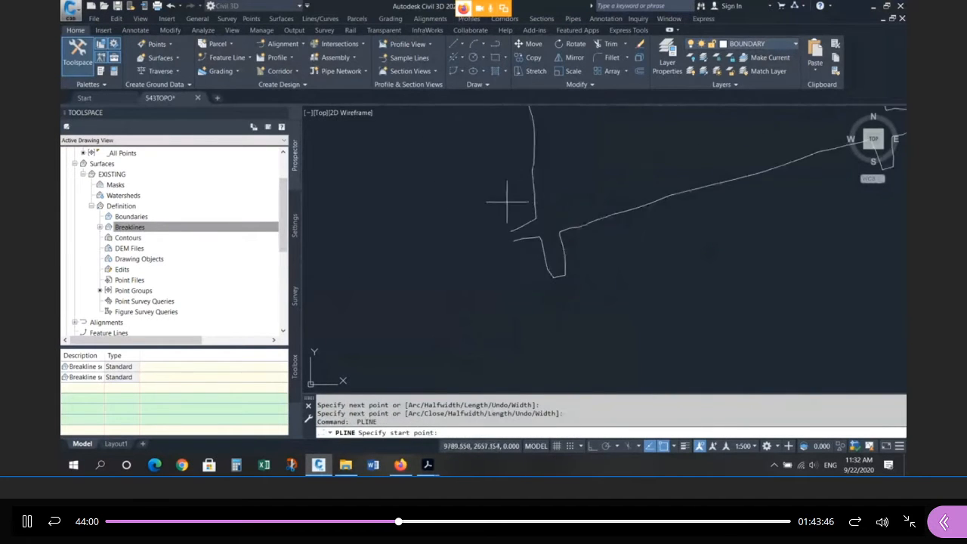
{"action": "scroll", "coordinate": [507, 202], "scroll_direction": "up", "scroll_amount": 4}
{"action": "left_click", "coordinate": [531, 273]}
{"action": "left_click", "coordinate": [523, 250]}
{"action": "key", "text": "Return"}
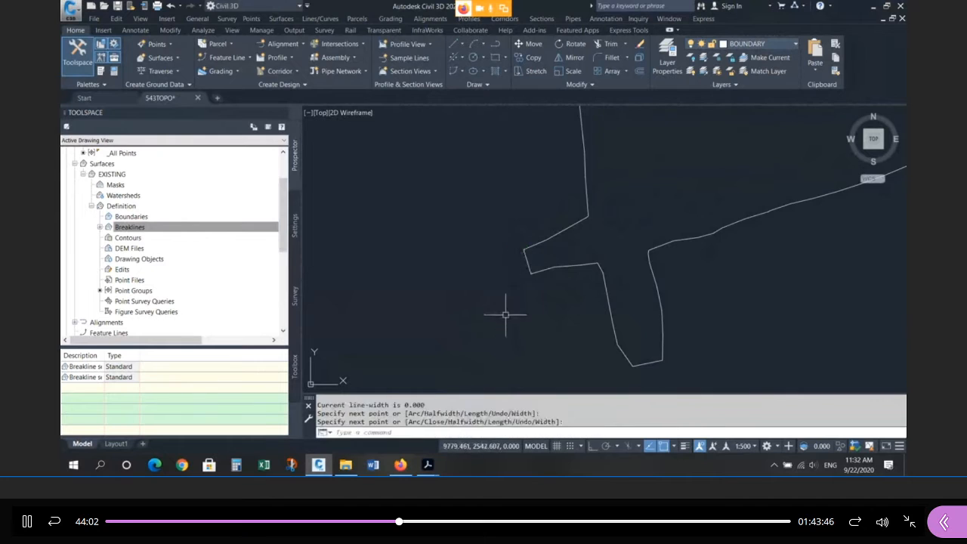
Close the western opening of the northwestern corner with a polyline between its two line ends
{"action": "key", "text": "Return"}
{"action": "scroll", "coordinate": [519, 285], "scroll_direction": "down", "scroll_amount": 6}
{"action": "scroll", "coordinate": [407, 214], "scroll_direction": "up", "scroll_amount": 5}
{"action": "scroll", "coordinate": [522, 239], "scroll_direction": "down", "scroll_amount": 2}
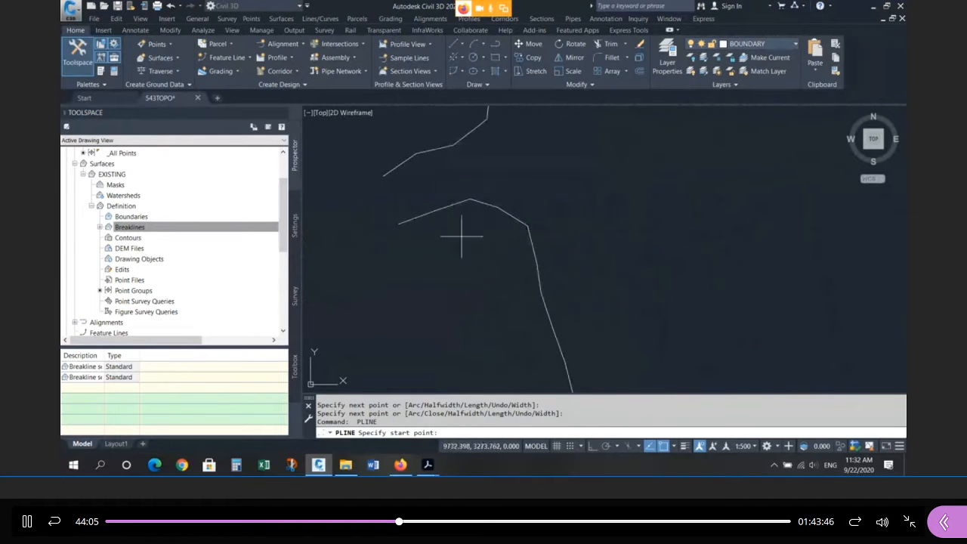
{"action": "scroll", "coordinate": [379, 215], "scroll_direction": "up", "scroll_amount": 2}
{"action": "left_click", "coordinate": [409, 229]}
{"action": "left_click", "coordinate": [386, 153]}
{"action": "key", "text": "Return"}
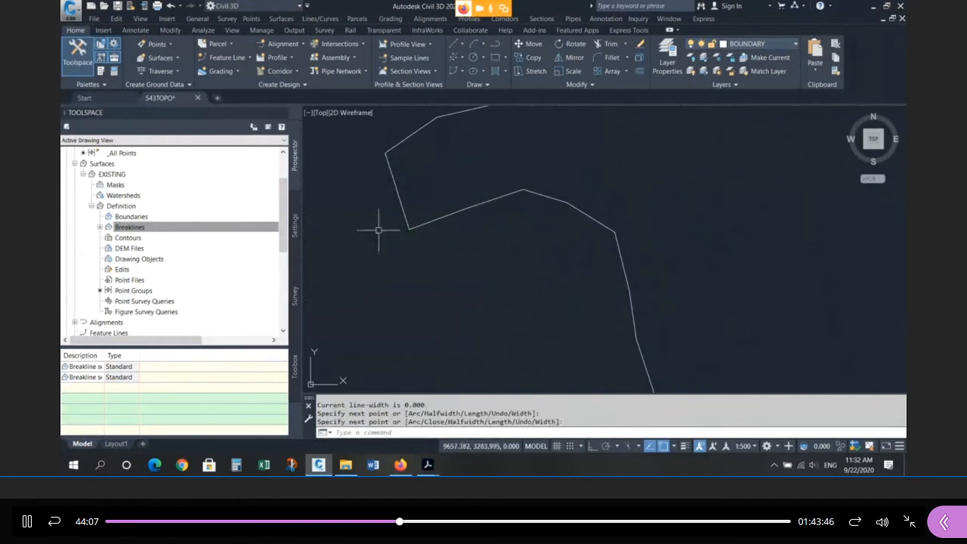
{"action": "scroll", "coordinate": [464, 190], "scroll_direction": "down", "scroll_amount": 3}
{"action": "scroll", "coordinate": [426, 157], "scroll_direction": "down", "scroll_amount": 2}
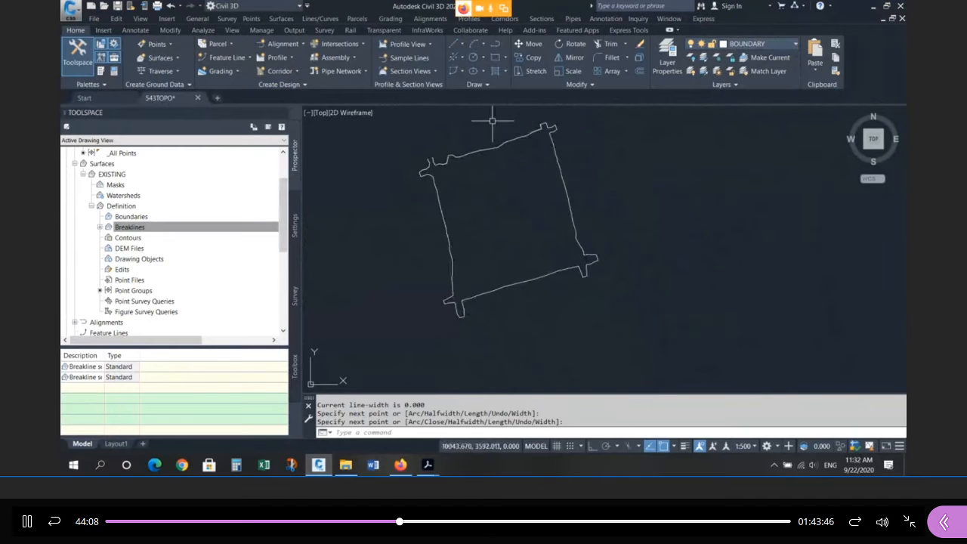
{"action": "scroll", "coordinate": [422, 158], "scroll_direction": "up", "scroll_amount": 3}
{"action": "scroll", "coordinate": [454, 181], "scroll_direction": "down", "scroll_amount": 2}
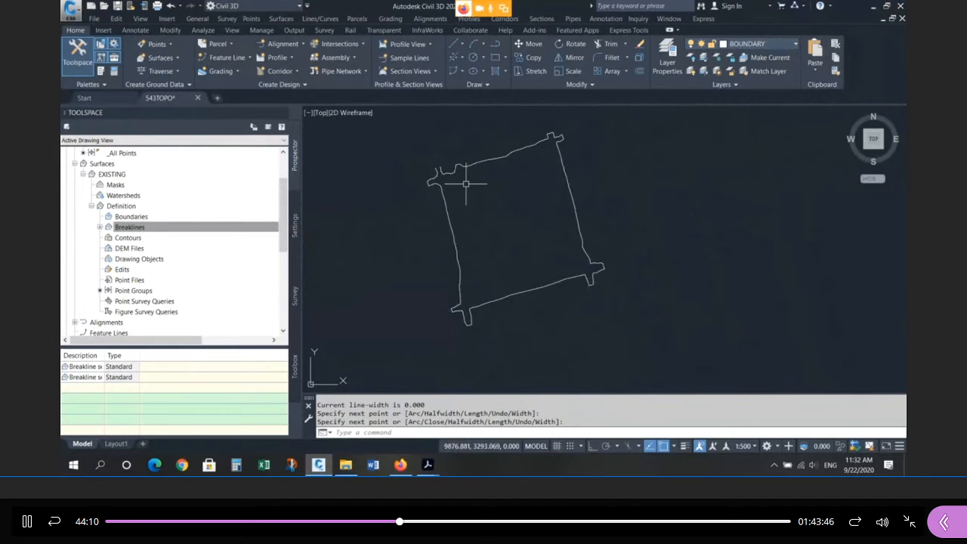
{"action": "type", "text": "pe"}
{"action": "key", "text": "space"}
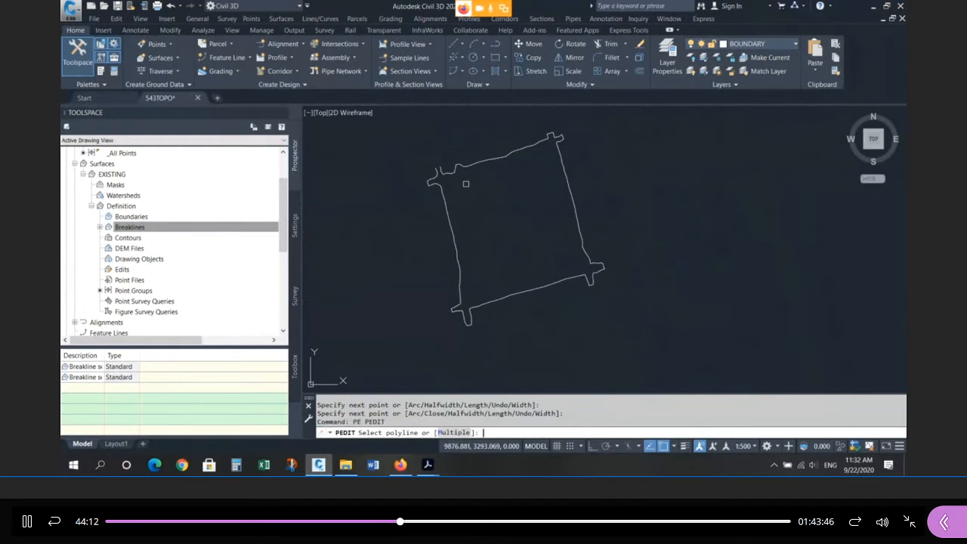
{"action": "key", "text": "Escape"}
{"action": "key", "text": "Escape"}
{"action": "key", "text": "Escape"}
Join the northern boundary line with all the other outline pieces into one polyline using PEDIT Join
{"action": "type", "text": "pe"}
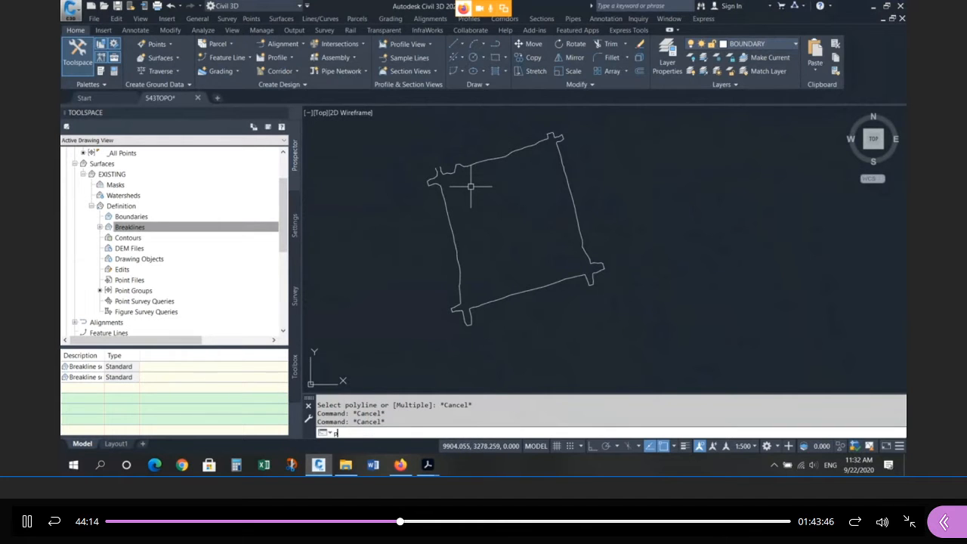
{"action": "key", "text": "space"}
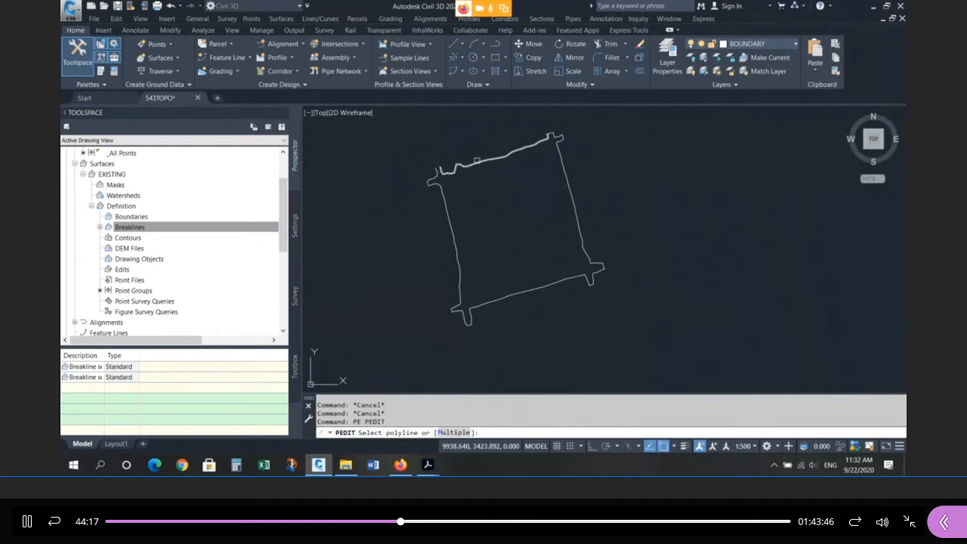
{"action": "left_click", "coordinate": [477, 161]}
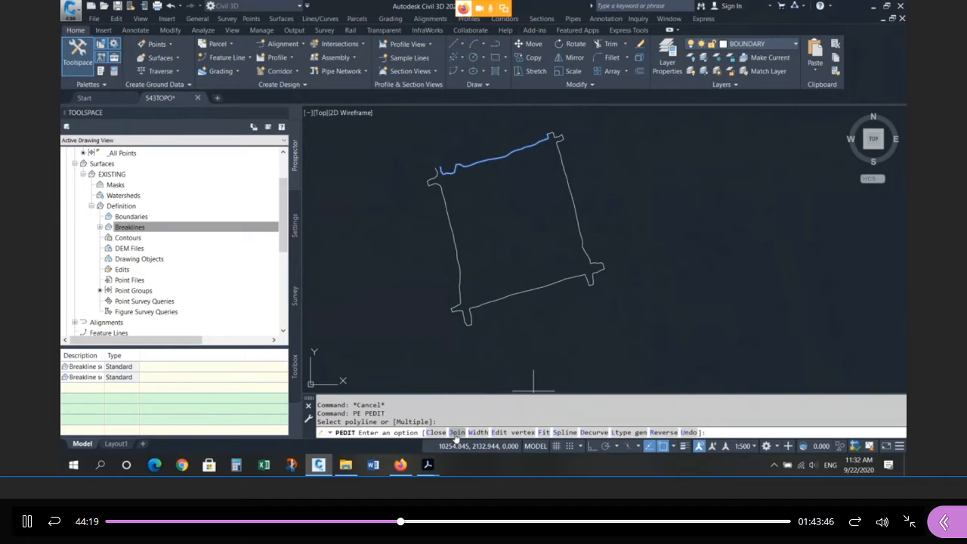
{"action": "type", "text": "j"}
{"action": "key", "text": "Return"}
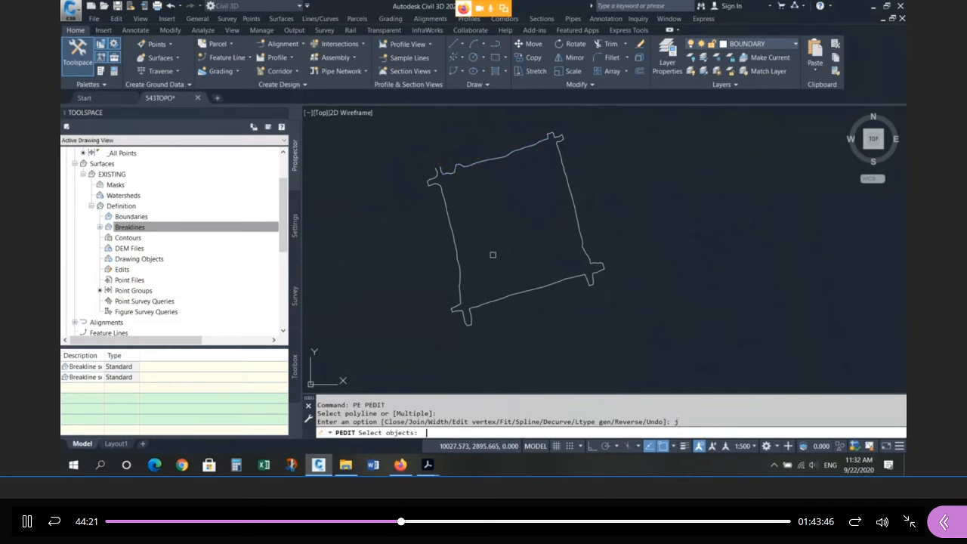
{"action": "left_click", "coordinate": [398, 117]}
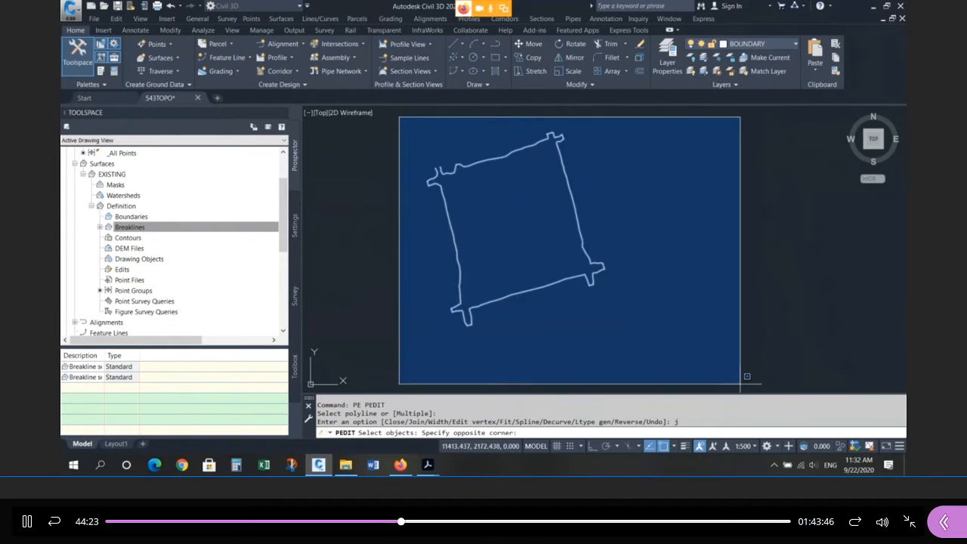
{"action": "left_click", "coordinate": [761, 392]}
{"action": "key", "text": "Return"}
{"action": "key", "text": "Escape"}
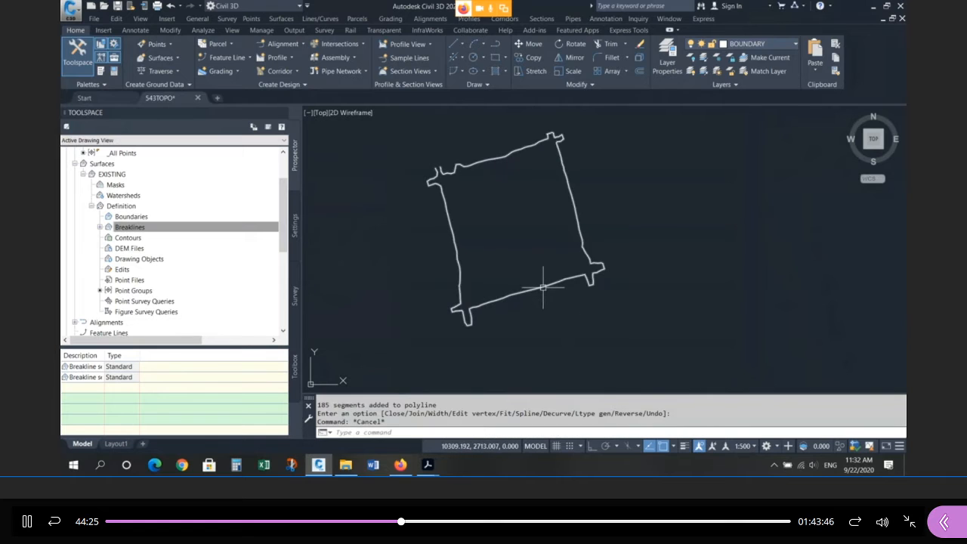
{"action": "key", "text": "Escape"}
Check whether the joined outline selects as a single object, using a cancelled Erase selection and a direct selection
{"action": "type", "text": "e"}
{"action": "key", "text": "Return"}
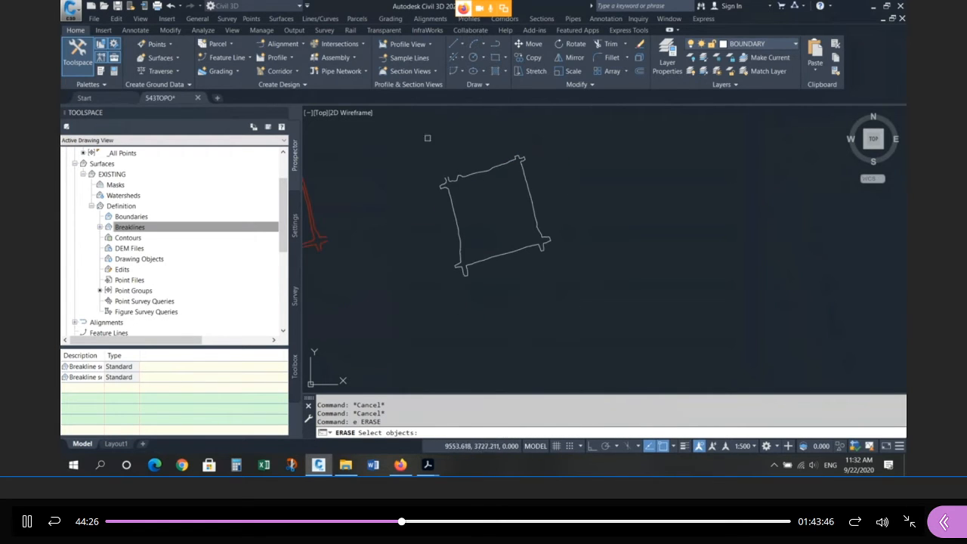
{"action": "left_click", "coordinate": [390, 124]}
{"action": "left_click", "coordinate": [592, 304]}
{"action": "key", "text": "Escape"}
{"action": "key", "text": "Escape"}
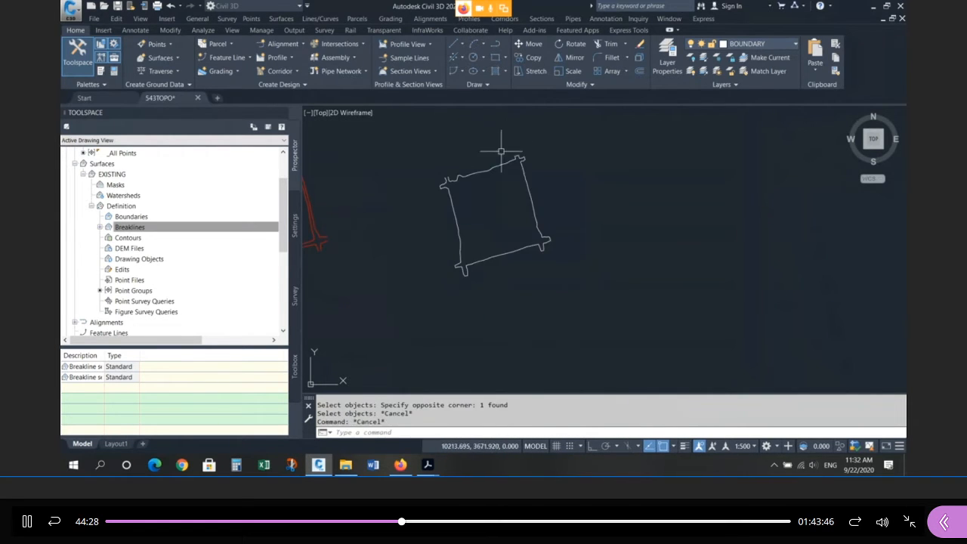
{"action": "left_click", "coordinate": [471, 176]}
{"action": "key", "text": "Escape"}
{"action": "key", "text": "Escape"}
Close the joined outline across the northwestern corner's northern opening with PEDIT Close, and check it by selecting it
{"action": "scroll", "coordinate": [453, 174], "scroll_direction": "down", "scroll_amount": 5}
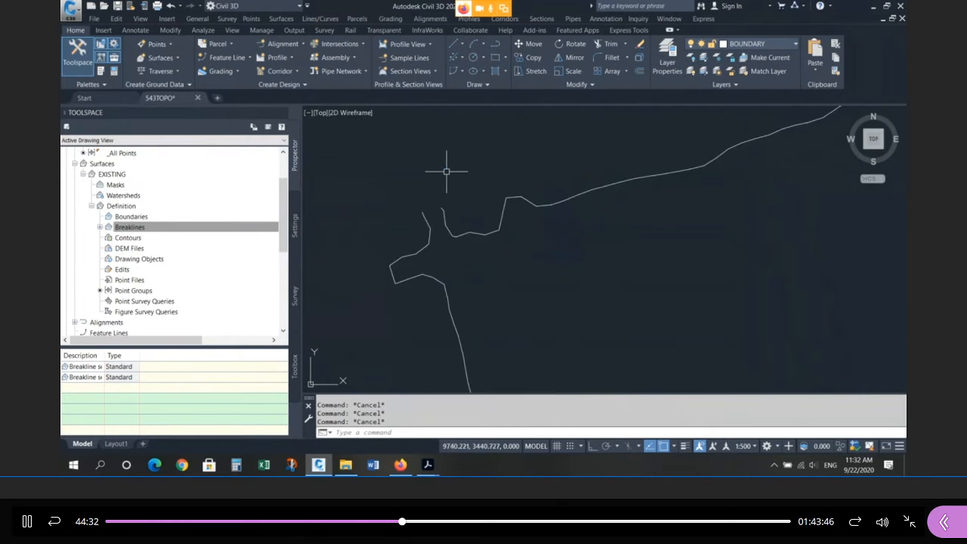
{"action": "type", "text": "PE"}
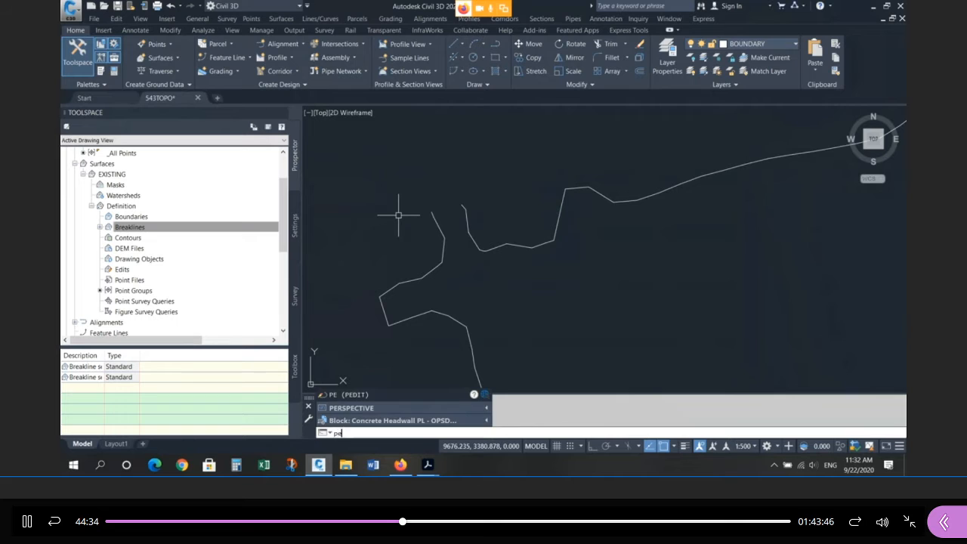
{"action": "key", "text": "Return"}
{"action": "left_click", "coordinate": [429, 211]}
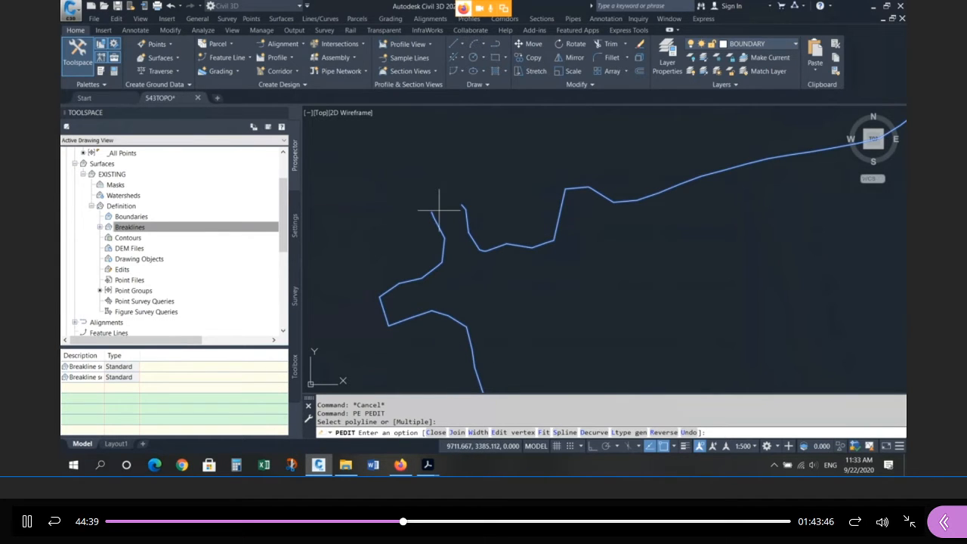
{"action": "type", "text": "c"}
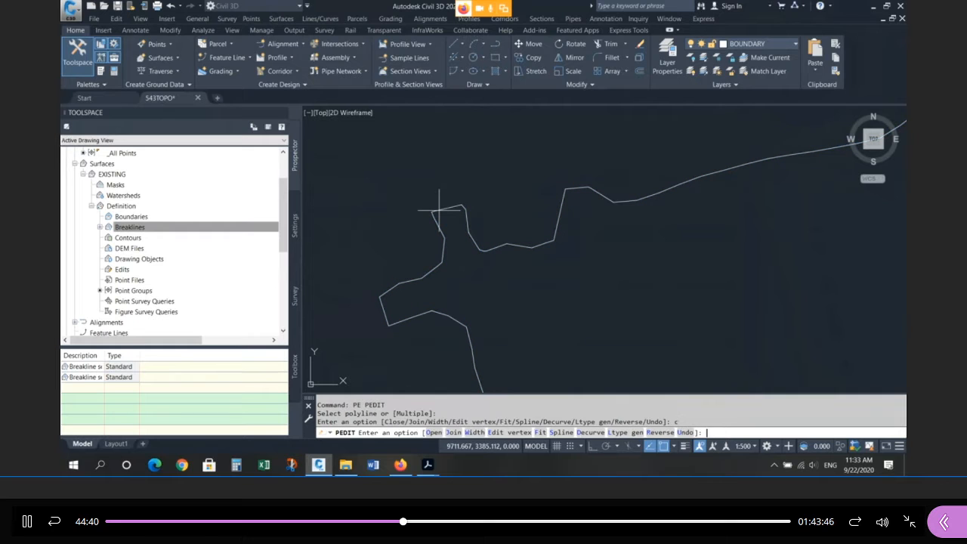
{"action": "key", "text": "Return"}
{"action": "key", "text": "Escape"}
{"action": "key", "text": "Escape"}
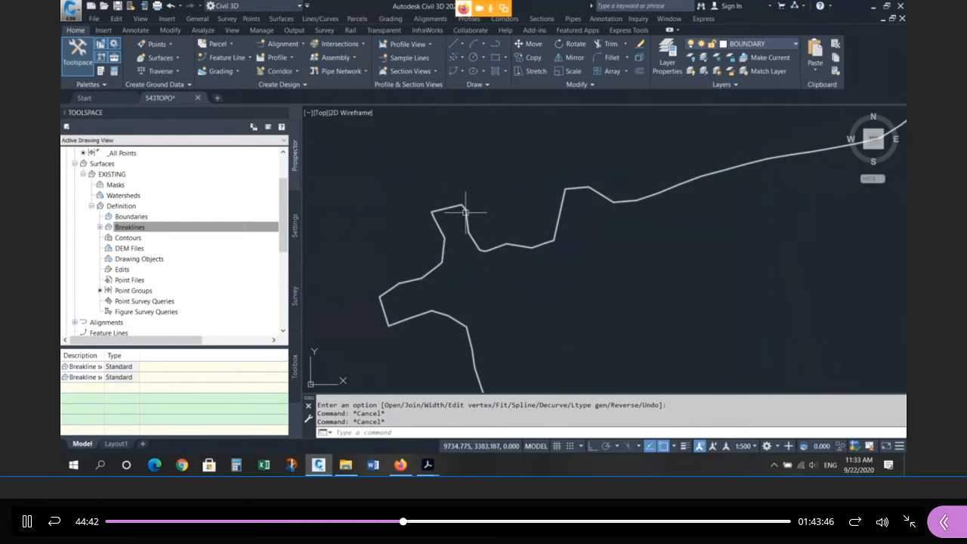
{"action": "left_click", "coordinate": [464, 209]}
{"action": "scroll", "coordinate": [490, 184], "scroll_direction": "down", "scroll_amount": 10}
{"action": "key", "text": "Escape"}
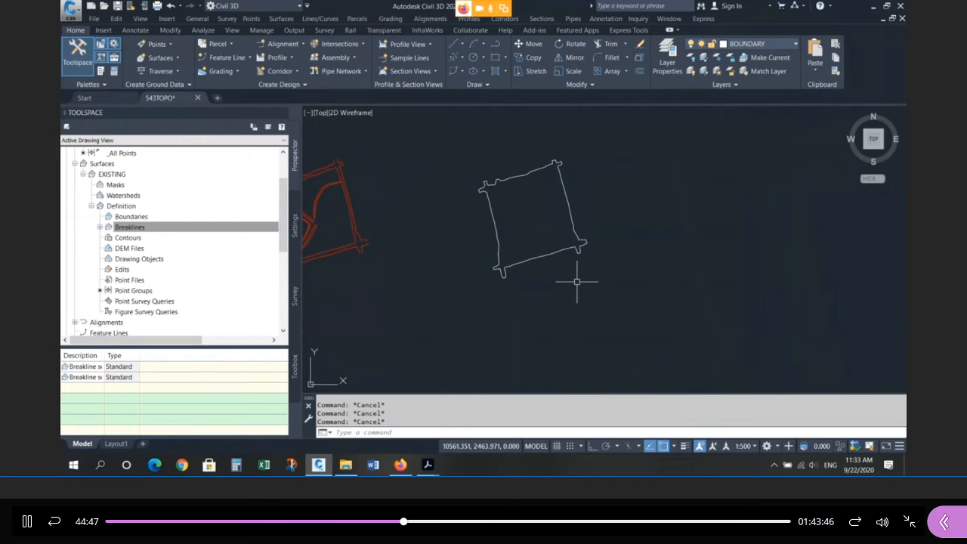
Move the closed outline 2000 units due west with Ortho on, back onto the original survey linework
{"action": "scroll", "coordinate": [590, 274], "scroll_direction": "down", "scroll_amount": 3}
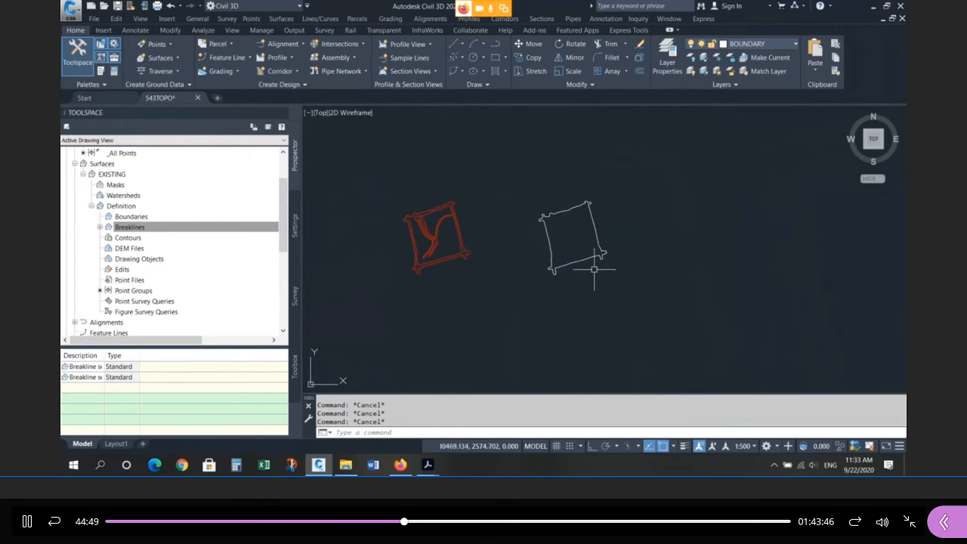
{"action": "scroll", "coordinate": [510, 250], "scroll_direction": "up", "scroll_amount": 3}
{"action": "type", "text": "m"}
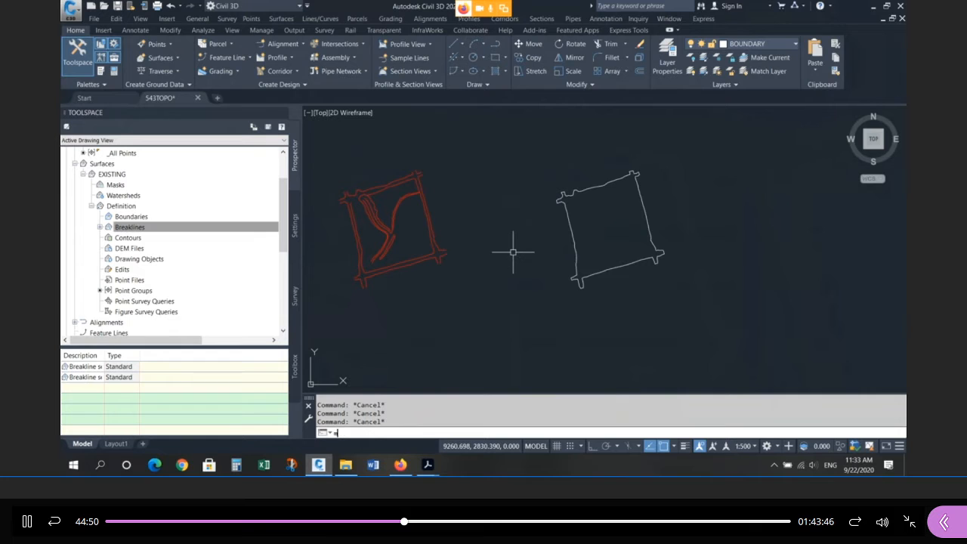
{"action": "key", "text": "Return"}
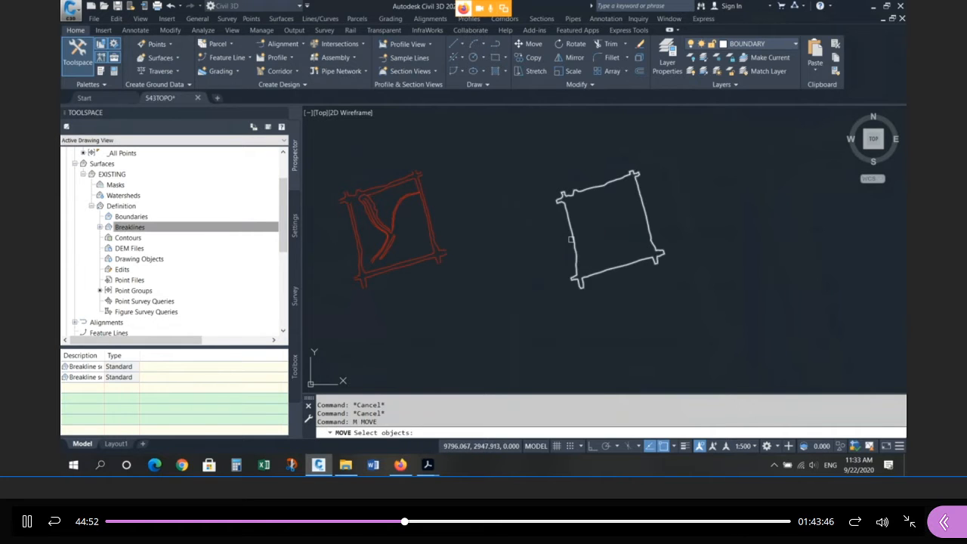
{"action": "left_click", "coordinate": [576, 261]}
{"action": "key", "text": "Return"}
{"action": "left_click", "coordinate": [533, 168]}
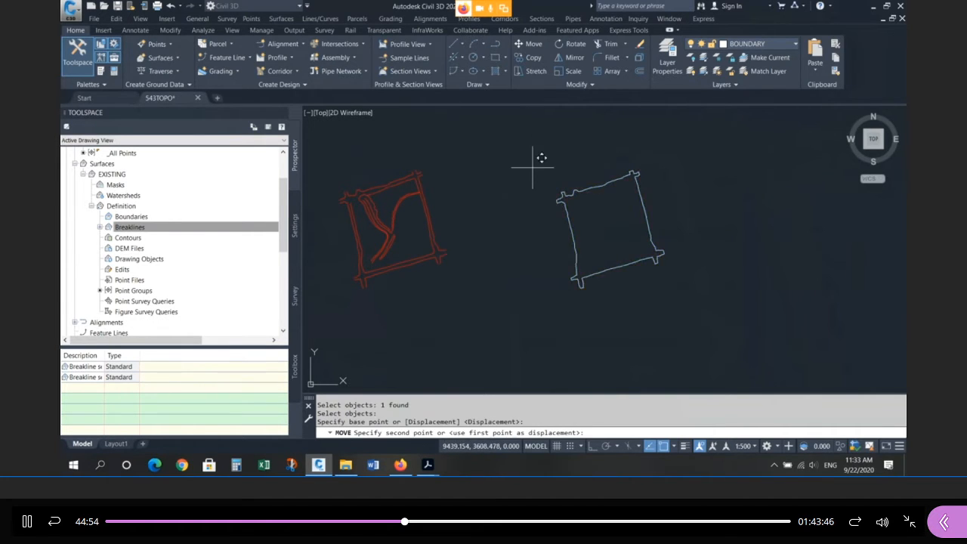
{"action": "left_click", "coordinate": [593, 446]}
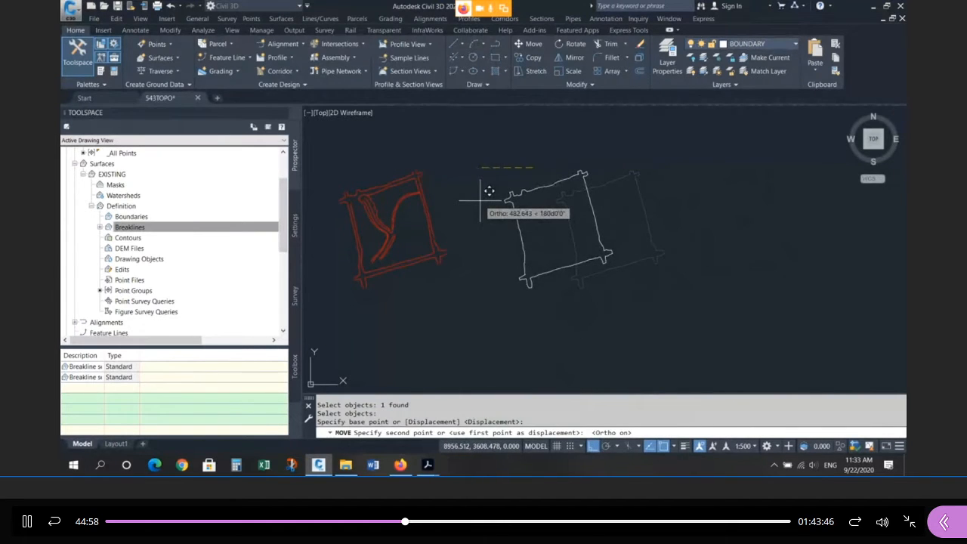
{"action": "type", "text": "2000"}
{"action": "key", "text": "Return"}
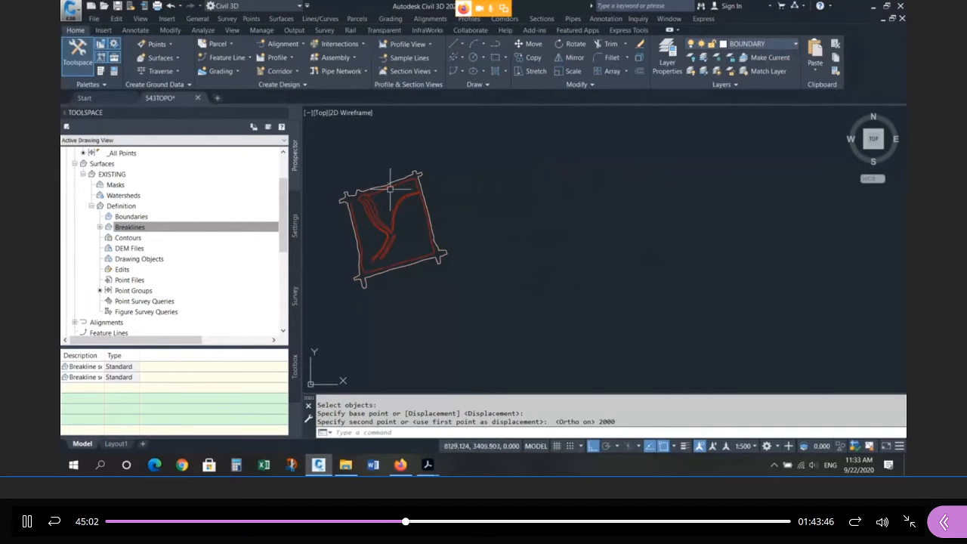
Restore the isolated layers and examine the outline against the surface triangles and embankment points near the northwestern corner
{"action": "scroll", "coordinate": [324, 196], "scroll_direction": "up", "scroll_amount": 5}
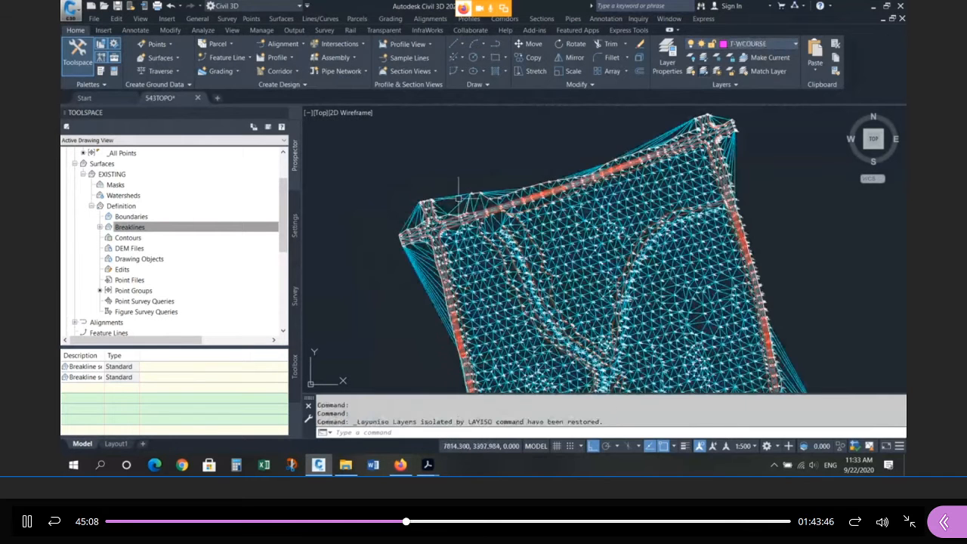
{"action": "scroll", "coordinate": [449, 219], "scroll_direction": "up", "scroll_amount": 4}
{"action": "scroll", "coordinate": [491, 211], "scroll_direction": "down", "scroll_amount": 2}
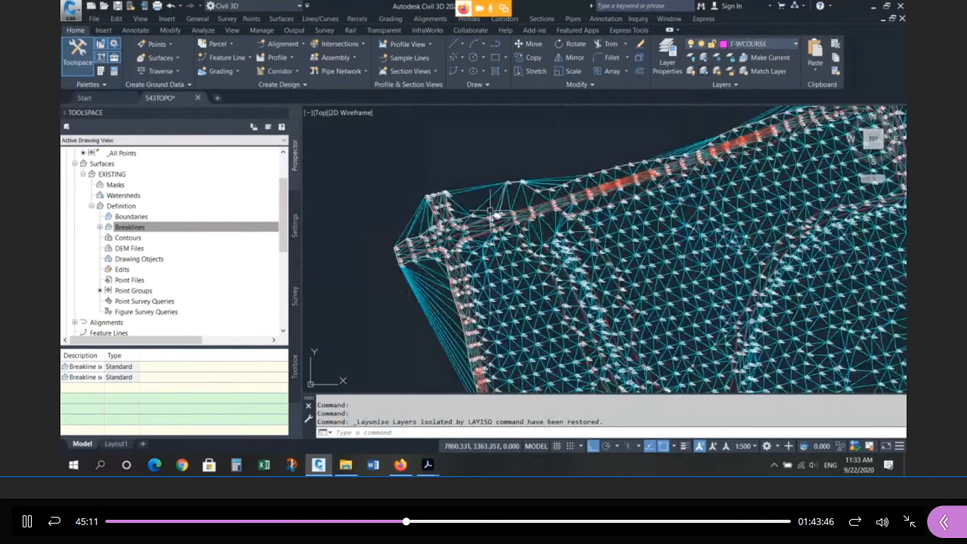
{"action": "scroll", "coordinate": [491, 212], "scroll_direction": "up", "scroll_amount": 5}
{"action": "scroll", "coordinate": [450, 178], "scroll_direction": "up", "scroll_amount": 6}
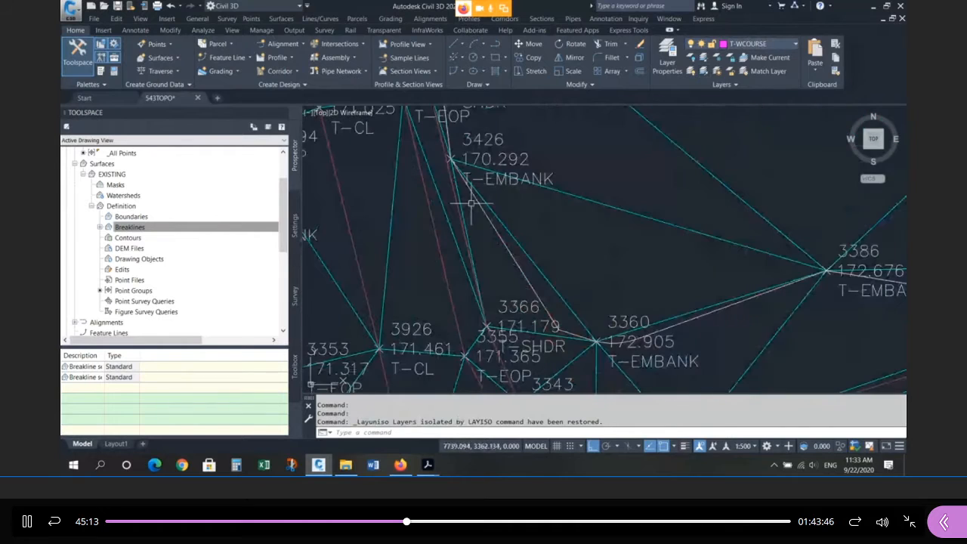
{"action": "key", "text": "Escape"}
{"action": "key", "text": "Escape"}
{"action": "key", "text": "Escape"}
{"action": "left_click", "coordinate": [453, 191]}
{"action": "key", "text": "Escape"}
{"action": "key", "text": "Escape"}
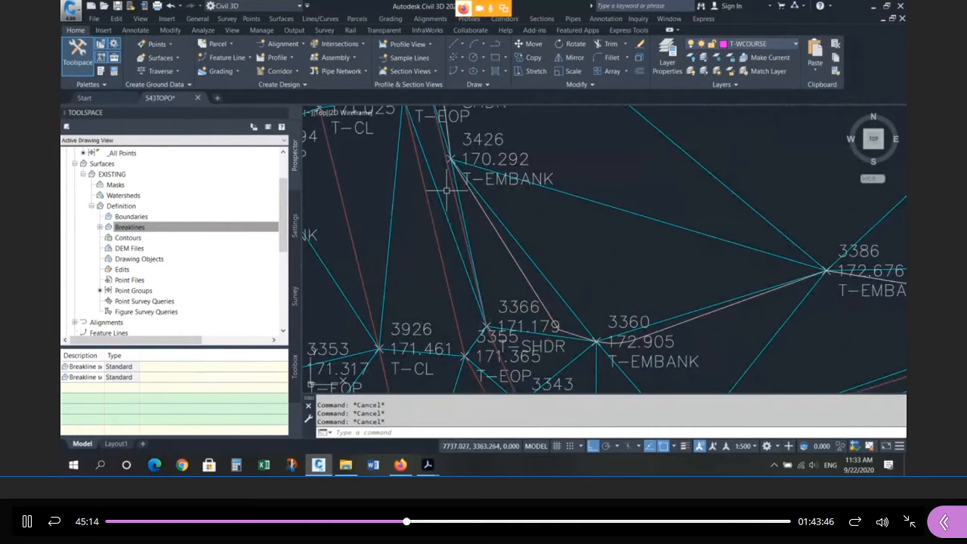
{"action": "scroll", "coordinate": [453, 191], "scroll_direction": "down", "scroll_amount": 8}
{"action": "scroll", "coordinate": [524, 151], "scroll_direction": "down", "scroll_amount": 3}
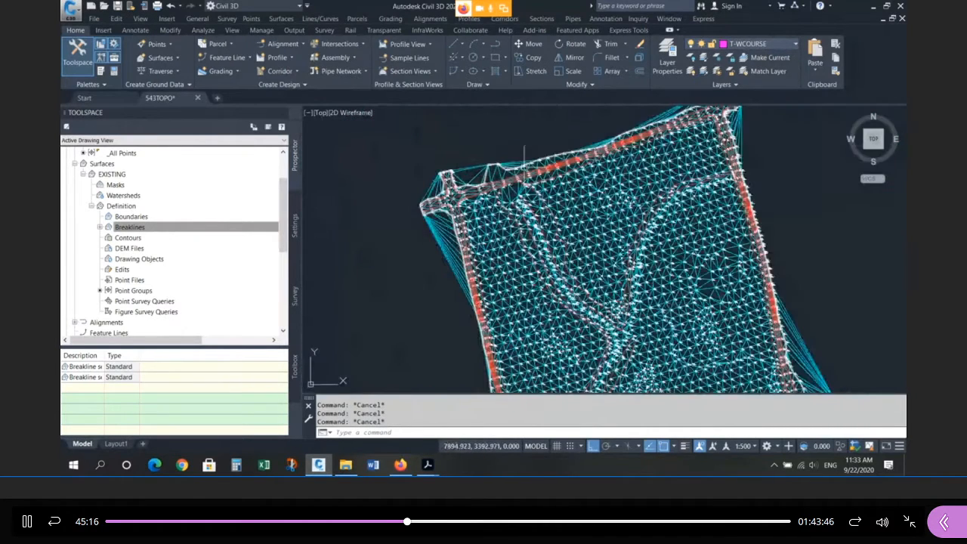
Set the EXISTING surface's style to NO-DISPLAY in its surface properties
{"action": "left_click", "coordinate": [474, 166]}
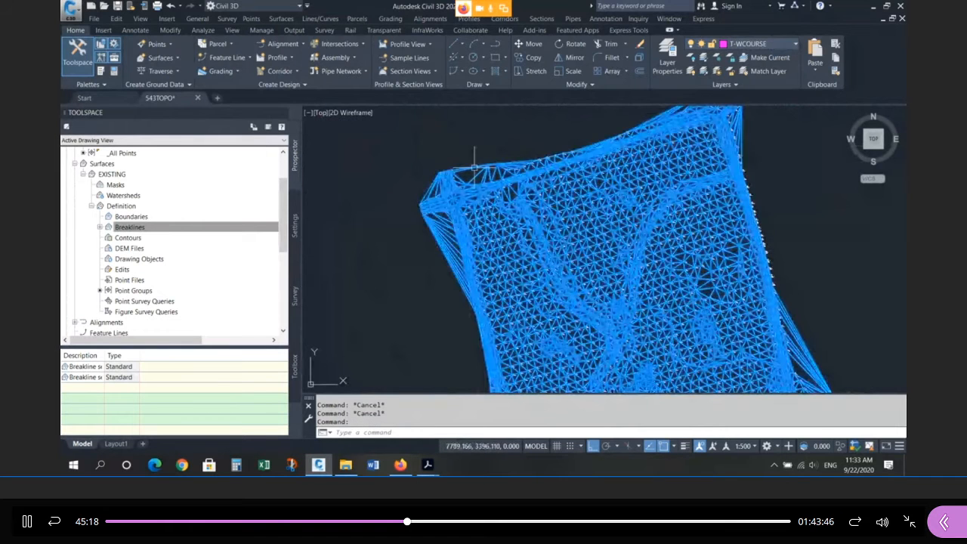
{"action": "right_click", "coordinate": [474, 166]}
{"action": "left_click", "coordinate": [517, 301]}
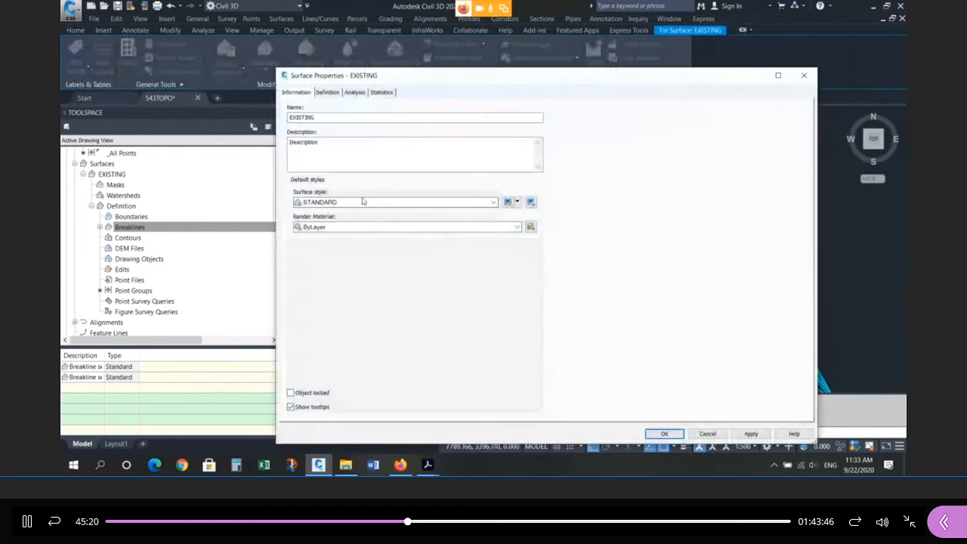
{"action": "left_click", "coordinate": [330, 202]}
{"action": "left_click", "coordinate": [327, 220]}
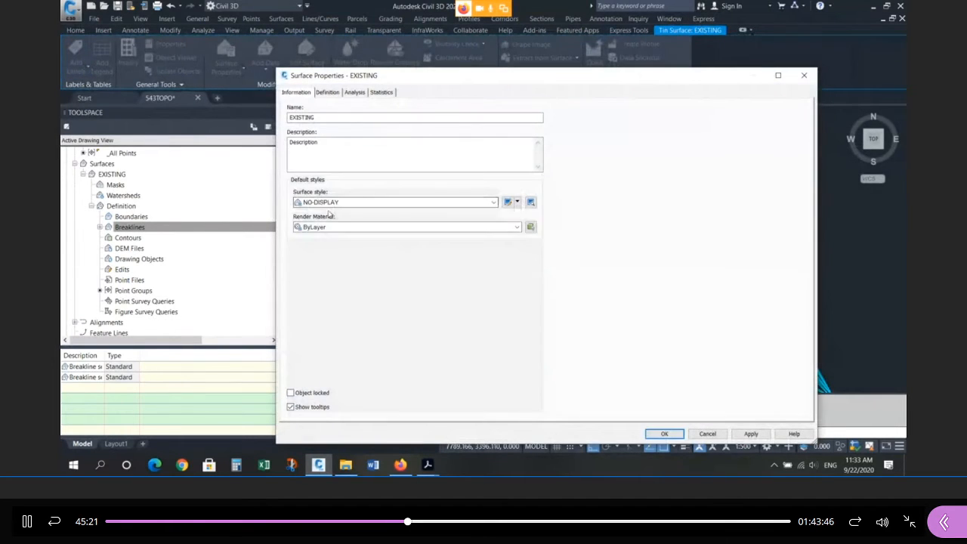
{"action": "left_click", "coordinate": [665, 434]}
{"action": "key", "text": "Escape"}
{"action": "key", "text": "Escape"}
Select the boundary polyline near the northwestern corner to check its extent, and clear the selection
{"action": "scroll", "coordinate": [467, 134], "scroll_direction": "up", "scroll_amount": 4}
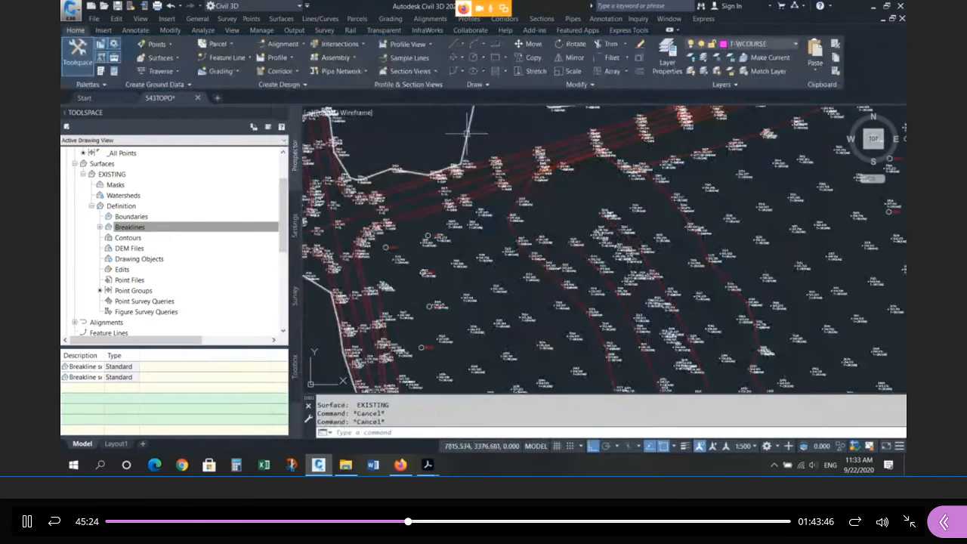
{"action": "left_click", "coordinate": [467, 134]}
{"action": "scroll", "coordinate": [467, 133], "scroll_direction": "down", "scroll_amount": 2}
{"action": "middle_click_drag", "start_coordinate": [467, 134], "coordinate": [560, 251]}
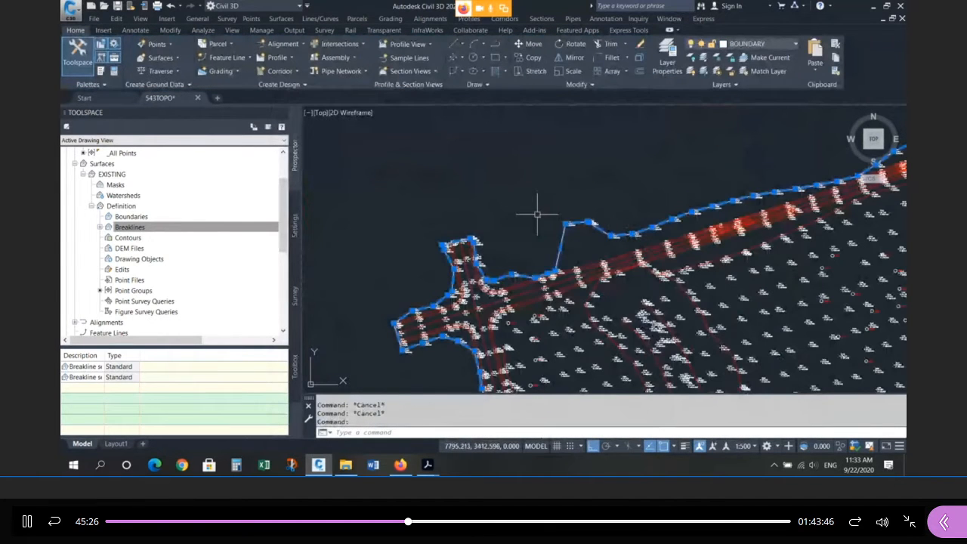
{"action": "key", "text": "Escape"}
{"action": "scroll", "coordinate": [356, 231], "scroll_direction": "up", "scroll_amount": 3}
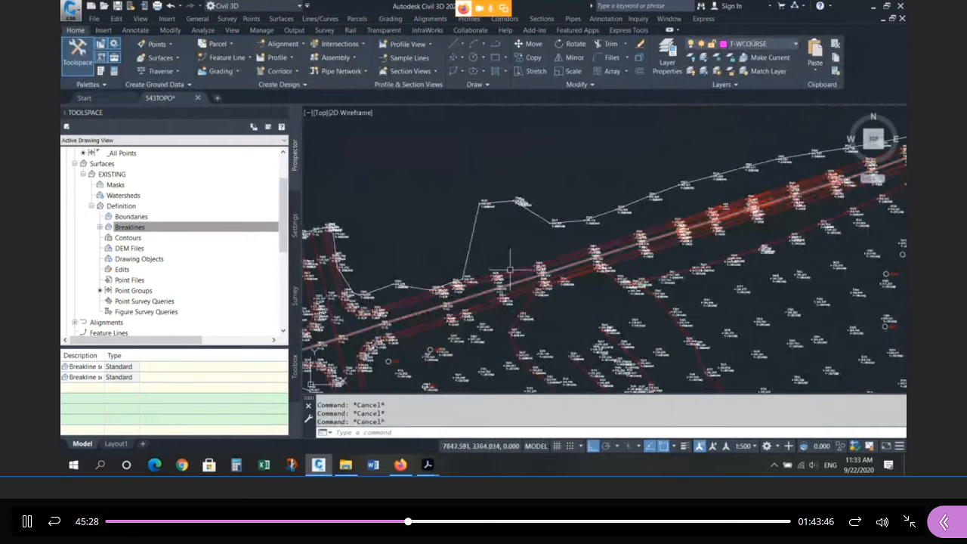
Check for overlapping lines at the northern boundary's jog using a cancelled Erase crossing selection
{"action": "type", "text": "e"}
{"action": "key", "text": "space"}
{"action": "left_click", "coordinate": [497, 263]}
{"action": "left_click", "coordinate": [451, 242]}
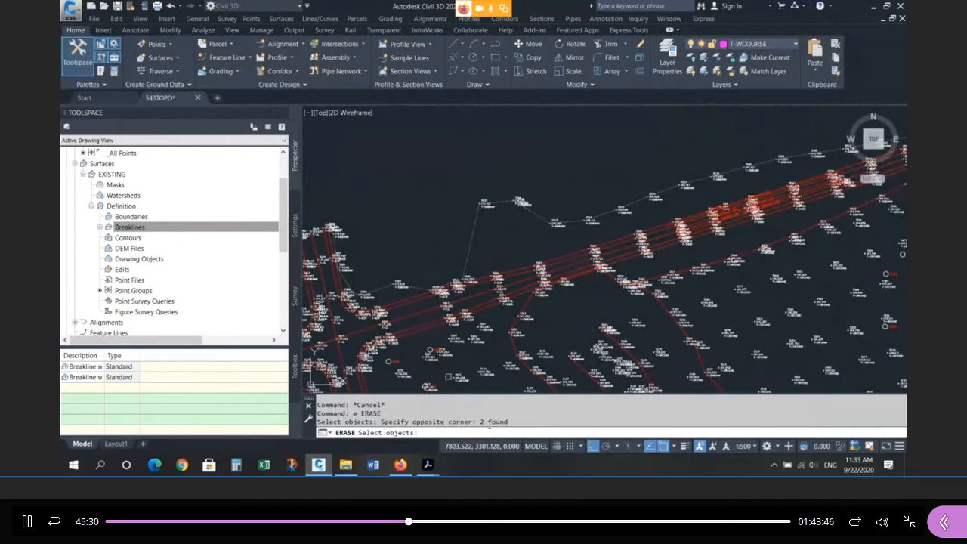
{"action": "key", "text": "Escape"}
{"action": "key", "text": "Escape"}
{"action": "key", "text": "Escape"}
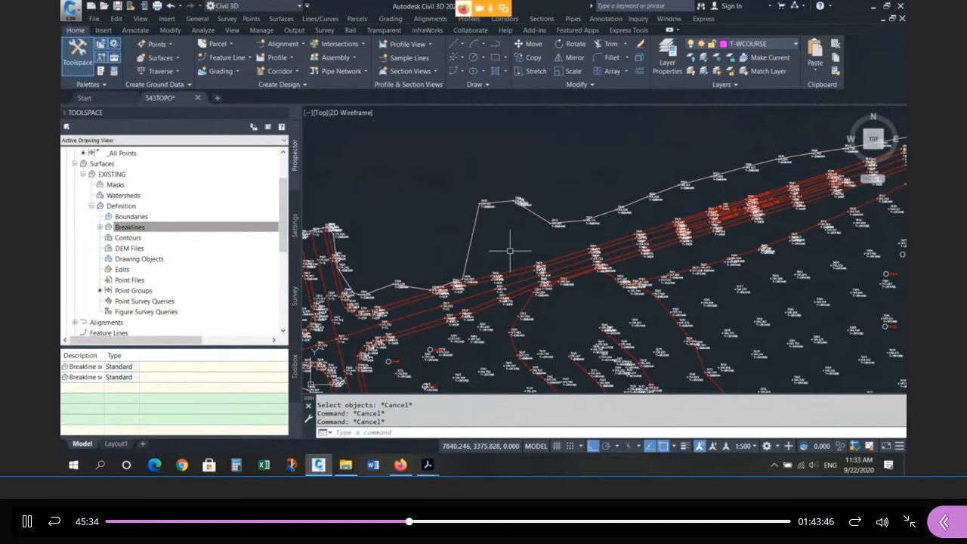
Inspect which line is picked at the northern boundary's jog by selecting there, clearing each selection
{"action": "left_click", "coordinate": [476, 217]}
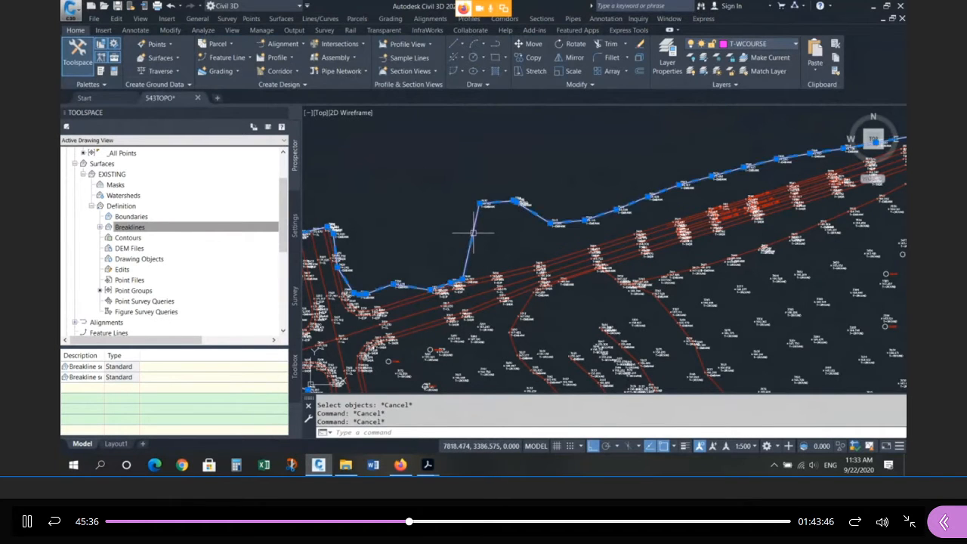
{"action": "scroll", "coordinate": [477, 219], "scroll_direction": "down", "scroll_amount": 6}
{"action": "key", "text": "Escape"}
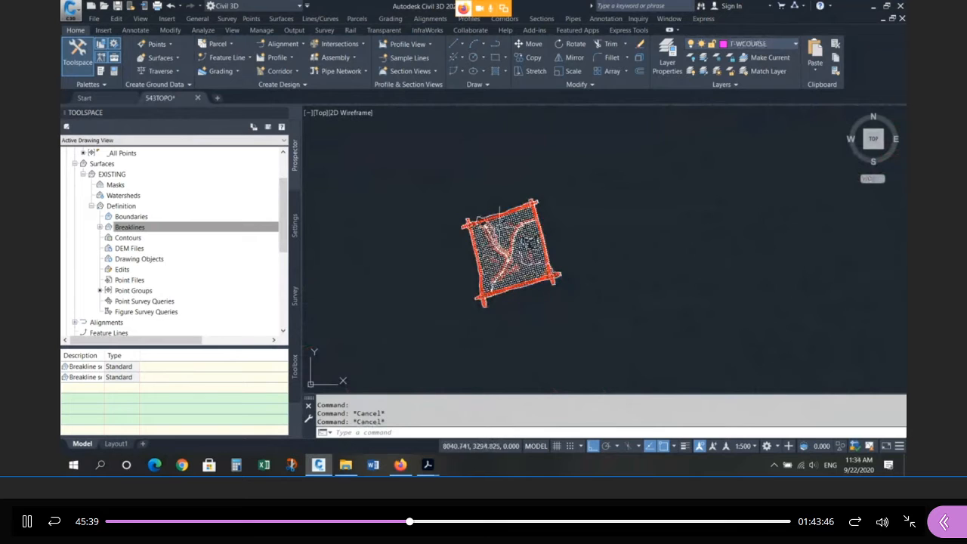
{"action": "scroll", "coordinate": [500, 212], "scroll_direction": "up", "scroll_amount": 5}
{"action": "scroll", "coordinate": [501, 213], "scroll_direction": "up", "scroll_amount": 5}
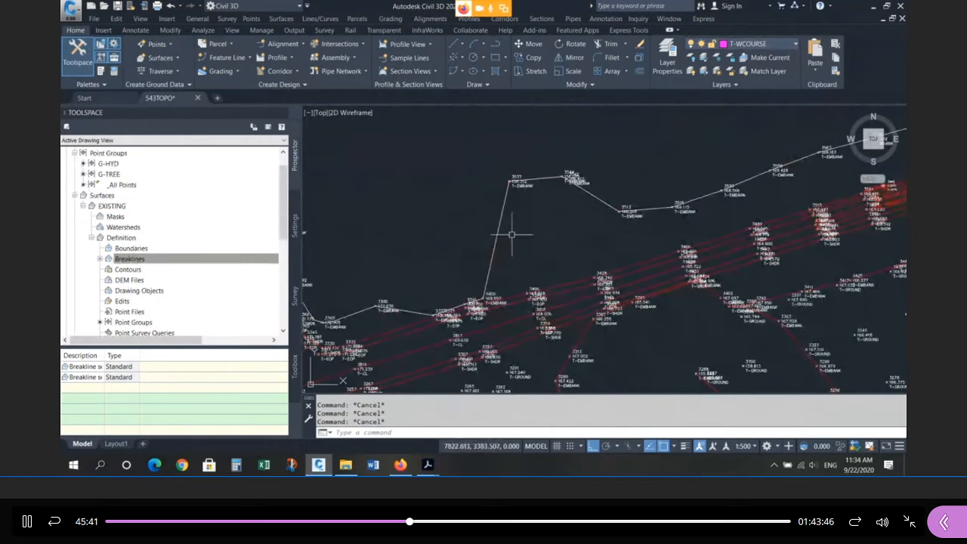
{"action": "left_click", "coordinate": [495, 236]}
{"action": "scroll", "coordinate": [525, 214], "scroll_direction": "down", "scroll_amount": 4}
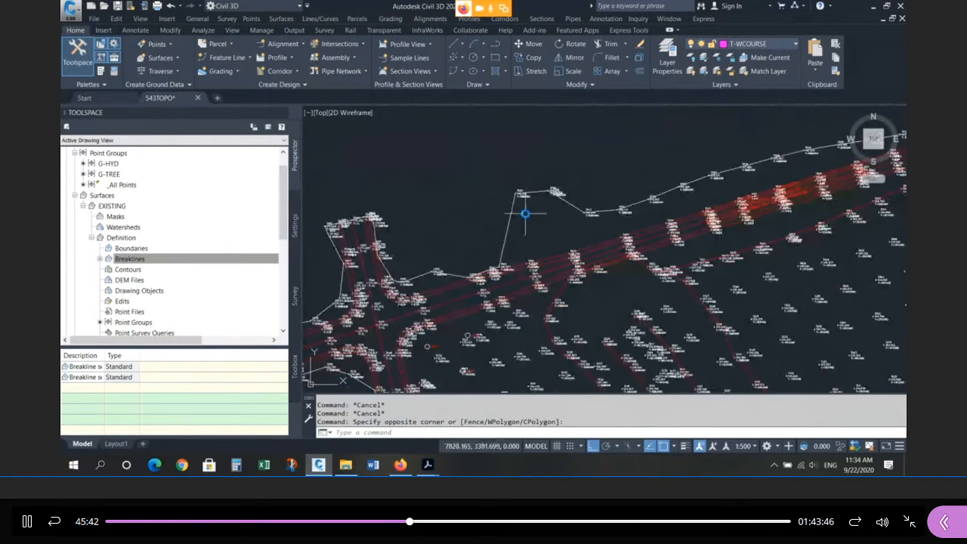
{"action": "key", "text": "Escape"}
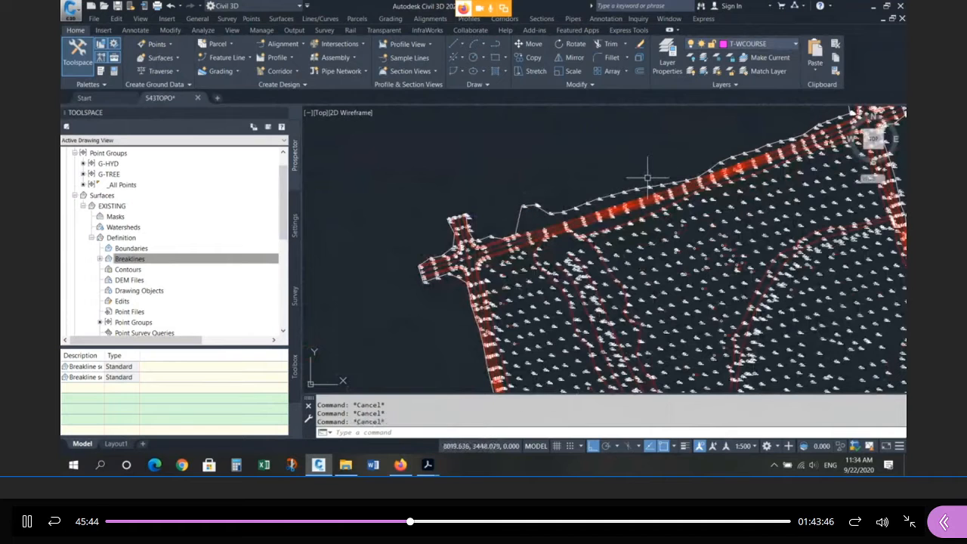
Turn off all the layers from T-CL through T-WM-TXT, including the current layer T-WCOURSE
{"action": "type", "text": "la"}
{"action": "key", "text": "Return"}
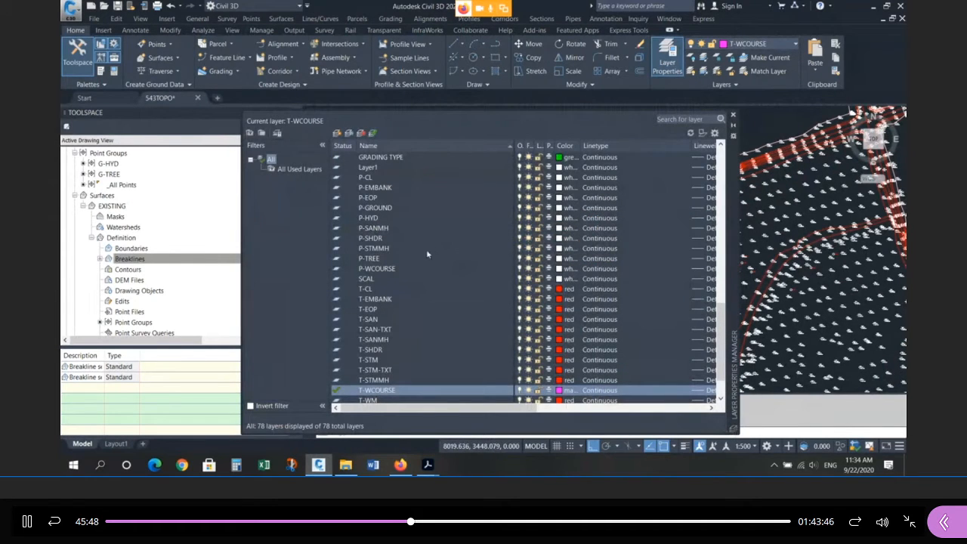
{"action": "scroll", "coordinate": [402, 275], "scroll_direction": "down", "scroll_amount": 2}
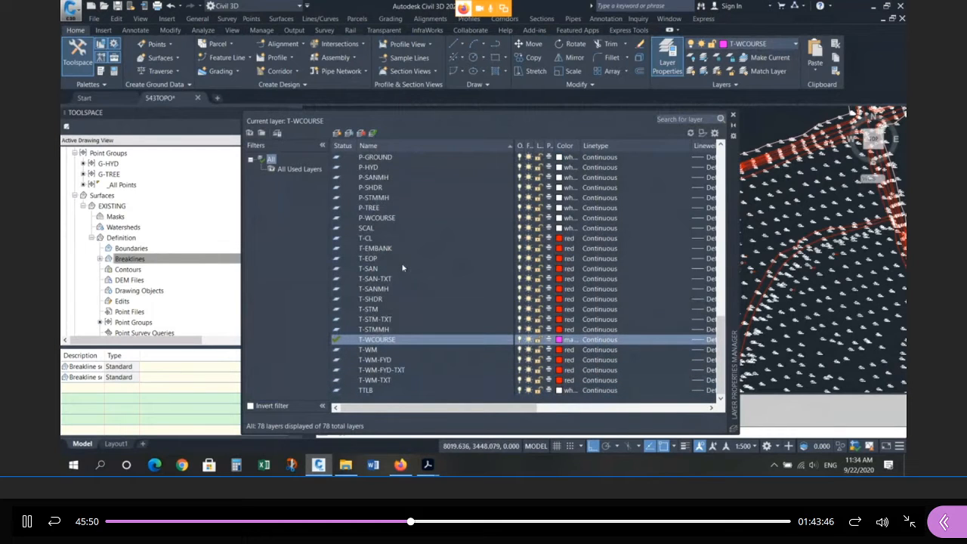
{"action": "left_click", "coordinate": [371, 240]}
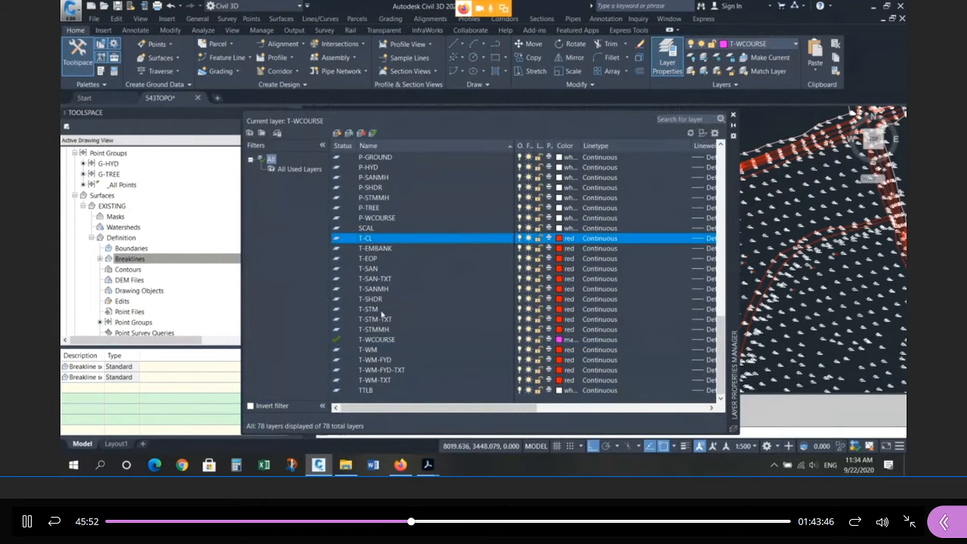
{"action": "left_click", "coordinate": [373, 380], "text": "shift"}
{"action": "left_click", "coordinate": [520, 309]}
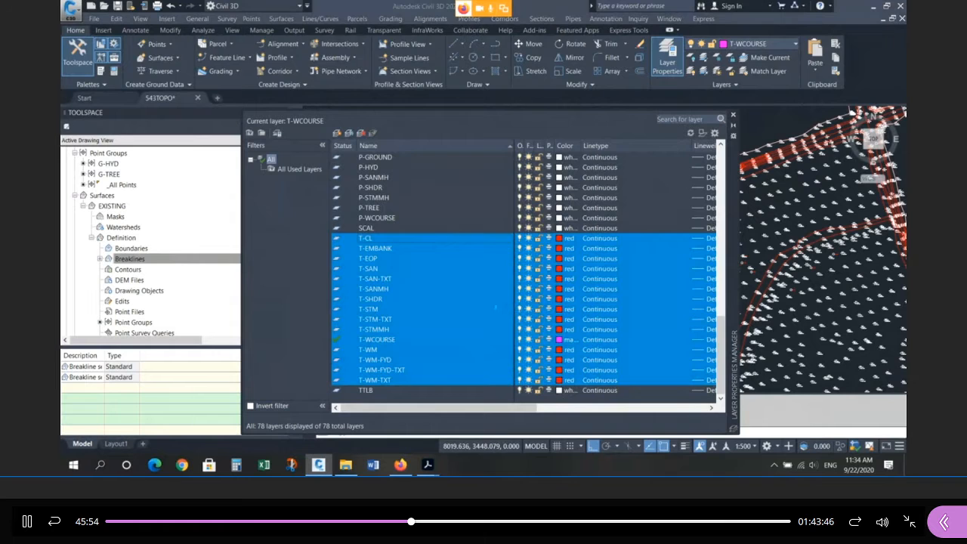
{"action": "left_click", "coordinate": [422, 232]}
{"action": "scroll", "coordinate": [370, 264], "scroll_direction": "up", "scroll_amount": 2}
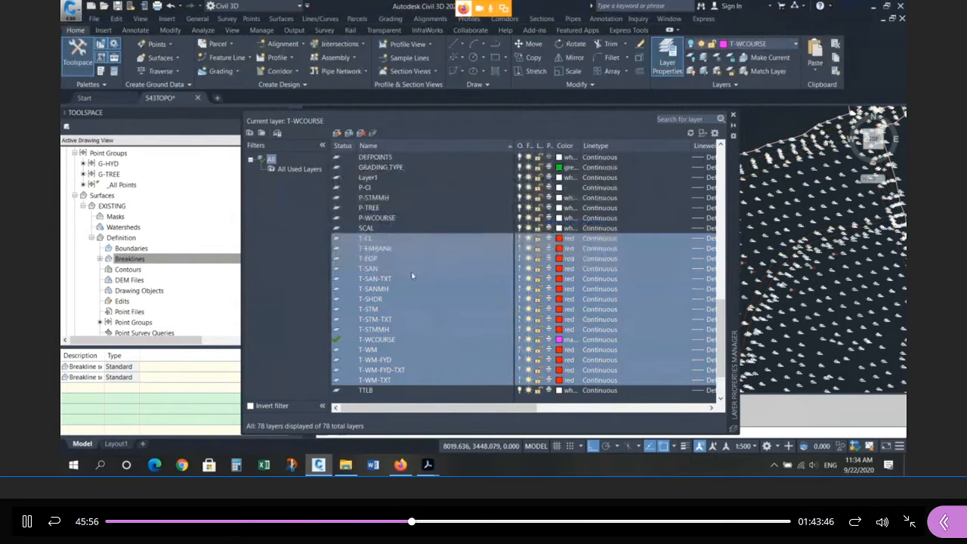
Turn off all the point layers from P-CL through P-WCOURSE and close the layer manager
{"action": "left_click", "coordinate": [373, 279]}
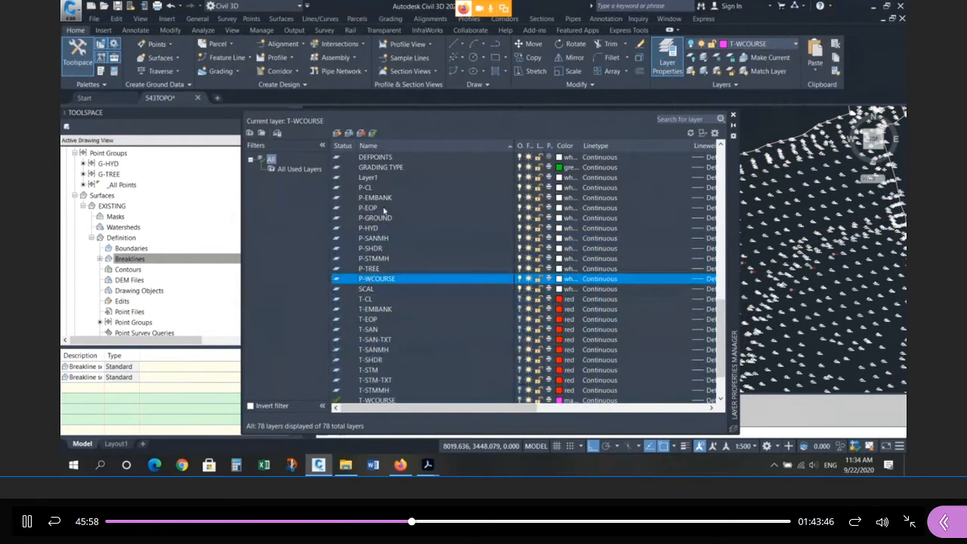
{"action": "left_click", "coordinate": [365, 187], "text": "shift"}
{"action": "left_click", "coordinate": [519, 228]}
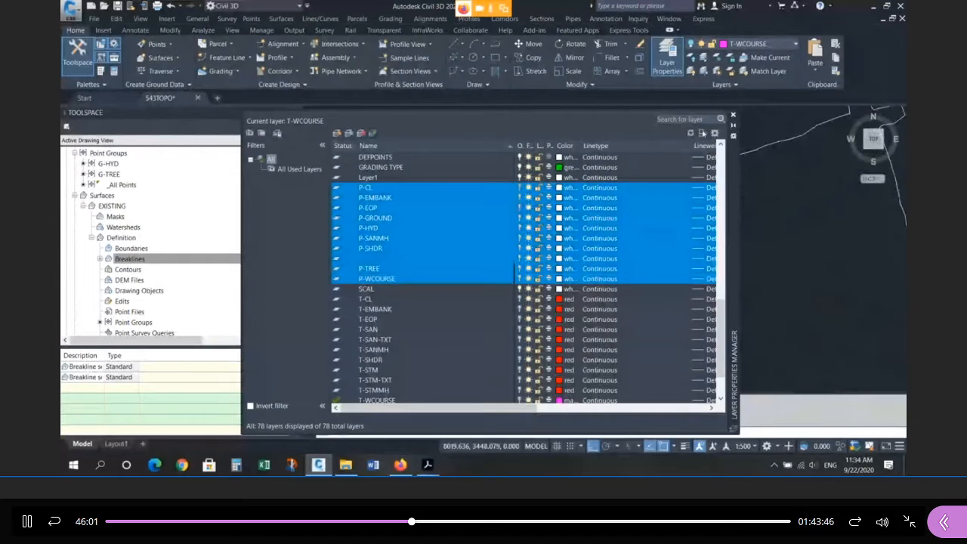
{"action": "left_click", "coordinate": [733, 115]}
Select the isolated boundary polyline to check its full extent, and clear the selection
{"action": "left_click", "coordinate": [594, 195]}
{"action": "key", "text": "Escape"}
{"action": "key", "text": "Escape"}
{"action": "key", "text": "Escape"}
{"action": "scroll", "coordinate": [479, 169], "scroll_direction": "down", "scroll_amount": 4}
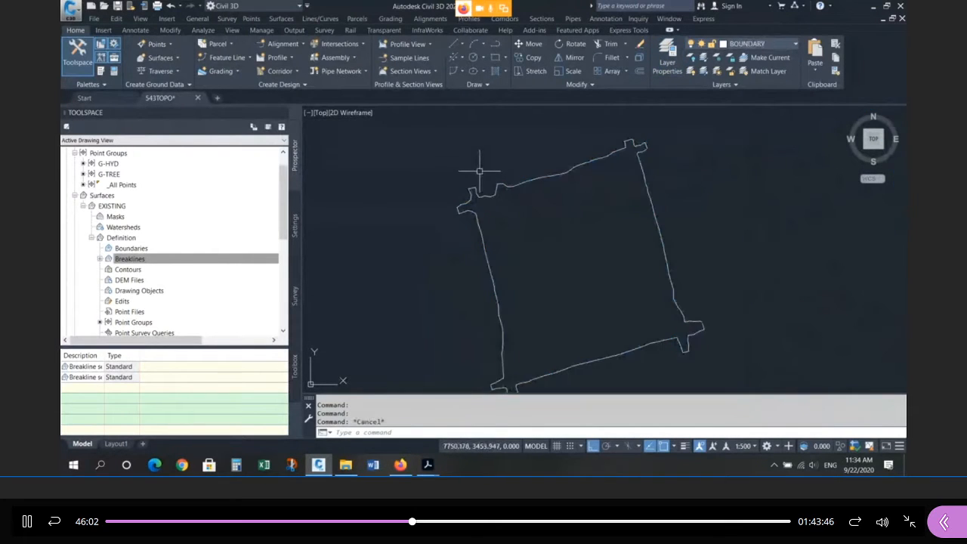
Set the EXISTING surface's style to STANDARD
{"action": "right_click", "coordinate": [119, 211]}
{"action": "left_click", "coordinate": [143, 395]}
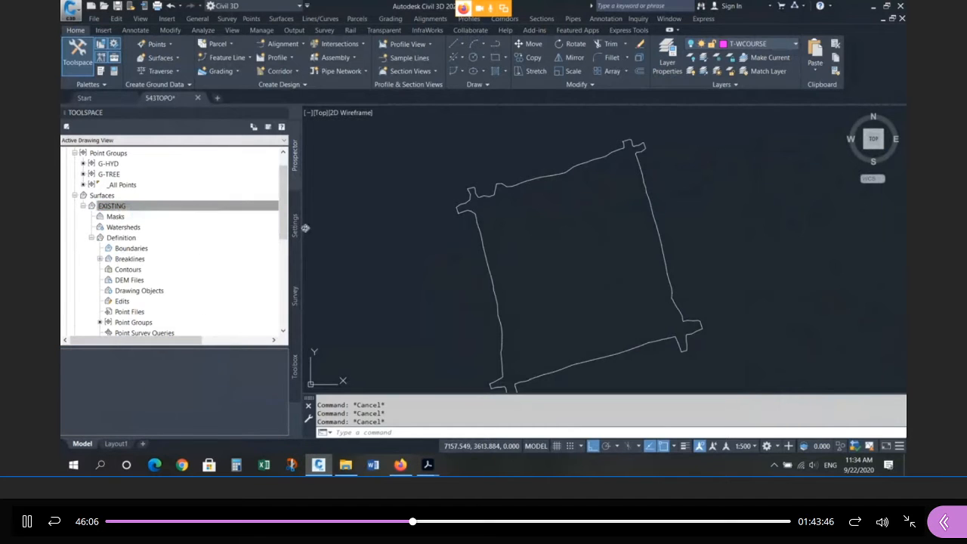
{"action": "left_click", "coordinate": [355, 203]}
{"action": "left_click", "coordinate": [338, 221]}
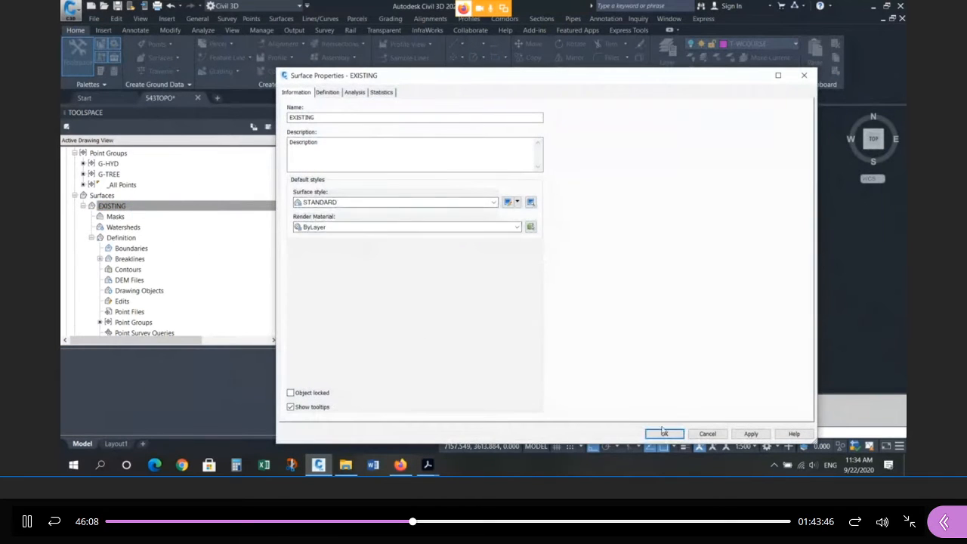
{"action": "left_click", "coordinate": [666, 434]}
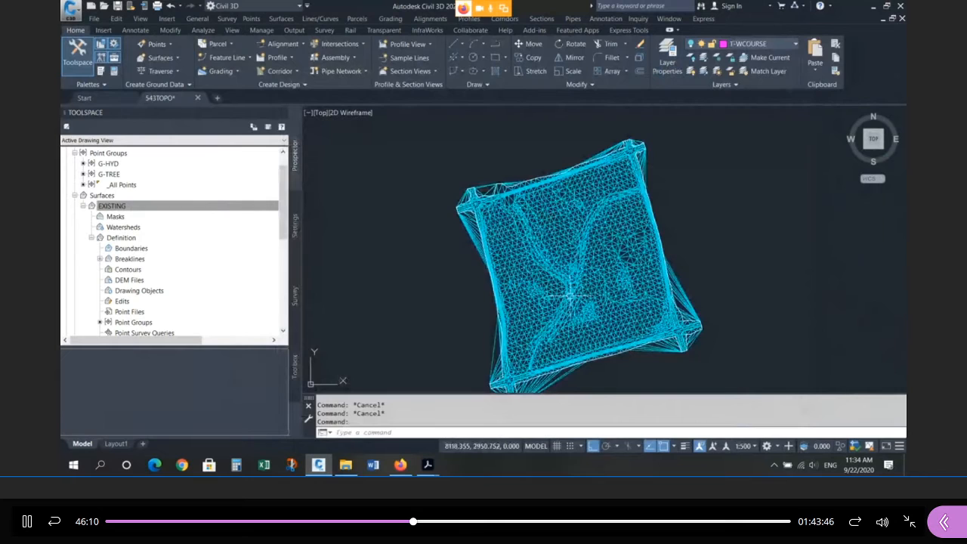
Compare the selected boundary polyline with the surface triangles outside it at the northwestern and northeastern corners, then clear the selection
{"action": "scroll", "coordinate": [477, 195], "scroll_direction": "up", "scroll_amount": 5}
{"action": "scroll", "coordinate": [479, 198], "scroll_direction": "up", "scroll_amount": 3}
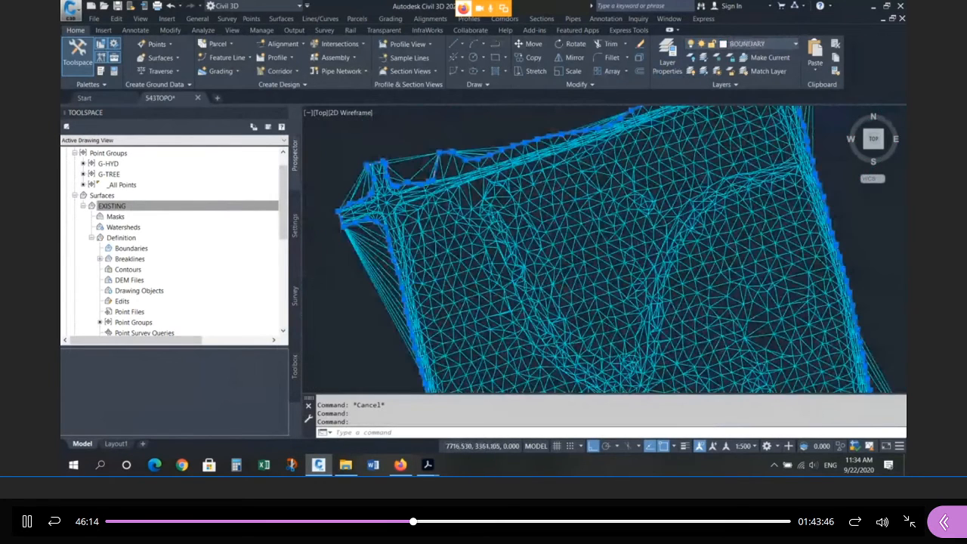
{"action": "scroll", "coordinate": [678, 123], "scroll_direction": "down", "scroll_amount": 3}
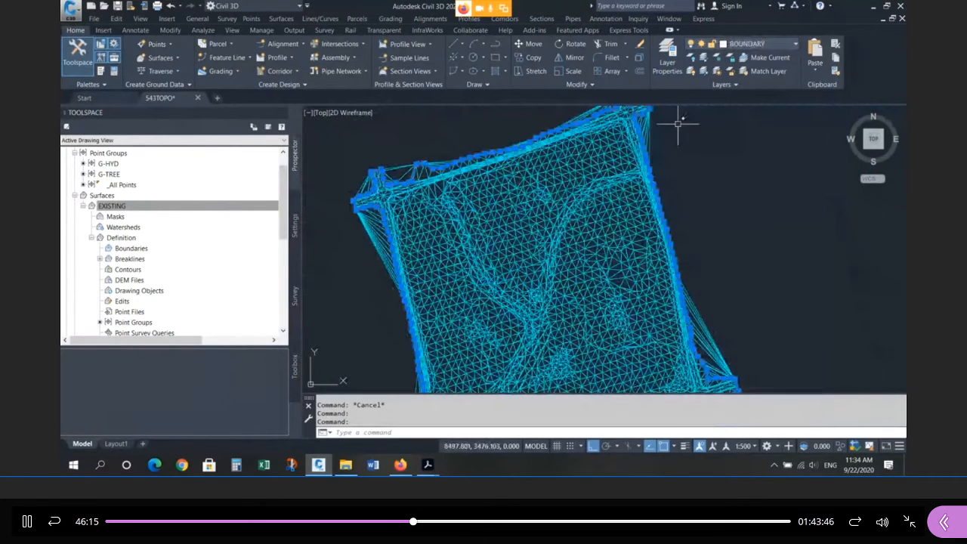
{"action": "scroll", "coordinate": [678, 124], "scroll_direction": "up", "scroll_amount": 3}
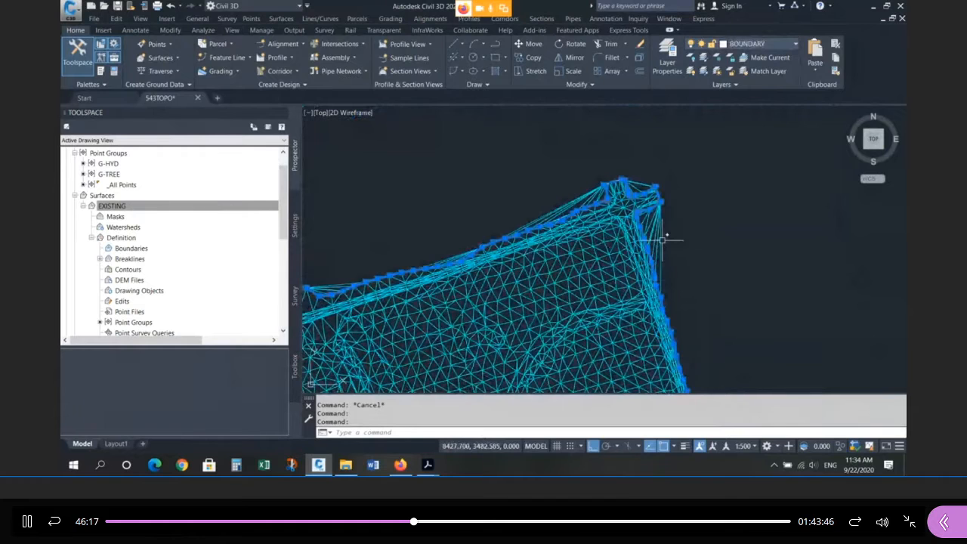
{"action": "middle_click_drag", "start_coordinate": [662, 240], "coordinate": [653, 222]}
{"action": "mouse_move", "coordinate": [588, 185]}
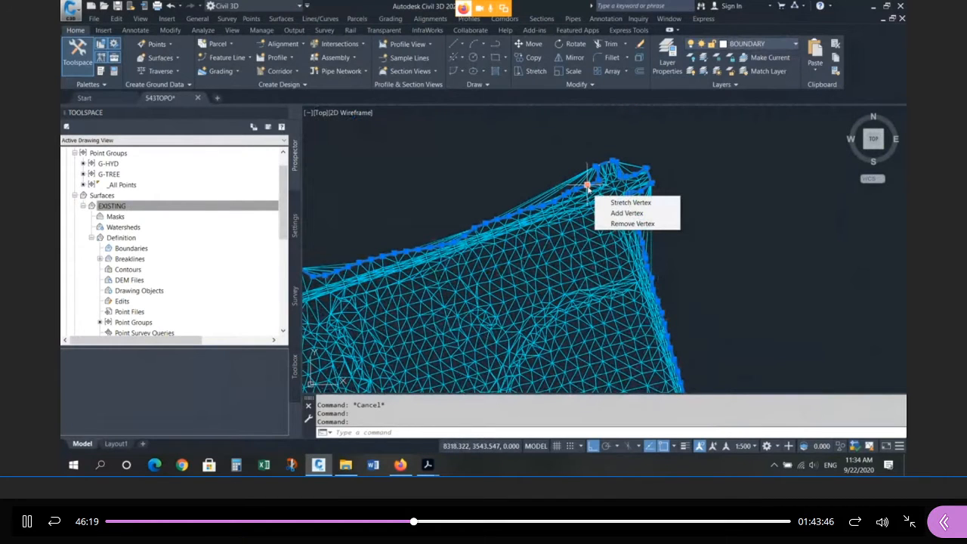
{"action": "key", "text": "Escape"}
{"action": "key", "text": "Escape"}
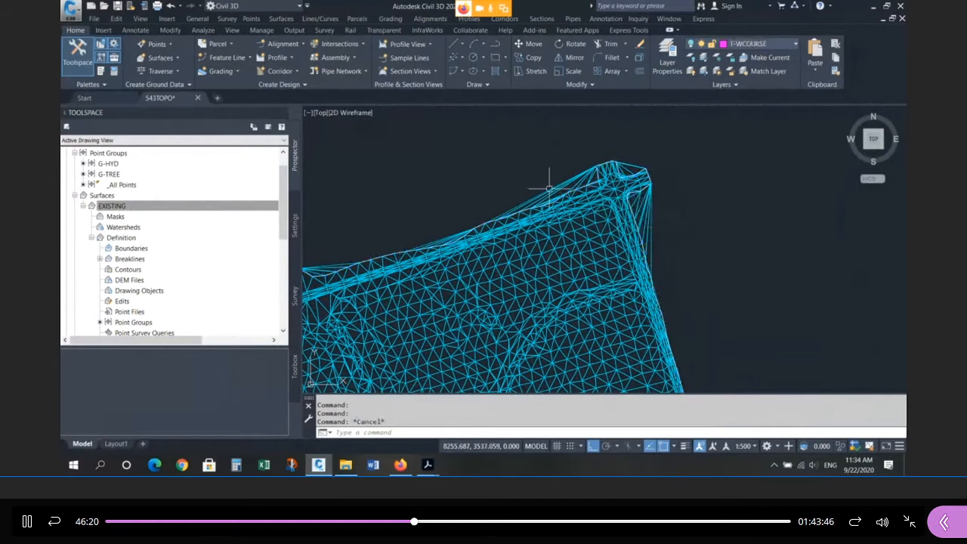
Add an Outer boundary to the EXISTING surface from the boundary polyline, with non-destructive breakline and a 1.000 m mid-ordinate distance
{"action": "left_click", "coordinate": [129, 259]}
{"action": "left_click", "coordinate": [129, 250]}
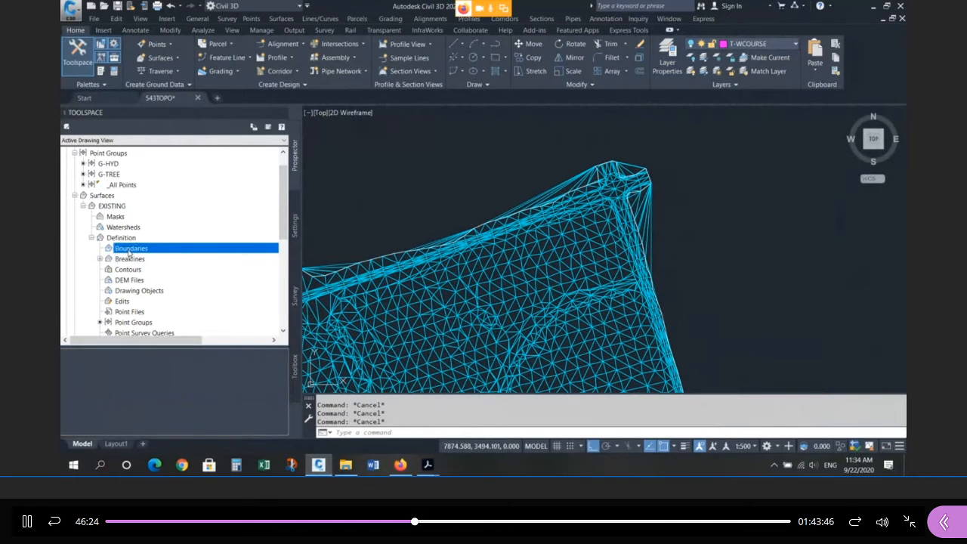
{"action": "right_click", "coordinate": [129, 253]}
{"action": "left_click", "coordinate": [151, 259]}
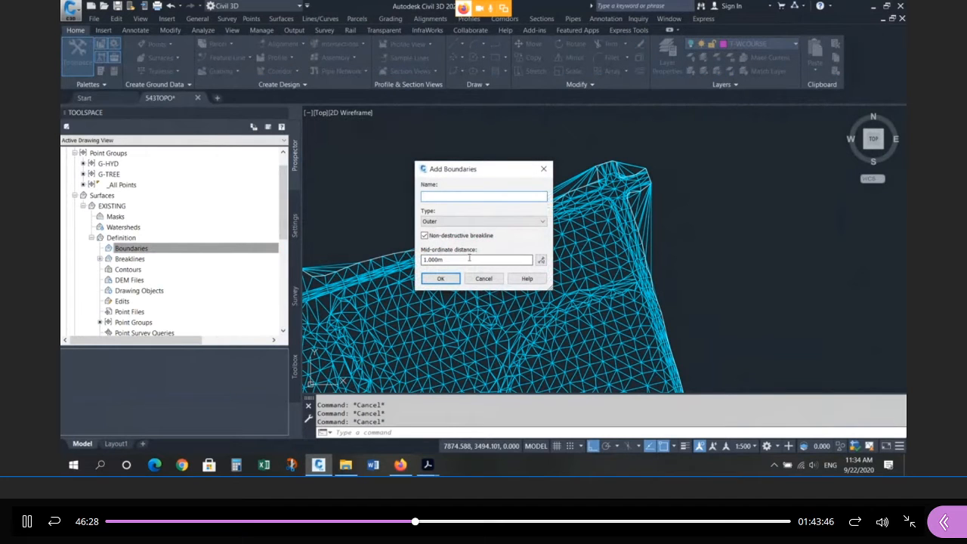
{"action": "left_click", "coordinate": [445, 279]}
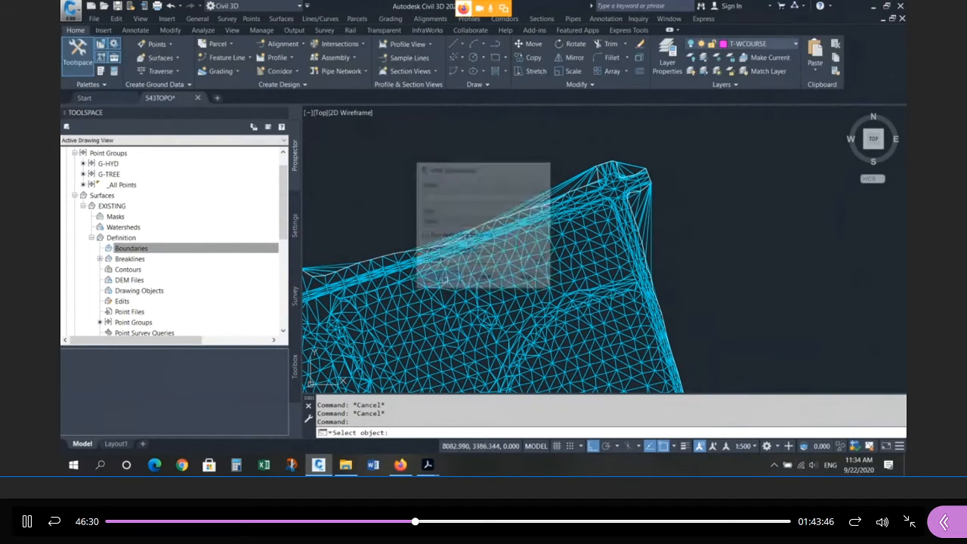
{"action": "scroll", "coordinate": [668, 182], "scroll_direction": "down", "scroll_amount": 4}
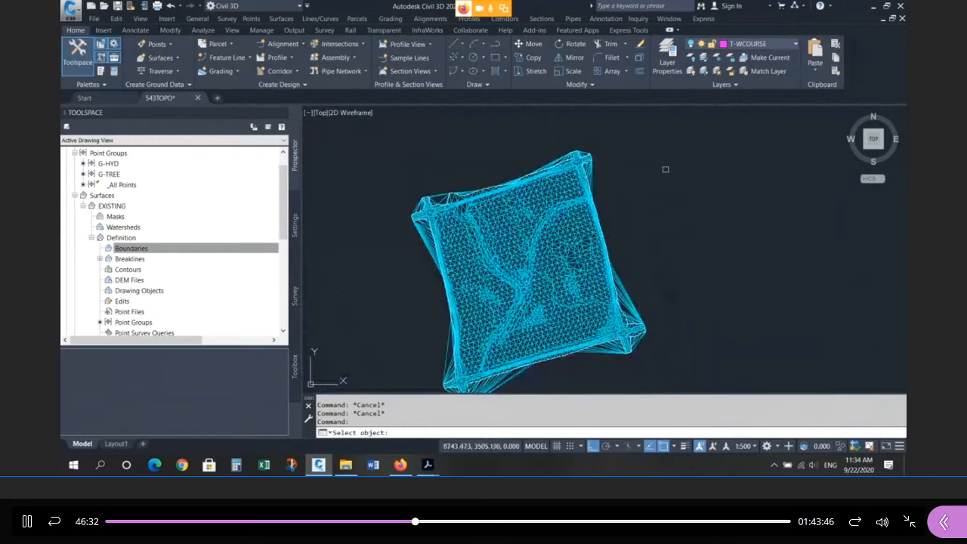
{"action": "scroll", "coordinate": [663, 168], "scroll_direction": "down", "scroll_amount": 2}
{"action": "scroll", "coordinate": [631, 182], "scroll_direction": "up", "scroll_amount": 2}
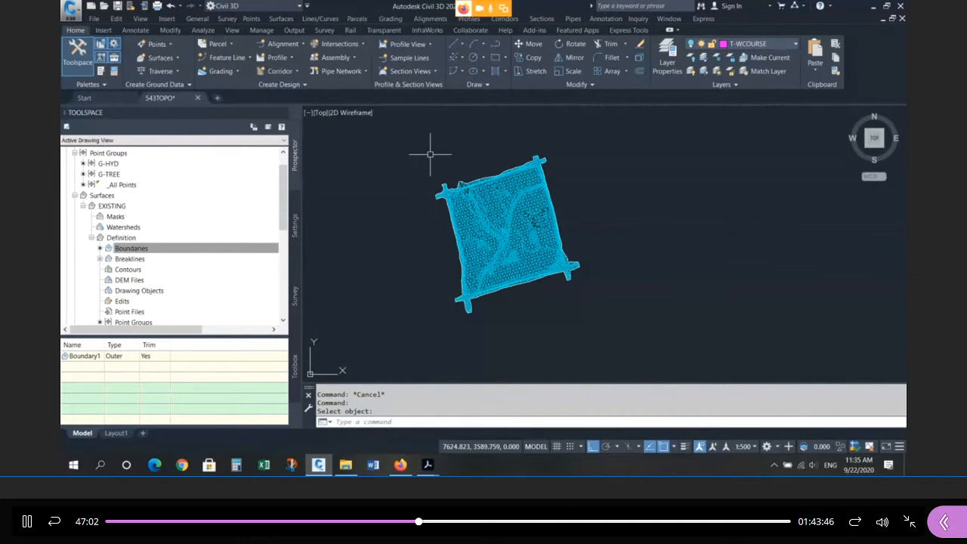
View the points in the G-HYD and G-TREE point groups
{"action": "left_click", "coordinate": [120, 184]}
{"action": "left_click", "coordinate": [108, 164]}
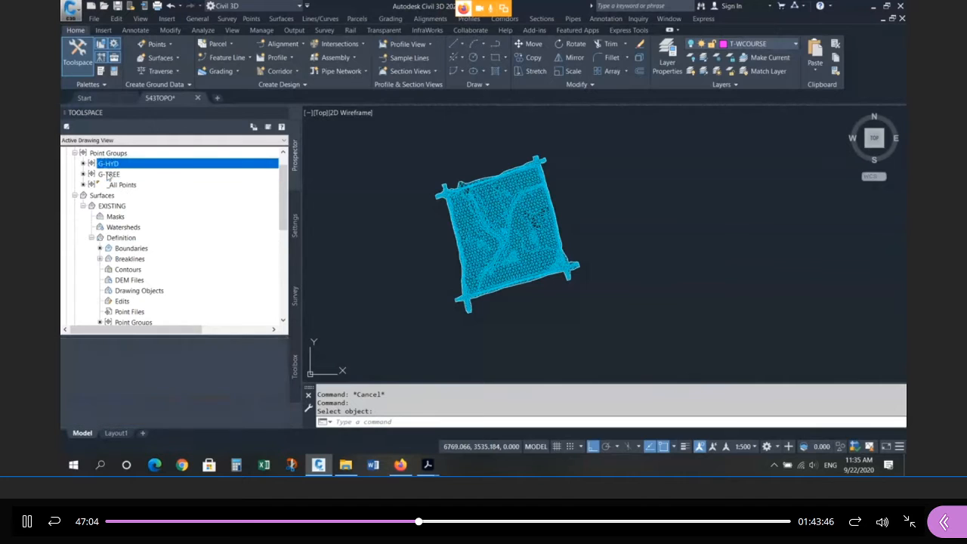
{"action": "left_click", "coordinate": [108, 175]}
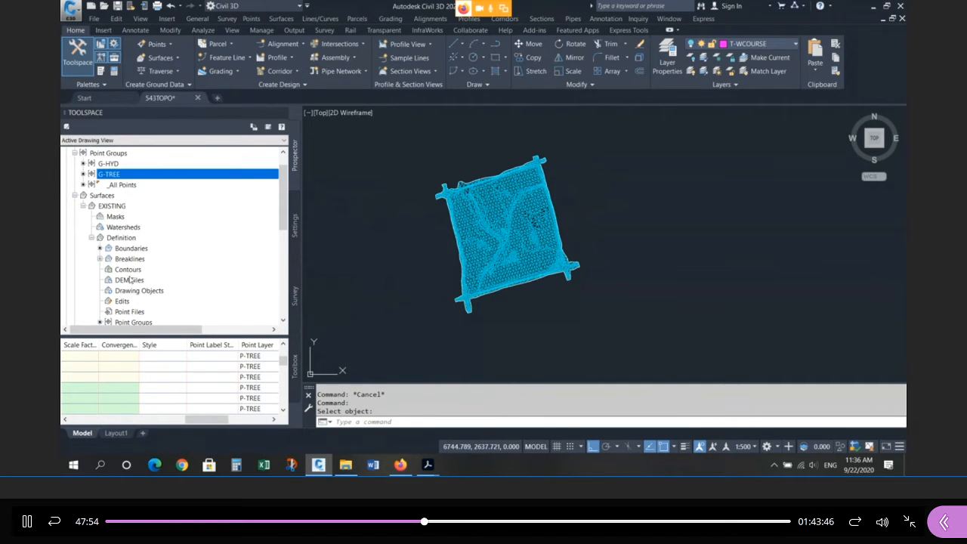
Delete the outer boundary from the EXISTING surface's definition
{"action": "left_click", "coordinate": [130, 250]}
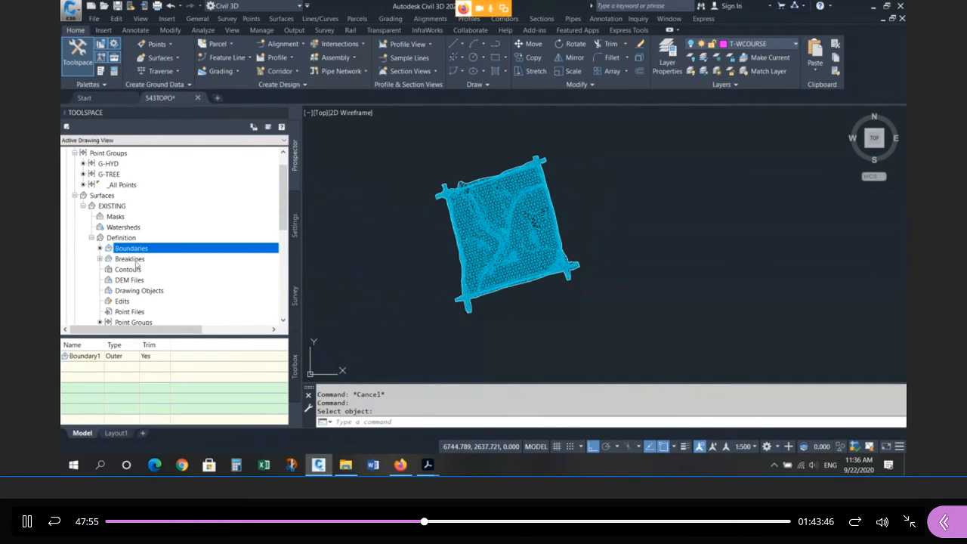
{"action": "right_click", "coordinate": [101, 360]}
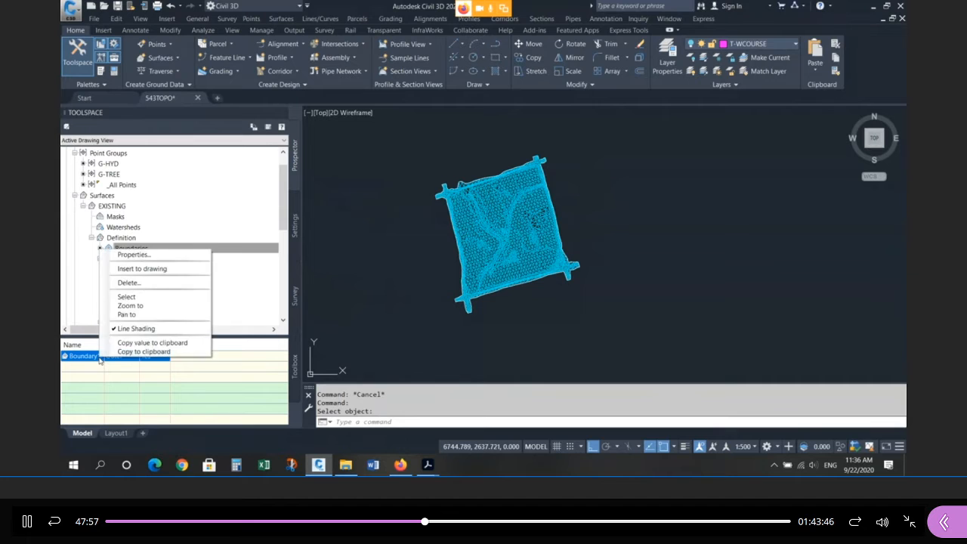
{"action": "left_click", "coordinate": [133, 283]}
{"action": "left_click", "coordinate": [520, 257]}
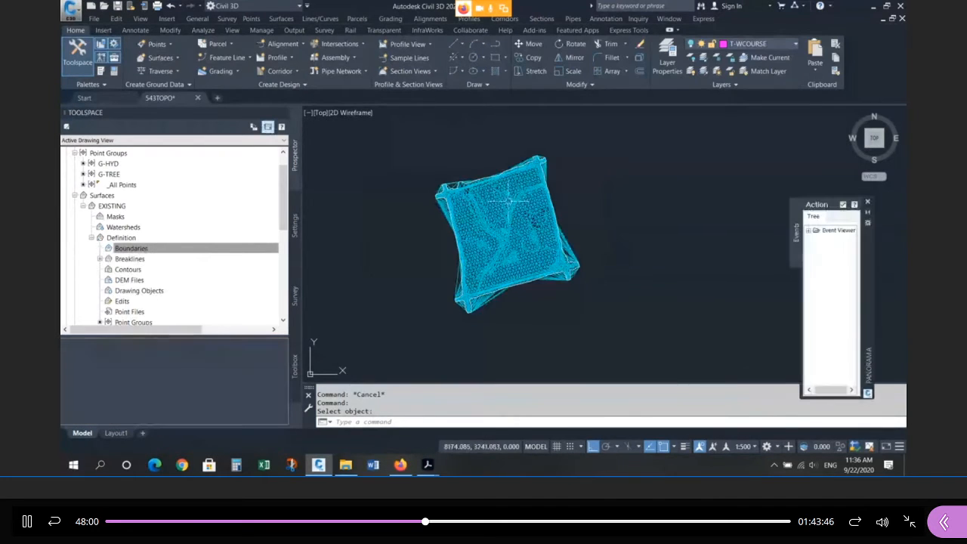
{"action": "scroll", "coordinate": [449, 182], "scroll_direction": "up", "scroll_amount": 5}
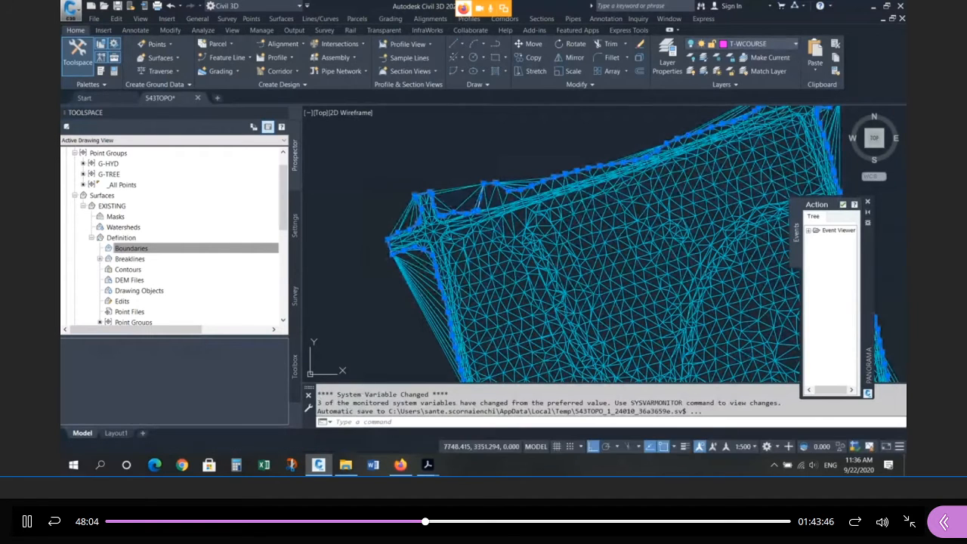
{"action": "key", "text": "Escape"}
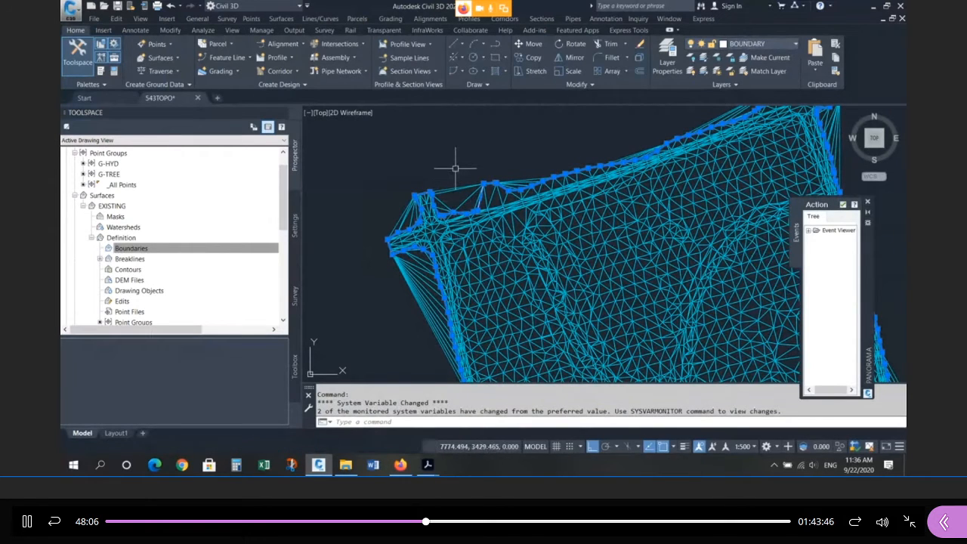
{"action": "type", "text": "ch"}
{"action": "key", "text": "Return"}
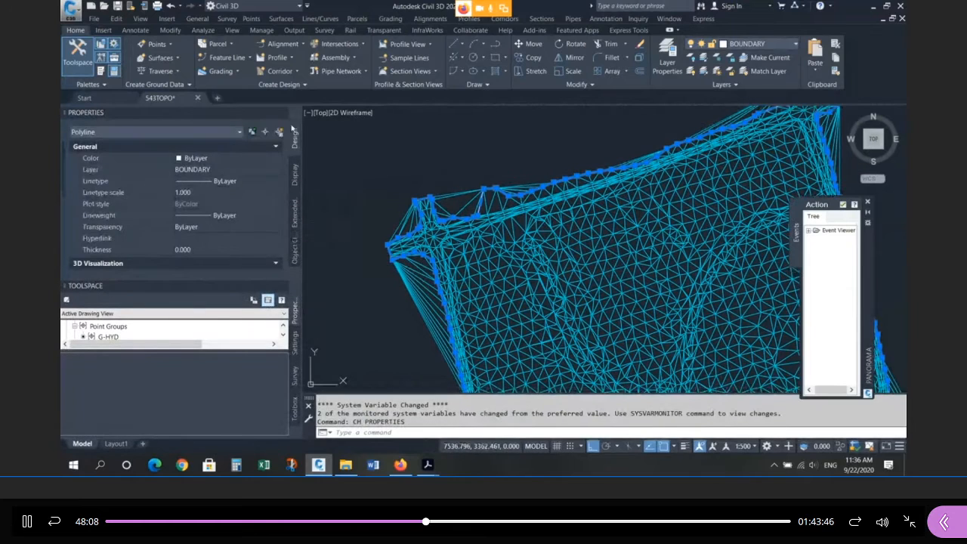
{"action": "left_click", "coordinate": [283, 114]}
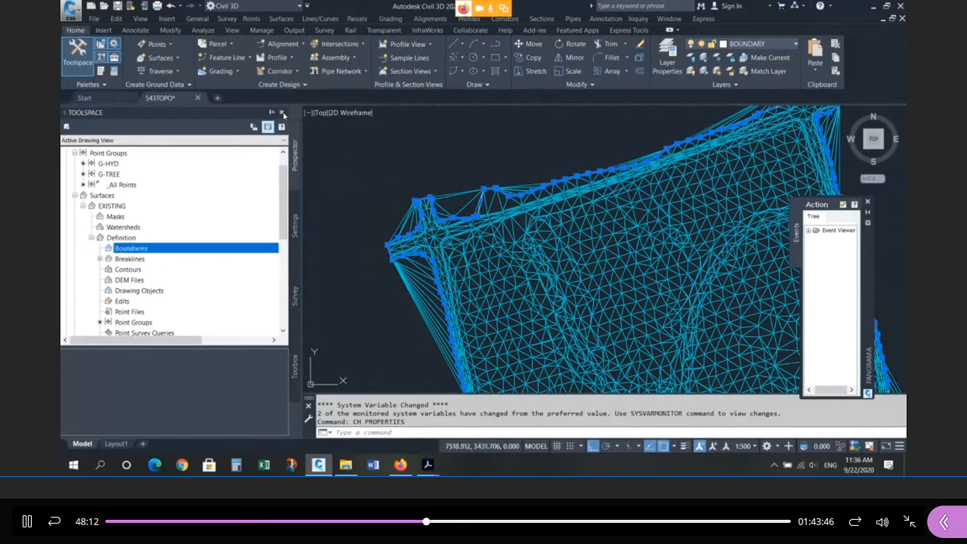
{"action": "left_click", "coordinate": [284, 114]}
{"action": "key", "text": "Escape"}
{"action": "key", "text": "Escape"}
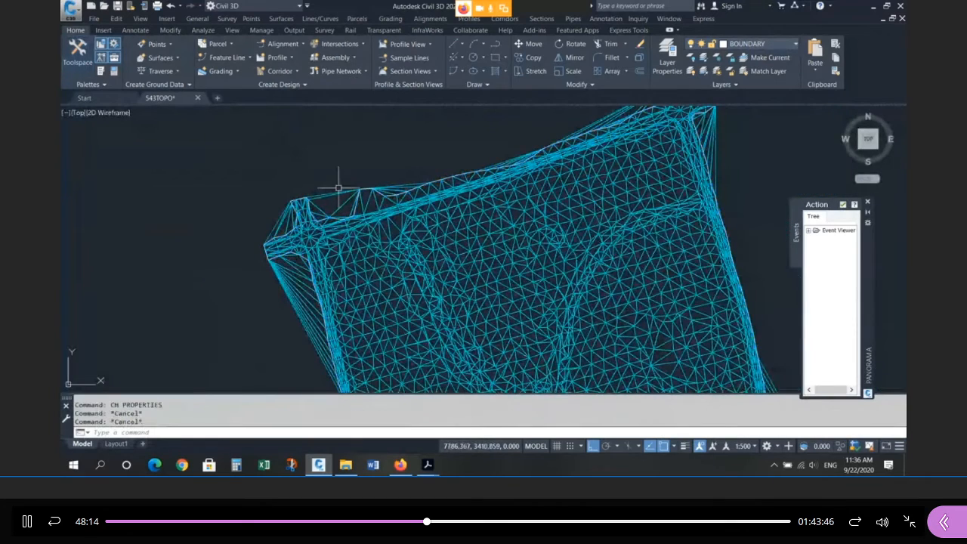
Change the boundary polyline's color to Red in its properties and close the properties
{"action": "left_click", "coordinate": [339, 187]}
{"action": "type", "text": "ch"}
{"action": "key", "text": "Return"}
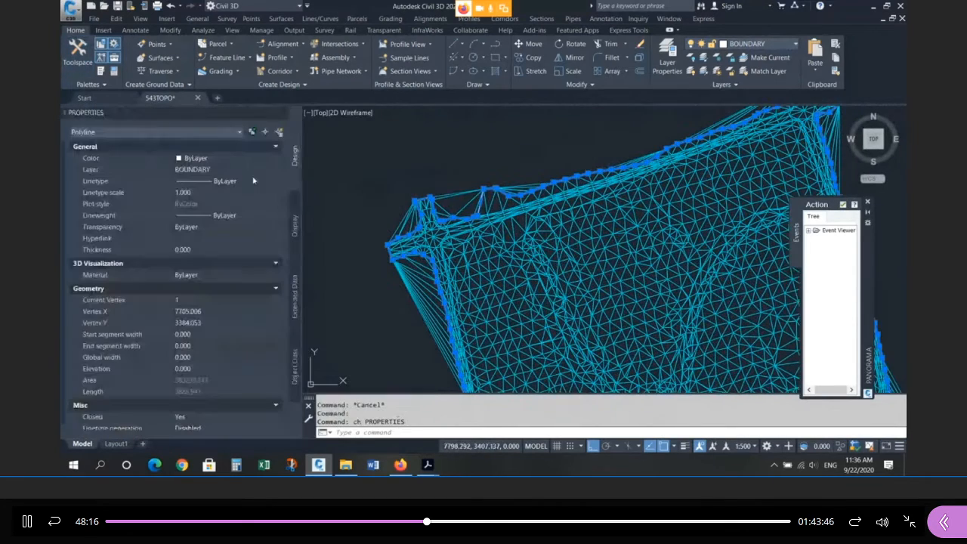
{"action": "left_click", "coordinate": [186, 160]}
{"action": "left_click", "coordinate": [186, 161]}
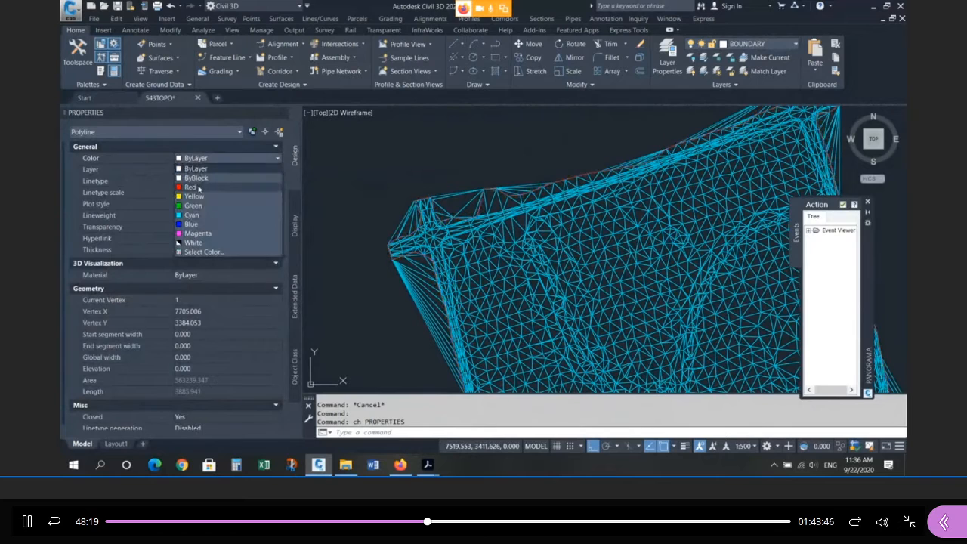
{"action": "left_click", "coordinate": [195, 189]}
{"action": "key", "text": "Escape"}
{"action": "key", "text": "Escape"}
{"action": "key", "text": "Escape"}
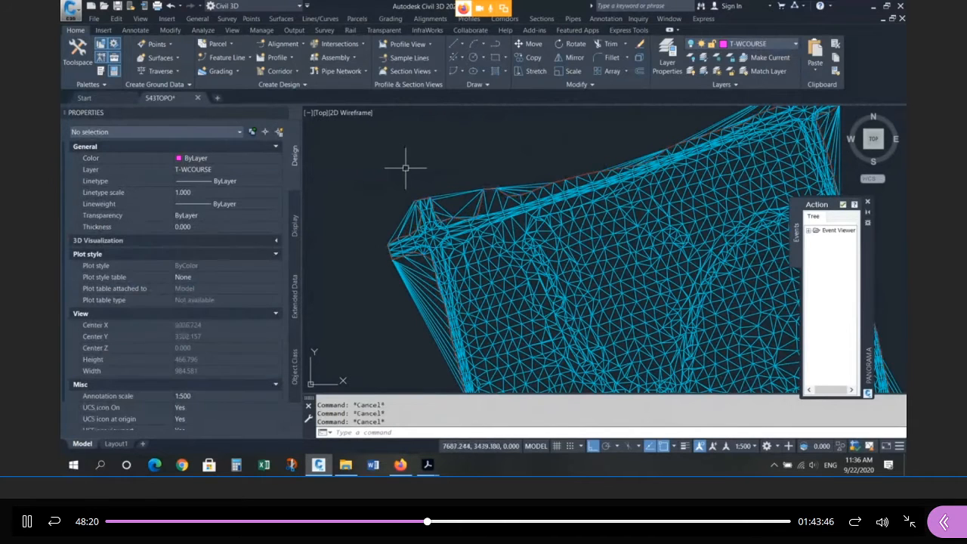
{"action": "scroll", "coordinate": [474, 192], "scroll_direction": "up", "scroll_amount": 2}
{"action": "scroll", "coordinate": [474, 192], "scroll_direction": "up", "scroll_amount": 4}
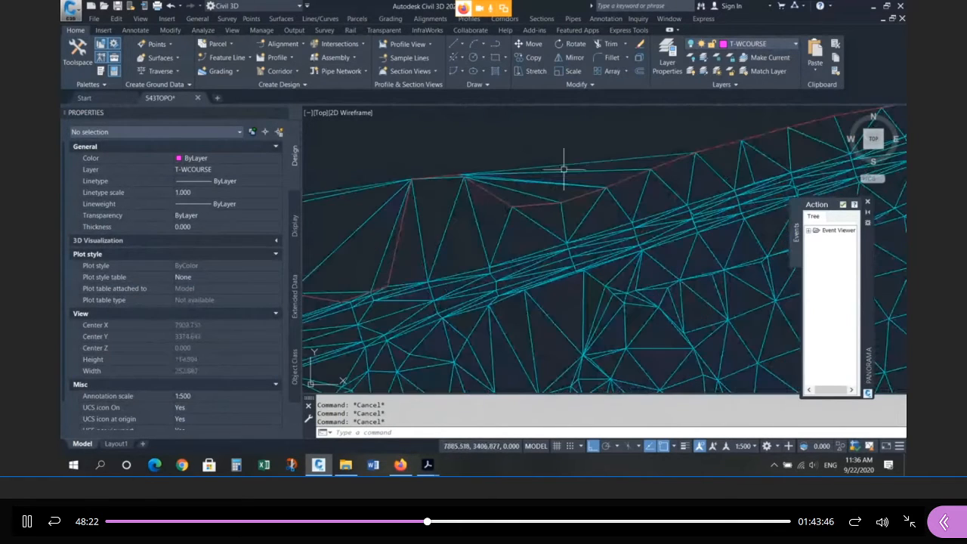
{"action": "left_click", "coordinate": [282, 112]}
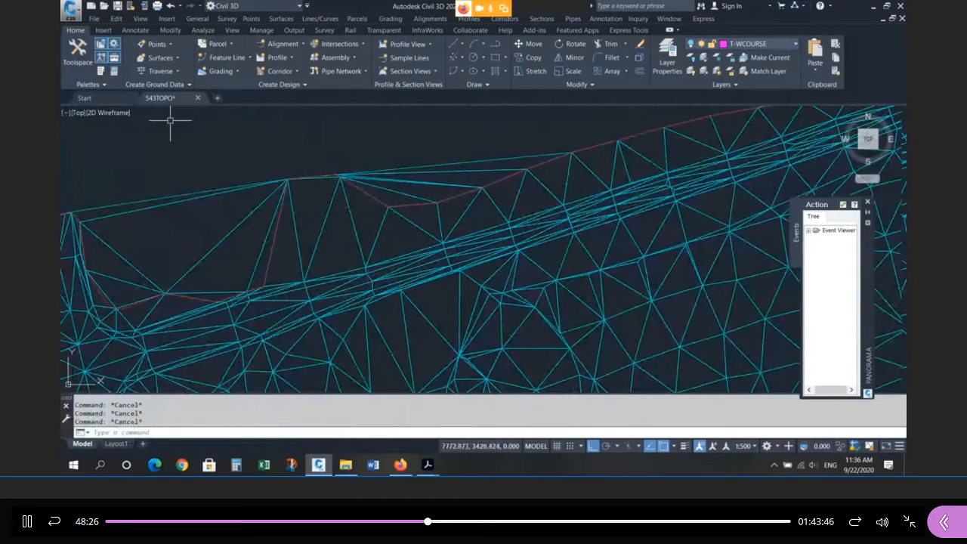
Reopen the Toolspace and select Edits in the EXISTING surface's definition
{"action": "left_click", "coordinate": [77, 53]}
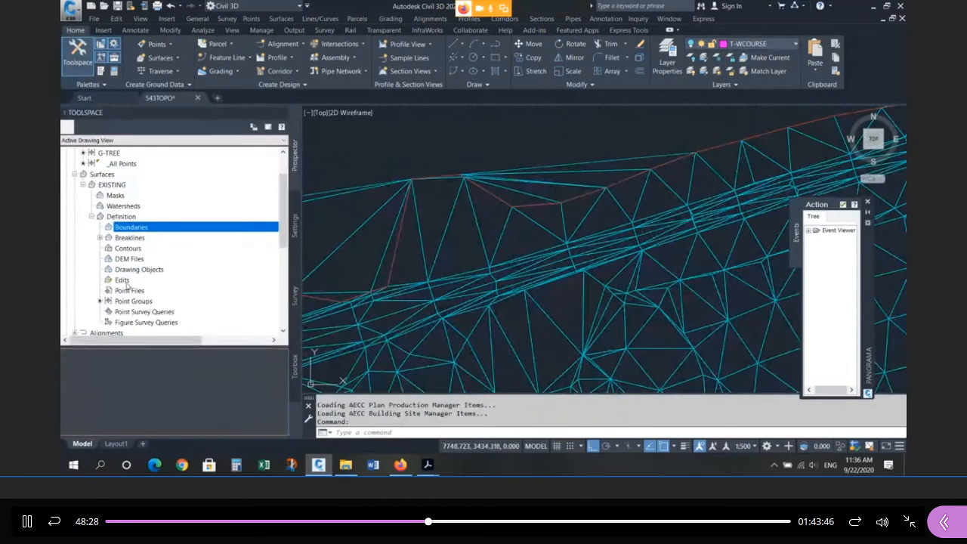
{"action": "left_click", "coordinate": [96, 174]}
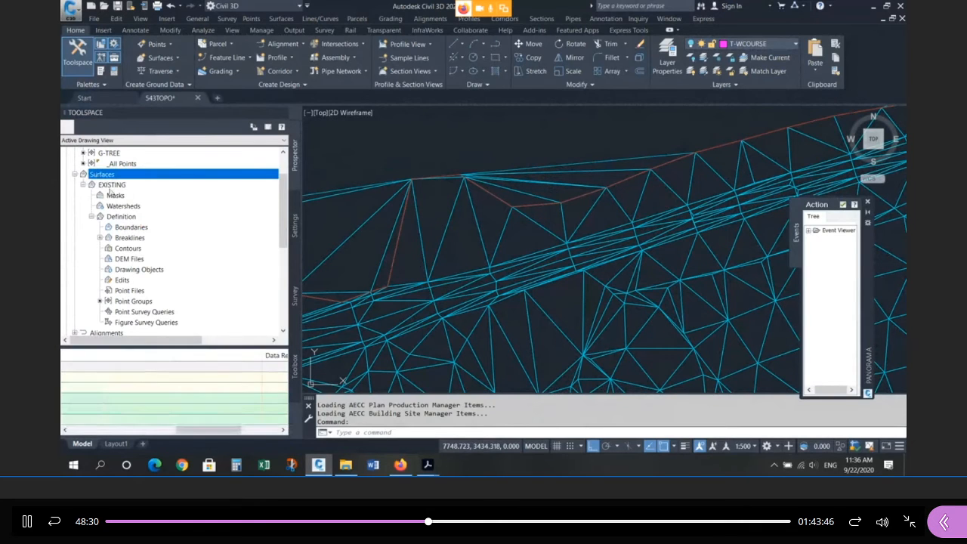
{"action": "left_click", "coordinate": [110, 186]}
{"action": "left_click", "coordinate": [92, 217]}
{"action": "left_click", "coordinate": [91, 217]}
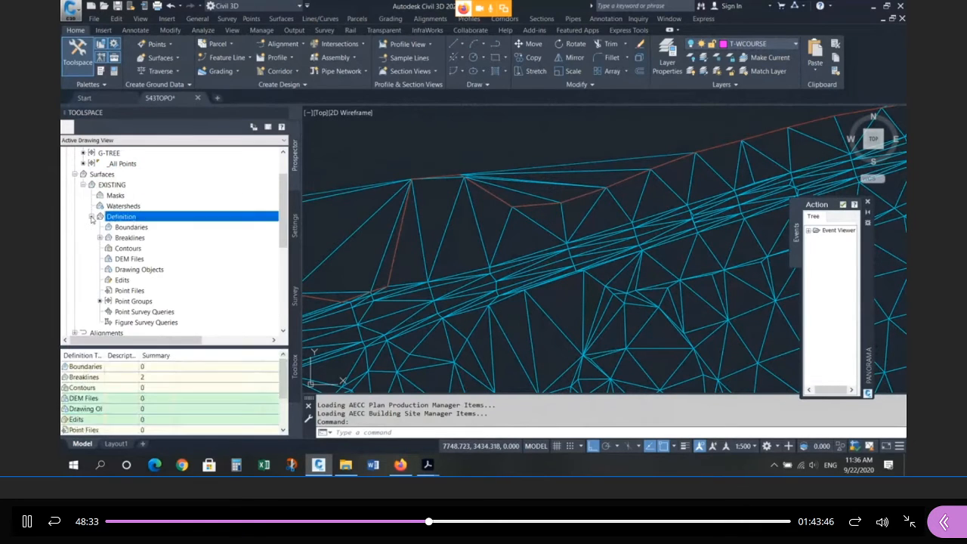
{"action": "left_click", "coordinate": [127, 281]}
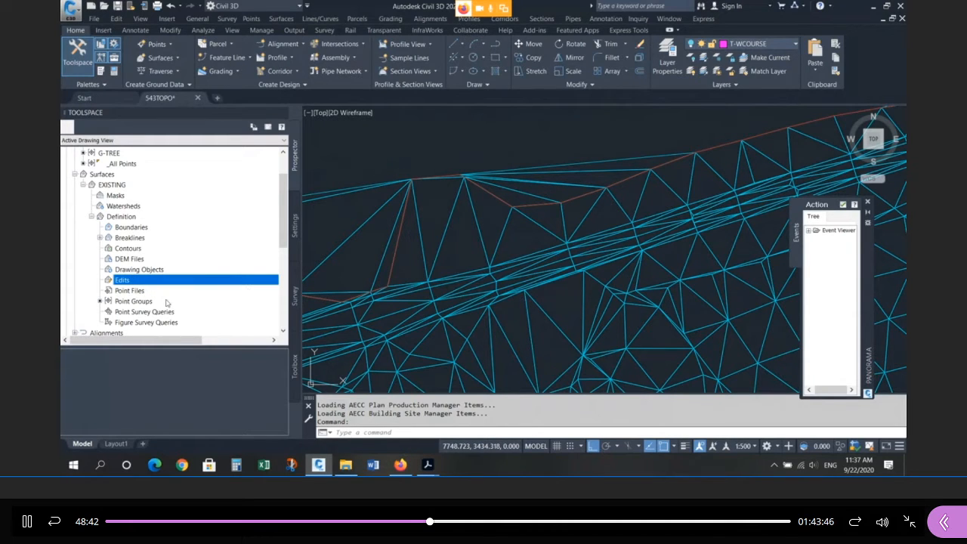
{"action": "right_click", "coordinate": [134, 280]}
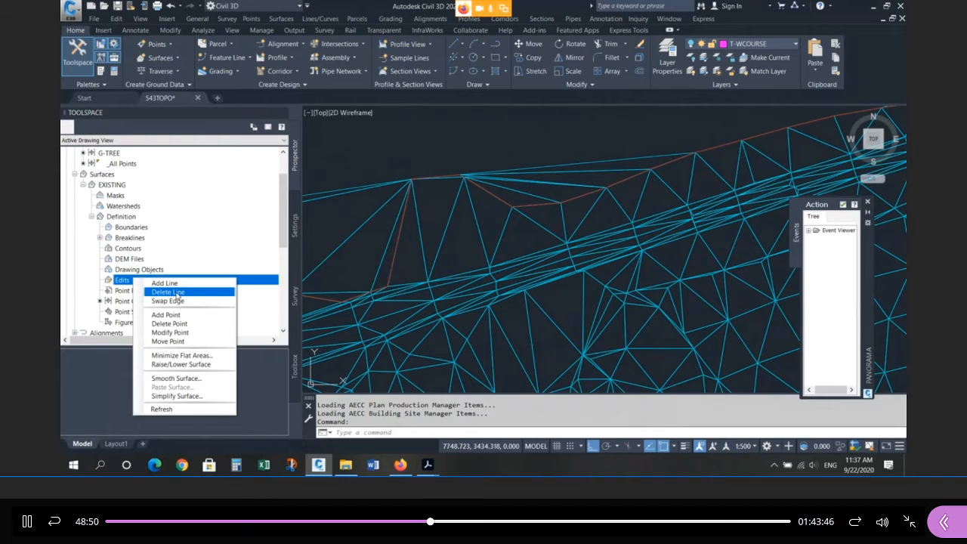
{"action": "key", "text": "Escape"}
{"action": "key", "text": "Escape"}
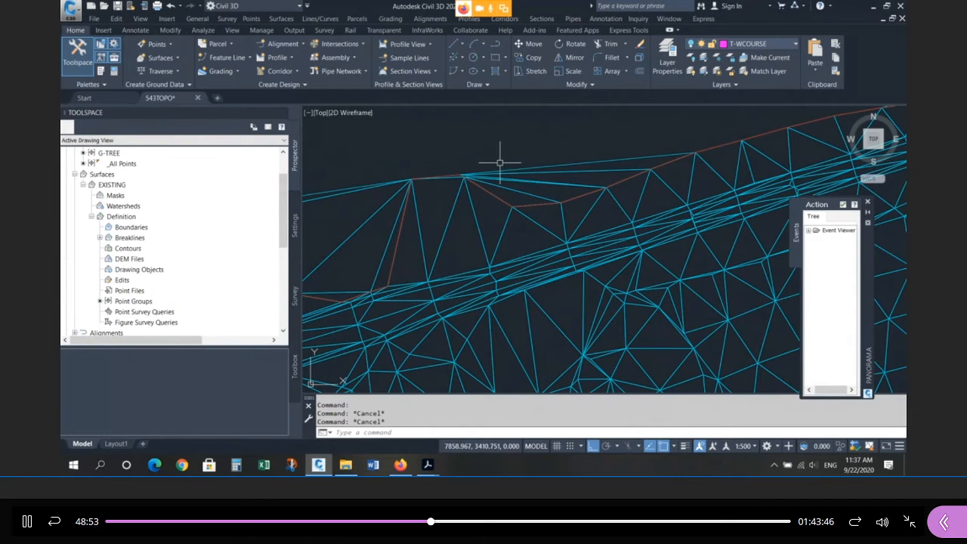
Erase the EXISTING surface from the drawing and undo the erasure
{"action": "type", "text": "e"}
{"action": "key", "text": "Return"}
{"action": "left_click", "coordinate": [581, 159]}
{"action": "key", "text": "Return"}
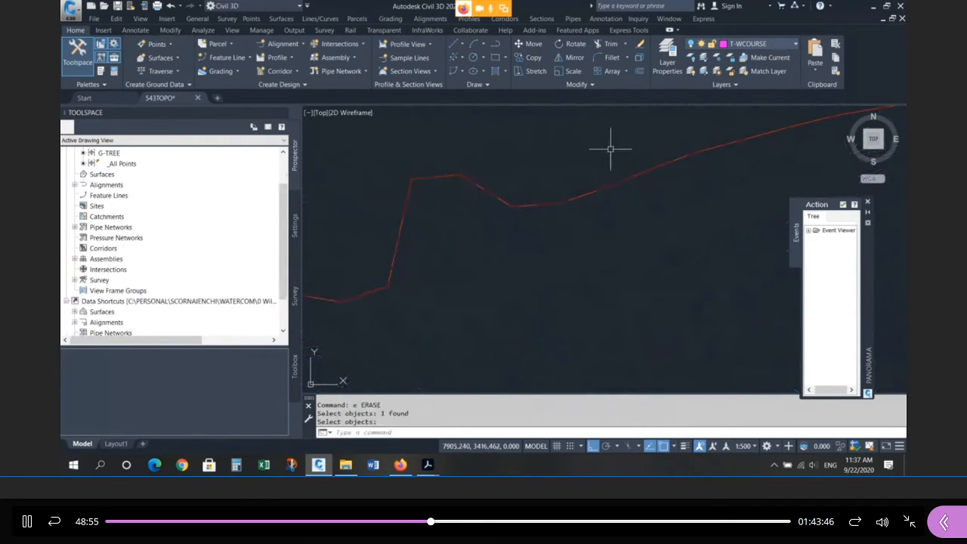
{"action": "type", "text": "u"}
{"action": "key", "text": "Return"}
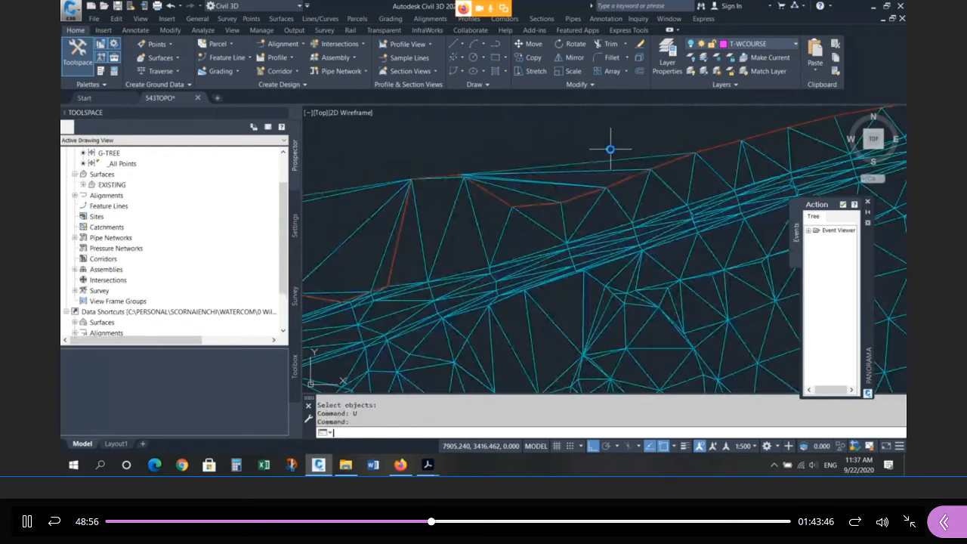
Use Delete Line from the EXISTING surface's Edits to remove the long edges spanning the dip outside the red boundary polyline
{"action": "scroll", "coordinate": [169, 252], "scroll_direction": "up", "scroll_amount": 2}
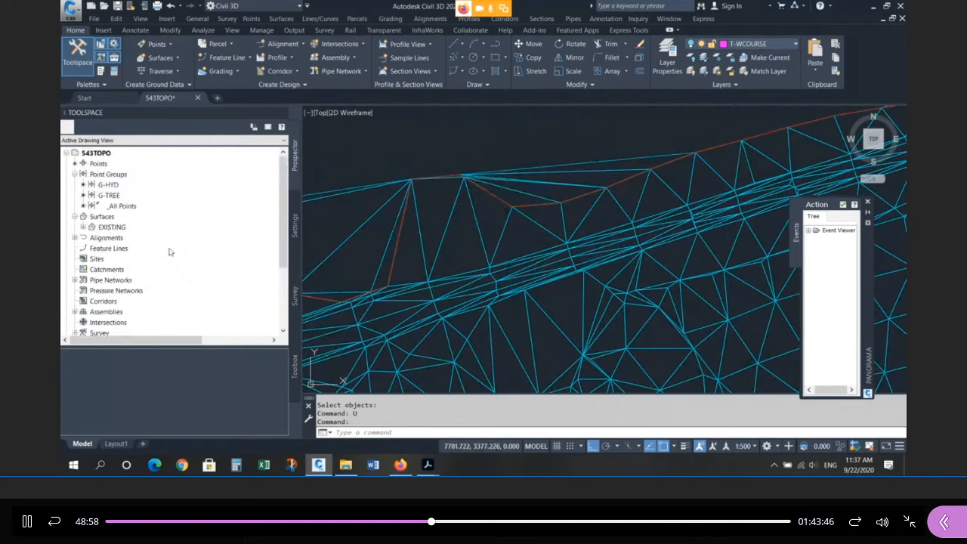
{"action": "left_click", "coordinate": [82, 228]}
{"action": "left_click", "coordinate": [91, 258]}
{"action": "left_click", "coordinate": [122, 281]}
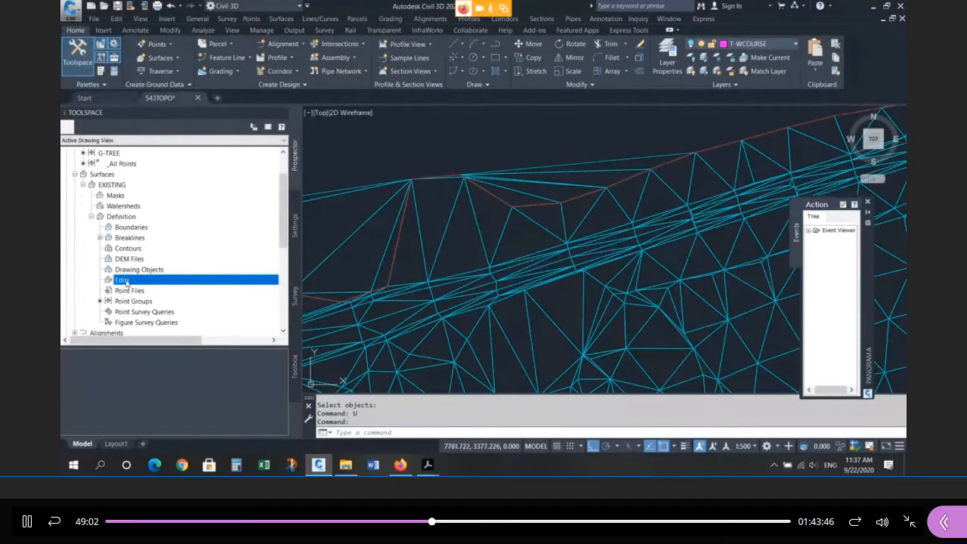
{"action": "right_click", "coordinate": [126, 282]}
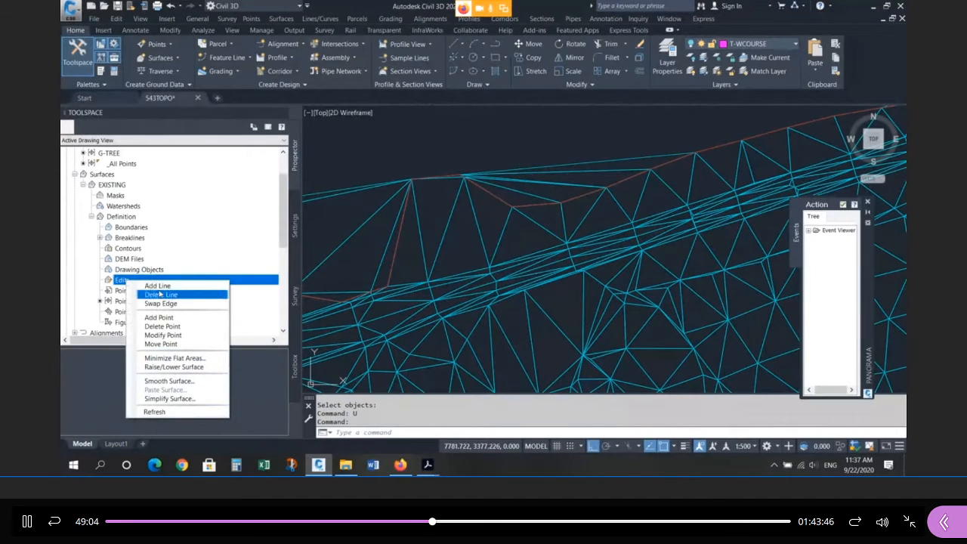
{"action": "left_click", "coordinate": [160, 294]}
{"action": "left_click", "coordinate": [552, 162]}
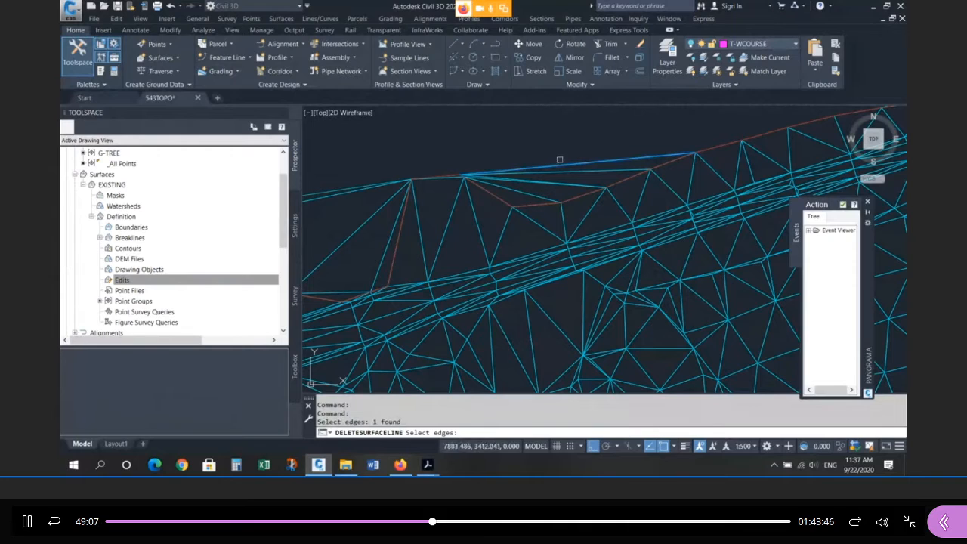
{"action": "left_click", "coordinate": [568, 170]}
{"action": "left_click", "coordinate": [557, 145]}
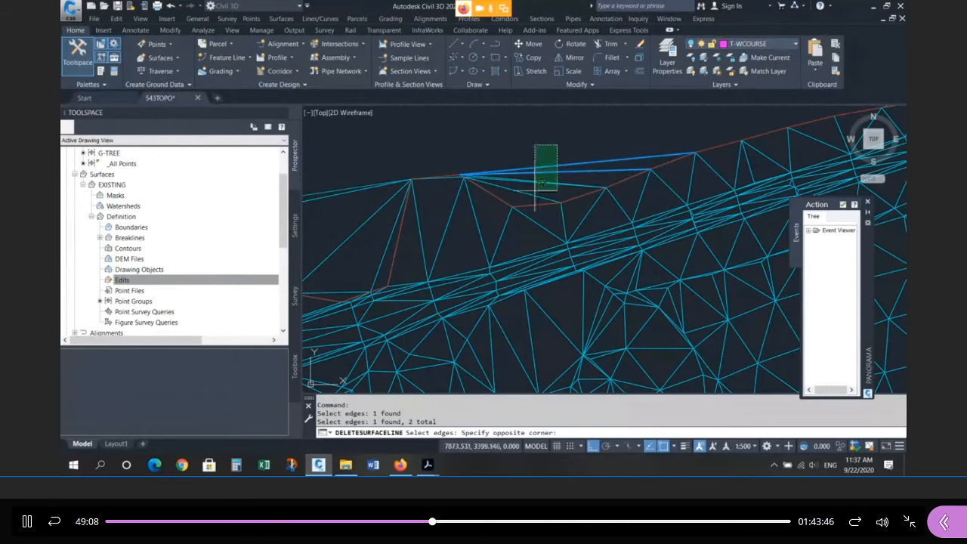
{"action": "left_click", "coordinate": [526, 197]}
{"action": "key", "text": "Return"}
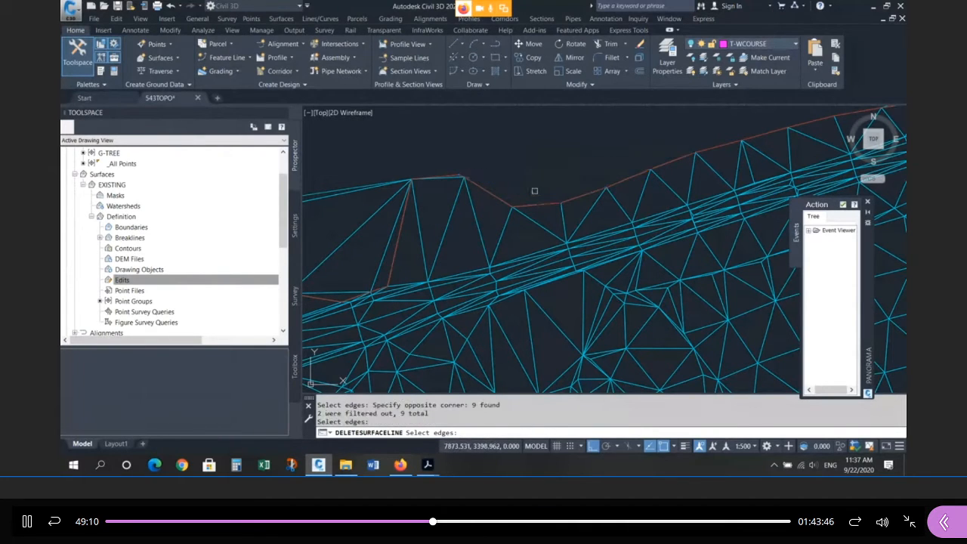
Delete the large triangle edges outside the red polyline across the wide recess west of the dip
{"action": "scroll", "coordinate": [473, 189], "scroll_direction": "down", "scroll_amount": 1}
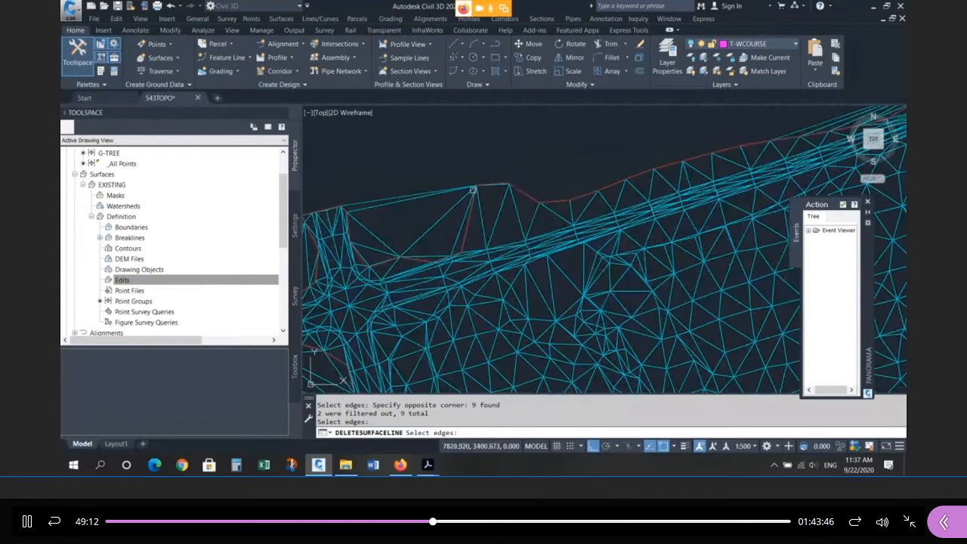
{"action": "scroll", "coordinate": [412, 172], "scroll_direction": "up", "scroll_amount": 2}
{"action": "left_click", "coordinate": [444, 180]}
{"action": "left_click", "coordinate": [423, 224]}
{"action": "scroll", "coordinate": [473, 276], "scroll_direction": "up", "scroll_amount": 4}
{"action": "left_click", "coordinate": [479, 289]}
{"action": "left_click", "coordinate": [425, 179]}
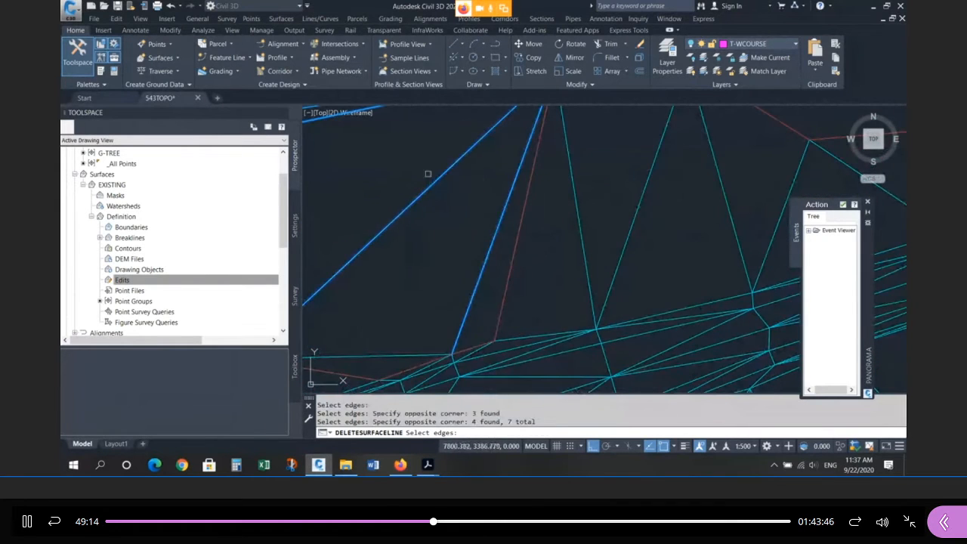
{"action": "scroll", "coordinate": [428, 174], "scroll_direction": "down", "scroll_amount": 3}
{"action": "left_click", "coordinate": [462, 231]}
{"action": "left_click", "coordinate": [443, 254]}
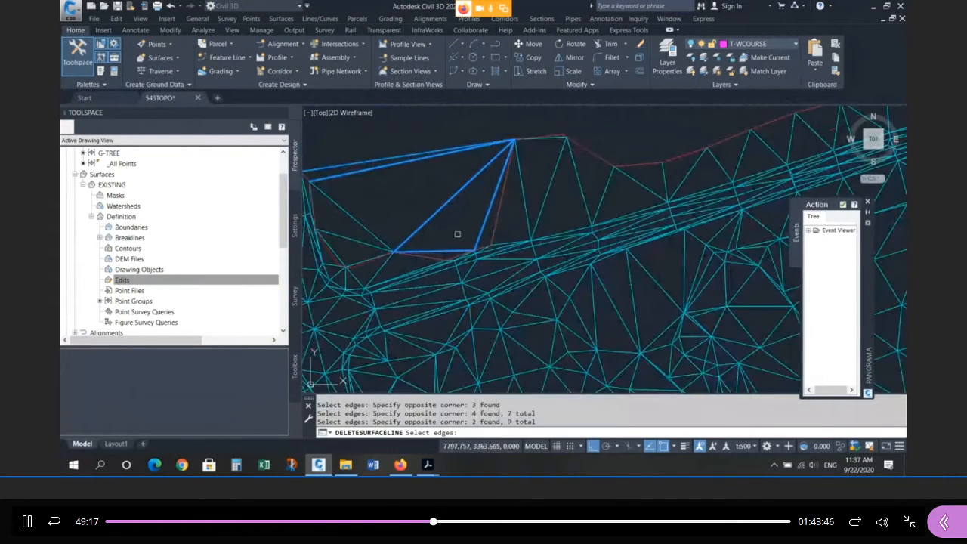
{"action": "key", "text": "Return"}
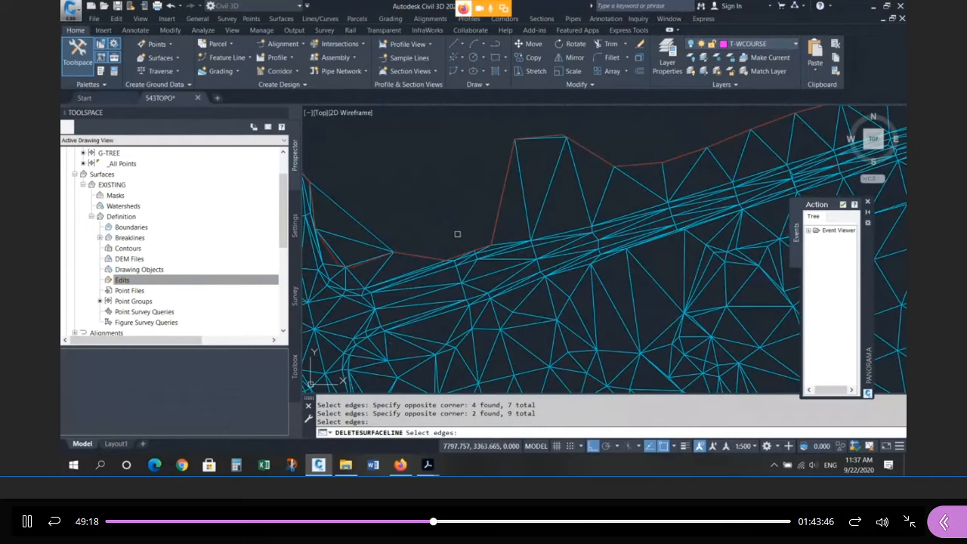
{"action": "left_click", "coordinate": [377, 210]}
{"action": "left_click", "coordinate": [341, 242]}
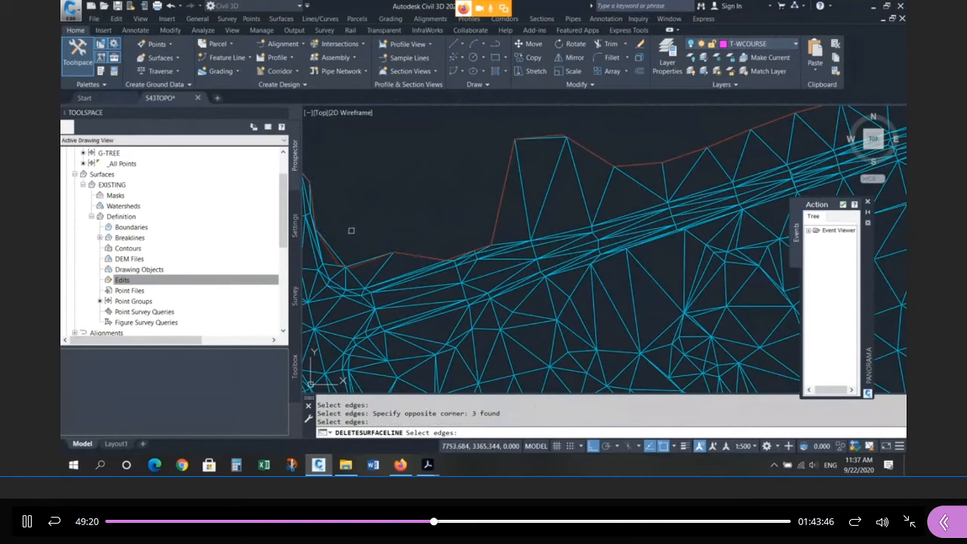
Delete the thin sliver edges outside the red polyline along the northern edge, farther east of the dip
{"action": "scroll", "coordinate": [352, 230], "scroll_direction": "down", "scroll_amount": 5}
{"action": "scroll", "coordinate": [552, 175], "scroll_direction": "up", "scroll_amount": 4}
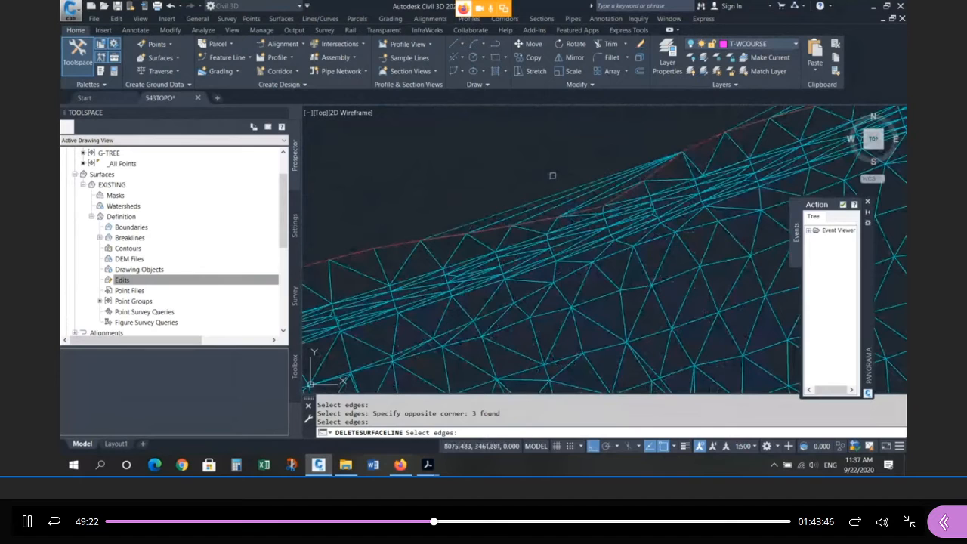
{"action": "scroll", "coordinate": [563, 178], "scroll_direction": "up", "scroll_amount": 4}
{"action": "left_click", "coordinate": [662, 170]}
{"action": "left_click", "coordinate": [622, 239]}
{"action": "key", "text": "Return"}
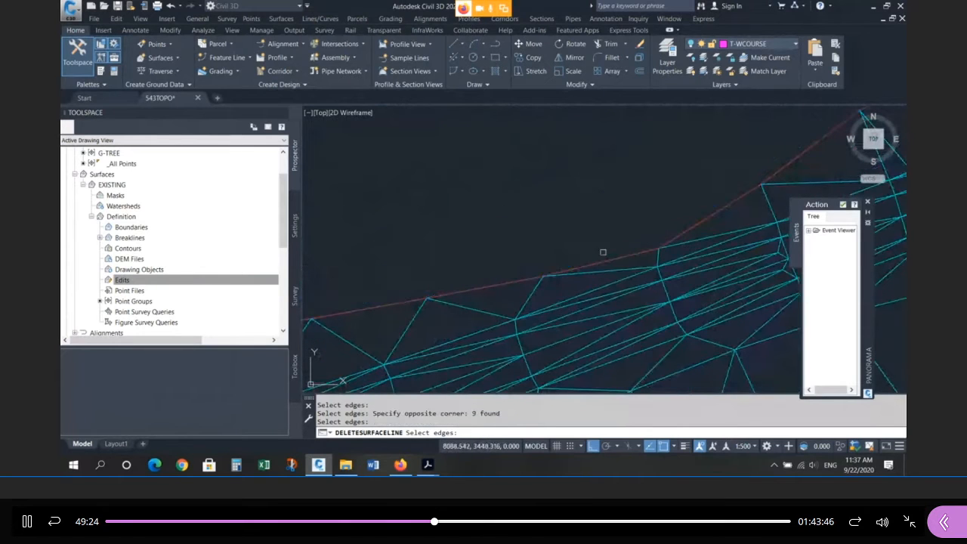
Delete the bundle of long parallel edges outside the red polyline farther east on the northern edge
{"action": "scroll", "coordinate": [725, 207], "scroll_direction": "down", "scroll_amount": 4}
{"action": "scroll", "coordinate": [724, 207], "scroll_direction": "up", "scroll_amount": 3}
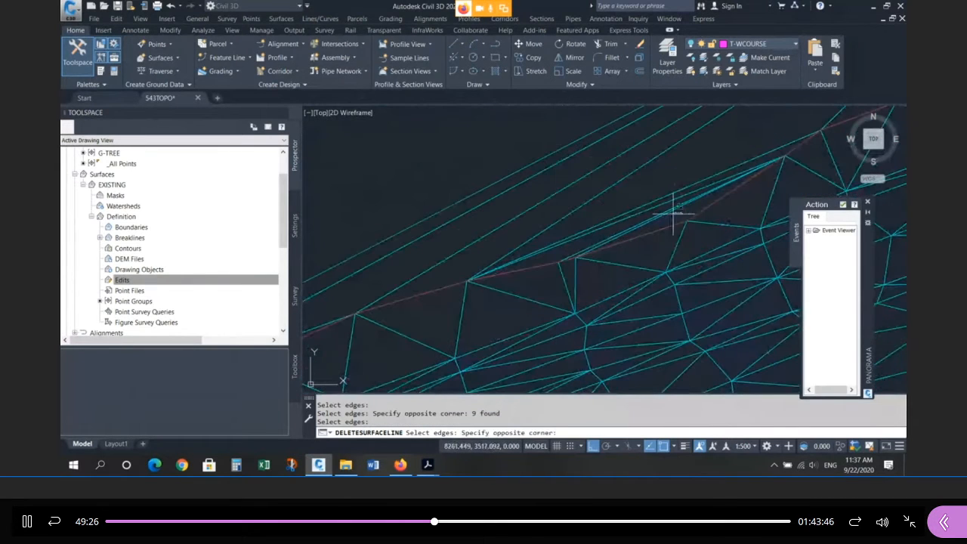
{"action": "left_click", "coordinate": [692, 233]}
{"action": "left_click", "coordinate": [525, 132]}
{"action": "key", "text": "Return"}
Delete the remaining long edges outside the red polyline around the inner corner at the surface's northeast arms
{"action": "scroll", "coordinate": [530, 145], "scroll_direction": "down", "scroll_amount": 2}
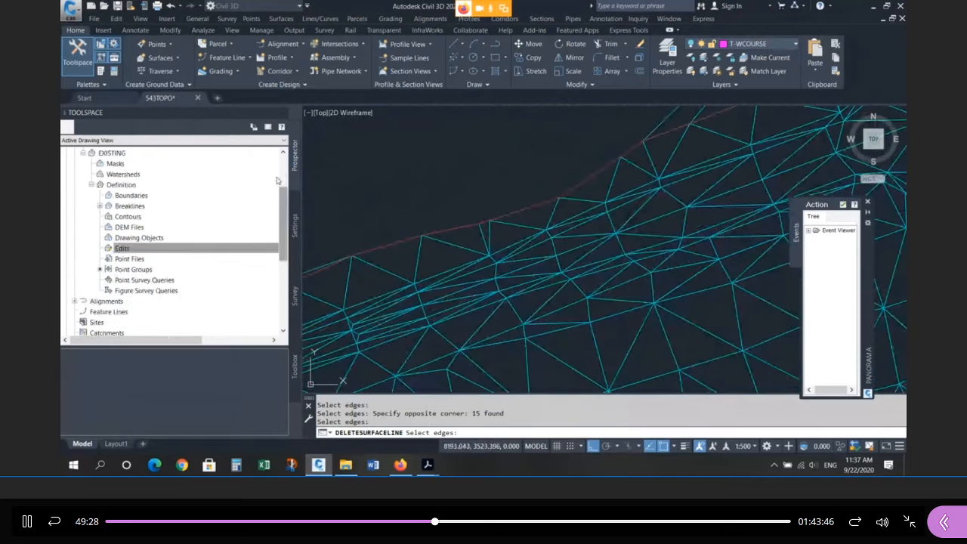
{"action": "scroll", "coordinate": [533, 148], "scroll_direction": "down", "scroll_amount": 2}
{"action": "scroll", "coordinate": [604, 215], "scroll_direction": "up", "scroll_amount": 5}
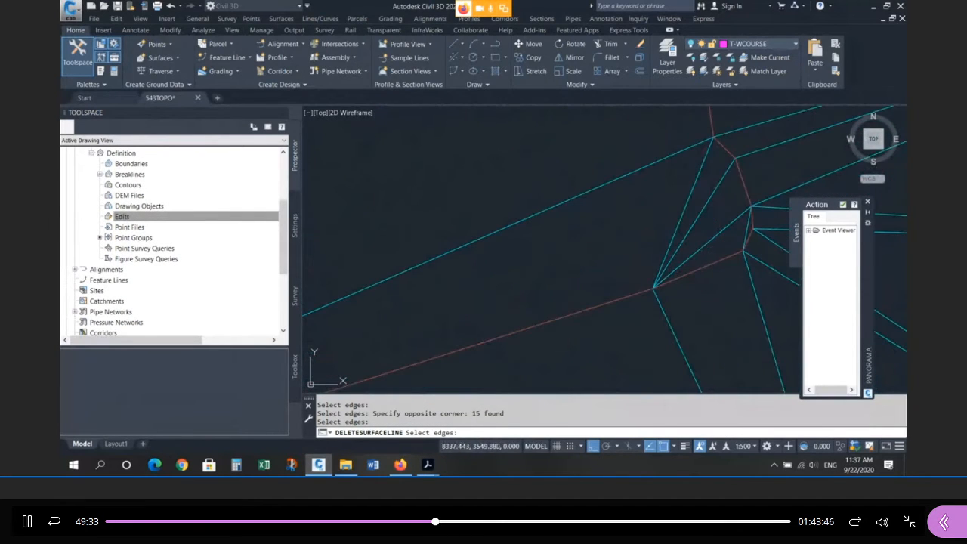
{"action": "left_click", "coordinate": [713, 255]}
{"action": "left_click", "coordinate": [612, 198]}
{"action": "scroll", "coordinate": [622, 230], "scroll_direction": "down", "scroll_amount": 4}
{"action": "left_click", "coordinate": [622, 227]}
{"action": "left_click", "coordinate": [560, 204]}
{"action": "scroll", "coordinate": [565, 242], "scroll_direction": "down", "scroll_amount": 5}
{"action": "left_click", "coordinate": [529, 212]}
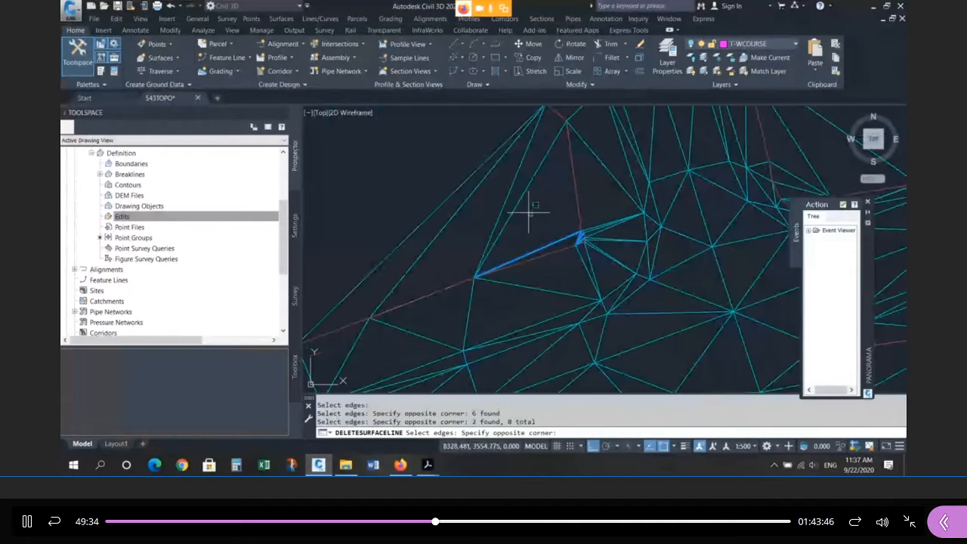
{"action": "left_click", "coordinate": [388, 159]}
{"action": "key", "text": "Return"}
{"action": "scroll", "coordinate": [579, 205], "scroll_direction": "down", "scroll_amount": 3}
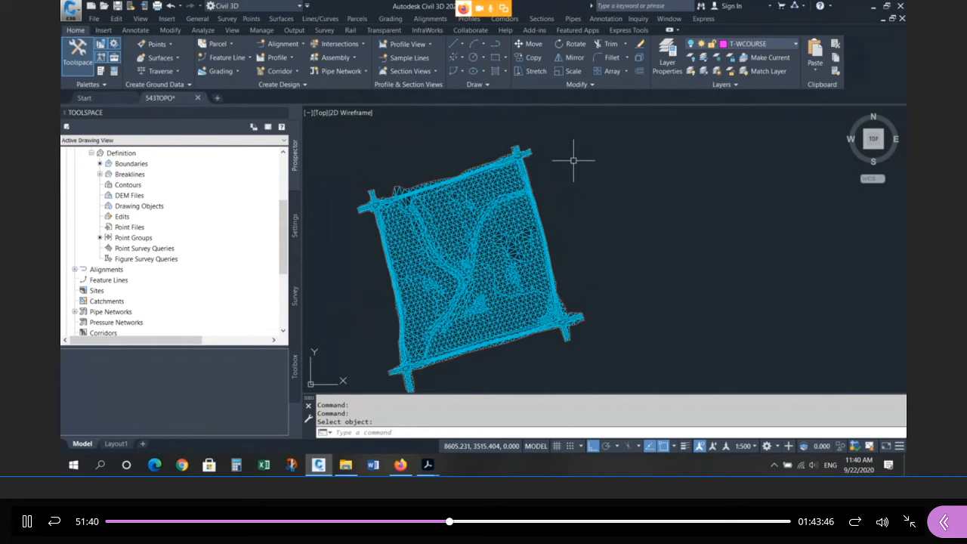
Open the EXISTING surface in the Object Viewer, resize and reposition the viewer window, and maximize it
{"action": "middle_click_drag", "start_coordinate": [407, 262], "coordinate": [488, 233]}
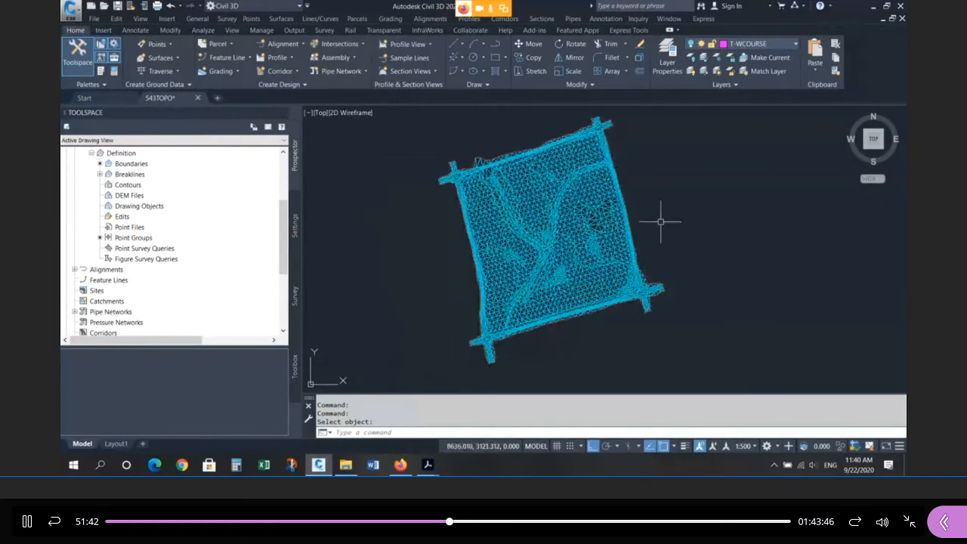
{"action": "left_click", "coordinate": [585, 151]}
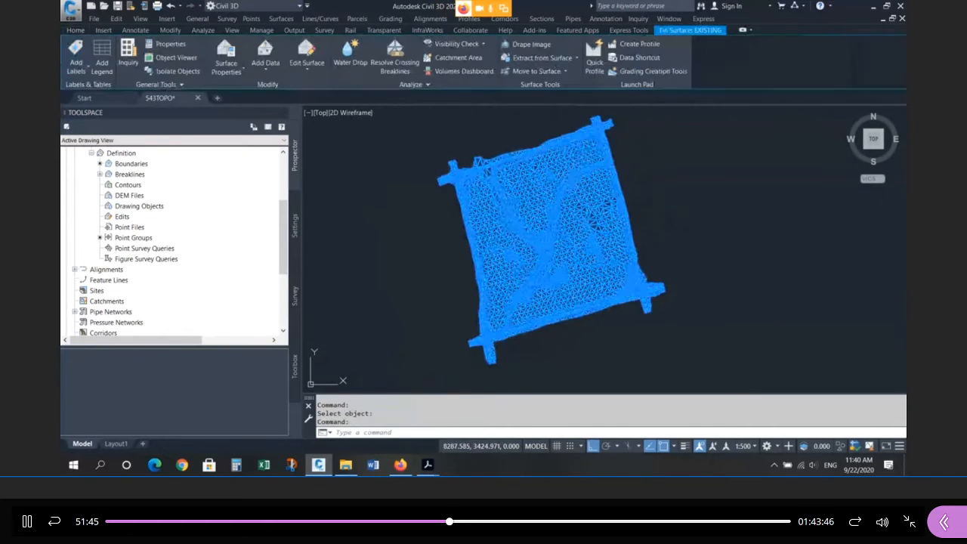
{"action": "right_click", "coordinate": [639, 164]}
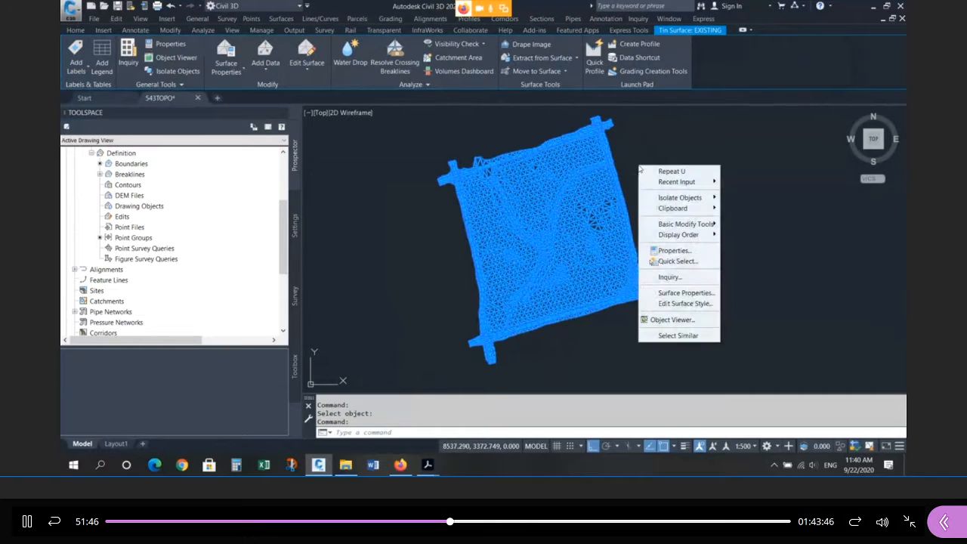
{"action": "left_click", "coordinate": [671, 320]}
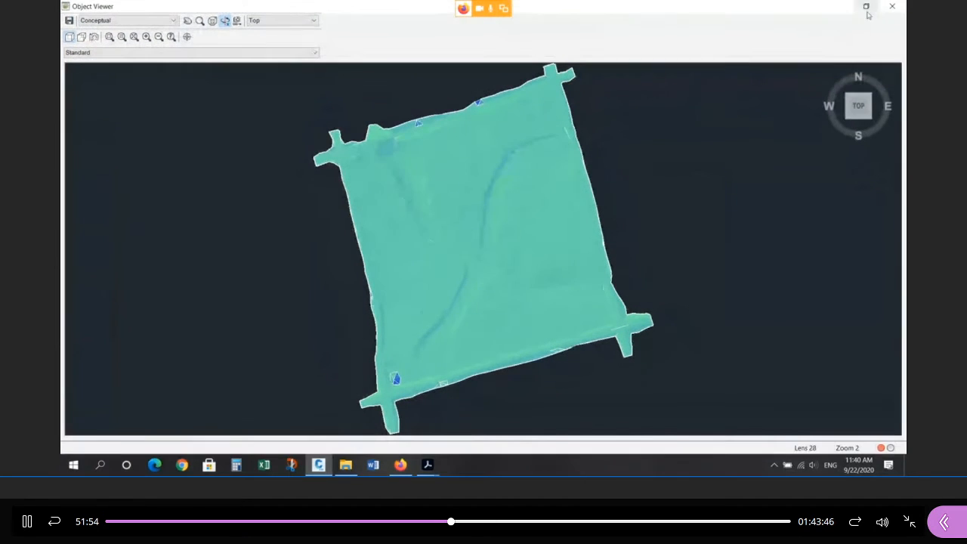
{"action": "left_click", "coordinate": [866, 7]}
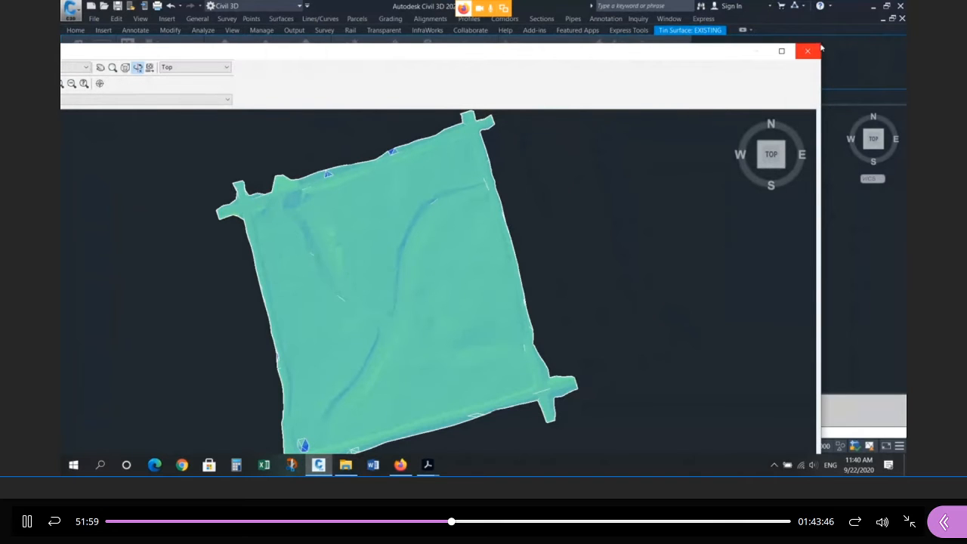
{"action": "left_click_drag", "start_coordinate": [822, 45], "coordinate": [490, 210]}
{"action": "left_click_drag", "start_coordinate": [384, 220], "coordinate": [568, 104]}
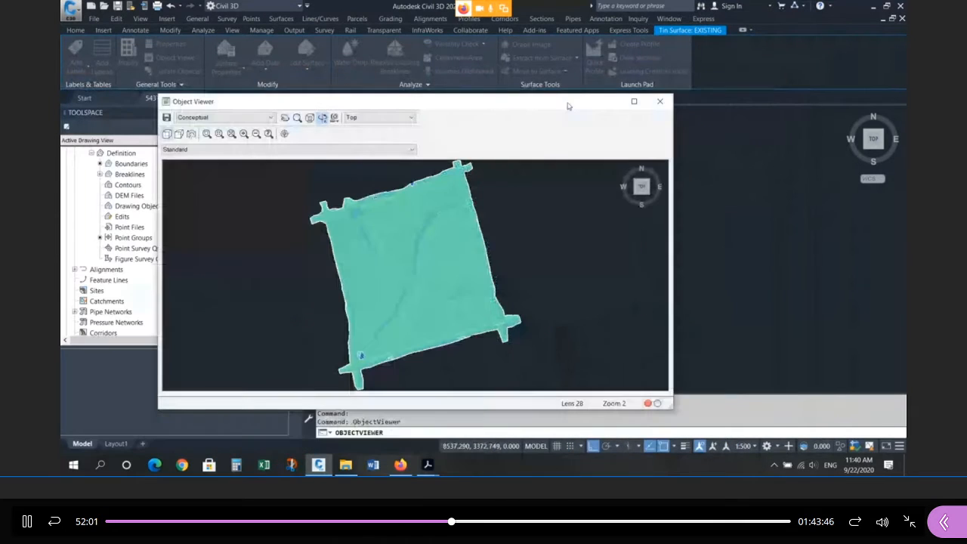
{"action": "left_click", "coordinate": [635, 102]}
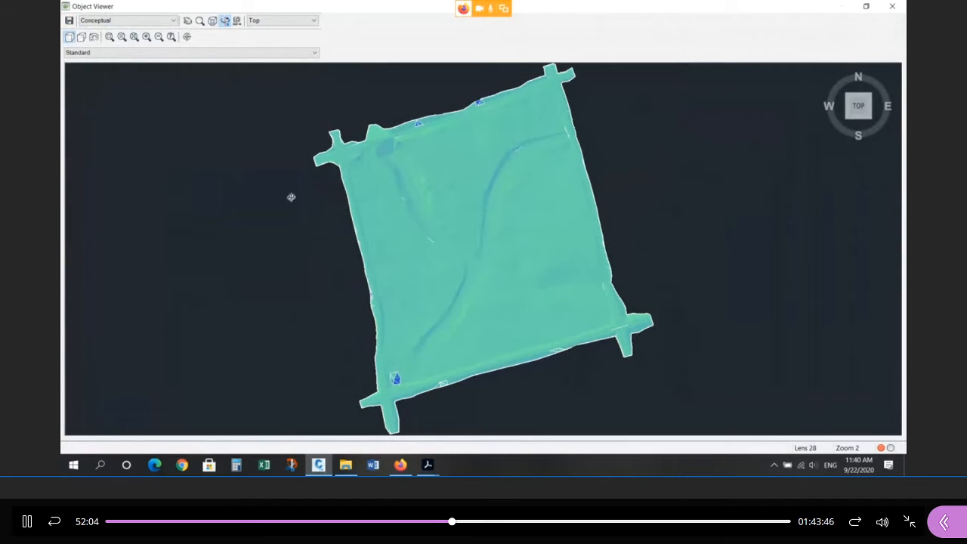
Preview the surface in the 3D Hidden and 3dWireframe visual styles, and return it to Conceptual
{"action": "left_click", "coordinate": [123, 23]}
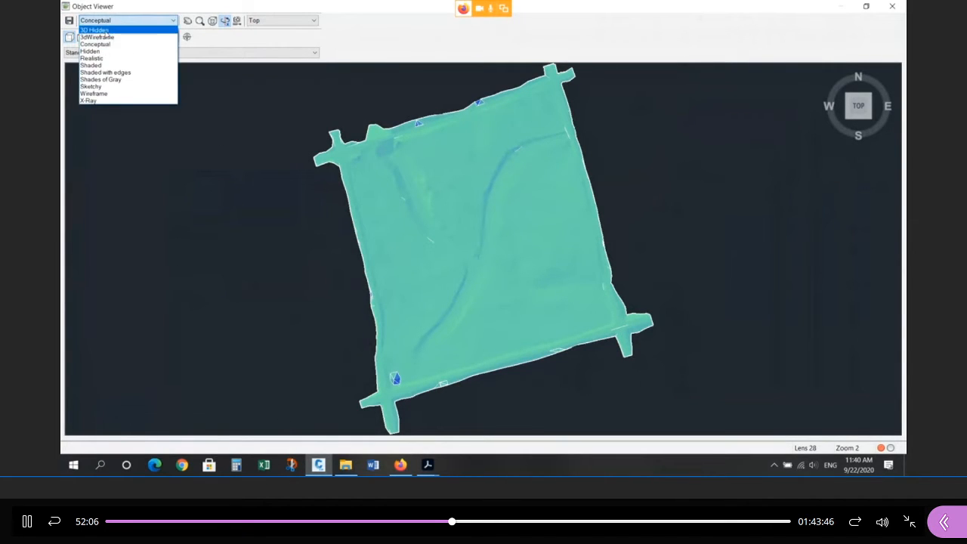
{"action": "left_click", "coordinate": [115, 30]}
{"action": "left_click", "coordinate": [119, 21]}
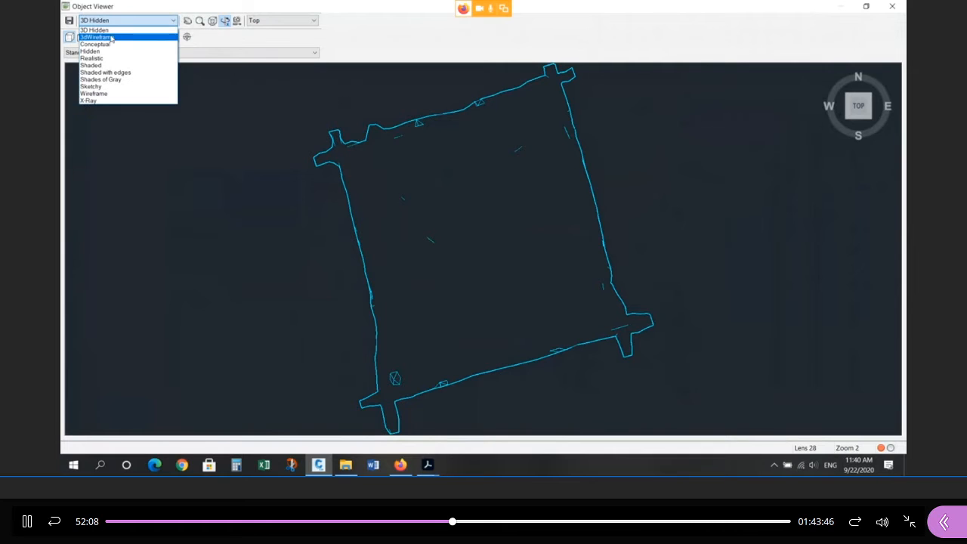
{"action": "left_click", "coordinate": [99, 37]}
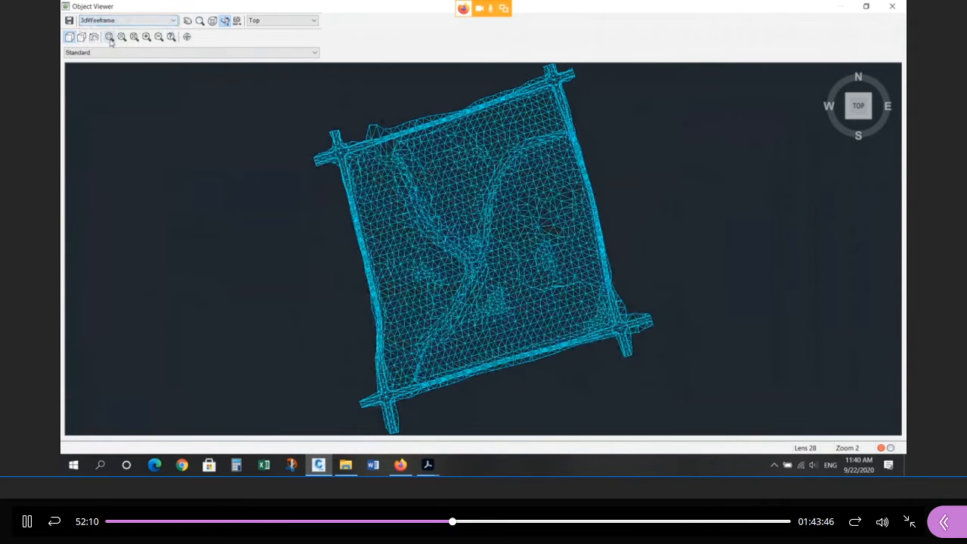
{"action": "left_click", "coordinate": [106, 21]}
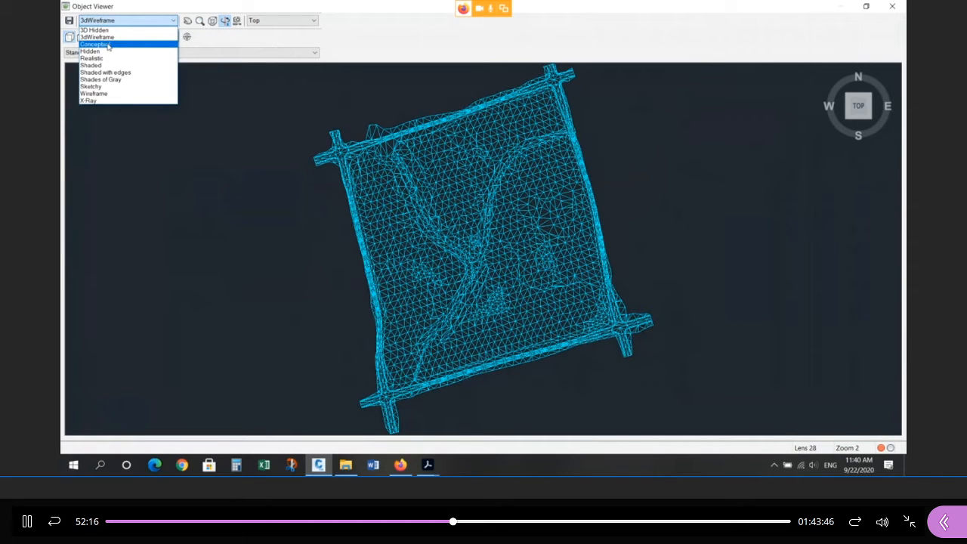
{"action": "left_click", "coordinate": [108, 44]}
Compare the surface in the X-Ray, Shaded and Realistic visual styles, finishing with Conceptual
{"action": "left_click", "coordinate": [110, 21]}
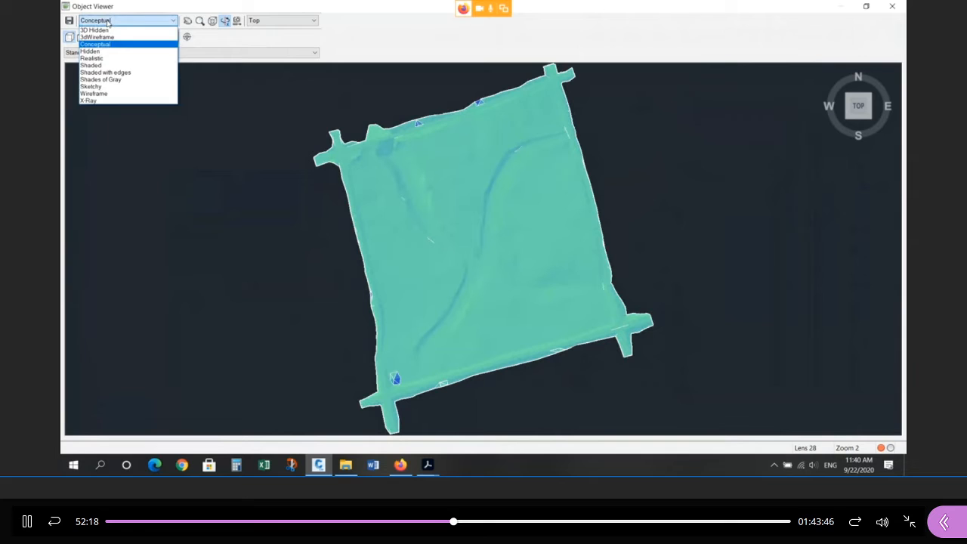
{"action": "left_click", "coordinate": [108, 101]}
{"action": "left_click", "coordinate": [111, 21]}
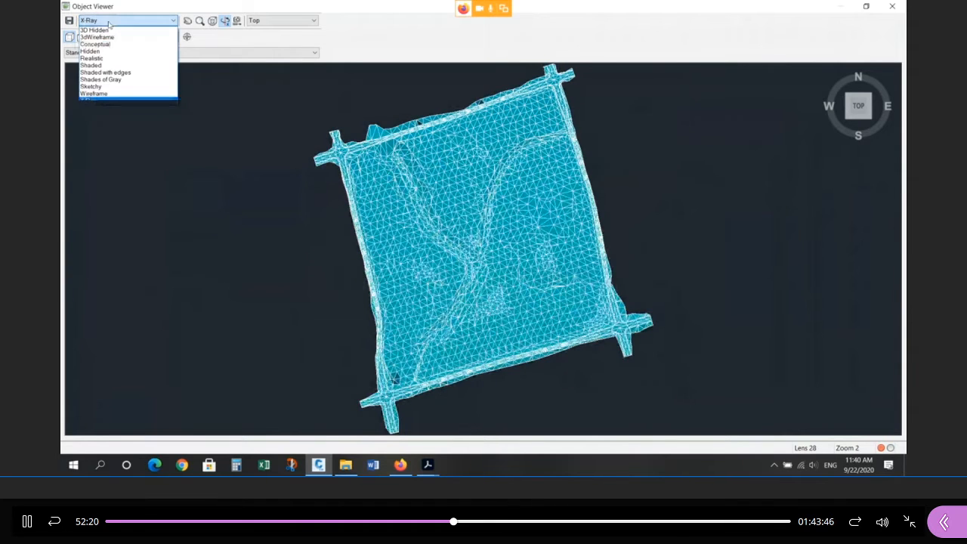
{"action": "left_click", "coordinate": [102, 65]}
{"action": "left_click", "coordinate": [112, 21]}
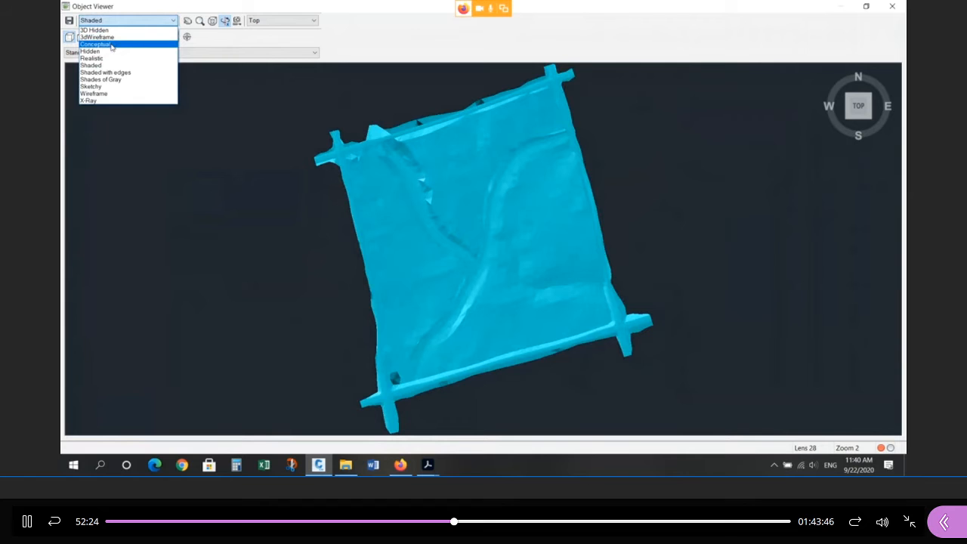
{"action": "left_click", "coordinate": [112, 45]}
{"action": "left_click", "coordinate": [117, 20]}
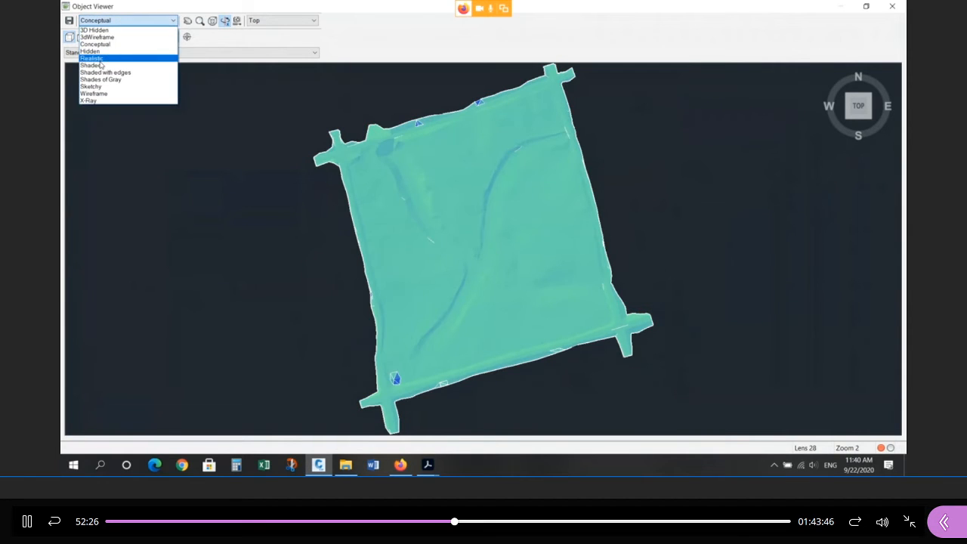
{"action": "left_click", "coordinate": [94, 58]}
{"action": "left_click", "coordinate": [113, 20]}
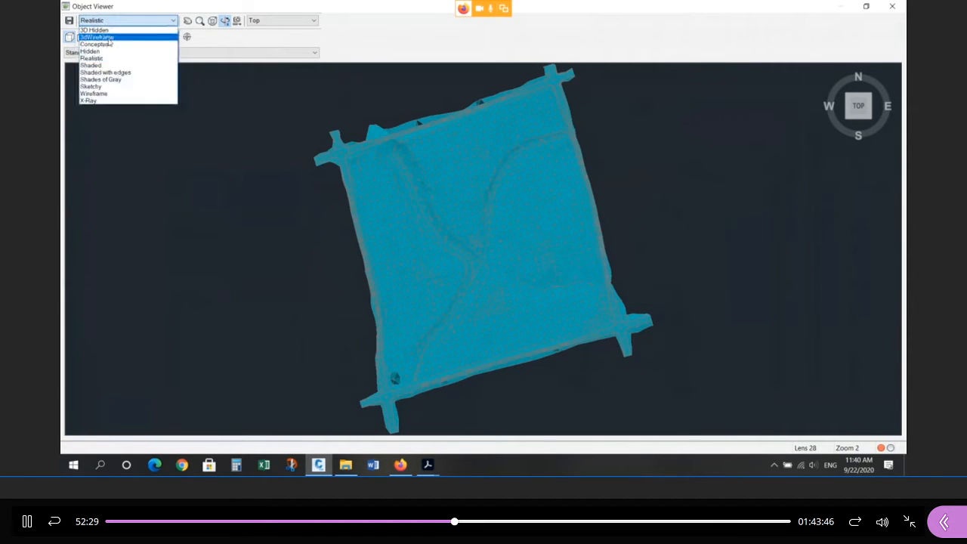
{"action": "left_click", "coordinate": [108, 44]}
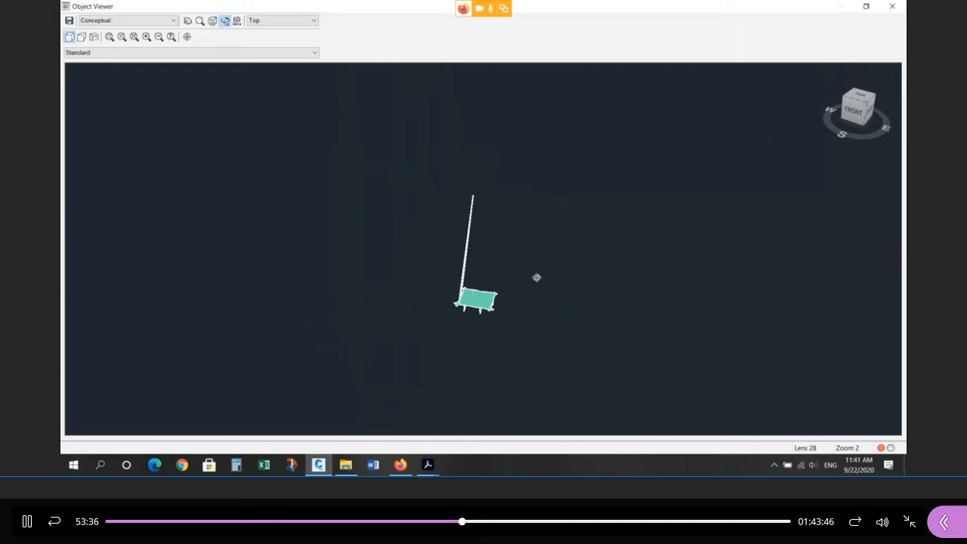
Orbit the surface in 3D to examine its vertical spikes from several sides, and close the Object Viewer
{"action": "left_click_drag", "start_coordinate": [550, 272], "coordinate": [465, 260]}
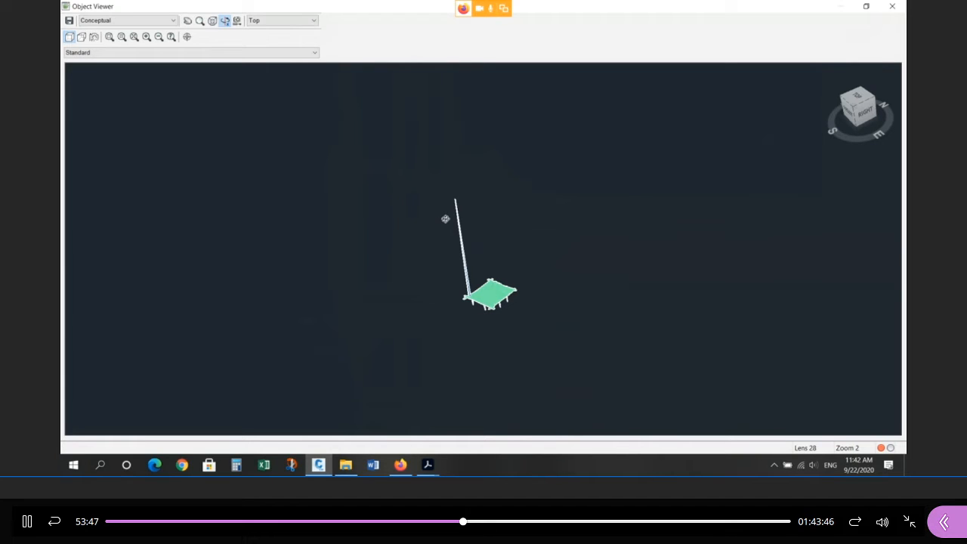
{"action": "left_click_drag", "start_coordinate": [514, 393], "coordinate": [549, 291]}
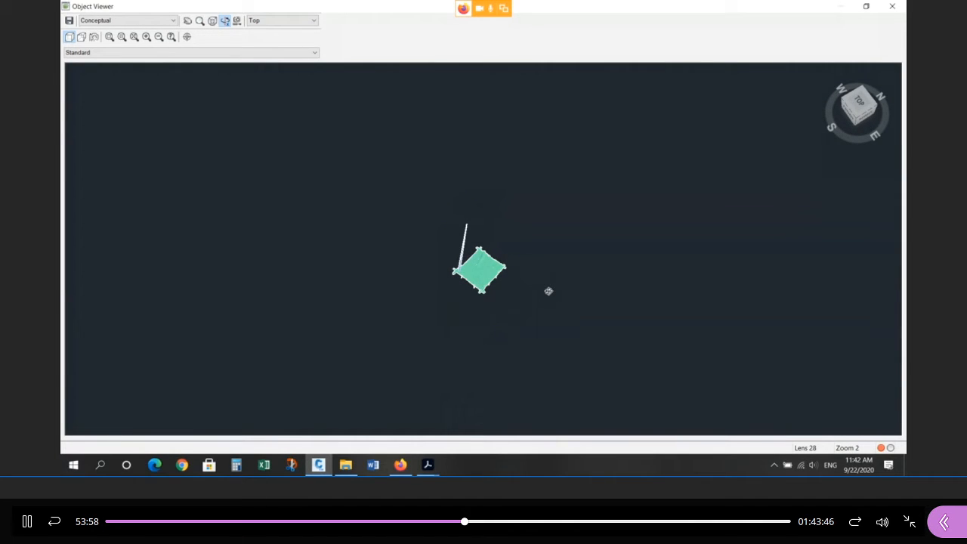
{"action": "left_click", "coordinate": [896, 6]}
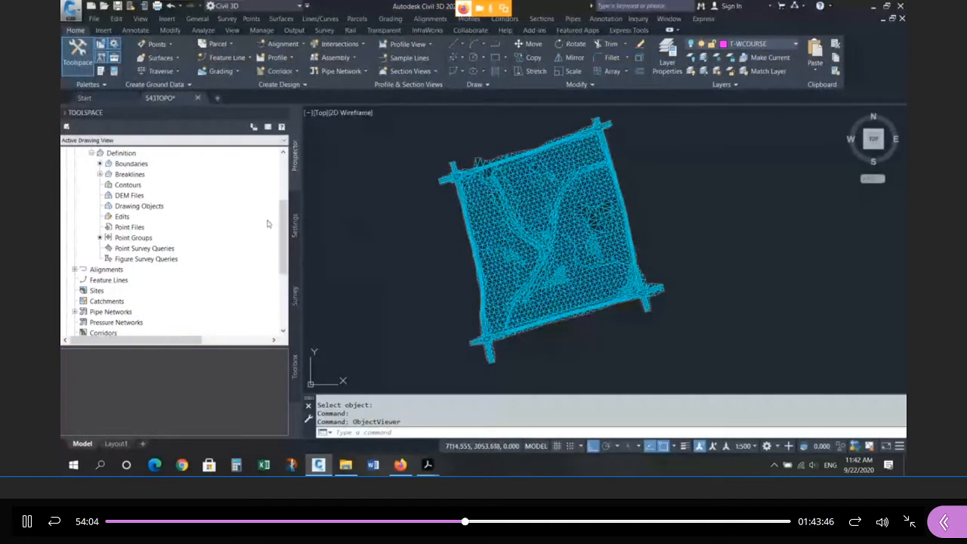
Collapse the surfaces list and open the points of the _All Points group for editing
{"action": "scroll", "coordinate": [268, 223], "scroll_direction": "up", "scroll_amount": 3}
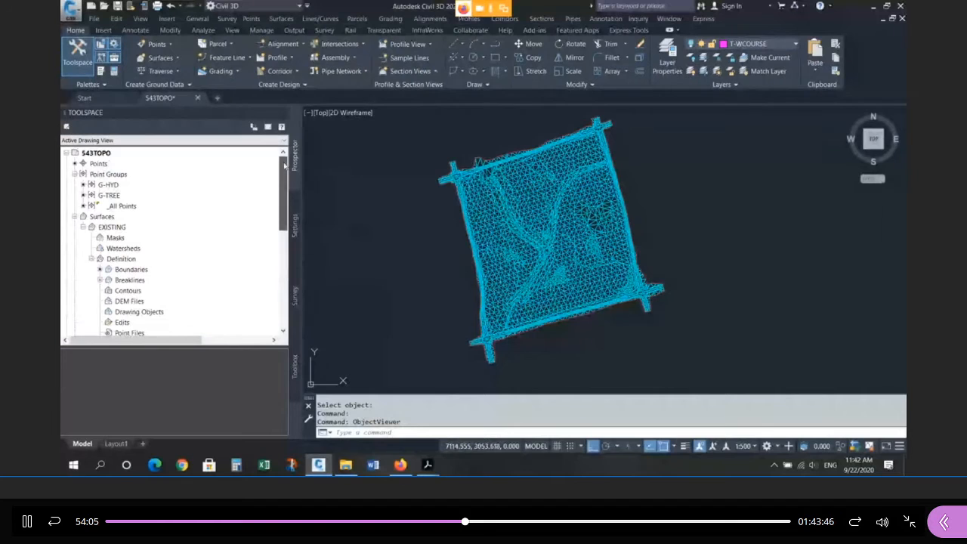
{"action": "left_click", "coordinate": [74, 216]}
{"action": "left_click", "coordinate": [122, 206]}
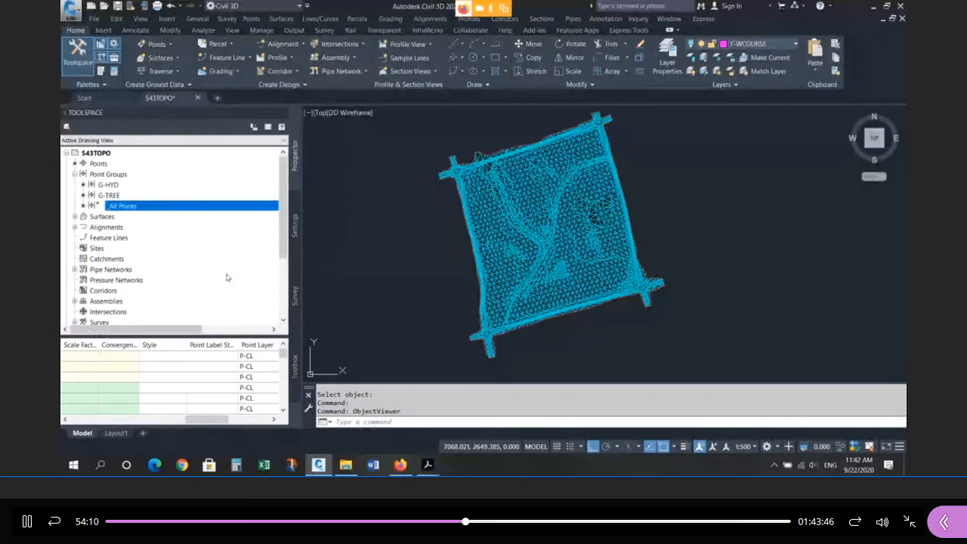
{"action": "right_click", "coordinate": [141, 207]}
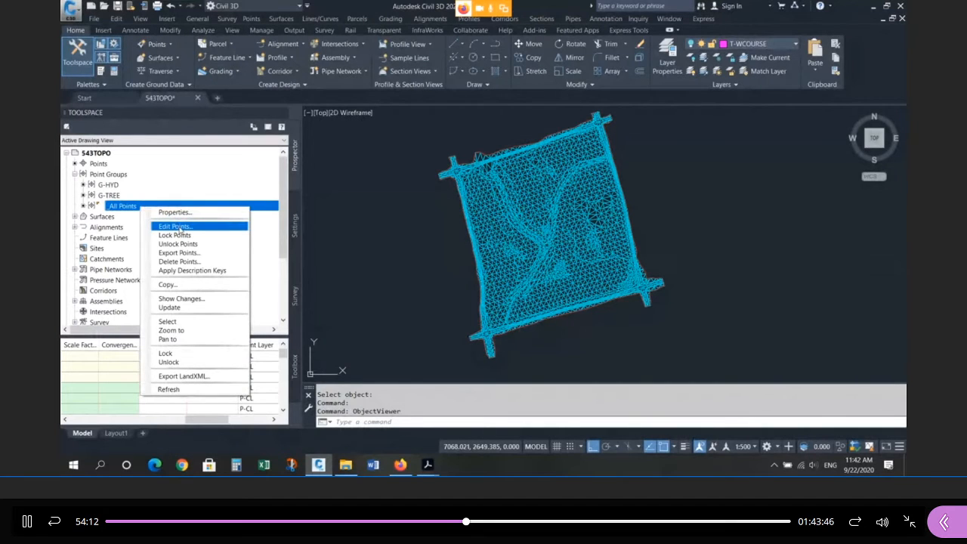
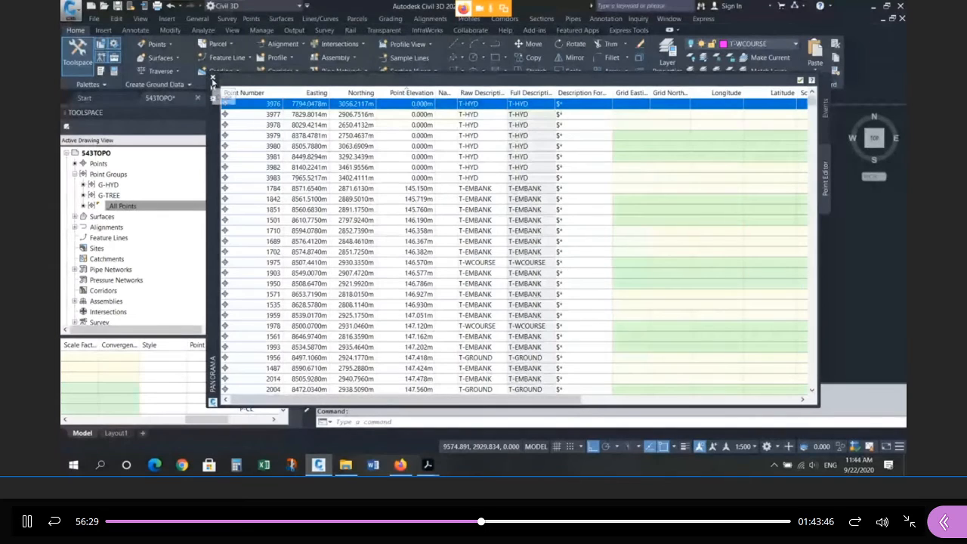
Examine the lowest point elevations in the table, sorting by Point Elevation and checking the T-HYD and T-EMBANK rows, and close it
{"action": "left_click", "coordinate": [429, 189]}
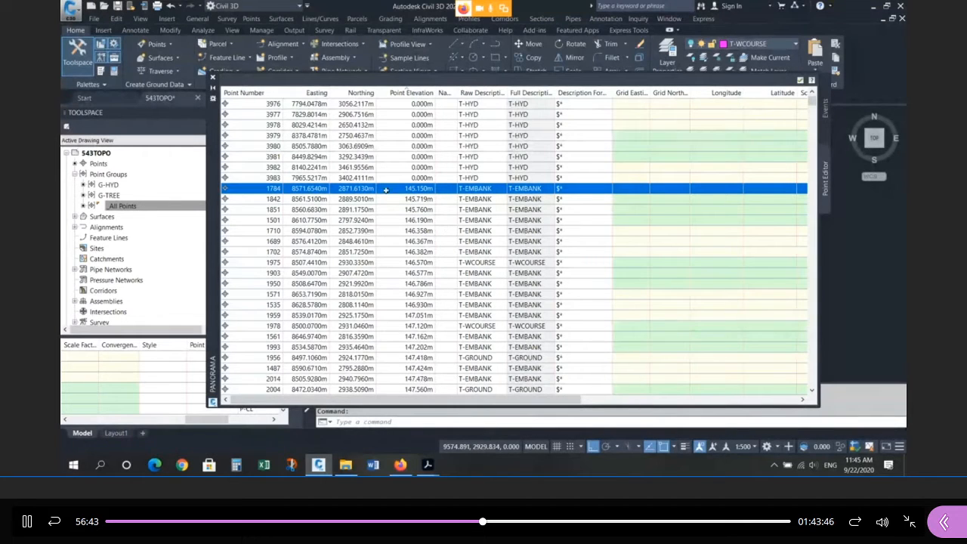
{"action": "left_click", "coordinate": [409, 230]}
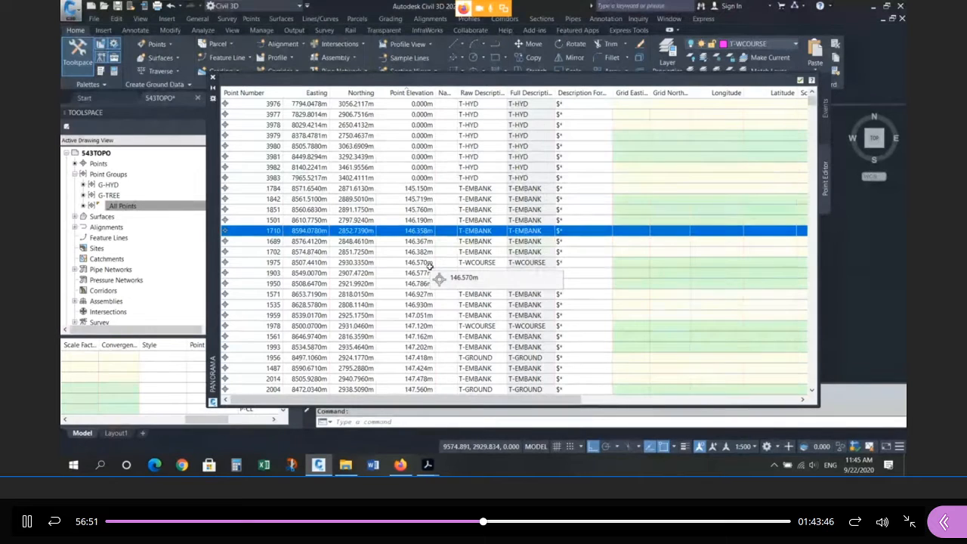
{"action": "left_click", "coordinate": [412, 92]}
{"action": "left_click", "coordinate": [412, 93]}
{"action": "left_click", "coordinate": [424, 189]}
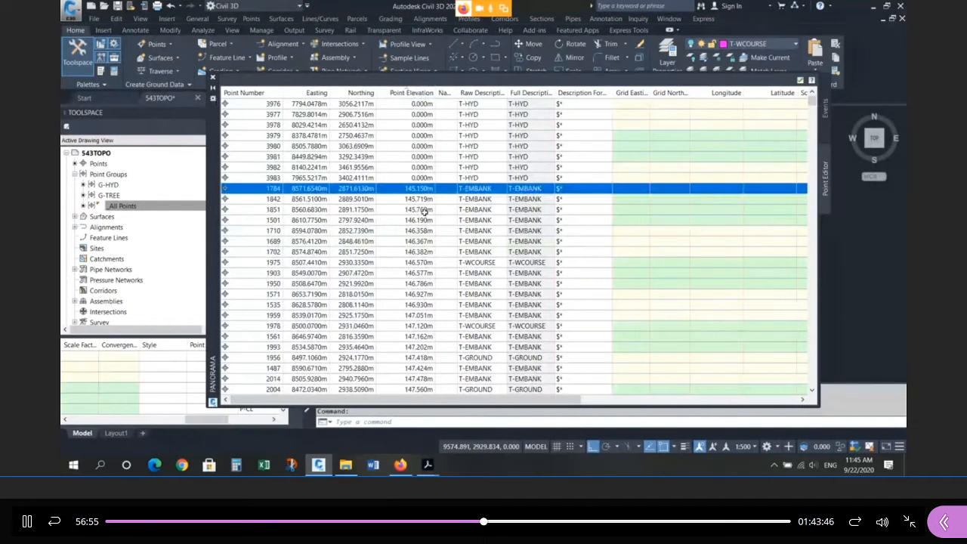
{"action": "left_click_drag", "start_coordinate": [425, 201], "coordinate": [425, 202]}
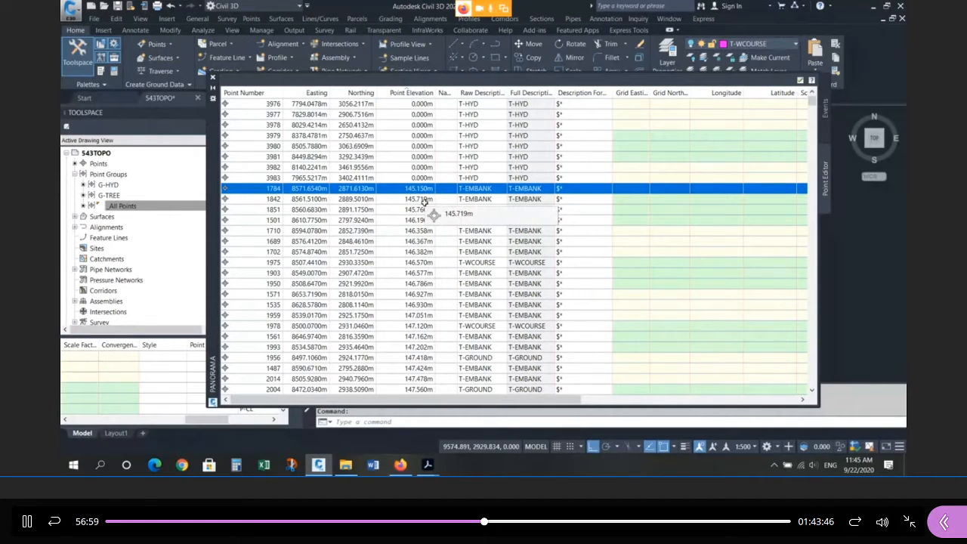
{"action": "left_click_drag", "start_coordinate": [425, 202], "coordinate": [424, 202]}
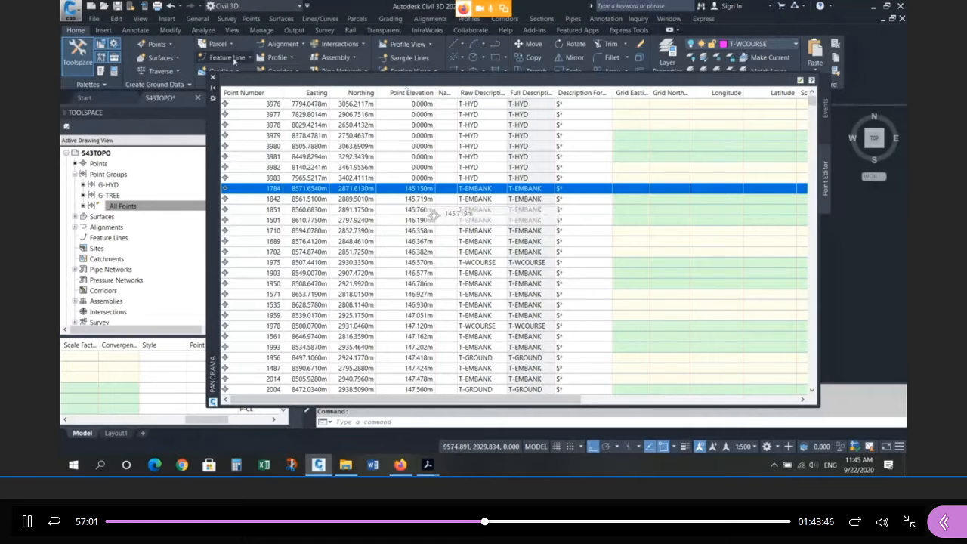
{"action": "left_click", "coordinate": [212, 77]}
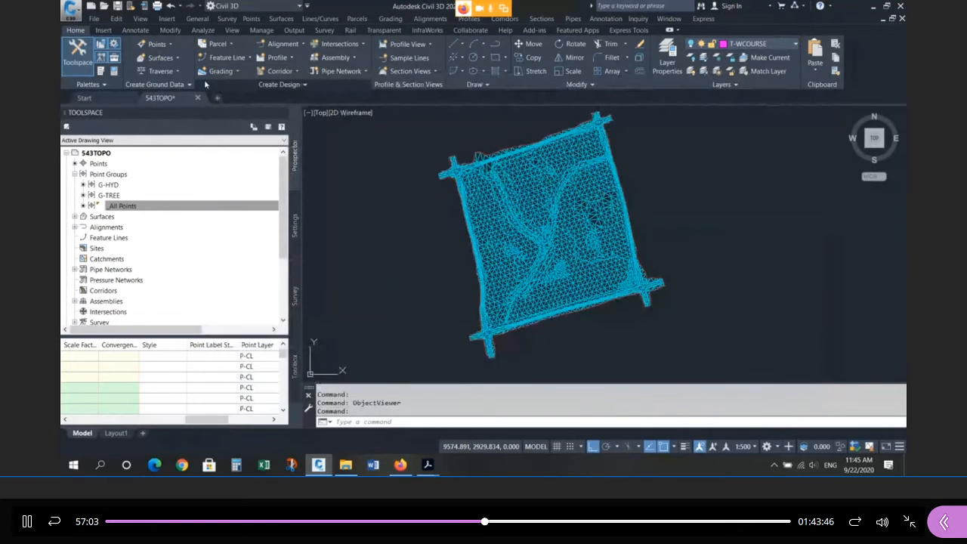
Open the EXISTING surface's properties and show the Build options of its definition
{"action": "left_click", "coordinate": [75, 217]}
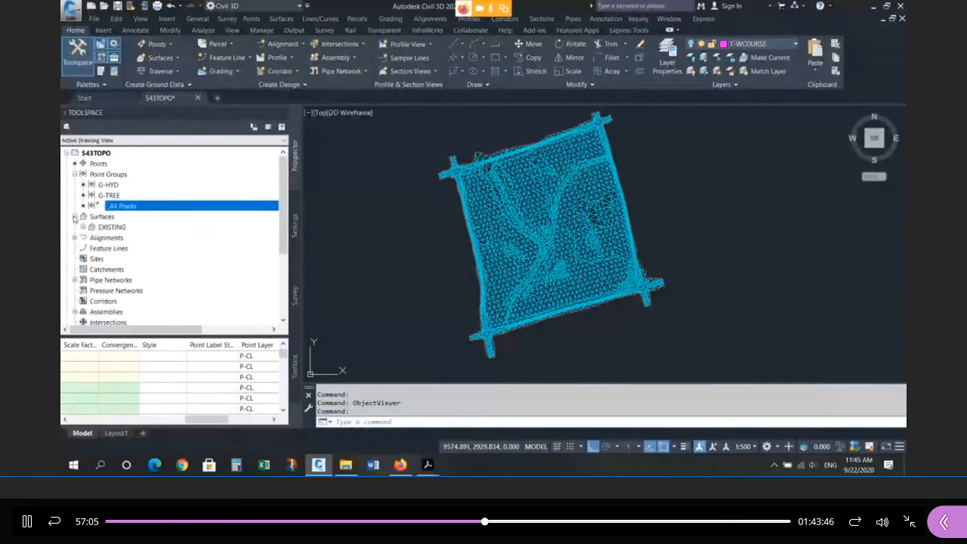
{"action": "left_click", "coordinate": [111, 229]}
{"action": "right_click", "coordinate": [113, 233]}
{"action": "left_click", "coordinate": [114, 227]}
{"action": "right_click", "coordinate": [114, 227]}
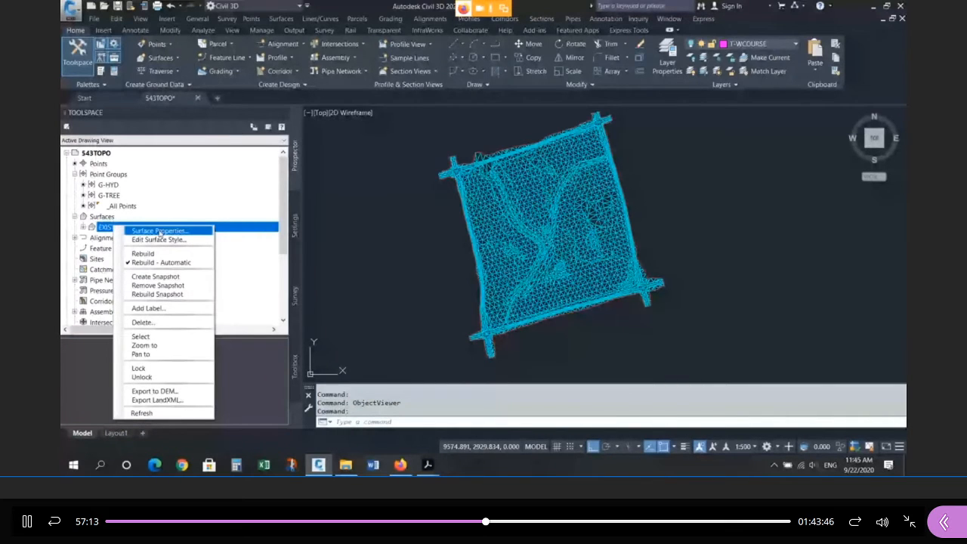
{"action": "left_click", "coordinate": [121, 230]}
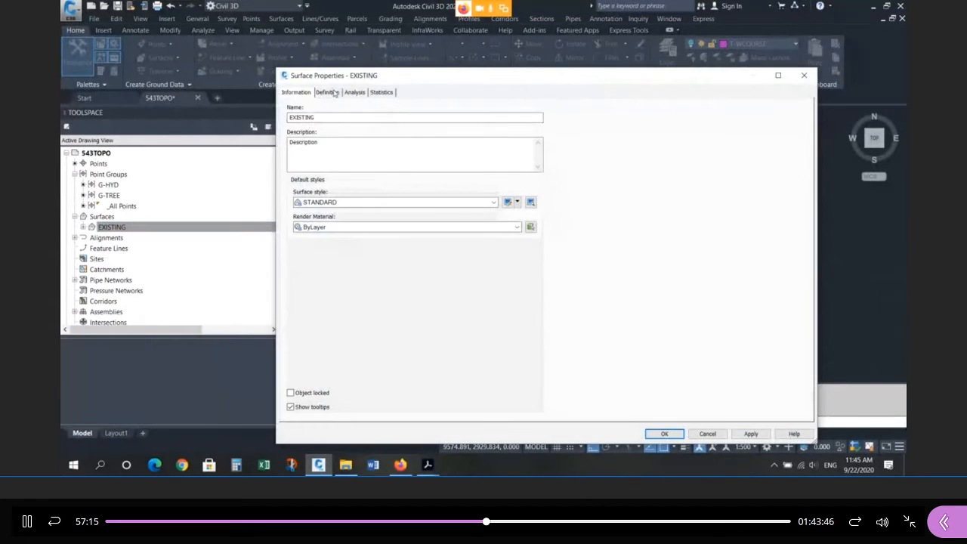
{"action": "left_click", "coordinate": [335, 93]}
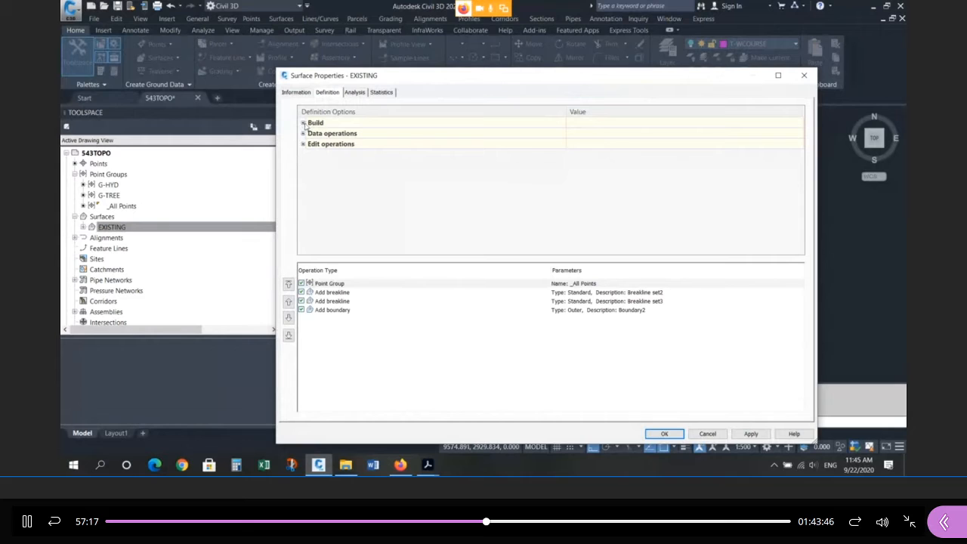
{"action": "left_click", "coordinate": [304, 123]}
Exclude elevations less than 100 m from the EXISTING surface, rebuild it, and close the point table
{"action": "left_click", "coordinate": [380, 147]}
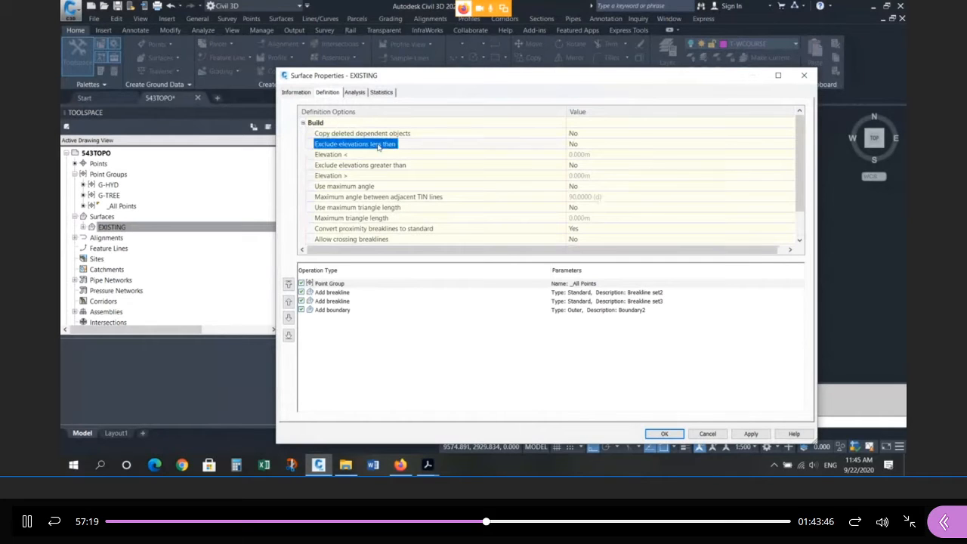
{"action": "left_click", "coordinate": [577, 146]}
{"action": "left_click", "coordinate": [578, 145]}
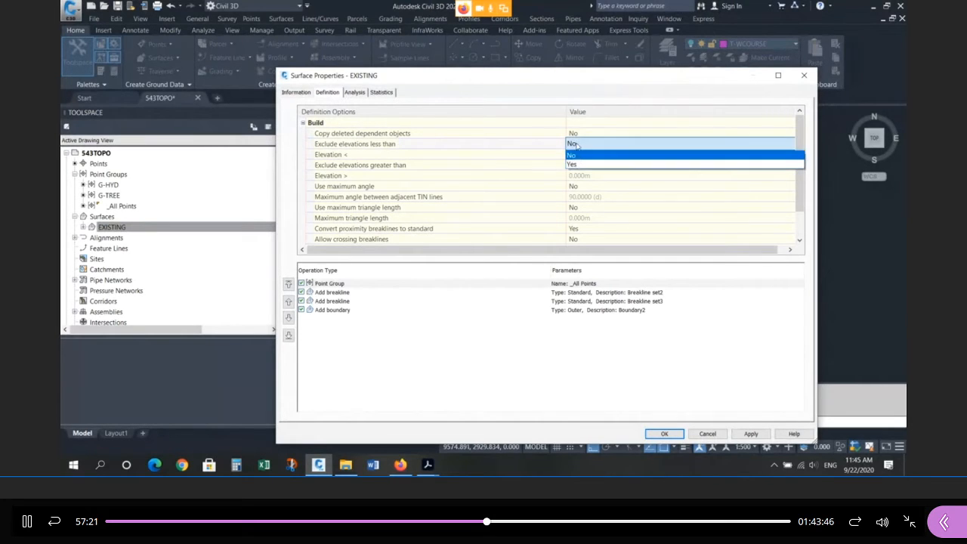
{"action": "left_click", "coordinate": [574, 164]}
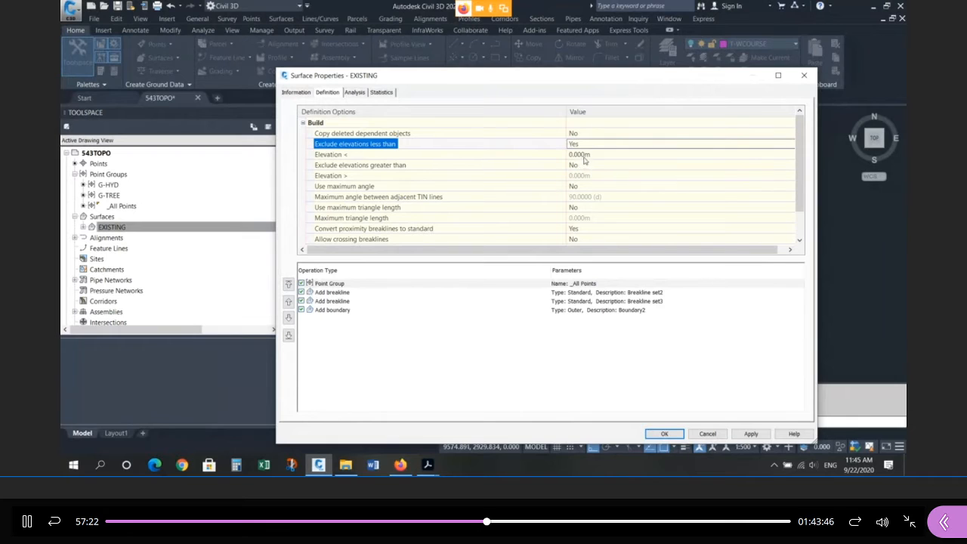
{"action": "left_click", "coordinate": [584, 154]}
{"action": "type", "text": "100"}
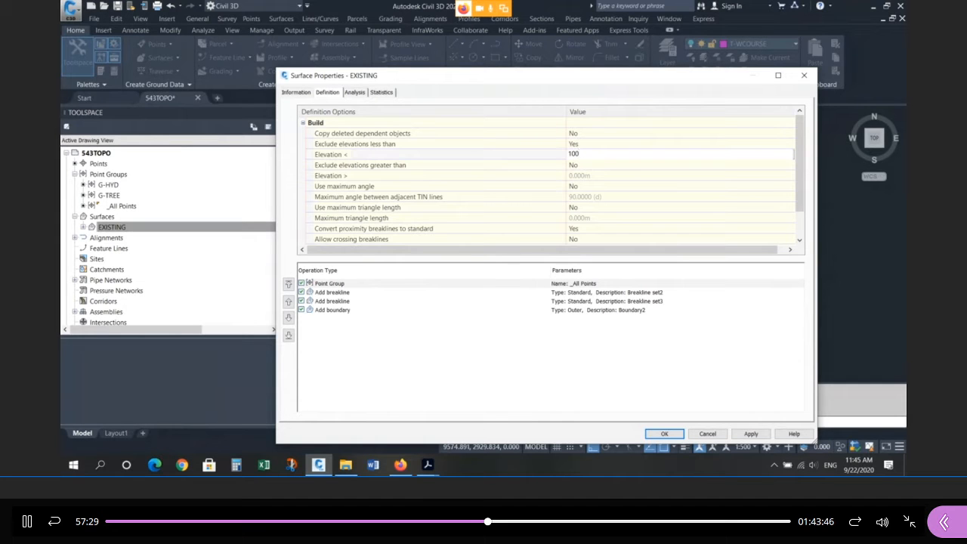
{"action": "left_click", "coordinate": [665, 434]}
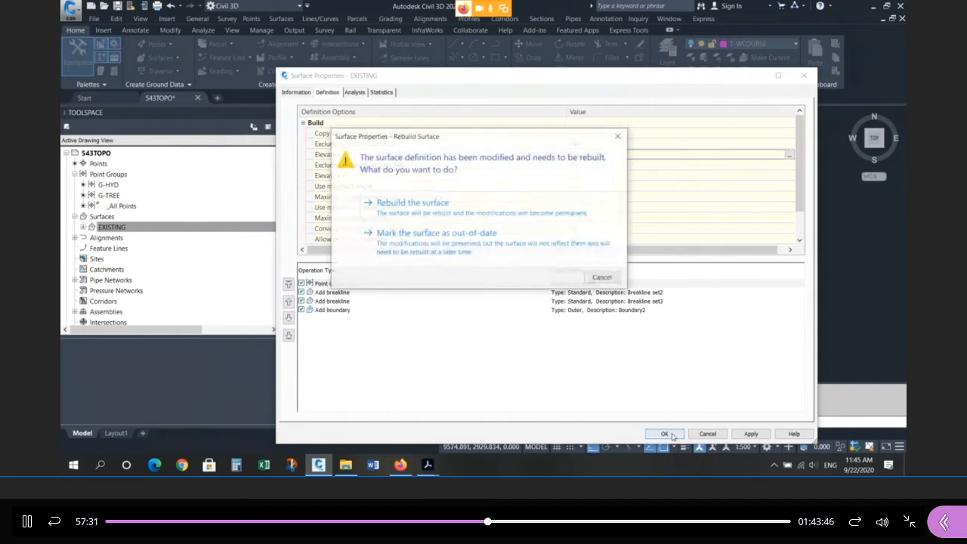
{"action": "left_click", "coordinate": [425, 209]}
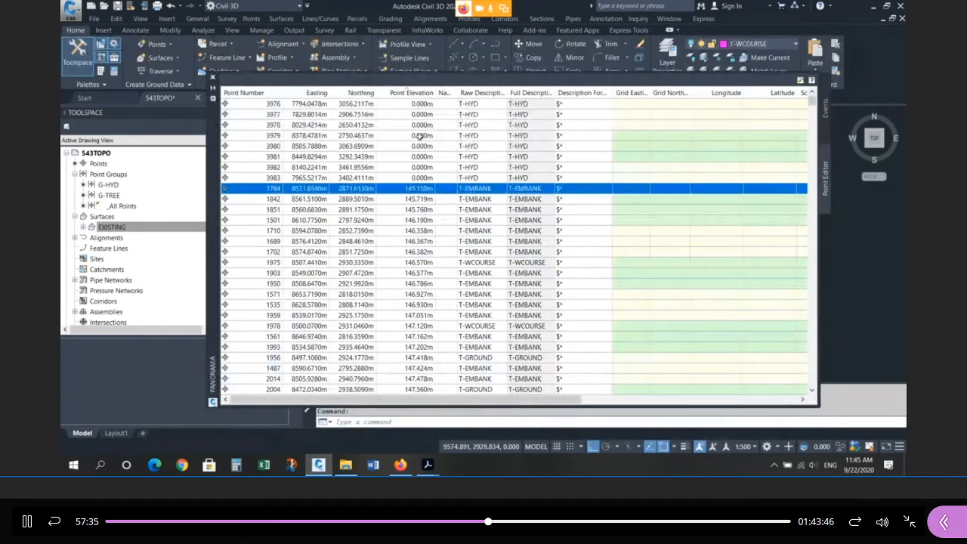
{"action": "left_click", "coordinate": [214, 78]}
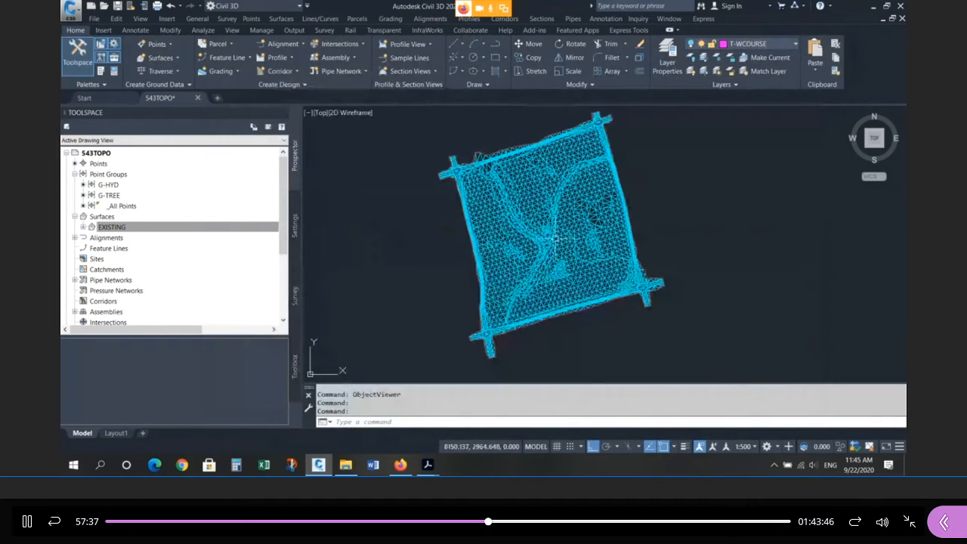
Inspect the EXISTING surface in the Object Viewer, tilting it to look for elevation spikes, and close the viewer
{"action": "left_click", "coordinate": [538, 203]}
{"action": "right_click", "coordinate": [536, 204]}
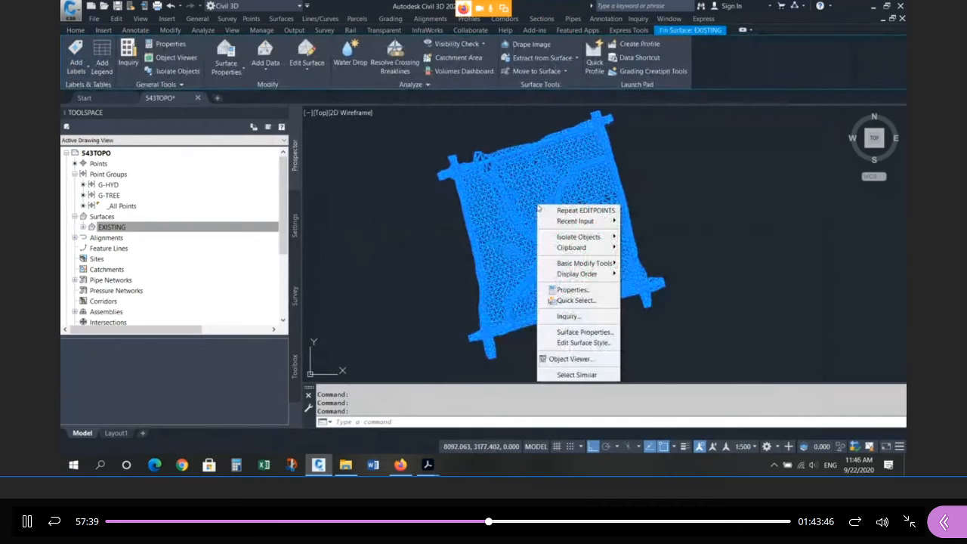
{"action": "left_click", "coordinate": [563, 357]}
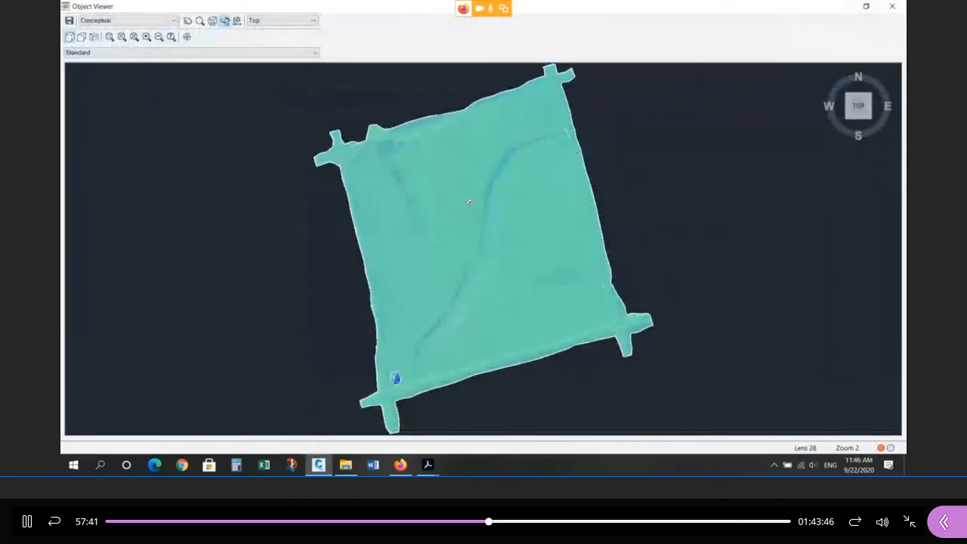
{"action": "scroll", "coordinate": [492, 314], "scroll_direction": "down", "scroll_amount": 5}
{"action": "mouse_move", "coordinate": [492, 314]}
{"action": "left_mouse_down"}
{"action": "mouse_move", "coordinate": [477, 234]}
{"action": "mouse_move", "coordinate": [454, 183]}
{"action": "mouse_move", "coordinate": [449, 337]}
{"action": "mouse_move", "coordinate": [449, 218]}
{"action": "mouse_move", "coordinate": [519, 300]}
{"action": "mouse_move", "coordinate": [451, 322]}
{"action": "mouse_move", "coordinate": [504, 313]}
{"action": "mouse_move", "coordinate": [500, 332]}
{"action": "mouse_move", "coordinate": [517, 320]}
{"action": "mouse_move", "coordinate": [508, 319]}
{"action": "mouse_move", "coordinate": [533, 325]}
{"action": "mouse_move", "coordinate": [514, 331]}
{"action": "mouse_move", "coordinate": [504, 313]}
{"action": "mouse_move", "coordinate": [509, 363]}
{"action": "mouse_move", "coordinate": [499, 348]}
{"action": "mouse_move", "coordinate": [492, 254]}
{"action": "mouse_move", "coordinate": [494, 307]}
{"action": "left_mouse_up"}
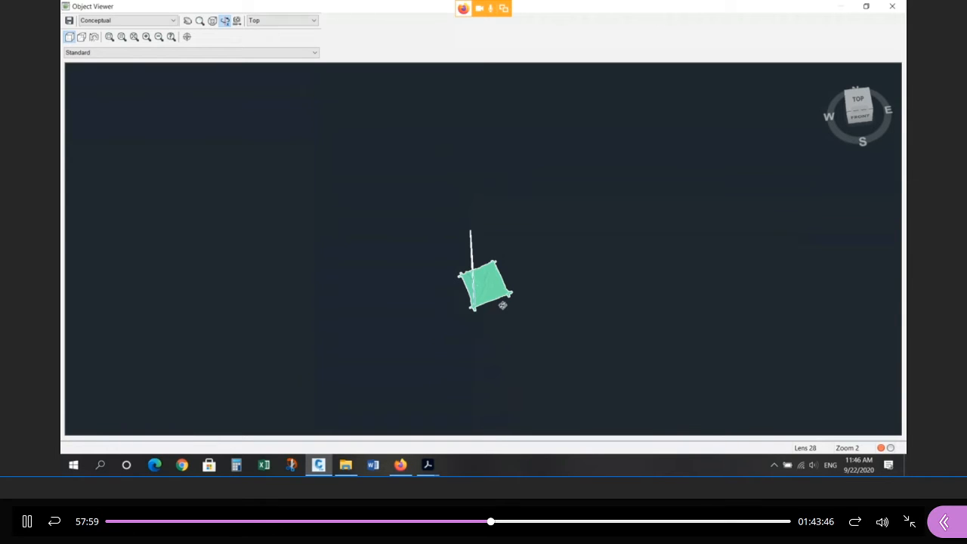
{"action": "key", "text": "Escape"}
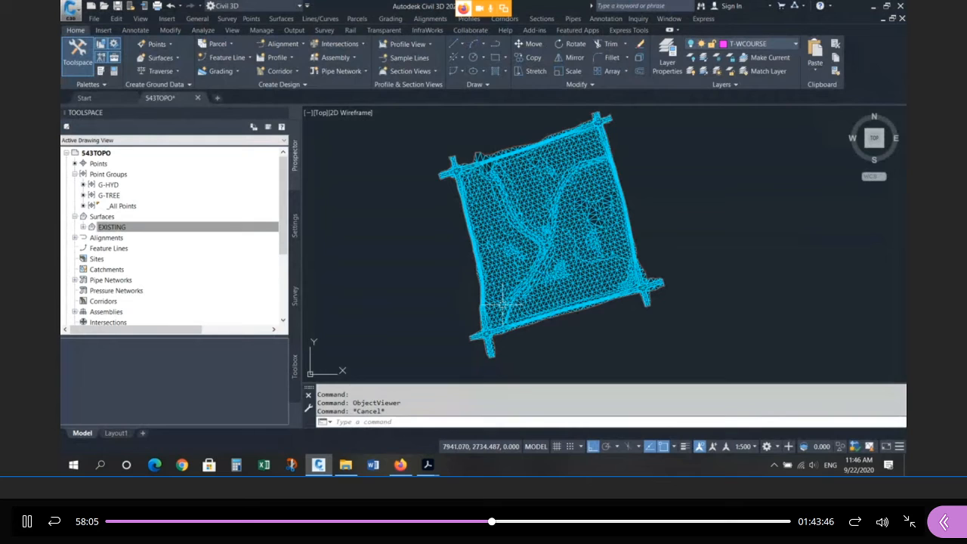
Open the _All Points group's points for editing and sort them by Point Elevation, from highest to lowest
{"action": "left_click", "coordinate": [121, 207]}
{"action": "right_click", "coordinate": [121, 213]}
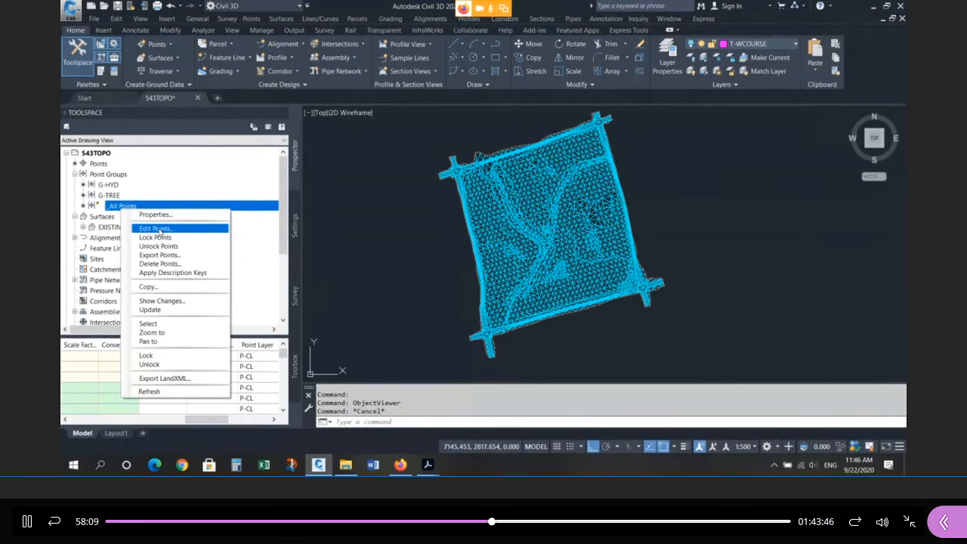
{"action": "left_click", "coordinate": [157, 229]}
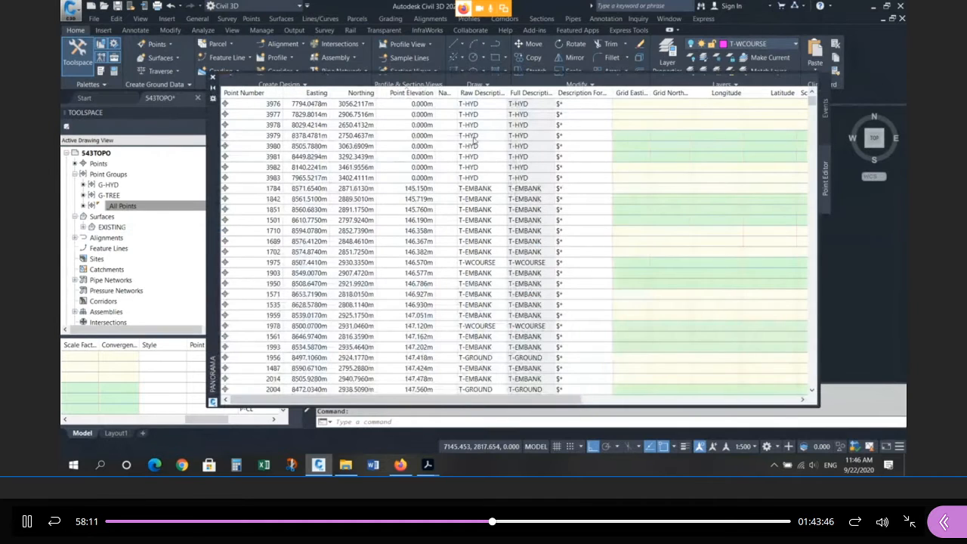
{"action": "left_click", "coordinate": [426, 94]}
{"action": "left_click", "coordinate": [427, 94]}
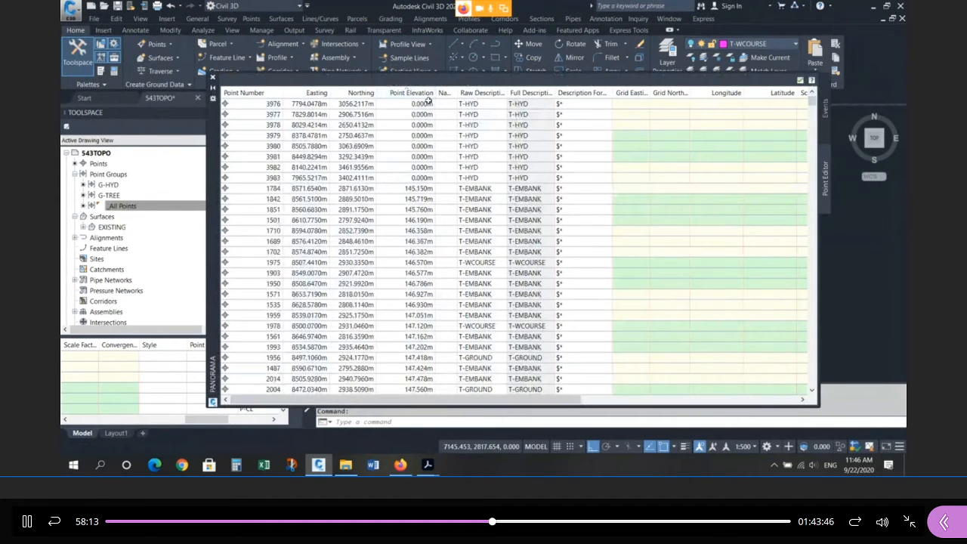
{"action": "left_click", "coordinate": [415, 188]}
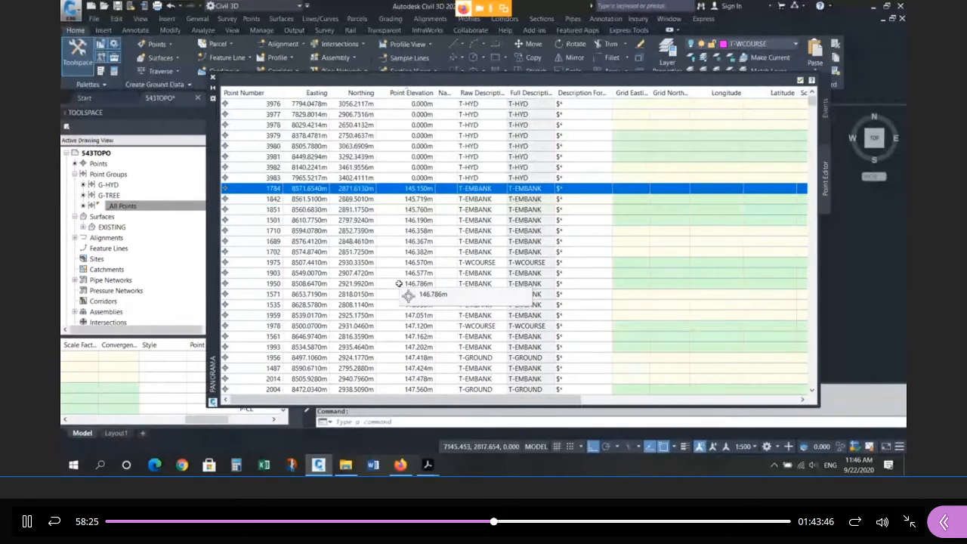
{"action": "left_click", "coordinate": [433, 93]}
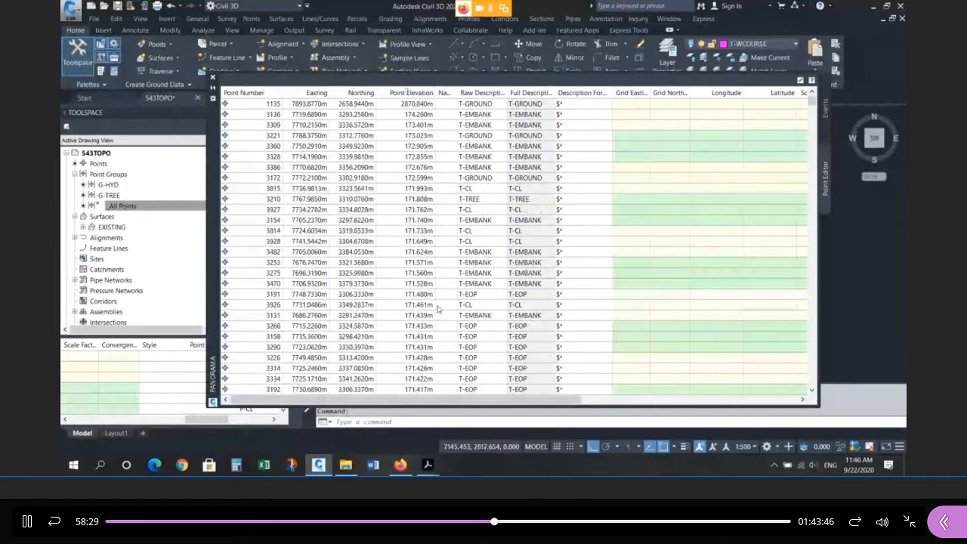
{"action": "scroll", "coordinate": [424, 227], "scroll_direction": "down", "scroll_amount": 1}
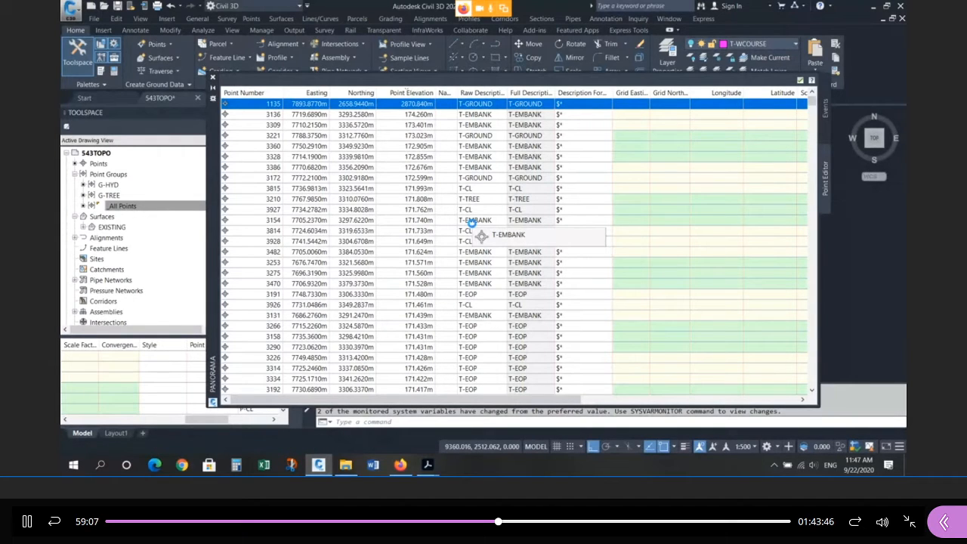
Check the highest point elevations, comparing the T-EMBANK and T-GROUND rows below the first one, and close the point table
{"action": "left_click", "coordinate": [420, 114]}
{"action": "left_click", "coordinate": [412, 125]}
{"action": "left_click", "coordinate": [411, 155]}
{"action": "left_click", "coordinate": [413, 176]}
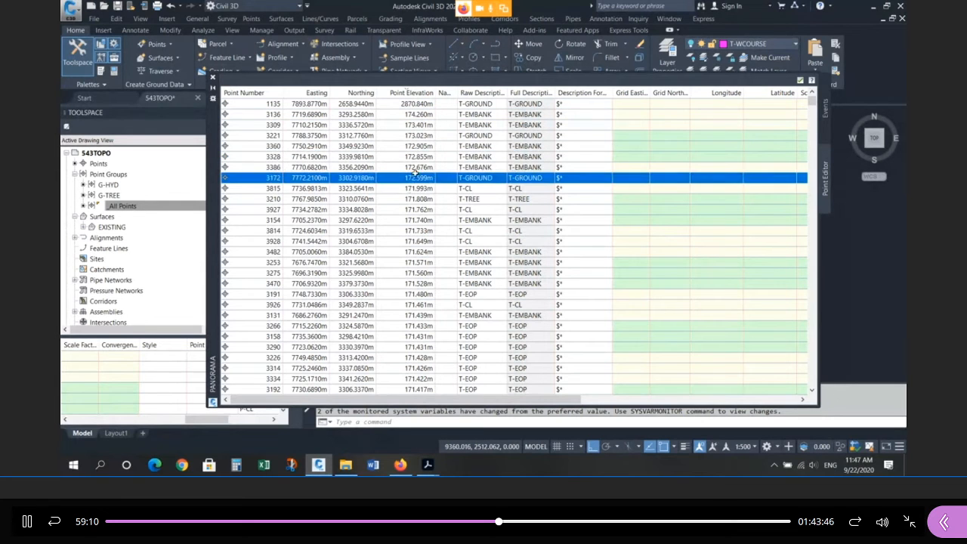
{"action": "left_click", "coordinate": [422, 114]}
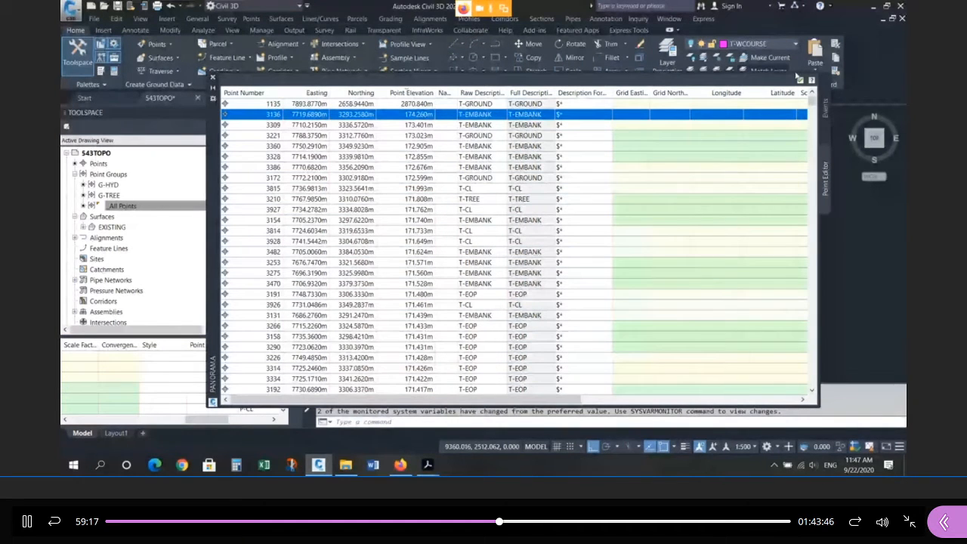
{"action": "left_click", "coordinate": [213, 78]}
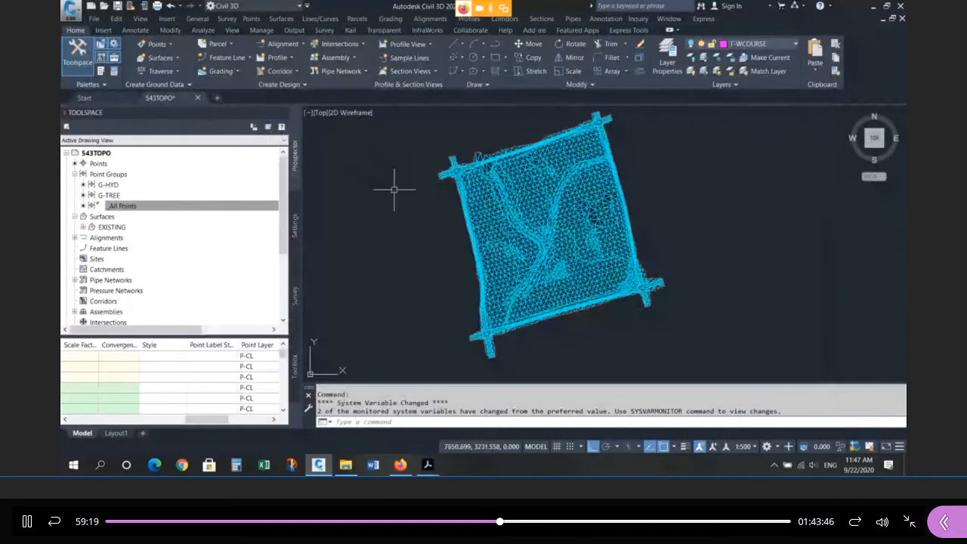
Open the EXISTING surface's properties and expand the Build options of its definition
{"action": "left_click", "coordinate": [168, 206]}
{"action": "right_click", "coordinate": [111, 227]}
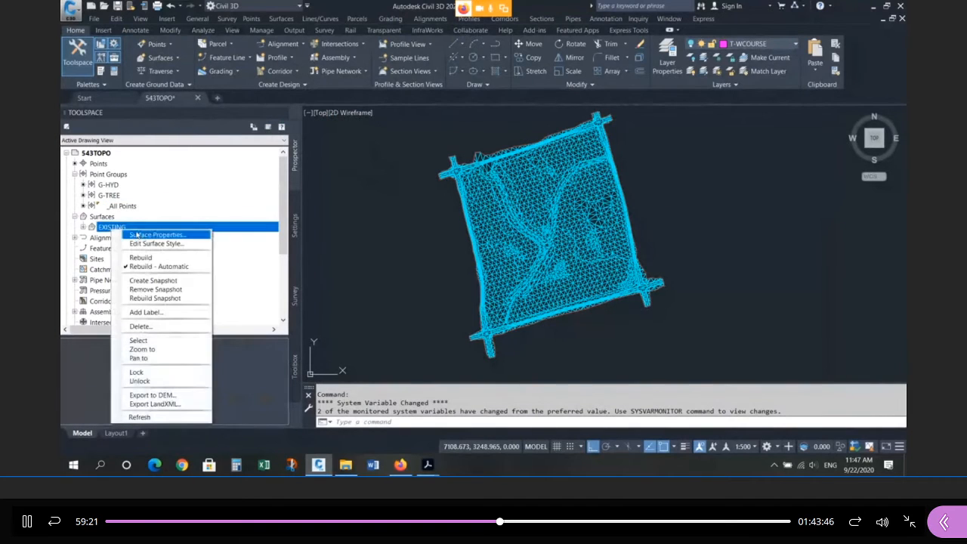
{"action": "left_click", "coordinate": [146, 240]}
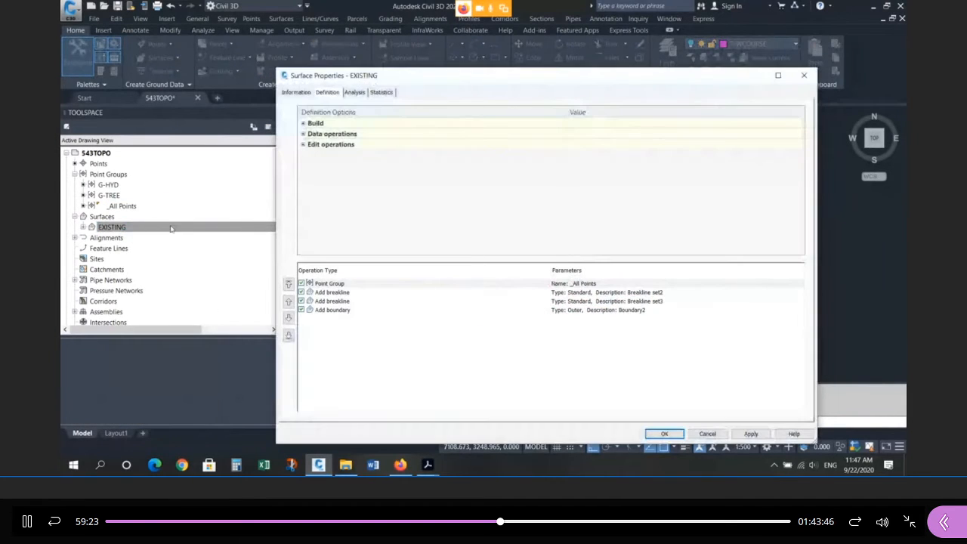
{"action": "left_click", "coordinate": [303, 123]}
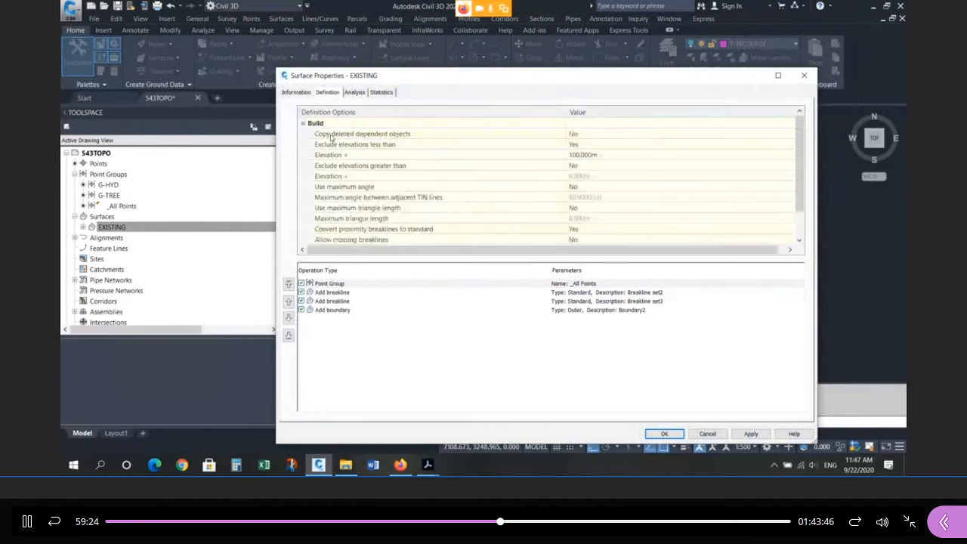
Exclude elevations greater than 200 m from the EXISTING surface, rebuild it, and close the point table
{"action": "left_click", "coordinate": [559, 168]}
{"action": "left_click", "coordinate": [580, 167]}
{"action": "left_click", "coordinate": [580, 168]}
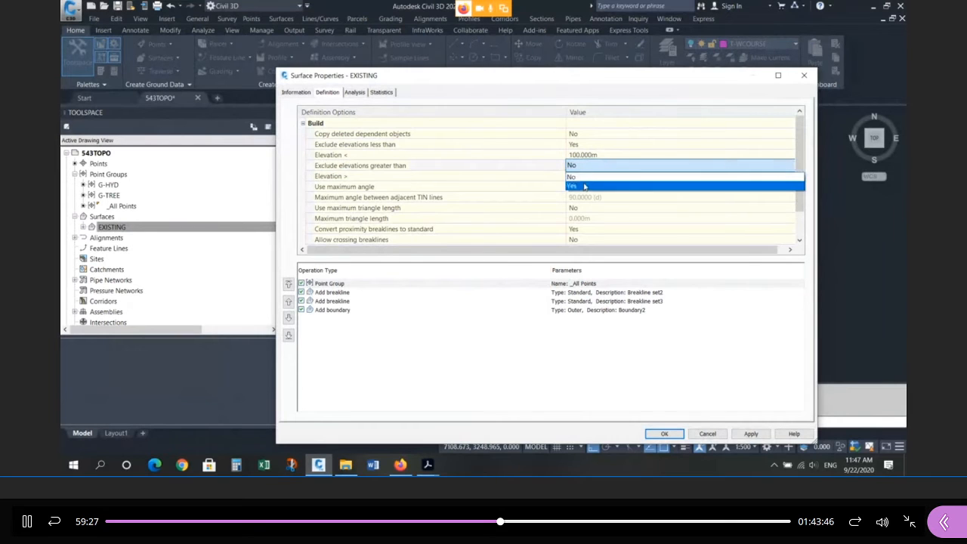
{"action": "left_click", "coordinate": [584, 183]}
{"action": "left_click", "coordinate": [582, 176]}
{"action": "type", "text": "200"}
{"action": "key", "text": "Return"}
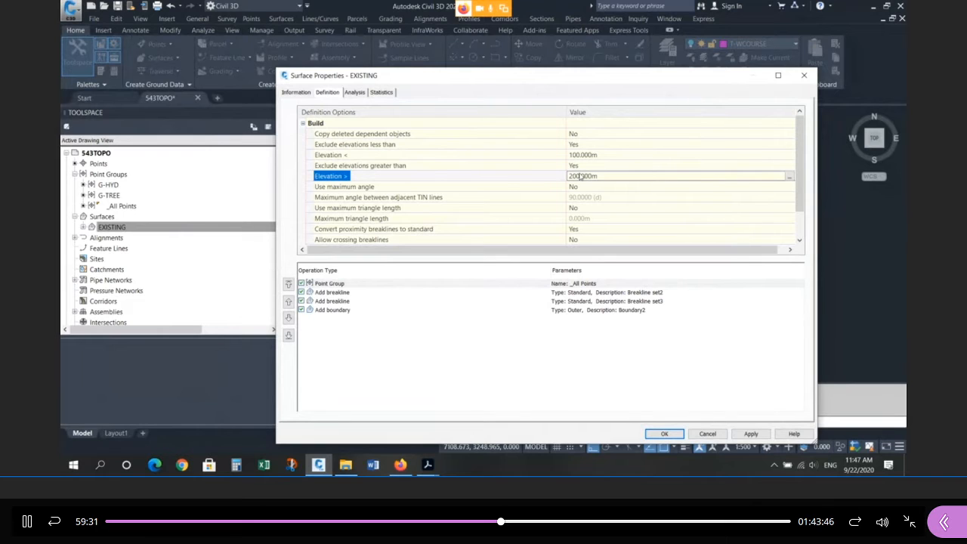
{"action": "left_click", "coordinate": [749, 433]}
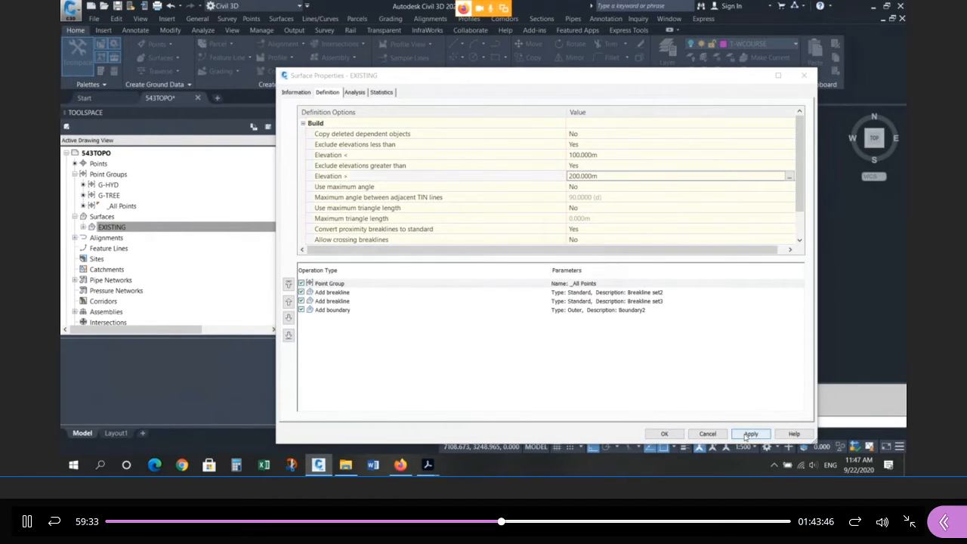
{"action": "left_click", "coordinate": [412, 202]}
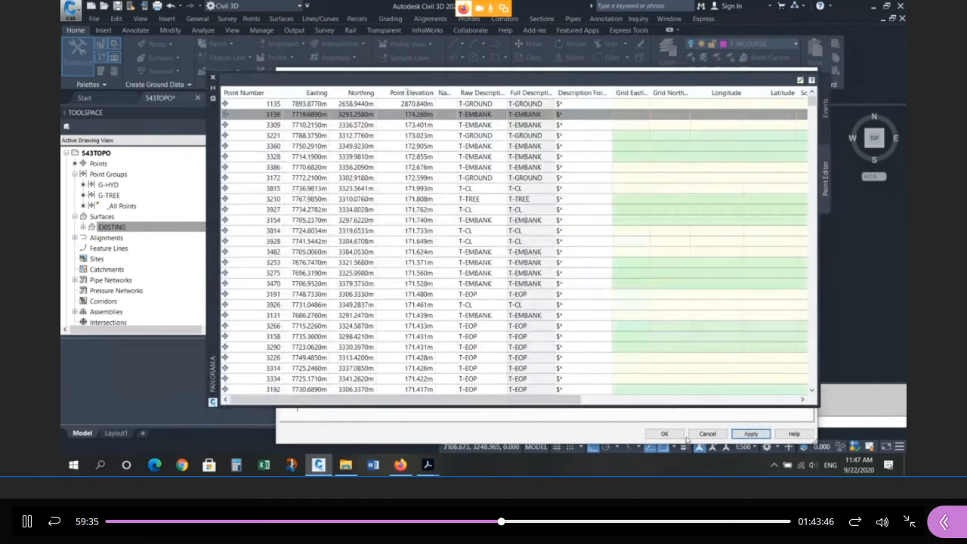
{"action": "left_click", "coordinate": [213, 78]}
View the rebuilt EXISTING surface in the Object Viewer and orbit it to a low side view
{"action": "left_click", "coordinate": [529, 203]}
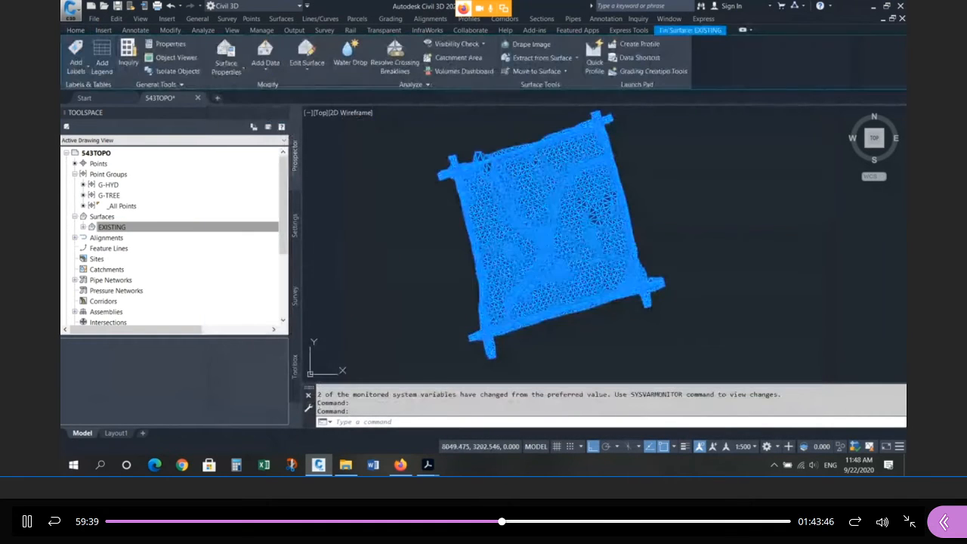
{"action": "right_click", "coordinate": [530, 202]}
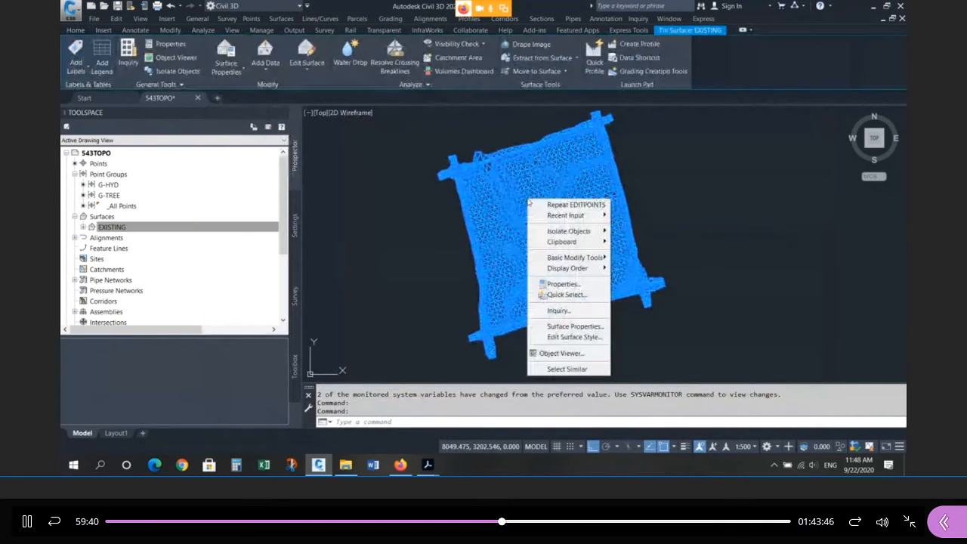
{"action": "left_click", "coordinate": [560, 353]}
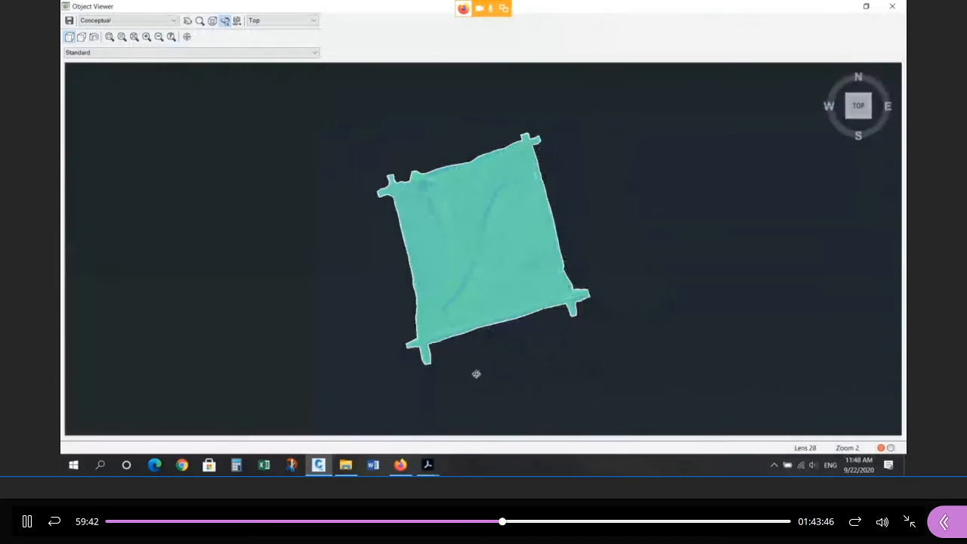
{"action": "left_click_drag", "start_coordinate": [477, 373], "coordinate": [508, 310]}
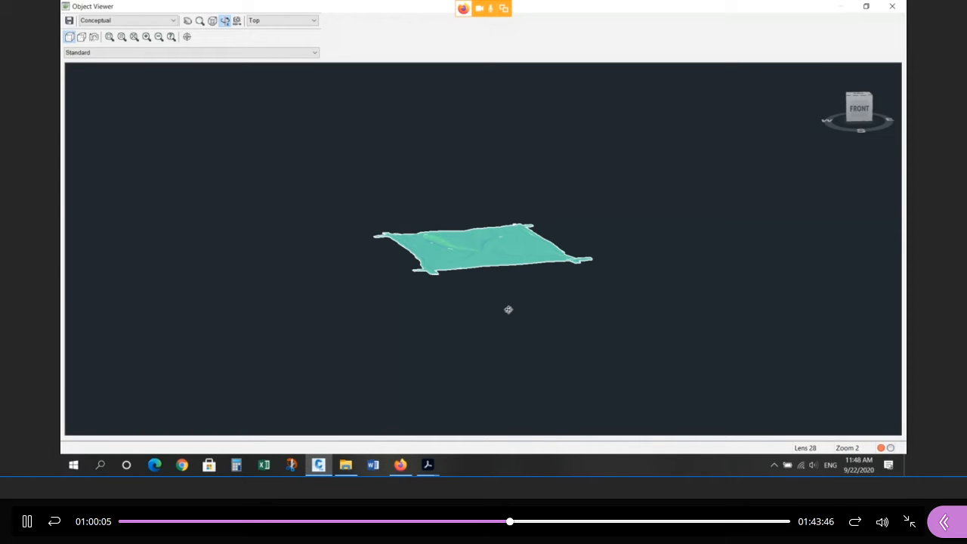
{"action": "left_click_drag", "start_coordinate": [497, 313], "coordinate": [436, 259]}
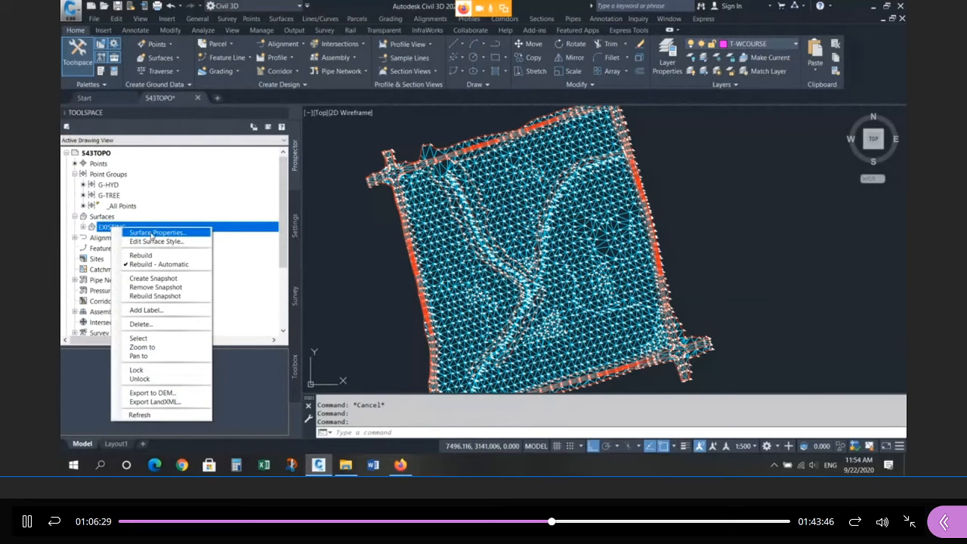
Change the EXISTING surface's style to CONTOURS in its properties, with the dialog moved and narrowed to uncover the drawing
{"action": "left_click", "coordinate": [154, 233]}
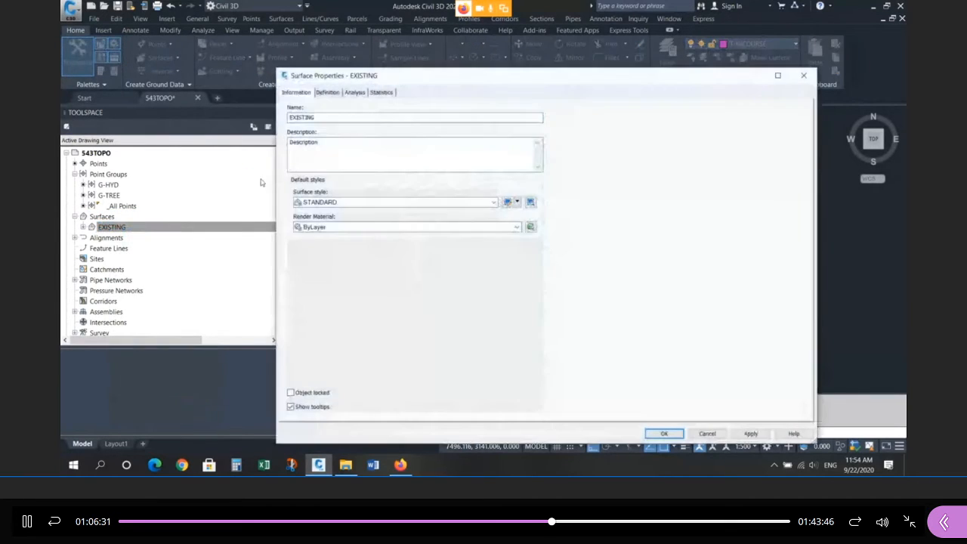
{"action": "left_click_drag", "start_coordinate": [608, 79], "coordinate": [443, 32]}
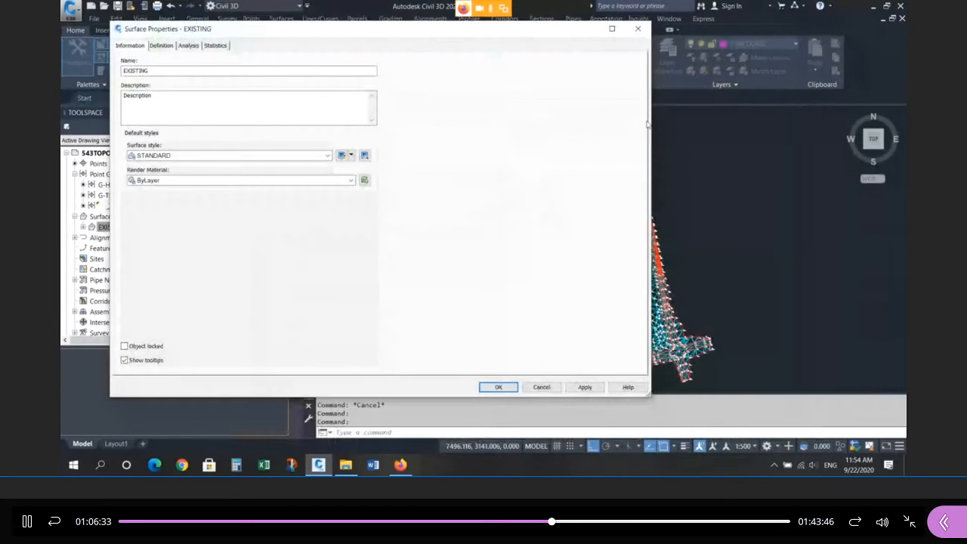
{"action": "left_click_drag", "start_coordinate": [655, 119], "coordinate": [374, 124]}
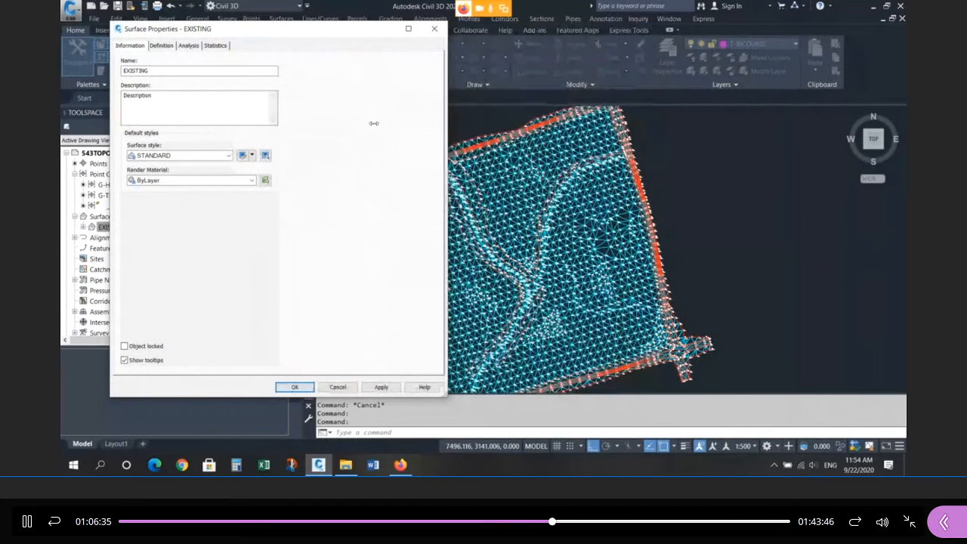
{"action": "left_click", "coordinate": [181, 155]}
{"action": "left_click", "coordinate": [164, 170]}
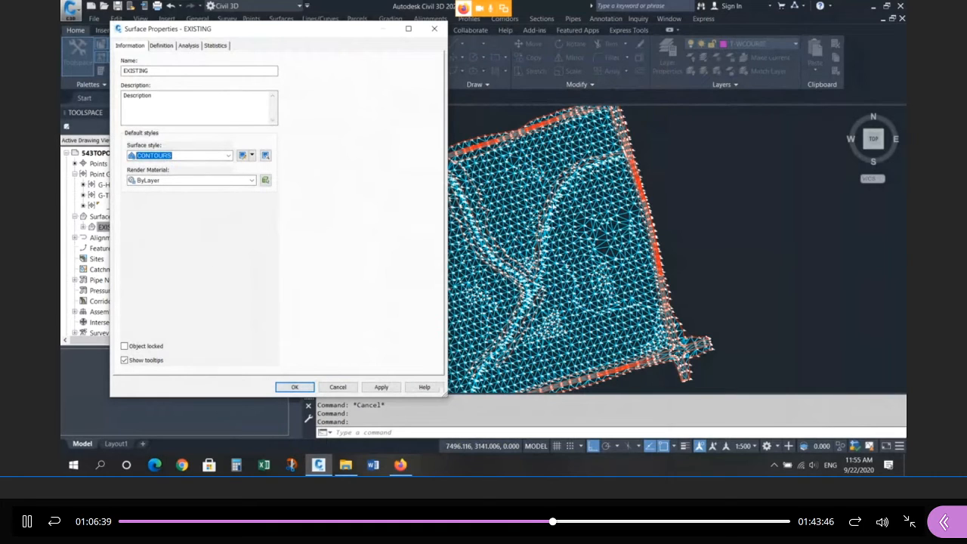
{"action": "left_click", "coordinate": [295, 387]}
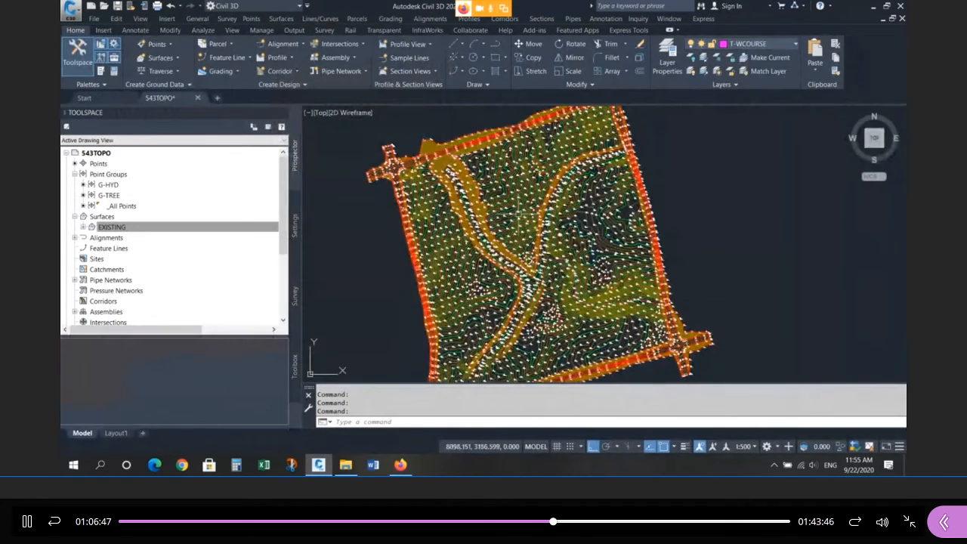
Query the elevations of three successive green major contours near the T-GROUND points with the ID command
{"action": "scroll", "coordinate": [516, 198], "scroll_direction": "up", "scroll_amount": 5}
{"action": "scroll", "coordinate": [516, 198], "scroll_direction": "up", "scroll_amount": 4}
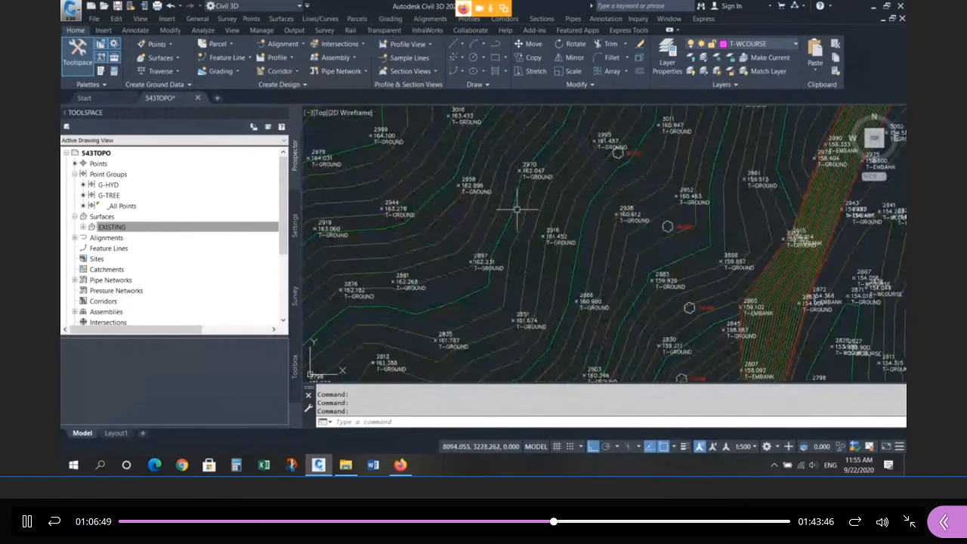
{"action": "type", "text": "d"}
{"action": "key", "text": "Return"}
{"action": "left_click", "coordinate": [511, 216]}
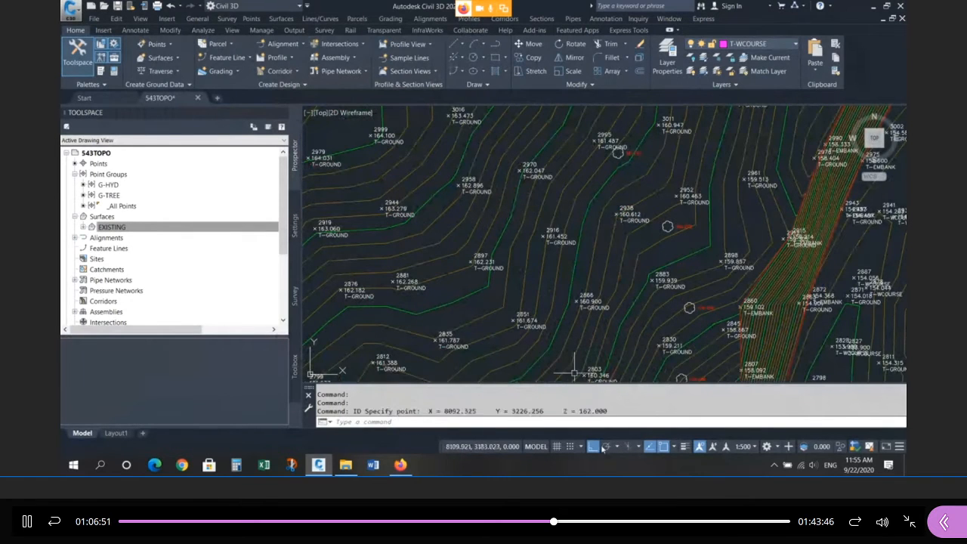
{"action": "key", "text": "Escape"}
{"action": "key", "text": "Return"}
{"action": "left_click", "coordinate": [457, 171]}
{"action": "key", "text": "Return"}
{"action": "left_click", "coordinate": [371, 149]}
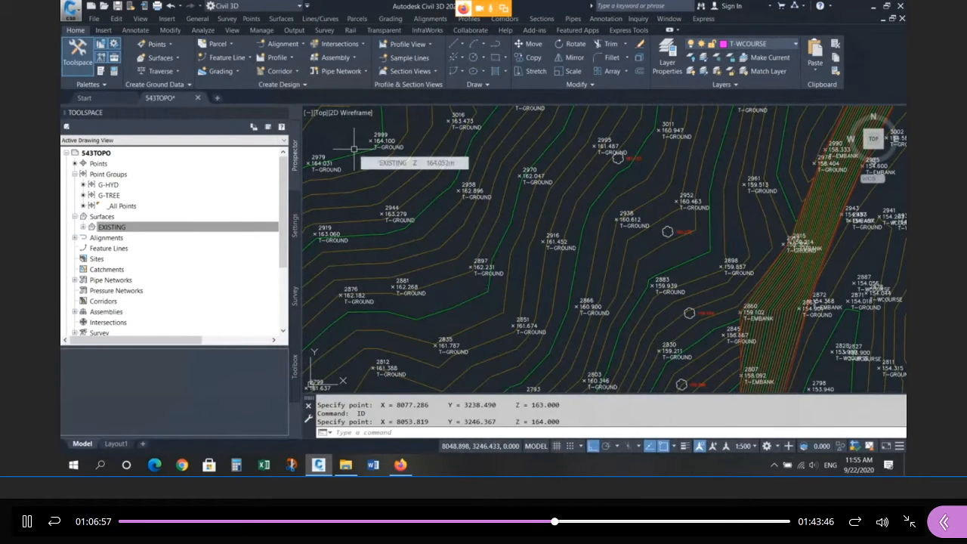
Query the elevations of two adjacent minor contours between points 2958 and 2970 with the ID command
{"action": "scroll", "coordinate": [497, 182], "scroll_direction": "up", "scroll_amount": 3}
{"action": "key", "text": "Return"}
{"action": "left_click", "coordinate": [524, 207]}
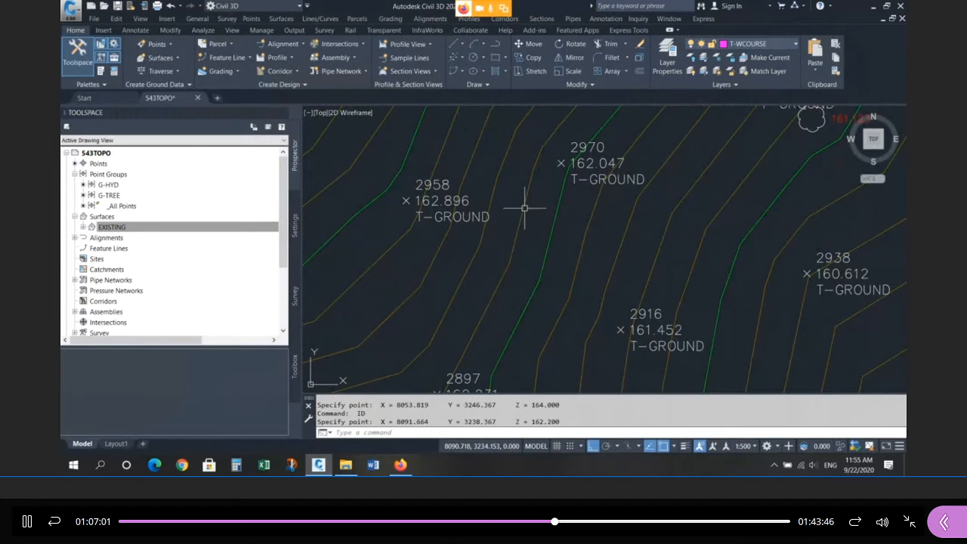
{"action": "key", "text": "Return"}
{"action": "left_click", "coordinate": [508, 157]}
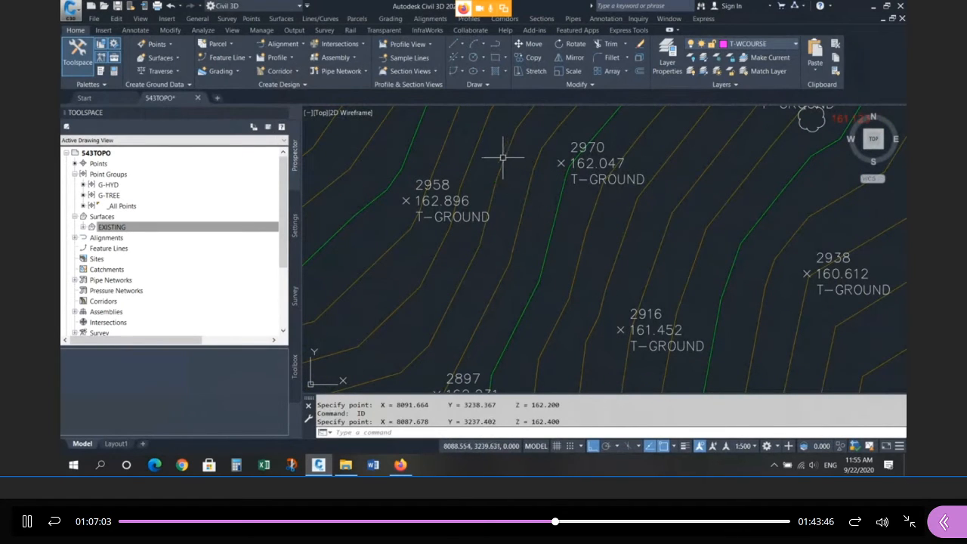
Query the elevations of successive contours up to the green major contour just north of point 2958 with the ID command
{"action": "key", "text": "Return"}
{"action": "left_click", "coordinate": [475, 151]}
{"action": "key", "text": "Return"}
{"action": "left_click", "coordinate": [448, 146]}
{"action": "key", "text": "Return"}
{"action": "left_click", "coordinate": [408, 147]}
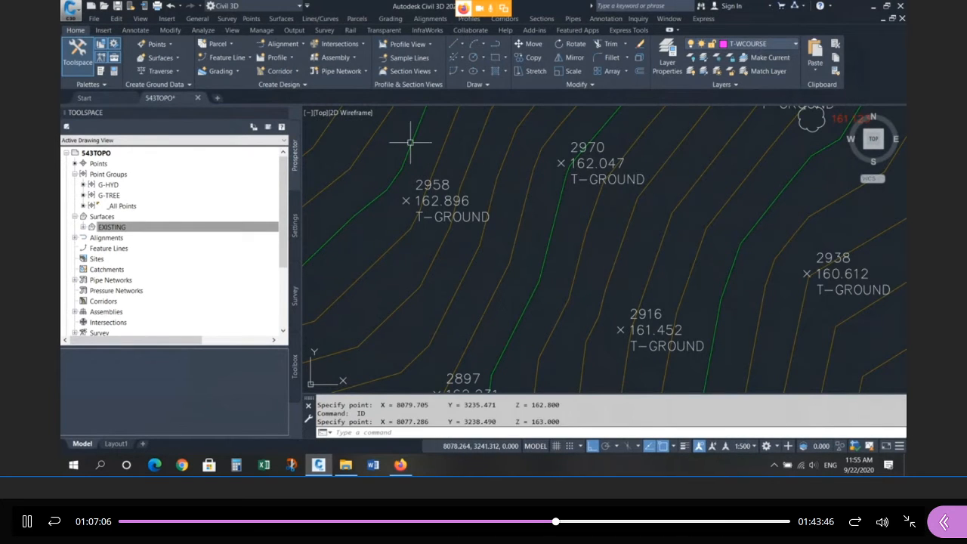
{"action": "key", "text": "Escape"}
{"action": "key", "text": "Escape"}
{"action": "key", "text": "Escape"}
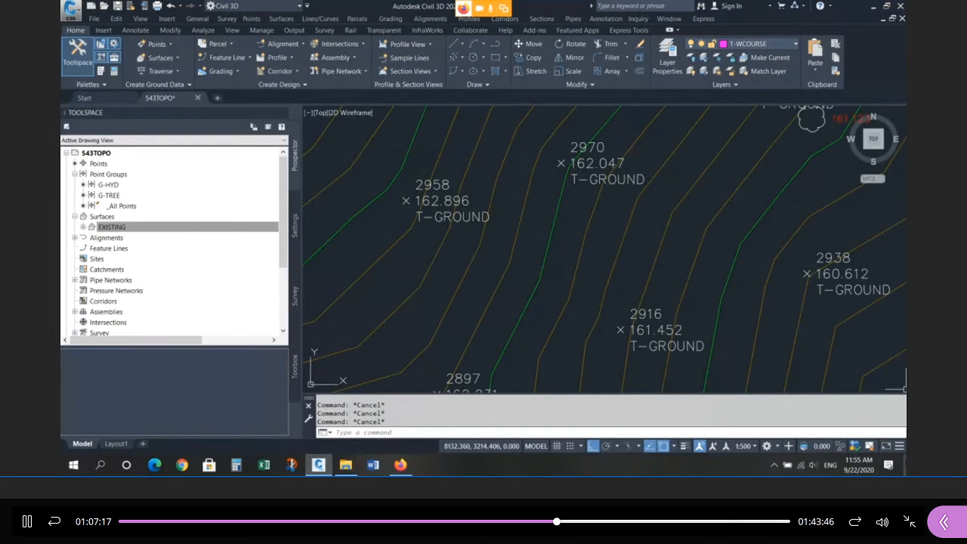
Examine the EXISTING surface's contours against the surveyed points in several areas, including the T-WCOURSE watercourse in the southeast
{"action": "scroll", "coordinate": [521, 212], "scroll_direction": "down", "scroll_amount": 5}
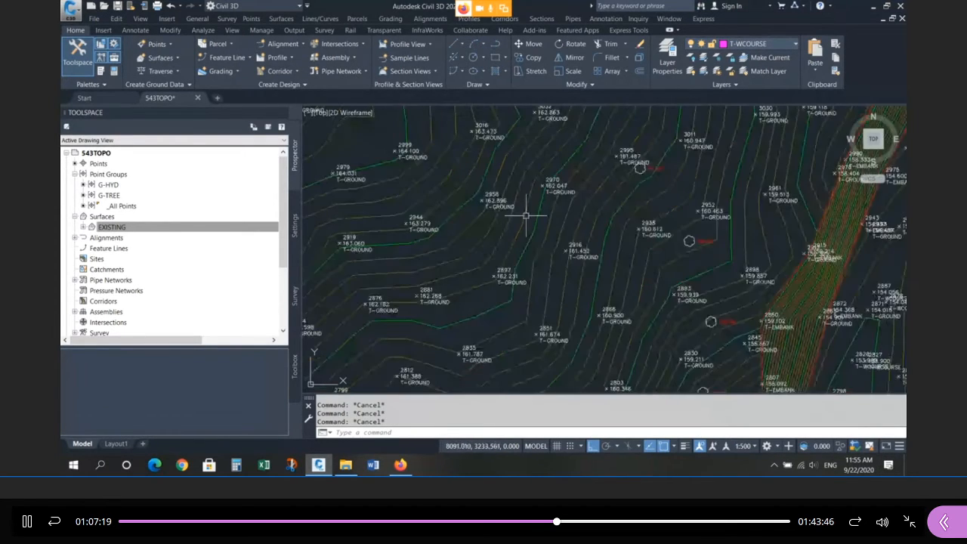
{"action": "scroll", "coordinate": [515, 241], "scroll_direction": "up", "scroll_amount": 5}
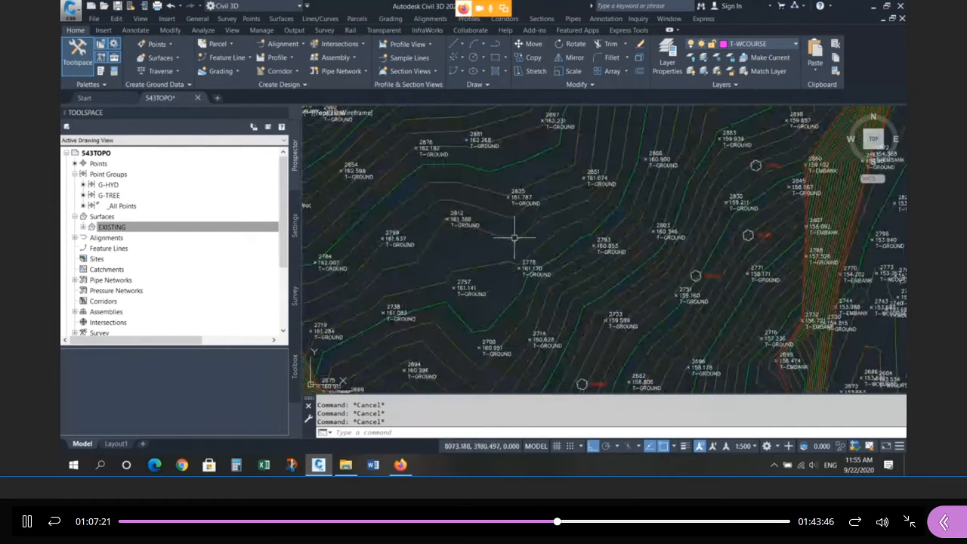
{"action": "scroll", "coordinate": [514, 237], "scroll_direction": "up", "scroll_amount": 3}
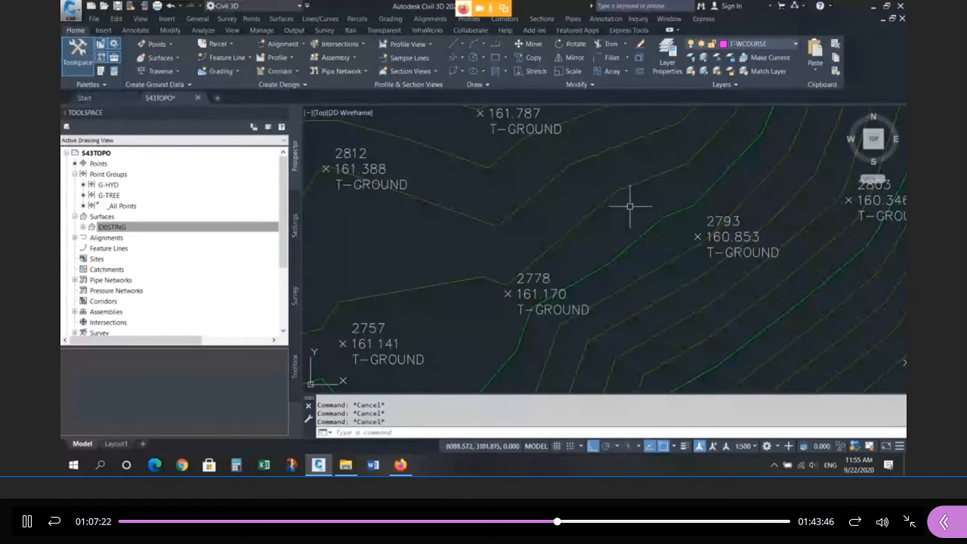
{"action": "scroll", "coordinate": [507, 240], "scroll_direction": "down", "scroll_amount": 8}
{"action": "scroll", "coordinate": [506, 240], "scroll_direction": "down", "scroll_amount": 3}
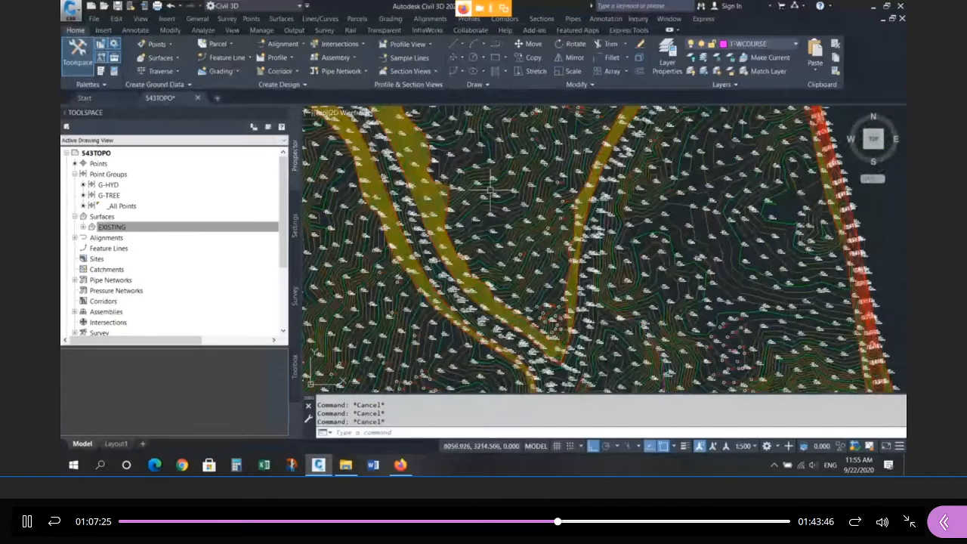
{"action": "scroll", "coordinate": [499, 166], "scroll_direction": "down", "scroll_amount": 4}
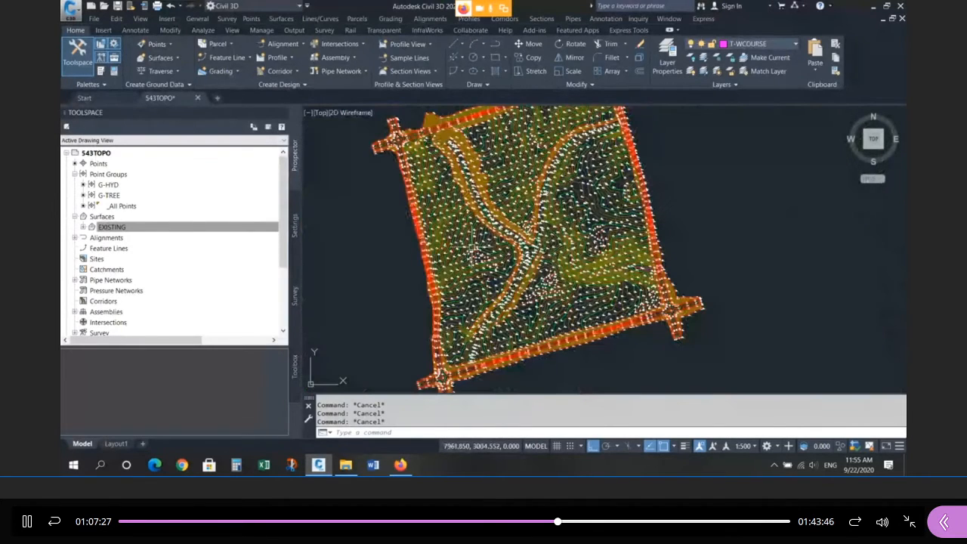
{"action": "scroll", "coordinate": [589, 323], "scroll_direction": "up", "scroll_amount": 4}
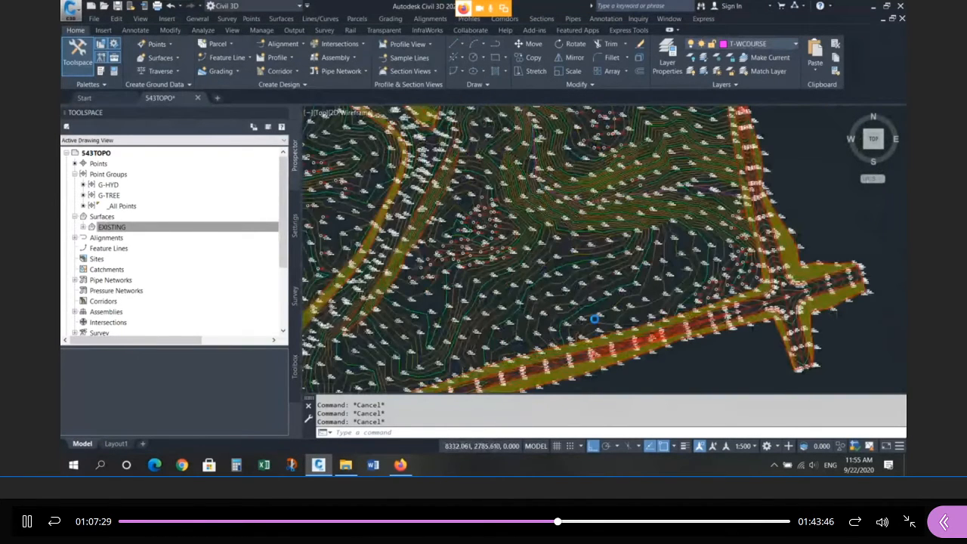
{"action": "scroll", "coordinate": [595, 319], "scroll_direction": "up", "scroll_amount": 3}
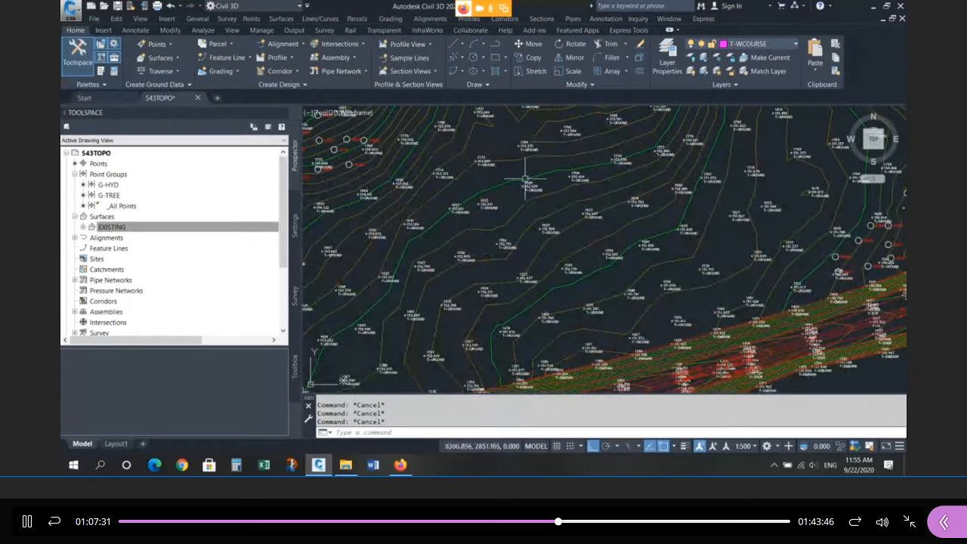
{"action": "scroll", "coordinate": [583, 284], "scroll_direction": "down", "scroll_amount": 2}
{"action": "scroll", "coordinate": [582, 285], "scroll_direction": "down", "scroll_amount": 2}
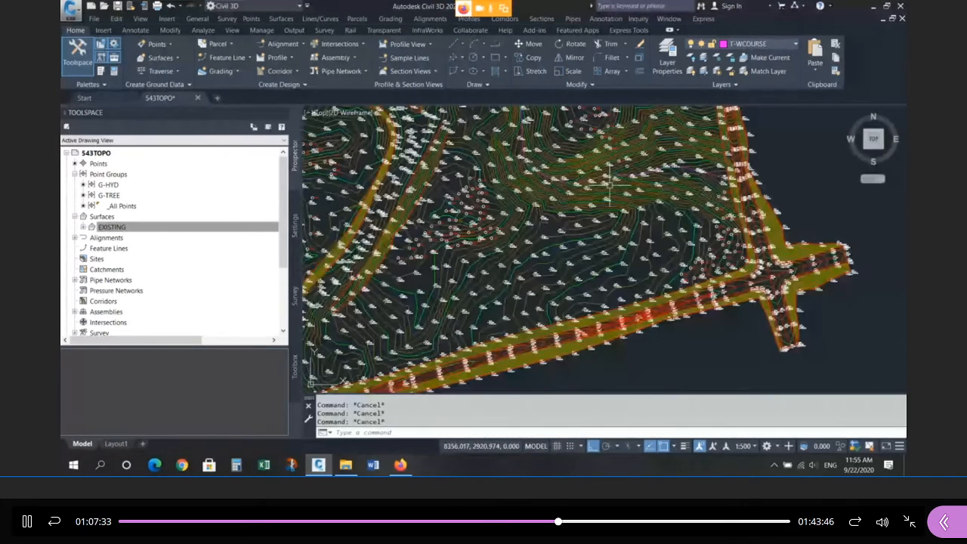
{"action": "scroll", "coordinate": [595, 280], "scroll_direction": "up", "scroll_amount": 4}
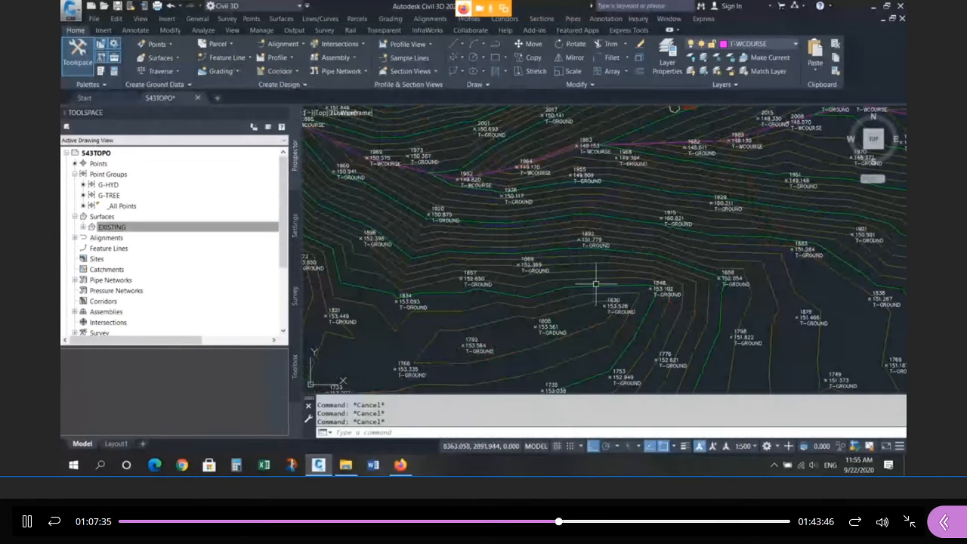
{"action": "mouse_move", "coordinate": [597, 284]}
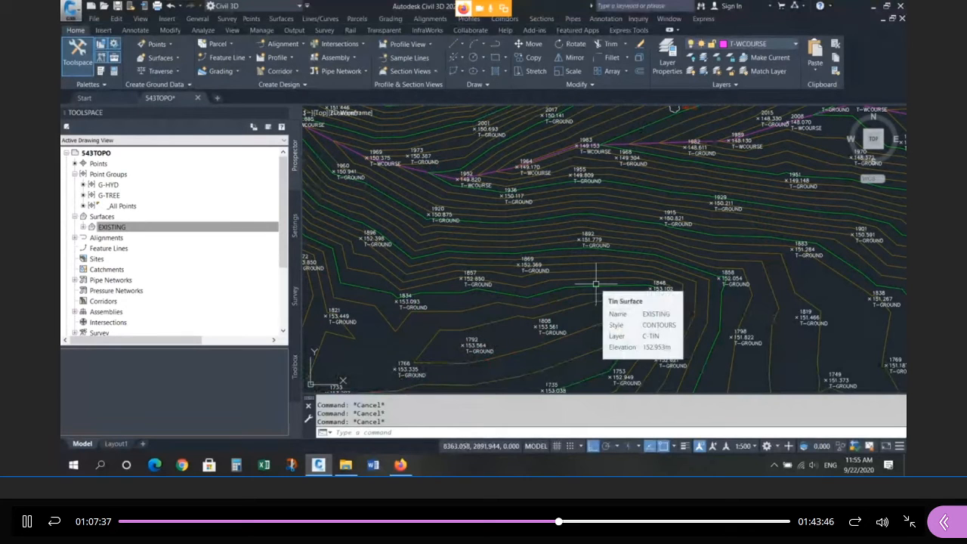
{"action": "scroll", "coordinate": [665, 328], "scroll_direction": "down", "scroll_amount": 3}
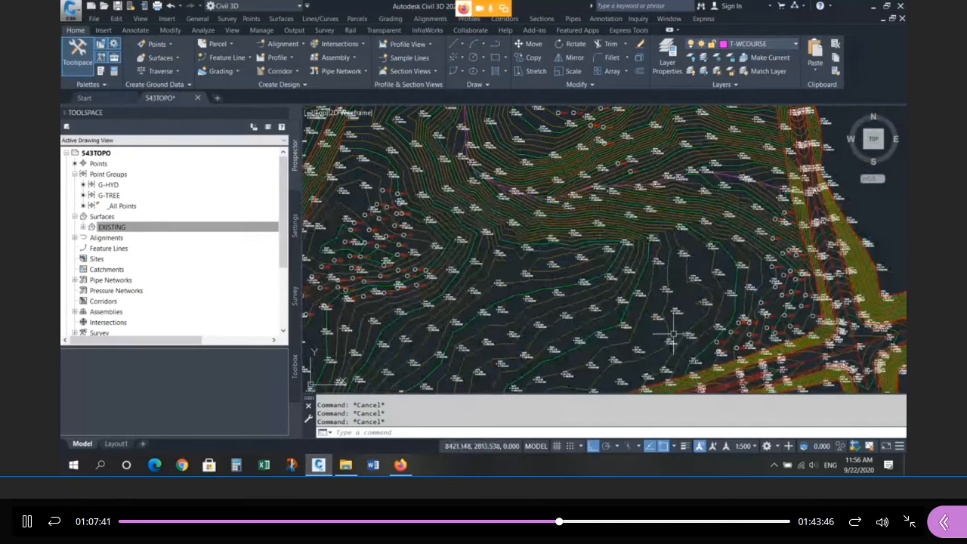
{"action": "scroll", "coordinate": [672, 333], "scroll_direction": "down", "scroll_amount": 3}
{"action": "scroll", "coordinate": [612, 310], "scroll_direction": "down", "scroll_amount": 3}
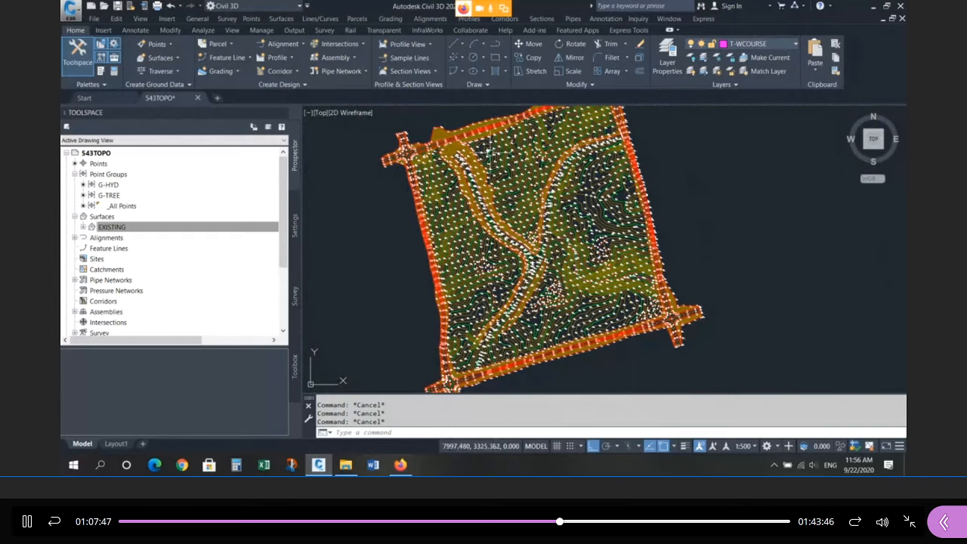
Turn off the point layers from P-CL through P-WCOURSE in the layer properties
{"action": "scroll", "coordinate": [489, 151], "scroll_direction": "up", "scroll_amount": 3}
{"action": "type", "text": "la"}
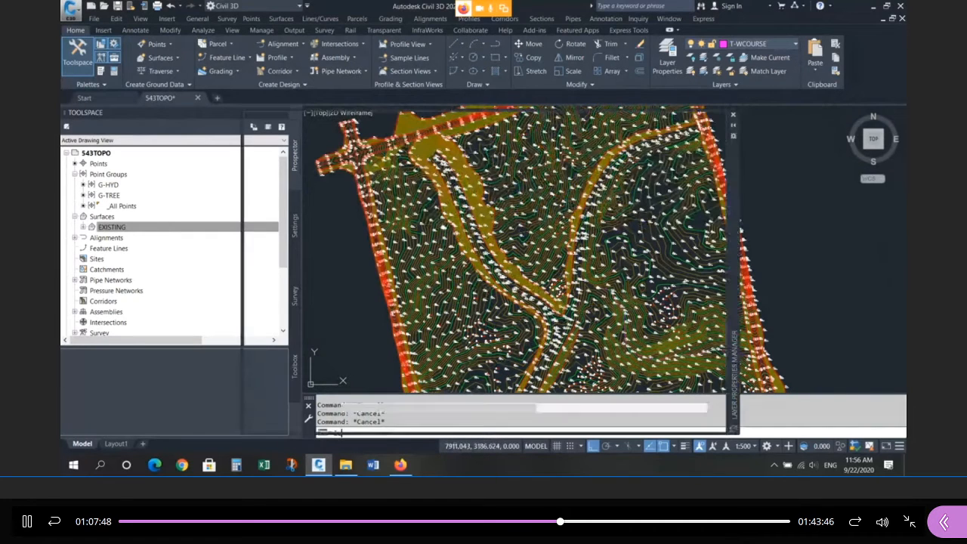
{"action": "key", "text": "Return"}
{"action": "scroll", "coordinate": [497, 316], "scroll_direction": "down", "scroll_amount": 2}
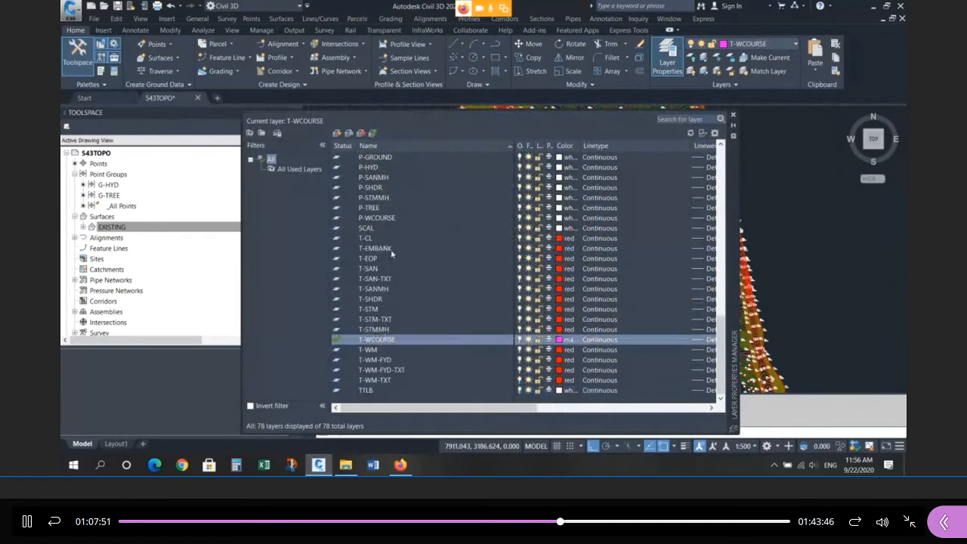
{"action": "scroll", "coordinate": [390, 278], "scroll_direction": "up", "scroll_amount": 3}
{"action": "left_click", "coordinate": [373, 220]}
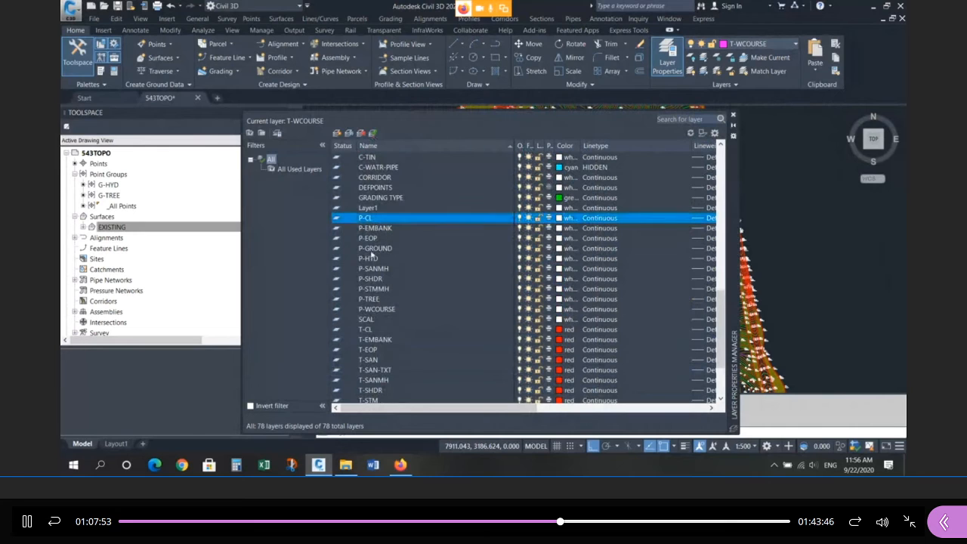
{"action": "left_click", "coordinate": [376, 310], "text": "shift"}
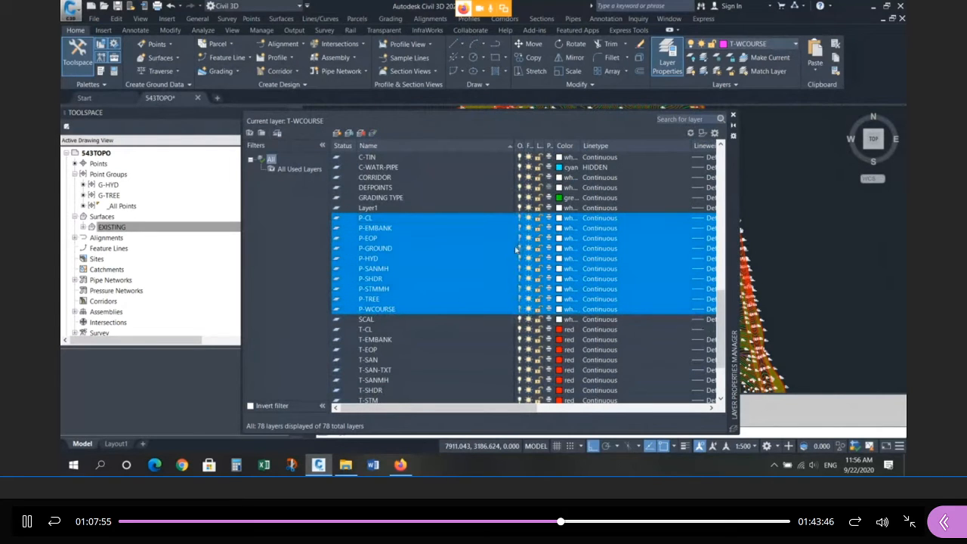
{"action": "left_click", "coordinate": [732, 116]}
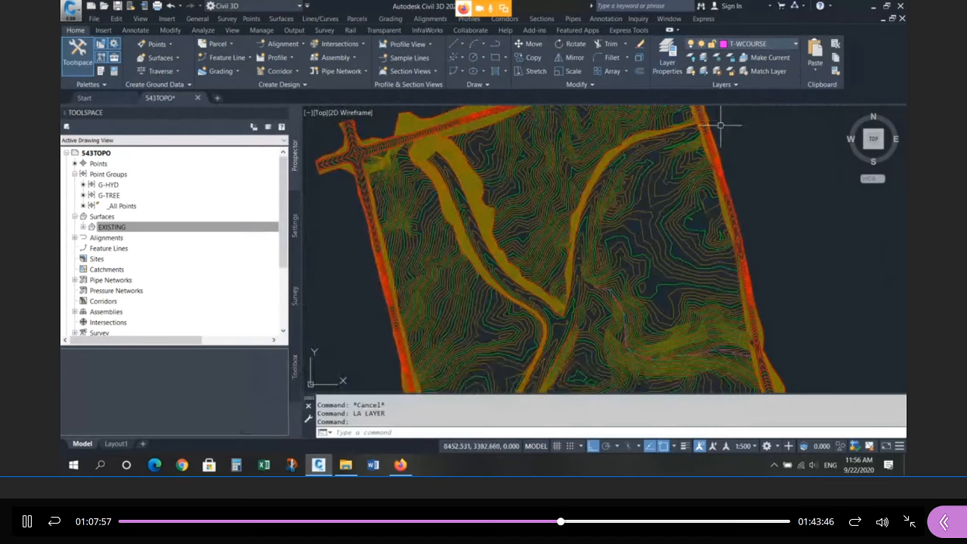
Examine the contour pattern without point labels, including the embankments in the northwest and the overall site
{"action": "scroll", "coordinate": [557, 224], "scroll_direction": "up", "scroll_amount": 3}
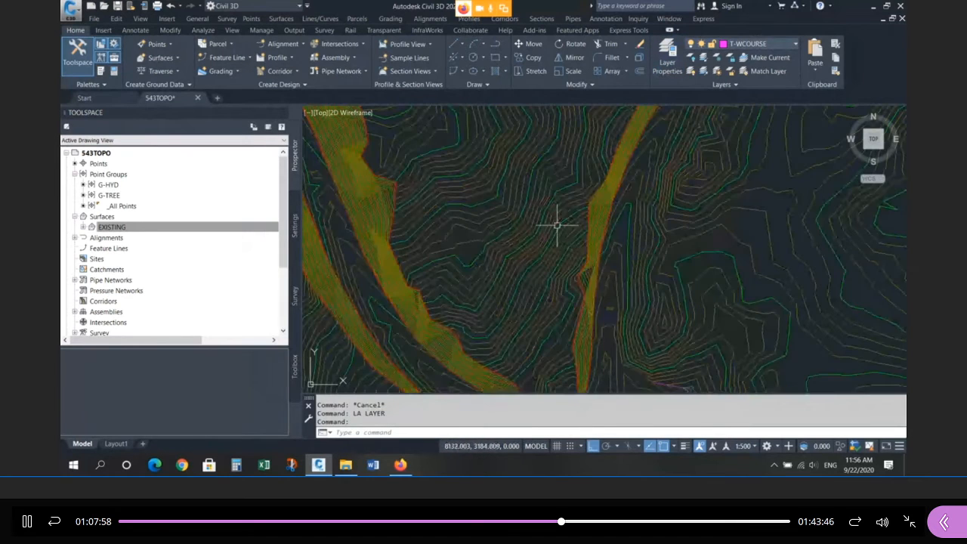
{"action": "mouse_move", "coordinate": [557, 224]}
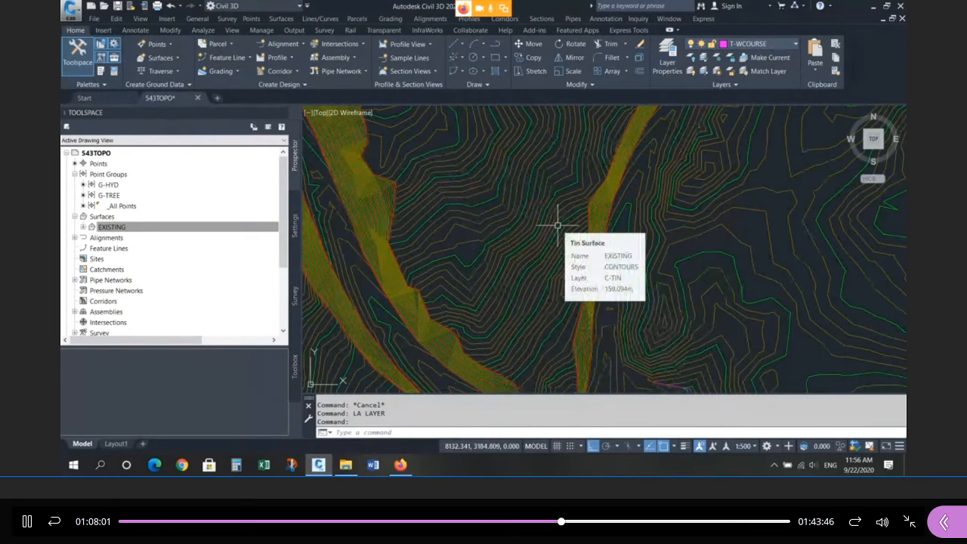
{"action": "scroll", "coordinate": [557, 227], "scroll_direction": "down", "scroll_amount": 2}
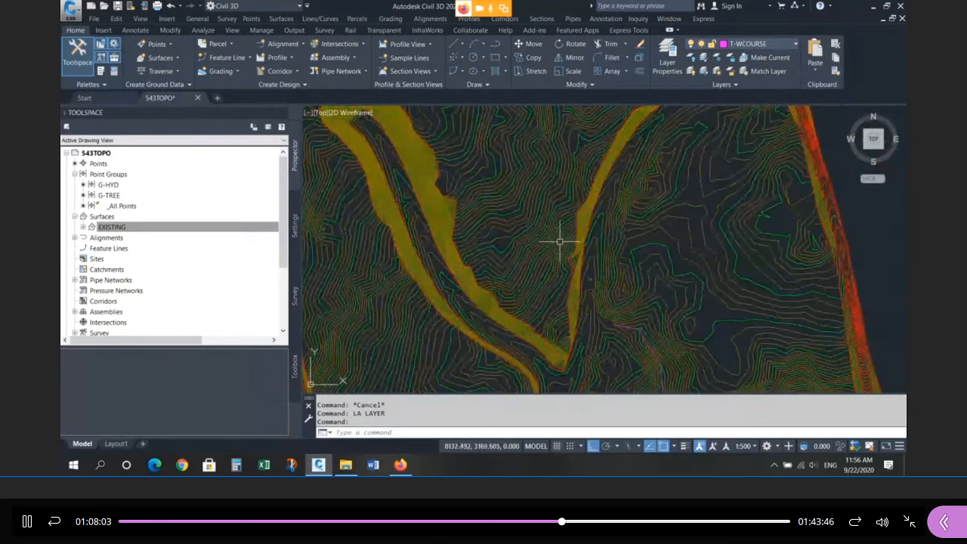
{"action": "scroll", "coordinate": [569, 256], "scroll_direction": "up", "scroll_amount": 2}
{"action": "scroll", "coordinate": [519, 222], "scroll_direction": "up", "scroll_amount": 1}
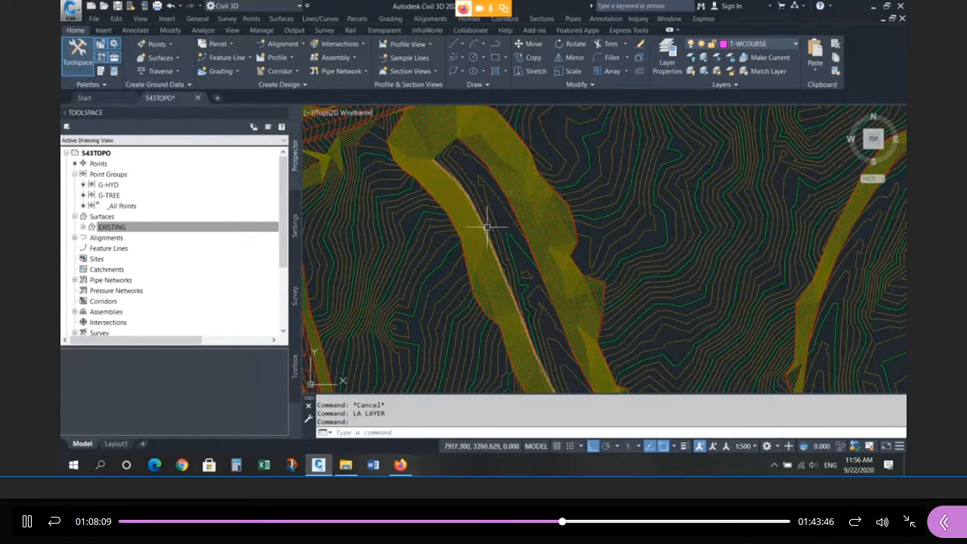
{"action": "scroll", "coordinate": [457, 240], "scroll_direction": "down", "scroll_amount": 1}
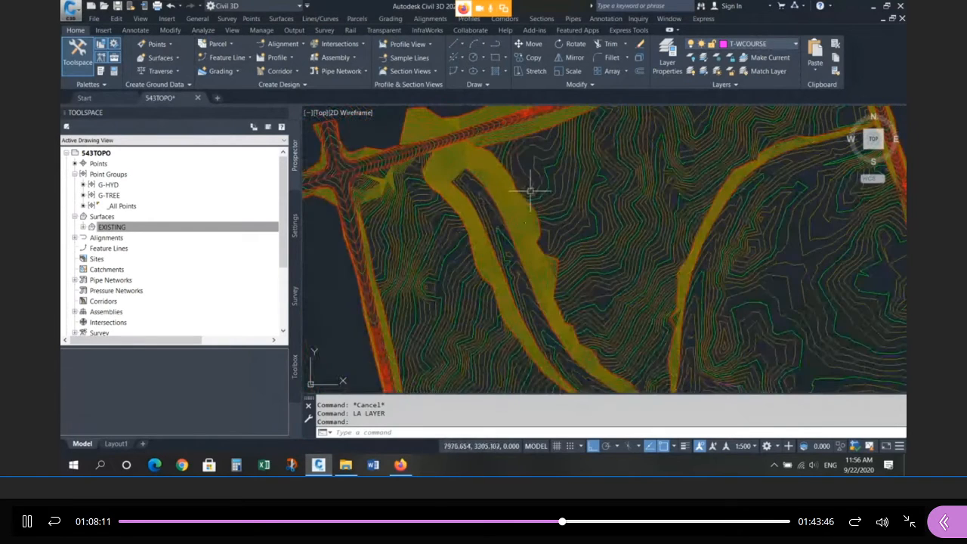
{"action": "scroll", "coordinate": [496, 219], "scroll_direction": "down", "scroll_amount": 2}
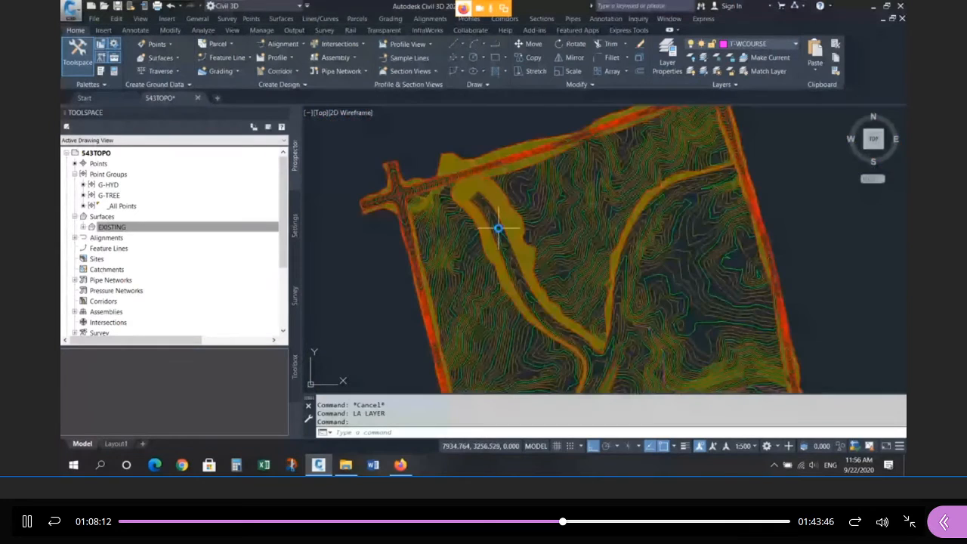
{"action": "scroll", "coordinate": [483, 193], "scroll_direction": "down", "scroll_amount": 2}
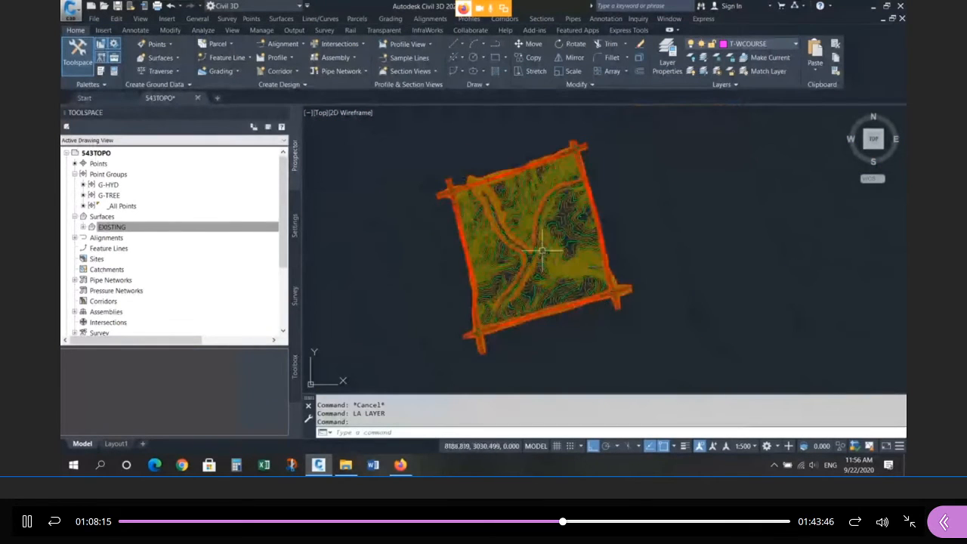
{"action": "scroll", "coordinate": [546, 250], "scroll_direction": "up", "scroll_amount": 2}
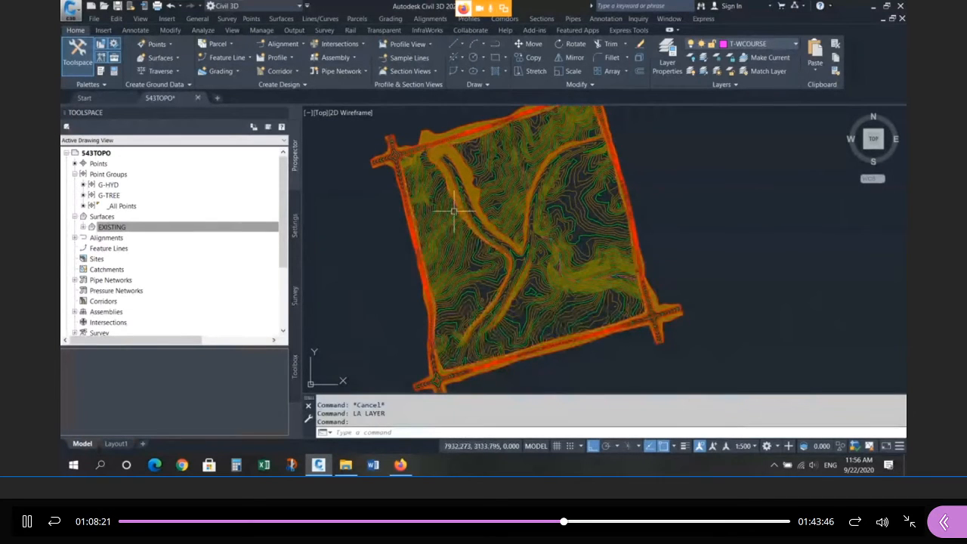
Trace three adjacent contours across the northern road near the northwest intersection with short polylines
{"action": "scroll", "coordinate": [415, 151], "scroll_direction": "up", "scroll_amount": 5}
{"action": "scroll", "coordinate": [449, 166], "scroll_direction": "up", "scroll_amount": 4}
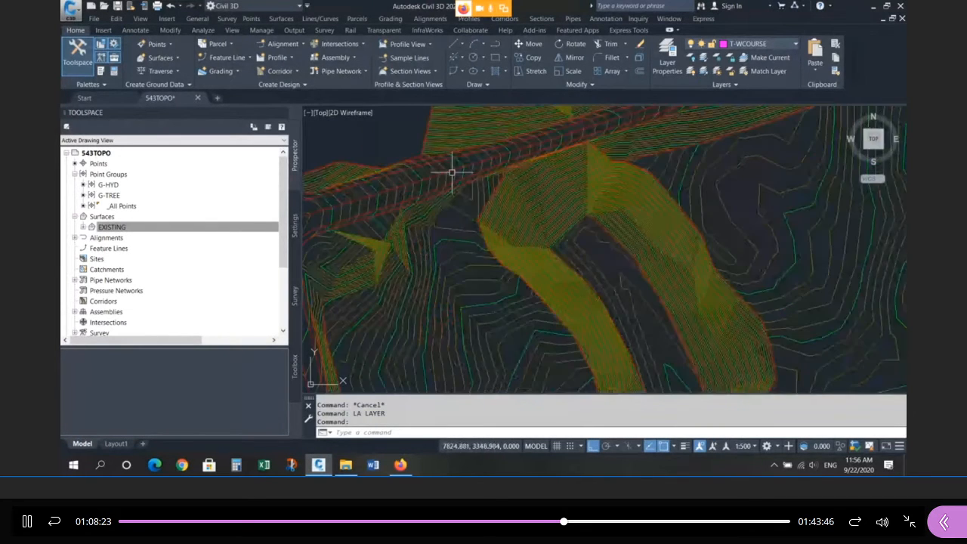
{"action": "type", "text": "pl"}
{"action": "key", "text": "Return"}
{"action": "left_click", "coordinate": [495, 145]}
{"action": "left_click", "coordinate": [513, 190]}
{"action": "key", "text": "Return"}
{"action": "key", "text": "Return"}
{"action": "left_click", "coordinate": [521, 139]}
{"action": "left_click", "coordinate": [539, 159]}
{"action": "left_click", "coordinate": [536, 184]}
{"action": "key", "text": "Return"}
{"action": "key", "text": "Return"}
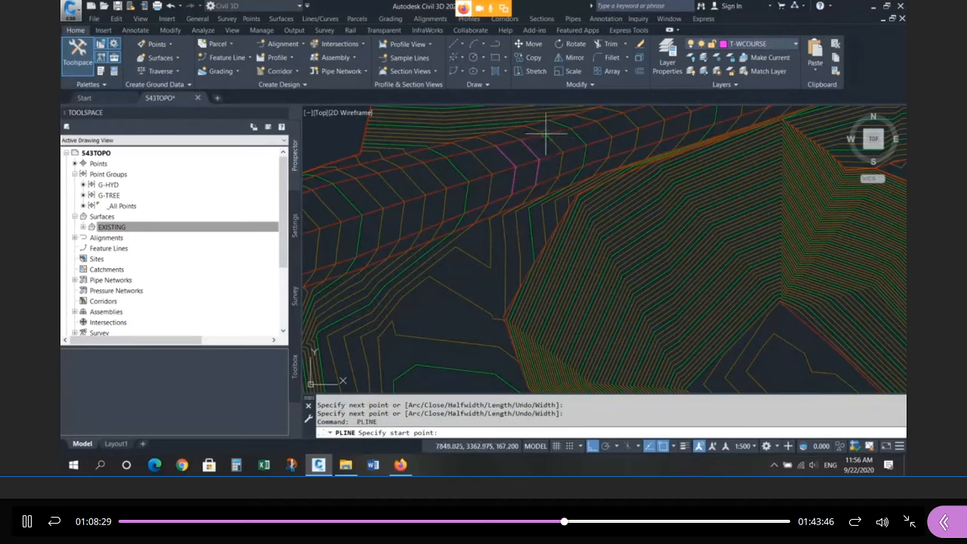
{"action": "left_click", "coordinate": [553, 141]}
{"action": "left_click", "coordinate": [557, 160]}
{"action": "key", "text": "Return"}
Erase the three short polylines traced over the road contours
{"action": "type", "text": "e"}
{"action": "key", "text": "Return"}
{"action": "left_click", "coordinate": [538, 148]}
{"action": "left_click", "coordinate": [534, 152]}
{"action": "left_click", "coordinate": [559, 147]}
{"action": "key", "text": "Return"}
Sketch a crowned road cross-section as a polyline in the empty area east of the surface, with Ortho off
{"action": "scroll", "coordinate": [478, 155], "scroll_direction": "down", "scroll_amount": 5}
{"action": "scroll", "coordinate": [449, 164], "scroll_direction": "down", "scroll_amount": 8}
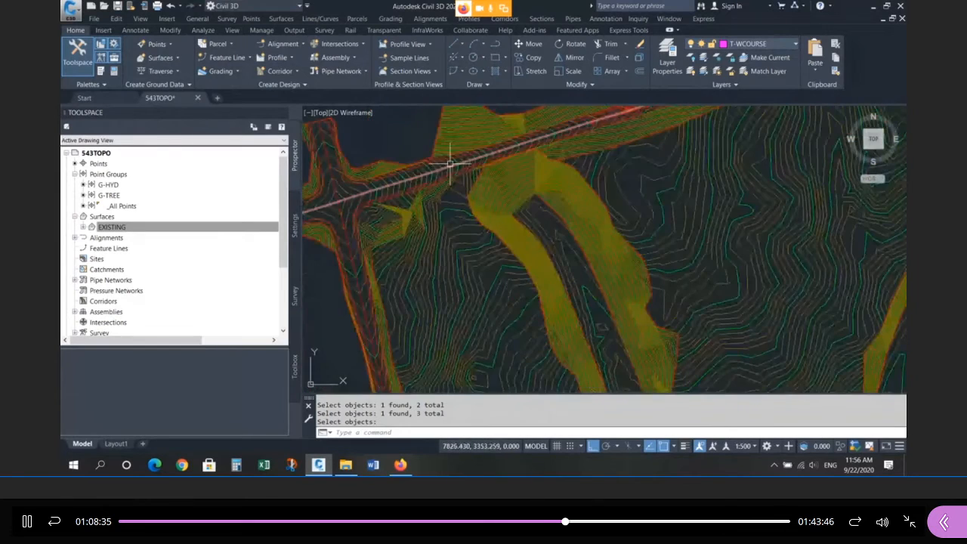
{"action": "type", "text": "pl"}
{"action": "key", "text": "Return"}
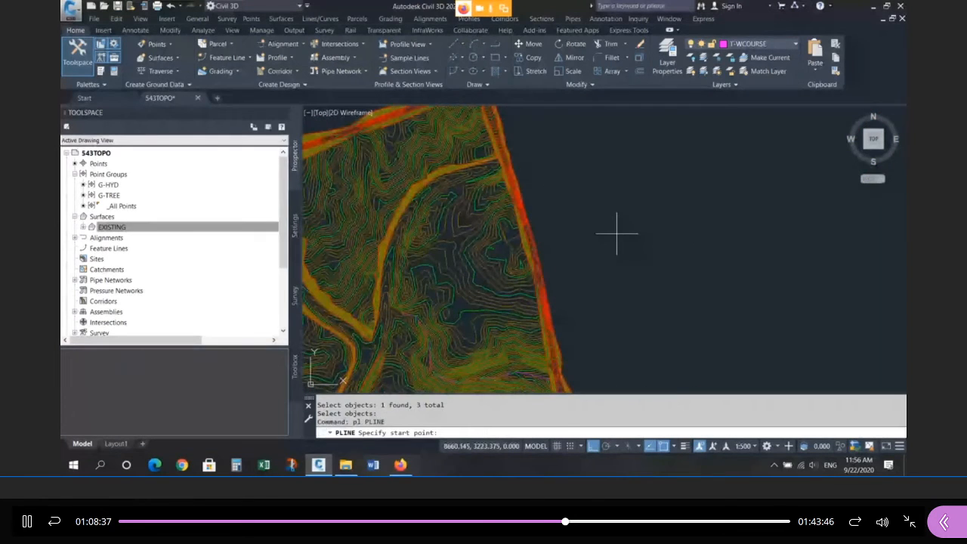
{"action": "scroll", "coordinate": [617, 234], "scroll_direction": "up", "scroll_amount": 2}
{"action": "left_click", "coordinate": [622, 217]}
{"action": "left_click", "coordinate": [593, 447]}
{"action": "left_click", "coordinate": [669, 205]}
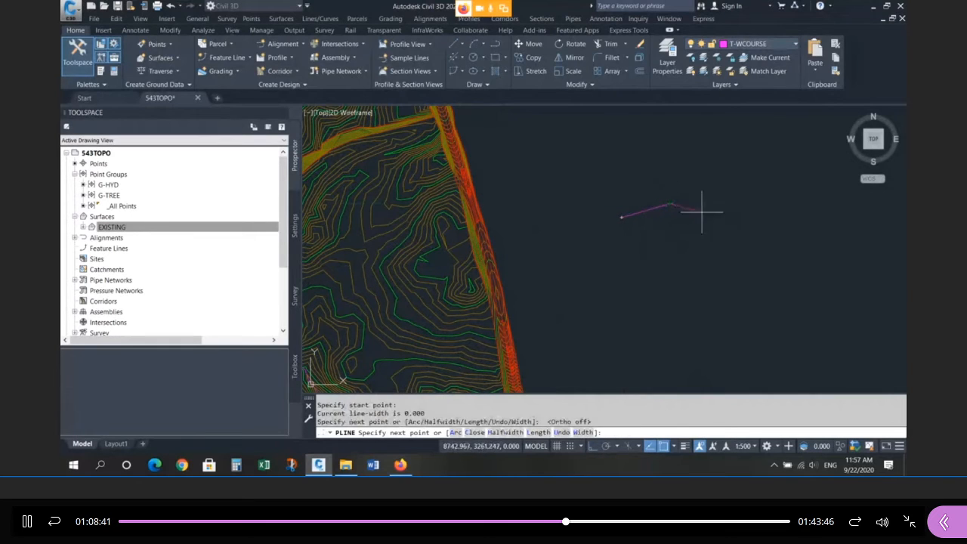
{"action": "left_click", "coordinate": [716, 224]}
{"action": "key", "text": "Return"}
Add a short downward-sloping polyline segment to the western end of the road cross-section sketch
{"action": "key", "text": "Return"}
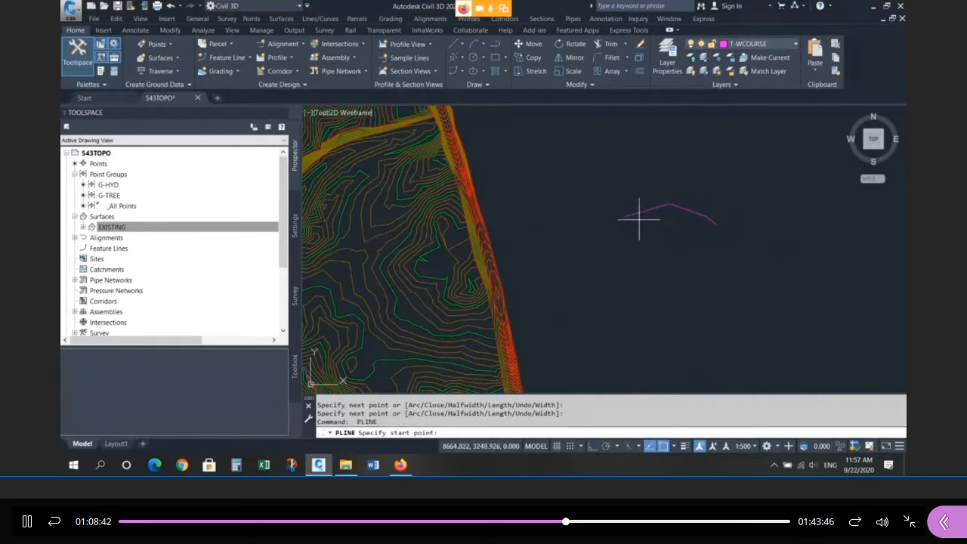
{"action": "left_click", "coordinate": [621, 217]}
{"action": "left_click", "coordinate": [611, 225]}
{"action": "key", "text": "Escape"}
{"action": "key", "text": "Escape"}
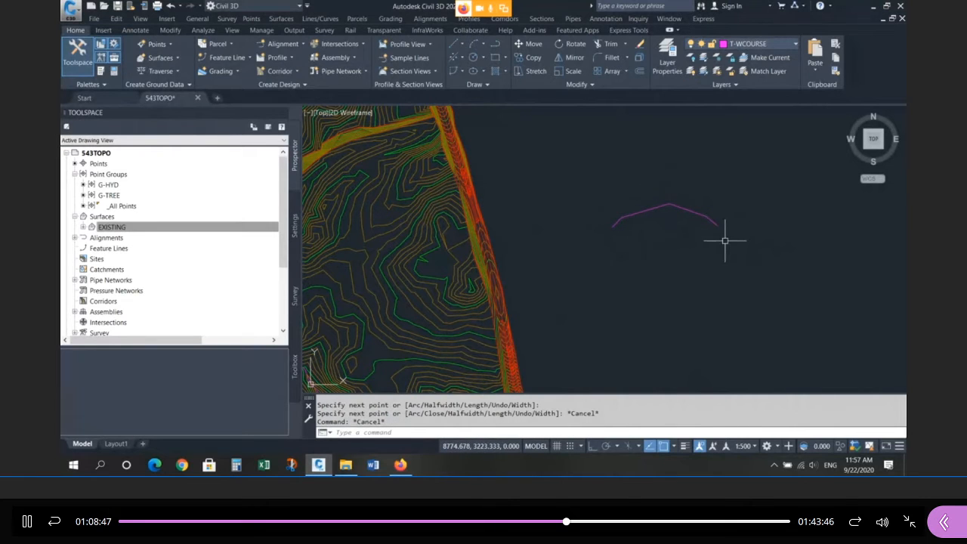
{"action": "scroll", "coordinate": [631, 182], "scroll_direction": "down", "scroll_amount": 5}
{"action": "key", "text": "Escape"}
{"action": "key", "text": "Escape"}
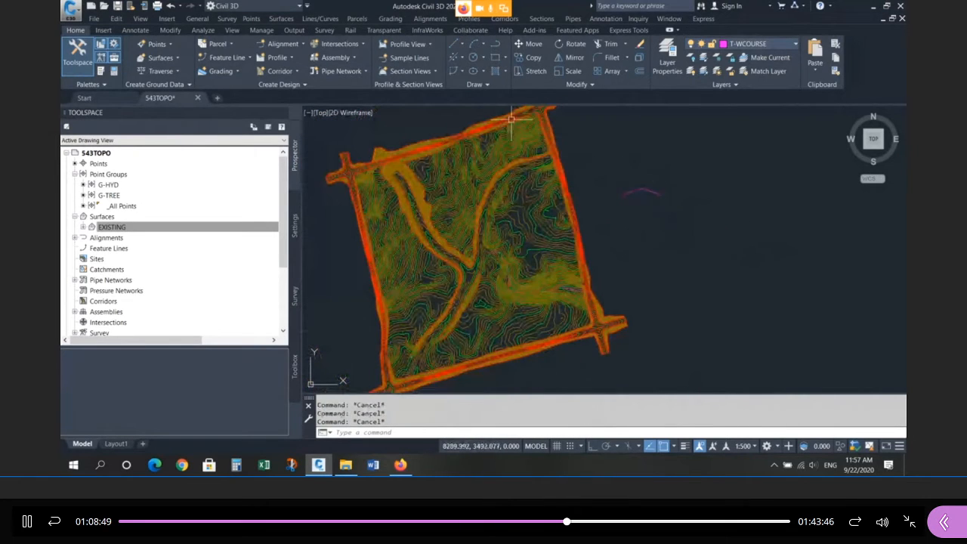
Draw three roughly parallel horizontal lines, one below another, in the empty area beneath the crowned road cross-section sketch
{"action": "scroll", "coordinate": [621, 175], "scroll_direction": "up", "scroll_amount": 3}
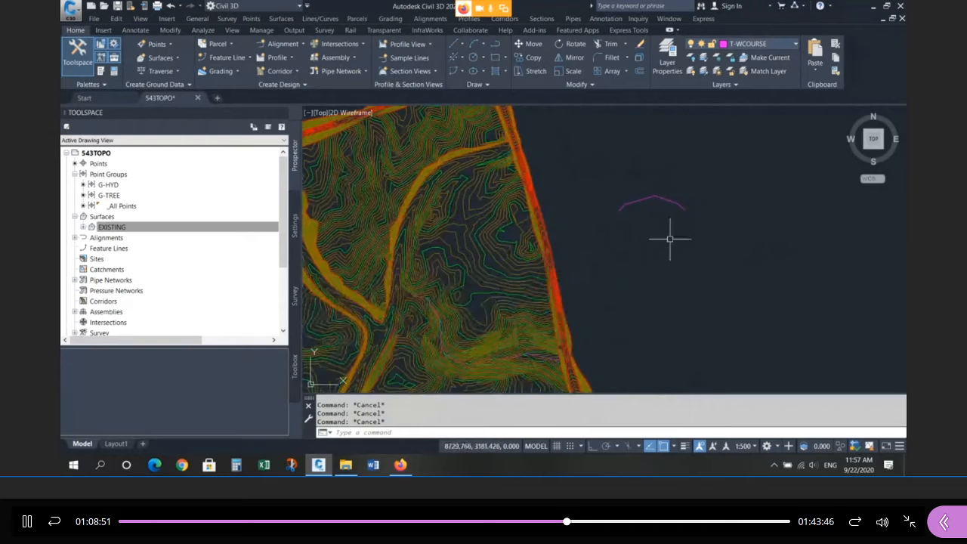
{"action": "scroll", "coordinate": [675, 244], "scroll_direction": "up", "scroll_amount": 2}
{"action": "middle_click_drag", "start_coordinate": [622, 161], "coordinate": [643, 184]}
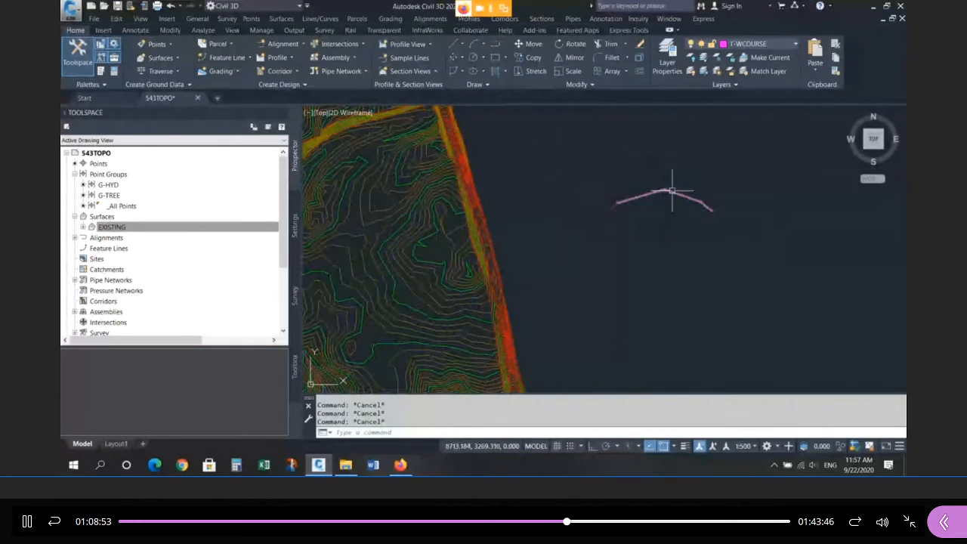
{"action": "type", "text": "l"}
{"action": "key", "text": "Return"}
{"action": "left_click", "coordinate": [610, 272]}
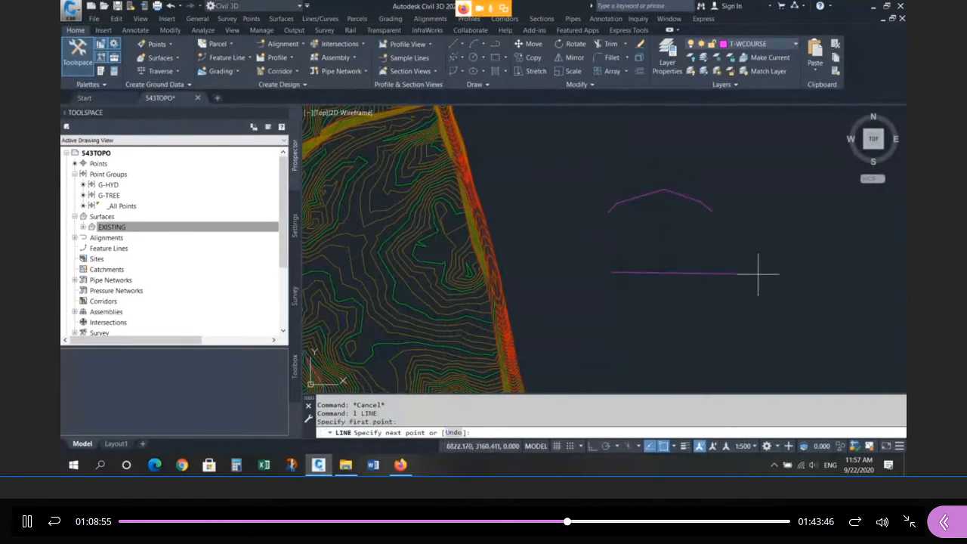
{"action": "left_click", "coordinate": [775, 272]}
{"action": "key", "text": "Return"}
{"action": "key", "text": "Return"}
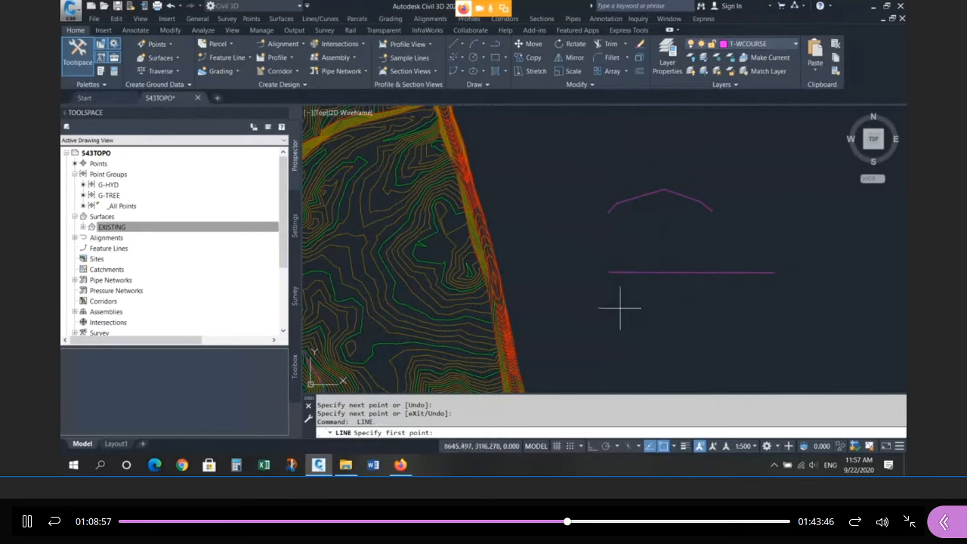
{"action": "left_click", "coordinate": [612, 306]}
{"action": "left_click", "coordinate": [771, 307]}
{"action": "key", "text": "Return"}
{"action": "key", "text": "Return"}
{"action": "left_click", "coordinate": [614, 337]}
{"action": "left_click", "coordinate": [786, 337]}
{"action": "key", "text": "Return"}
{"action": "left_click", "coordinate": [724, 279]}
{"action": "left_click", "coordinate": [702, 256]}
{"action": "key", "text": "Escape"}
{"action": "key", "text": "Escape"}
{"action": "left_click", "coordinate": [730, 319]}
{"action": "left_click", "coordinate": [715, 297]}
{"action": "left_click", "coordinate": [720, 286]}
{"action": "left_click", "coordinate": [702, 265]}
{"action": "left_click", "coordinate": [721, 326]}
{"action": "left_click", "coordinate": [709, 350]}
{"action": "key", "text": "Escape"}
{"action": "key", "text": "Escape"}
Erase the crowned road cross-section sketch above the three horizontal lines
{"action": "type", "text": "e"}
{"action": "key", "text": "Return"}
{"action": "left_click", "coordinate": [738, 247]}
{"action": "left_click", "coordinate": [657, 198]}
{"action": "key", "text": "Return"}
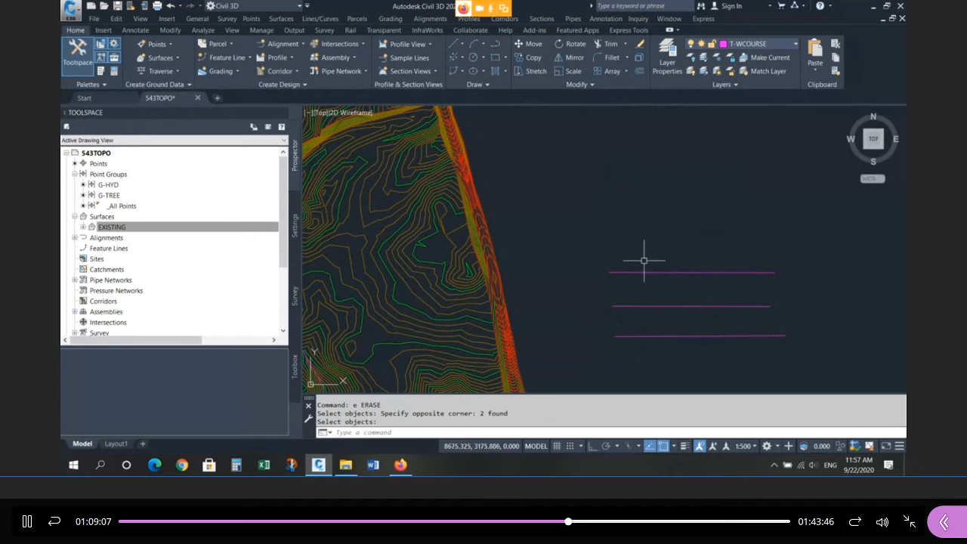
Draw a roughly vertical line crossing all three horizontal lines near their western ends
{"action": "scroll", "coordinate": [636, 213], "scroll_direction": "down", "scroll_amount": 3}
{"action": "scroll", "coordinate": [637, 213], "scroll_direction": "up", "scroll_amount": 3}
{"action": "type", "text": "l"}
{"action": "key", "text": "Return"}
{"action": "left_click", "coordinate": [644, 179]}
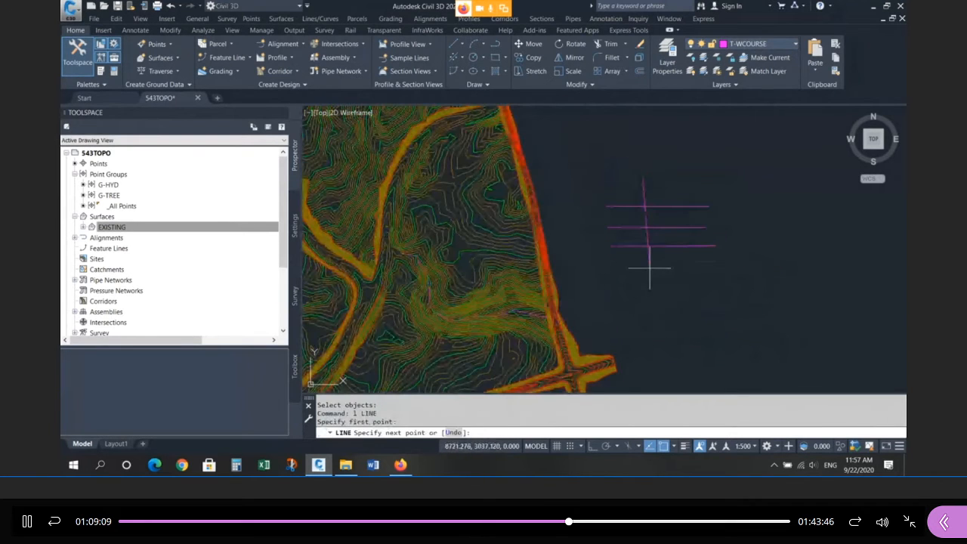
{"action": "left_click", "coordinate": [645, 279]}
{"action": "key", "text": "Return"}
{"action": "scroll", "coordinate": [653, 219], "scroll_direction": "up", "scroll_amount": 4}
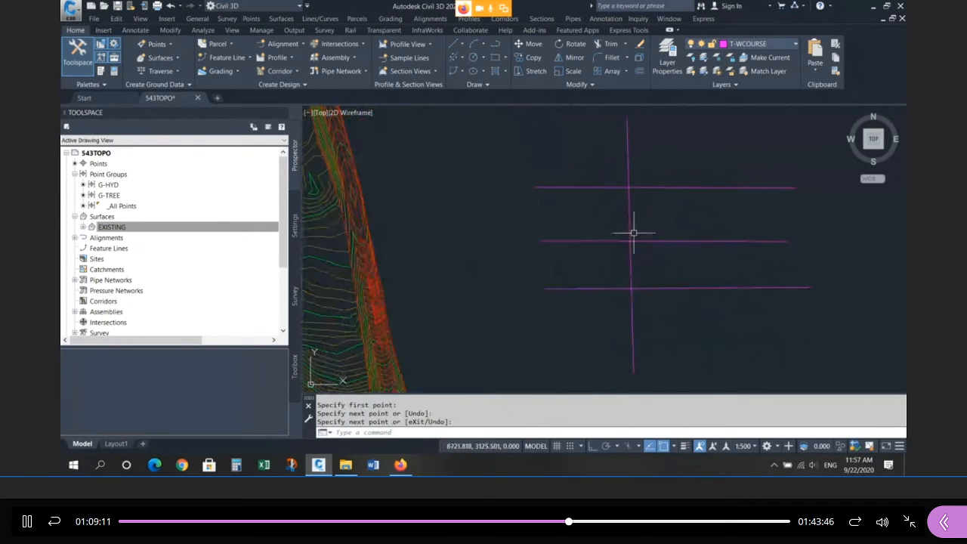
{"action": "left_click", "coordinate": [622, 235]}
{"action": "key", "text": "Escape"}
{"action": "left_click", "coordinate": [617, 176]}
{"action": "key", "text": "Escape"}
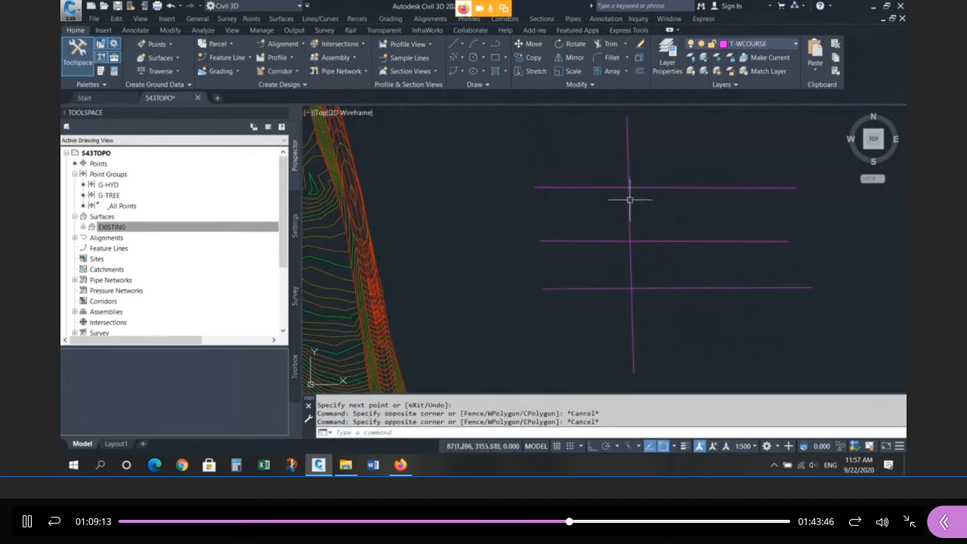
{"action": "key", "text": "Escape"}
{"action": "key", "text": "Escape"}
{"action": "key", "text": "Escape"}
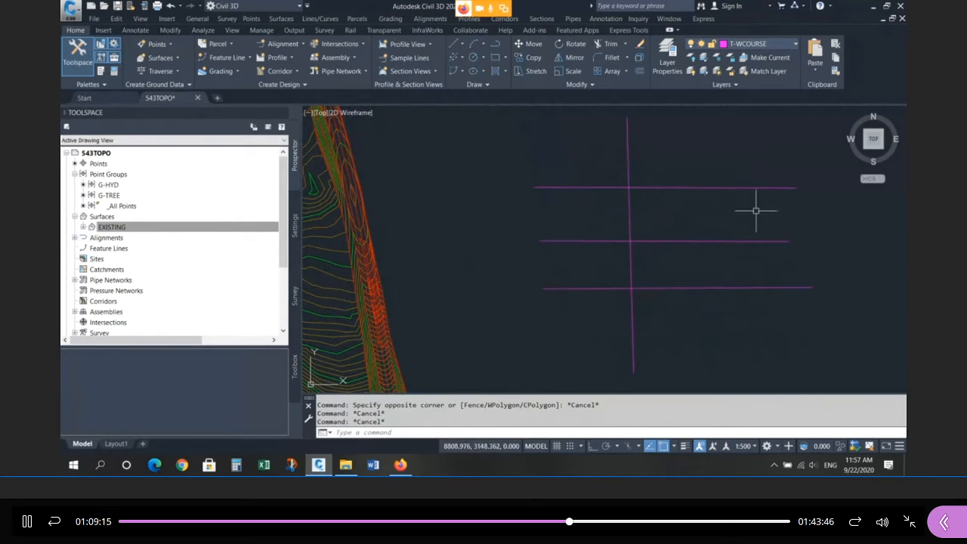
Draw an eastward-pointing arrow from line segments just beyond the eastern end of the middle horizontal line
{"action": "type", "text": "l"}
{"action": "key", "text": "Return"}
{"action": "left_click", "coordinate": [793, 245]}
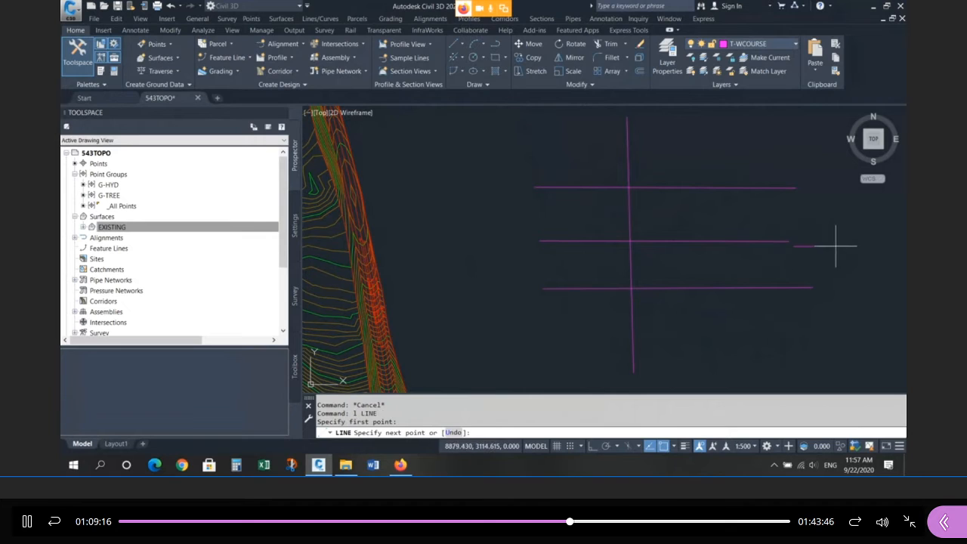
{"action": "left_click", "coordinate": [845, 243]}
{"action": "left_click", "coordinate": [846, 244]}
{"action": "left_click", "coordinate": [826, 258]}
{"action": "key", "text": "Return"}
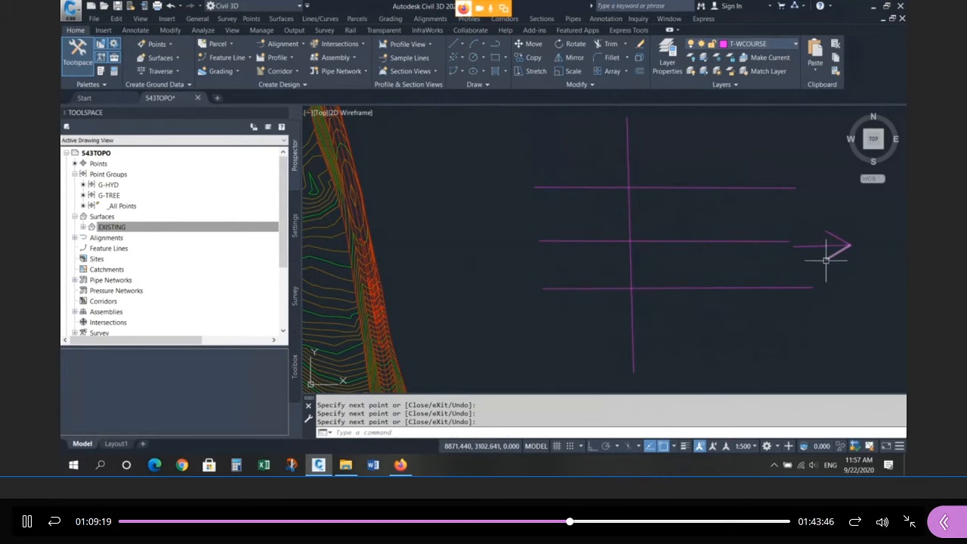
Draw a second vertical line across the three horizontal lines near their eastern ends
{"action": "type", "text": "l"}
{"action": "key", "text": "Return"}
{"action": "left_click", "coordinate": [737, 147]}
{"action": "left_click", "coordinate": [738, 319]}
{"action": "left_click", "coordinate": [733, 236]}
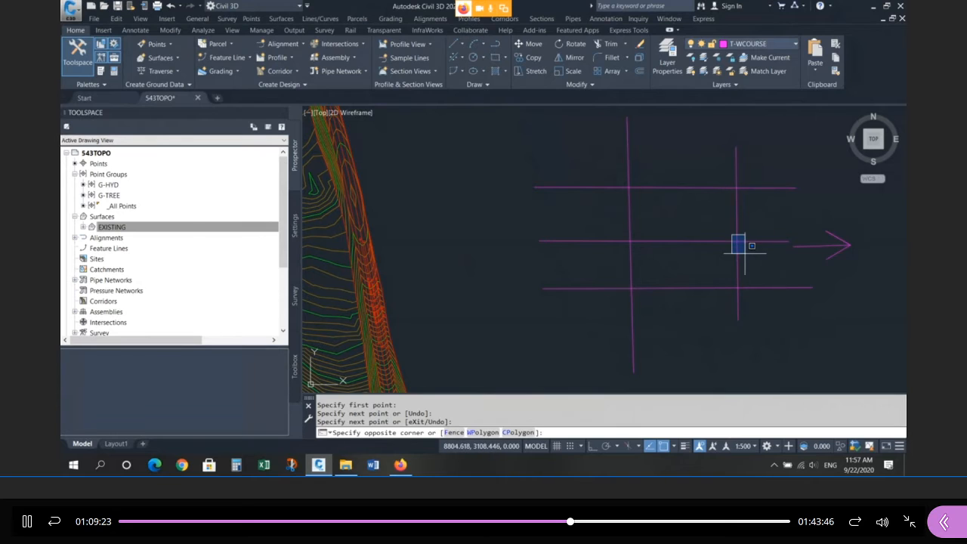
{"action": "left_click", "coordinate": [745, 253]}
{"action": "left_click", "coordinate": [617, 234]}
{"action": "left_click", "coordinate": [638, 250]}
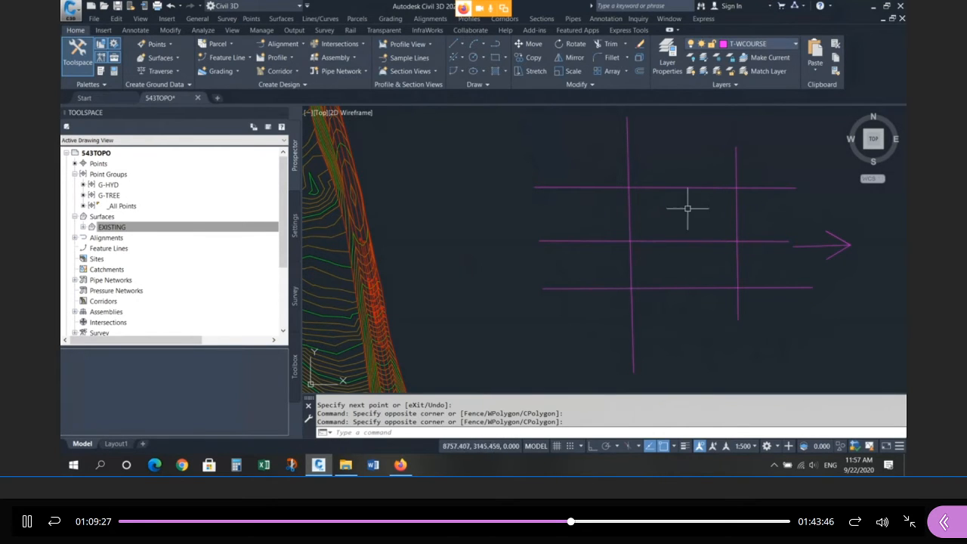
{"action": "left_click", "coordinate": [621, 234]}
{"action": "left_click", "coordinate": [639, 249]}
{"action": "left_click", "coordinate": [738, 241]}
{"action": "left_click", "coordinate": [749, 252]}
{"action": "left_click", "coordinate": [610, 182]}
{"action": "left_click", "coordinate": [650, 203]}
{"action": "left_click", "coordinate": [722, 176]}
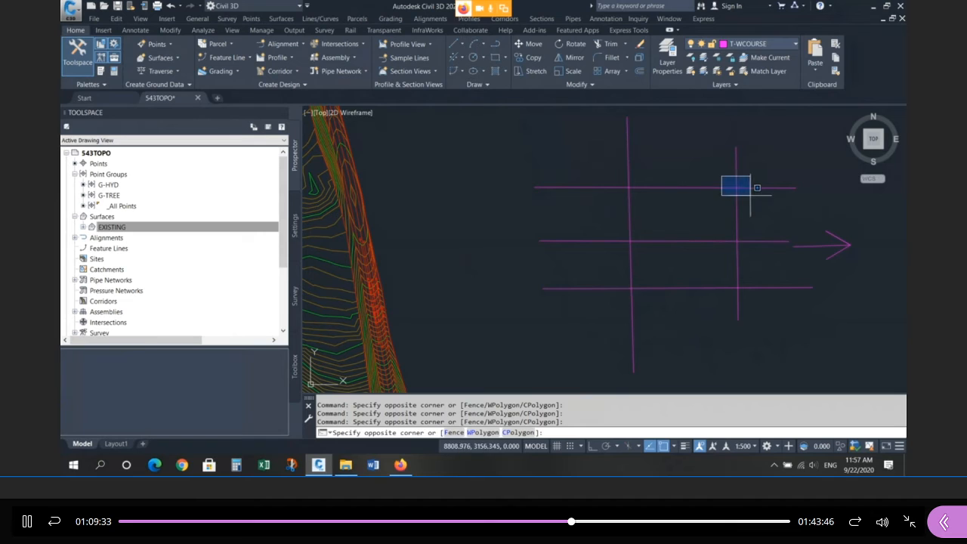
{"action": "left_click", "coordinate": [749, 196]}
{"action": "type", "text": "pl"}
{"action": "key", "text": "Return"}
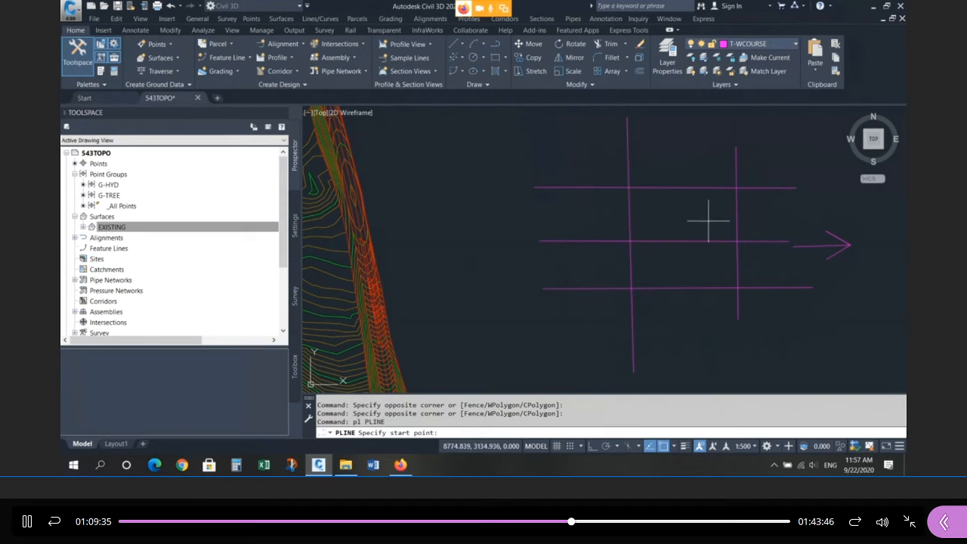
{"action": "key", "text": "Escape"}
{"action": "key", "text": "Escape"}
{"action": "key", "text": "Escape"}
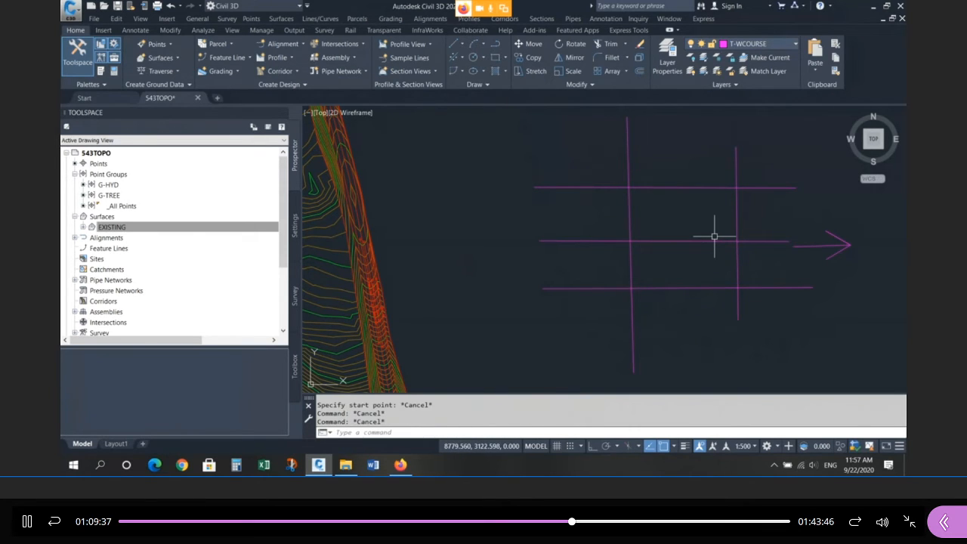
Turn off the Endpoint object snap in the drafting settings
{"action": "type", "text": "os"}
{"action": "key", "text": "Return"}
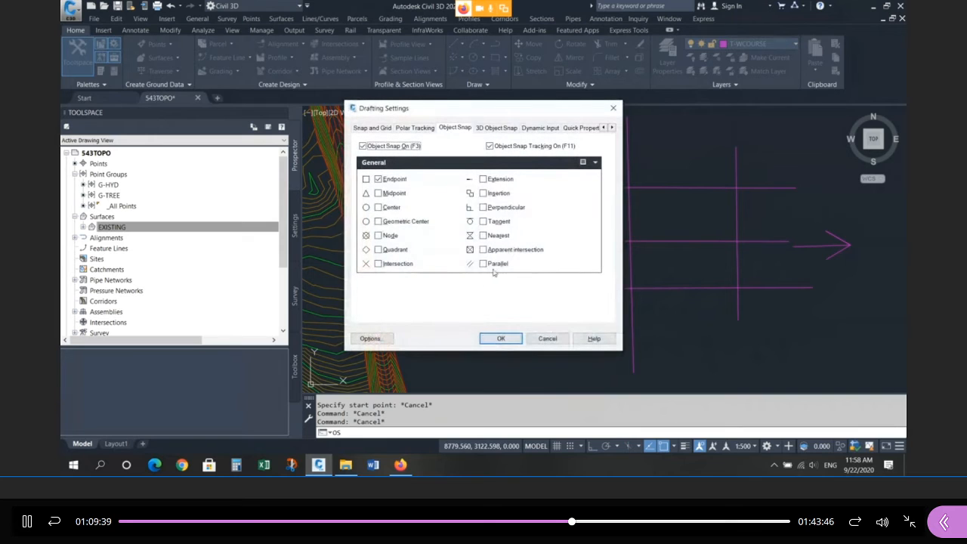
{"action": "left_click", "coordinate": [384, 180]}
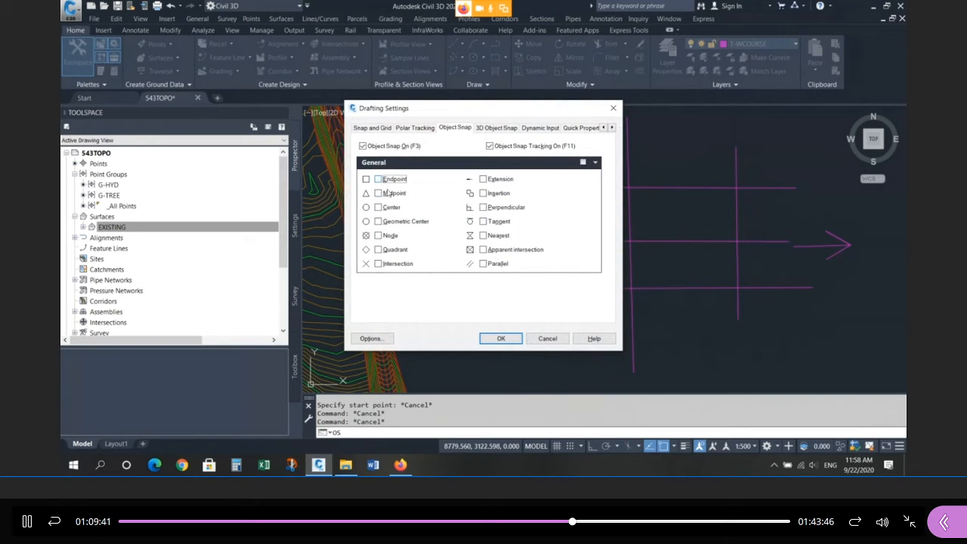
{"action": "left_click", "coordinate": [509, 341]}
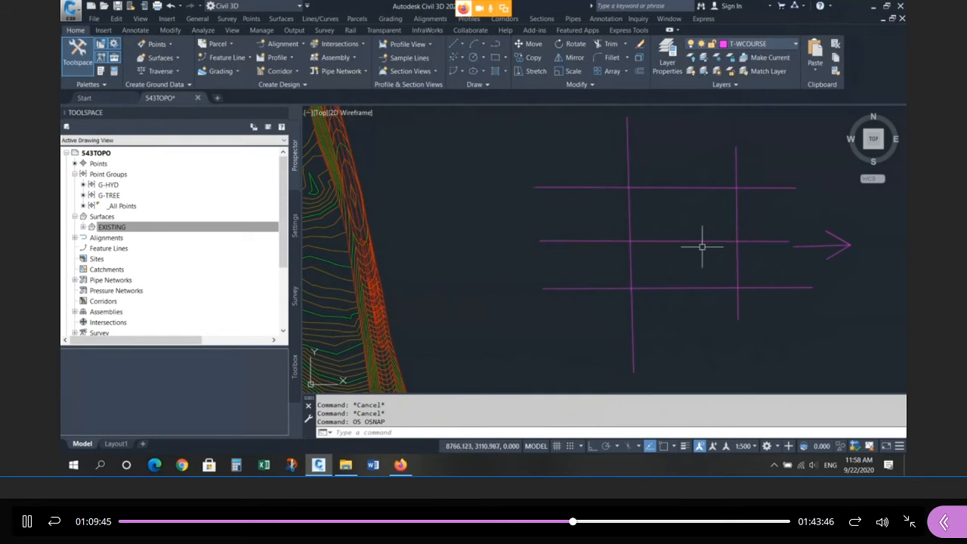
Mark the two crossings of the middle horizontal line and the vertical lines with short diagonal ticks
{"action": "type", "text": "l"}
{"action": "key", "text": "Return"}
{"action": "left_click", "coordinate": [731, 241]}
{"action": "left_click", "coordinate": [743, 247]}
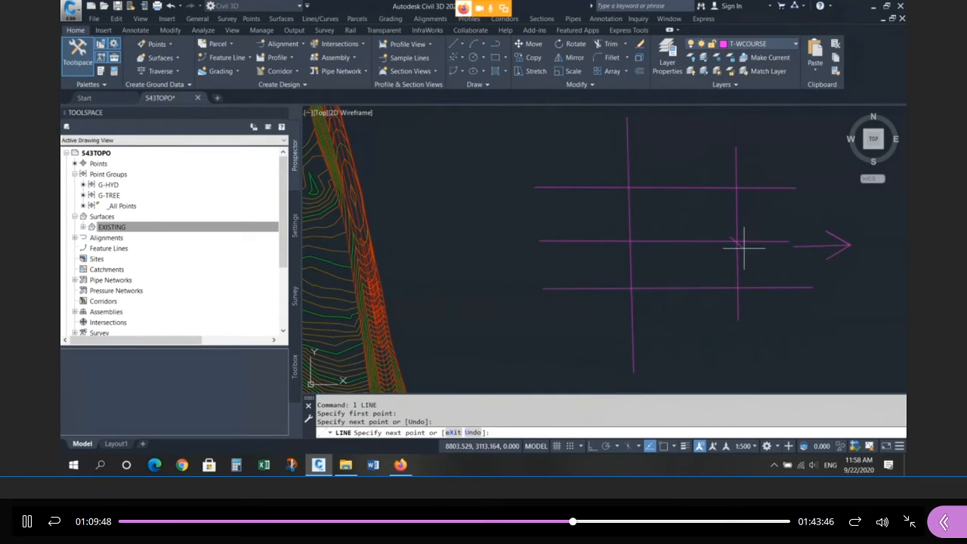
{"action": "left_click", "coordinate": [624, 235]}
{"action": "left_click", "coordinate": [636, 247]}
{"action": "key", "text": "Return"}
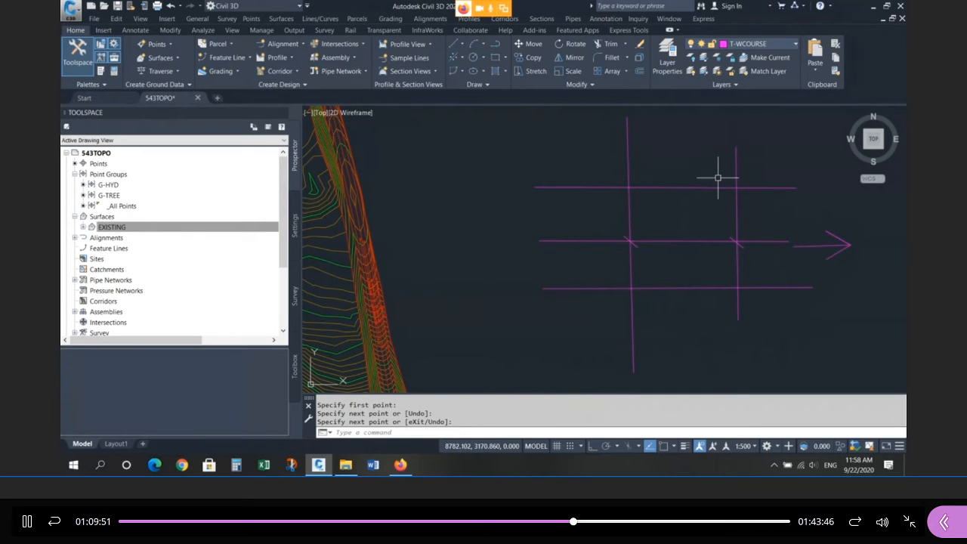
Mark the two crossings of the upper horizontal line and the vertical lines with short diagonal ticks
{"action": "left_click", "coordinate": [725, 183]}
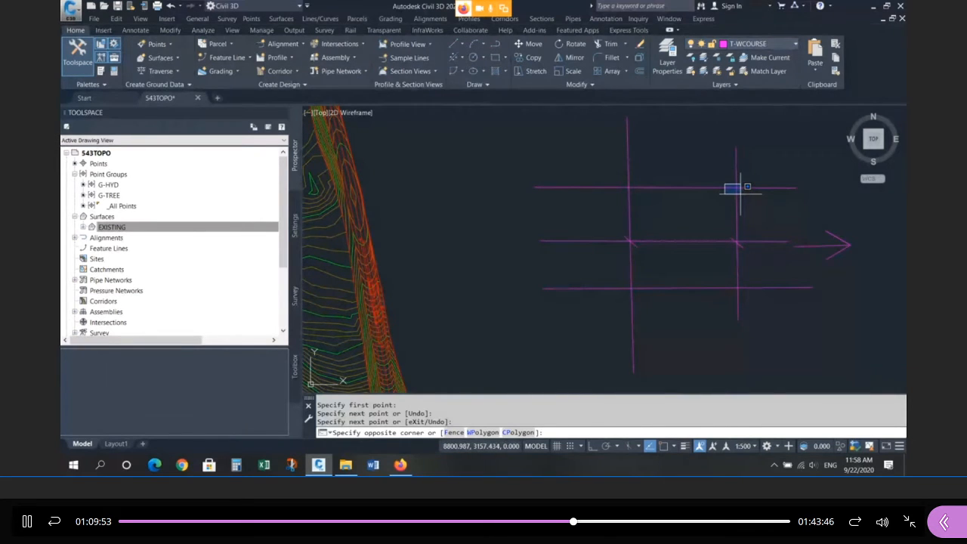
{"action": "left_click", "coordinate": [740, 194]}
{"action": "key", "text": "Return"}
{"action": "left_click", "coordinate": [733, 183]}
{"action": "left_click", "coordinate": [743, 194]}
{"action": "key", "text": "Return"}
{"action": "key", "text": "Return"}
{"action": "left_click", "coordinate": [622, 183]}
{"action": "left_click", "coordinate": [639, 193]}
{"action": "key", "text": "Return"}
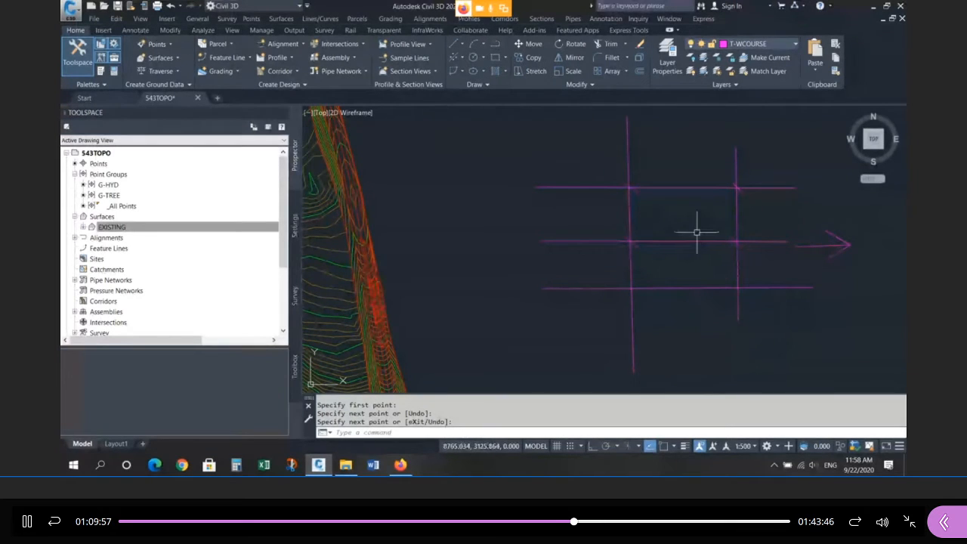
Draw short ticks slanting the opposite way on the upper and lower horizontal lines, midway between the two vertical lines
{"action": "type", "text": "l"}
{"action": "key", "text": "Return"}
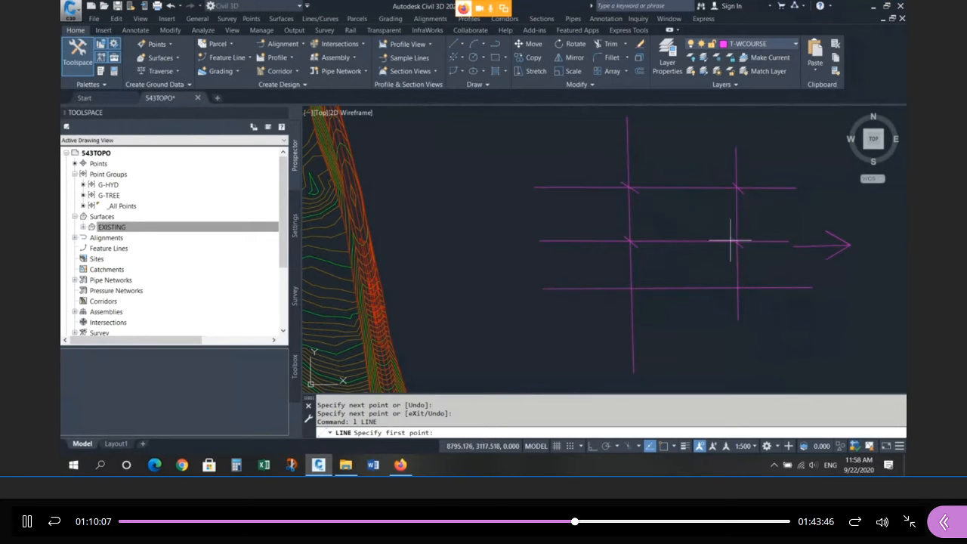
{"action": "left_click", "coordinate": [687, 184]}
{"action": "left_click", "coordinate": [679, 192]}
{"action": "key", "text": "Return"}
{"action": "key", "text": "Return"}
{"action": "left_click", "coordinate": [690, 286]}
{"action": "left_click", "coordinate": [680, 293]}
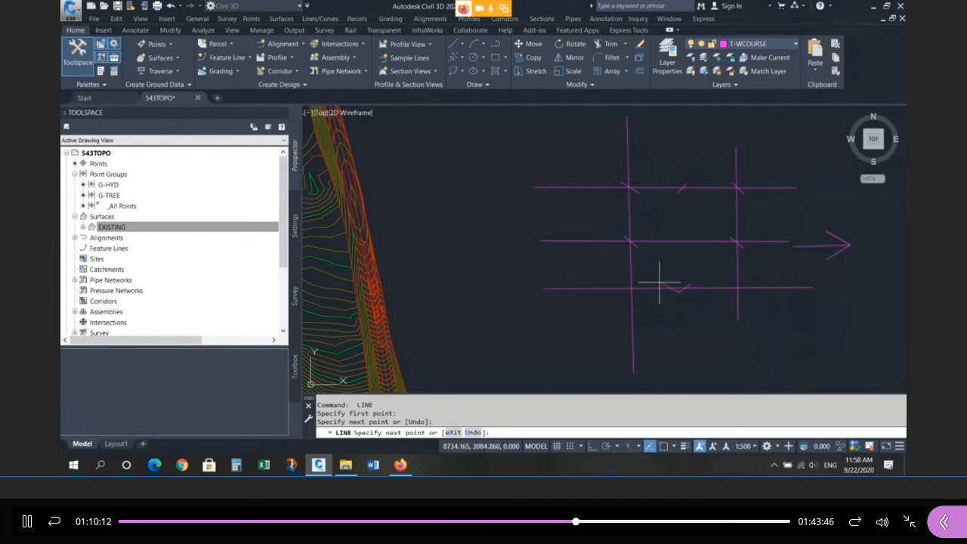
{"action": "type", "text": "pl"}
{"action": "key", "text": "Return"}
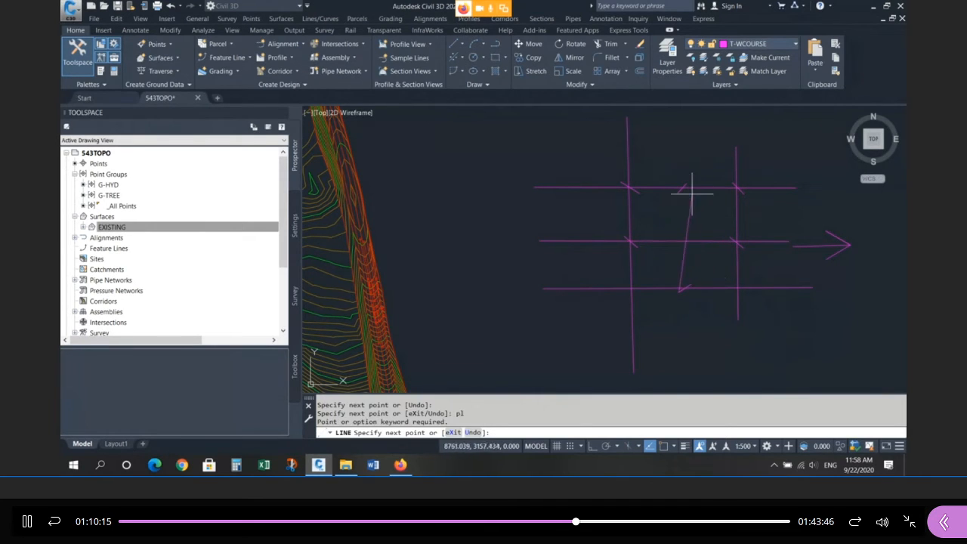
{"action": "key", "text": "Escape"}
Draw a V-shaped contour from the upper midway tick through the middle line's eastern crossing to the lower midway tick
{"action": "key", "text": "Return"}
{"action": "left_click", "coordinate": [682, 186]}
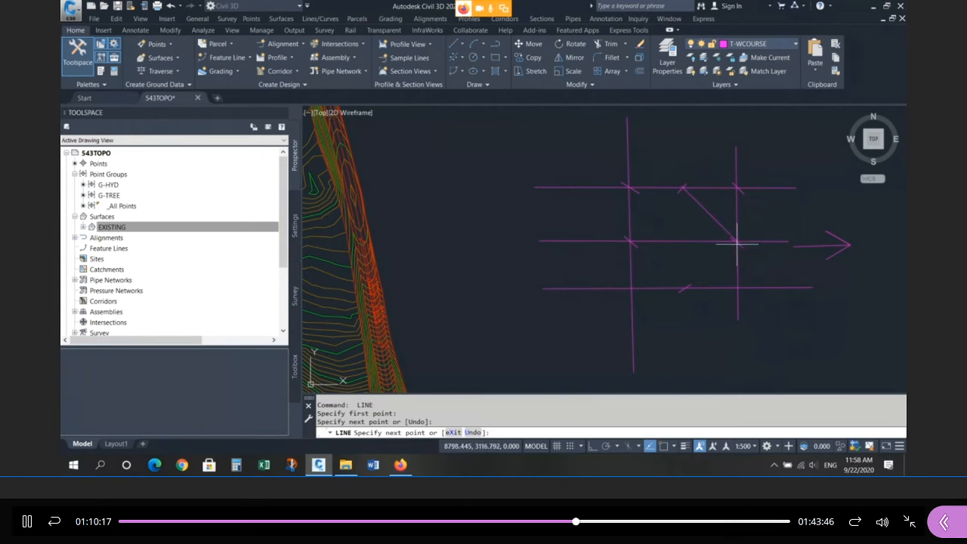
{"action": "left_click", "coordinate": [683, 290]}
{"action": "key", "text": "Return"}
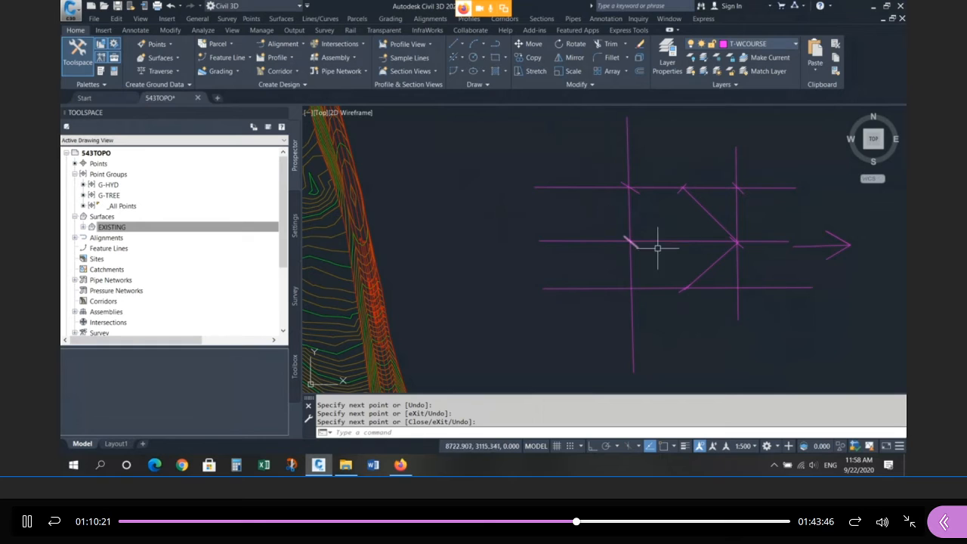
{"action": "left_click", "coordinate": [781, 218]}
{"action": "left_click", "coordinate": [853, 261]}
{"action": "key", "text": "Escape"}
{"action": "key", "text": "Escape"}
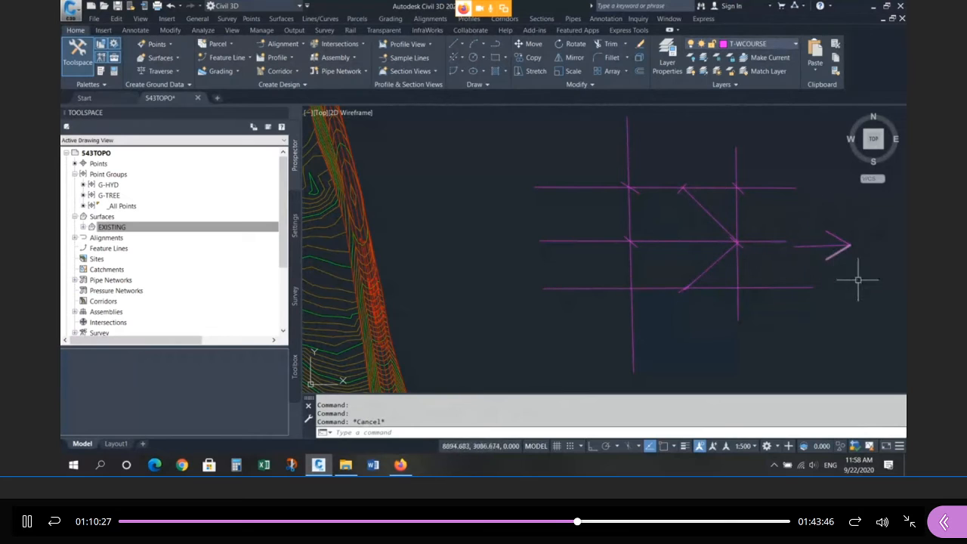
{"action": "key", "text": "Escape"}
Examine how the surface contours run through the northwestern road intersection and along its adjoining road arms
{"action": "scroll", "coordinate": [764, 223], "scroll_direction": "down", "scroll_amount": 6}
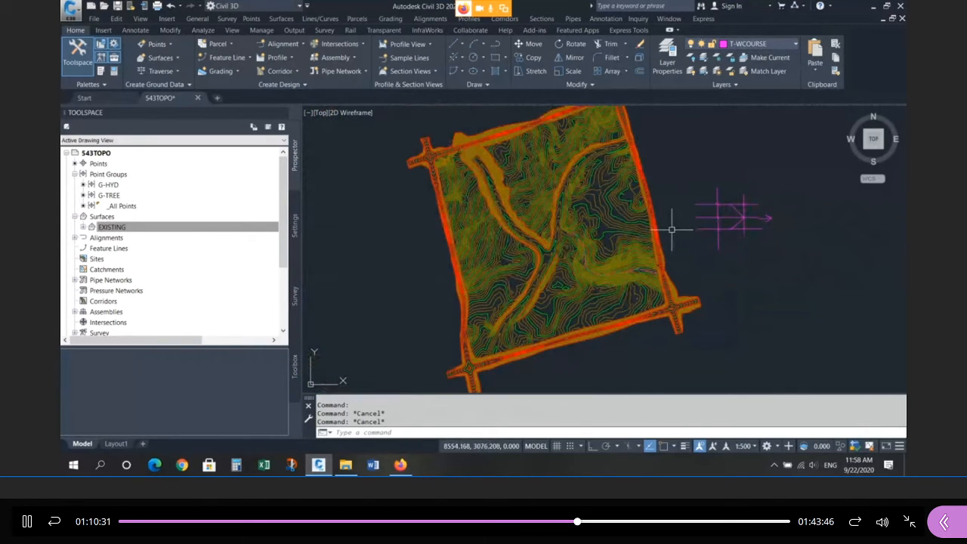
{"action": "scroll", "coordinate": [456, 136], "scroll_direction": "up", "scroll_amount": 5}
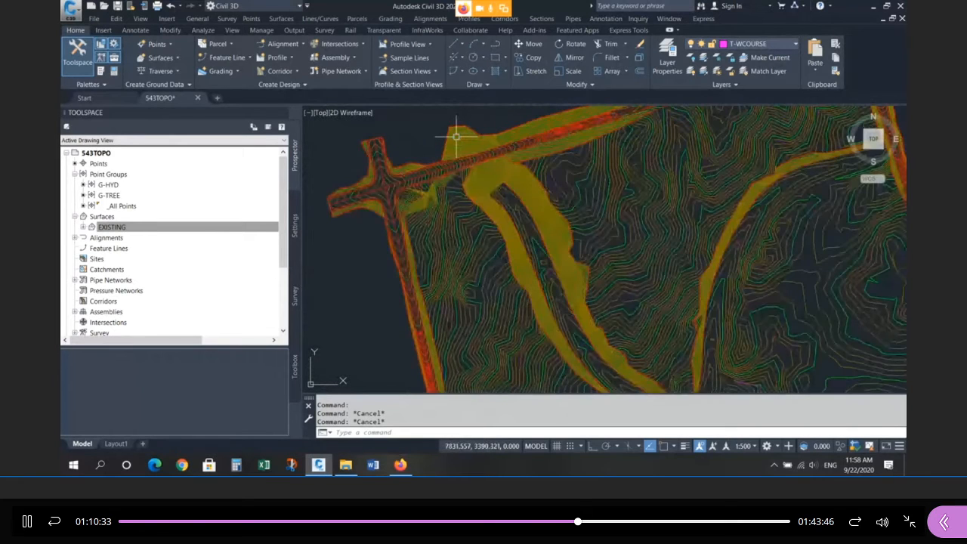
{"action": "scroll", "coordinate": [387, 216], "scroll_direction": "up", "scroll_amount": 3}
{"action": "middle_click_drag", "start_coordinate": [388, 216], "coordinate": [449, 218]}
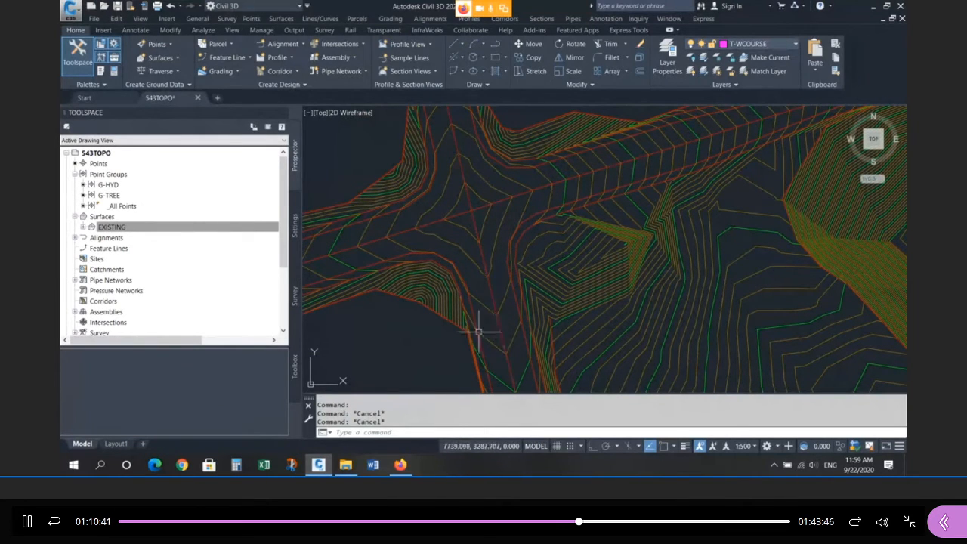
{"action": "scroll", "coordinate": [425, 263], "scroll_direction": "down", "scroll_amount": 3}
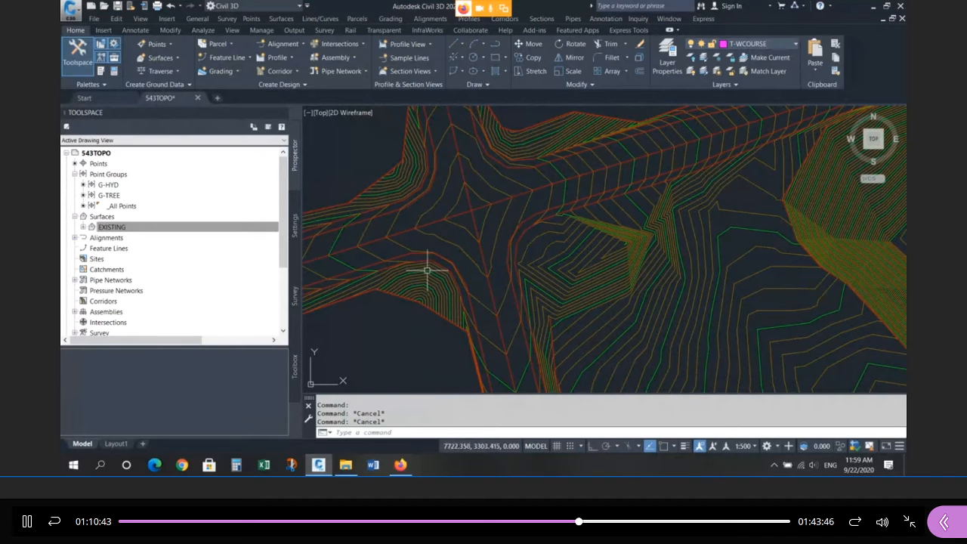
{"action": "scroll", "coordinate": [426, 263], "scroll_direction": "up", "scroll_amount": 3}
{"action": "type", "text": "p"}
{"action": "key", "text": "Return"}
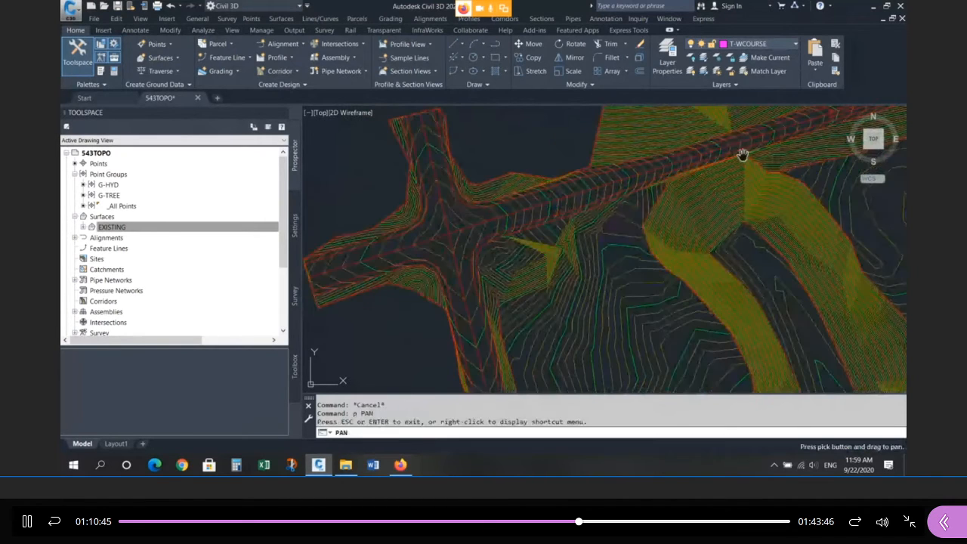
Examine the contour shapes along the northern road, the northeastern intersection and the upper part of the eastern road
{"action": "mouse_move", "coordinate": [743, 155]}
{"action": "left_mouse_down"}
{"action": "mouse_move", "coordinate": [520, 224]}
{"action": "mouse_move", "coordinate": [615, 225]}
{"action": "mouse_move", "coordinate": [538, 250]}
{"action": "mouse_move", "coordinate": [639, 210]}
{"action": "mouse_move", "coordinate": [492, 270]}
{"action": "mouse_move", "coordinate": [752, 213]}
{"action": "mouse_move", "coordinate": [686, 206]}
{"action": "left_mouse_up"}
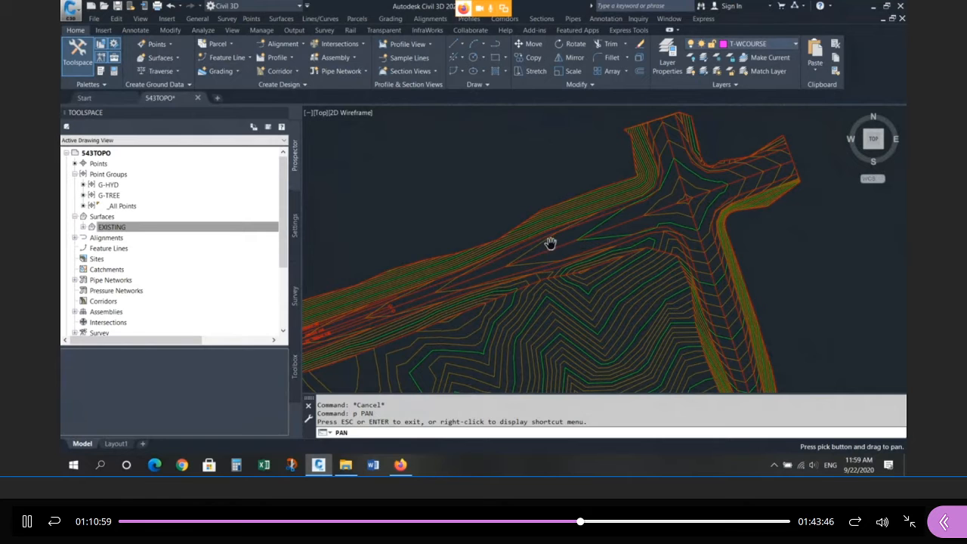
{"action": "mouse_move", "coordinate": [537, 260]}
{"action": "left_mouse_down"}
{"action": "mouse_move", "coordinate": [739, 183]}
{"action": "mouse_move", "coordinate": [581, 234]}
{"action": "left_mouse_up"}
{"action": "scroll", "coordinate": [550, 237], "scroll_direction": "up", "scroll_amount": 4}
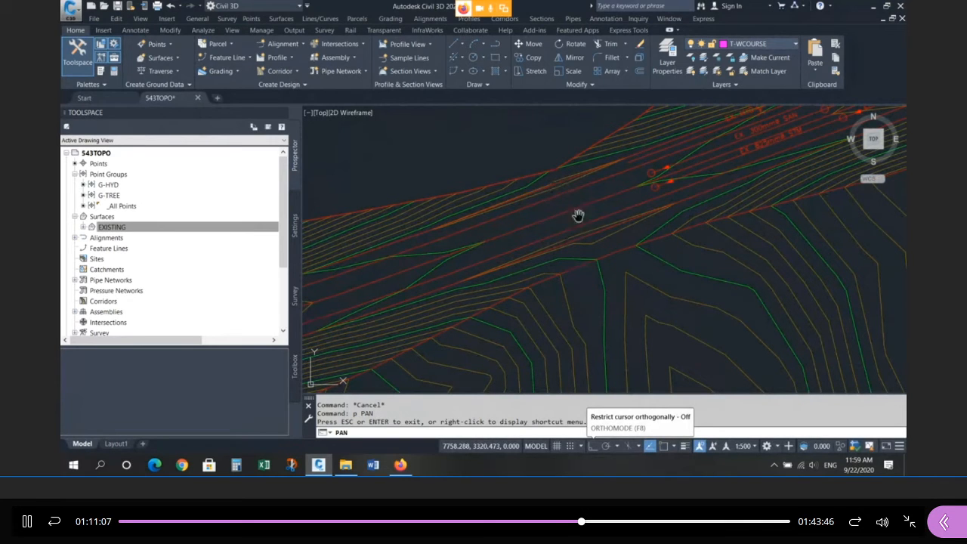
{"action": "scroll", "coordinate": [551, 160], "scroll_direction": "down", "scroll_amount": 3}
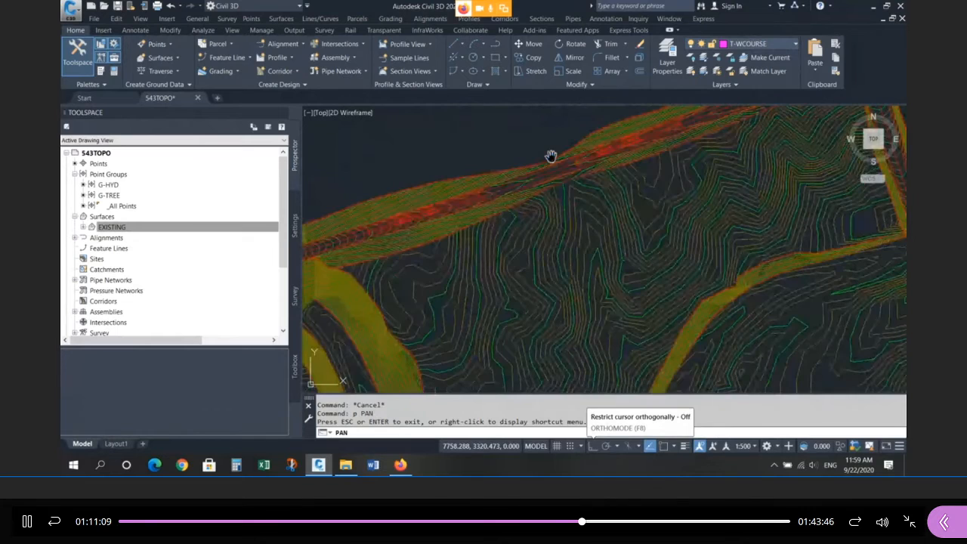
{"action": "left_click_drag", "start_coordinate": [551, 157], "coordinate": [653, 224]}
{"action": "scroll", "coordinate": [654, 267], "scroll_direction": "up", "scroll_amount": 4}
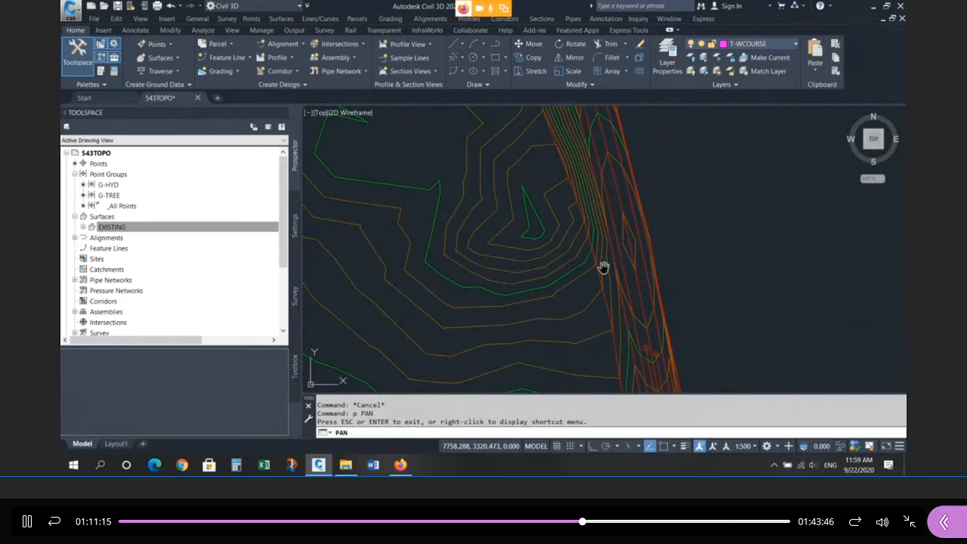
{"action": "scroll", "coordinate": [594, 195], "scroll_direction": "down", "scroll_amount": 1}
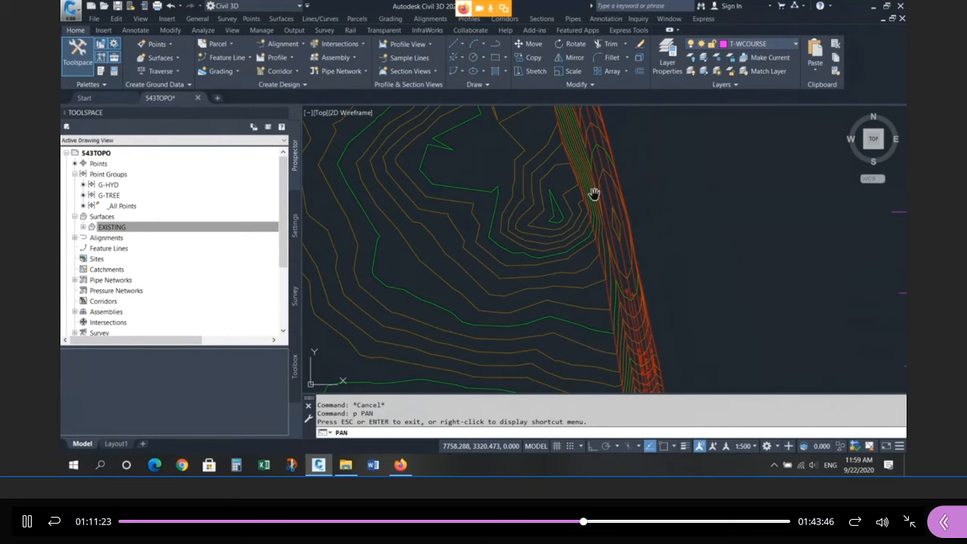
{"action": "scroll", "coordinate": [594, 194], "scroll_direction": "down", "scroll_amount": 1}
{"action": "scroll", "coordinate": [463, 221], "scroll_direction": "down", "scroll_amount": 1}
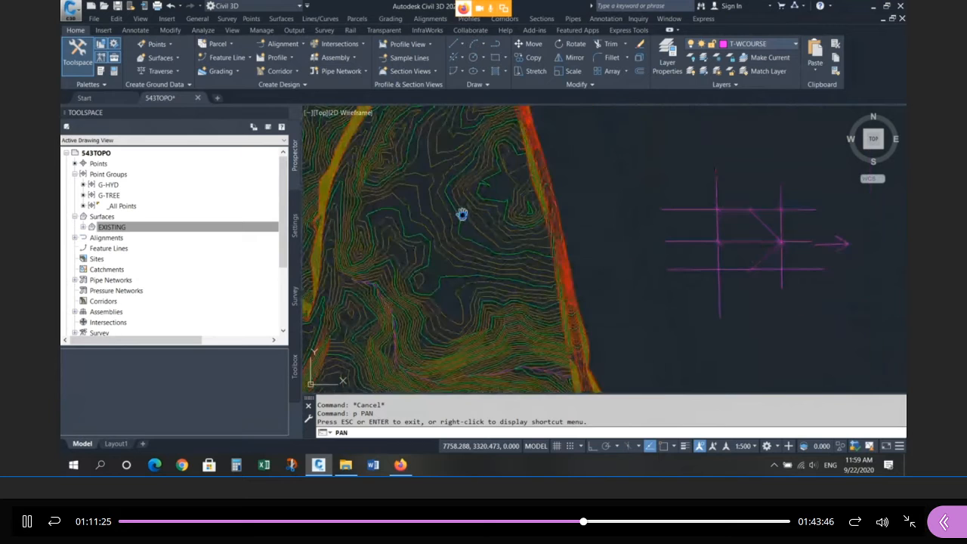
{"action": "key", "text": "Escape"}
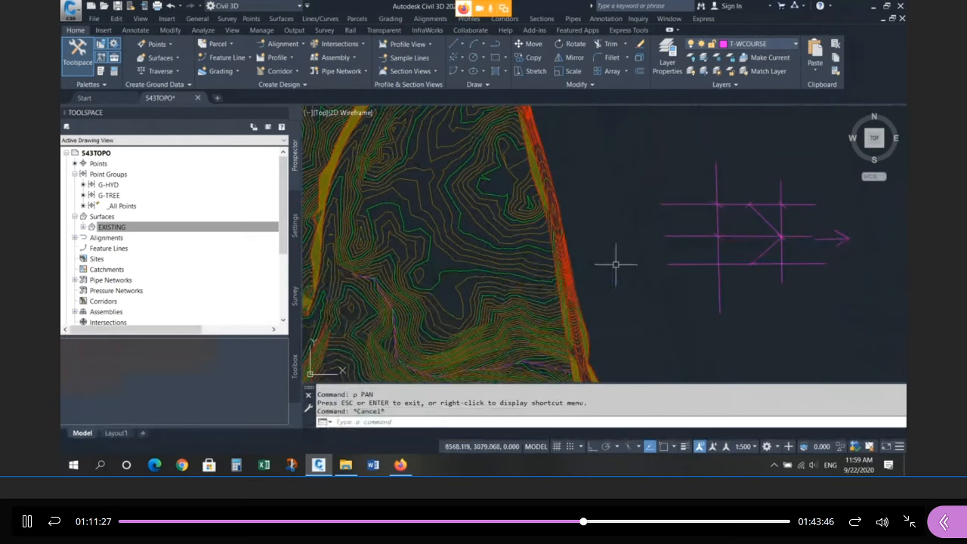
Inspect the contours on the lower eastern road and where the purple watercourse line meets its western edge
{"action": "scroll", "coordinate": [575, 287], "scroll_direction": "up", "scroll_amount": 3}
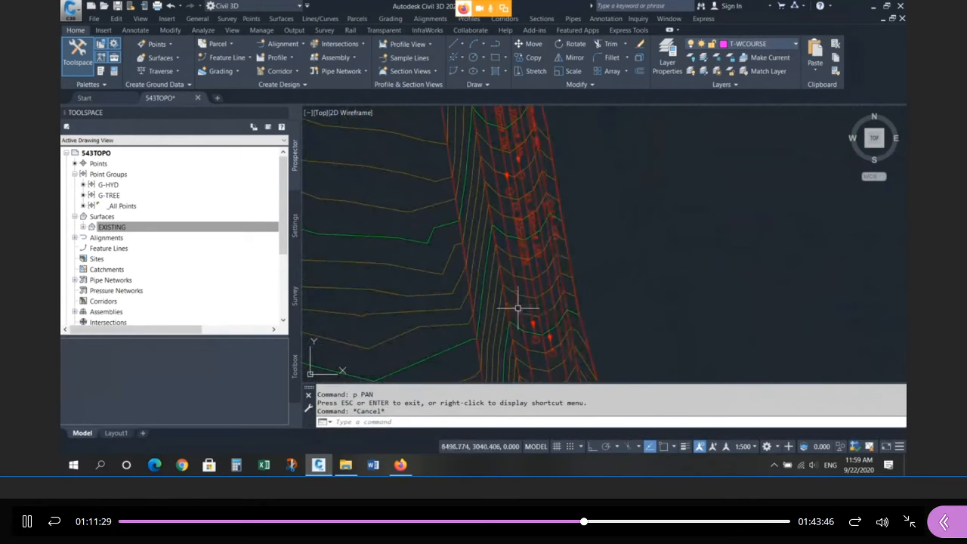
{"action": "scroll", "coordinate": [682, 207], "scroll_direction": "down", "scroll_amount": 3}
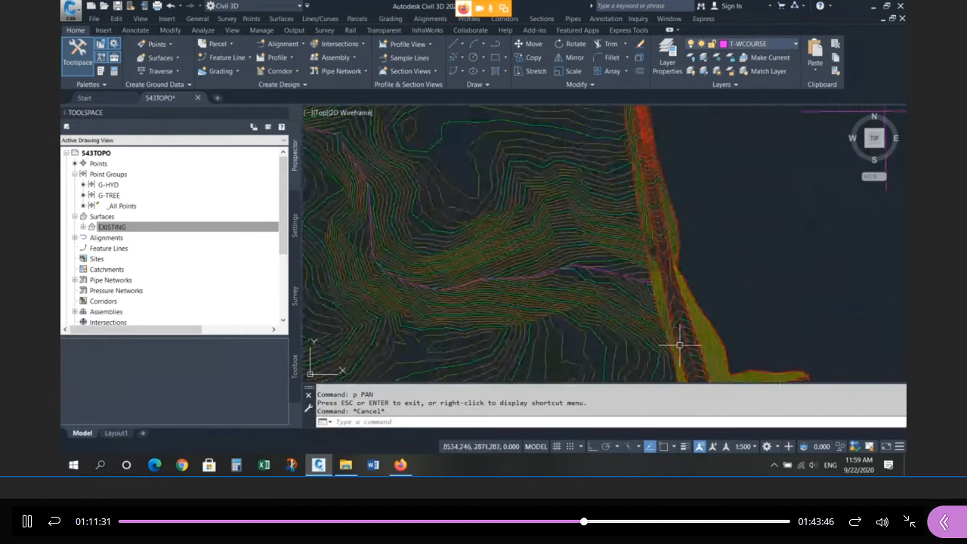
{"action": "scroll", "coordinate": [679, 345], "scroll_direction": "up", "scroll_amount": 3}
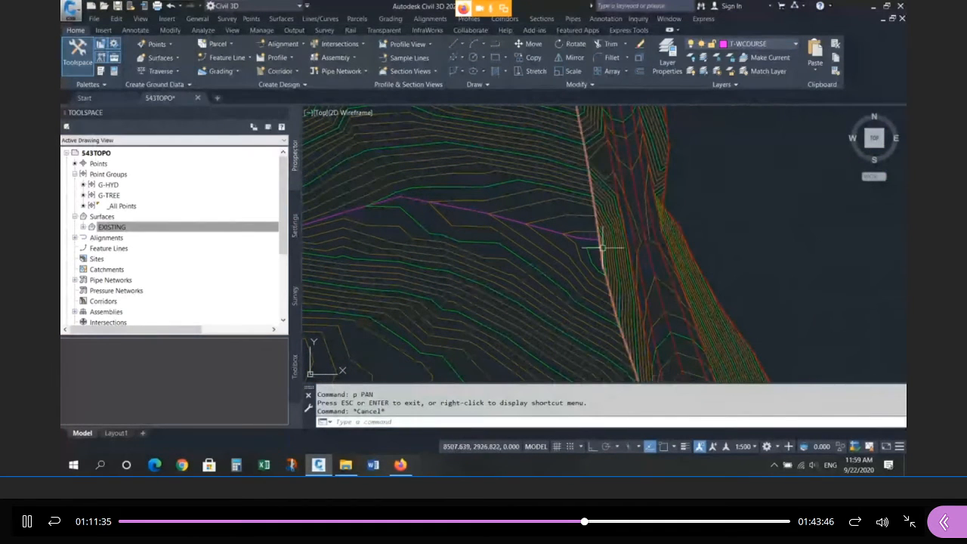
{"action": "scroll", "coordinate": [727, 229], "scroll_direction": "down", "scroll_amount": 1}
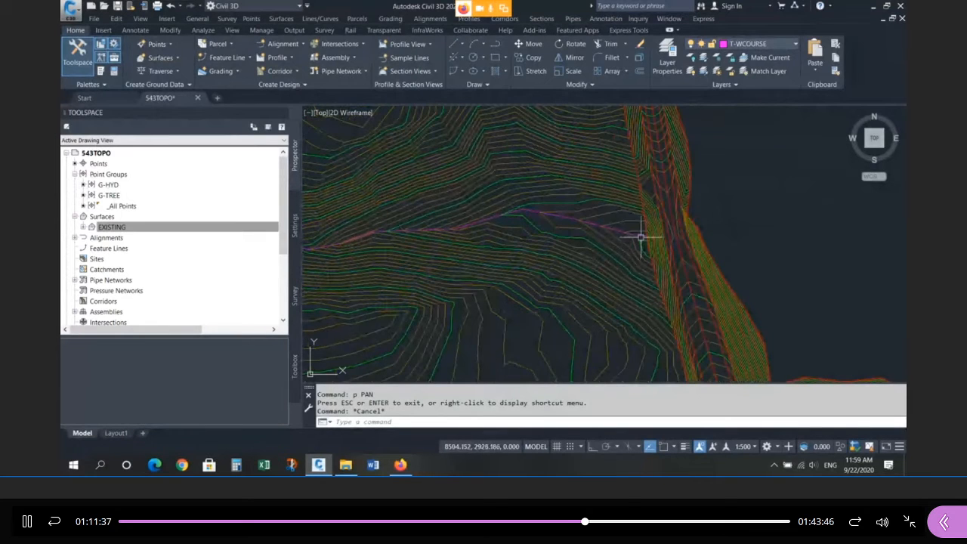
{"action": "left_click", "coordinate": [617, 230]}
{"action": "key", "text": "Escape"}
{"action": "key", "text": "Escape"}
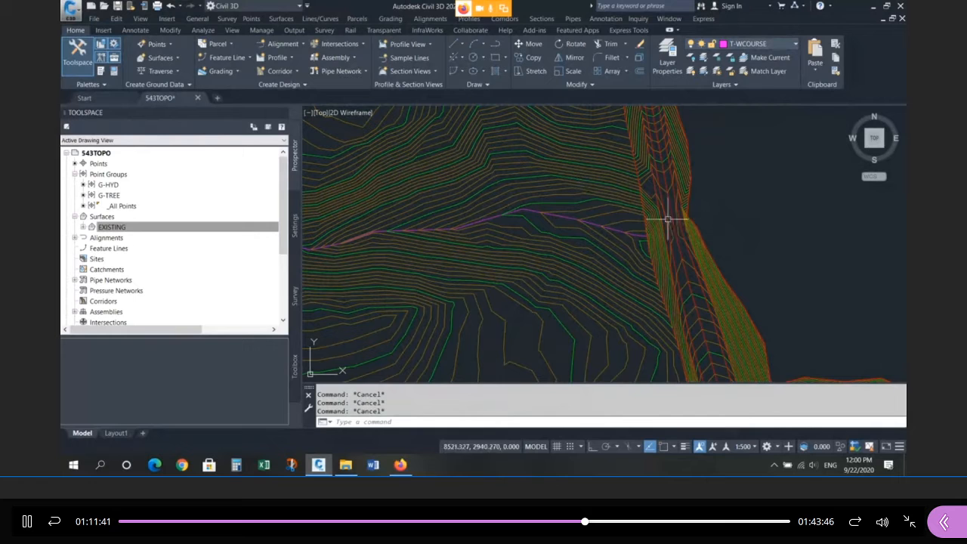
Erase the whole crossing-line sketch with its V-shaped contour and direction arrow east of the site
{"action": "scroll", "coordinate": [526, 233], "scroll_direction": "down", "scroll_amount": 6}
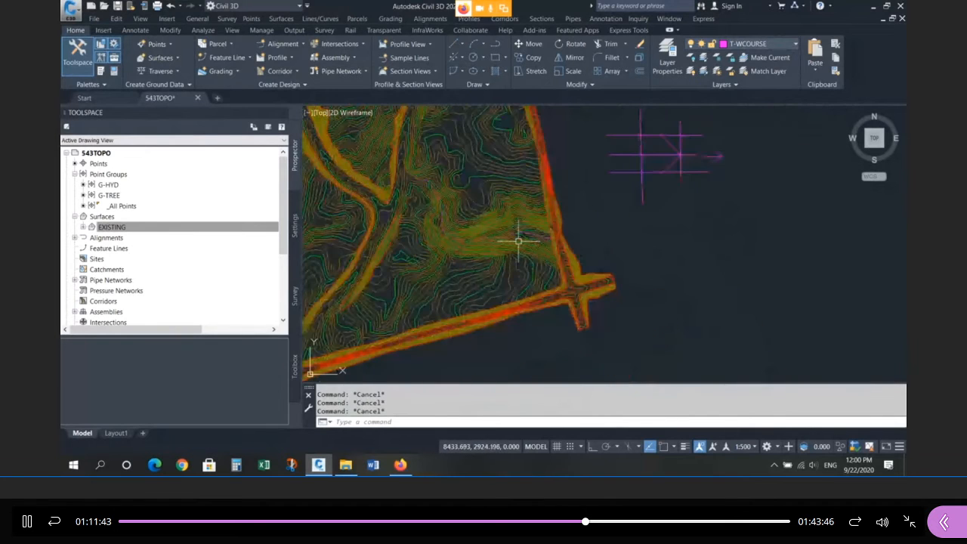
{"action": "scroll", "coordinate": [612, 234], "scroll_direction": "up", "scroll_amount": 1}
{"action": "scroll", "coordinate": [605, 197], "scroll_direction": "up", "scroll_amount": 5}
{"action": "type", "text": "e"}
{"action": "key", "text": "Return"}
{"action": "left_click", "coordinate": [539, 199]}
{"action": "left_click", "coordinate": [692, 310]}
{"action": "key", "text": "Return"}
Draw a V-shaped ditch profile with its point facing down as a polyline in the empty area east of the site
{"action": "type", "text": "pl"}
{"action": "key", "text": "Return"}
{"action": "left_click", "coordinate": [568, 159]}
{"action": "left_click", "coordinate": [611, 203]}
{"action": "left_click", "coordinate": [648, 150]}
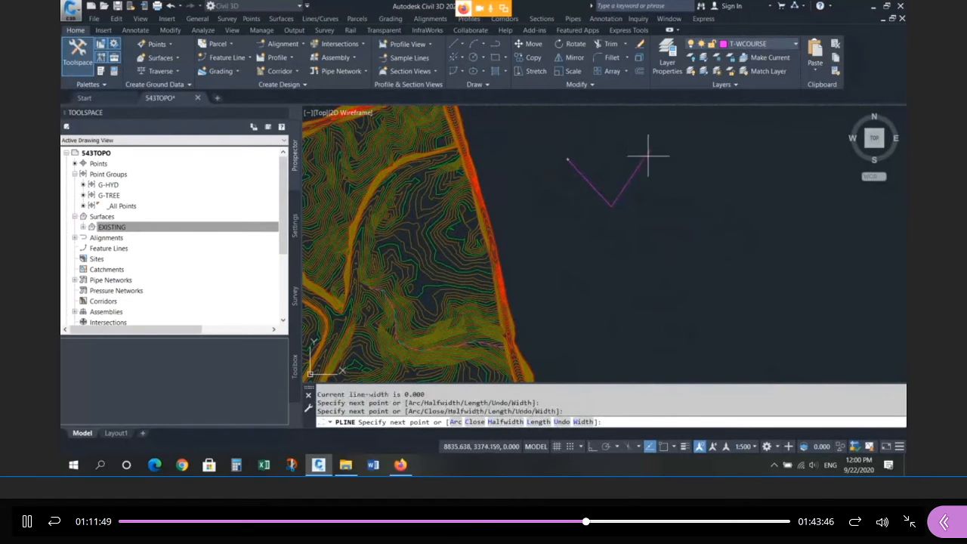
{"action": "key", "text": "Return"}
Draw a flat-bottomed channel profile with two sloping sides as a polyline just below the V-shaped profile
{"action": "key", "text": "Return"}
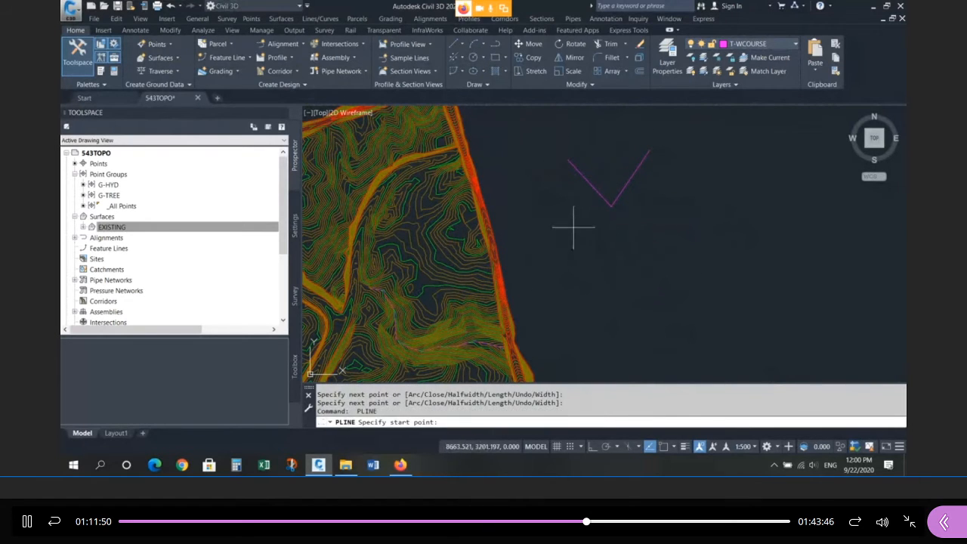
{"action": "left_click", "coordinate": [575, 229]}
{"action": "left_click", "coordinate": [611, 285]}
{"action": "left_click", "coordinate": [696, 285]}
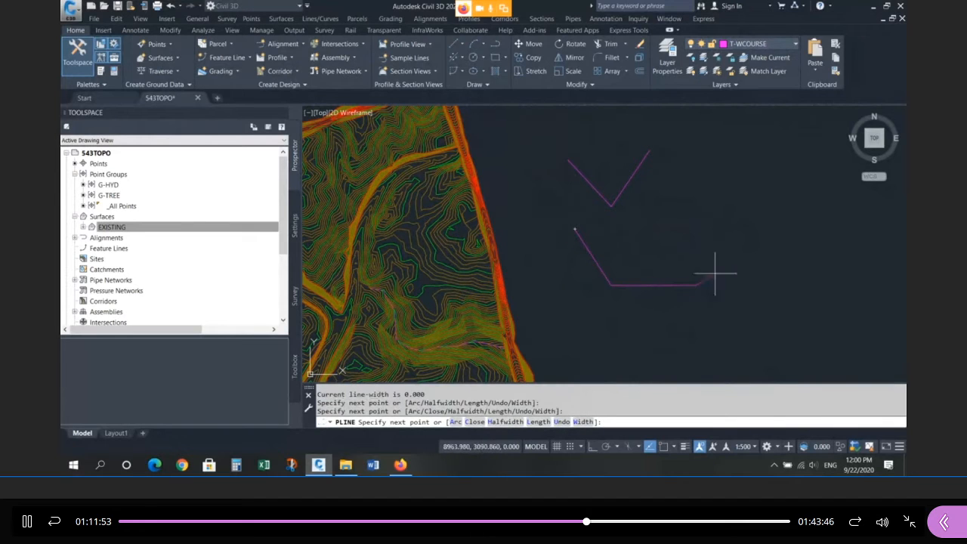
{"action": "left_click", "coordinate": [738, 229]}
{"action": "key", "text": "Escape"}
{"action": "key", "text": "Escape"}
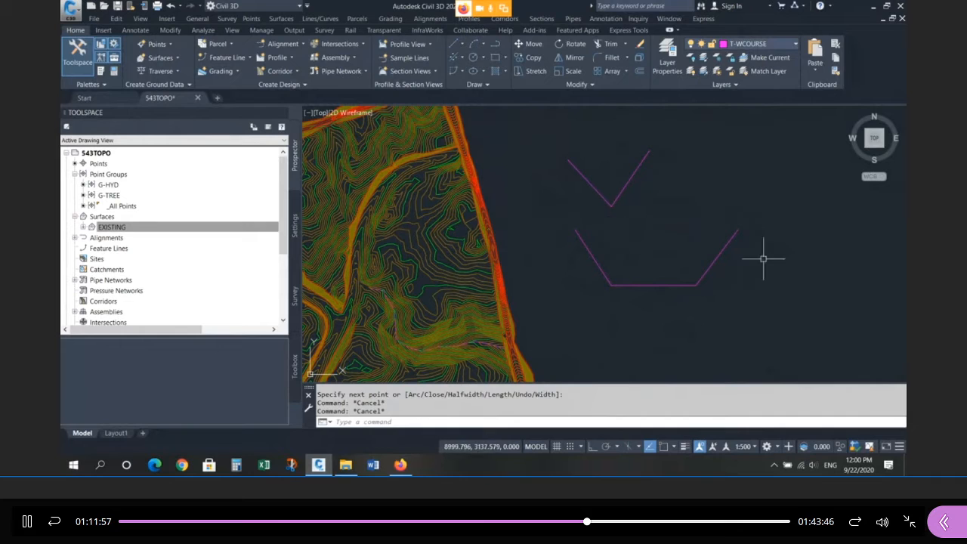
Draw an inverted V-shaped crown profile as a polyline above the V-shaped ditch profile
{"action": "scroll", "coordinate": [648, 264], "scroll_direction": "down", "scroll_amount": 4}
{"action": "key", "text": "Return"}
{"action": "left_click", "coordinate": [634, 222]}
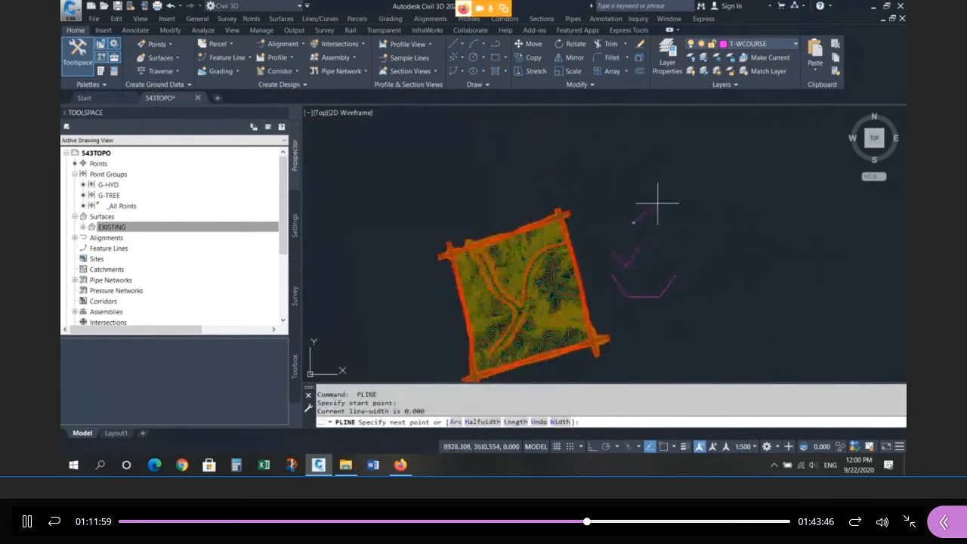
{"action": "left_click", "coordinate": [679, 223]}
{"action": "key", "text": "Escape"}
{"action": "key", "text": "Escape"}
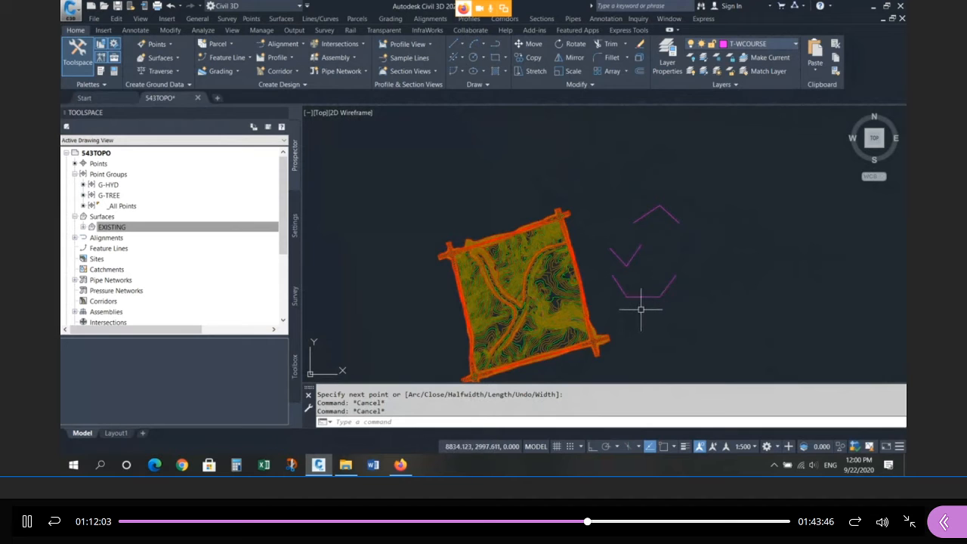
Highlight the flat-bottomed channel profile and the inverted V profile in turn to compare them, leaving nothing selected
{"action": "scroll", "coordinate": [637, 308], "scroll_direction": "up", "scroll_amount": 2}
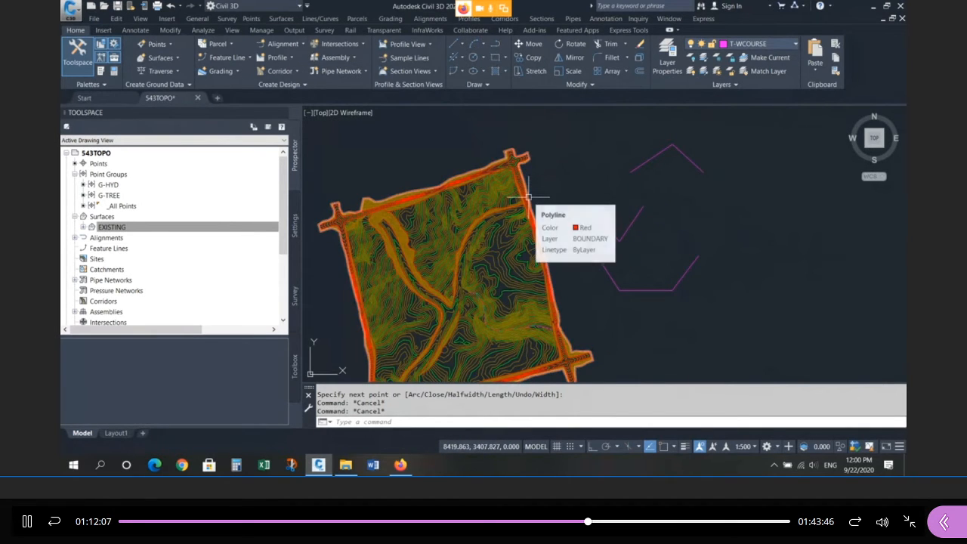
{"action": "left_click", "coordinate": [718, 302]}
{"action": "left_click", "coordinate": [609, 278]}
{"action": "key", "text": "Escape"}
{"action": "left_click", "coordinate": [713, 173]}
{"action": "left_click", "coordinate": [635, 145]}
{"action": "key", "text": "Escape"}
{"action": "key", "text": "Escape"}
{"action": "key", "text": "Escape"}
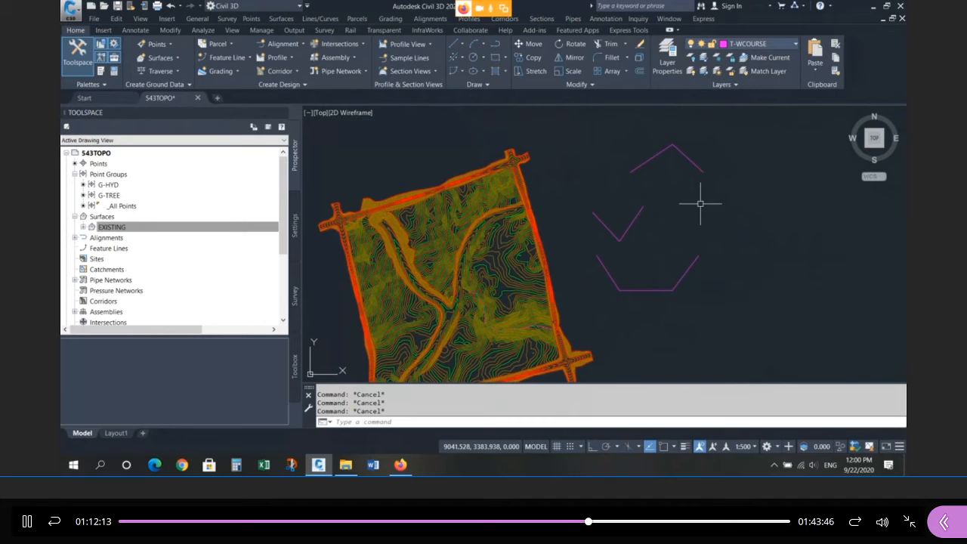
Erase the three sketched profile polylines east of the site
{"action": "type", "text": "e"}
{"action": "key", "text": "Return"}
{"action": "left_click", "coordinate": [773, 319]}
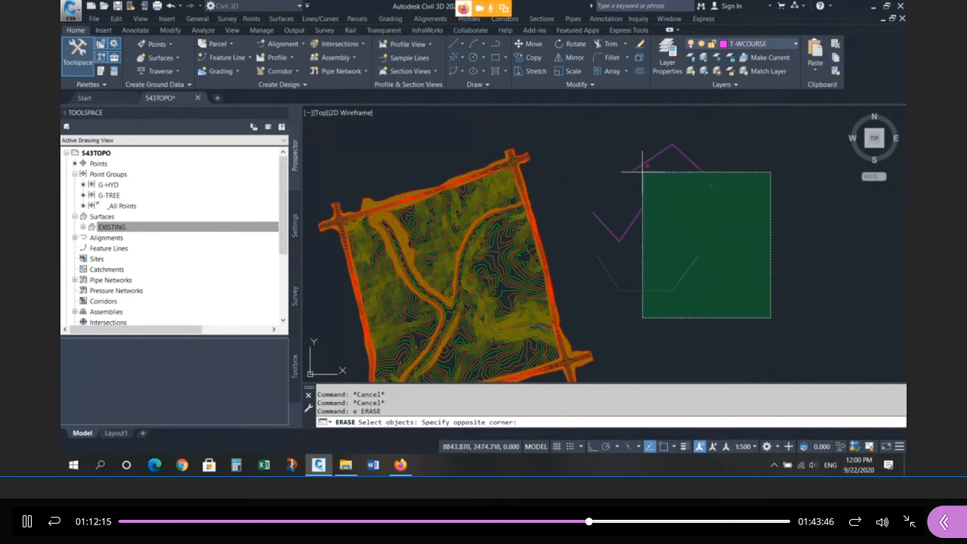
Erase the loose V-shaped and open sketch polylines in the empty area east of the surface
{"action": "left_click", "coordinate": [573, 117]}
{"action": "key", "text": "Return"}
Draw two V-shaped polylines across the eastern part of the valley, each with its vertex on the watercourse
{"action": "scroll", "coordinate": [479, 350], "scroll_direction": "up", "scroll_amount": 6}
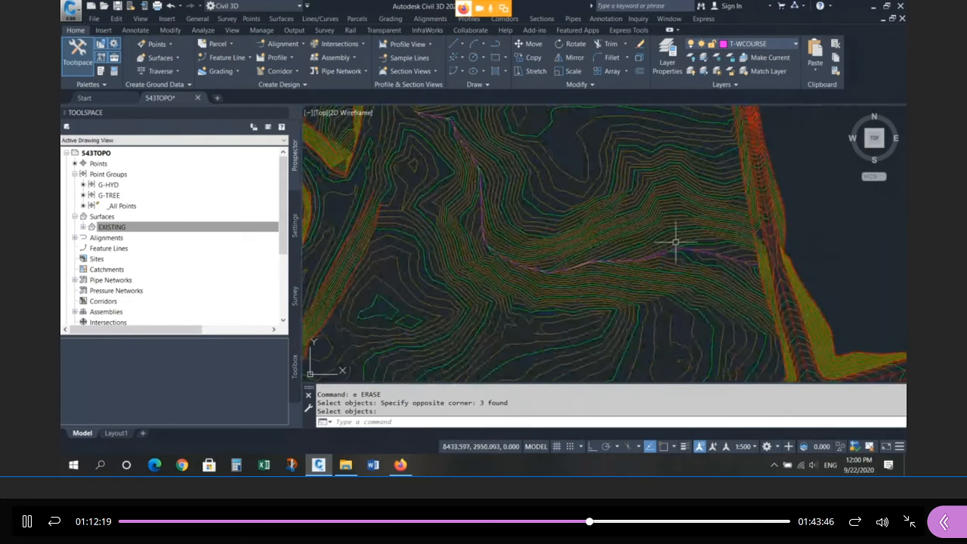
{"action": "type", "text": "pl"}
{"action": "key", "text": "Return"}
{"action": "left_click", "coordinate": [650, 227]}
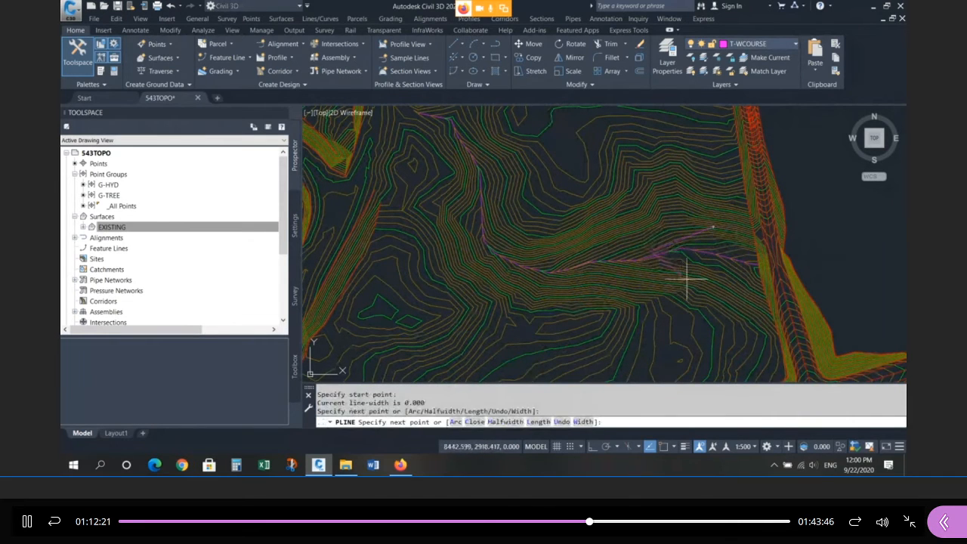
{"action": "left_click", "coordinate": [581, 267]}
{"action": "left_click", "coordinate": [647, 303]}
{"action": "key", "text": "Return"}
Draw two more V-shaped polylines over the western bend of the watercourse, with their vertices on the channel
{"action": "key", "text": "Return"}
{"action": "left_click", "coordinate": [596, 238]}
{"action": "left_click", "coordinate": [508, 254]}
{"action": "left_click", "coordinate": [535, 307]}
{"action": "key", "text": "Return"}
{"action": "key", "text": "Return"}
{"action": "left_click", "coordinate": [556, 227]}
{"action": "left_click", "coordinate": [480, 214]}
{"action": "left_click", "coordinate": [449, 266]}
{"action": "key", "text": "Return"}
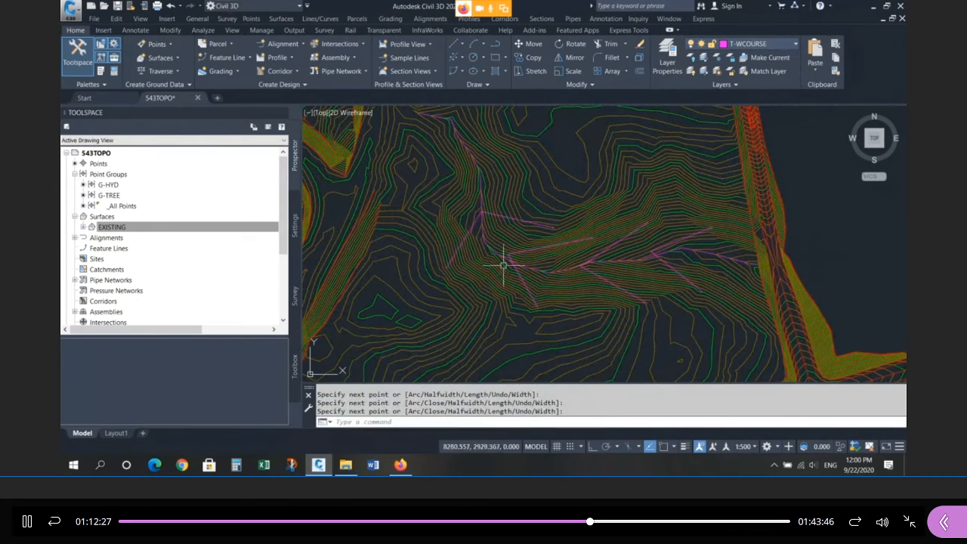
Draw connected lines running east along the watercourse and ending in an arrowhead to mark the direction
{"action": "type", "text": "l"}
{"action": "key", "text": "Return"}
{"action": "left_click", "coordinate": [557, 252]}
{"action": "left_click", "coordinate": [723, 257]}
{"action": "left_click", "coordinate": [756, 270]}
{"action": "left_click", "coordinate": [760, 275]}
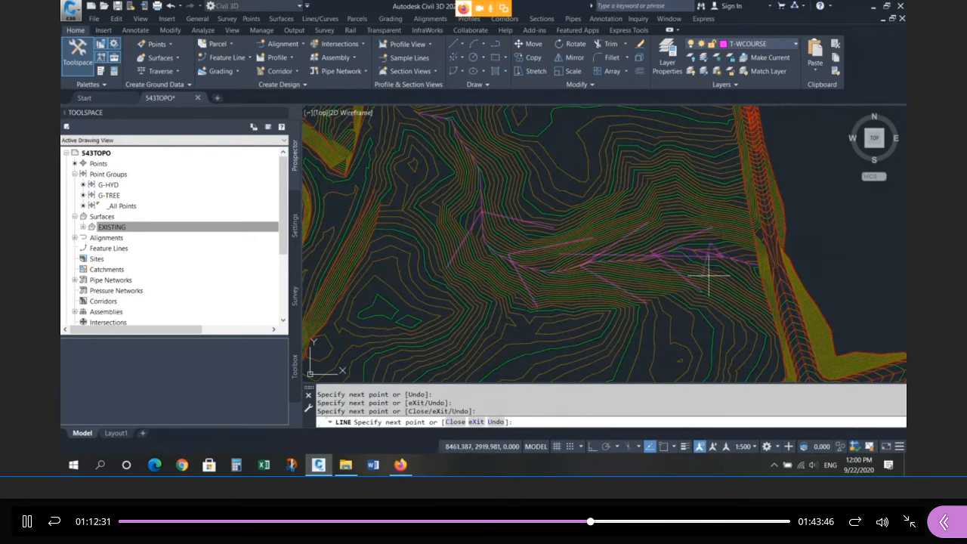
{"action": "key", "text": "Return"}
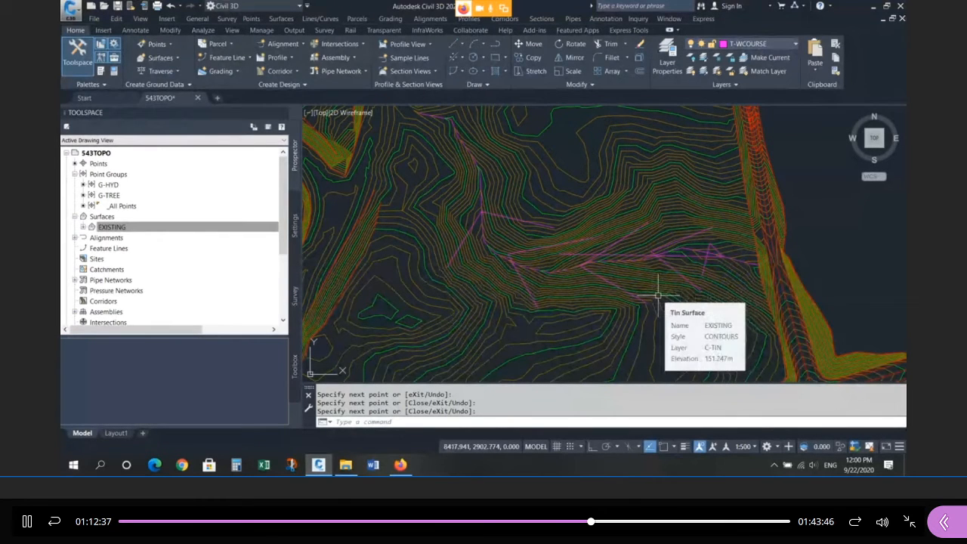
Inspect the EXISTING surface contours along the western and southern perimeter roads
{"action": "scroll", "coordinate": [659, 292], "scroll_direction": "down", "scroll_amount": 2}
{"action": "middle_click_drag", "start_coordinate": [525, 244], "coordinate": [591, 203]}
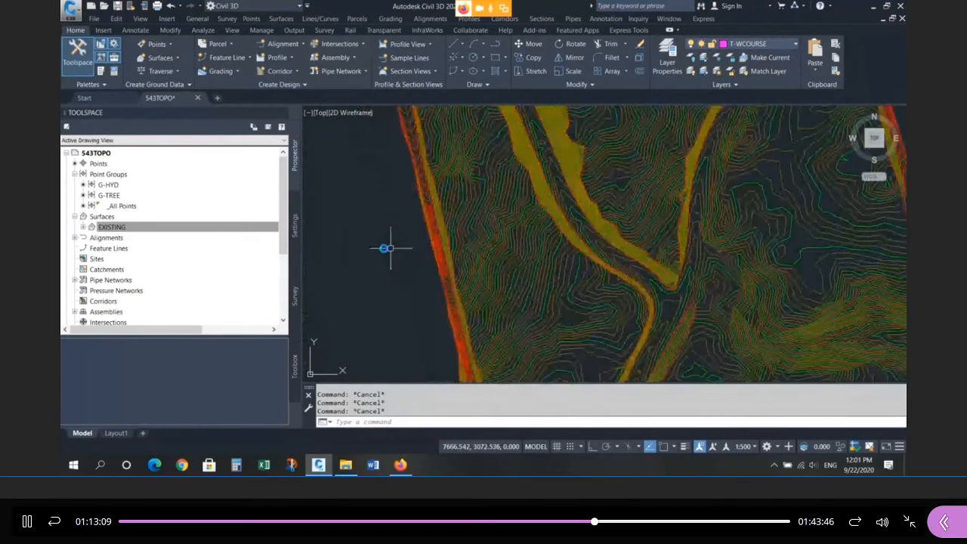
{"action": "scroll", "coordinate": [439, 248], "scroll_direction": "up", "scroll_amount": 5}
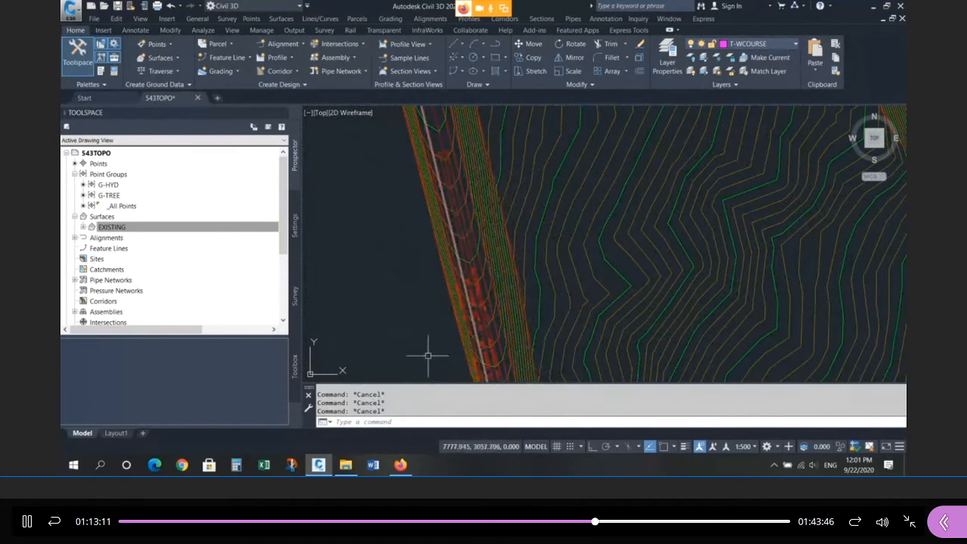
{"action": "scroll", "coordinate": [393, 294], "scroll_direction": "down", "scroll_amount": 10}
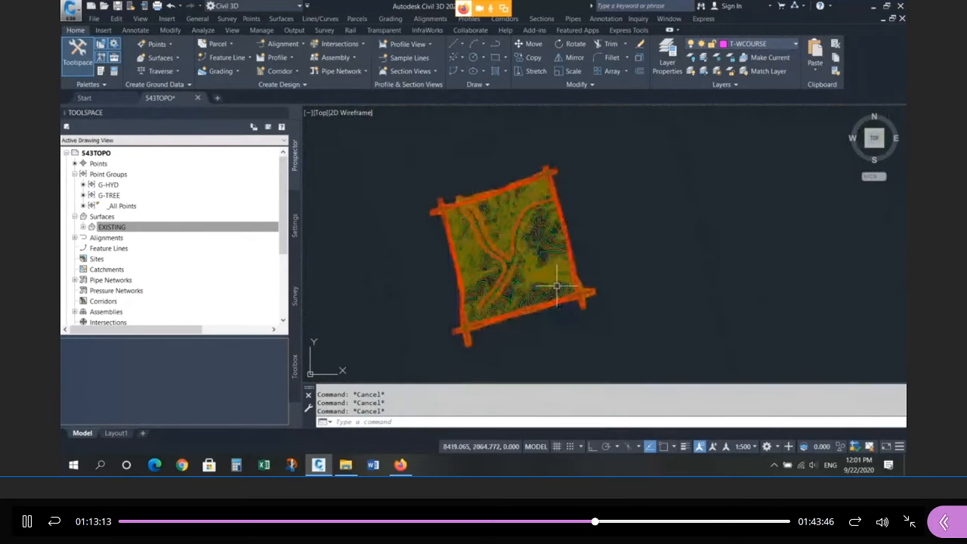
{"action": "scroll", "coordinate": [557, 286], "scroll_direction": "up", "scroll_amount": 8}
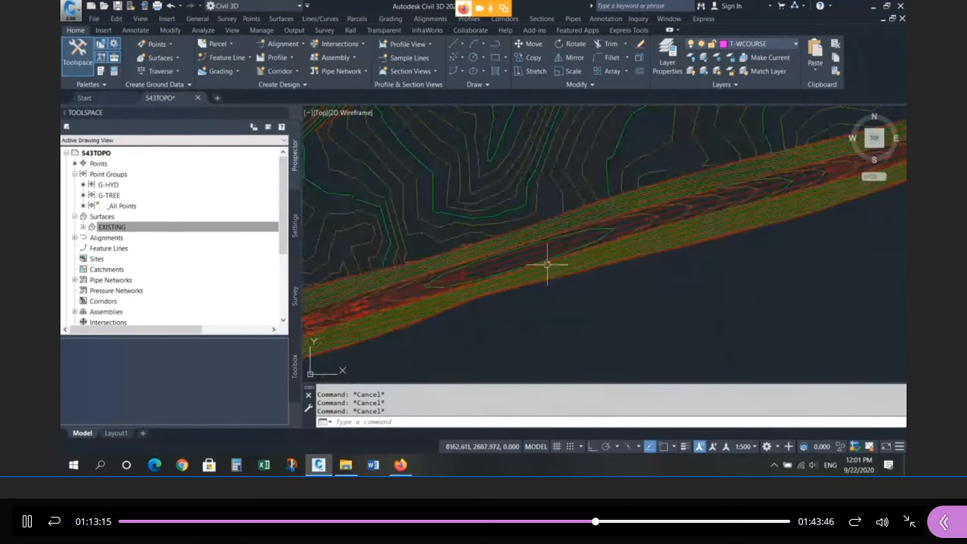
{"action": "scroll", "coordinate": [719, 205], "scroll_direction": "down", "scroll_amount": 5}
{"action": "scroll", "coordinate": [460, 259], "scroll_direction": "up", "scroll_amount": 3}
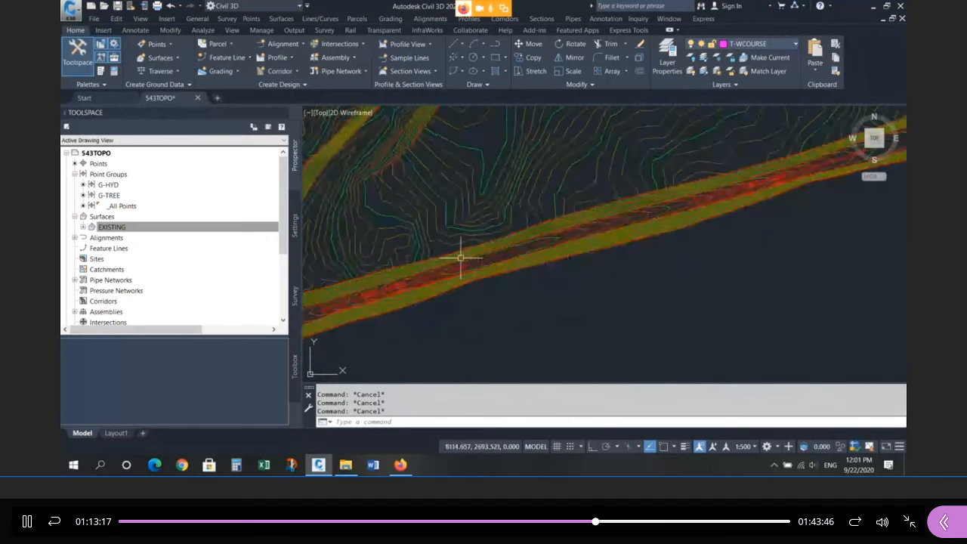
{"action": "scroll", "coordinate": [698, 220], "scroll_direction": "up", "scroll_amount": 1}
{"action": "scroll", "coordinate": [658, 207], "scroll_direction": "up", "scroll_amount": 1}
{"action": "scroll", "coordinate": [824, 161], "scroll_direction": "up", "scroll_amount": 1}
{"action": "scroll", "coordinate": [824, 161], "scroll_direction": "up", "scroll_amount": 1}
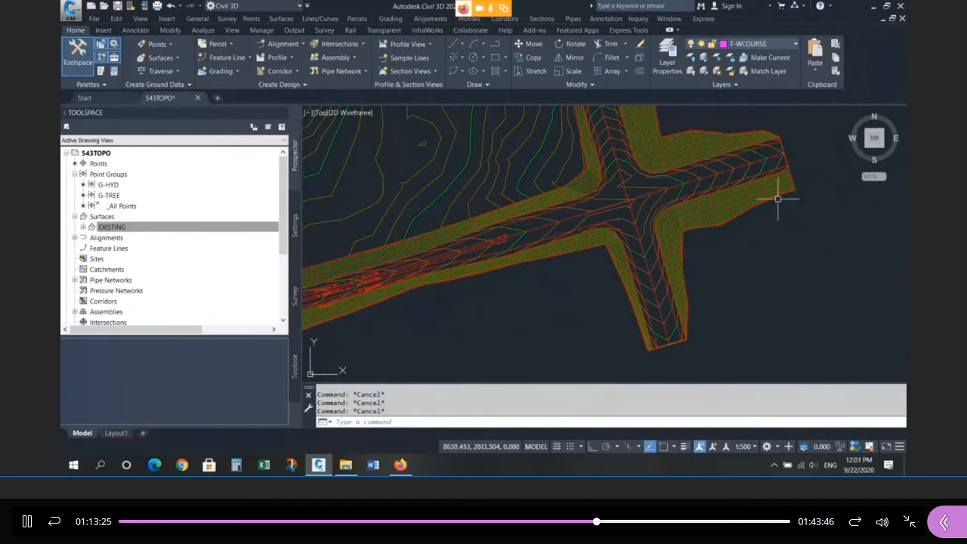
Inspect the EXISTING surface contours at the southern corner intersections and across the interior of the site
{"action": "scroll", "coordinate": [801, 204], "scroll_direction": "down", "scroll_amount": 3}
{"action": "scroll", "coordinate": [378, 345], "scroll_direction": "down", "scroll_amount": 3}
{"action": "scroll", "coordinate": [380, 328], "scroll_direction": "up", "scroll_amount": 3}
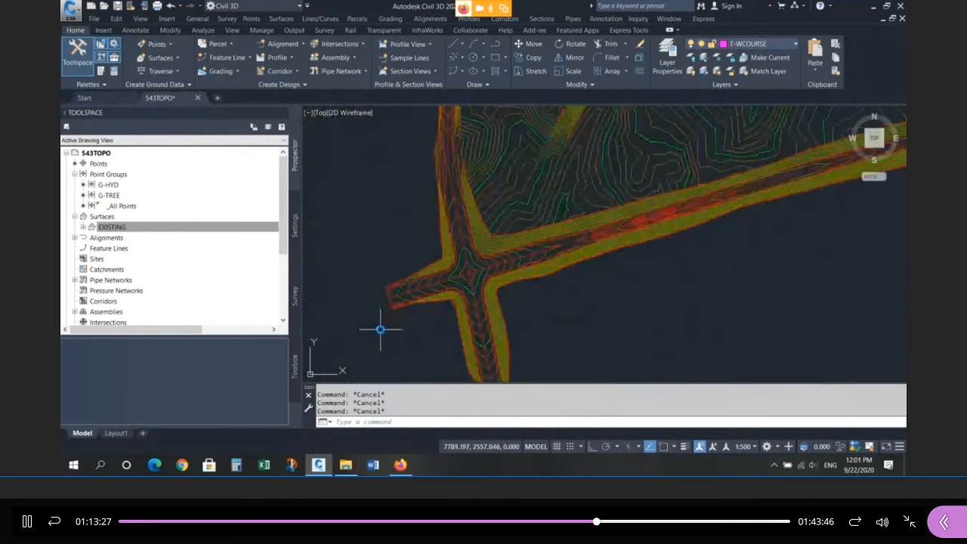
{"action": "scroll", "coordinate": [472, 325], "scroll_direction": "up", "scroll_amount": 2}
{"action": "scroll", "coordinate": [444, 342], "scroll_direction": "down", "scroll_amount": 4}
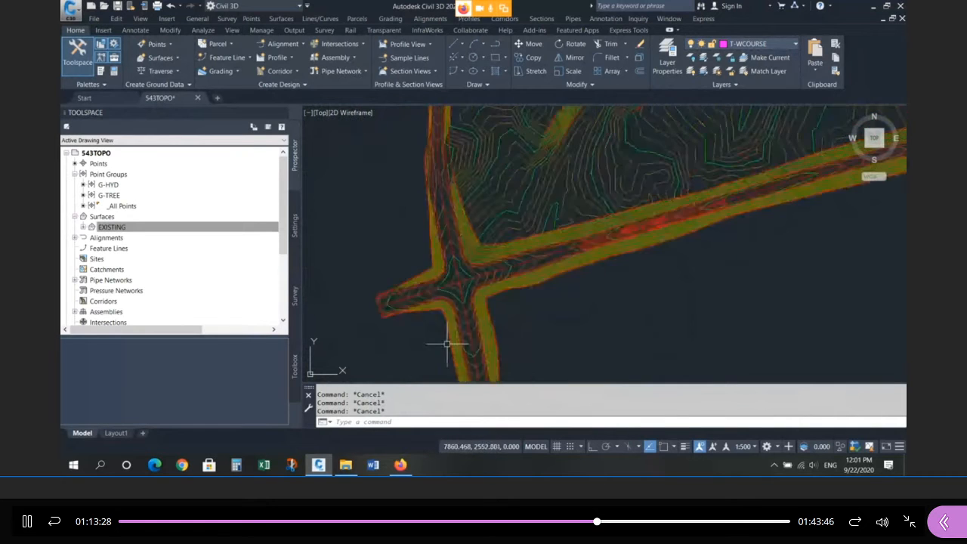
{"action": "scroll", "coordinate": [546, 224], "scroll_direction": "up", "scroll_amount": 3}
{"action": "scroll", "coordinate": [536, 265], "scroll_direction": "down", "scroll_amount": 1}
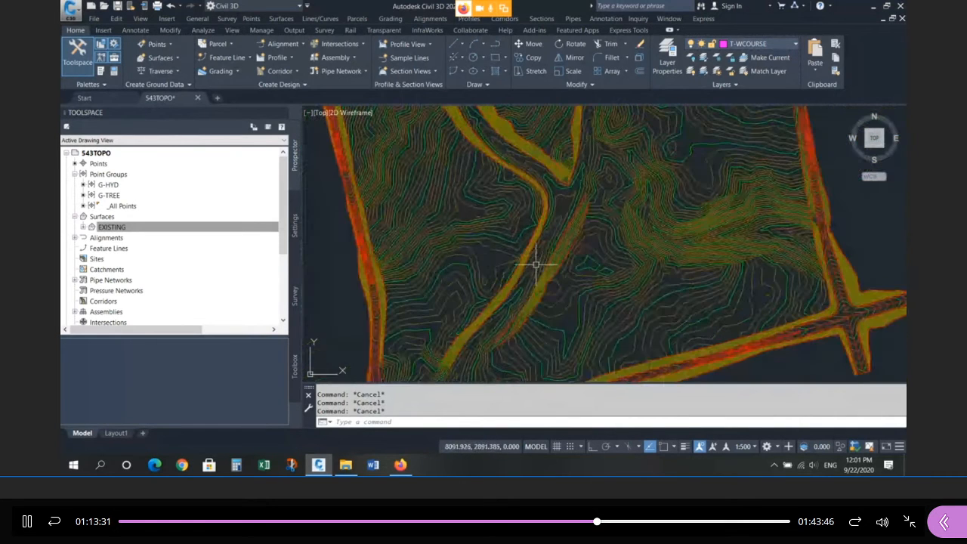
{"action": "mouse_move", "coordinate": [535, 265]}
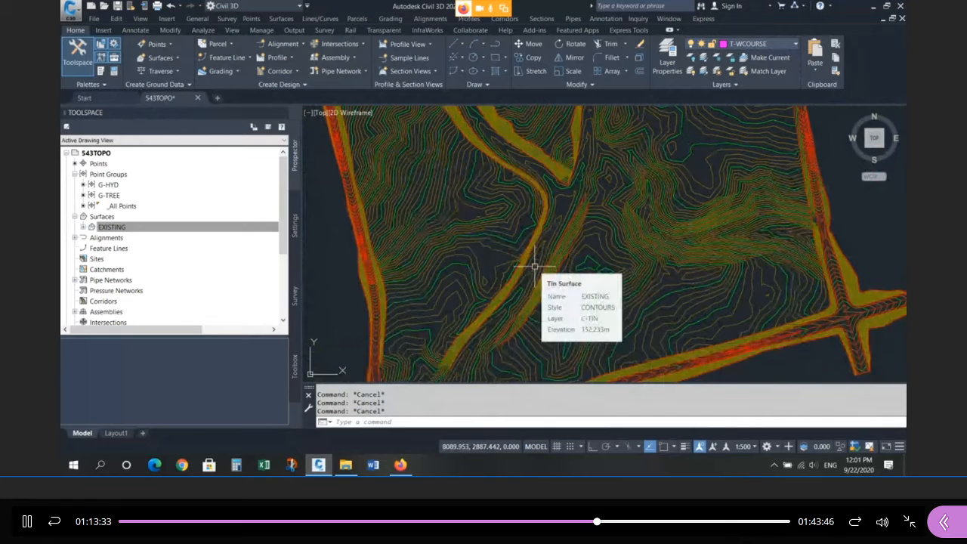
{"action": "scroll", "coordinate": [536, 266], "scroll_direction": "down", "scroll_amount": 2}
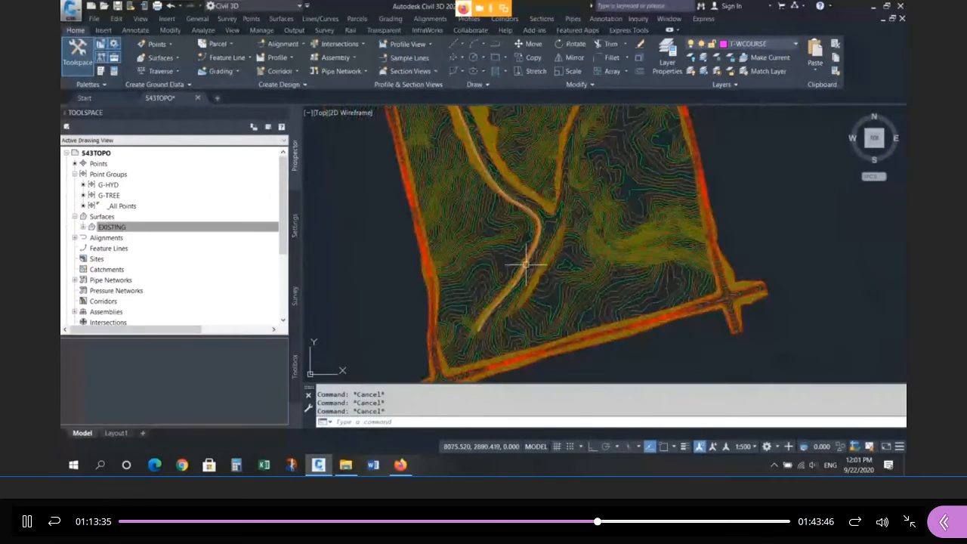
{"action": "mouse_move", "coordinate": [575, 293]}
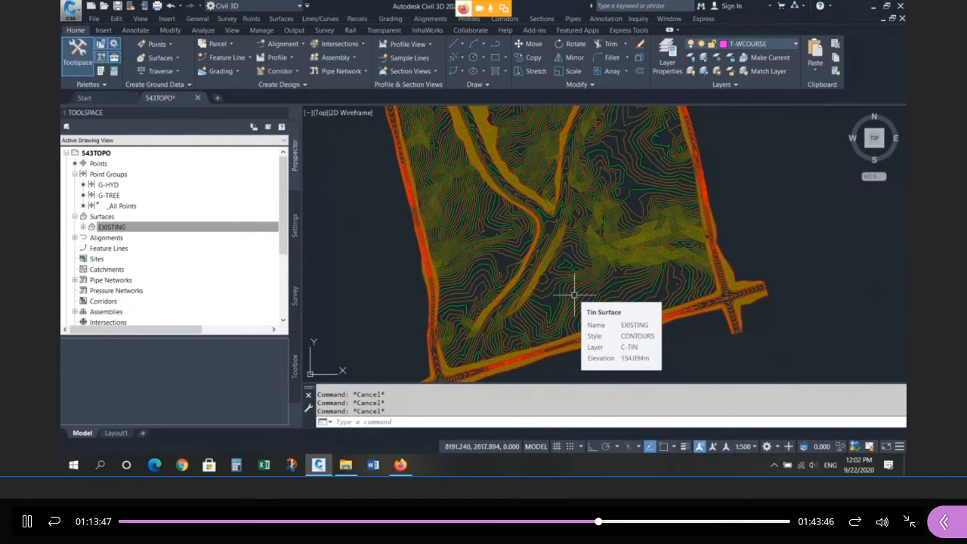
{"action": "scroll", "coordinate": [768, 313], "scroll_direction": "down", "scroll_amount": 6}
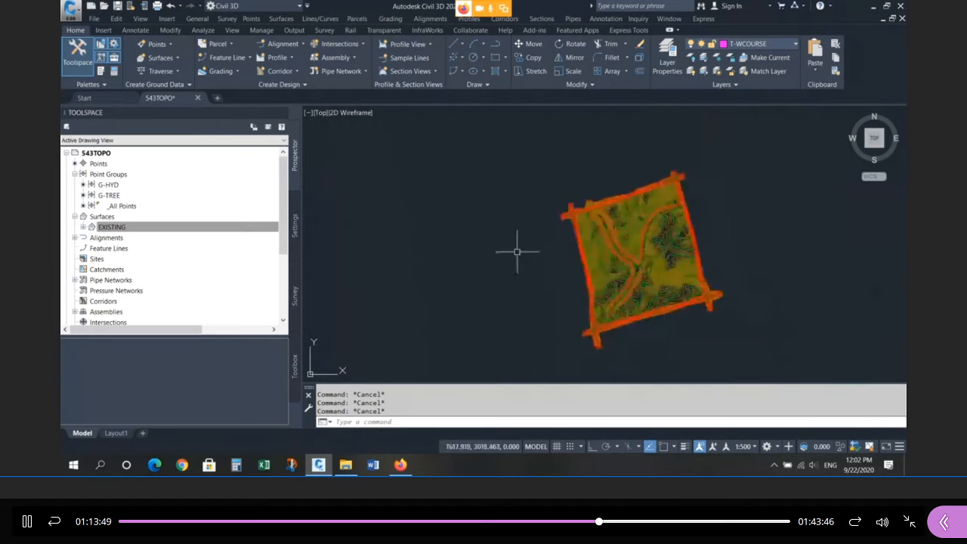
{"action": "scroll", "coordinate": [459, 256], "scroll_direction": "up", "scroll_amount": 3}
{"action": "scroll", "coordinate": [658, 287], "scroll_direction": "up", "scroll_amount": 3}
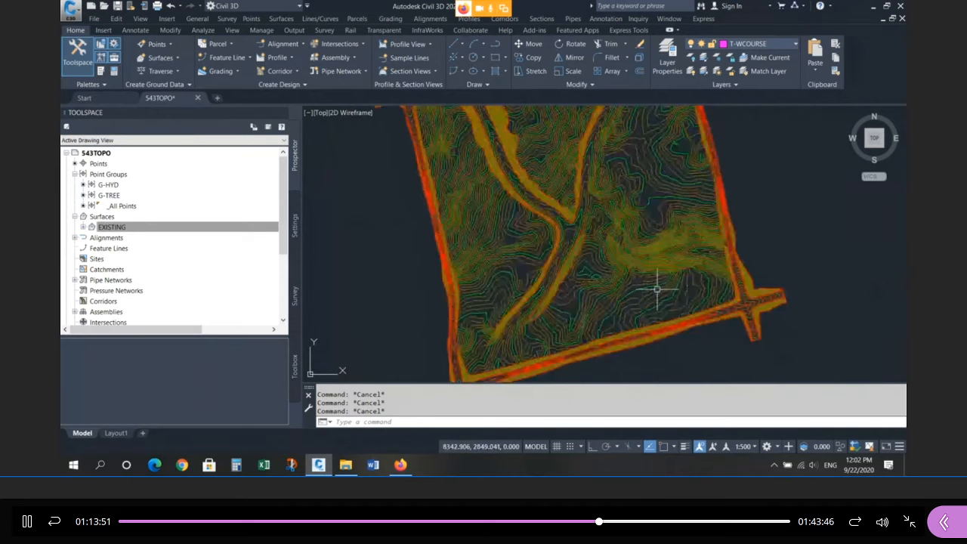
{"action": "scroll", "coordinate": [426, 260], "scroll_direction": "down", "scroll_amount": 3}
{"action": "scroll", "coordinate": [426, 261], "scroll_direction": "up", "scroll_amount": 3}
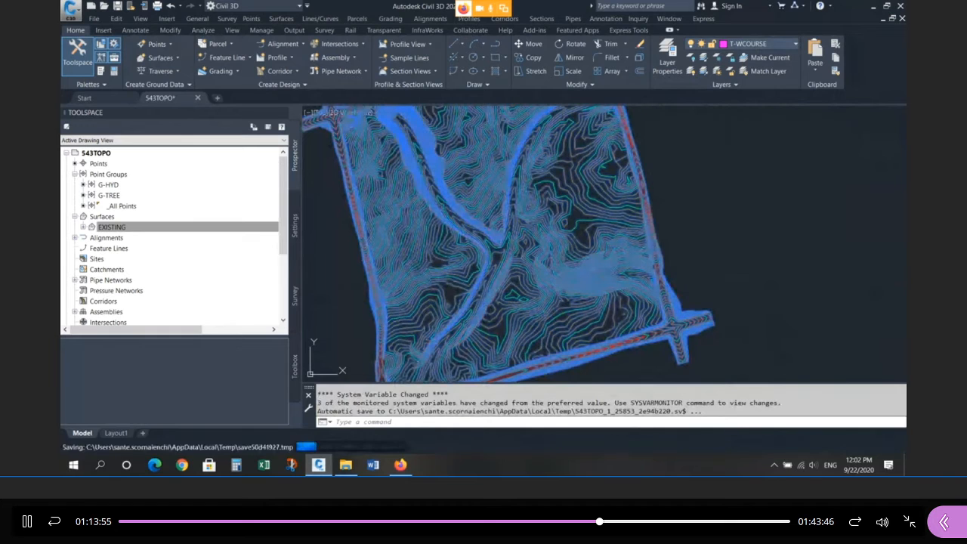
View the EXISTING surface in the Object Viewer, tilt it to a 3D view, and return to the drawing
{"action": "left_click", "coordinate": [464, 330]}
{"action": "right_click", "coordinate": [465, 331]}
{"action": "left_click", "coordinate": [496, 304]}
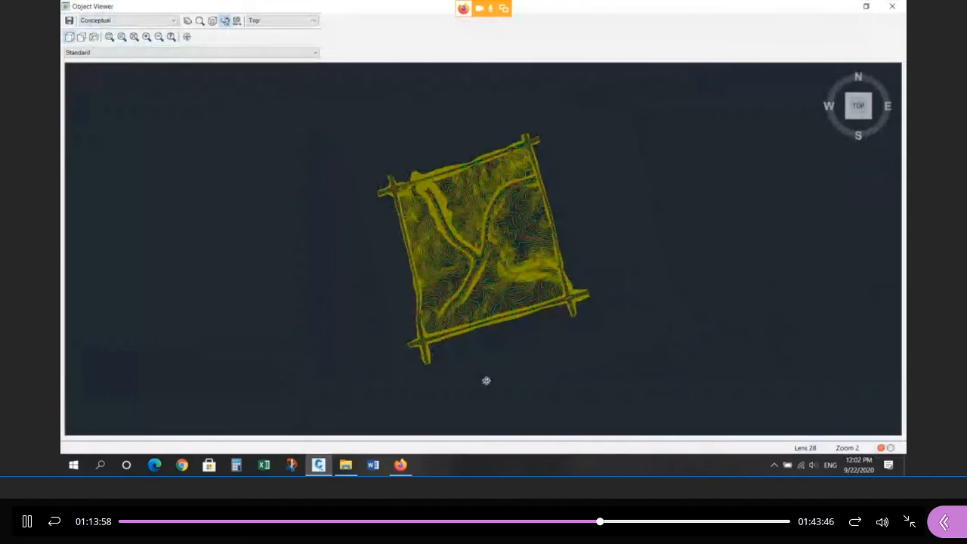
{"action": "left_click_drag", "start_coordinate": [486, 381], "coordinate": [497, 289]}
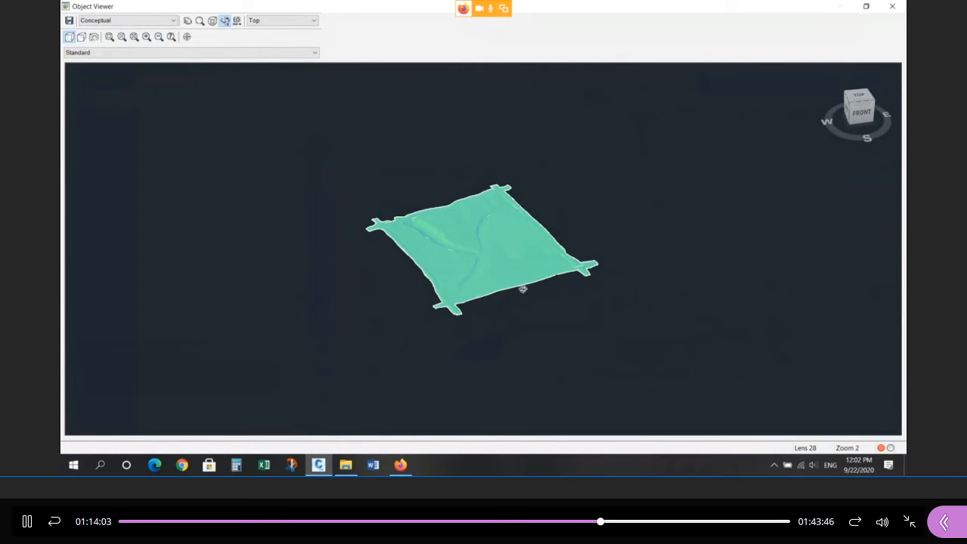
{"action": "key", "text": "Escape"}
{"action": "key", "text": "Escape"}
{"action": "key", "text": "Escape"}
{"action": "key", "text": "Escape"}
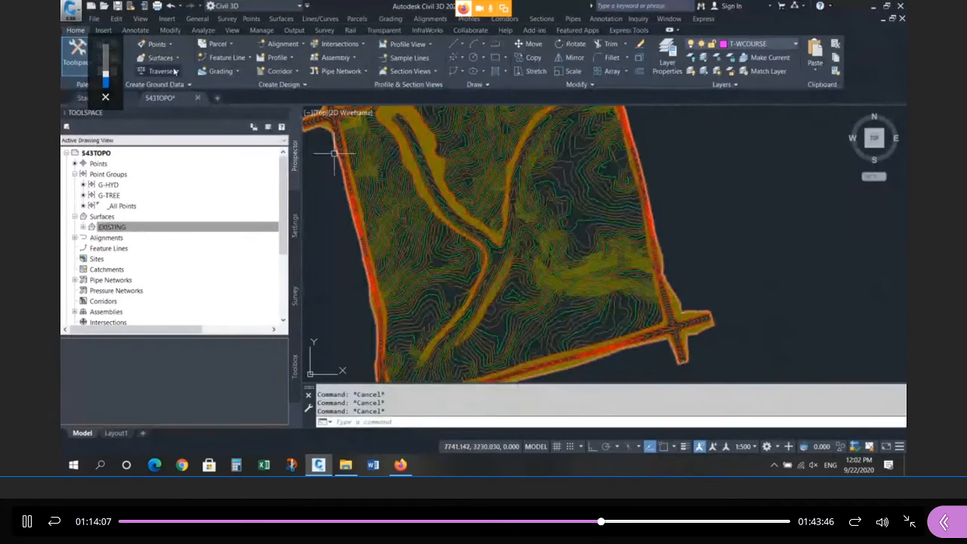
{"action": "scroll", "coordinate": [566, 254], "scroll_direction": "up", "scroll_amount": 2}
{"action": "scroll", "coordinate": [464, 216], "scroll_direction": "down", "scroll_amount": 4}
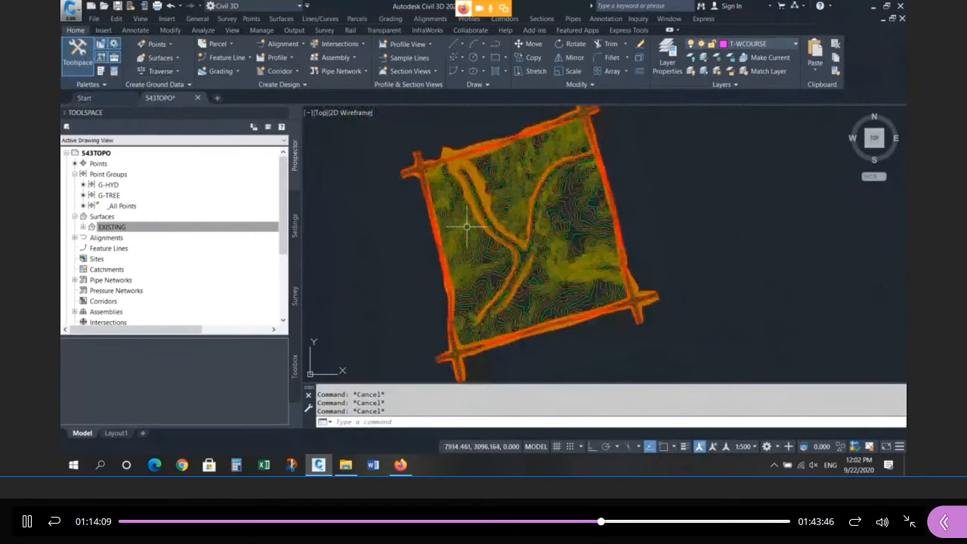
{"action": "scroll", "coordinate": [464, 222], "scroll_direction": "up", "scroll_amount": 4}
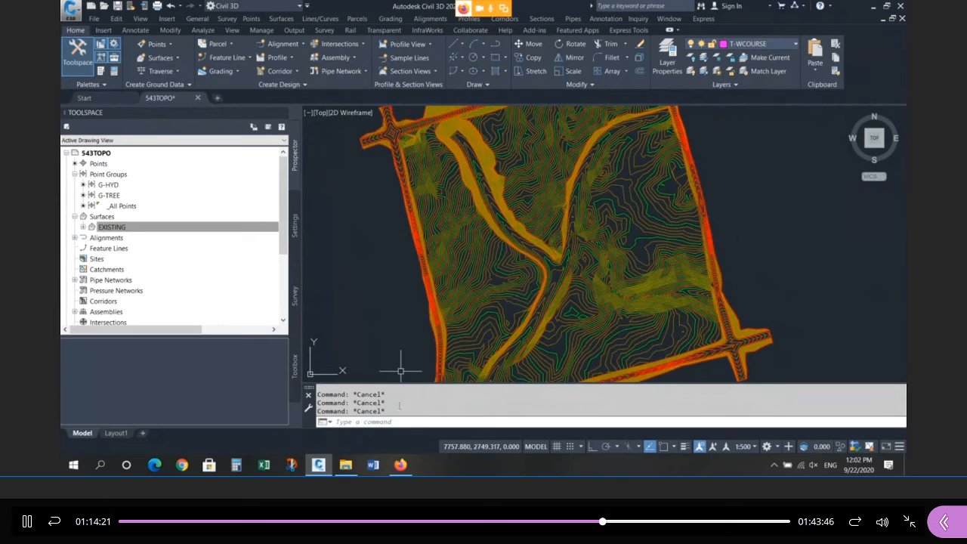
Switch to File Explorer, open Assignment1-2020.pdf from the UPLOADED folder, and read down to the surface style instructions
{"action": "left_click", "coordinate": [345, 465]}
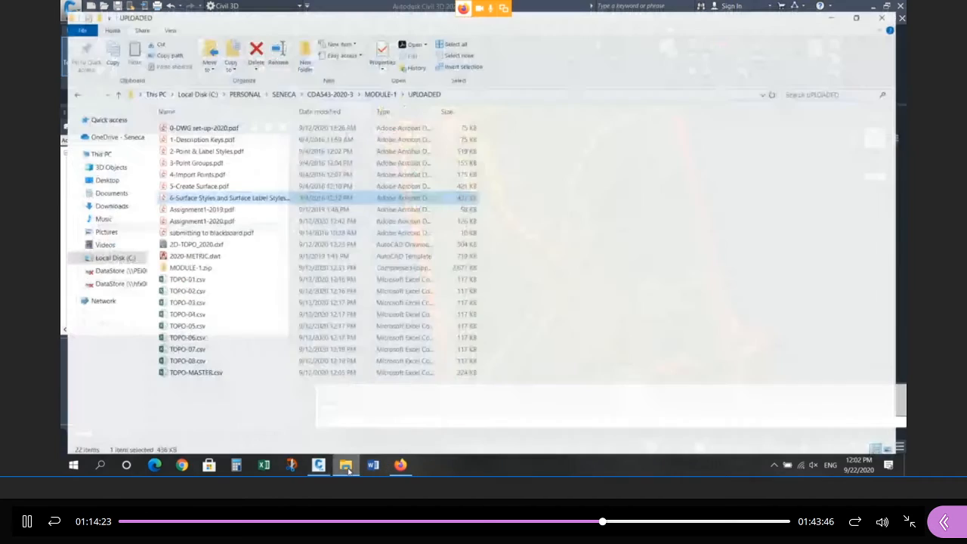
{"action": "double_click", "coordinate": [211, 215]}
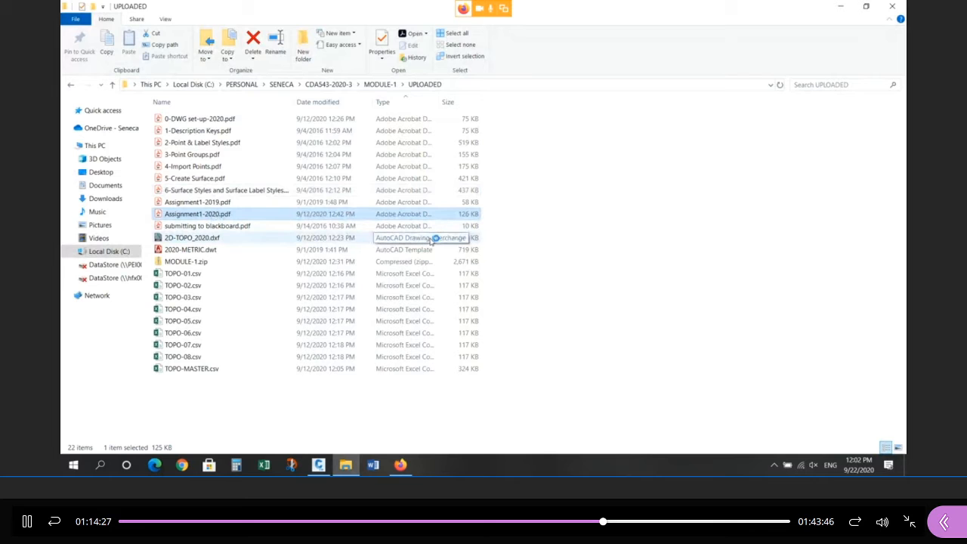
{"action": "scroll", "coordinate": [514, 248], "scroll_direction": "down", "scroll_amount": 2}
{"action": "scroll", "coordinate": [514, 237], "scroll_direction": "down", "scroll_amount": 10}
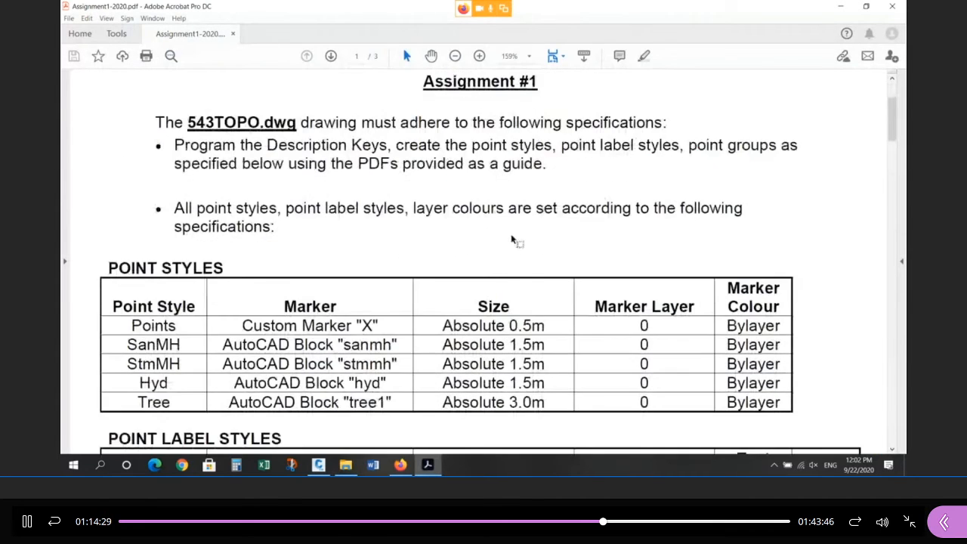
{"action": "scroll", "coordinate": [532, 238], "scroll_direction": "down", "scroll_amount": 5}
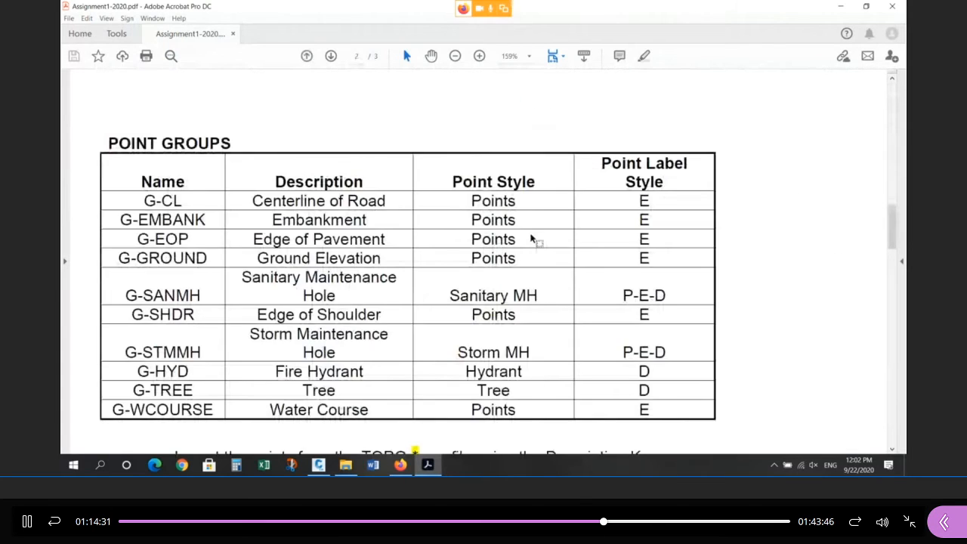
{"action": "scroll", "coordinate": [532, 239], "scroll_direction": "down", "scroll_amount": 5}
{"action": "scroll", "coordinate": [527, 242], "scroll_direction": "down", "scroll_amount": 7}
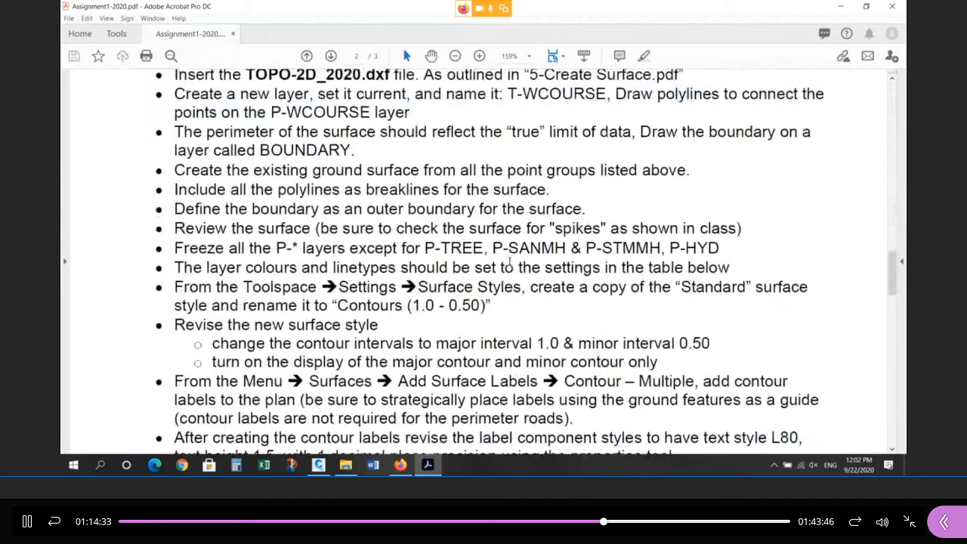
{"action": "scroll", "coordinate": [350, 160], "scroll_direction": "down", "scroll_amount": 1}
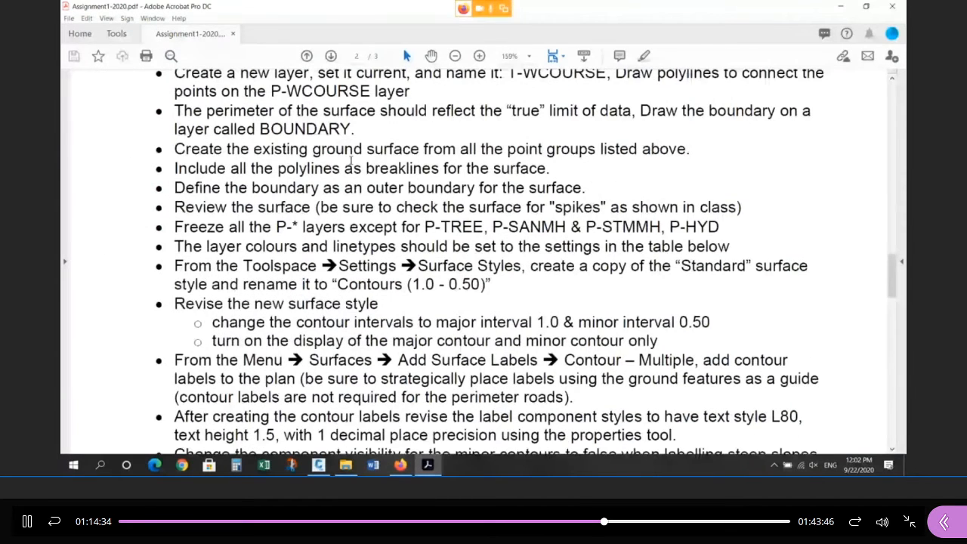
{"action": "scroll", "coordinate": [350, 160], "scroll_direction": "down", "scroll_amount": 1}
Select the instruction about copying the Standard surface style as "Contours (1.0 - 0.50)" and review the requirements below it
{"action": "left_click_drag", "start_coordinate": [173, 244], "coordinate": [495, 262]}
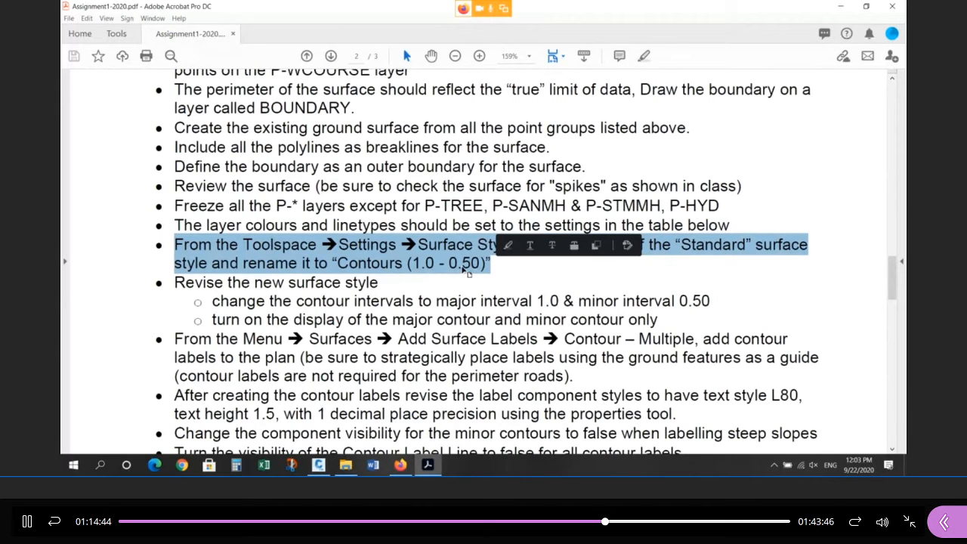
{"action": "scroll", "coordinate": [466, 260], "scroll_direction": "down", "scroll_amount": 1}
{"action": "scroll", "coordinate": [466, 260], "scroll_direction": "down", "scroll_amount": 1}
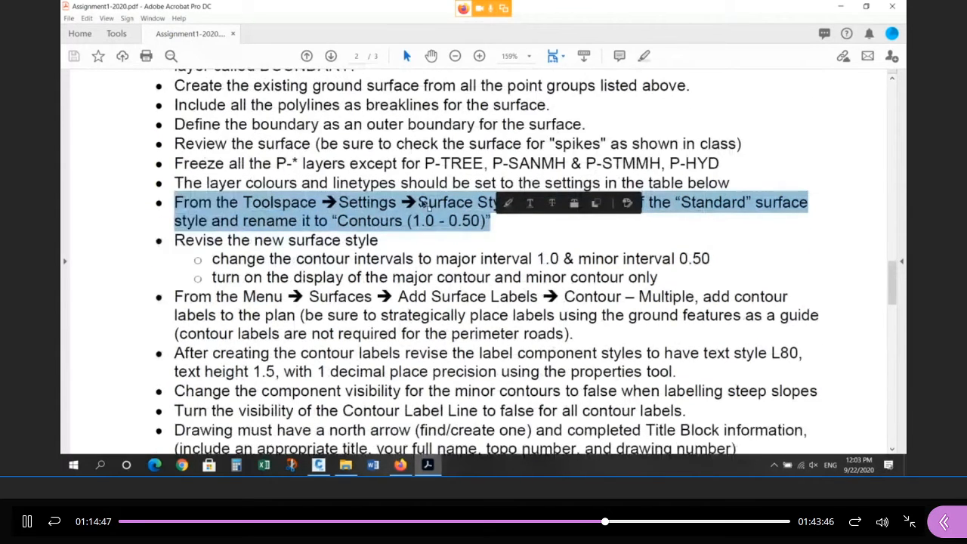
{"action": "left_click", "coordinate": [519, 237]}
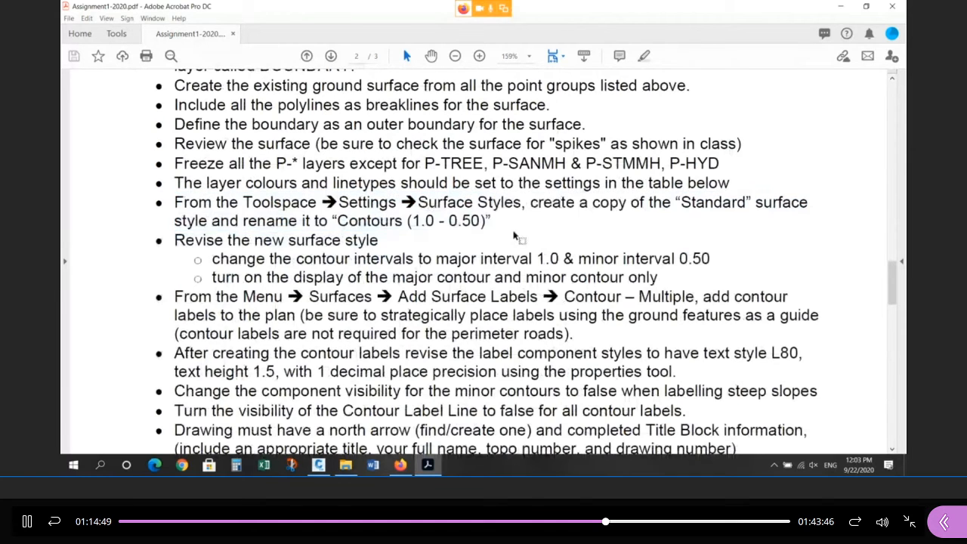
{"action": "left_click_drag", "start_coordinate": [498, 223], "coordinate": [183, 202]}
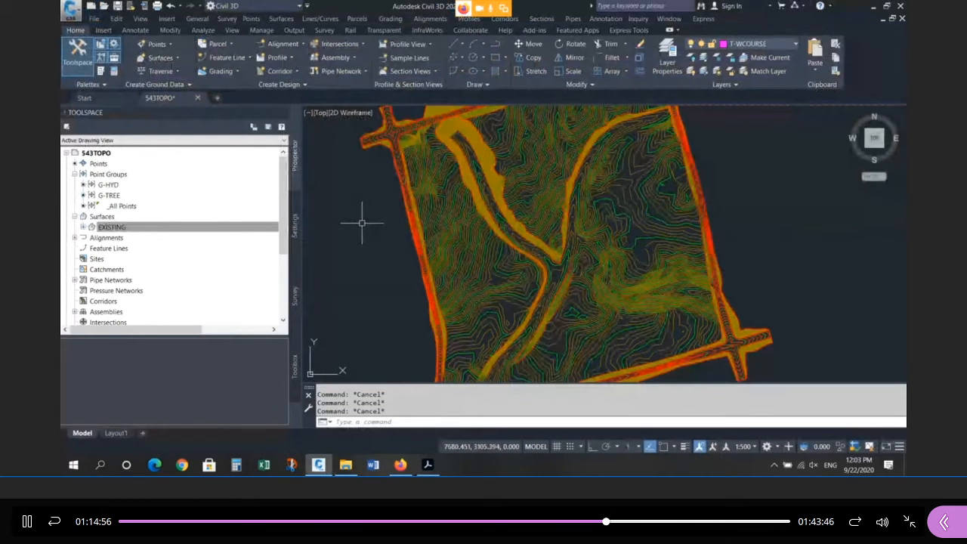
Copy the STANDARD surface style and name the copy CONTOURS2
{"action": "left_click", "coordinate": [295, 225]}
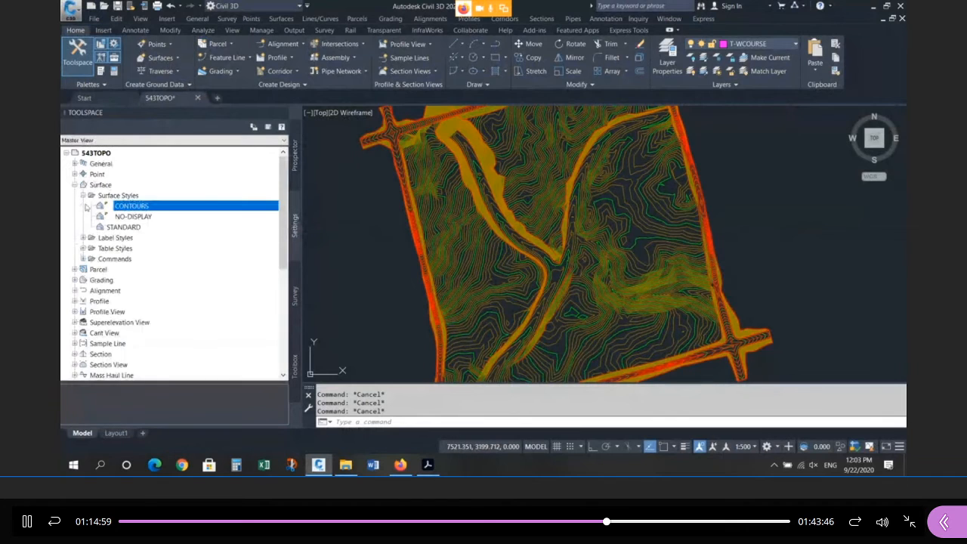
{"action": "left_click", "coordinate": [127, 227]}
{"action": "right_click", "coordinate": [138, 226]}
{"action": "left_click", "coordinate": [155, 246]}
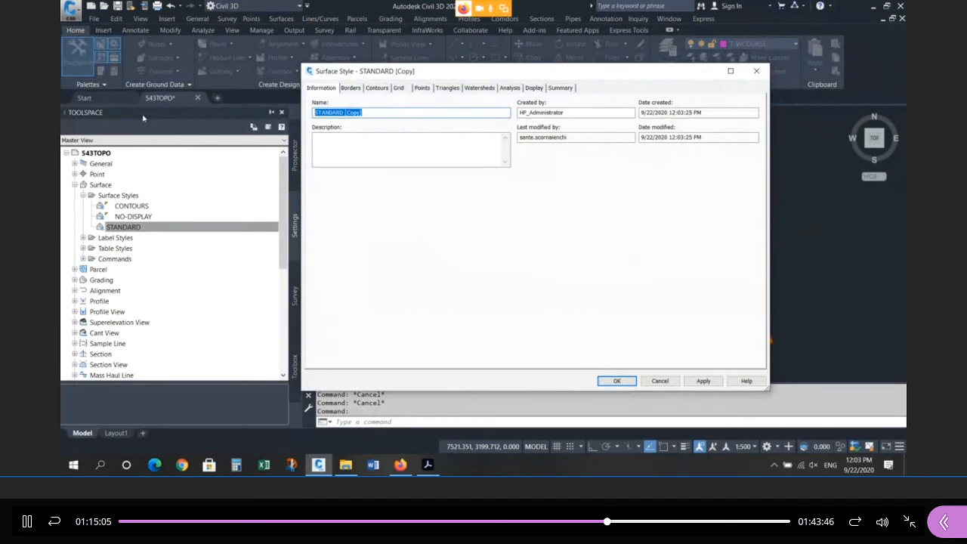
{"action": "type", "text": "CONTOURS2"}
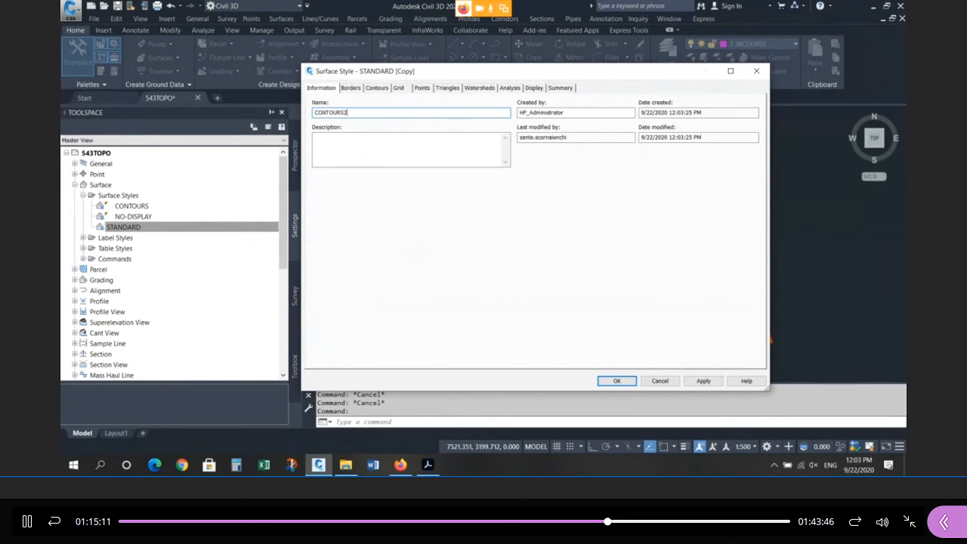
For the Plan view direction of CONTOURS2, make the major and minor contours visible and hide the triangles
{"action": "left_click", "coordinate": [534, 88]}
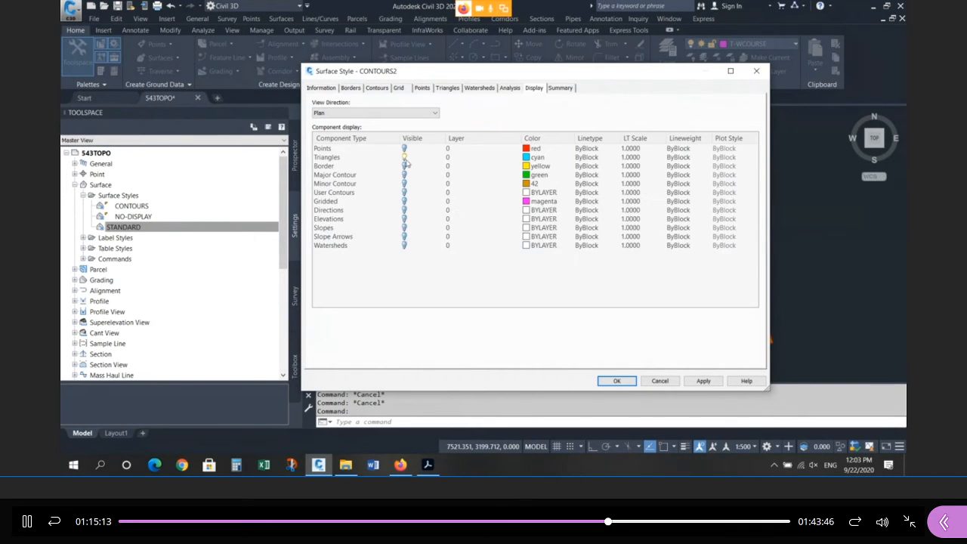
{"action": "left_click", "coordinate": [354, 175]}
{"action": "left_click", "coordinate": [354, 184], "text": "shift"}
{"action": "left_click", "coordinate": [404, 175]}
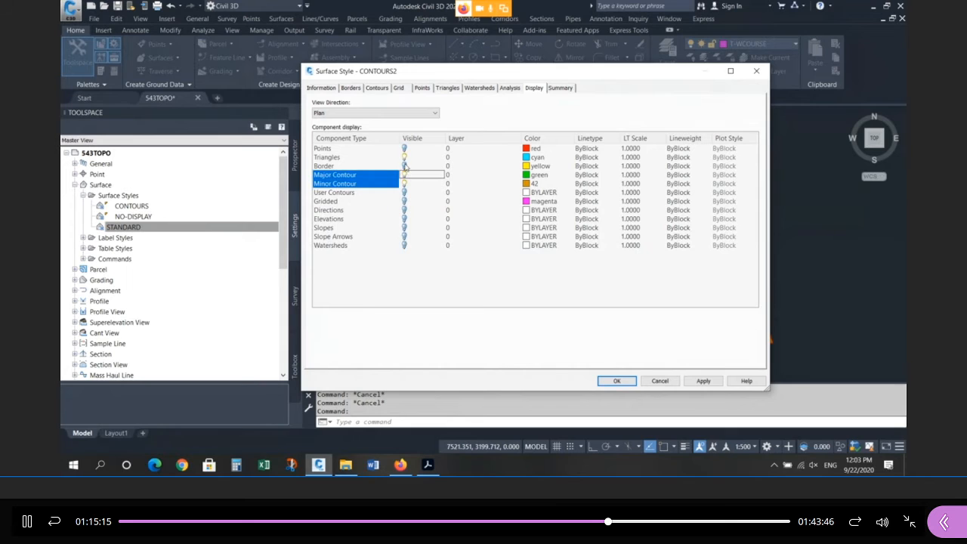
{"action": "left_click", "coordinate": [406, 158]}
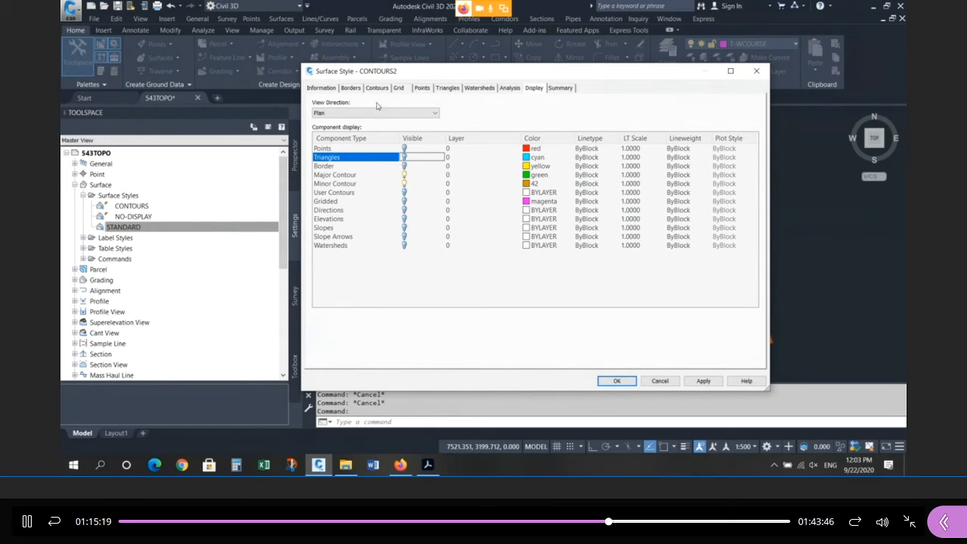
Set the contour intervals of CONTOURS2 to 0.250 m minor and 1.000 m major
{"action": "left_click", "coordinate": [377, 87]}
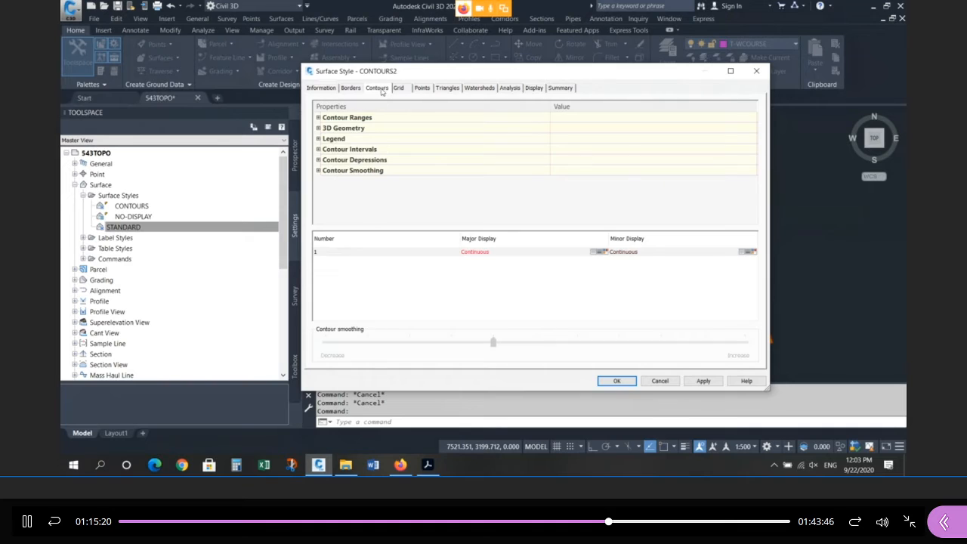
{"action": "left_click", "coordinate": [319, 150]}
{"action": "left_click", "coordinate": [584, 171]}
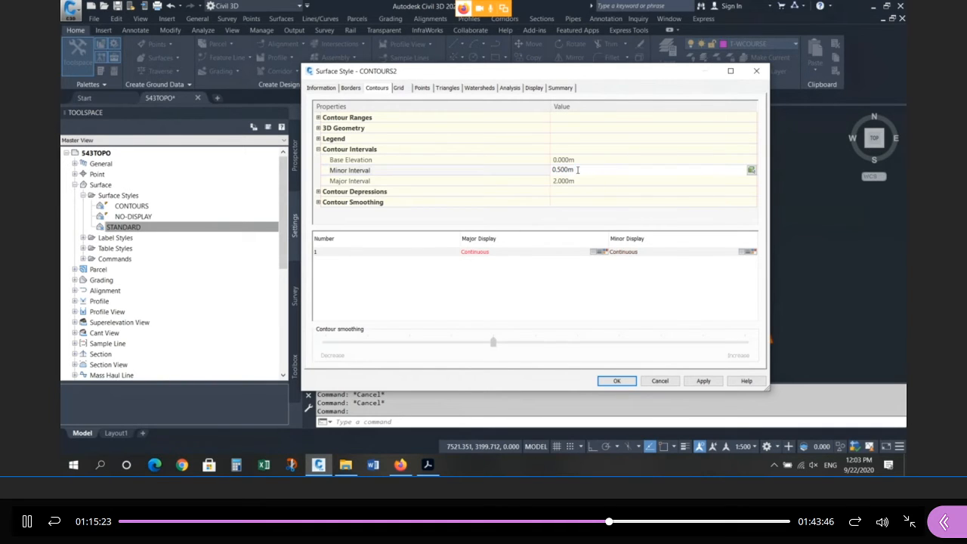
{"action": "type", "text": "25"}
{"action": "left_click", "coordinate": [575, 181]}
{"action": "type", "text": "1"}
{"action": "key", "text": "Return"}
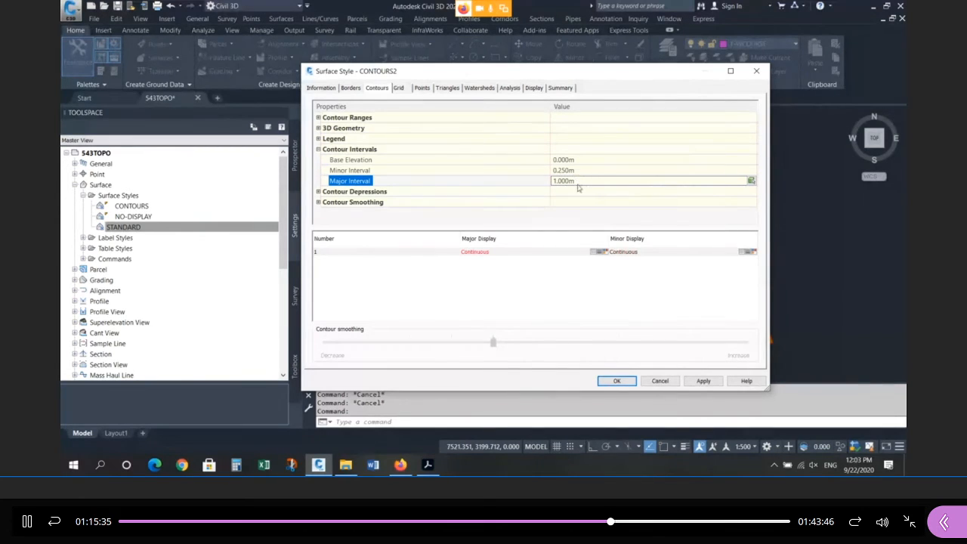
For the Model view direction, make the major and minor contours visible, and compare the component display with the Plan view direction
{"action": "left_click", "coordinate": [533, 87]}
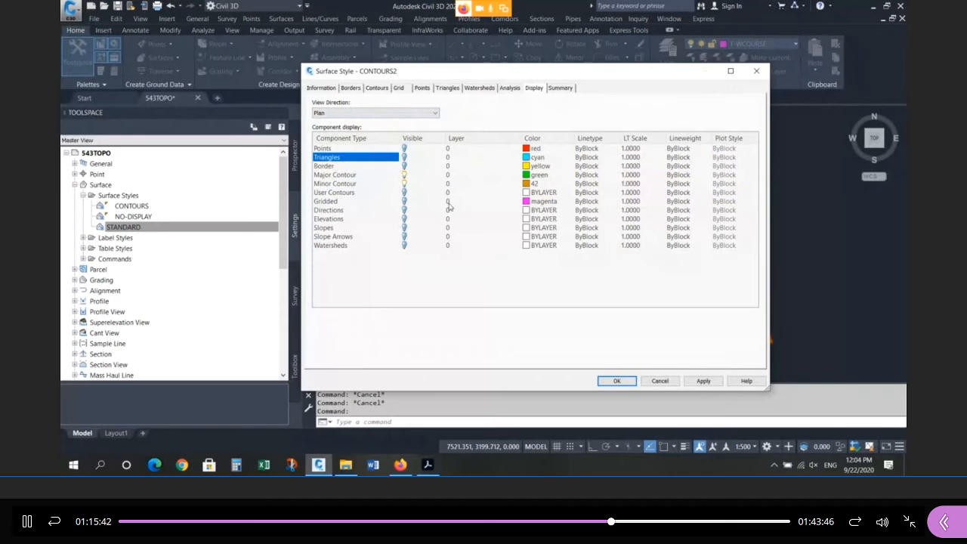
{"action": "left_click", "coordinate": [349, 113]}
{"action": "left_click", "coordinate": [328, 129]}
{"action": "left_click", "coordinate": [335, 175]}
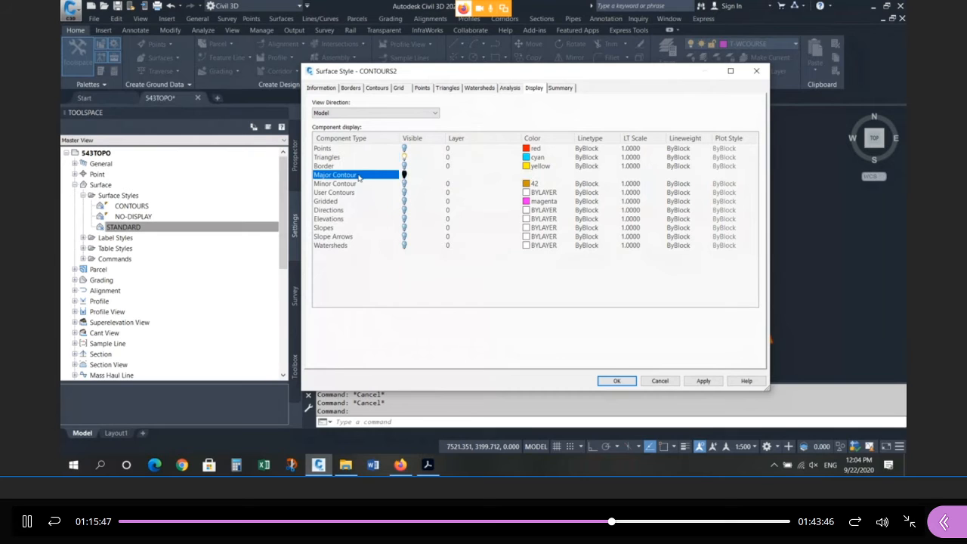
{"action": "left_click", "coordinate": [335, 184], "text": "shift"}
{"action": "left_click", "coordinate": [405, 184]}
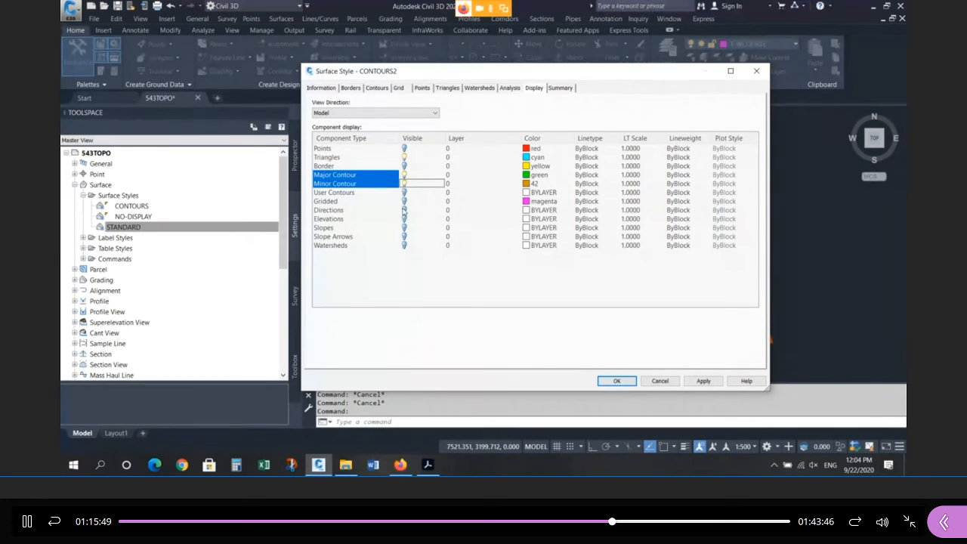
{"action": "left_click", "coordinate": [370, 113]}
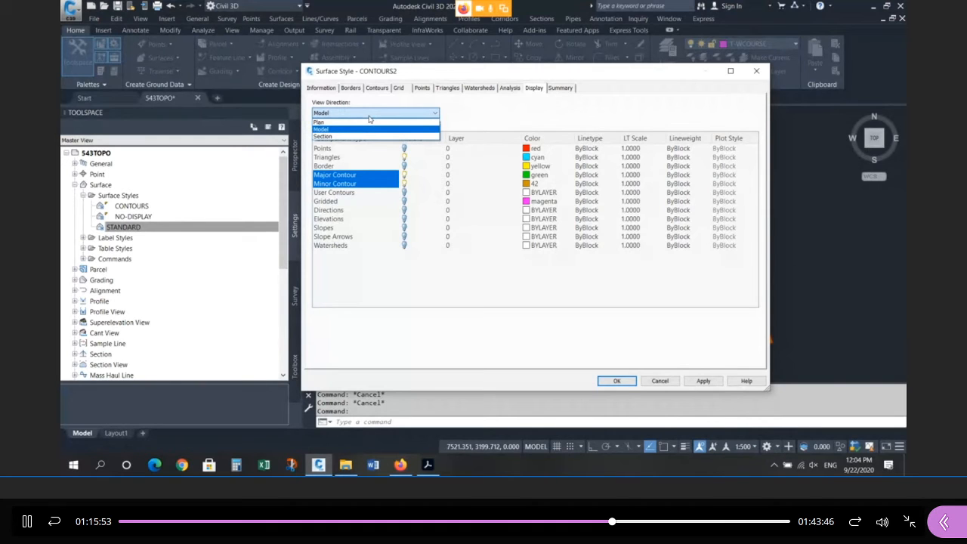
{"action": "left_click", "coordinate": [333, 121]}
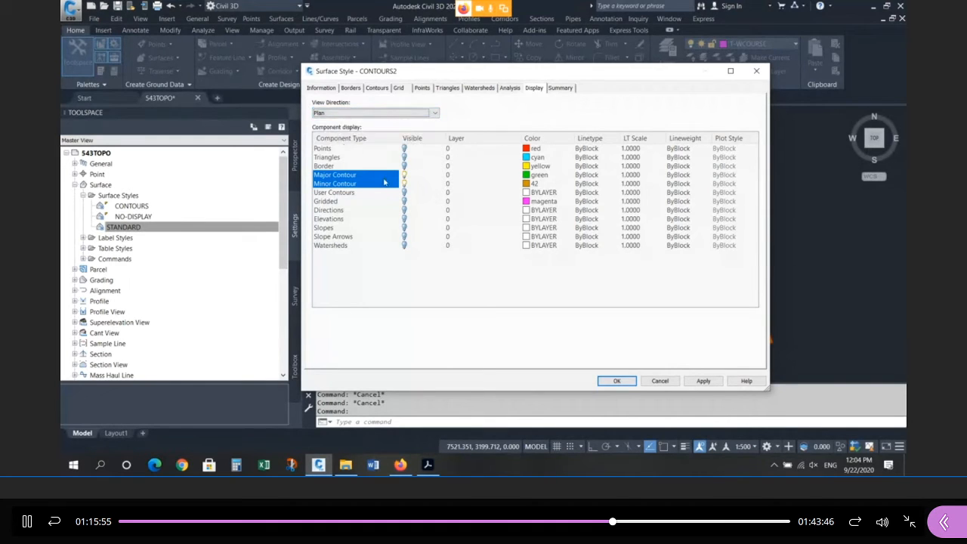
{"action": "left_click", "coordinate": [378, 114]}
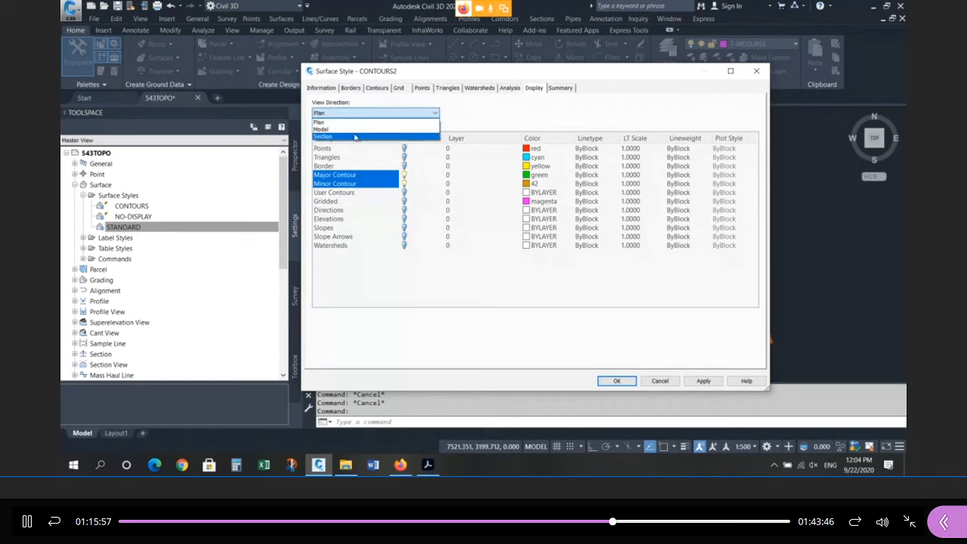
{"action": "left_click", "coordinate": [347, 130]}
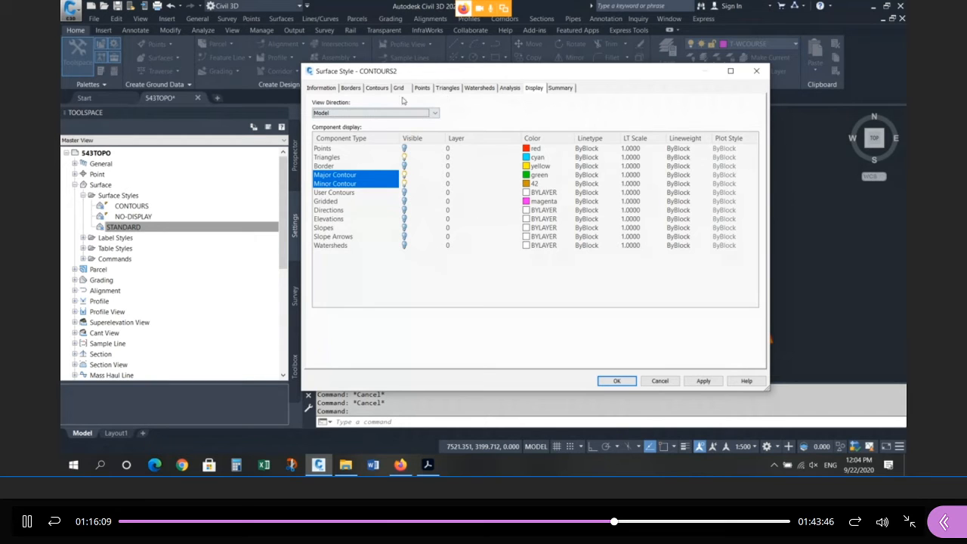
Set the contours' 3D geometry to Exaggerate Elevation with a scale factor of 5
{"action": "left_click", "coordinate": [380, 89]}
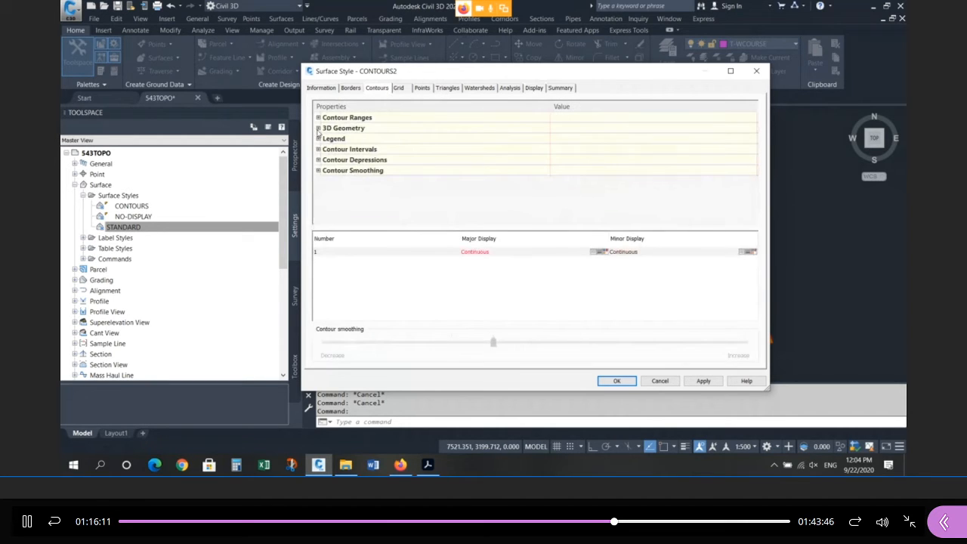
{"action": "left_click", "coordinate": [318, 129]}
{"action": "left_click", "coordinate": [564, 141]}
{"action": "left_click", "coordinate": [582, 168]}
{"action": "left_click", "coordinate": [567, 160]}
{"action": "type", "text": "5"}
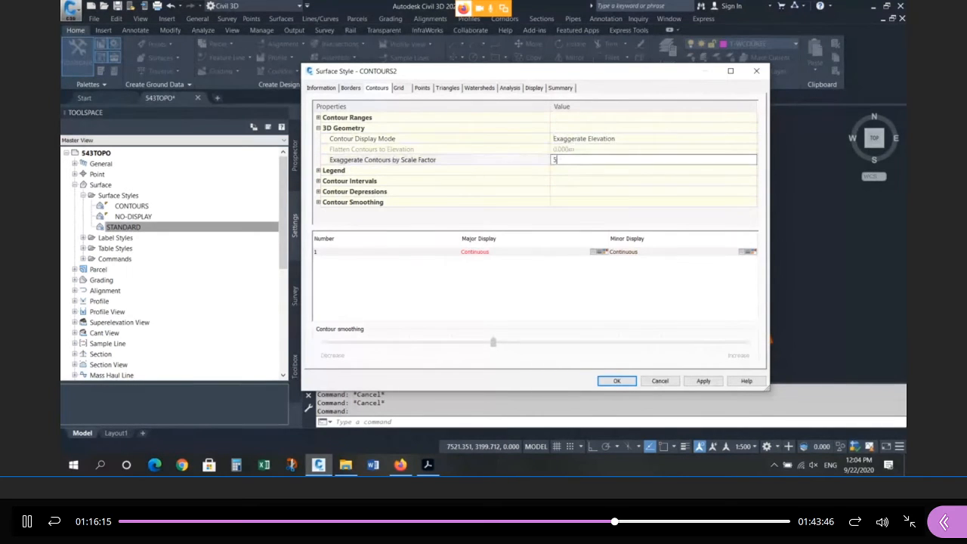
{"action": "key", "text": "Return"}
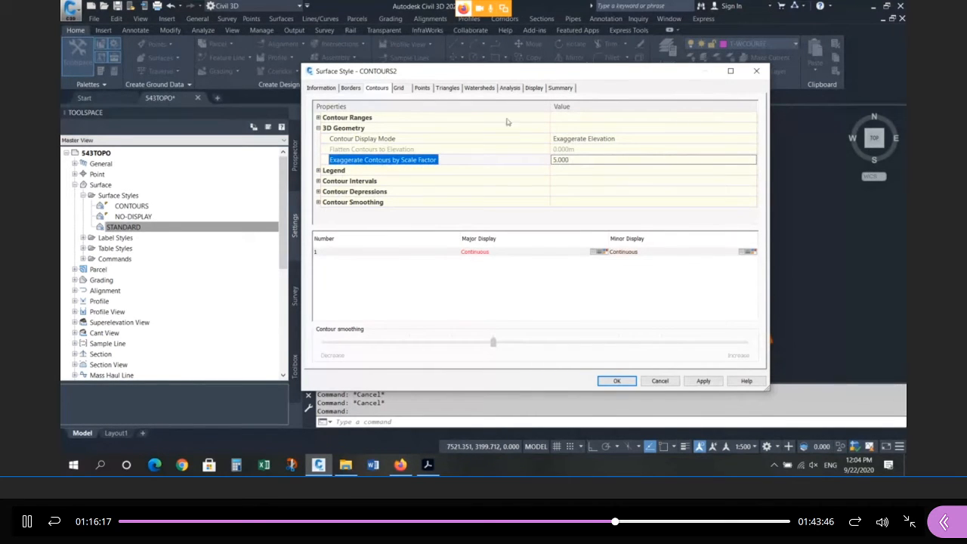
Set the triangle display mode to Exaggerate Elevation with a scale factor of 5
{"action": "left_click", "coordinate": [450, 88]}
{"action": "left_click", "coordinate": [583, 129]}
{"action": "left_click", "coordinate": [584, 129]}
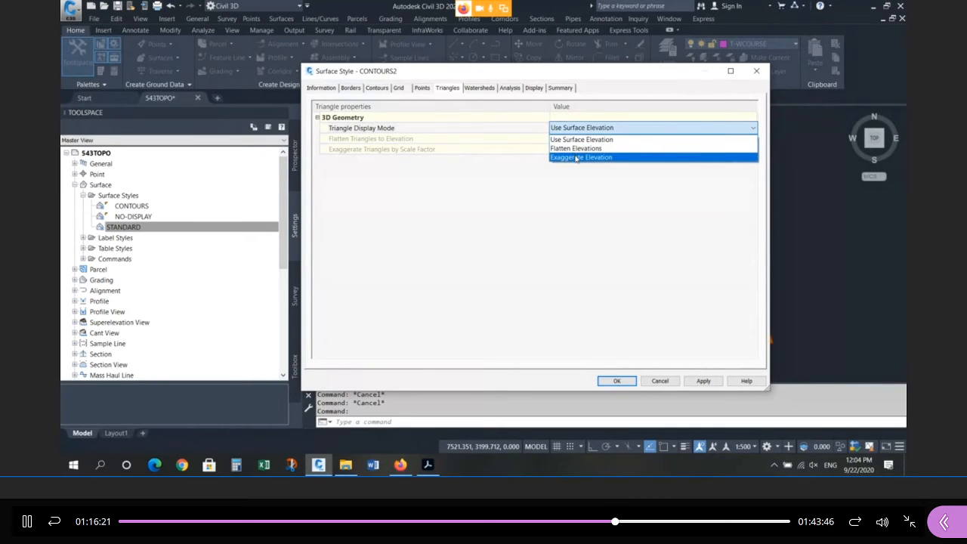
{"action": "left_click", "coordinate": [576, 158]}
{"action": "left_click", "coordinate": [566, 150]}
{"action": "type", "text": "5"}
{"action": "key", "text": "Return"}
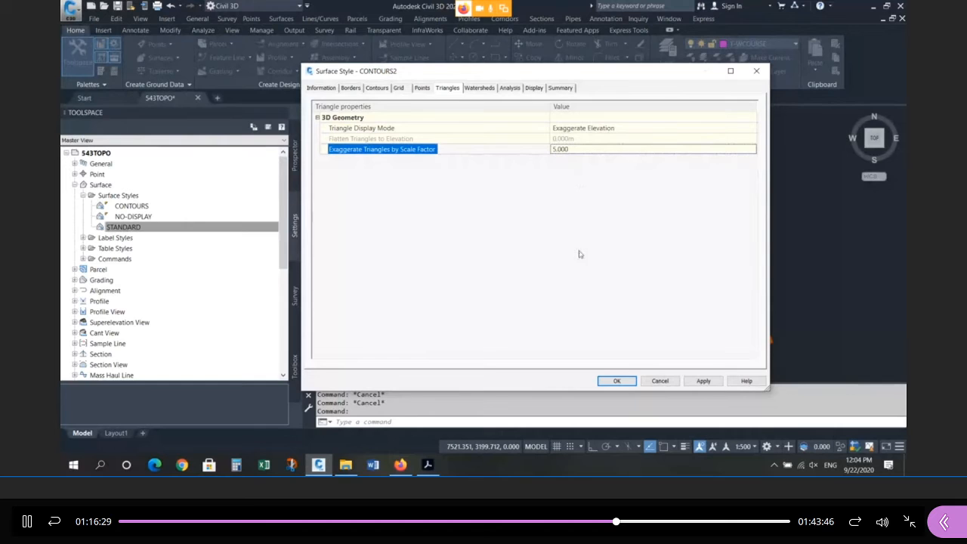
Recheck the component visibility for the Model view direction and save the CONTOURS2 style
{"action": "left_click", "coordinate": [540, 90]}
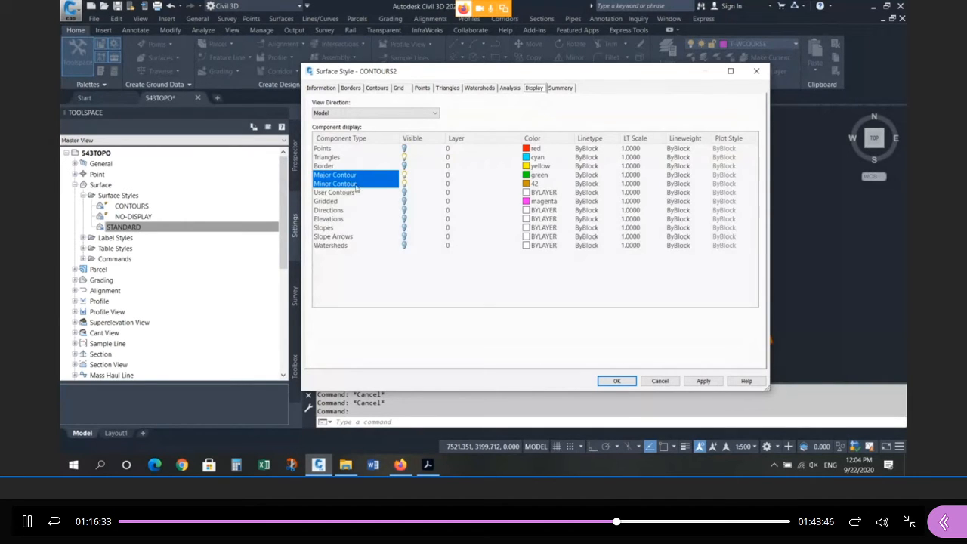
{"action": "left_click", "coordinate": [368, 113]}
{"action": "left_click", "coordinate": [360, 130]}
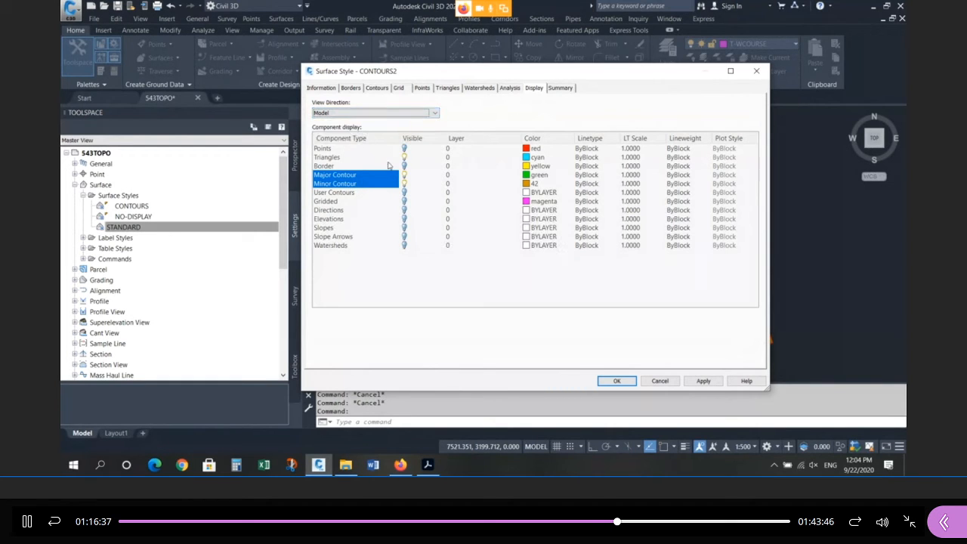
{"action": "left_click", "coordinate": [617, 381]}
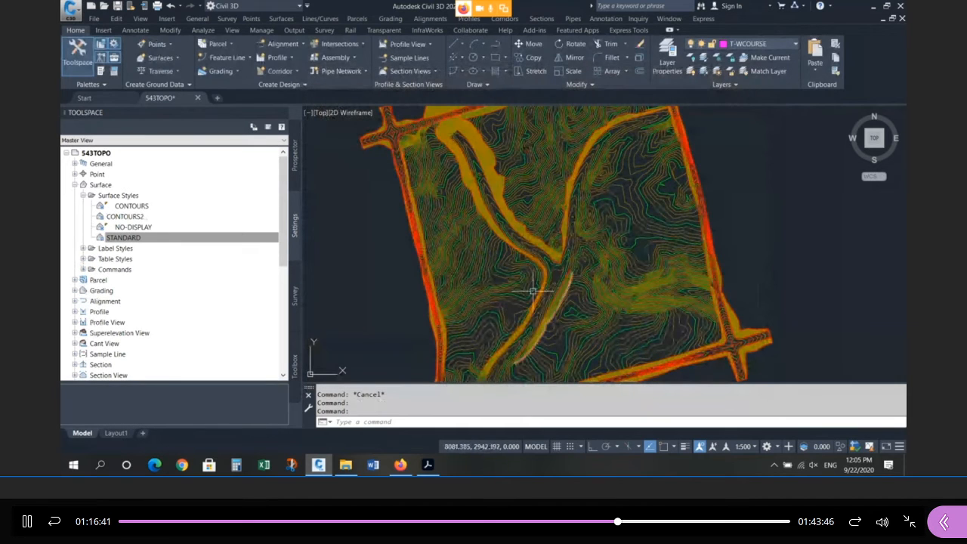
View the EXISTING surface in the Object Viewer, tilt it to a 3D view, and return to the drawing
{"action": "left_click", "coordinate": [492, 272]}
{"action": "right_click", "coordinate": [492, 272]}
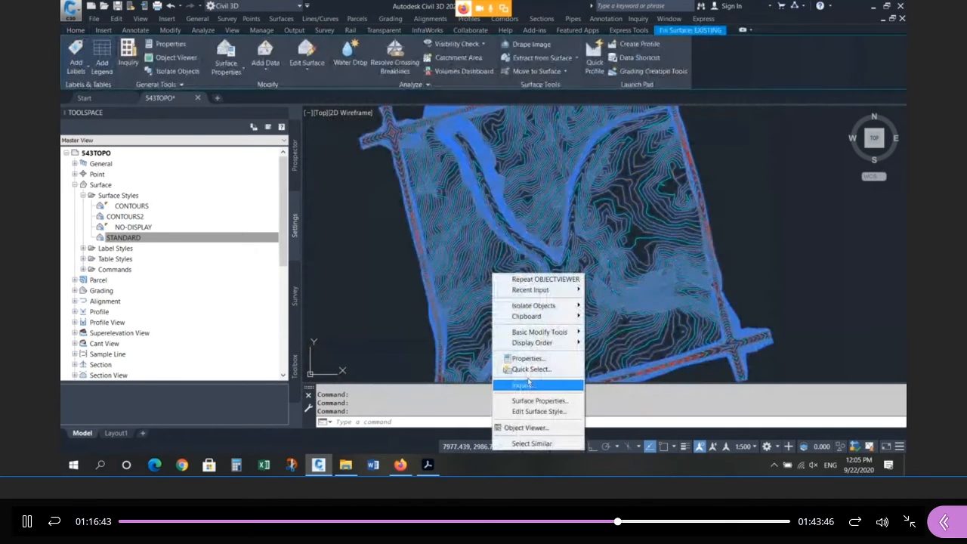
{"action": "left_click", "coordinate": [531, 429]}
{"action": "mouse_move", "coordinate": [444, 378]}
{"action": "left_mouse_down"}
{"action": "mouse_move", "coordinate": [467, 293]}
{"action": "mouse_move", "coordinate": [450, 303]}
{"action": "mouse_move", "coordinate": [479, 352]}
{"action": "mouse_move", "coordinate": [486, 313]}
{"action": "mouse_move", "coordinate": [486, 335]}
{"action": "left_mouse_up"}
{"action": "key", "text": "Escape"}
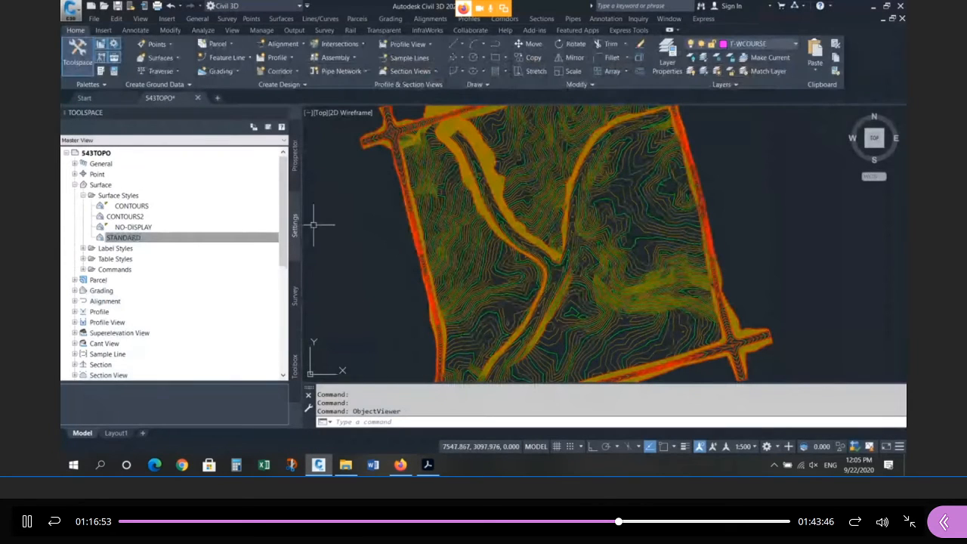
Check which components the original CONTOURS surface style displays in the Plan and Model view directions
{"action": "left_click", "coordinate": [135, 206]}
{"action": "right_click", "coordinate": [138, 209]}
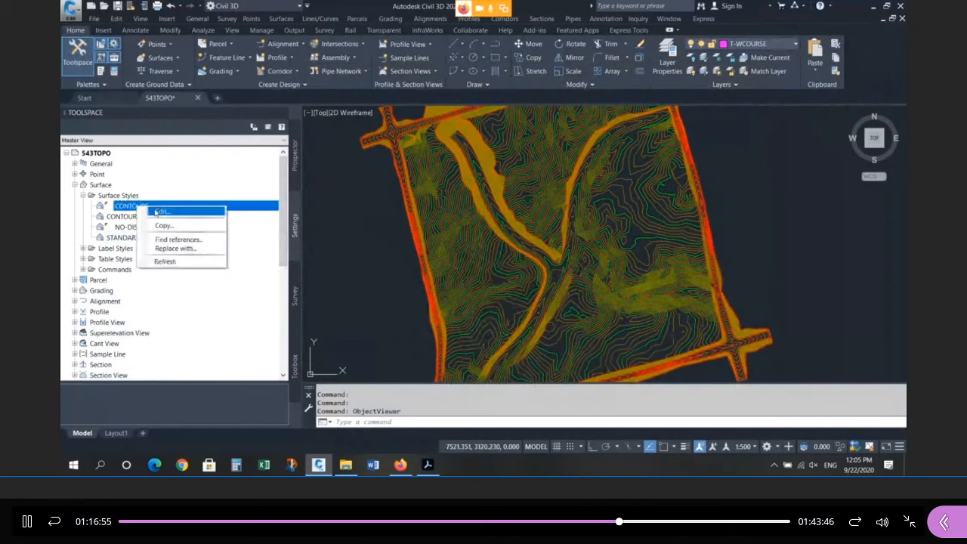
{"action": "left_click", "coordinate": [155, 211]}
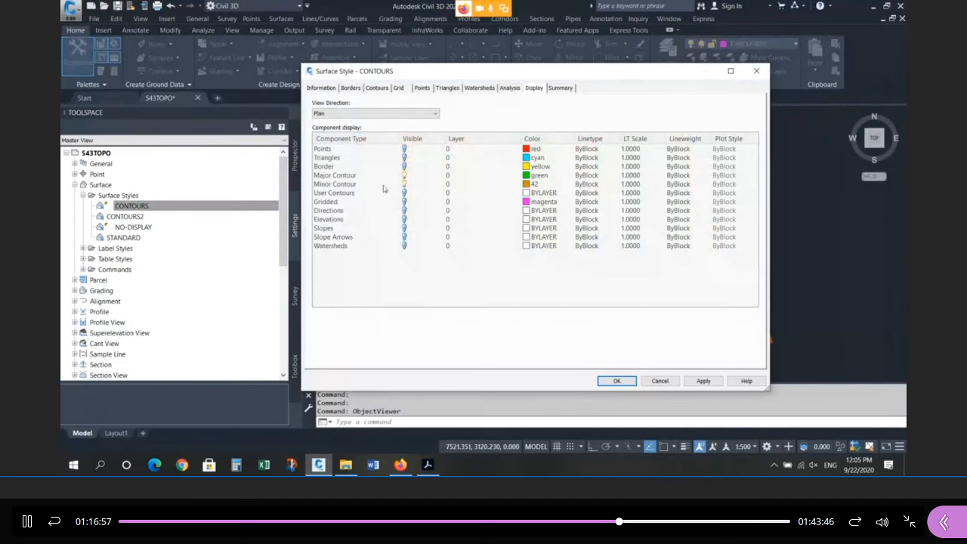
{"action": "left_click", "coordinate": [375, 113]}
{"action": "left_click", "coordinate": [333, 131]}
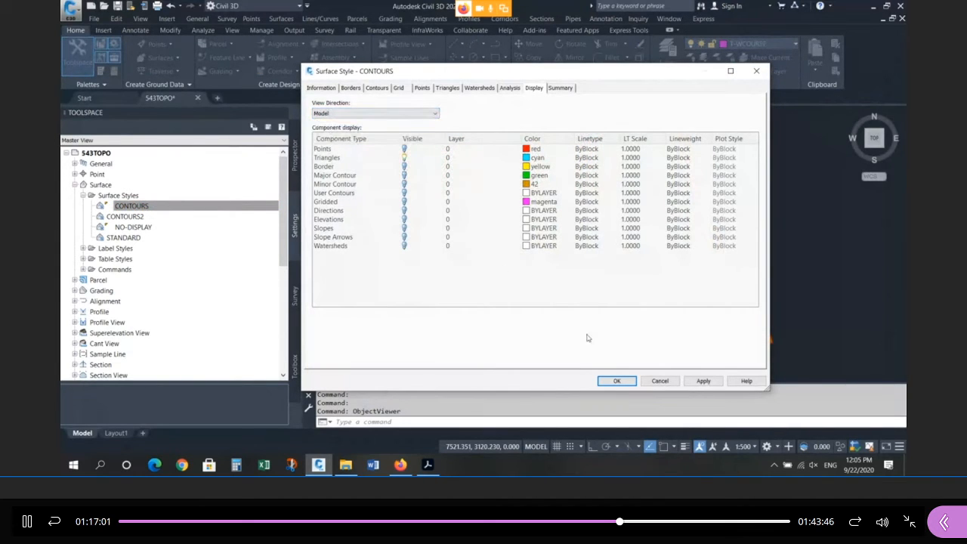
{"action": "left_click", "coordinate": [617, 381]}
Assign the CONTOURS2 surface style to the EXISTING surface and inspect its contours beside the watercourse
{"action": "left_click", "coordinate": [479, 259]}
{"action": "right_click", "coordinate": [479, 260]}
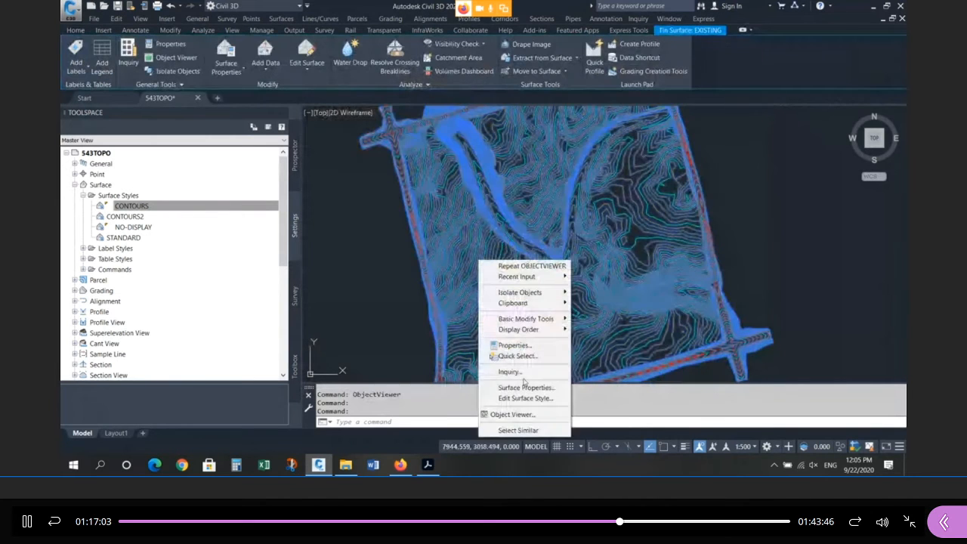
{"action": "left_click", "coordinate": [151, 204]}
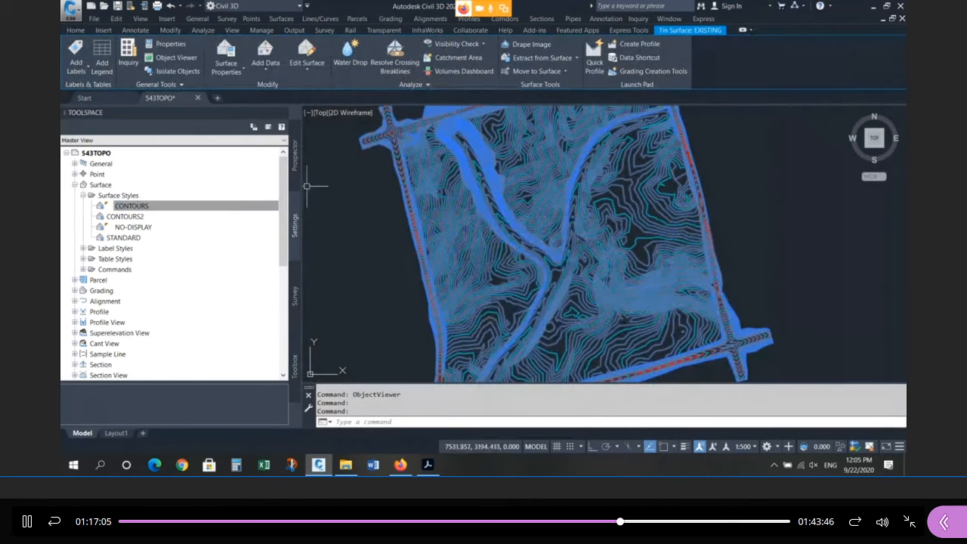
{"action": "right_click", "coordinate": [451, 200]}
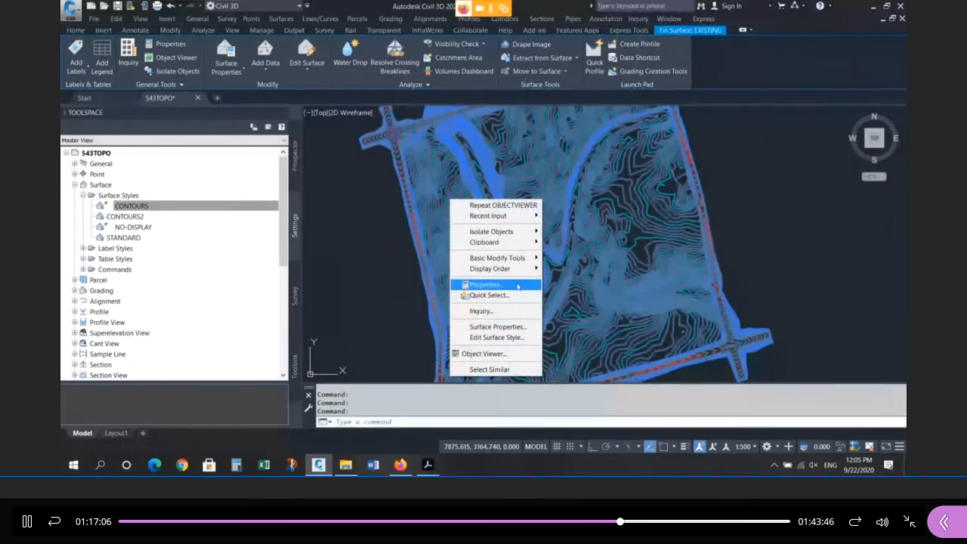
{"action": "left_click", "coordinate": [497, 327]}
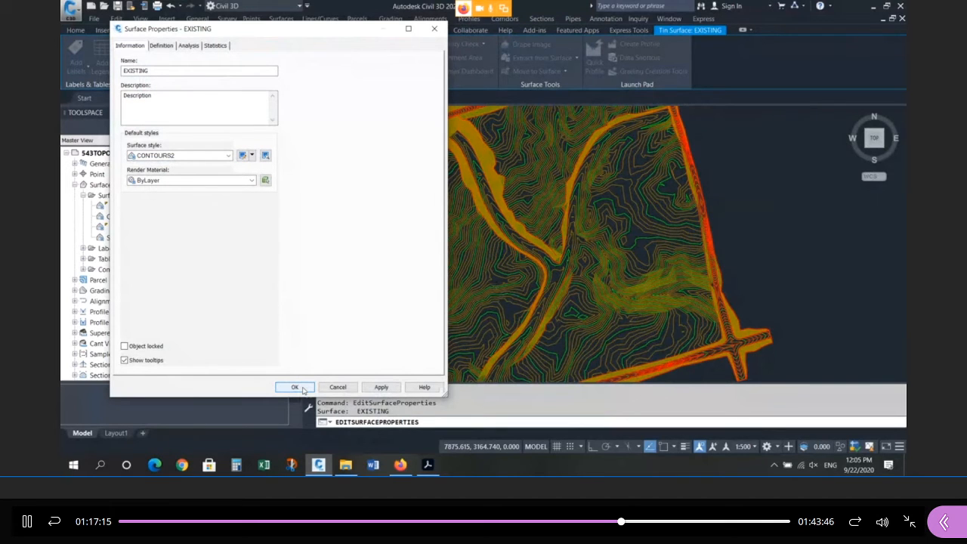
{"action": "left_click", "coordinate": [302, 388]}
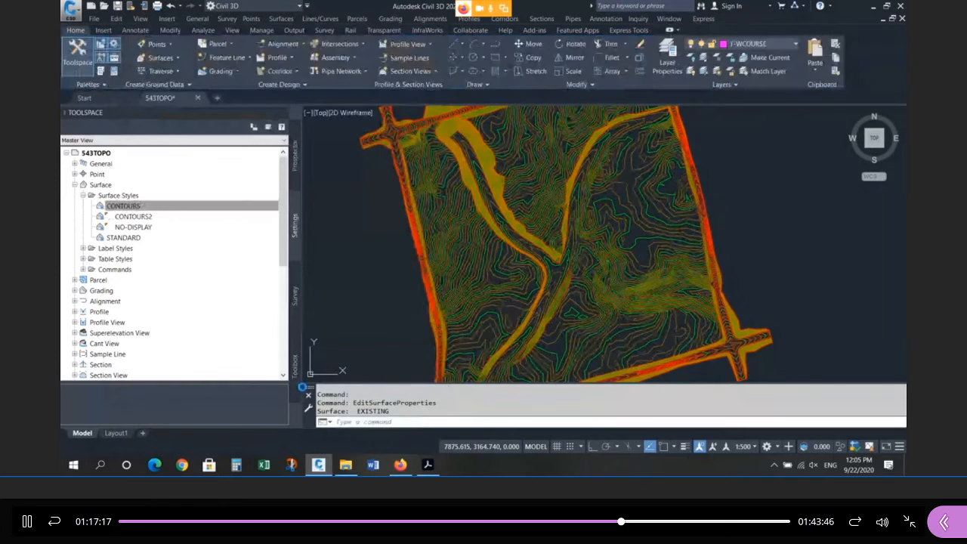
{"action": "scroll", "coordinate": [522, 267], "scroll_direction": "up", "scroll_amount": 5}
{"action": "scroll", "coordinate": [521, 267], "scroll_direction": "up", "scroll_amount": 2}
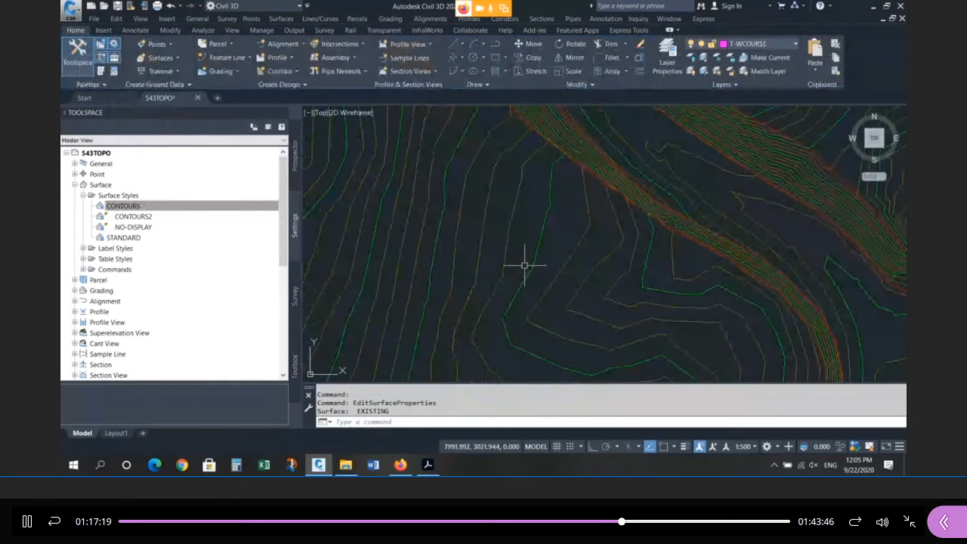
{"action": "type", "text": "di"}
{"action": "key", "text": "Return"}
{"action": "key", "text": "Escape"}
{"action": "key", "text": "Escape"}
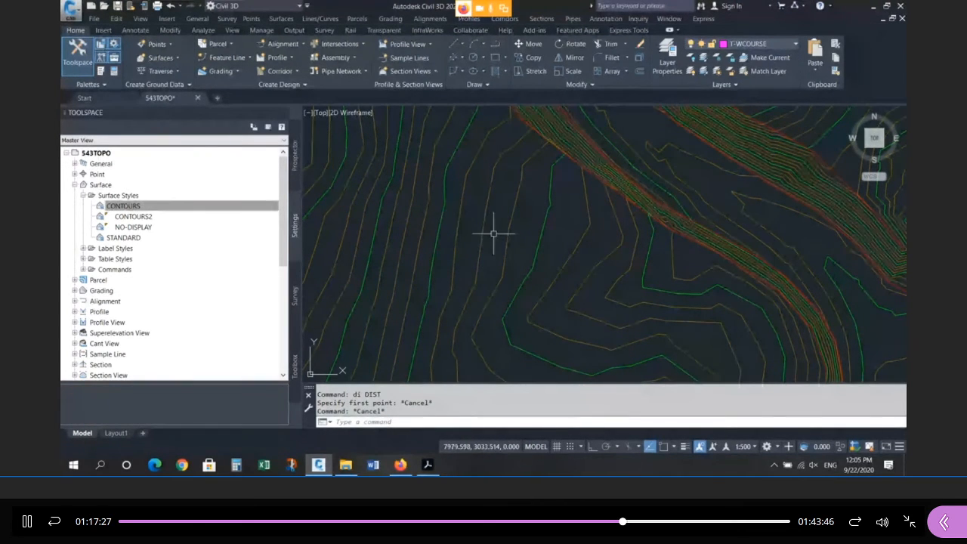
View the whole EXISTING surface in the Object Viewer, tilt it to a 3D view, and return to the drawing
{"action": "scroll", "coordinate": [493, 234], "scroll_direction": "down", "scroll_amount": 4}
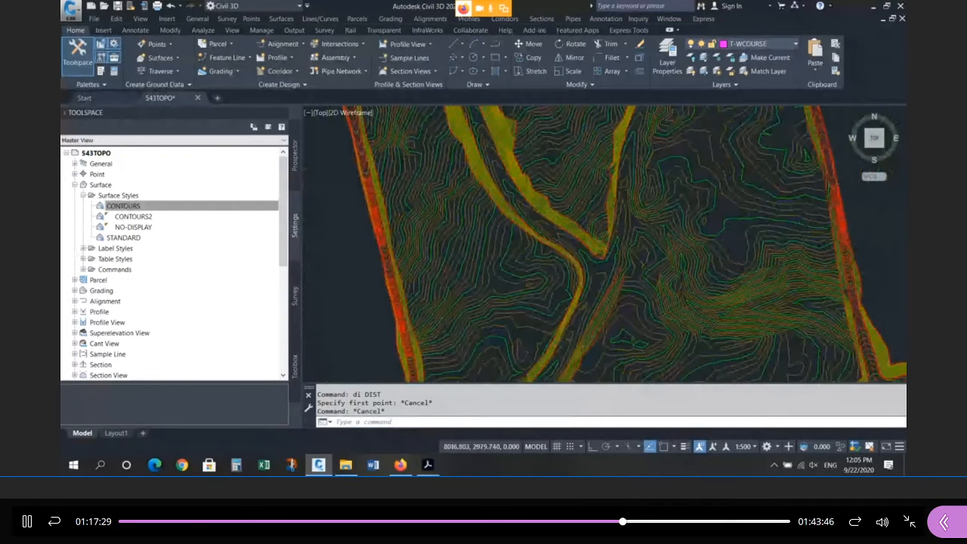
{"action": "scroll", "coordinate": [502, 248], "scroll_direction": "down", "scroll_amount": 6}
{"action": "scroll", "coordinate": [502, 248], "scroll_direction": "up", "scroll_amount": 2}
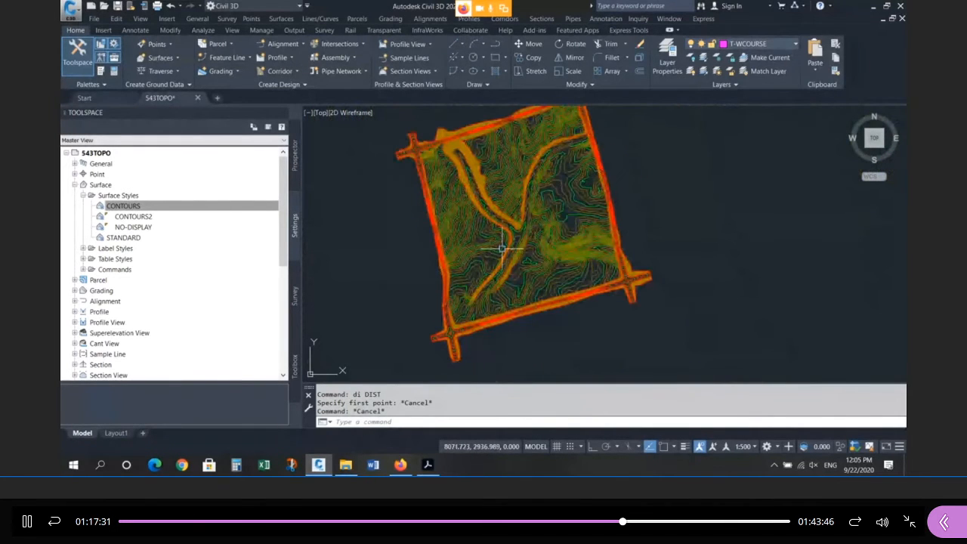
{"action": "left_click", "coordinate": [498, 184]}
{"action": "right_click", "coordinate": [498, 184]}
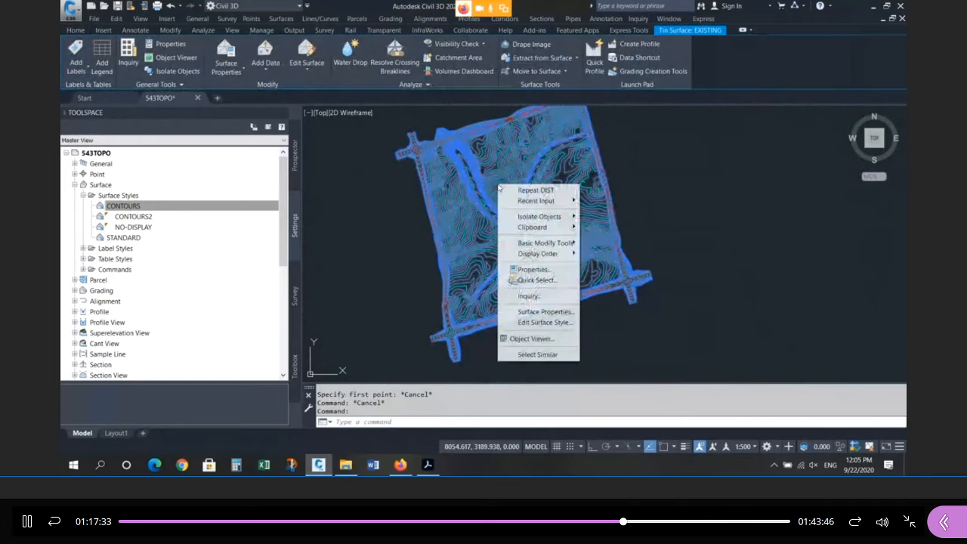
{"action": "left_click", "coordinate": [532, 338]}
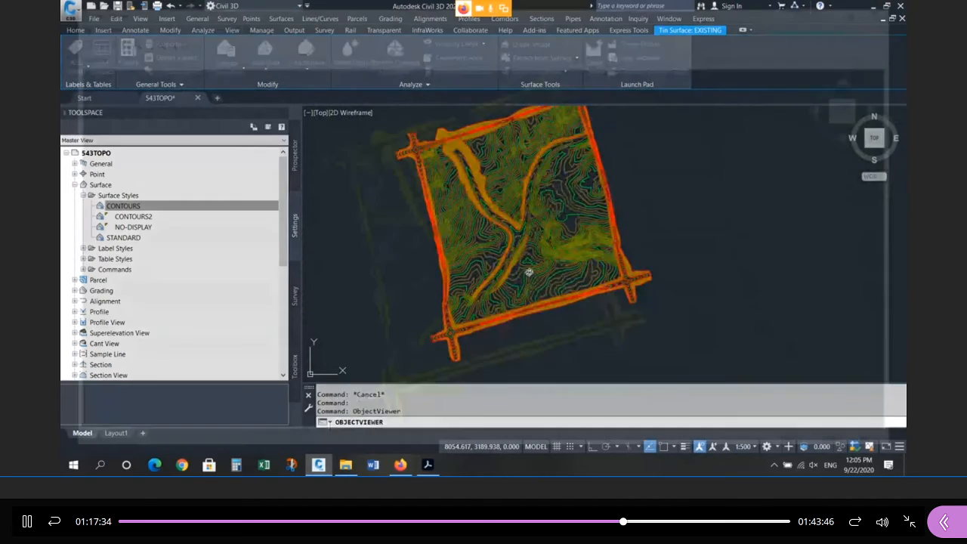
{"action": "scroll", "coordinate": [538, 249], "scroll_direction": "down", "scroll_amount": 4}
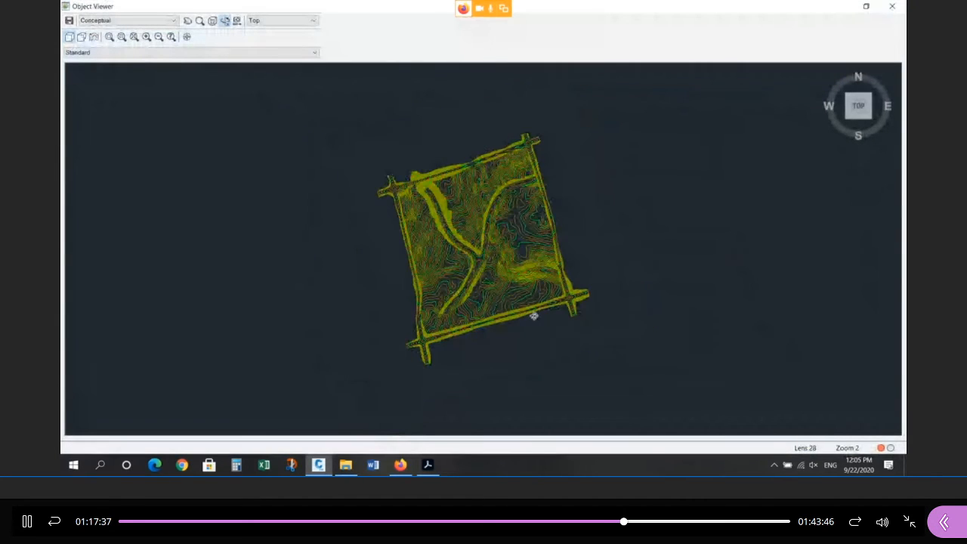
{"action": "left_click_drag", "start_coordinate": [492, 337], "coordinate": [508, 300]}
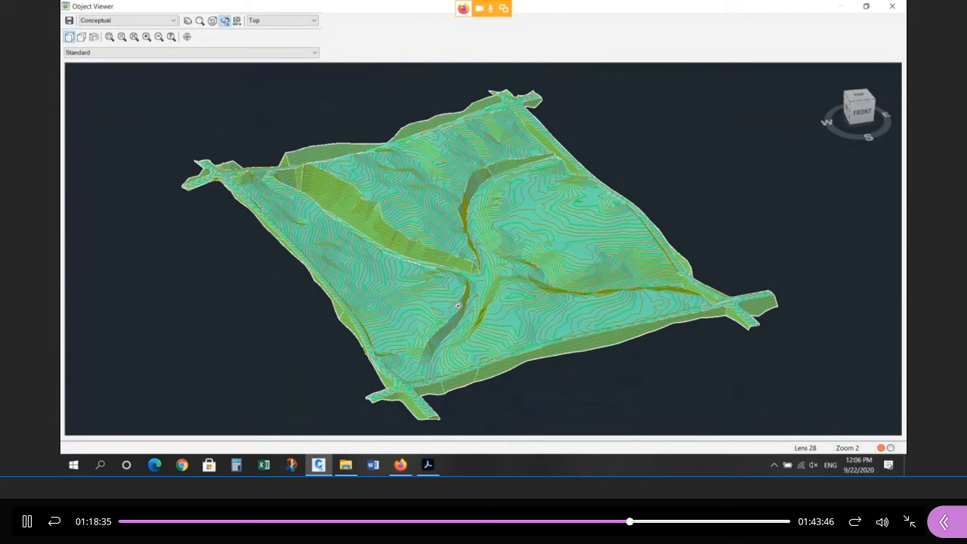
{"action": "key", "text": "Escape"}
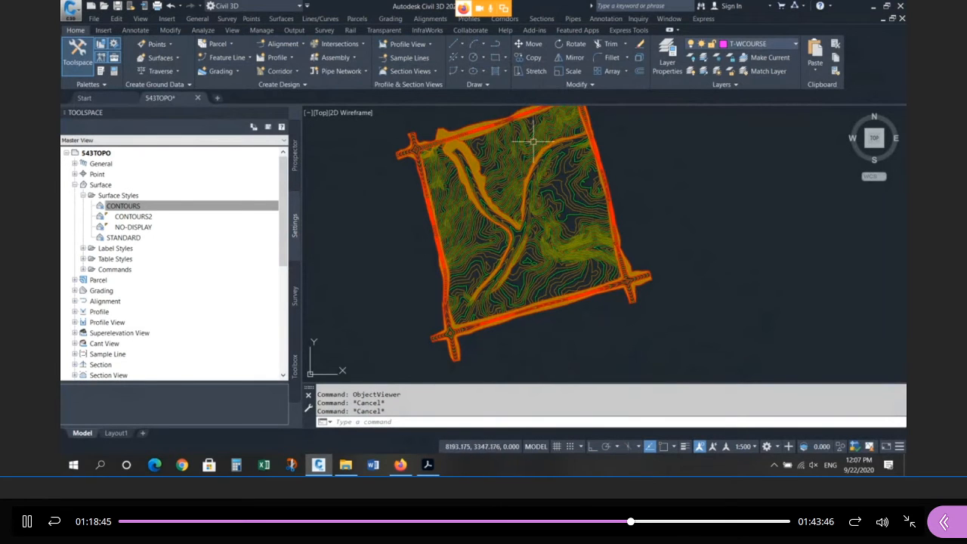
{"action": "scroll", "coordinate": [531, 136], "scroll_direction": "up", "scroll_amount": 3}
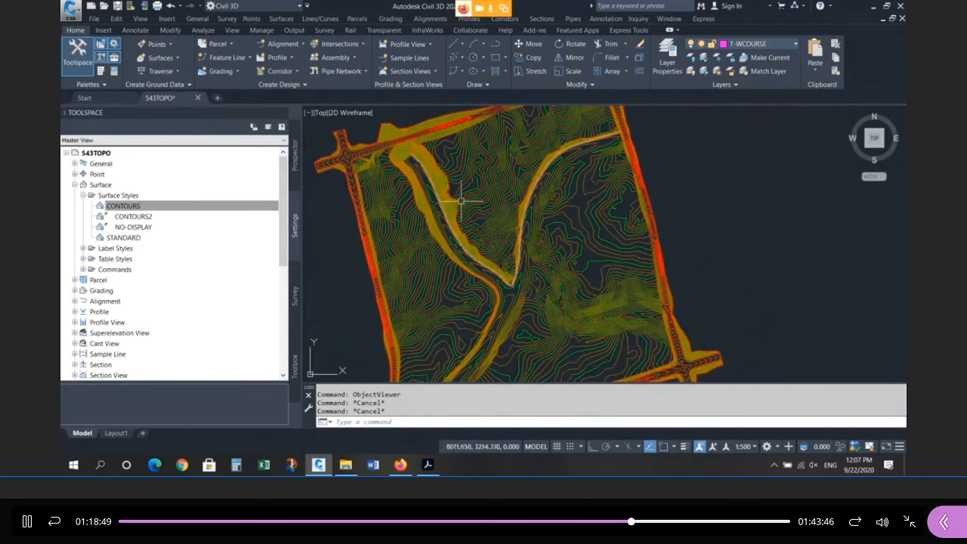
{"action": "left_click", "coordinate": [500, 184]}
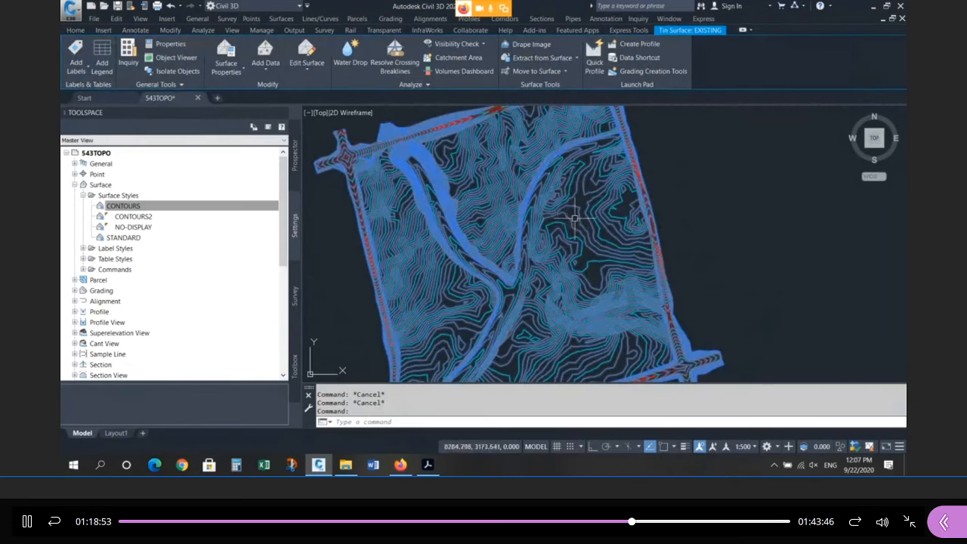
{"action": "key", "text": "Escape"}
{"action": "key", "text": "Escape"}
{"action": "key", "text": "Escape"}
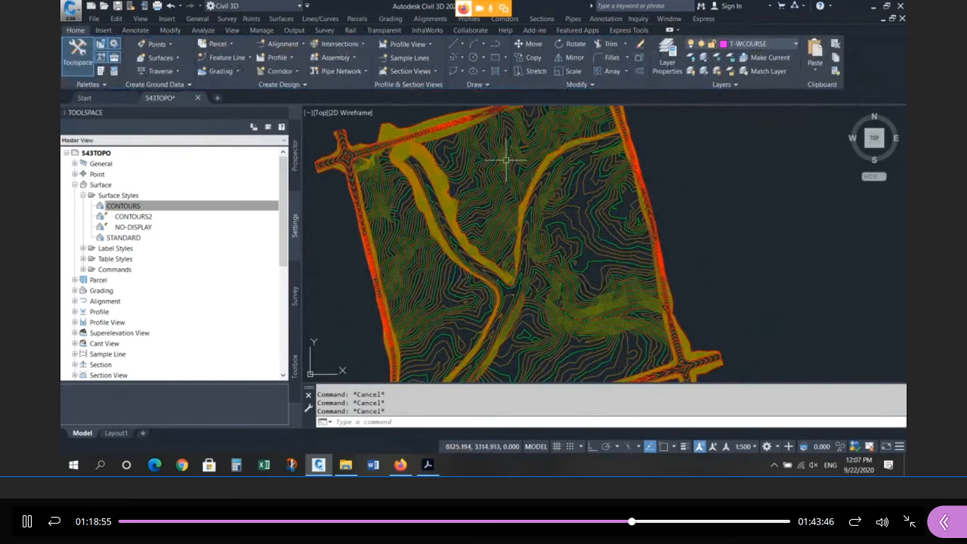
Add multiple contour labels to the EXISTING surface along a line running southeast across the contours west of the watercourse
{"action": "left_click", "coordinate": [505, 160]}
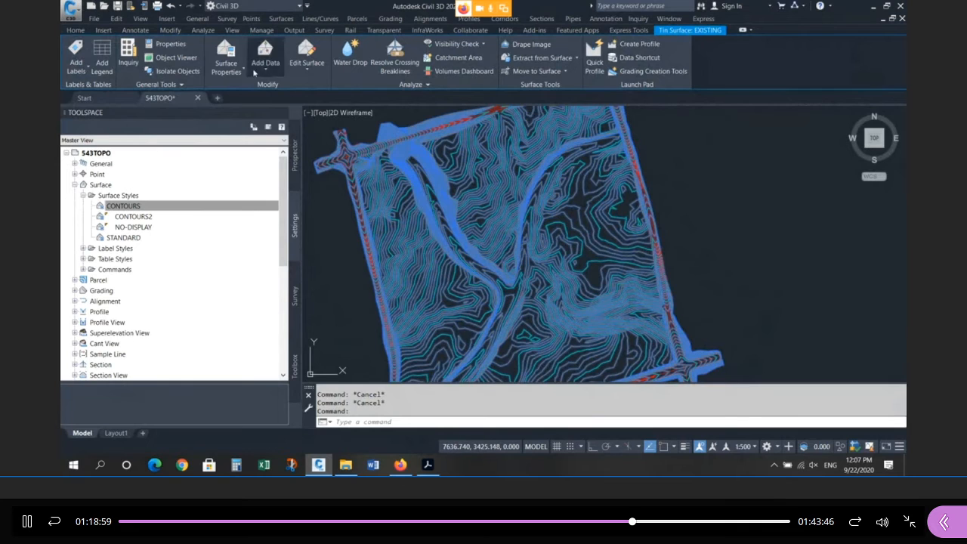
{"action": "left_click", "coordinate": [86, 67]}
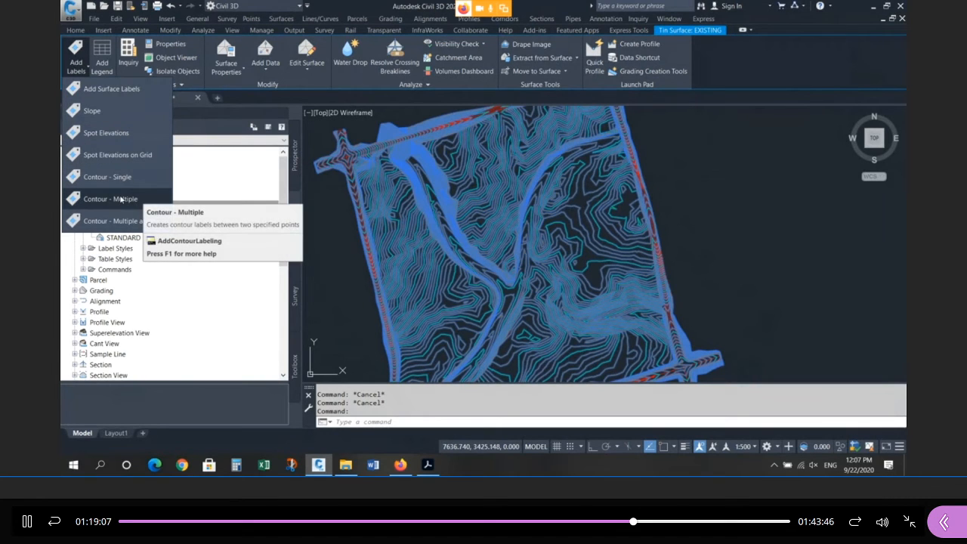
{"action": "left_click", "coordinate": [121, 199]}
{"action": "scroll", "coordinate": [559, 172], "scroll_direction": "down", "scroll_amount": 2}
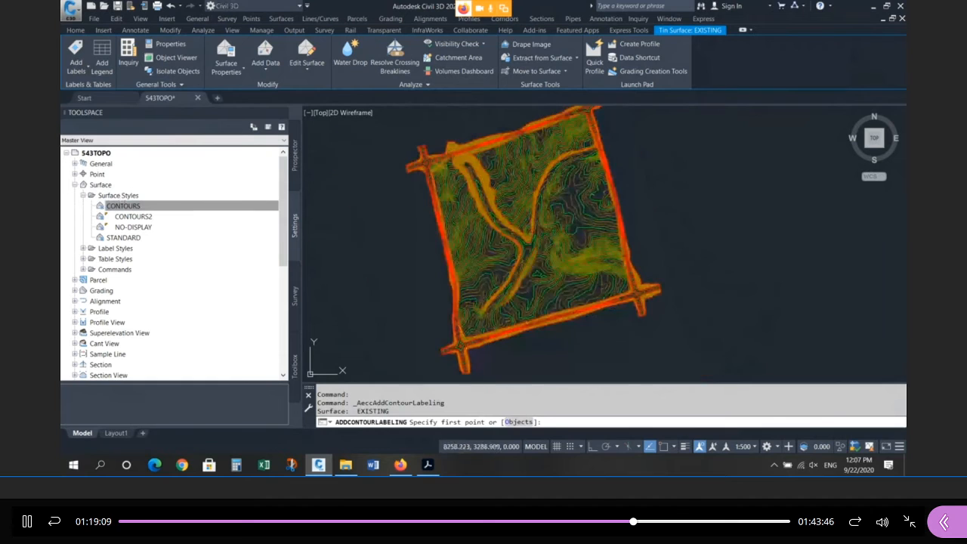
{"action": "scroll", "coordinate": [609, 301], "scroll_direction": "up", "scroll_amount": 3}
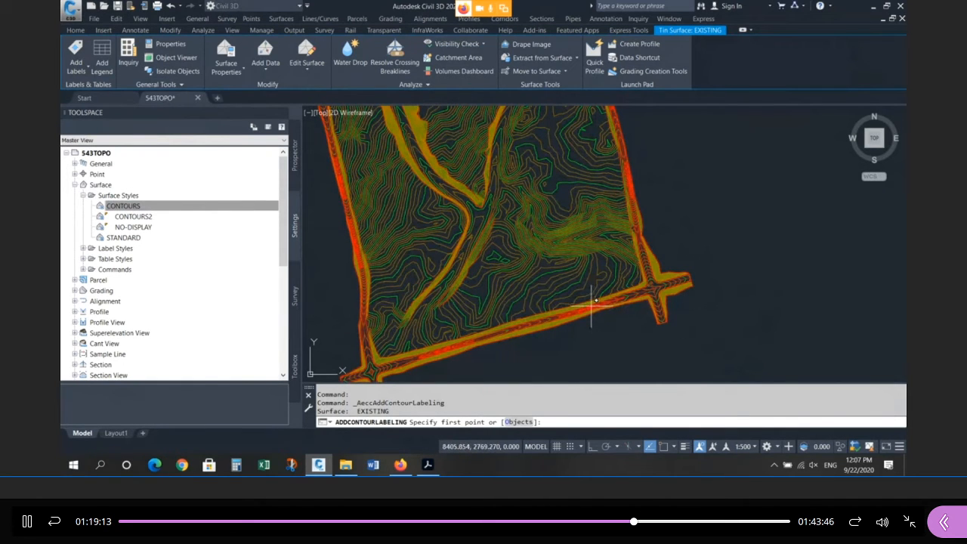
{"action": "scroll", "coordinate": [522, 272], "scroll_direction": "down", "scroll_amount": 2}
{"action": "scroll", "coordinate": [470, 237], "scroll_direction": "up", "scroll_amount": 4}
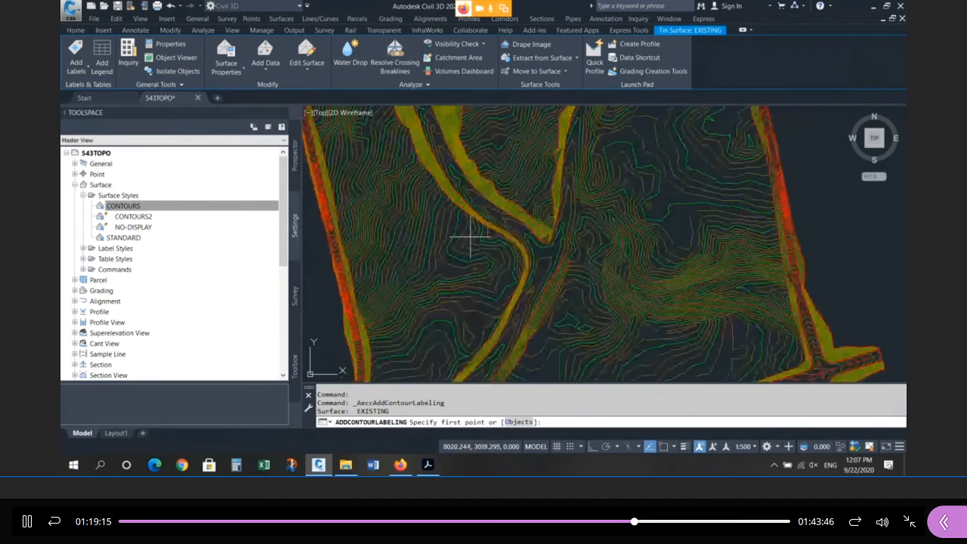
{"action": "scroll", "coordinate": [367, 205], "scroll_direction": "up", "scroll_amount": 4}
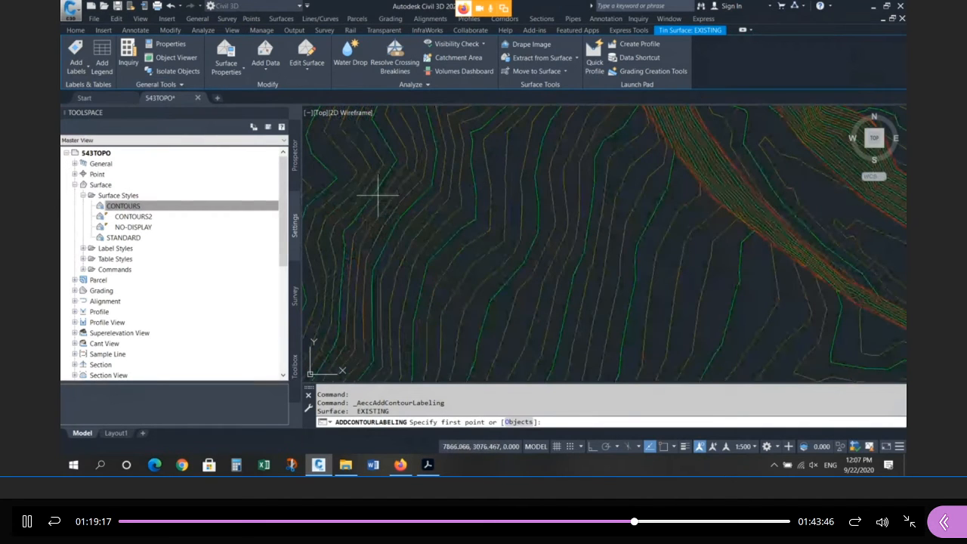
{"action": "left_click", "coordinate": [371, 192]}
{"action": "left_click", "coordinate": [668, 334]}
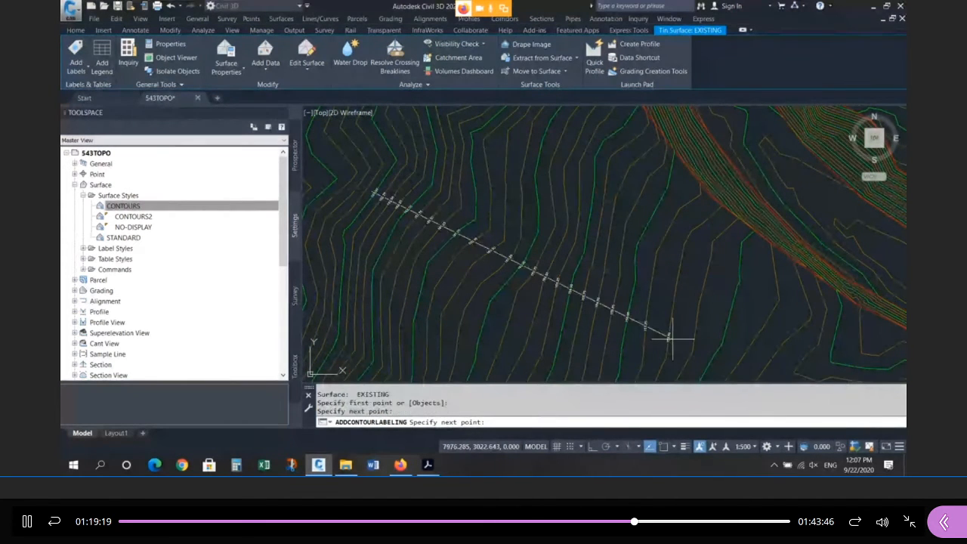
{"action": "key", "text": "Escape"}
{"action": "key", "text": "Escape"}
{"action": "scroll", "coordinate": [635, 331], "scroll_direction": "up", "scroll_amount": 3}
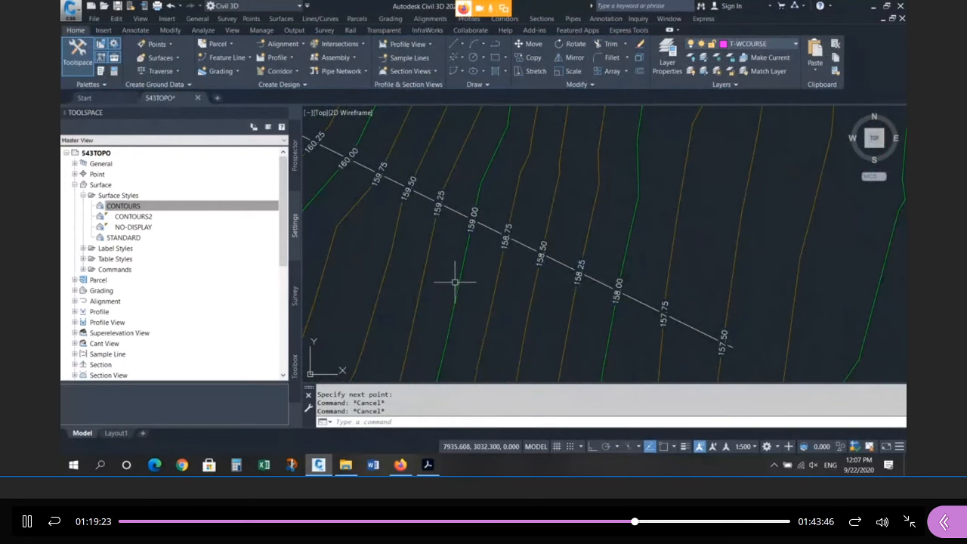
Stretch the southeast end of the contour label line across the watercourse to the east side of the surface
{"action": "scroll", "coordinate": [482, 256], "scroll_direction": "down", "scroll_amount": 2}
{"action": "left_click", "coordinate": [487, 241]}
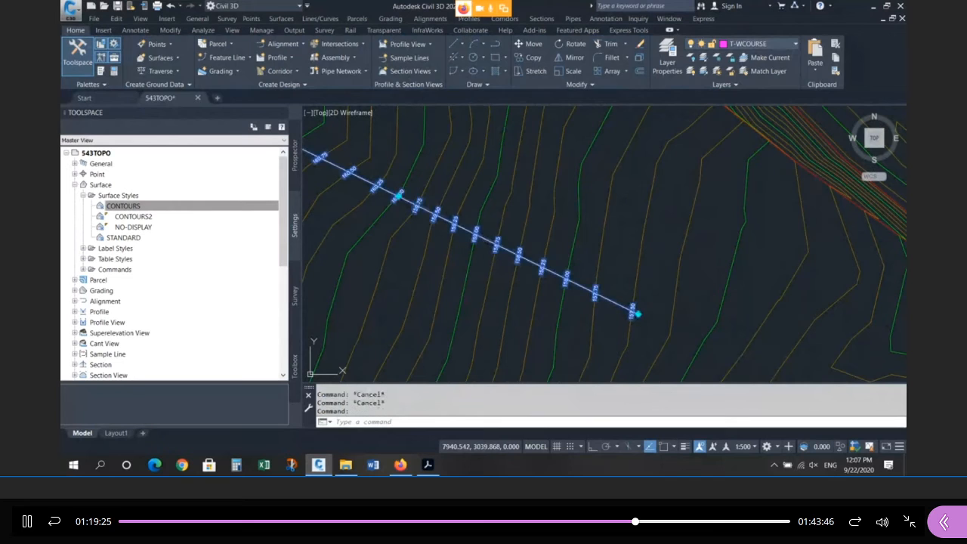
{"action": "scroll", "coordinate": [580, 296], "scroll_direction": "down", "scroll_amount": 2}
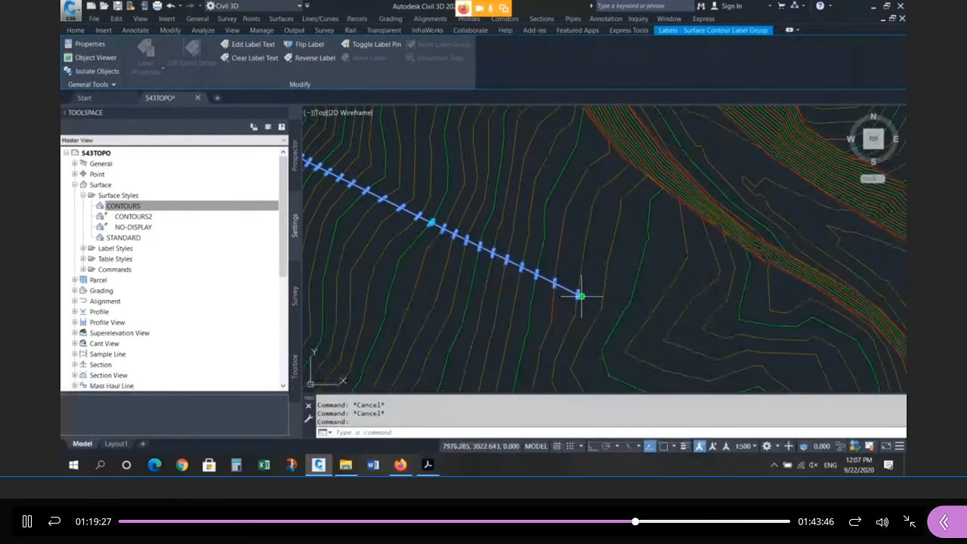
{"action": "left_click", "coordinate": [580, 296]}
{"action": "scroll", "coordinate": [599, 275], "scroll_direction": "down", "scroll_amount": 3}
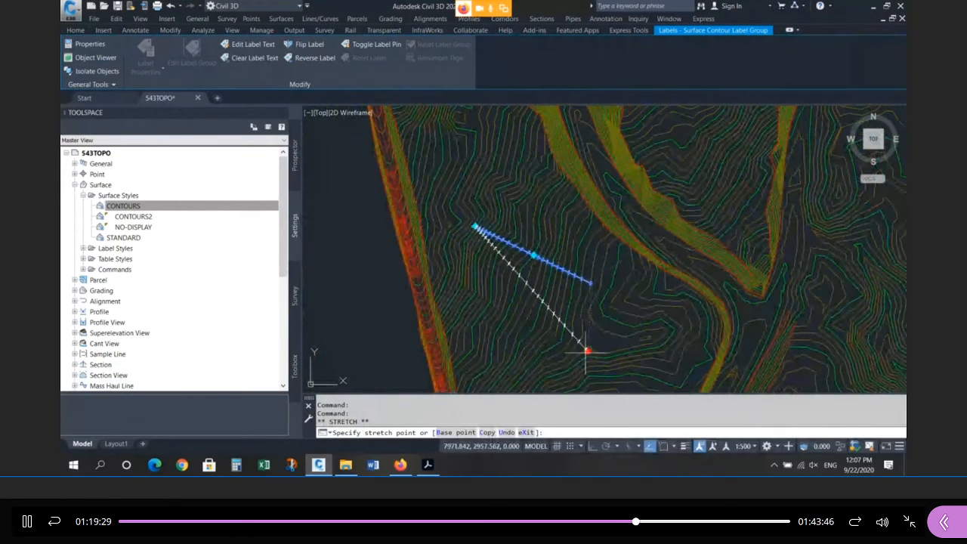
{"action": "left_click", "coordinate": [887, 341]}
{"action": "scroll", "coordinate": [892, 344], "scroll_direction": "up", "scroll_amount": 5}
{"action": "key", "text": "Escape"}
{"action": "key", "text": "Escape"}
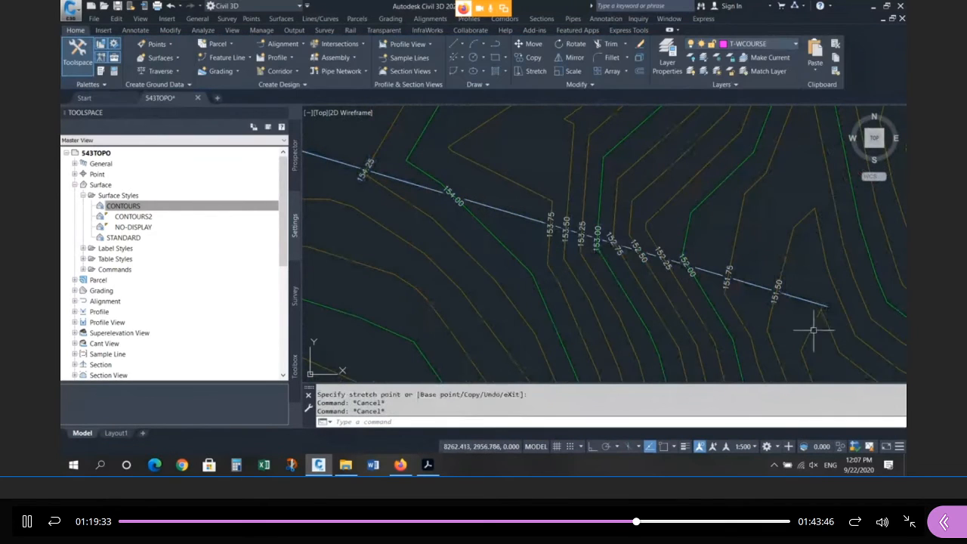
Pull the east end of the contour label line back to the west side of the watercourse
{"action": "left_click", "coordinate": [812, 301]}
{"action": "left_click", "coordinate": [828, 306]}
{"action": "scroll", "coordinate": [824, 308], "scroll_direction": "down", "scroll_amount": 3}
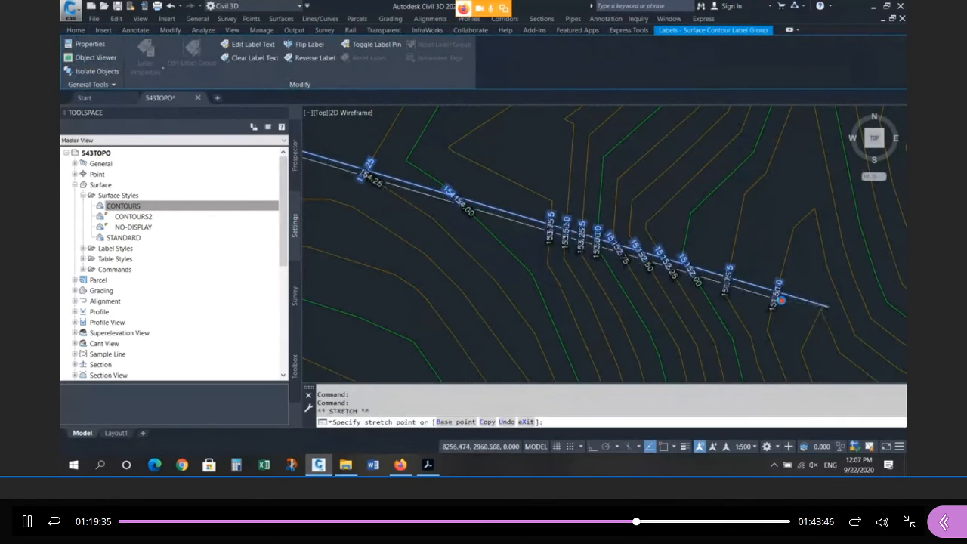
{"action": "left_click", "coordinate": [400, 283]}
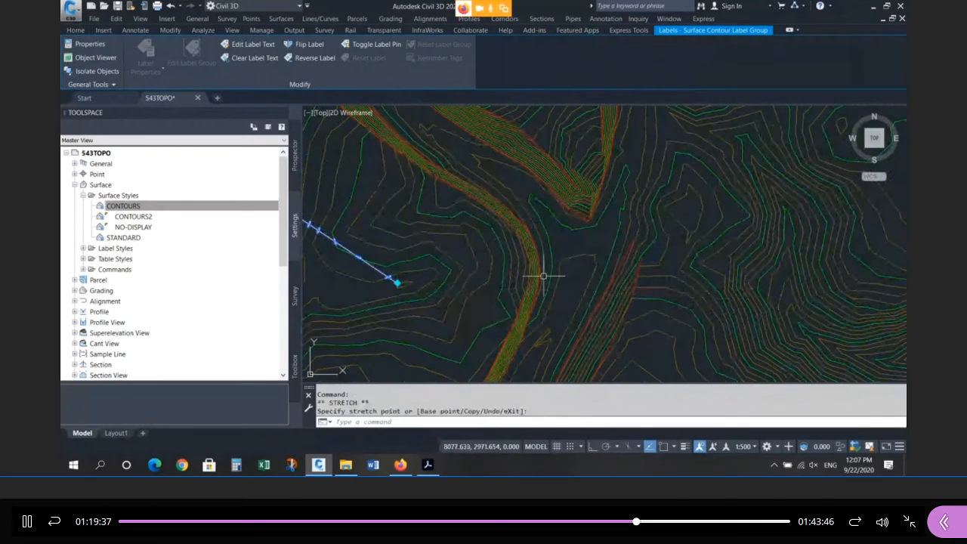
{"action": "scroll", "coordinate": [609, 295], "scroll_direction": "down", "scroll_amount": 4}
{"action": "key", "text": "Escape"}
{"action": "key", "text": "Escape"}
{"action": "key", "text": "Escape"}
{"action": "scroll", "coordinate": [612, 296], "scroll_direction": "up", "scroll_amount": 4}
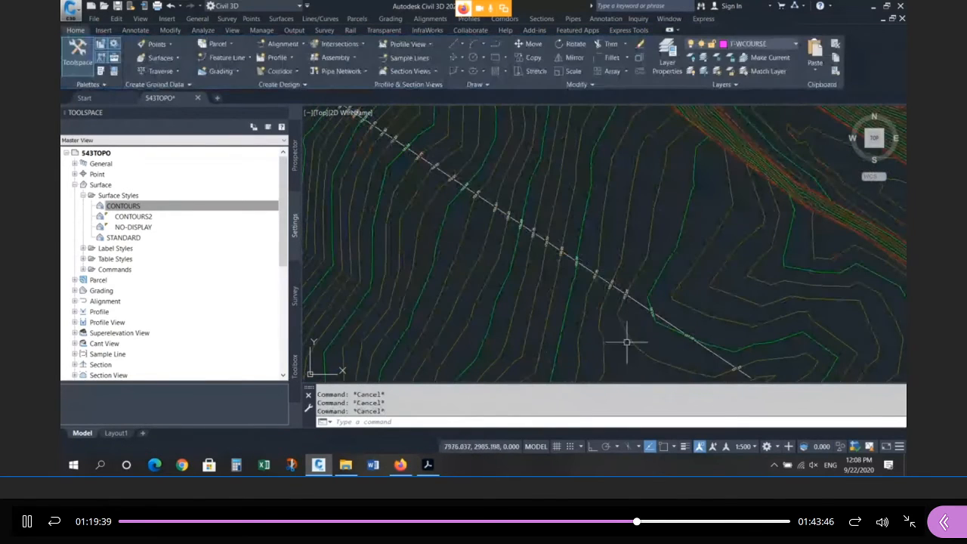
Hide the line of the contour label group by setting its Display Contour Label Line property to False
{"action": "type", "text": "ch"}
{"action": "key", "text": "Return"}
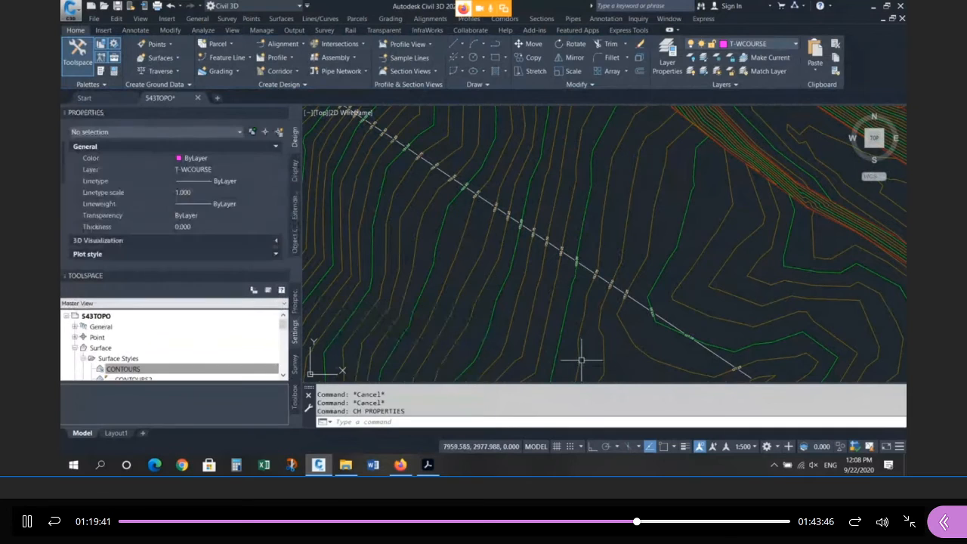
{"action": "left_click", "coordinate": [588, 273]}
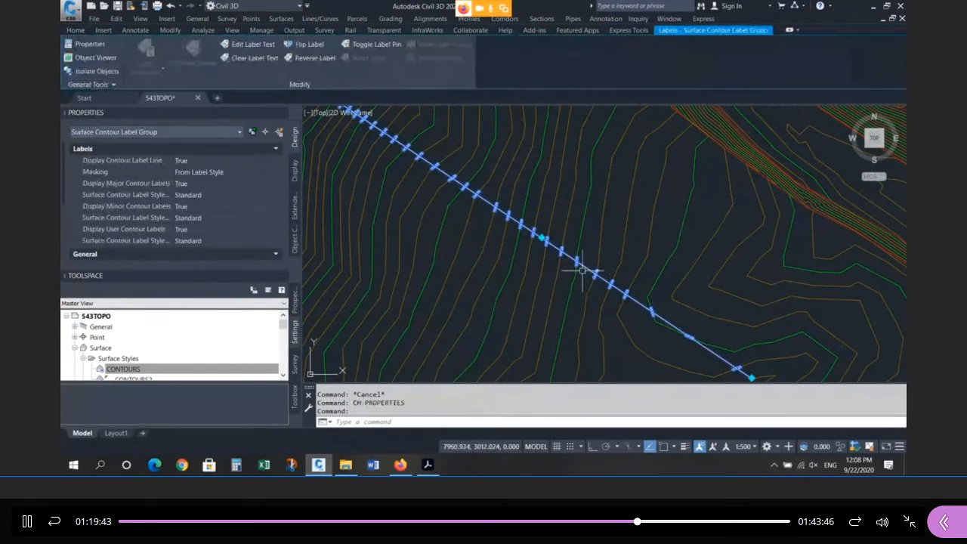
{"action": "left_click", "coordinate": [136, 162]}
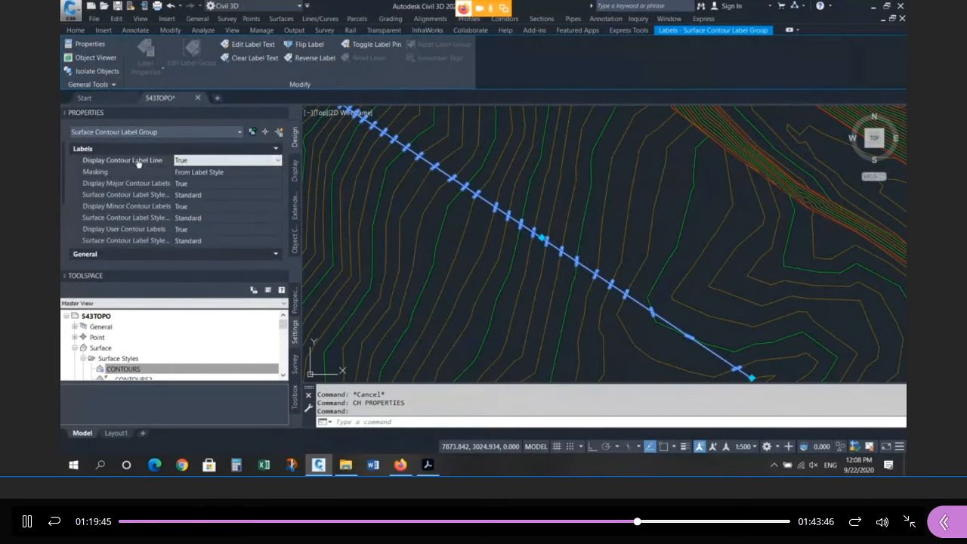
{"action": "left_click", "coordinate": [200, 160]}
{"action": "left_click", "coordinate": [201, 175]}
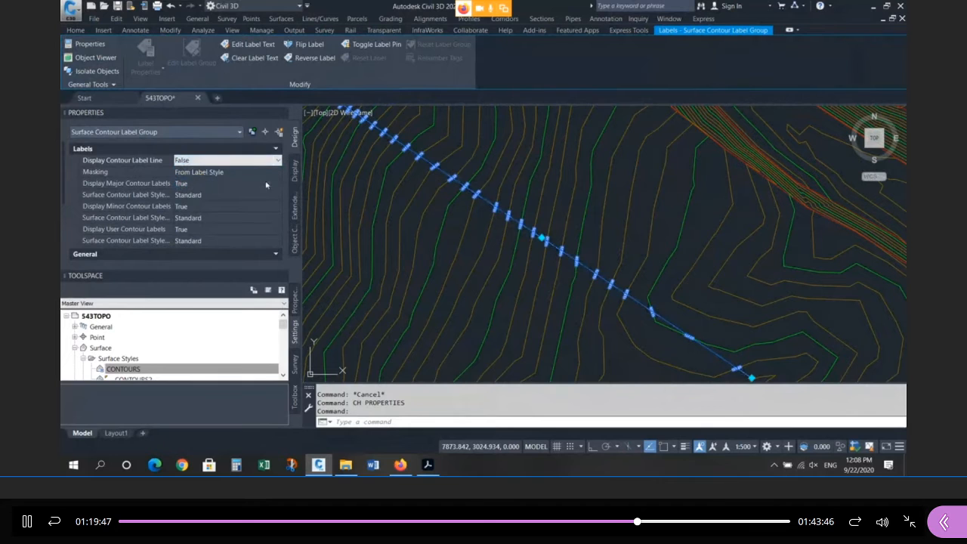
{"action": "key", "text": "Escape"}
{"action": "left_click", "coordinate": [519, 195]}
{"action": "key", "text": "Escape"}
{"action": "key", "text": "Escape"}
{"action": "key", "text": "Escape"}
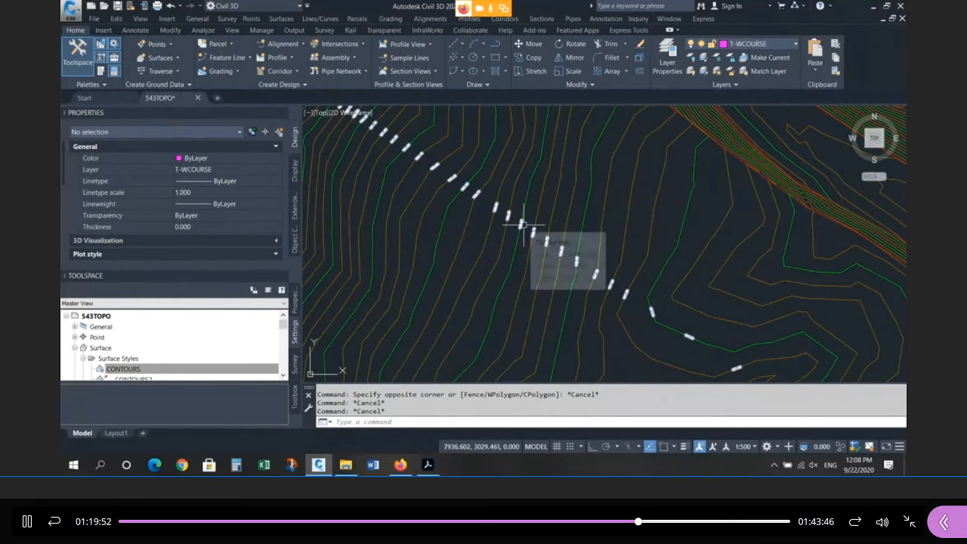
Swing the southeast end of the hidden contour label line farther south so the labels follow a steeper path west of the watercourse
{"action": "left_click", "coordinate": [512, 217]}
{"action": "scroll", "coordinate": [504, 206], "scroll_direction": "down", "scroll_amount": 2}
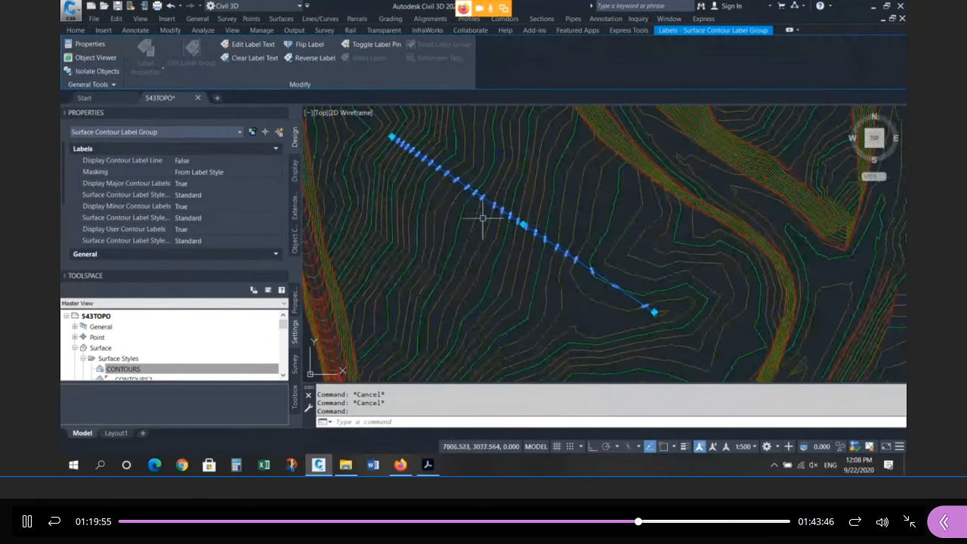
{"action": "left_click", "coordinate": [655, 311]}
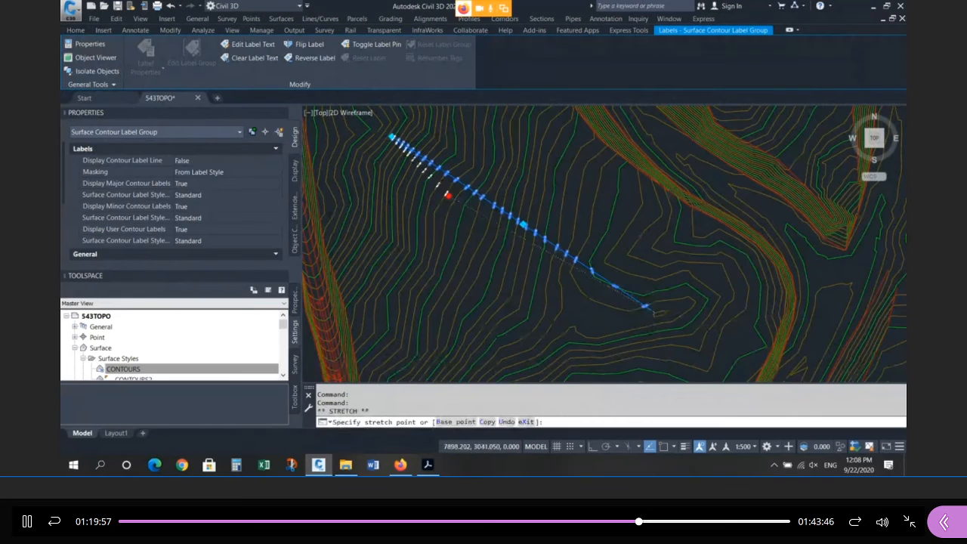
{"action": "scroll", "coordinate": [445, 192], "scroll_direction": "down", "scroll_amount": 3}
{"action": "key", "text": "Escape"}
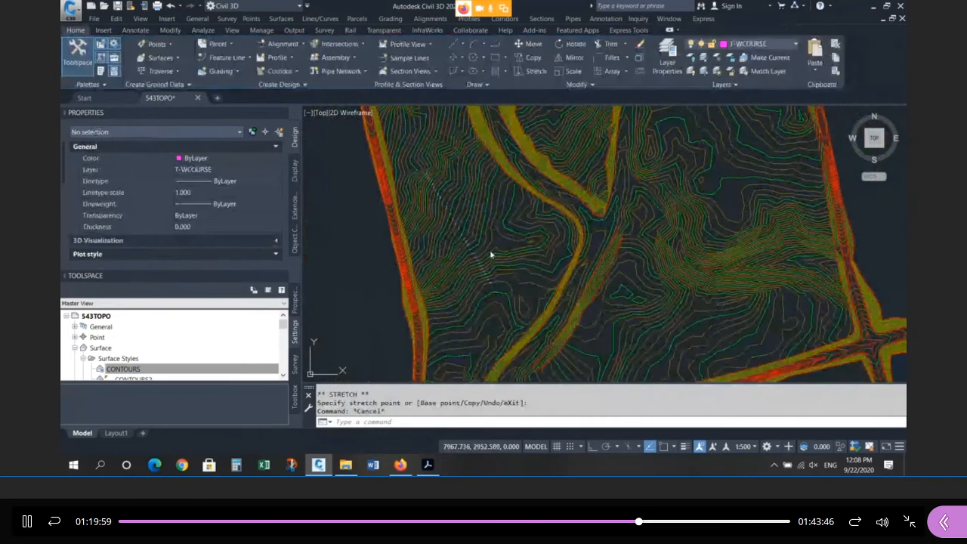
{"action": "scroll", "coordinate": [460, 245], "scroll_direction": "up", "scroll_amount": 4}
{"action": "scroll", "coordinate": [490, 303], "scroll_direction": "down", "scroll_amount": 3}
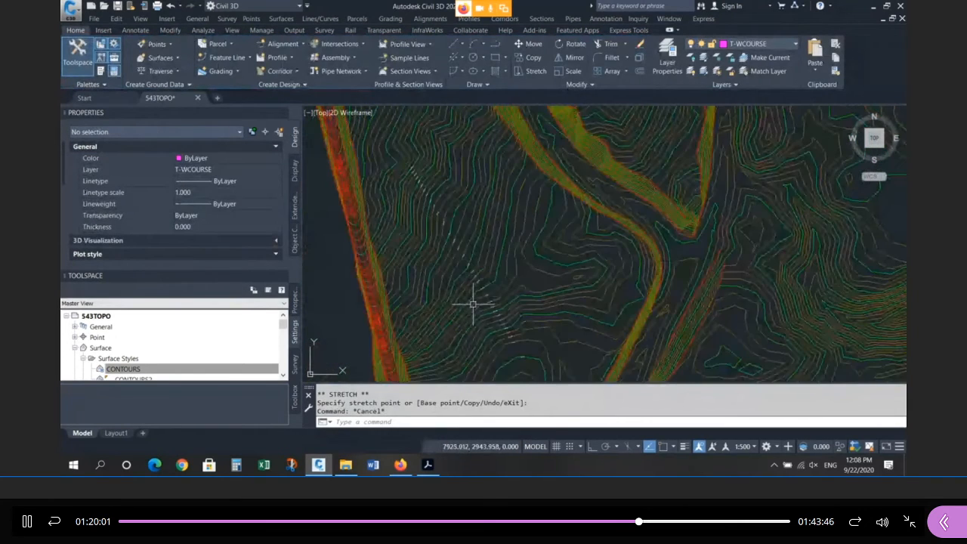
Label multiple contours of the EXISTING surface along one zigzag line of several points crossing the whole site
{"action": "left_click", "coordinate": [477, 233]}
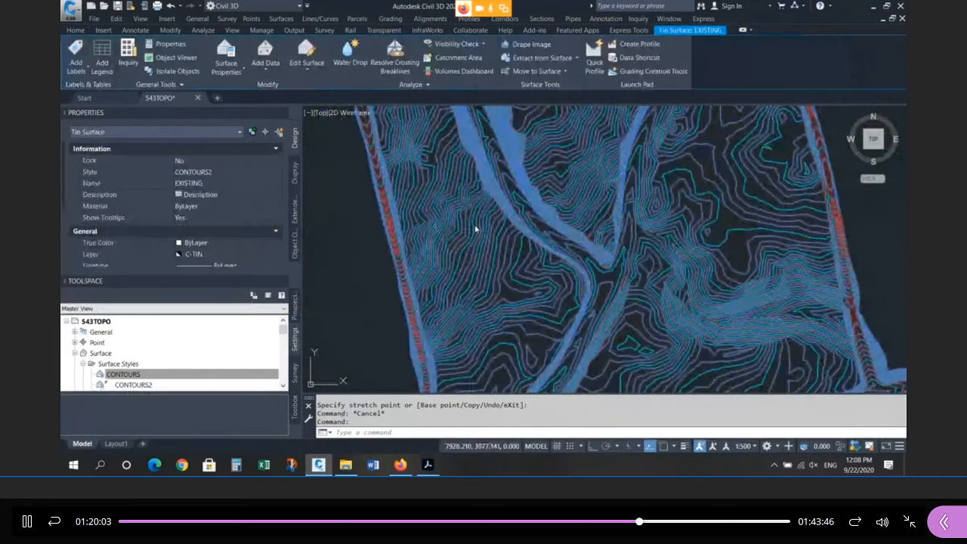
{"action": "left_click", "coordinate": [75, 55]}
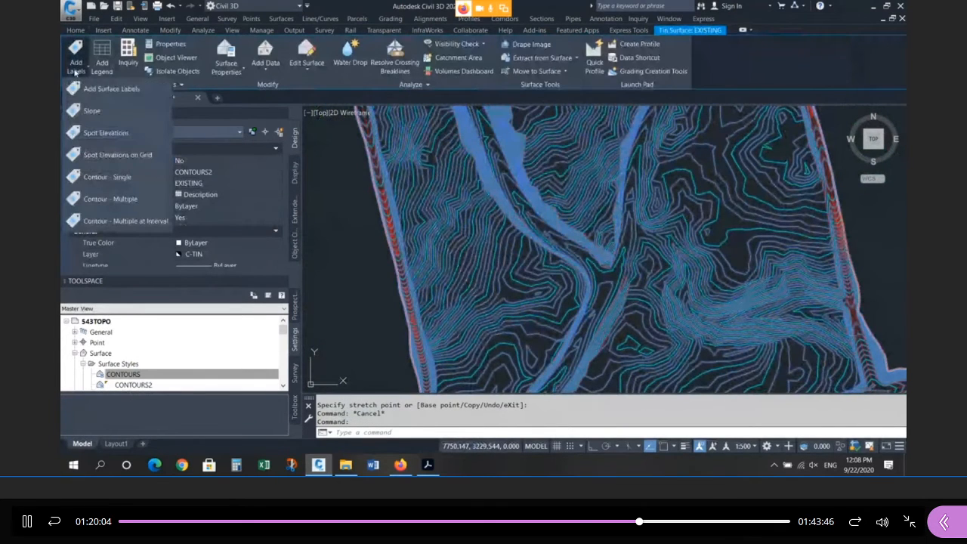
{"action": "left_click", "coordinate": [121, 200]}
{"action": "scroll", "coordinate": [529, 219], "scroll_direction": "down", "scroll_amount": 4}
{"action": "left_click", "coordinate": [482, 179]}
{"action": "left_click", "coordinate": [492, 216]}
{"action": "left_click", "coordinate": [556, 318]}
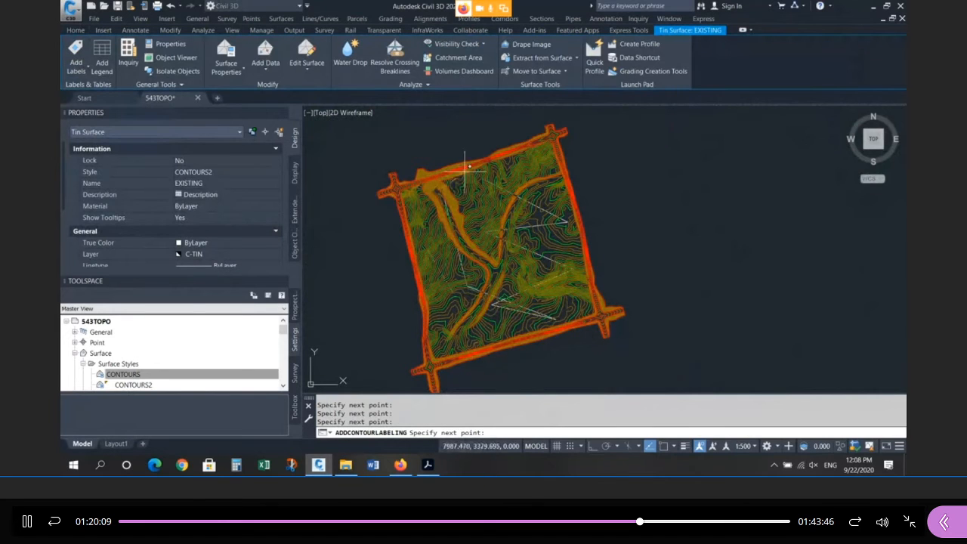
{"action": "key", "text": "Escape"}
{"action": "scroll", "coordinate": [570, 160], "scroll_direction": "up", "scroll_amount": 6}
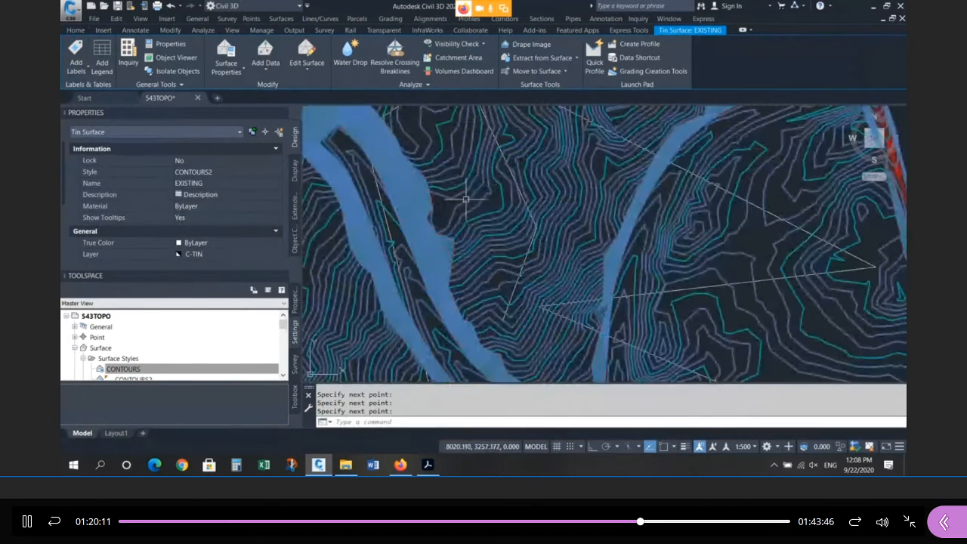
{"action": "key", "text": "Escape"}
Delete the zigzag contour label group that spans the whole surface
{"action": "scroll", "coordinate": [570, 160], "scroll_direction": "down", "scroll_amount": 2}
{"action": "scroll", "coordinate": [555, 190], "scroll_direction": "down", "scroll_amount": 5}
{"action": "scroll", "coordinate": [824, 198], "scroll_direction": "up", "scroll_amount": 4}
{"action": "scroll", "coordinate": [665, 181], "scroll_direction": "down", "scroll_amount": 4}
{"action": "scroll", "coordinate": [597, 185], "scroll_direction": "up", "scroll_amount": 4}
{"action": "scroll", "coordinate": [463, 151], "scroll_direction": "down", "scroll_amount": 4}
{"action": "scroll", "coordinate": [628, 228], "scroll_direction": "down", "scroll_amount": 3}
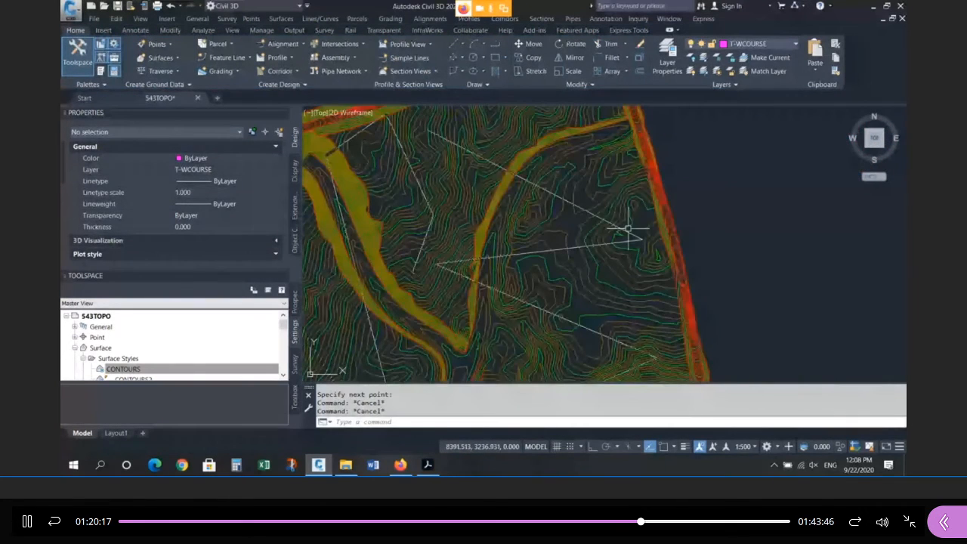
{"action": "scroll", "coordinate": [629, 228], "scroll_direction": "down", "scroll_amount": 1}
{"action": "scroll", "coordinate": [589, 204], "scroll_direction": "down", "scroll_amount": 3}
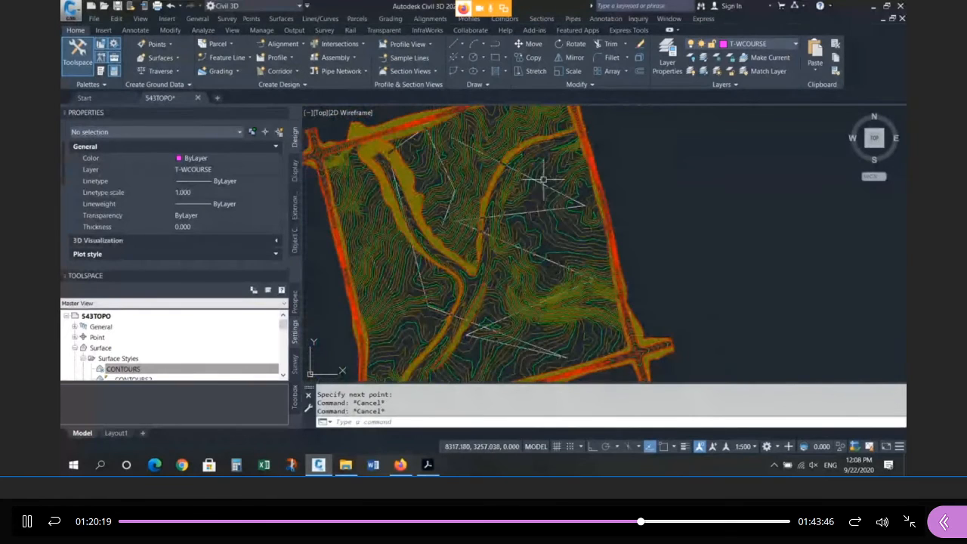
{"action": "left_click", "coordinate": [546, 189]}
{"action": "key", "text": "Delete"}
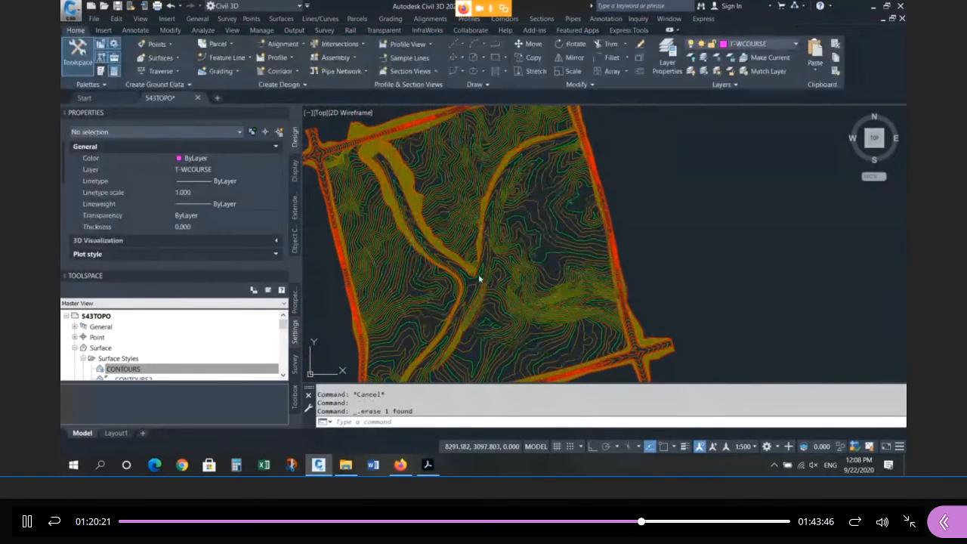
Erase the contour label group with the hidden line west of the watercourse
{"action": "scroll", "coordinate": [397, 302], "scroll_direction": "up", "scroll_amount": 4}
{"action": "left_click", "coordinate": [397, 299]}
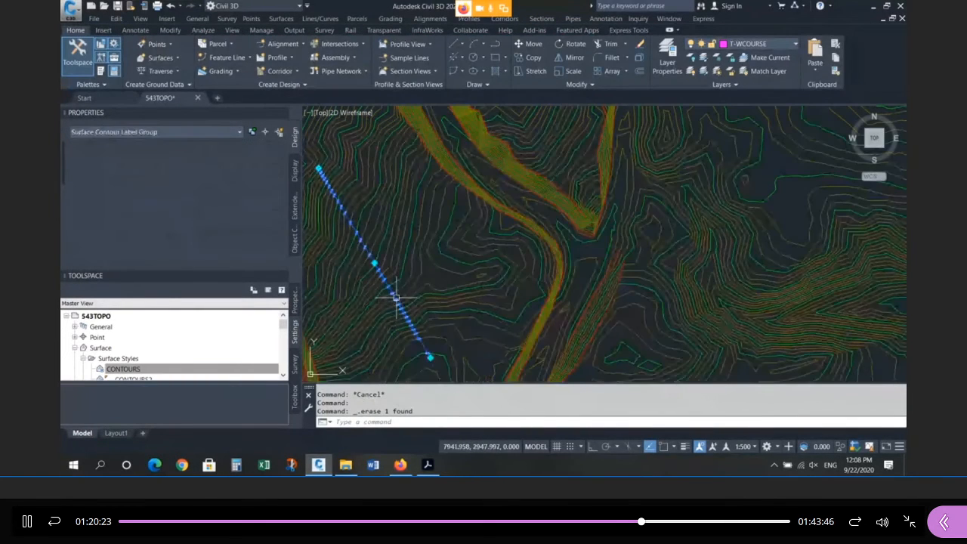
{"action": "key", "text": "Escape"}
{"action": "scroll", "coordinate": [396, 288], "scroll_direction": "up", "scroll_amount": 5}
{"action": "type", "text": "e"}
{"action": "key", "text": "Return"}
{"action": "left_click", "coordinate": [395, 284]}
{"action": "key", "text": "Return"}
{"action": "scroll", "coordinate": [446, 284], "scroll_direction": "down", "scroll_amount": 5}
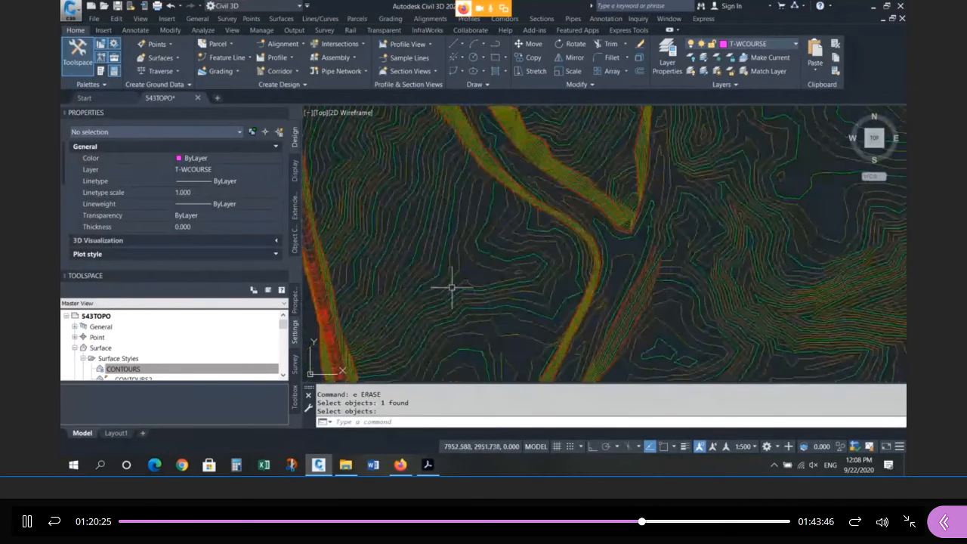
Draw a polyline roughly along the western watercourse, from beyond the north edge through the junction to beyond the south edge
{"action": "scroll", "coordinate": [461, 257], "scroll_direction": "down", "scroll_amount": 4}
{"action": "scroll", "coordinate": [432, 162], "scroll_direction": "up", "scroll_amount": 5}
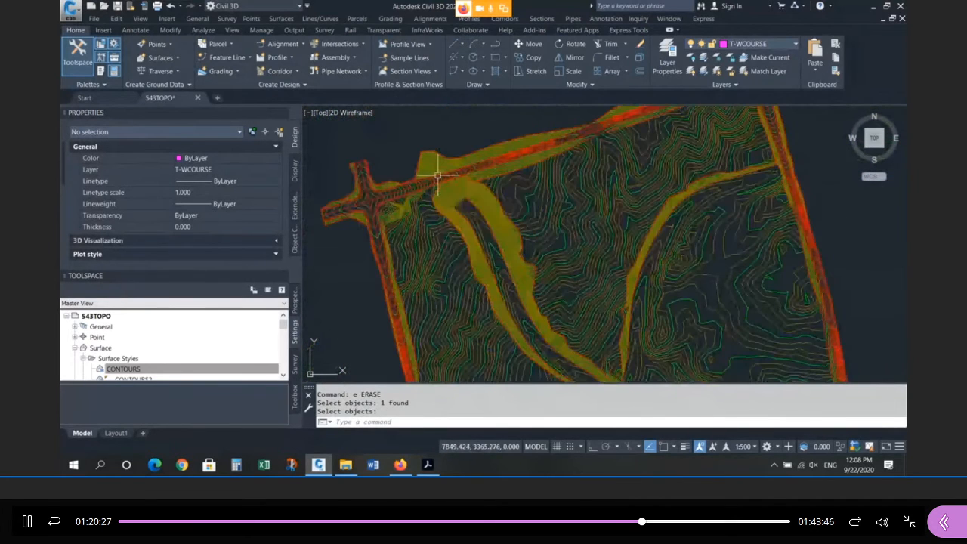
{"action": "scroll", "coordinate": [359, 223], "scroll_direction": "down", "scroll_amount": 2}
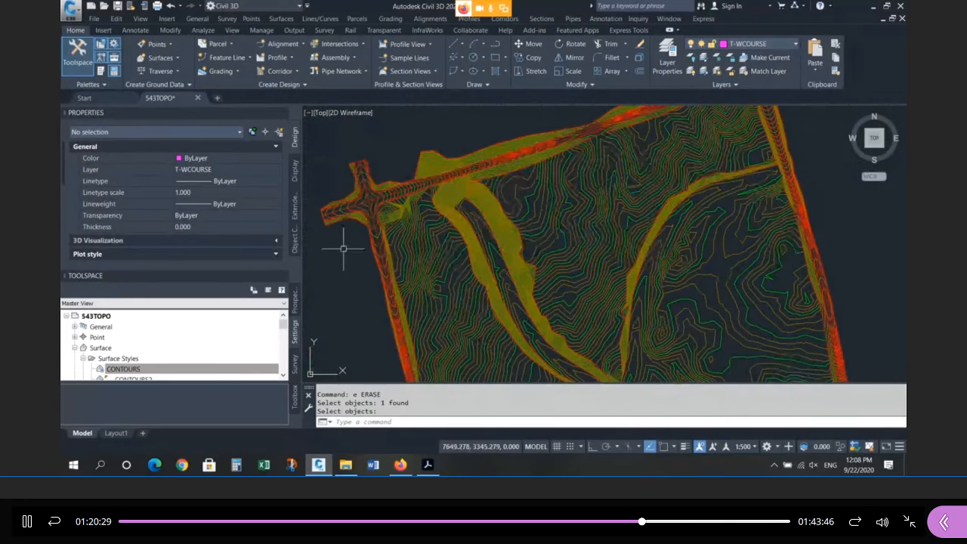
{"action": "scroll", "coordinate": [484, 173], "scroll_direction": "down", "scroll_amount": 5}
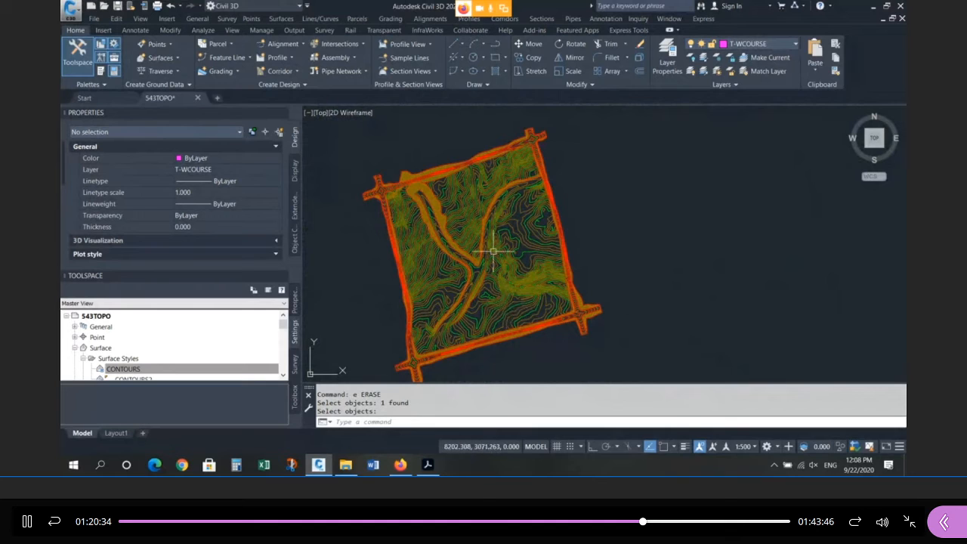
{"action": "type", "text": "pl"}
{"action": "key", "text": "Return"}
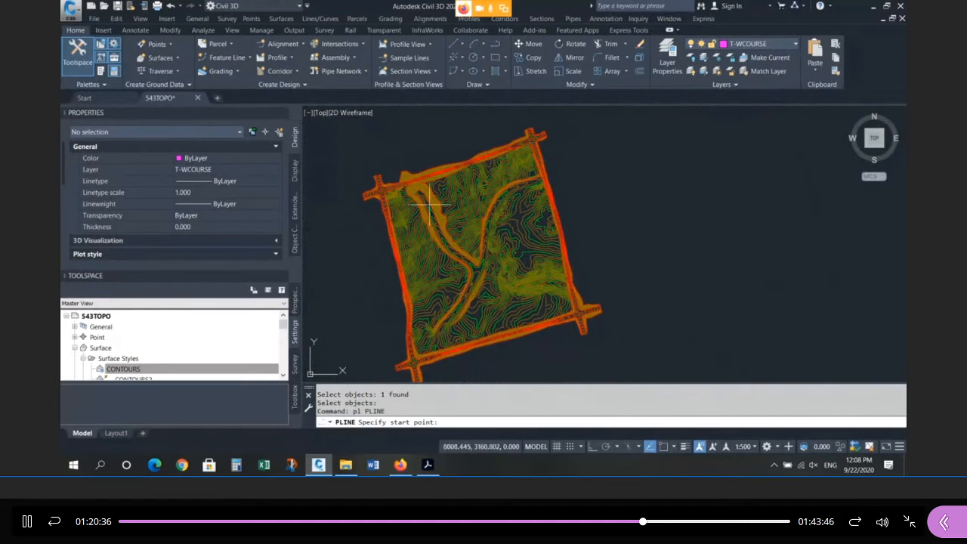
{"action": "left_click", "coordinate": [401, 167]}
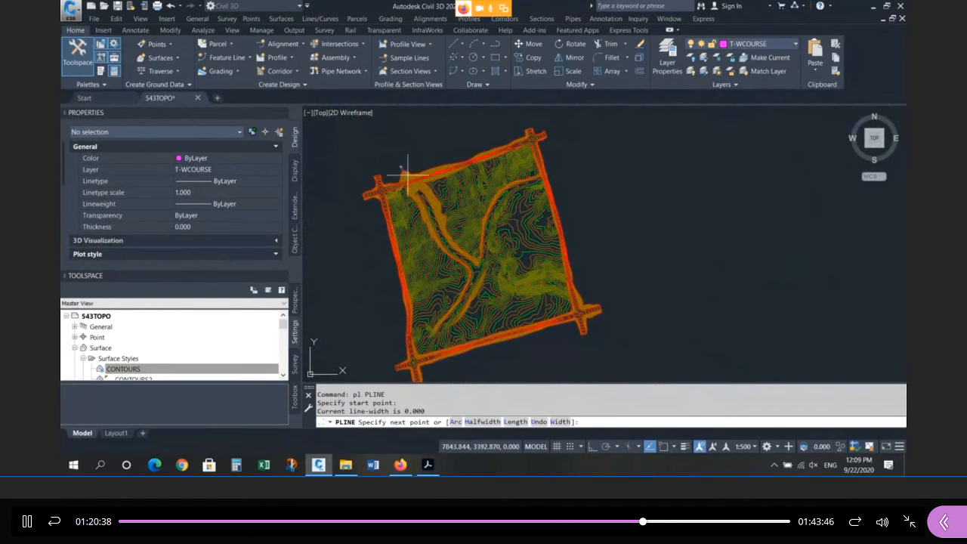
{"action": "left_click", "coordinate": [478, 276]}
{"action": "left_click", "coordinate": [429, 368]}
{"action": "key", "text": "Return"}
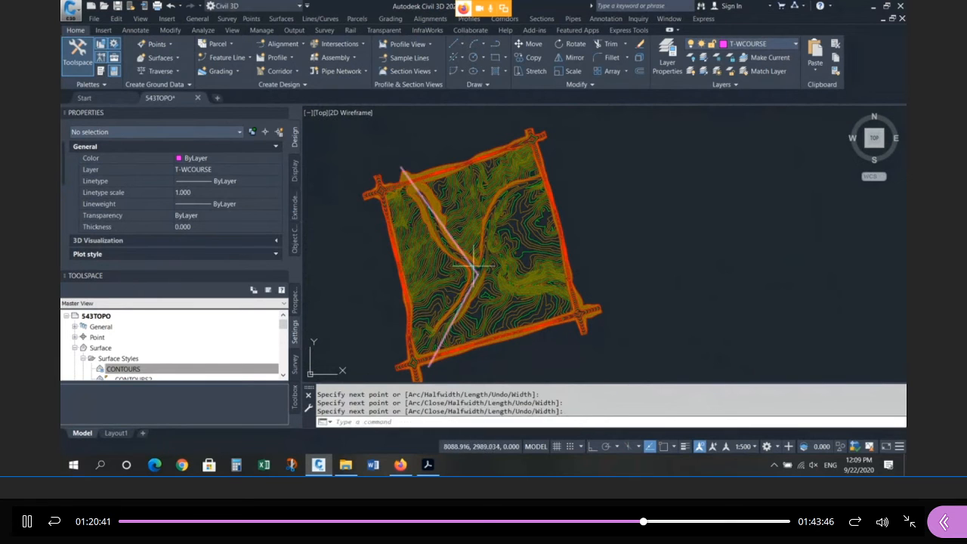
Draw two more polylines, one along the northeast watercourse branch past the east edge and one from the junction to the southeast side
{"action": "key", "text": "Return"}
{"action": "left_click", "coordinate": [429, 368]}
{"action": "left_click", "coordinate": [498, 190]}
{"action": "left_click", "coordinate": [566, 174]}
{"action": "key", "text": "Return"}
{"action": "key", "text": "Return"}
{"action": "left_click", "coordinate": [484, 265]}
{"action": "left_click", "coordinate": [572, 290]}
{"action": "key", "text": "Return"}
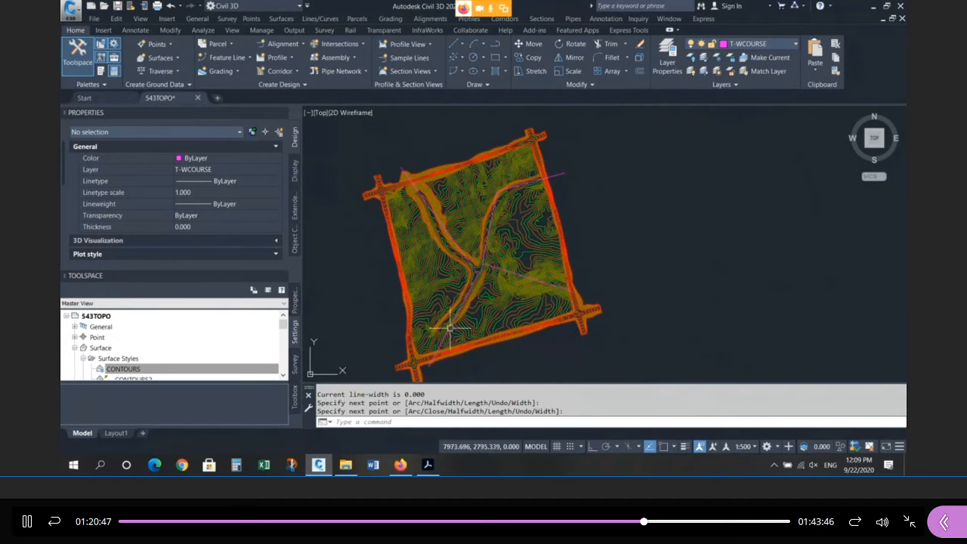
Undo the polylines sketched along the watercourses
{"action": "key", "text": "Escape"}
{"action": "type", "text": "u"}
{"action": "key", "text": "Return"}
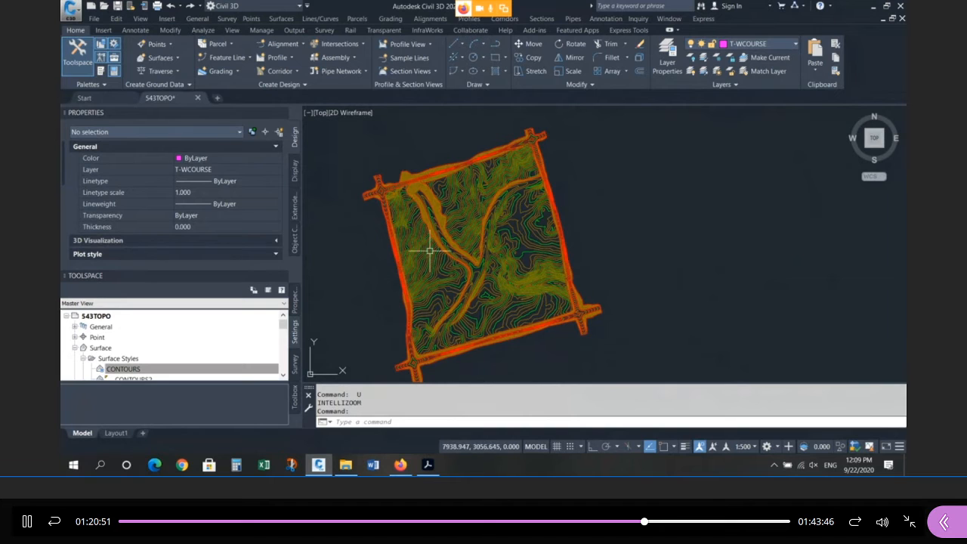
Label multiple contours of the EXISTING surface along a straight line between the two upper watercourses, running southeast toward their junction
{"action": "scroll", "coordinate": [461, 184], "scroll_direction": "up", "scroll_amount": 5}
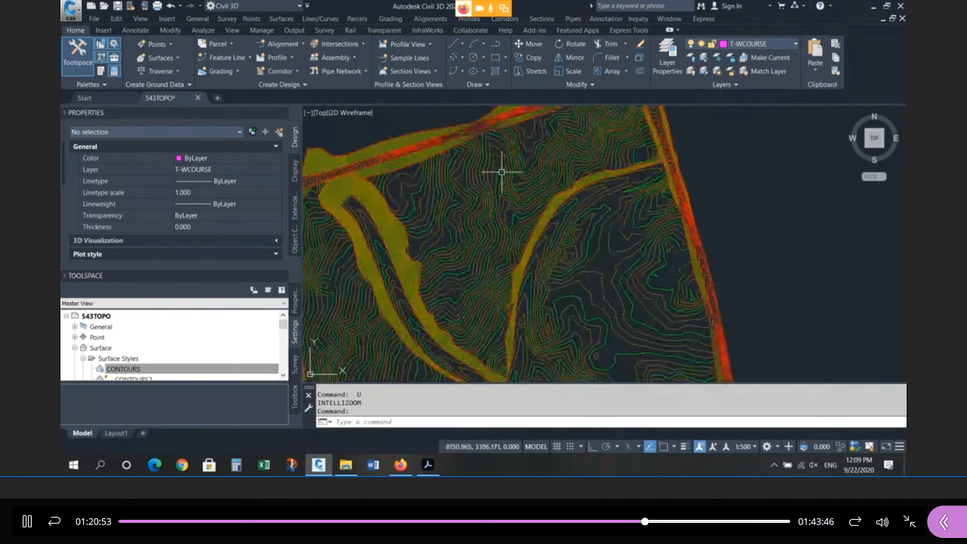
{"action": "scroll", "coordinate": [544, 154], "scroll_direction": "down", "scroll_amount": 2}
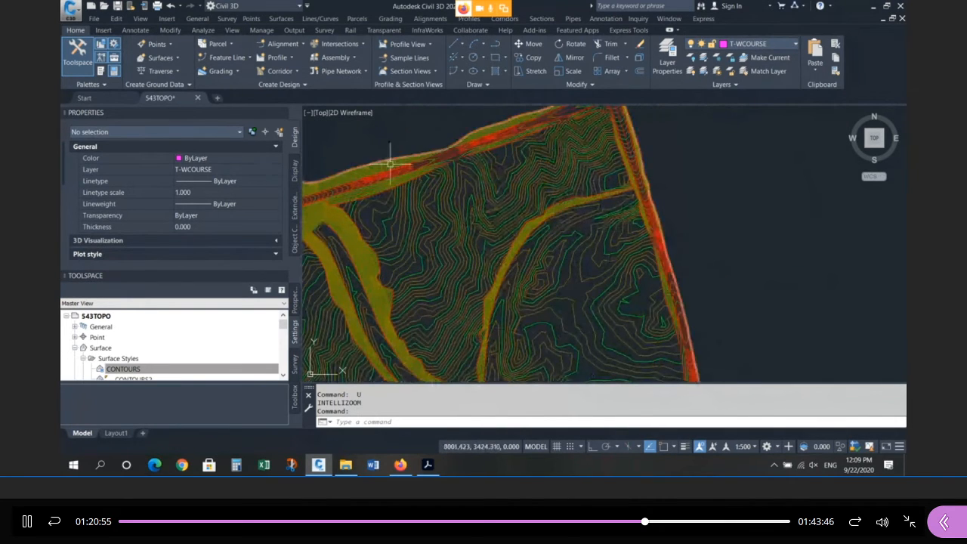
{"action": "left_click", "coordinate": [505, 202]}
{"action": "left_click", "coordinate": [76, 64]}
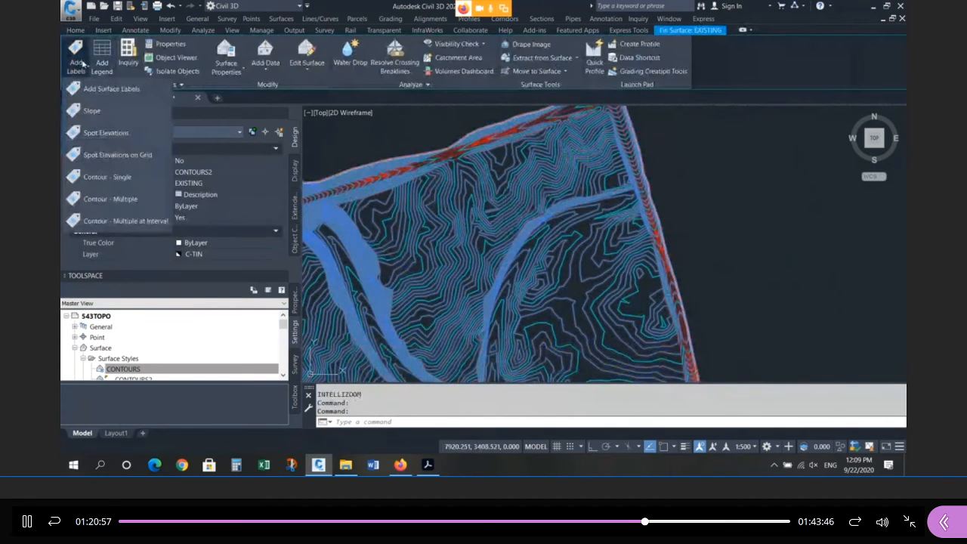
{"action": "left_click", "coordinate": [120, 198]}
{"action": "scroll", "coordinate": [360, 198], "scroll_direction": "up", "scroll_amount": 2}
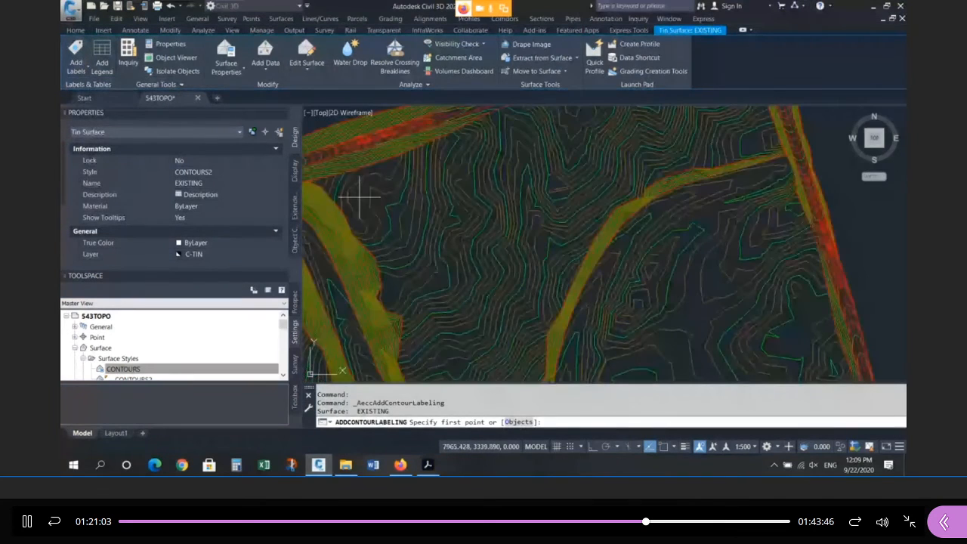
{"action": "left_click", "coordinate": [359, 198]}
{"action": "scroll", "coordinate": [499, 303], "scroll_direction": "down", "scroll_amount": 2}
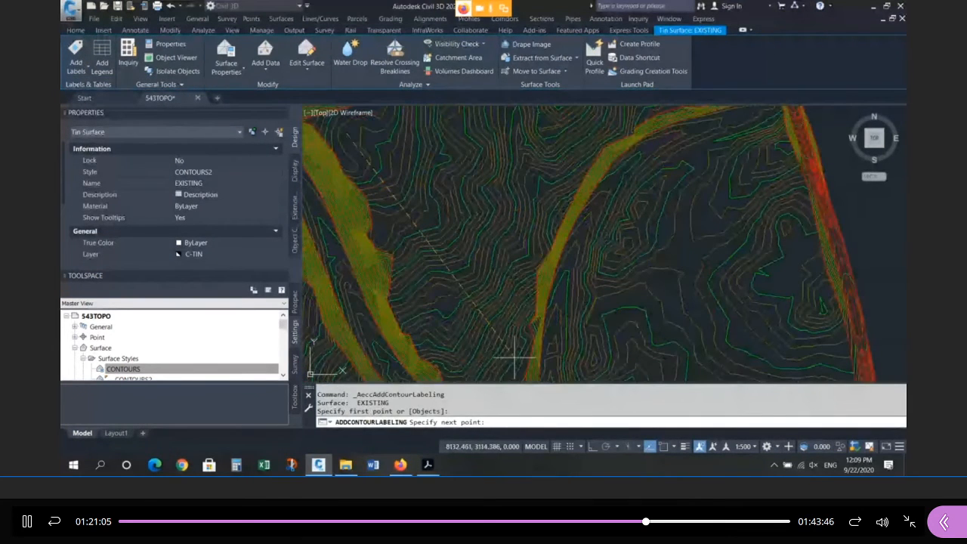
{"action": "left_click", "coordinate": [520, 370]}
{"action": "key", "text": "Return"}
{"action": "scroll", "coordinate": [451, 232], "scroll_direction": "down", "scroll_amount": 2}
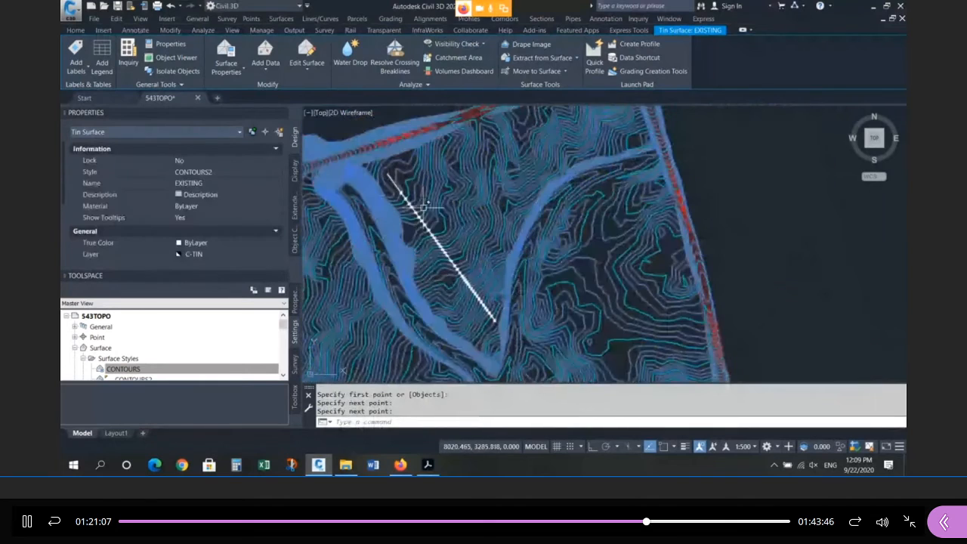
Add a second, short contour label line near the north edge, running southeast toward the northeast watercourse branch
{"action": "key", "text": "Escape"}
{"action": "key", "text": "Return"}
{"action": "left_click", "coordinate": [522, 117]}
{"action": "left_click", "coordinate": [568, 143]}
{"action": "key", "text": "Return"}
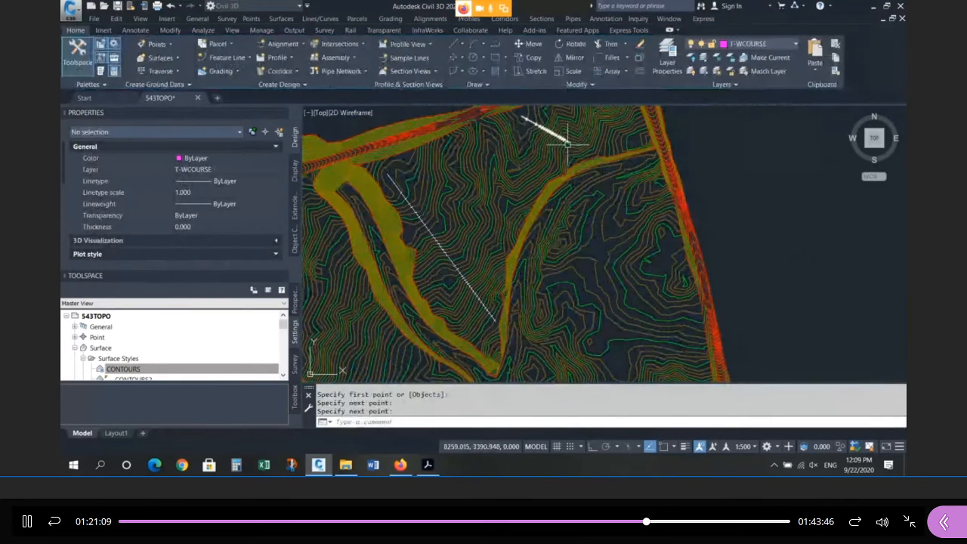
{"action": "key", "text": "Return"}
{"action": "scroll", "coordinate": [506, 144], "scroll_direction": "up", "scroll_amount": 4}
{"action": "left_click", "coordinate": [508, 144]}
{"action": "key", "text": "Escape"}
{"action": "key", "text": "Escape"}
Add a V-shaped, two-segment contour label line west of the short label line near the north edge
{"action": "key", "text": "Return"}
{"action": "left_click", "coordinate": [540, 138]}
{"action": "left_click", "coordinate": [462, 183]}
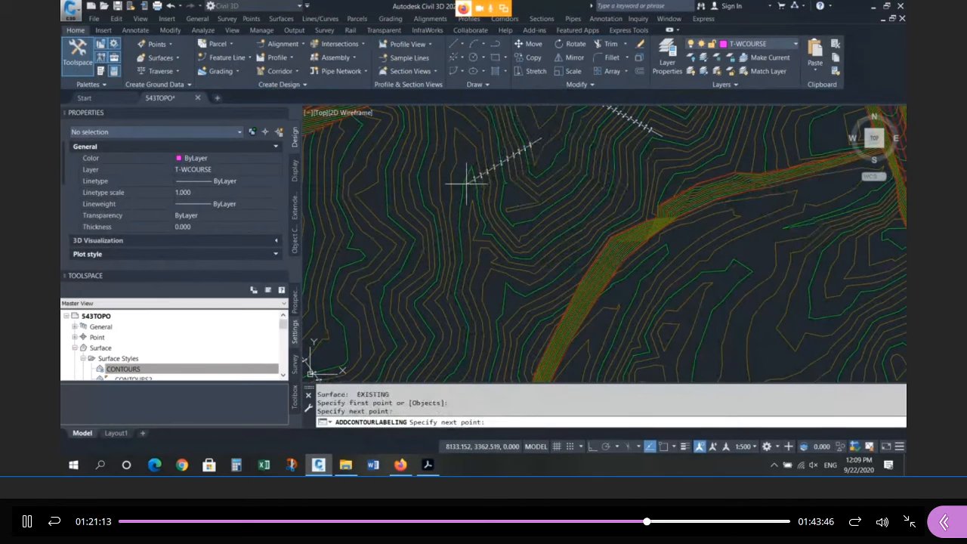
{"action": "left_click", "coordinate": [361, 143]}
{"action": "key", "text": "Escape"}
{"action": "key", "text": "Escape"}
Select all three similar contour label groups and set their Display Contour Label Line property to False
{"action": "scroll", "coordinate": [492, 201], "scroll_direction": "down", "scroll_amount": 2}
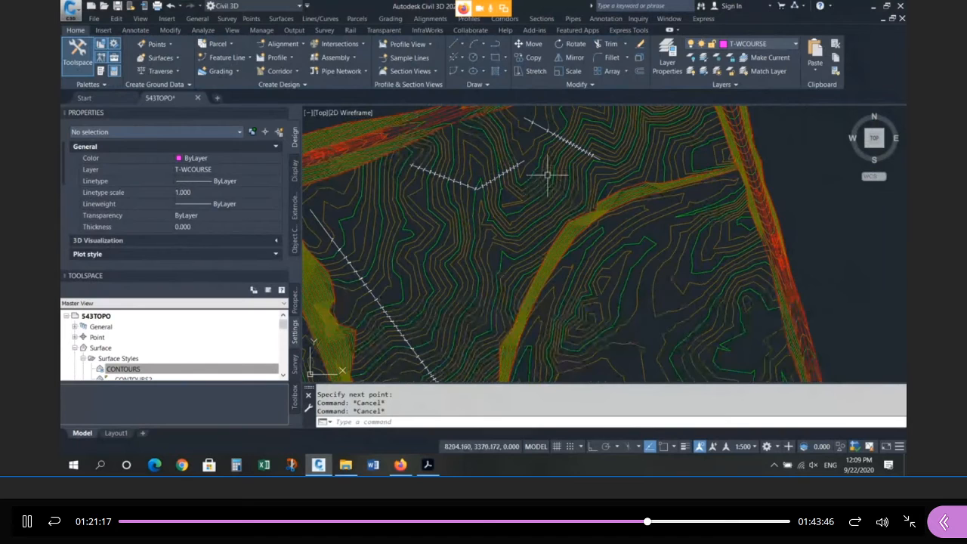
{"action": "left_click", "coordinate": [547, 132]}
{"action": "scroll", "coordinate": [548, 132], "scroll_direction": "up", "scroll_amount": 2}
{"action": "right_click", "coordinate": [540, 159]}
{"action": "left_click", "coordinate": [582, 304]}
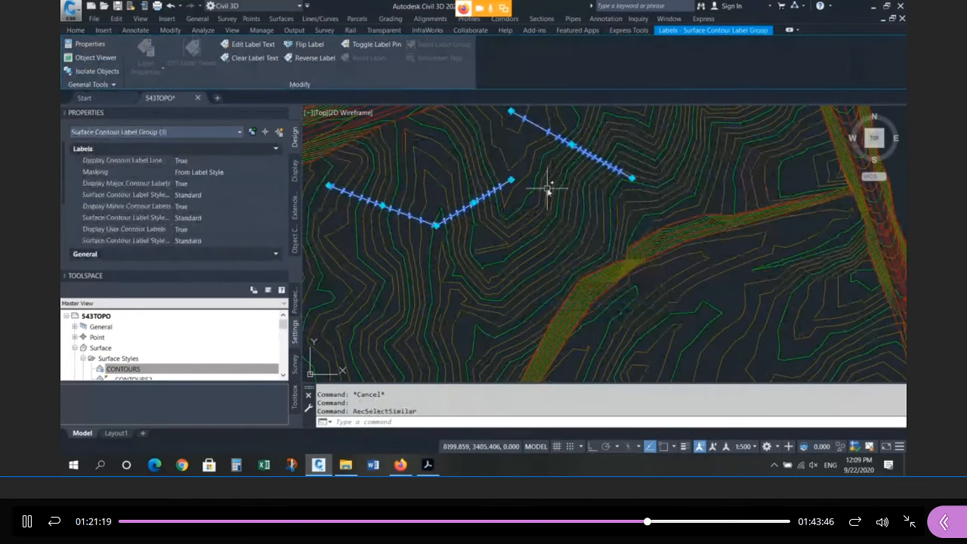
{"action": "scroll", "coordinate": [548, 196], "scroll_direction": "down", "scroll_amount": 2}
{"action": "left_click", "coordinate": [227, 160]}
{"action": "left_click", "coordinate": [277, 161]}
{"action": "left_click", "coordinate": [195, 173]}
{"action": "key", "text": "Escape"}
{"action": "key", "text": "Escape"}
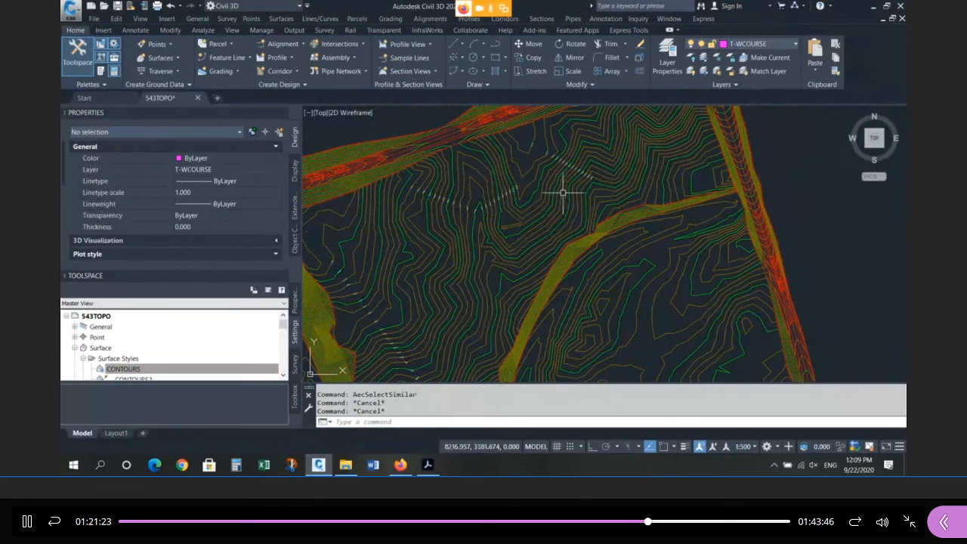
Examine how the contour labels with hidden lines sit on the contours between the upper watercourses
{"action": "scroll", "coordinate": [563, 192], "scroll_direction": "down", "scroll_amount": 1}
{"action": "scroll", "coordinate": [505, 269], "scroll_direction": "down", "scroll_amount": 1}
{"action": "scroll", "coordinate": [476, 257], "scroll_direction": "up", "scroll_amount": 4}
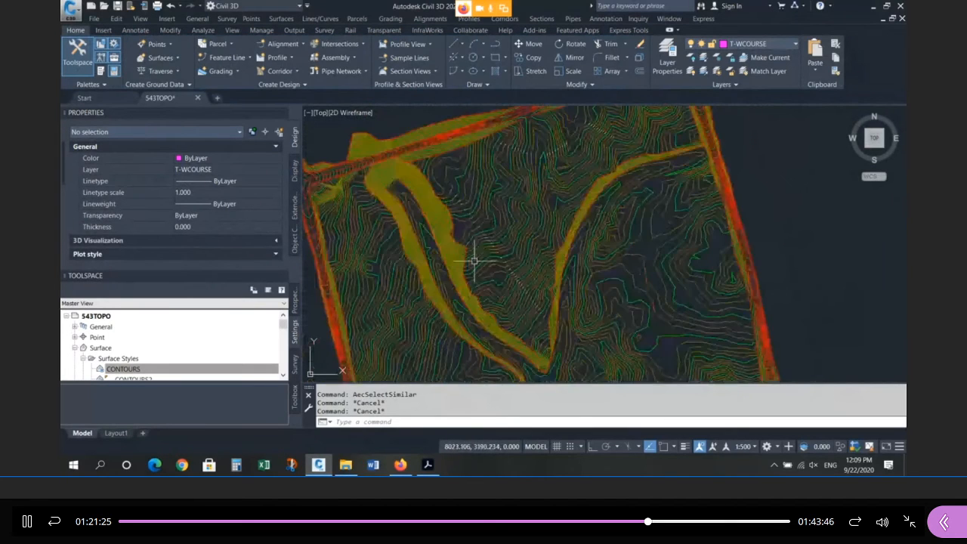
{"action": "scroll", "coordinate": [488, 216], "scroll_direction": "down", "scroll_amount": 3}
{"action": "scroll", "coordinate": [566, 337], "scroll_direction": "up", "scroll_amount": 3}
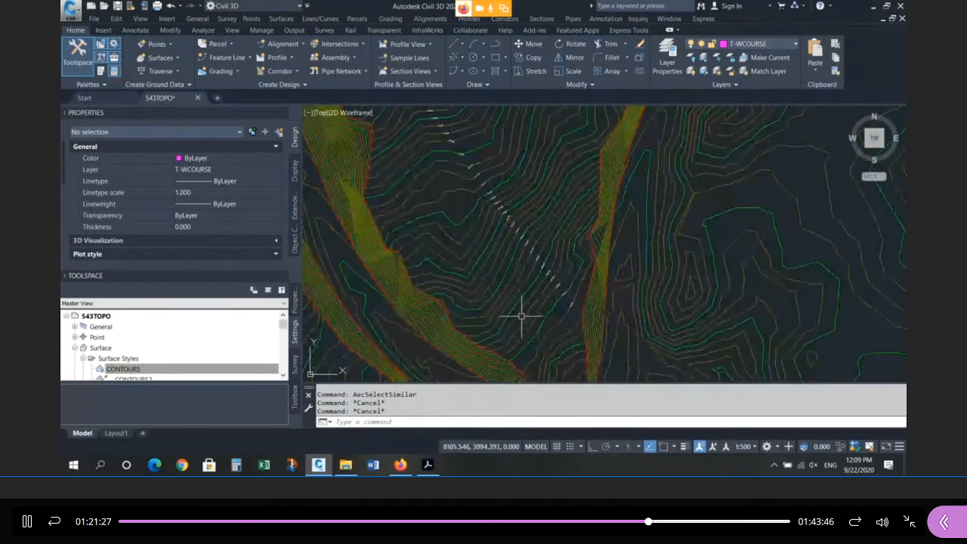
{"action": "scroll", "coordinate": [516, 317], "scroll_direction": "down", "scroll_amount": 3}
{"action": "scroll", "coordinate": [525, 233], "scroll_direction": "down", "scroll_amount": 3}
{"action": "key", "text": "Escape"}
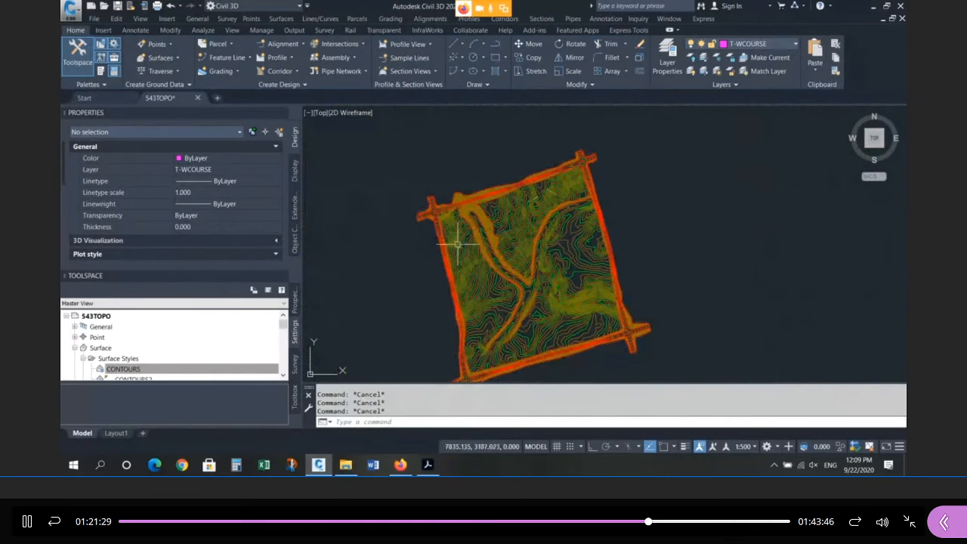
Label multiple contours of the EXISTING surface along a straight line across the northern part, from beyond the west edge to beyond the east edge
{"action": "left_click", "coordinate": [443, 223]}
{"action": "left_click", "coordinate": [76, 68]}
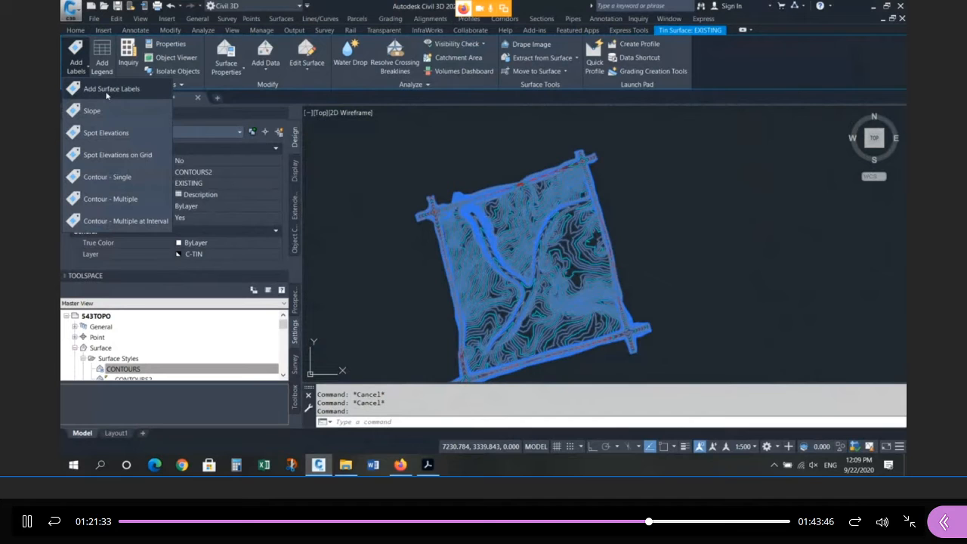
{"action": "left_click", "coordinate": [110, 199]}
{"action": "left_click", "coordinate": [408, 240]}
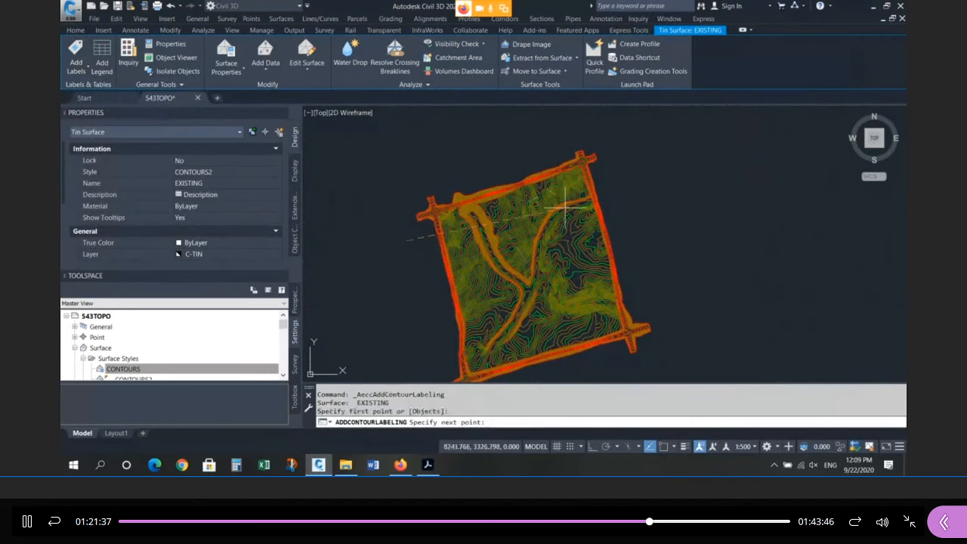
{"action": "left_click", "coordinate": [609, 180]}
{"action": "key", "text": "Return"}
{"action": "left_click", "coordinate": [429, 267]}
{"action": "key", "text": "Escape"}
{"action": "key", "text": "Escape"}
{"action": "key", "text": "alt+space"}
{"action": "key", "text": "Escape"}
{"action": "key", "text": "Escape"}
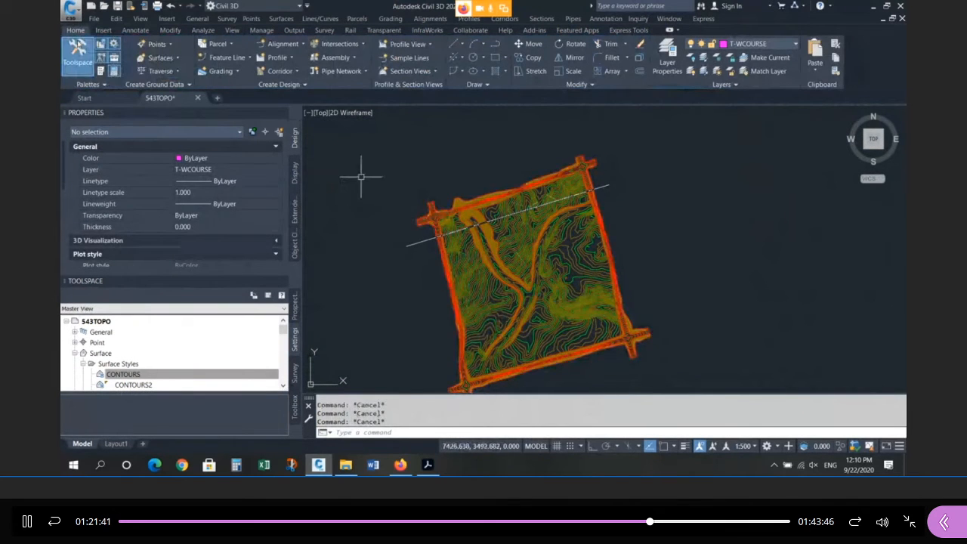
Label multiple contours of the EXISTING surface along two more straight lines across the site, parallel to and south of the existing long one
{"action": "left_click", "coordinate": [450, 253]}
{"action": "left_click", "coordinate": [91, 79]}
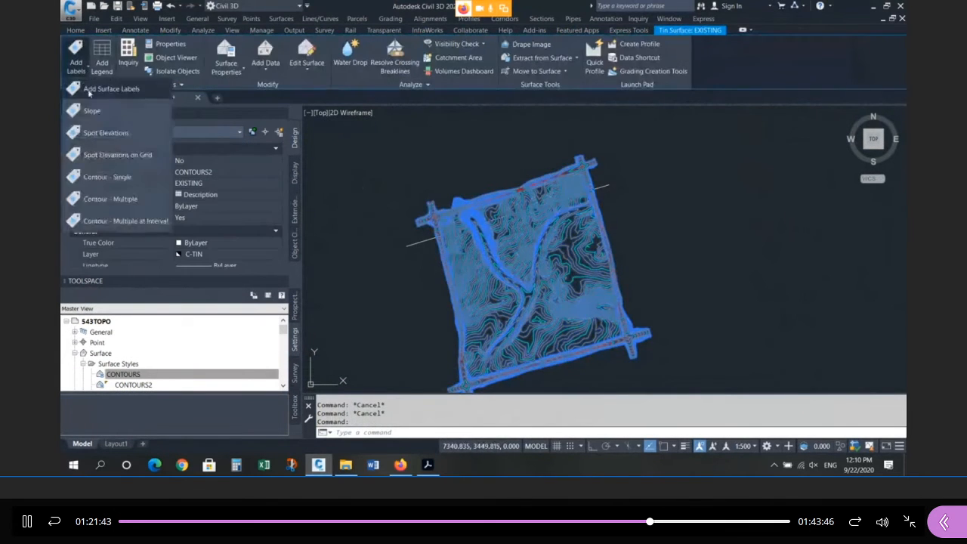
{"action": "left_click", "coordinate": [125, 196]}
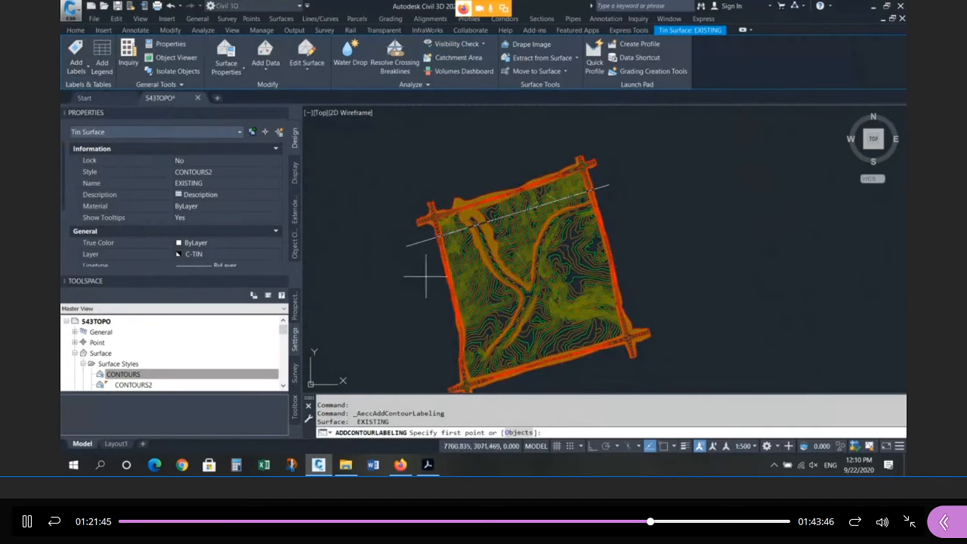
{"action": "left_click", "coordinate": [425, 276]}
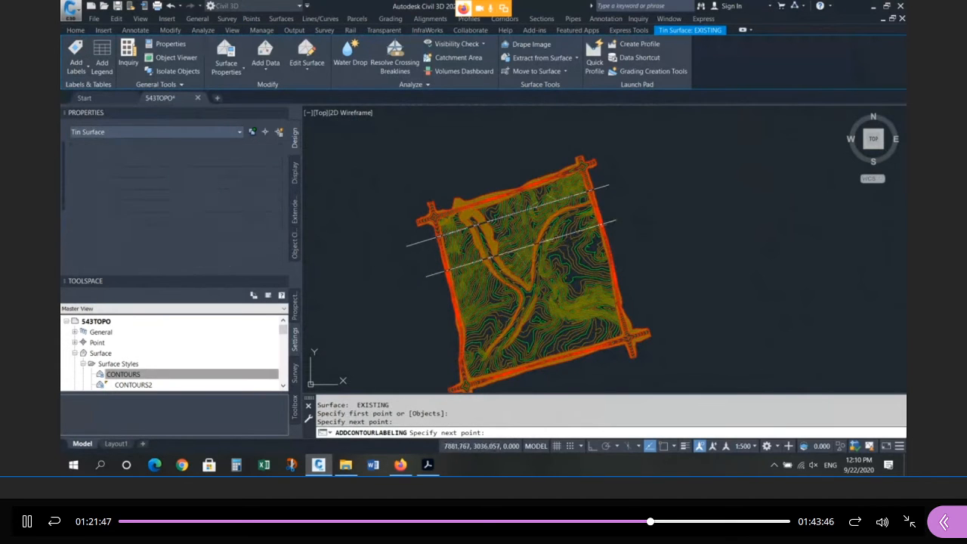
{"action": "key", "text": "Return"}
{"action": "key", "text": "Return"}
{"action": "left_click", "coordinate": [434, 298]}
{"action": "left_click", "coordinate": [619, 244]}
{"action": "key", "text": "Return"}
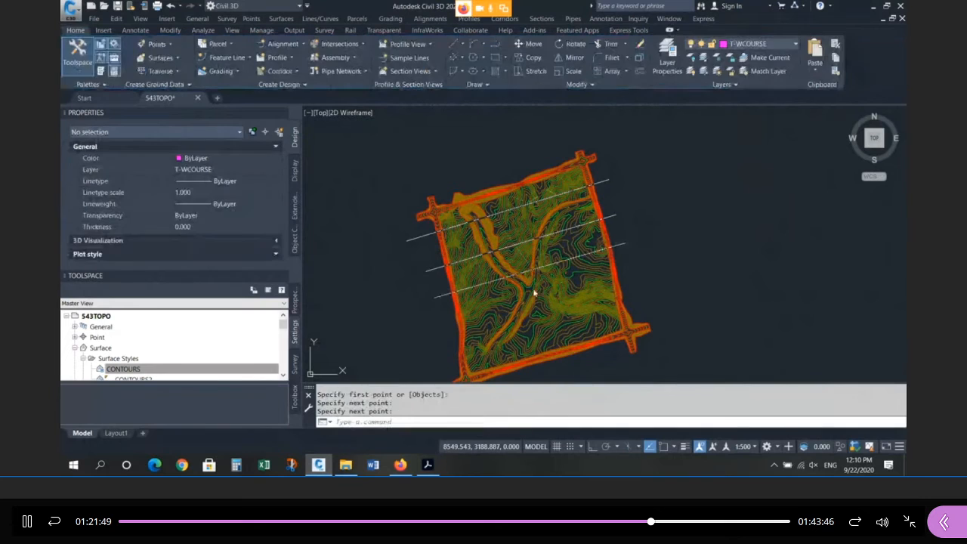
Add two further parallel contour label lines across the southern half, each running from beyond the west edge to beyond the east edge
{"action": "left_click", "coordinate": [445, 317]}
{"action": "key", "text": "Escape"}
{"action": "key", "text": "Return"}
{"action": "left_click", "coordinate": [443, 316]}
{"action": "left_click", "coordinate": [636, 266]}
{"action": "key", "text": "Return"}
{"action": "key", "text": "Return"}
{"action": "left_click", "coordinate": [447, 341]}
{"action": "left_click", "coordinate": [634, 286]}
{"action": "key", "text": "Escape"}
{"action": "key", "text": "Escape"}
{"action": "key", "text": "Escape"}
Label contours along two short straight lines on the steep southeastern slopes, one north and one south of the southernmost long label line
{"action": "scroll", "coordinate": [594, 319], "scroll_direction": "up", "scroll_amount": 3}
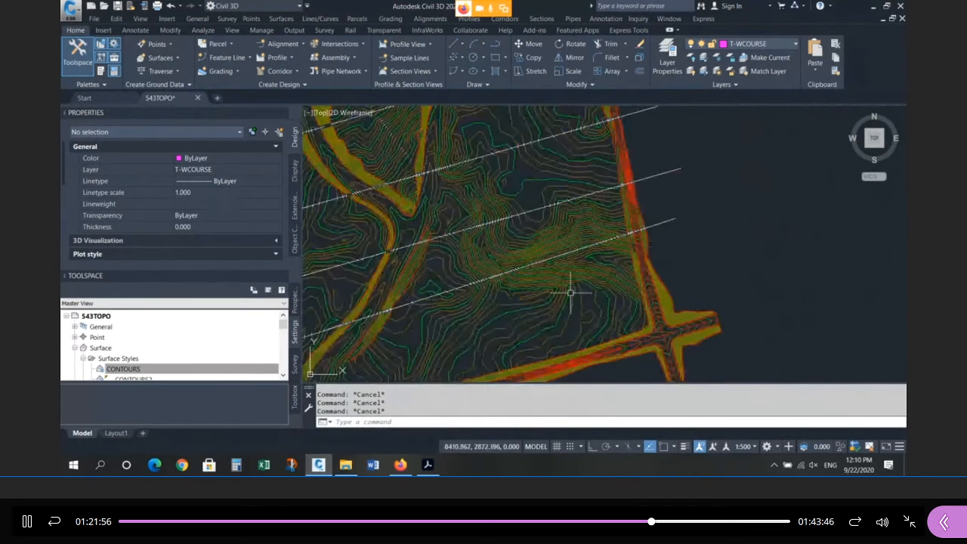
{"action": "scroll", "coordinate": [572, 292], "scroll_direction": "up", "scroll_amount": 3}
{"action": "key", "text": "Return"}
{"action": "left_click", "coordinate": [523, 161]}
{"action": "left_click", "coordinate": [573, 229]}
{"action": "key", "text": "Return"}
{"action": "key", "text": "Return"}
{"action": "left_click", "coordinate": [637, 264]}
{"action": "left_click", "coordinate": [604, 316]}
{"action": "key", "text": "Return"}
Add a two-segment contour label line in the southeast, running north-northwest from just above the southern road
{"action": "key", "text": "Return"}
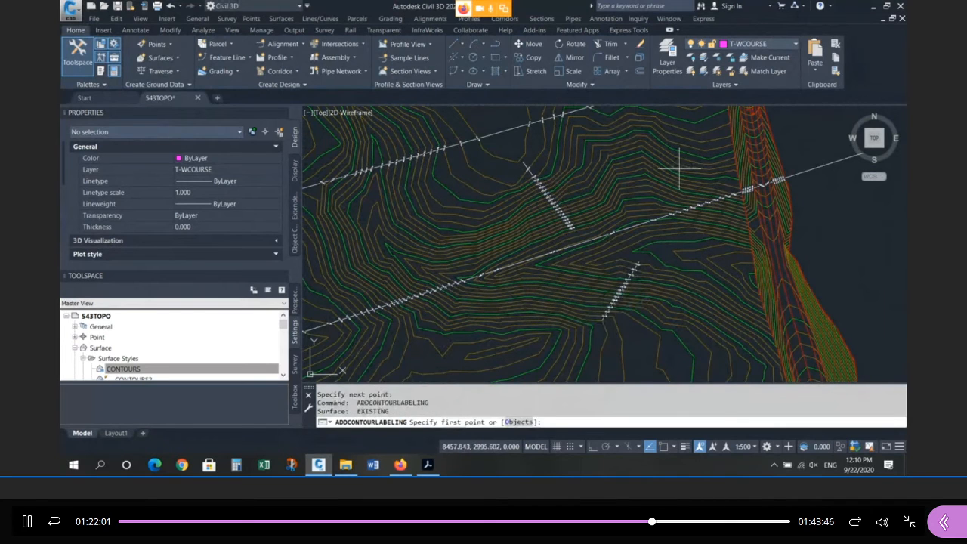
{"action": "scroll", "coordinate": [681, 177], "scroll_direction": "down", "scroll_amount": 3}
{"action": "scroll", "coordinate": [679, 200], "scroll_direction": "up", "scroll_amount": 3}
{"action": "left_click", "coordinate": [624, 330]}
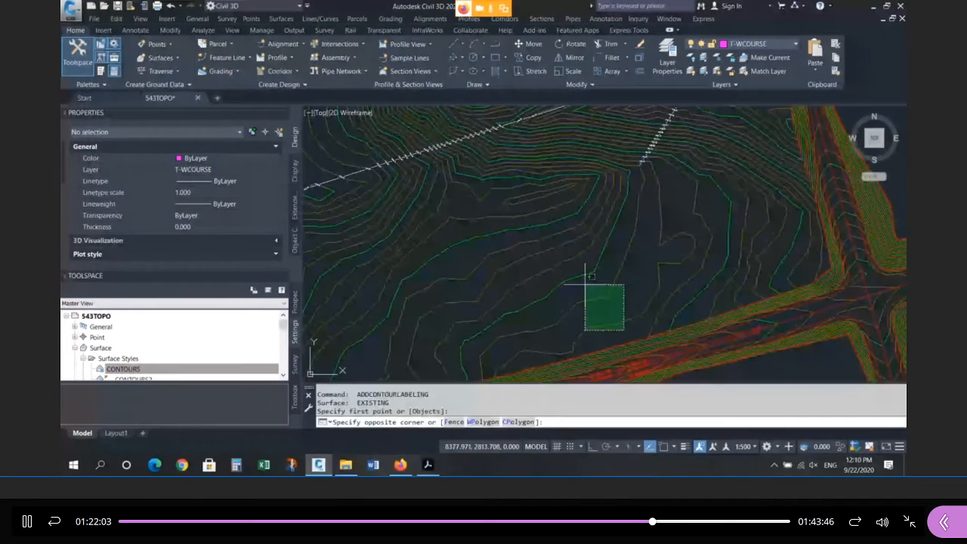
{"action": "key", "text": "Escape"}
{"action": "key", "text": "Escape"}
{"action": "key", "text": "Return"}
{"action": "left_click", "coordinate": [620, 332]}
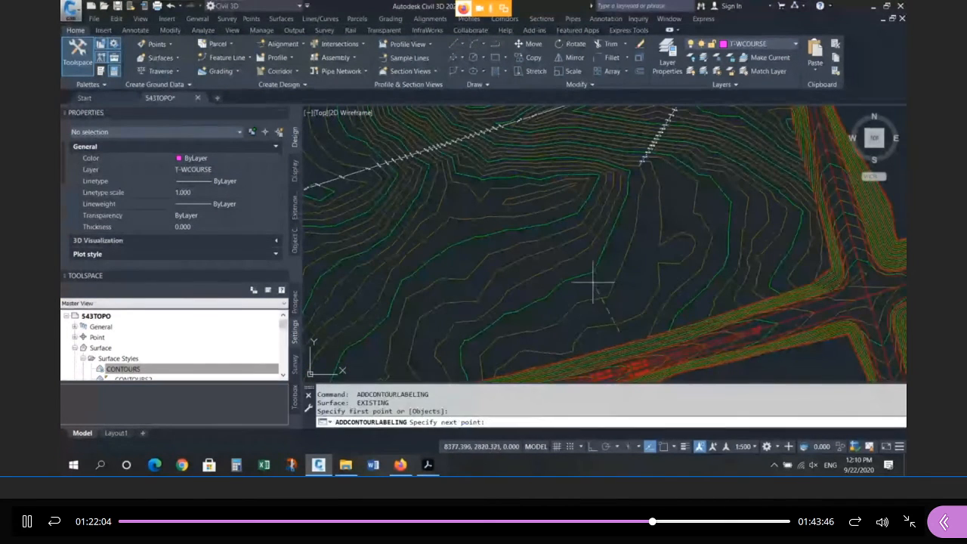
{"action": "left_click", "coordinate": [576, 246]}
{"action": "left_click", "coordinate": [552, 191]}
{"action": "key", "text": "Return"}
Add a second, bent two-segment contour label line west of it, running from near the southern road toward the northwest
{"action": "key", "text": "Return"}
{"action": "left_click", "coordinate": [522, 355]}
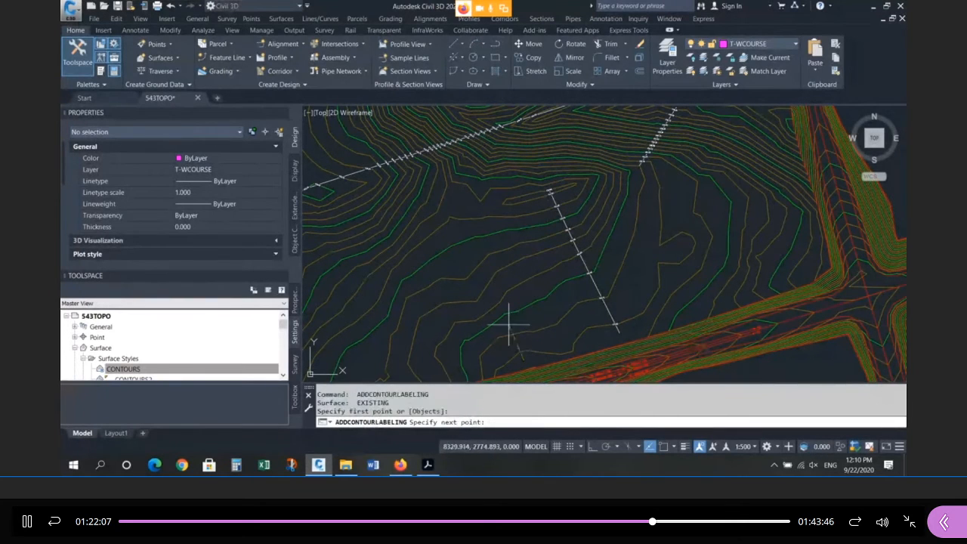
{"action": "left_click", "coordinate": [470, 254]}
{"action": "left_click", "coordinate": [350, 198]}
{"action": "key", "text": "Escape"}
{"action": "key", "text": "Escape"}
{"action": "key", "text": "Escape"}
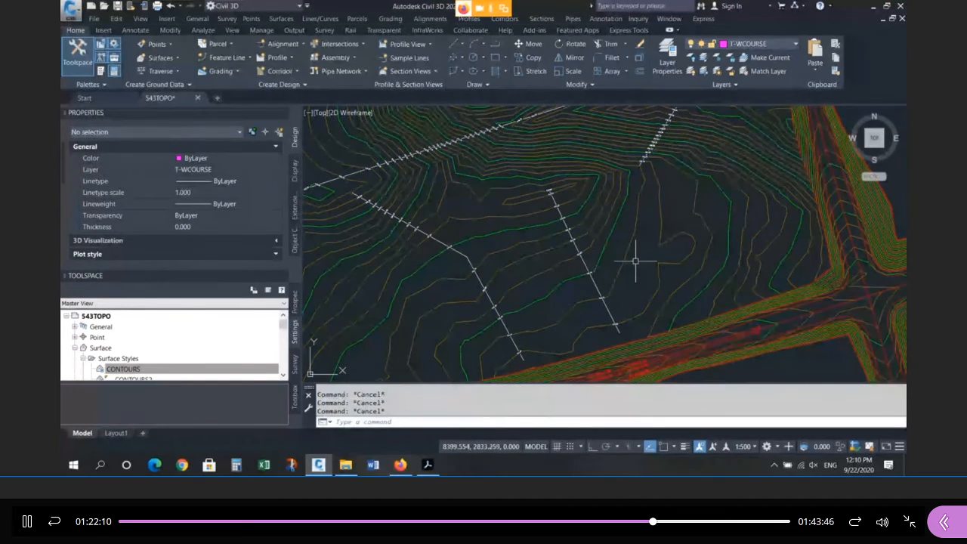
Select all contour label groups similar to the southernmost long one and set their Display Contour Label Line property to False
{"action": "scroll", "coordinate": [637, 254], "scroll_direction": "down", "scroll_amount": 5}
{"action": "left_click", "coordinate": [690, 203]}
{"action": "right_click", "coordinate": [689, 204]}
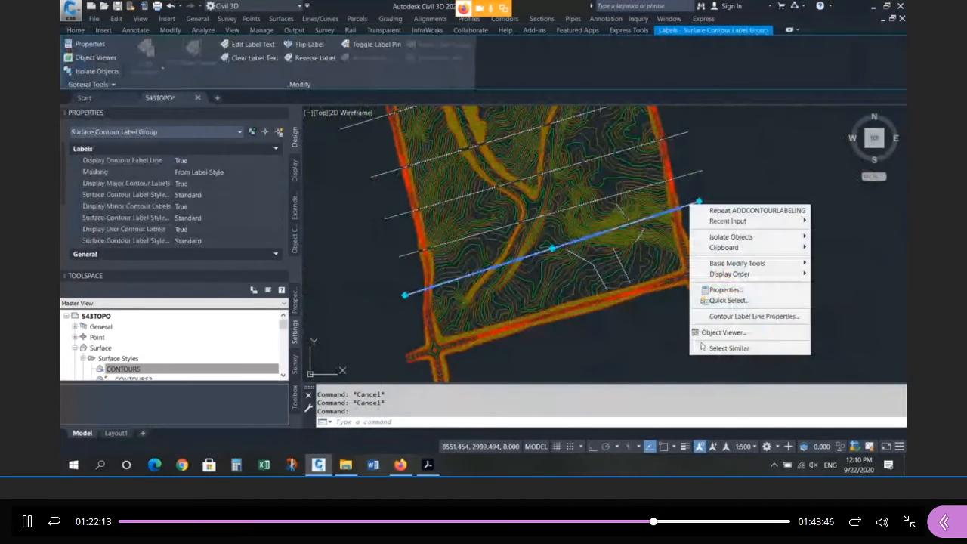
{"action": "left_click", "coordinate": [705, 347]}
{"action": "left_click", "coordinate": [186, 160]}
{"action": "left_click", "coordinate": [189, 160]}
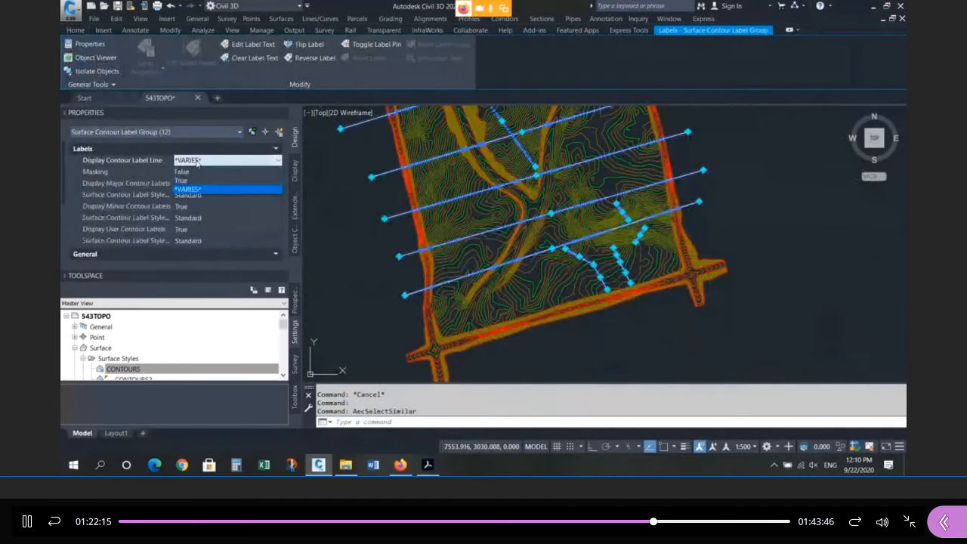
{"action": "left_click", "coordinate": [189, 172]}
{"action": "key", "text": "Escape"}
{"action": "key", "text": "Escape"}
Select the second long contour label group from the north and all groups similar to it, and clear the selection
{"action": "scroll", "coordinate": [378, 250], "scroll_direction": "down", "scroll_amount": 2}
{"action": "scroll", "coordinate": [447, 154], "scroll_direction": "up", "scroll_amount": 5}
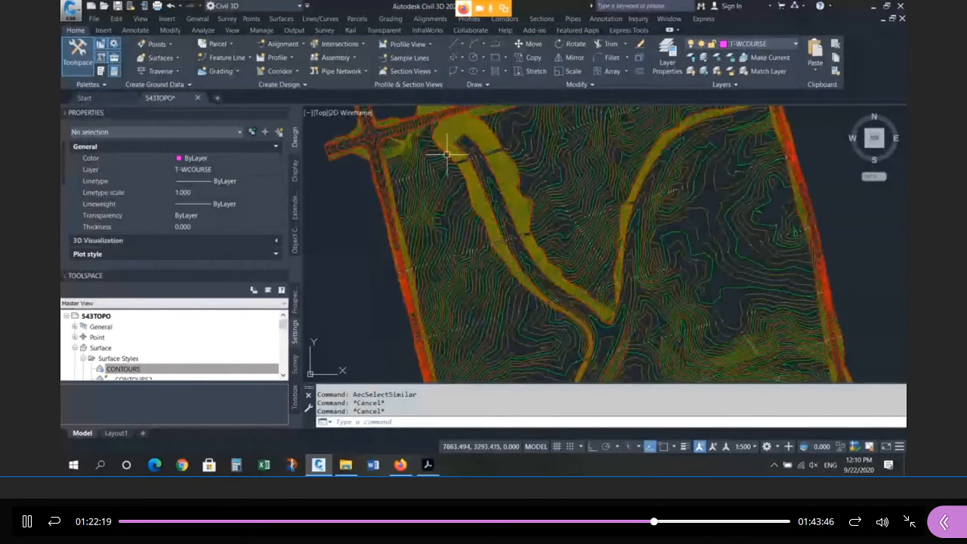
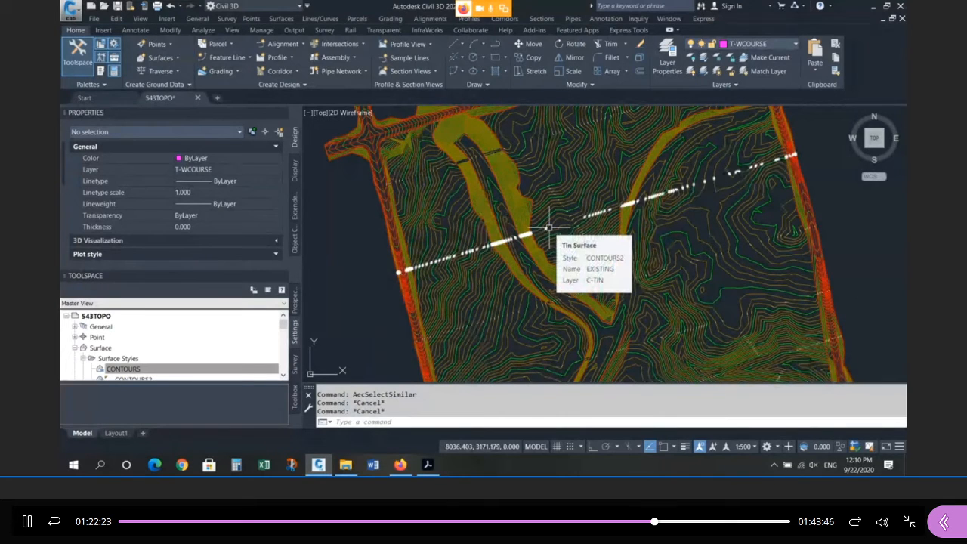
{"action": "left_click", "coordinate": [475, 251]}
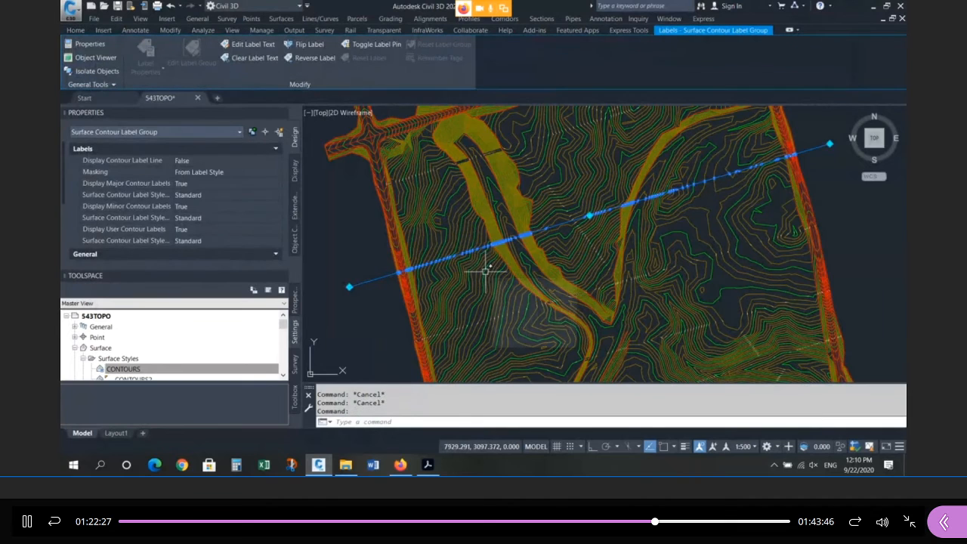
{"action": "key", "text": "Escape"}
{"action": "key", "text": "Escape"}
{"action": "left_click", "coordinate": [479, 252]}
{"action": "right_click", "coordinate": [480, 251]}
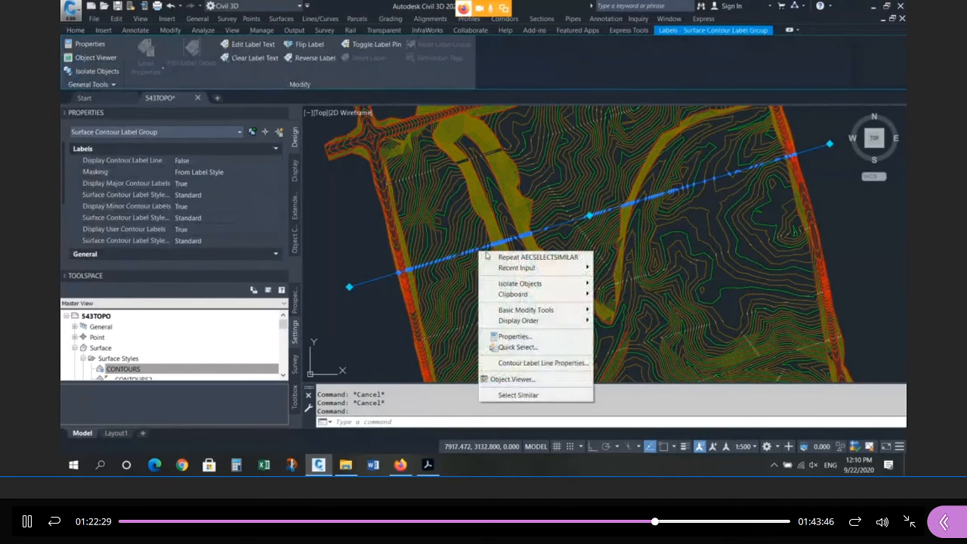
{"action": "left_click", "coordinate": [516, 396]}
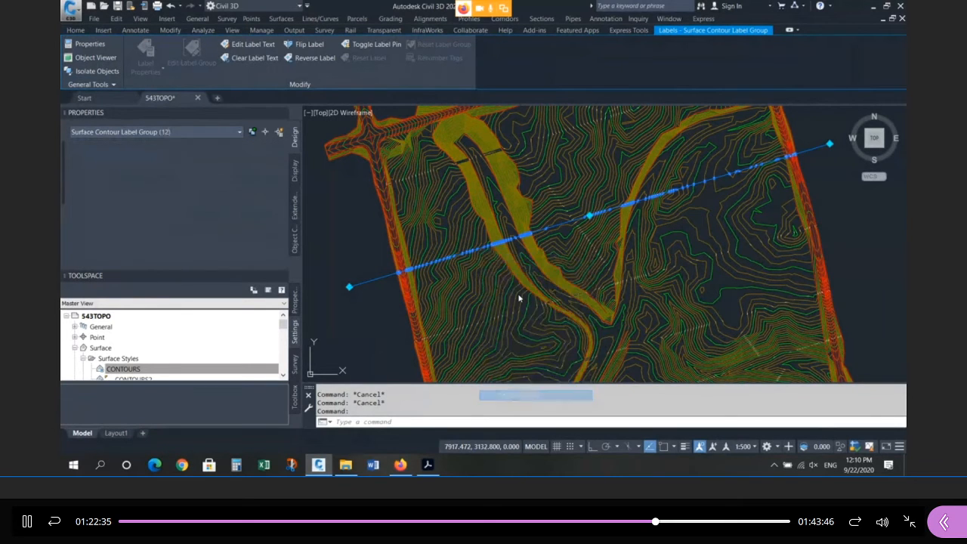
{"action": "key", "text": "Escape"}
{"action": "key", "text": "Escape"}
{"action": "key", "text": "Escape"}
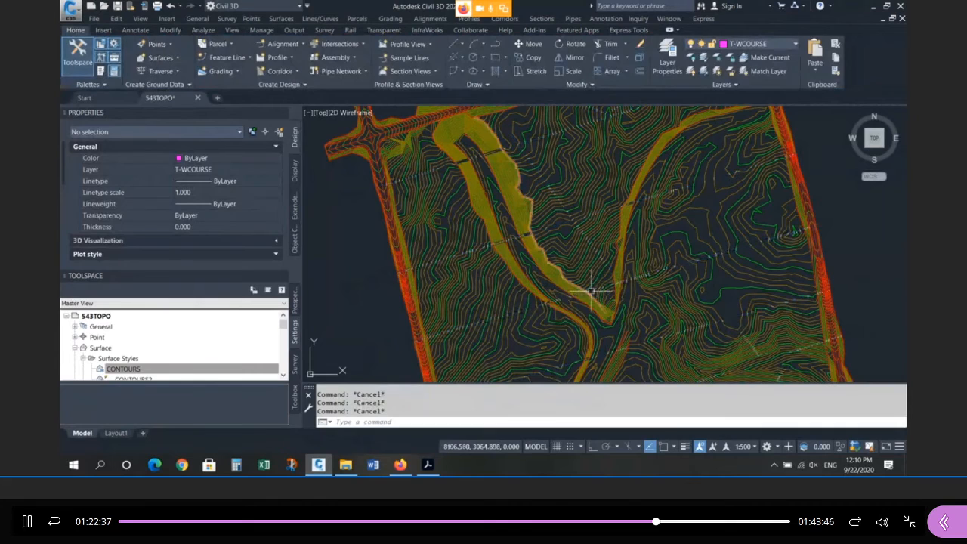
Set the annotation scale to 1:1000 while viewing the contour labels east of the watercourse junction
{"action": "scroll", "coordinate": [724, 256], "scroll_direction": "up", "scroll_amount": 5}
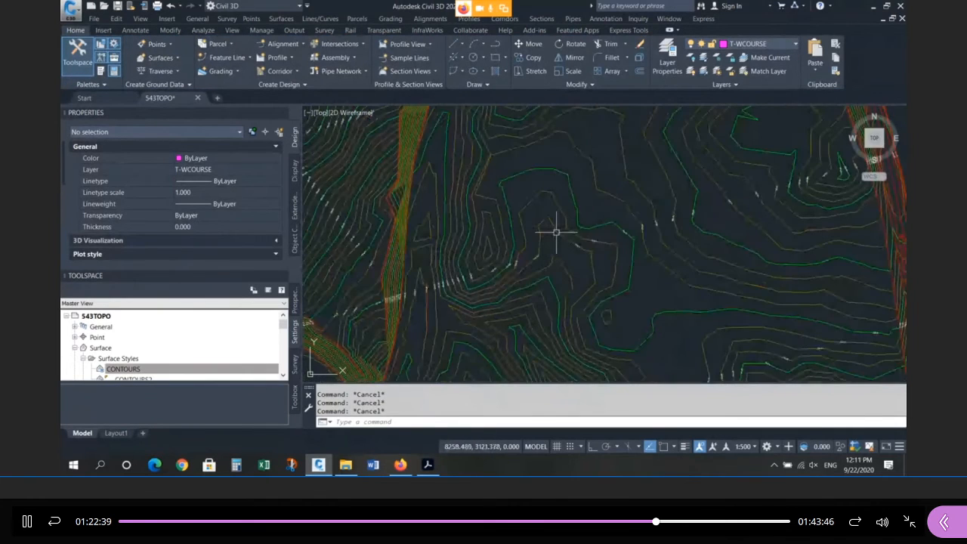
{"action": "scroll", "coordinate": [559, 242], "scroll_direction": "up", "scroll_amount": 3}
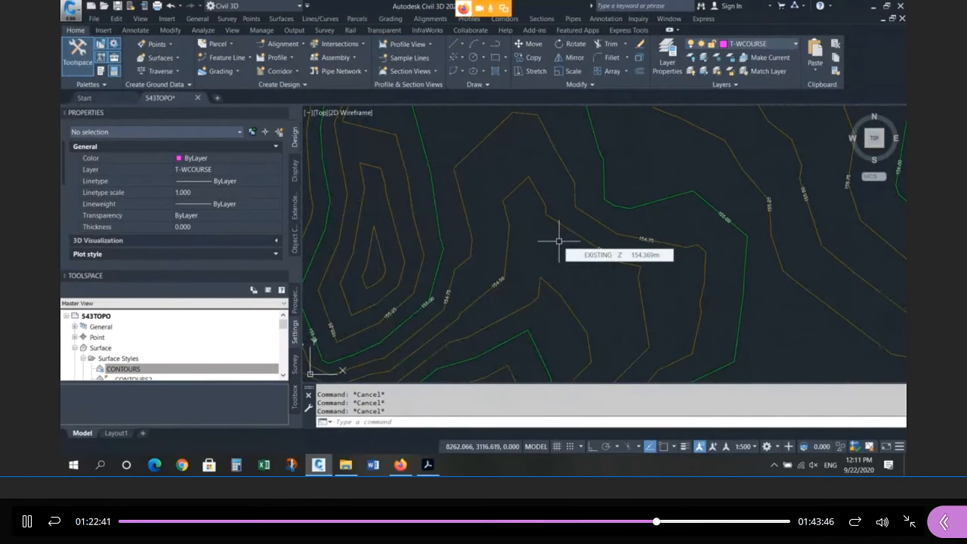
{"action": "scroll", "coordinate": [574, 231], "scroll_direction": "down", "scroll_amount": 2}
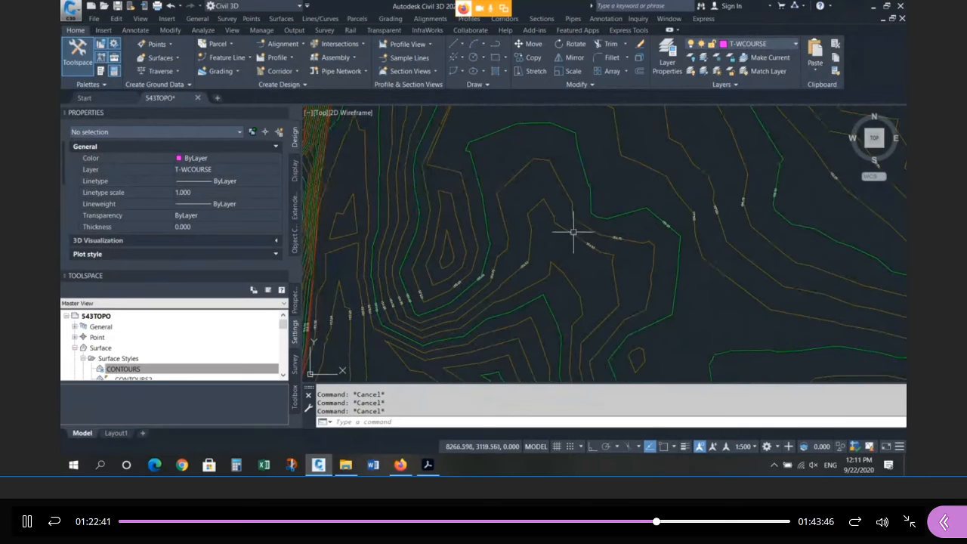
{"action": "left_click", "coordinate": [745, 446]}
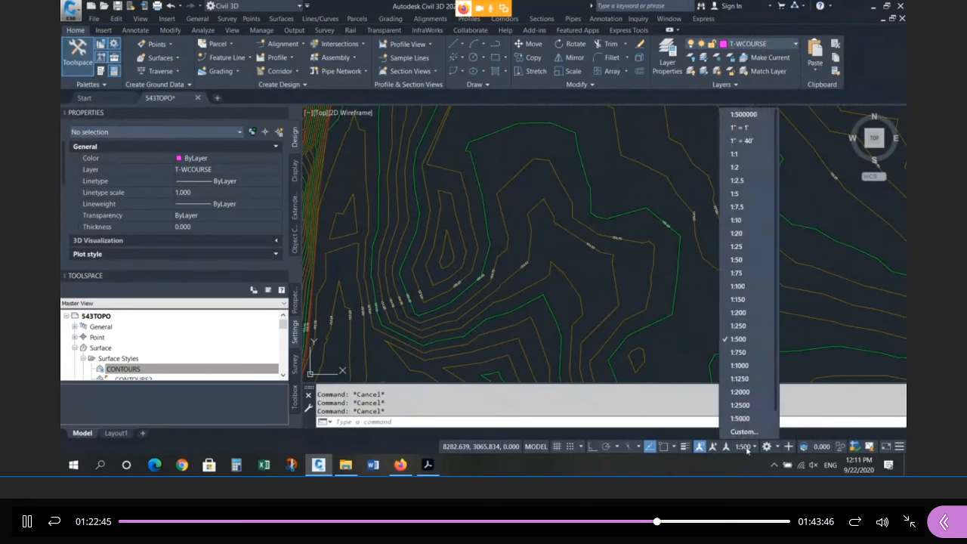
{"action": "left_click", "coordinate": [738, 366]}
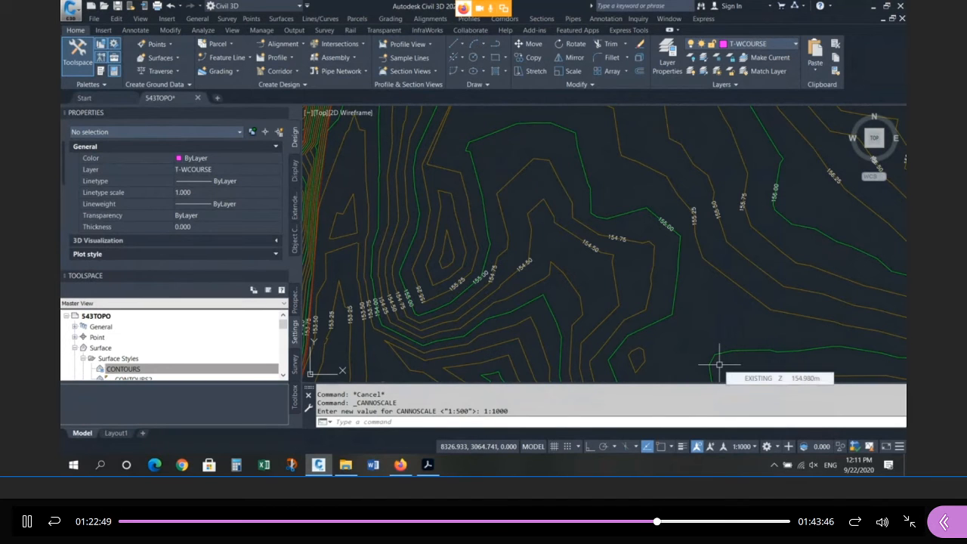
Examine how the contour labels read across the whole site at the 1:1000 annotation scale
{"action": "scroll", "coordinate": [720, 365], "scroll_direction": "down", "scroll_amount": 6}
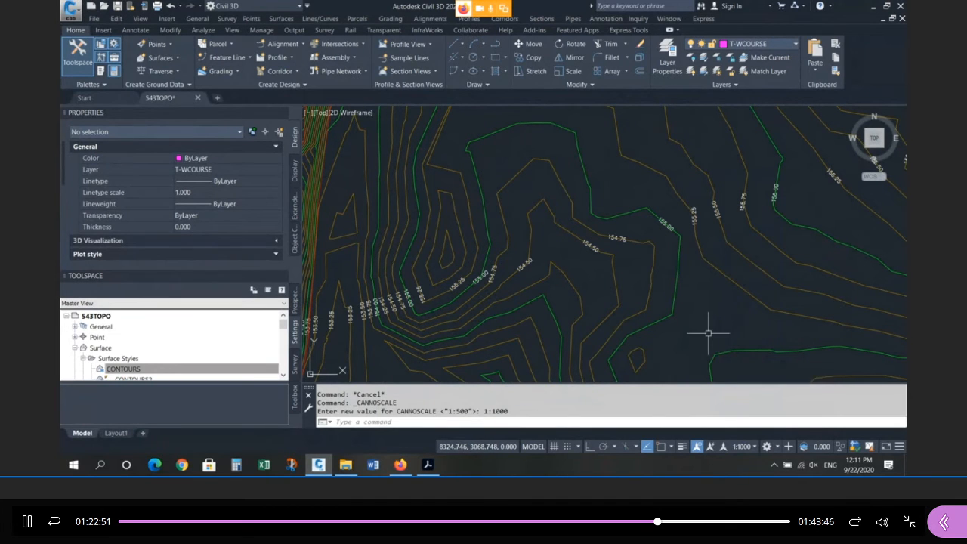
{"action": "scroll", "coordinate": [671, 294], "scroll_direction": "down", "scroll_amount": 2}
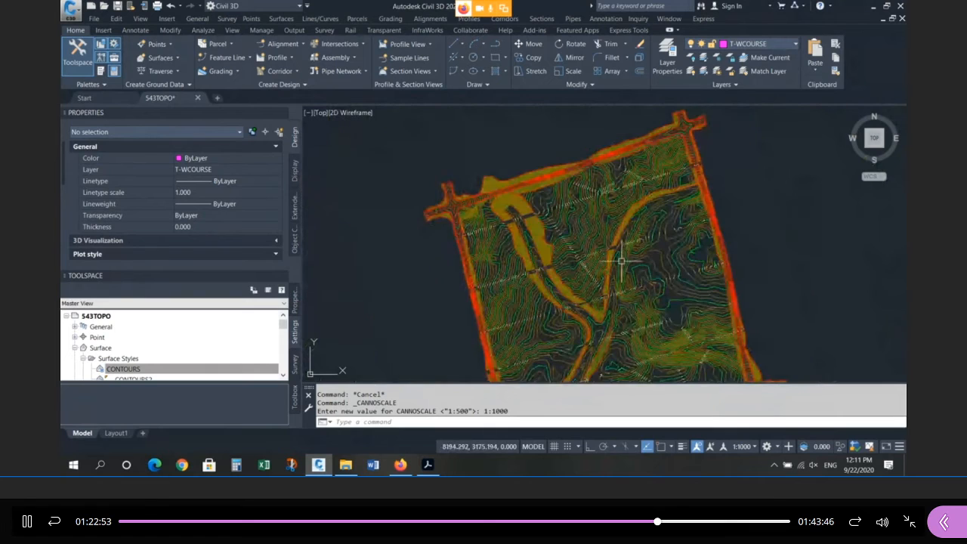
{"action": "scroll", "coordinate": [548, 174], "scroll_direction": "up", "scroll_amount": 2}
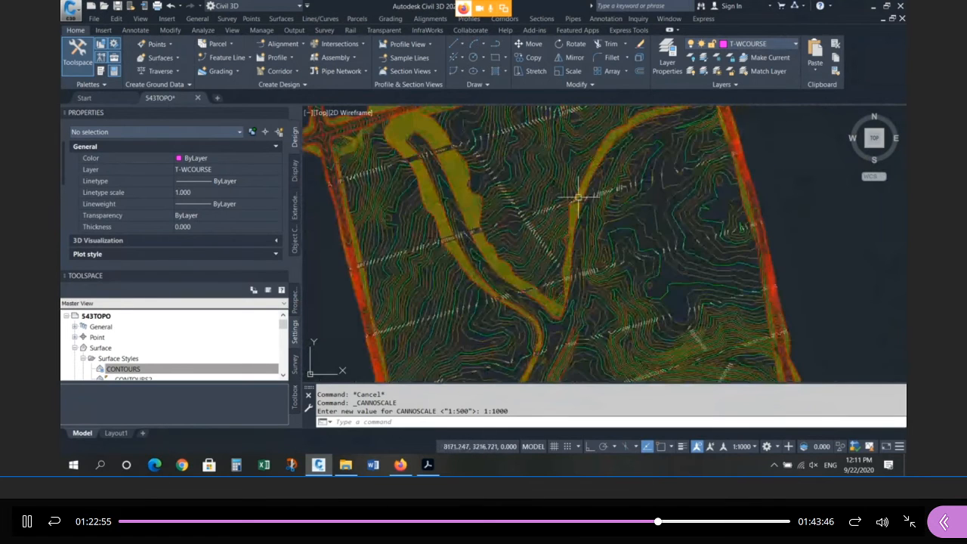
{"action": "left_click", "coordinate": [743, 447]}
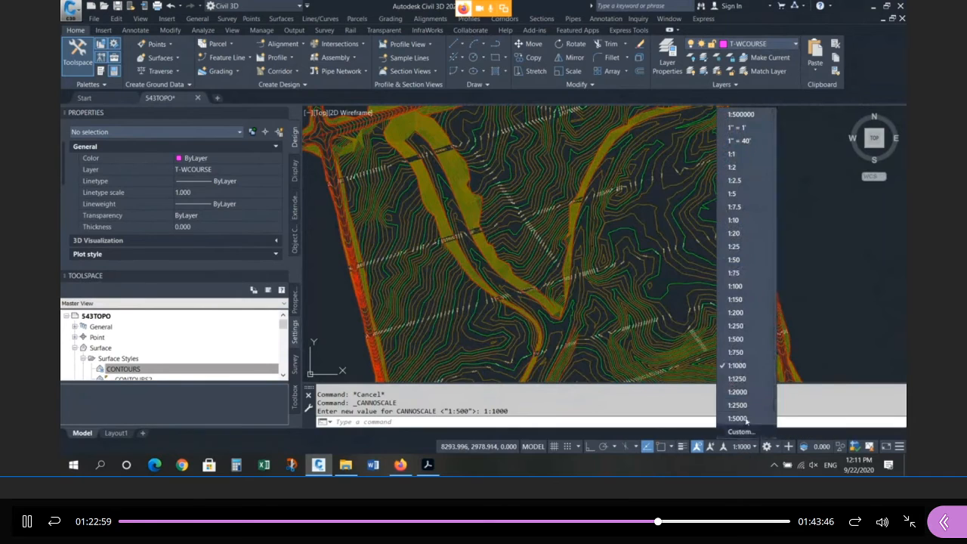
{"action": "left_click", "coordinate": [745, 368]}
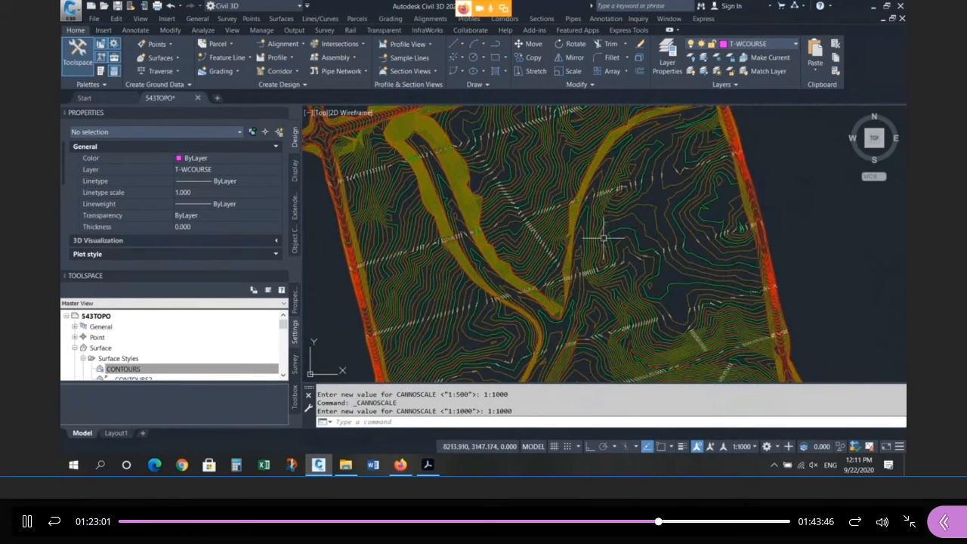
{"action": "scroll", "coordinate": [525, 279], "scroll_direction": "down", "scroll_amount": 3}
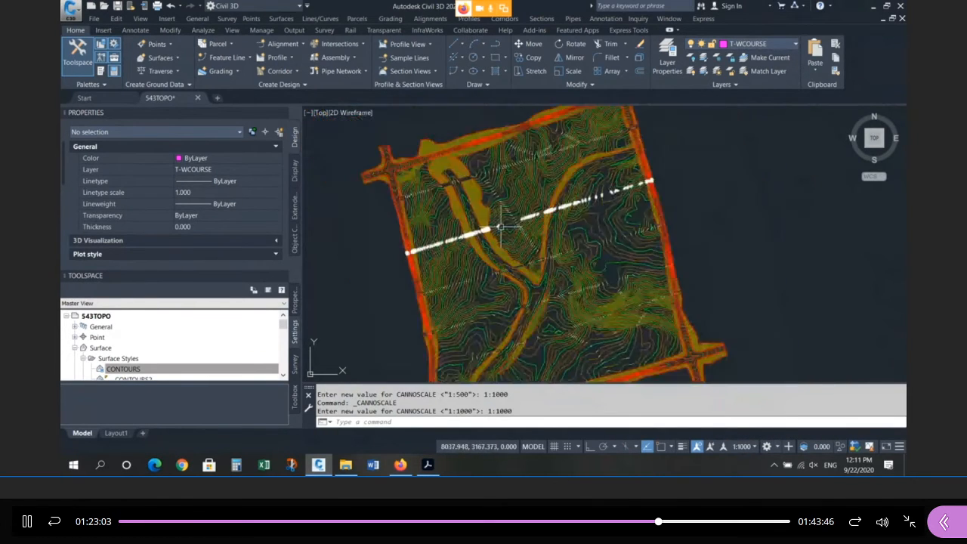
{"action": "scroll", "coordinate": [525, 280], "scroll_direction": "up", "scroll_amount": 3}
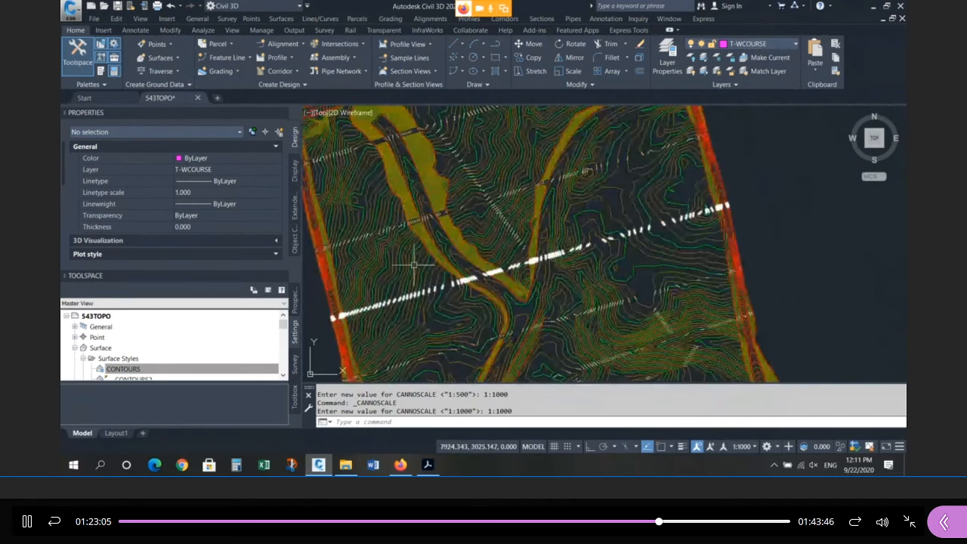
{"action": "scroll", "coordinate": [427, 242], "scroll_direction": "down", "scroll_amount": 3}
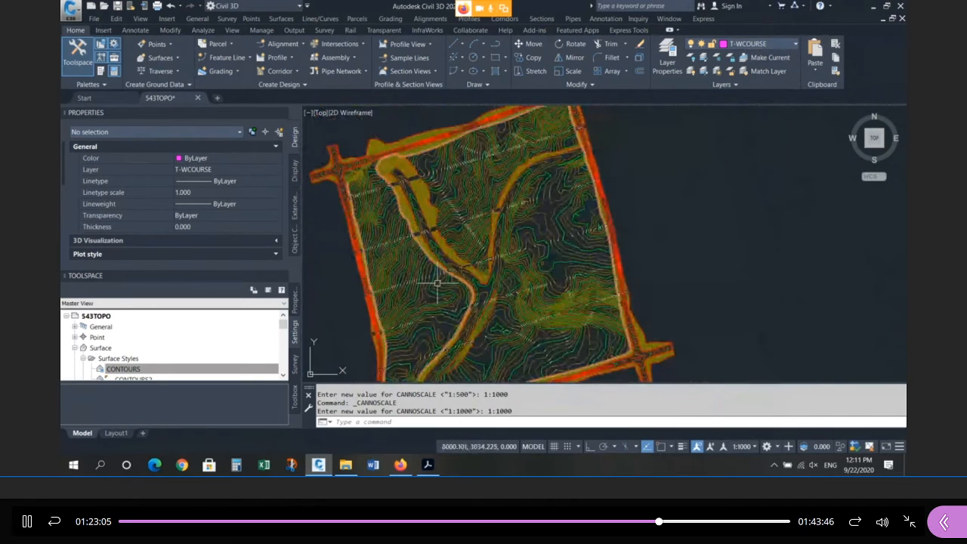
Erase the five long contour label groups that cross the whole site, leaving the shorter label groups in place
{"action": "left_click", "coordinate": [470, 163]}
{"action": "left_click", "coordinate": [529, 199]}
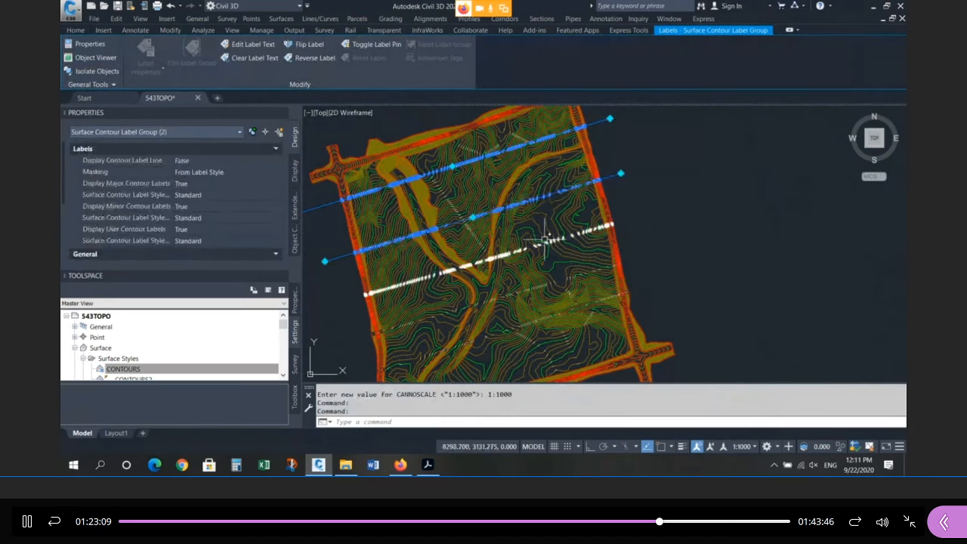
{"action": "left_click", "coordinate": [544, 243]}
{"action": "left_click", "coordinate": [547, 282]}
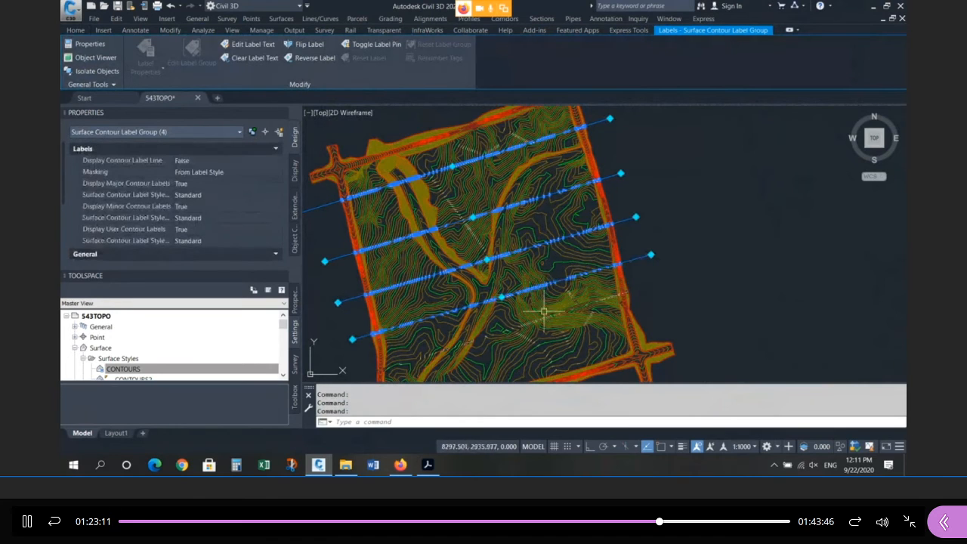
{"action": "left_click", "coordinate": [543, 317]}
{"action": "key", "text": "Delete"}
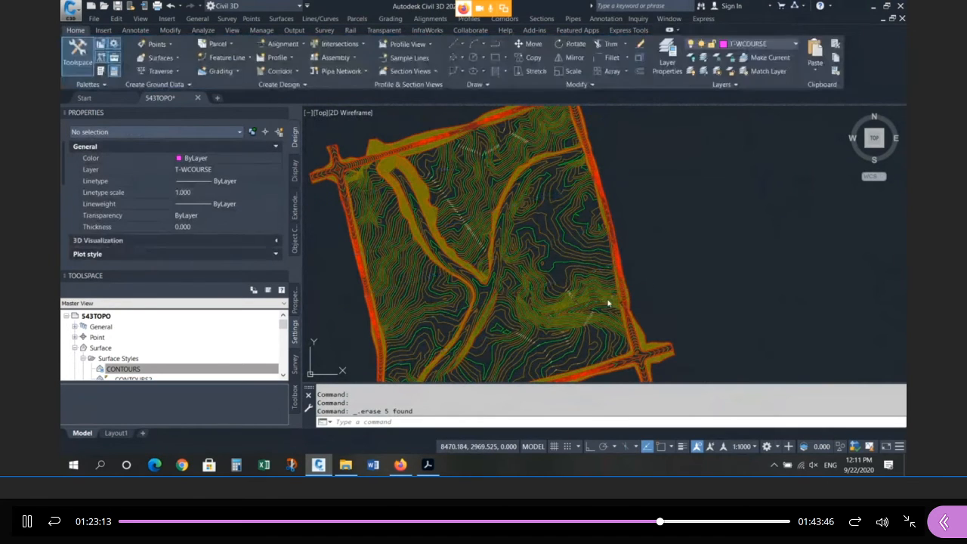
{"action": "scroll", "coordinate": [593, 257], "scroll_direction": "down", "scroll_amount": 3}
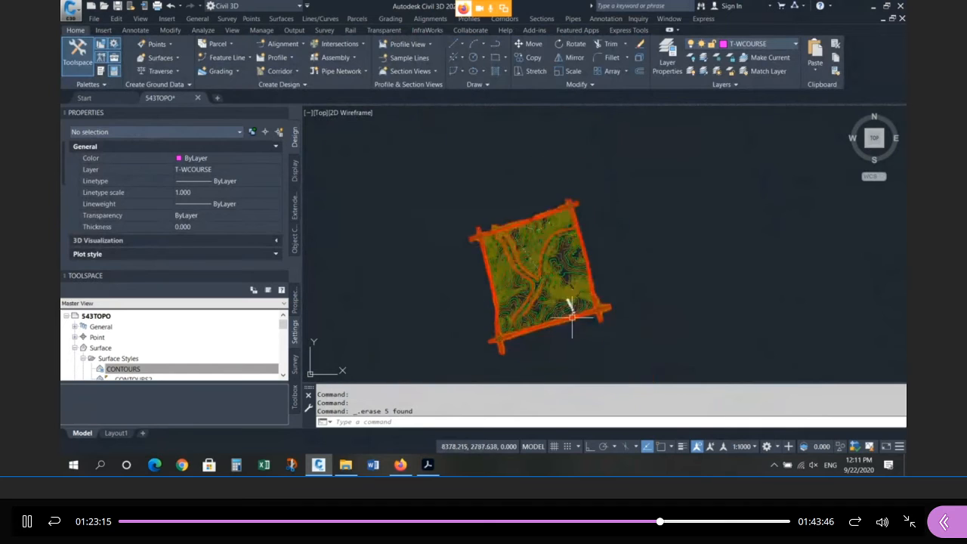
Examine the remaining short contour label groups in the southeastern part of the site and how they read against the whole survey
{"action": "scroll", "coordinate": [566, 317], "scroll_direction": "up", "scroll_amount": 4}
{"action": "scroll", "coordinate": [535, 270], "scroll_direction": "up", "scroll_amount": 3}
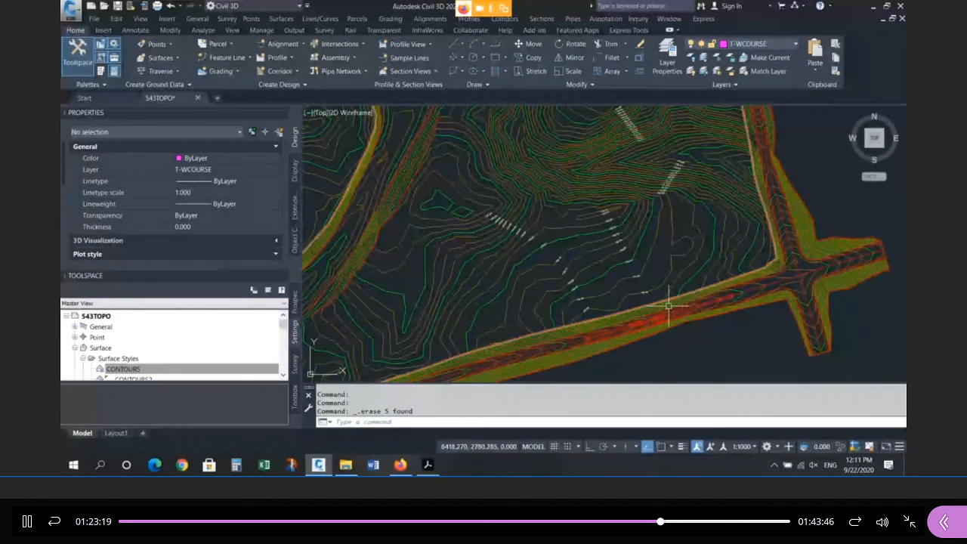
{"action": "scroll", "coordinate": [669, 313], "scroll_direction": "up", "scroll_amount": 2}
{"action": "scroll", "coordinate": [669, 262], "scroll_direction": "up", "scroll_amount": 1}
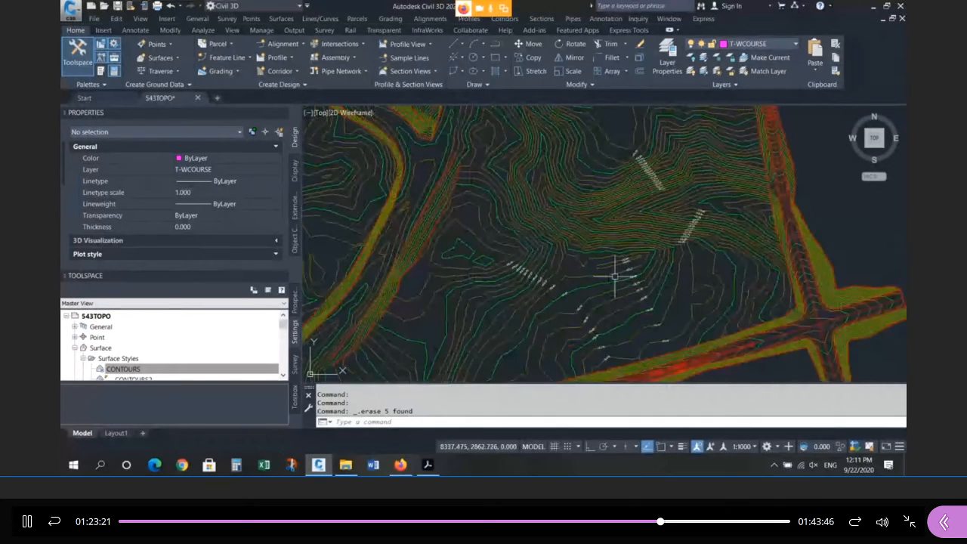
{"action": "scroll", "coordinate": [668, 262], "scroll_direction": "down", "scroll_amount": 5}
{"action": "key", "text": "Escape"}
{"action": "key", "text": "Escape"}
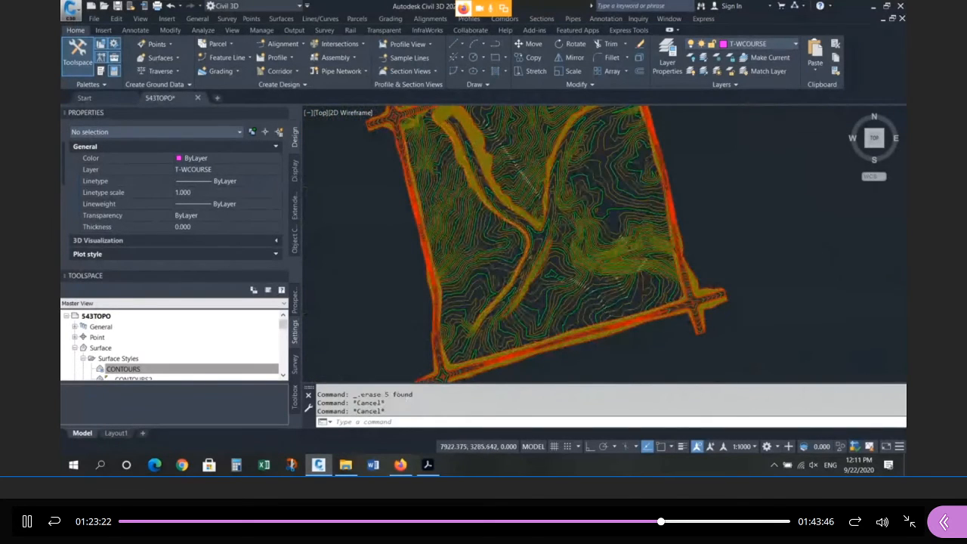
Try labelling the EXISTING surface contours at a 100.000 interval along each contour, from a line across the northwest watercourse's eastern bank
{"action": "scroll", "coordinate": [462, 119], "scroll_direction": "up", "scroll_amount": 5}
{"action": "left_click", "coordinate": [471, 190]}
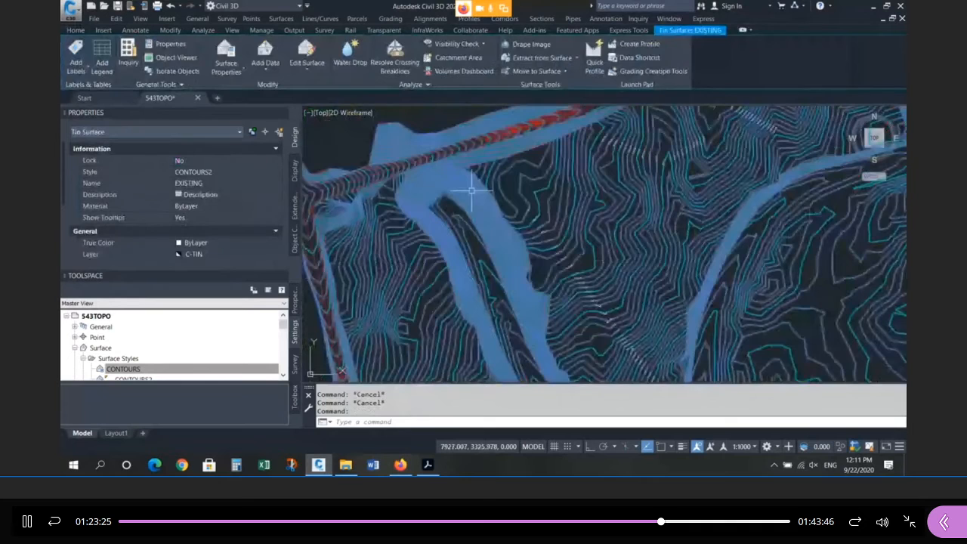
{"action": "scroll", "coordinate": [471, 190], "scroll_direction": "up", "scroll_amount": 3}
{"action": "left_click", "coordinate": [78, 65]}
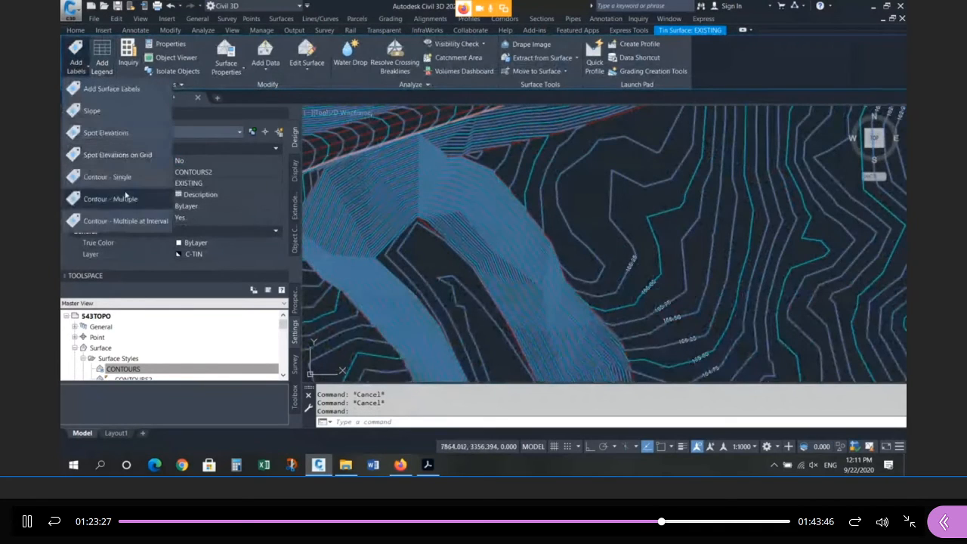
{"action": "left_click", "coordinate": [121, 195]}
{"action": "left_click", "coordinate": [469, 275]}
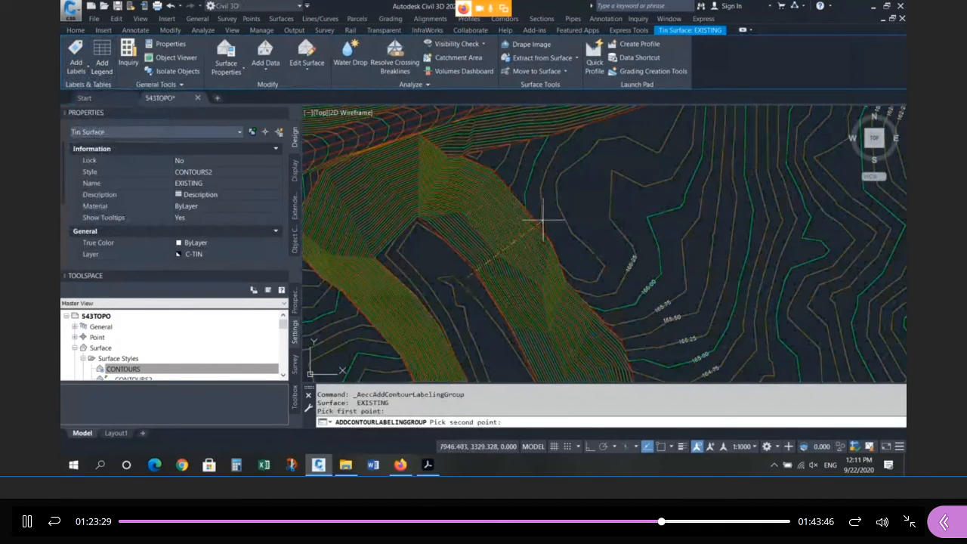
{"action": "left_click", "coordinate": [548, 217]}
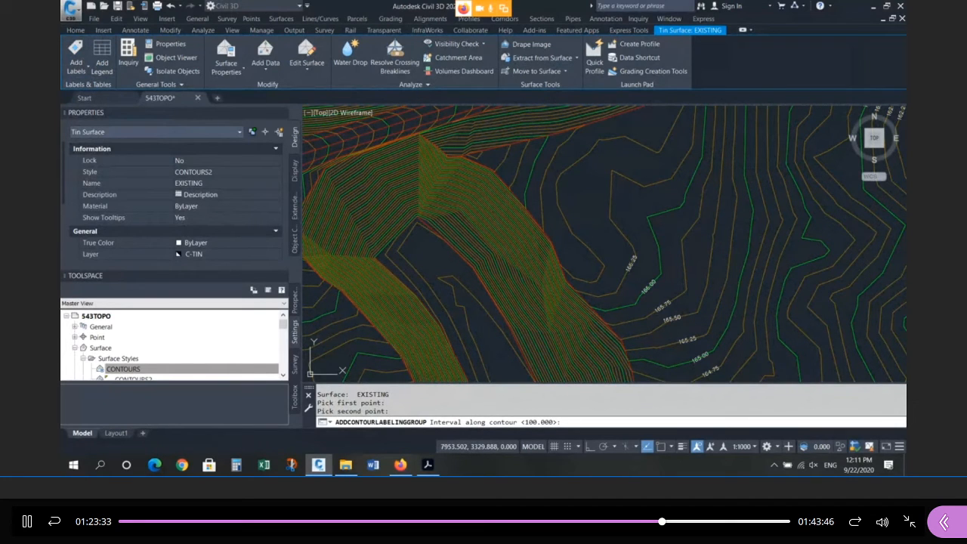
{"action": "key", "text": "Return"}
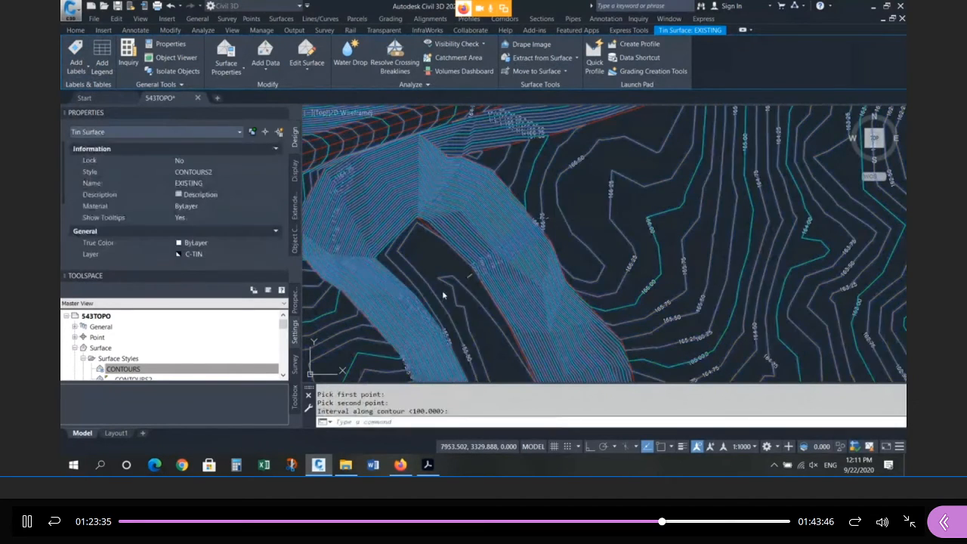
Clear the selection and undo the interval contour labels
{"action": "key", "text": "Escape"}
{"action": "key", "text": "Escape"}
{"action": "key", "text": "Escape"}
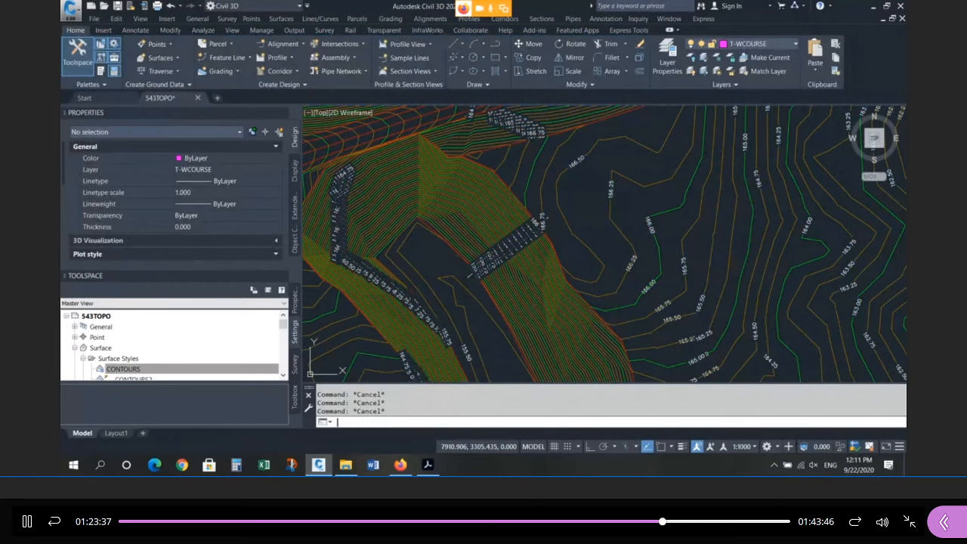
{"action": "key", "text": "ctrl+z"}
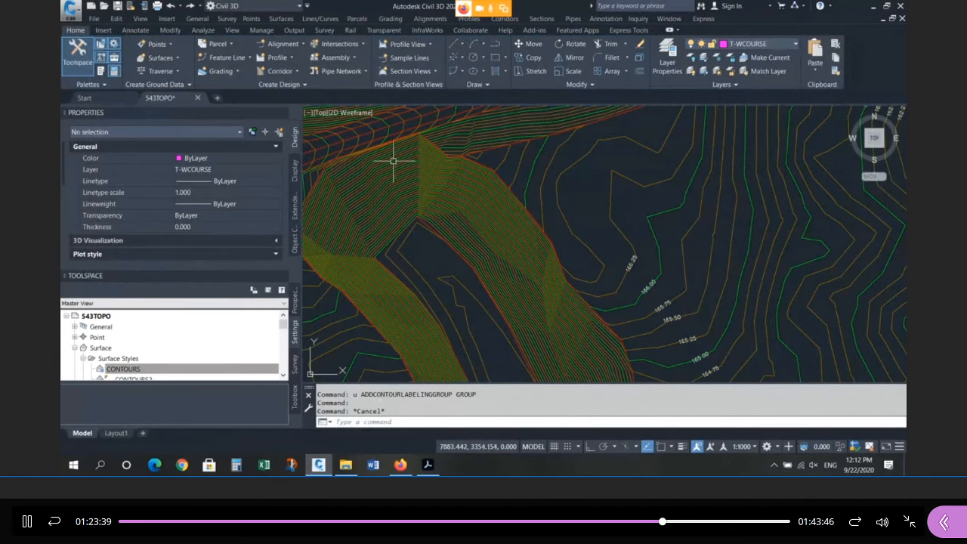
Add a multiple-contour label group to the EXISTING surface, running straight across the eastern bank near the northwest watercourse's northern end
{"action": "left_click", "coordinate": [378, 164]}
{"action": "left_click", "coordinate": [76, 66]}
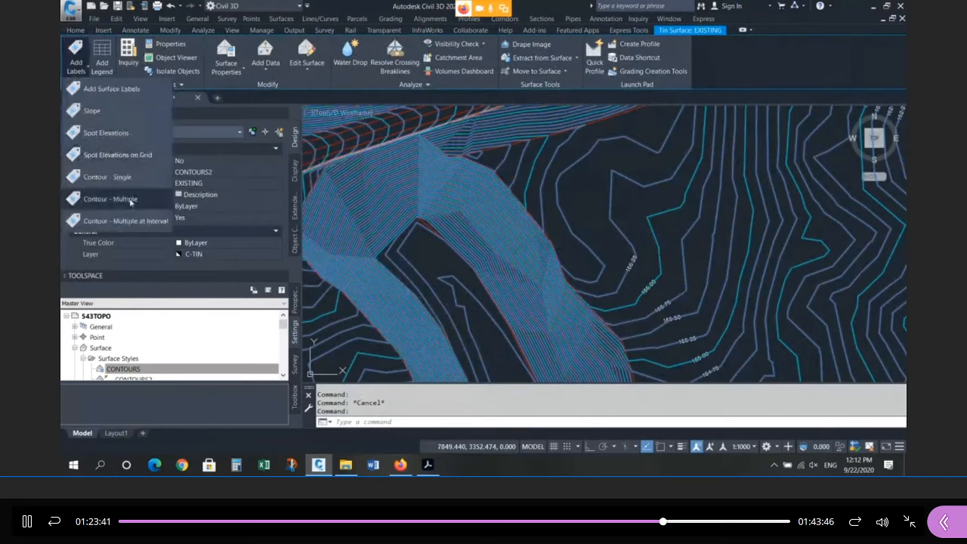
{"action": "left_click", "coordinate": [114, 198]}
{"action": "left_click", "coordinate": [460, 272]}
{"action": "left_click", "coordinate": [529, 216]}
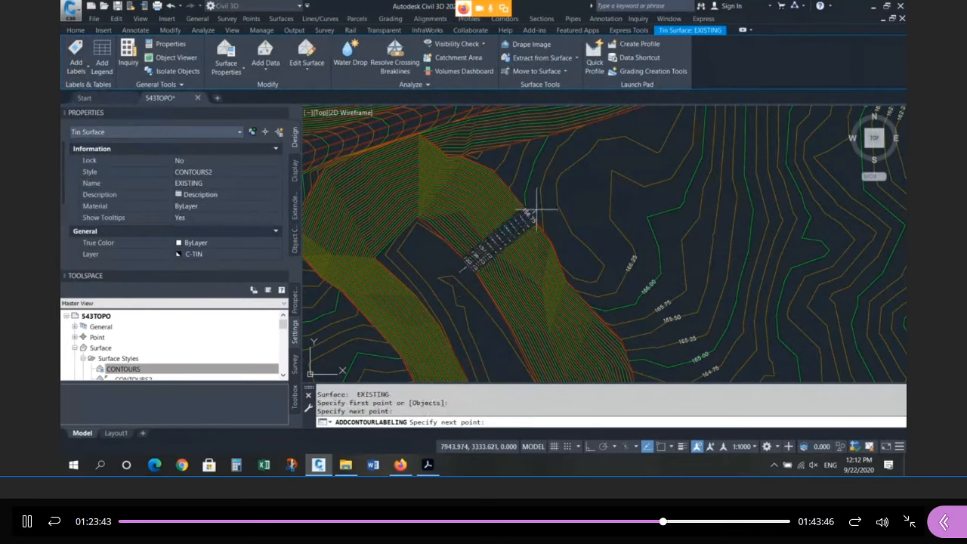
{"action": "key", "text": "Return"}
Set Display Contour Label Line and Display Minor Contour Labels to False for the bank's label group, and clear the selection
{"action": "scroll", "coordinate": [511, 227], "scroll_direction": "up", "scroll_amount": 4}
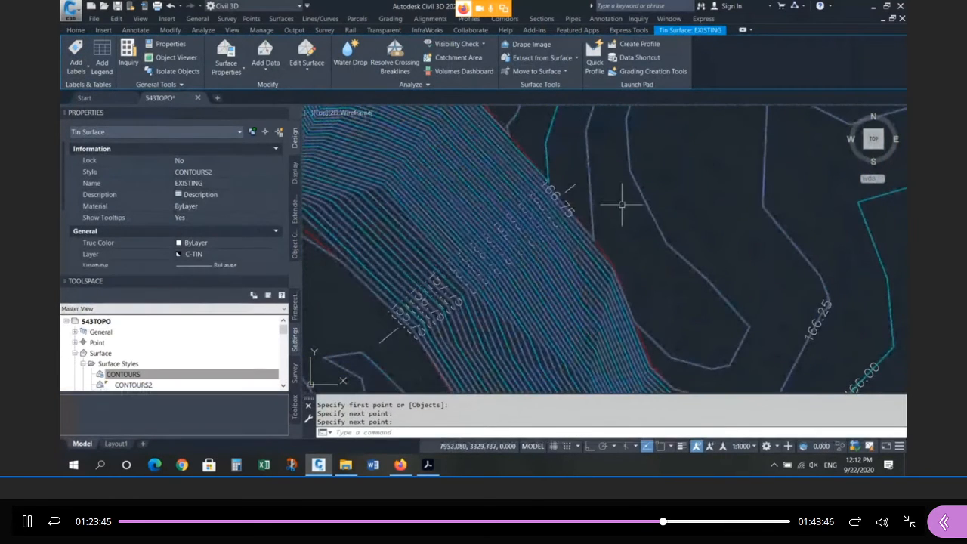
{"action": "left_click", "coordinate": [574, 187]}
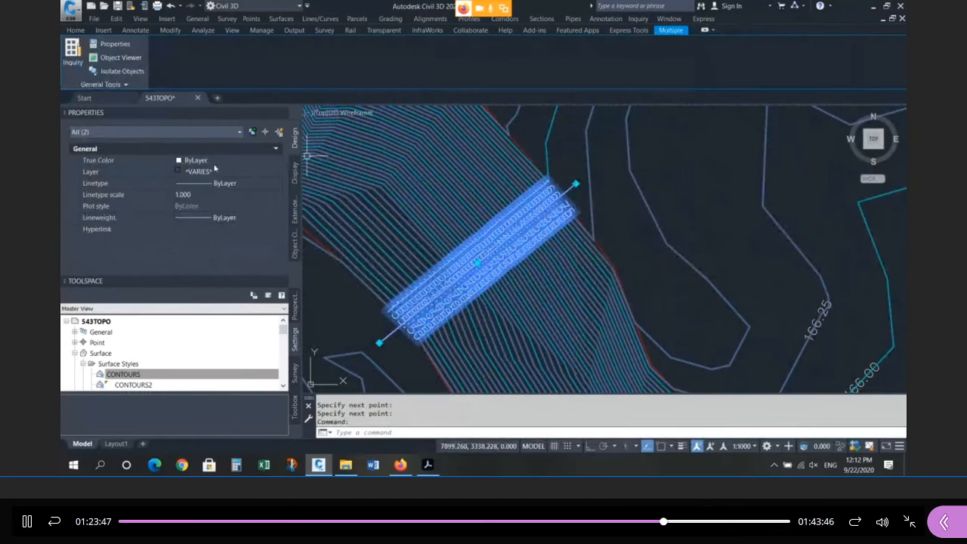
{"action": "key", "text": "Escape"}
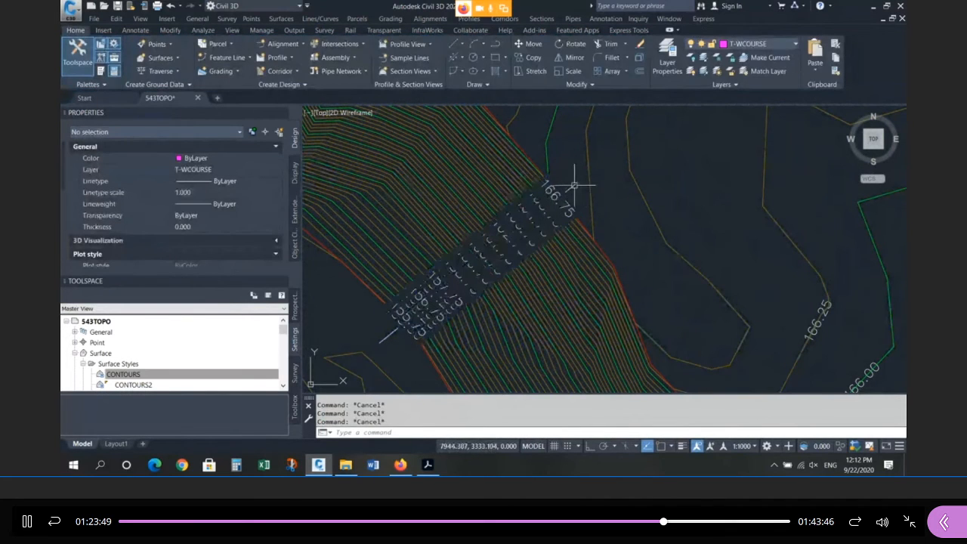
{"action": "left_click", "coordinate": [574, 183]}
{"action": "left_click", "coordinate": [200, 160]}
{"action": "left_click", "coordinate": [201, 175]}
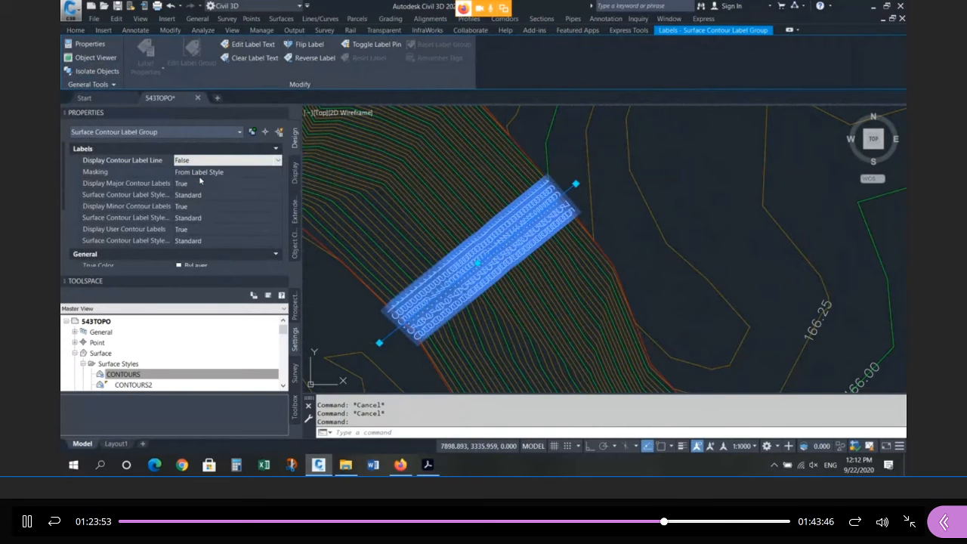
{"action": "left_click", "coordinate": [190, 211]}
{"action": "left_click", "coordinate": [190, 210]}
{"action": "left_click", "coordinate": [183, 218]}
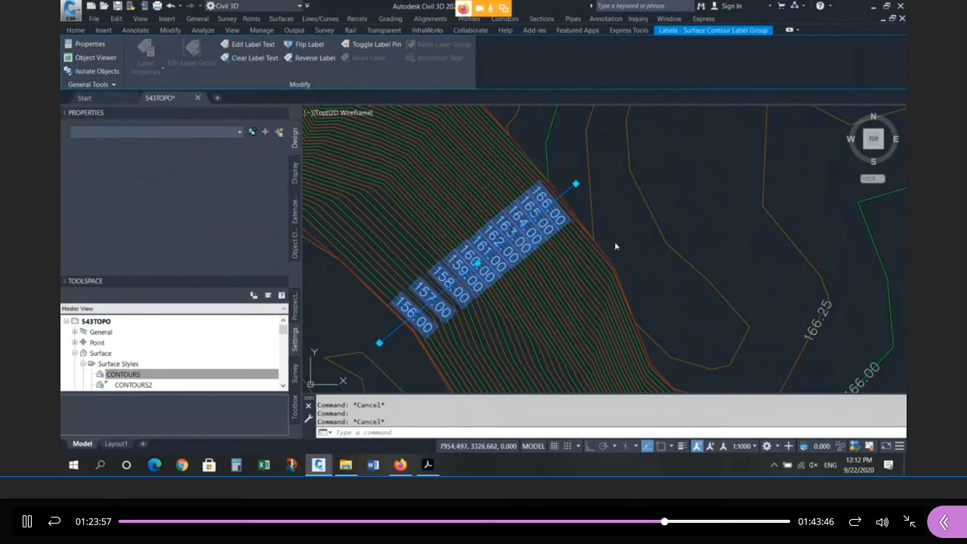
{"action": "key", "text": "Escape"}
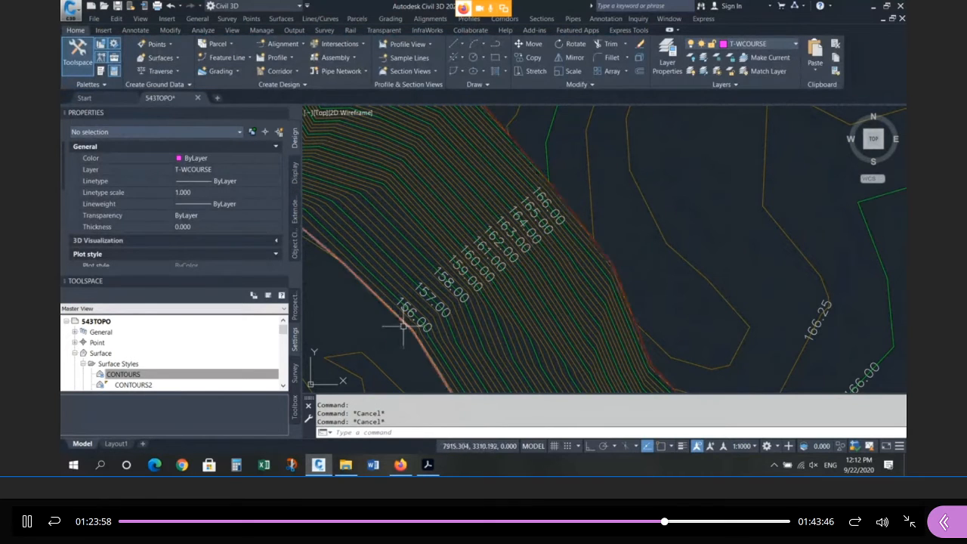
Regenerate the drawing and check the bank's major contour labels
{"action": "type", "text": "re"}
{"action": "key", "text": "Return"}
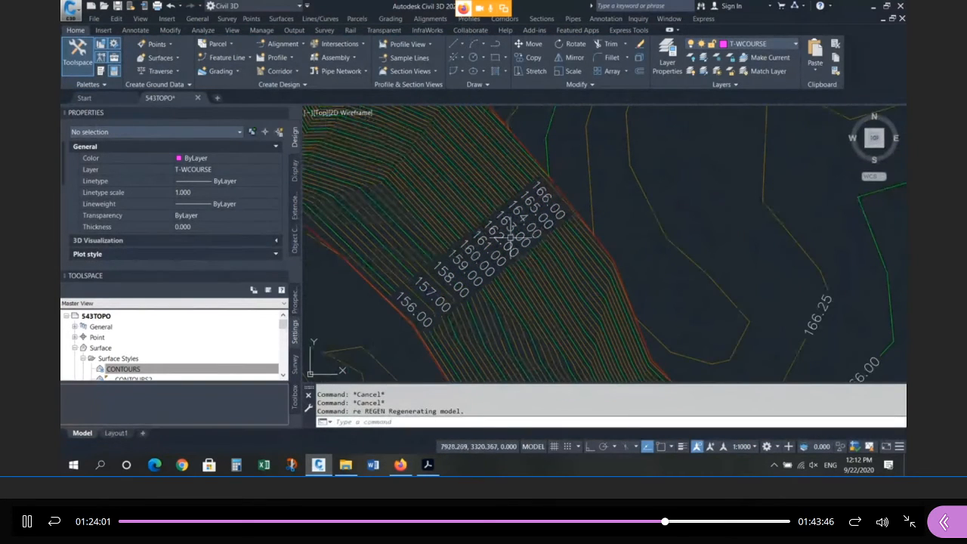
{"action": "scroll", "coordinate": [566, 219], "scroll_direction": "down", "scroll_amount": 2}
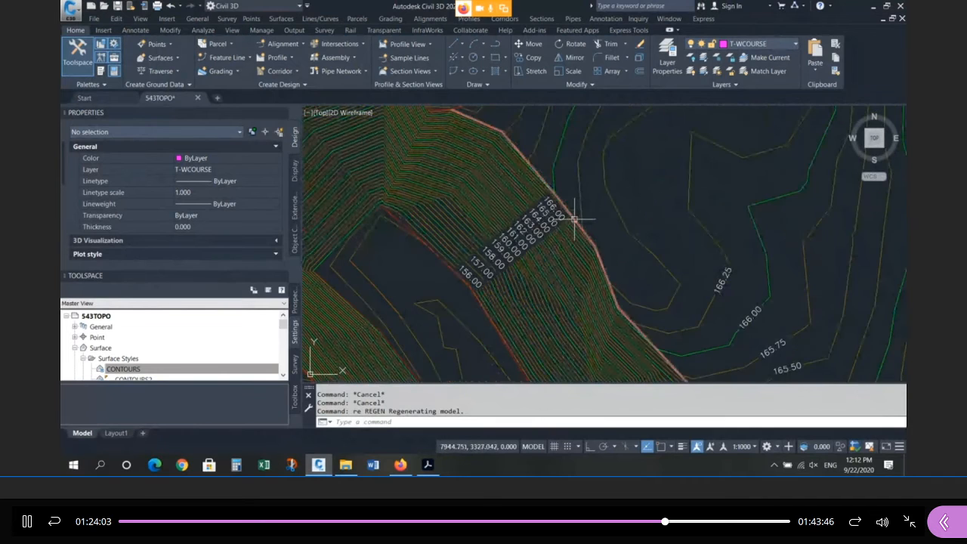
{"action": "scroll", "coordinate": [605, 219], "scroll_direction": "up", "scroll_amount": 2}
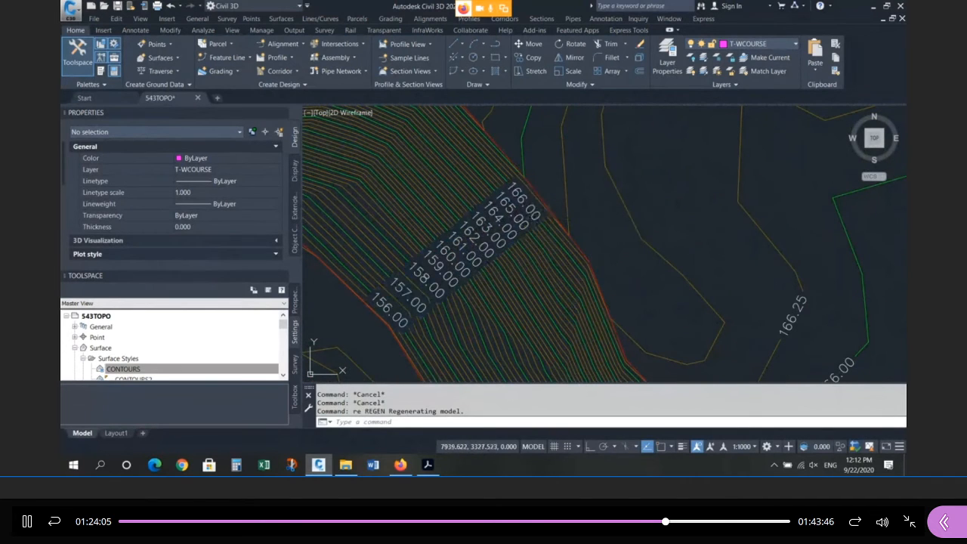
Stretch both ends of the bank's label group so its line runs diagonally down the bank, with the lower end well to the south
{"action": "left_click", "coordinate": [523, 202]}
{"action": "scroll", "coordinate": [528, 171], "scroll_direction": "down", "scroll_amount": 4}
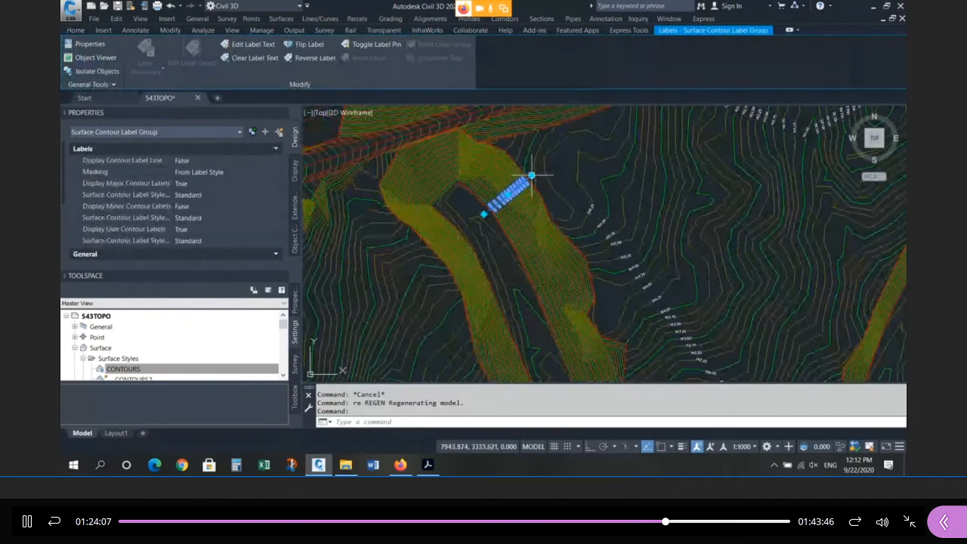
{"action": "left_click", "coordinate": [531, 174]}
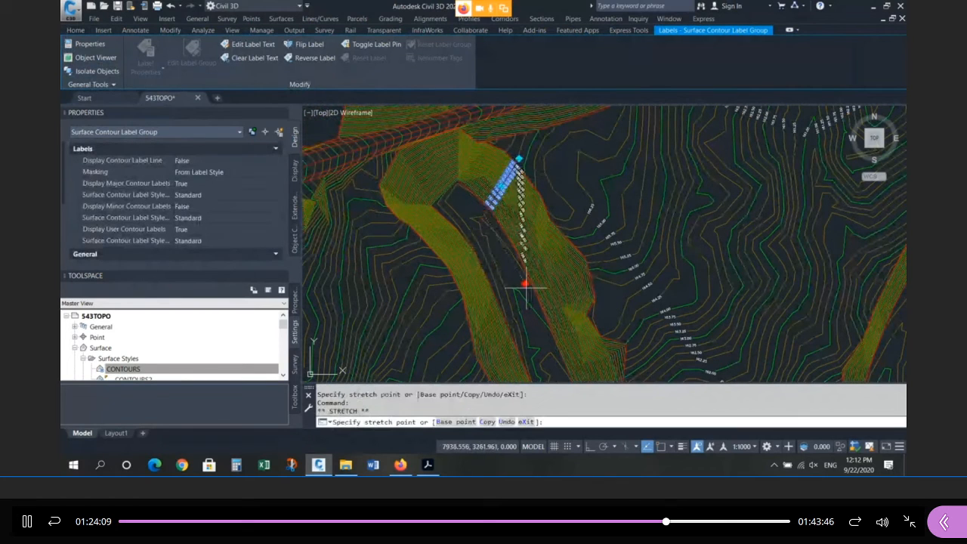
{"action": "left_click", "coordinate": [542, 331]}
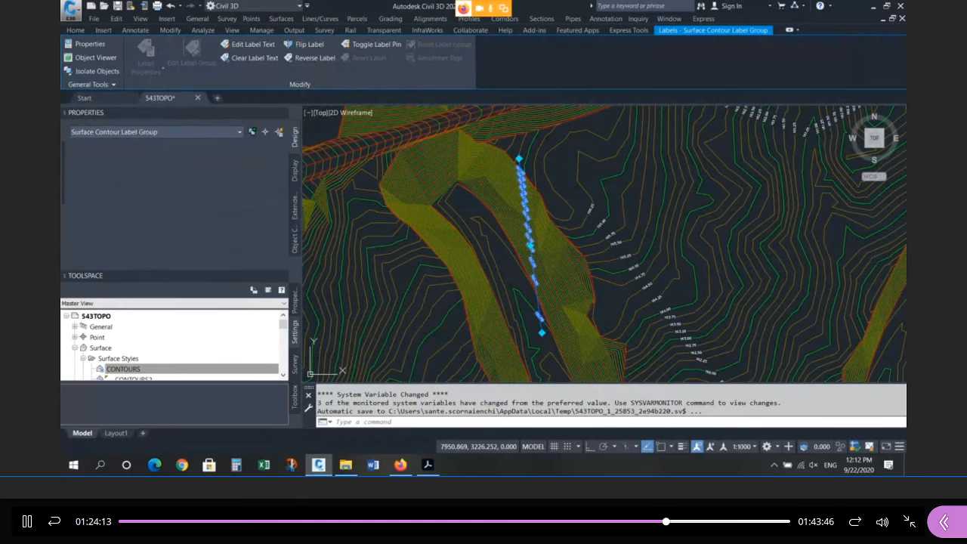
Stretch the label group's north end northwest along the bank's upper edge, keeping the labels on the slope, and clear the selection
{"action": "scroll", "coordinate": [512, 163], "scroll_direction": "up", "scroll_amount": 2}
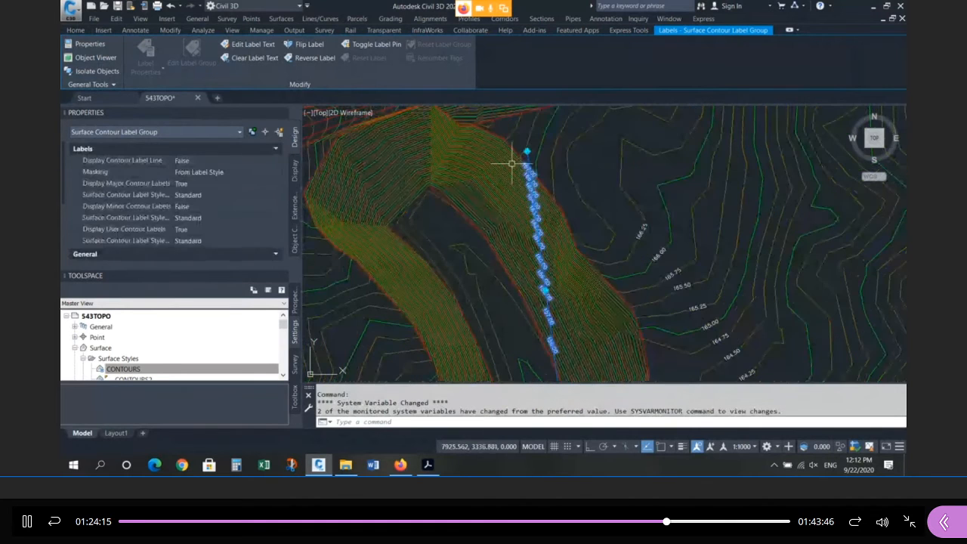
{"action": "left_click", "coordinate": [513, 162]}
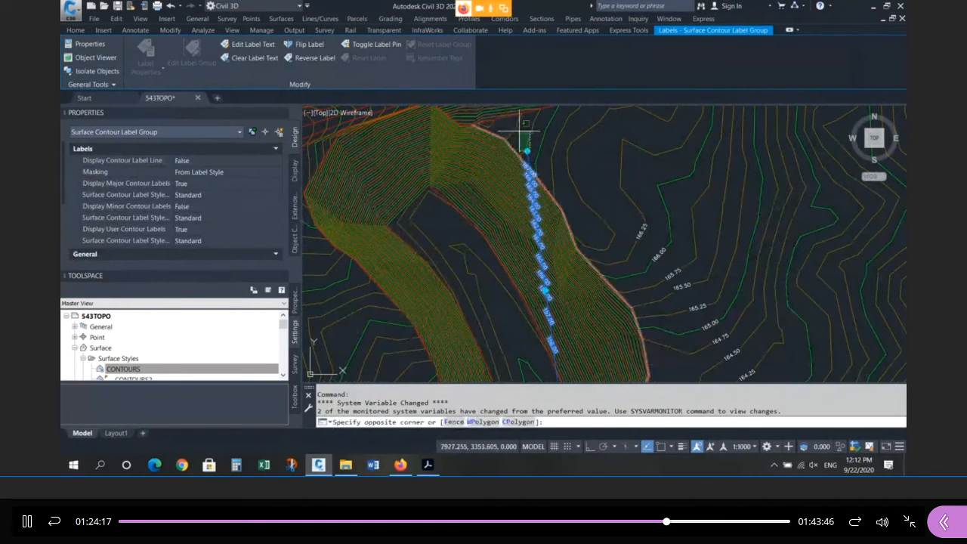
{"action": "left_click", "coordinate": [527, 152]}
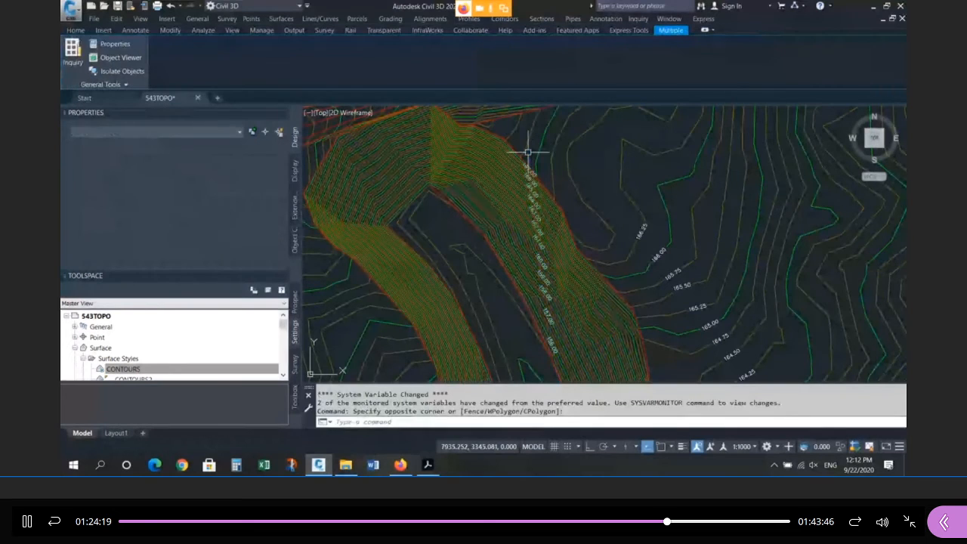
{"action": "left_click", "coordinate": [527, 152]}
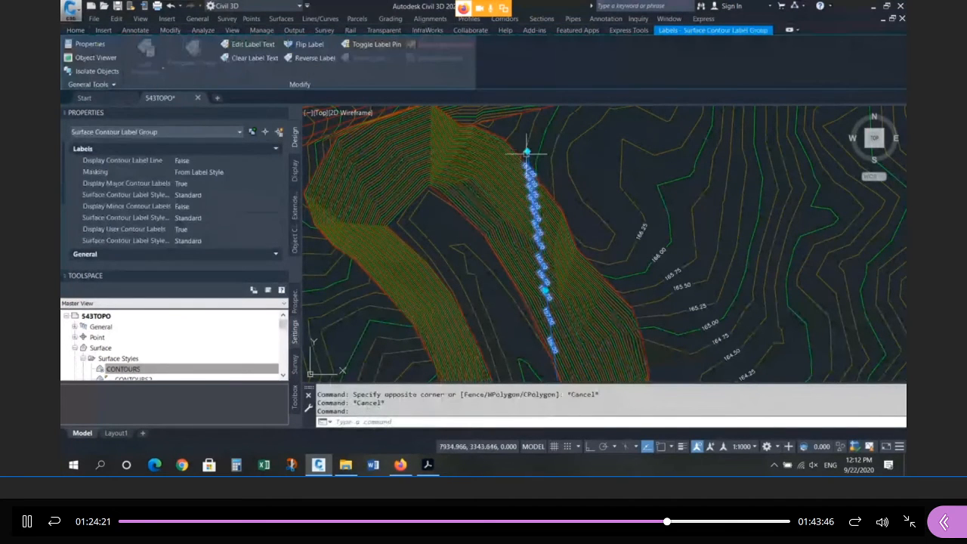
{"action": "left_click", "coordinate": [527, 152]}
{"action": "left_click", "coordinate": [500, 137]}
{"action": "key", "text": "Escape"}
{"action": "key", "text": "Escape"}
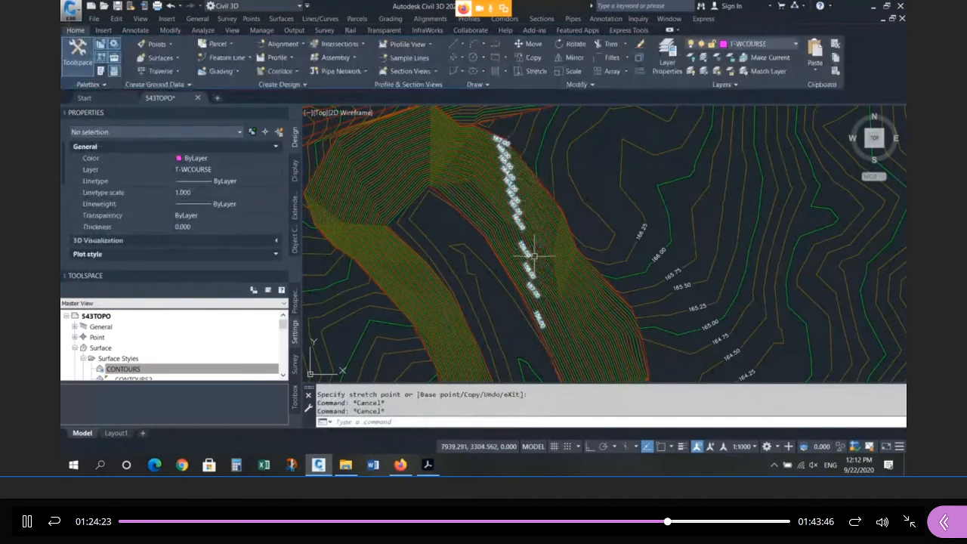
Examine the realigned bank labels up close and the contour labelling across the whole site
{"action": "scroll", "coordinate": [535, 319], "scroll_direction": "up", "scroll_amount": 5}
{"action": "scroll", "coordinate": [399, 230], "scroll_direction": "down", "scroll_amount": 7}
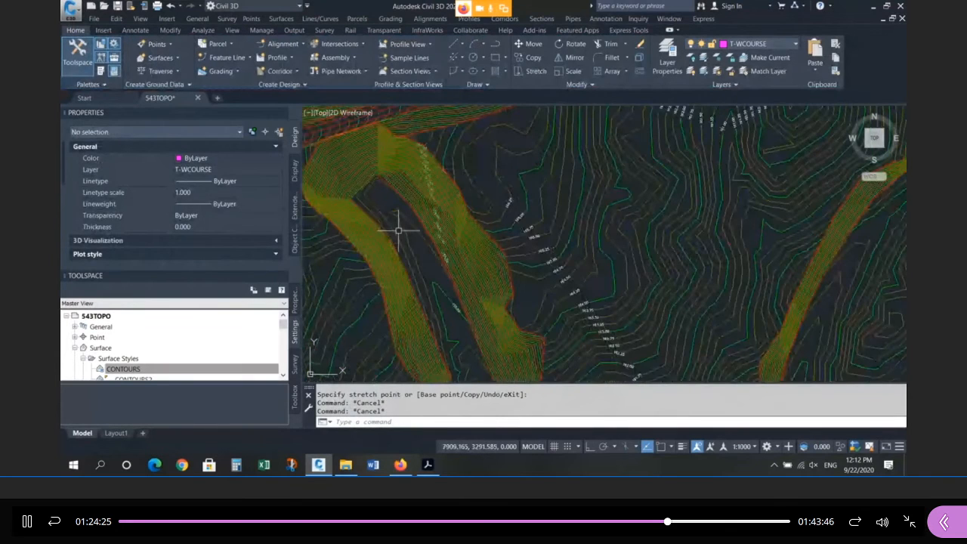
{"action": "scroll", "coordinate": [399, 230], "scroll_direction": "up", "scroll_amount": 5}
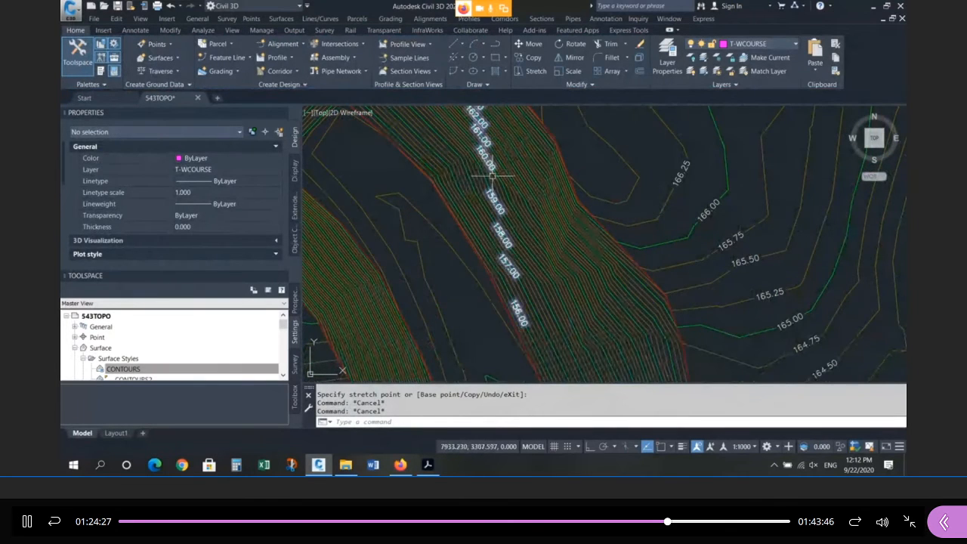
{"action": "scroll", "coordinate": [468, 313], "scroll_direction": "down", "scroll_amount": 5}
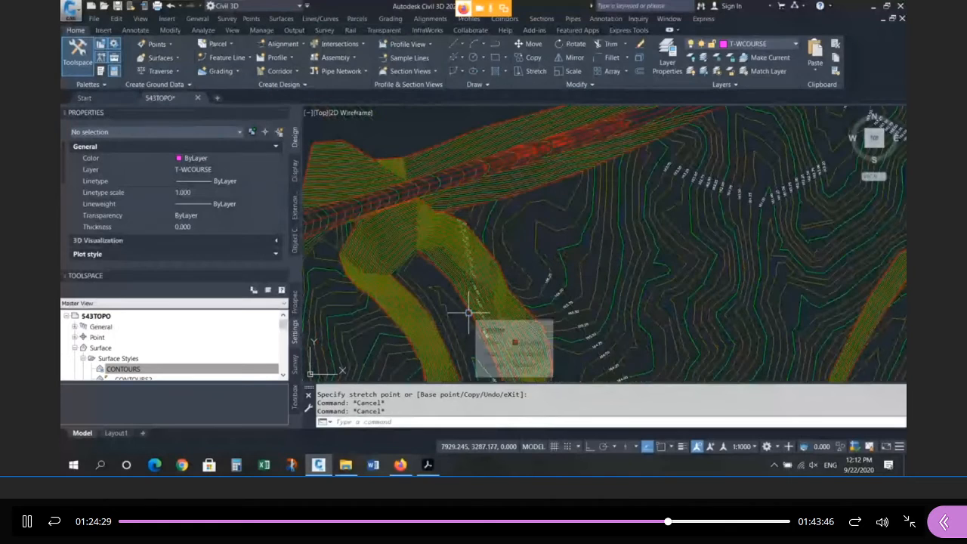
{"action": "scroll", "coordinate": [449, 234], "scroll_direction": "down", "scroll_amount": 6}
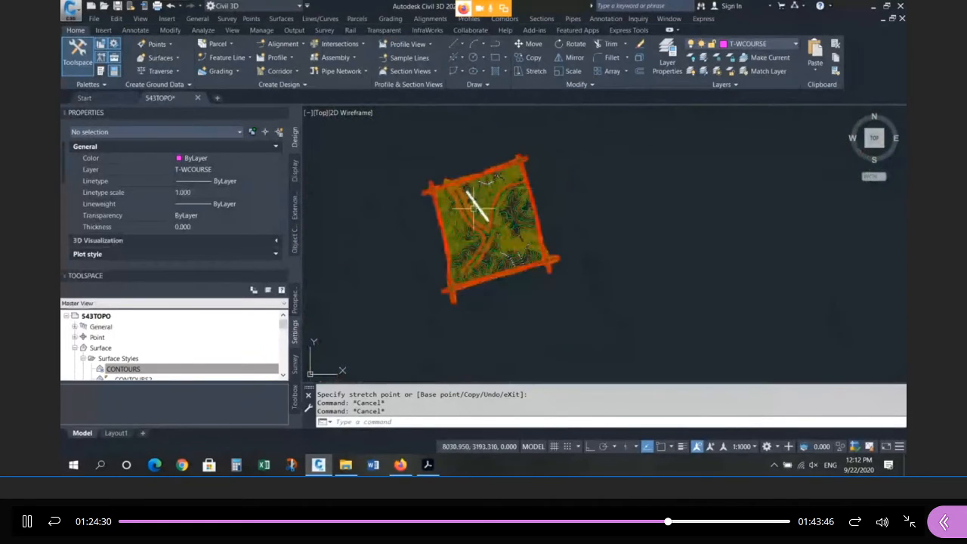
{"action": "scroll", "coordinate": [473, 207], "scroll_direction": "up", "scroll_amount": 2}
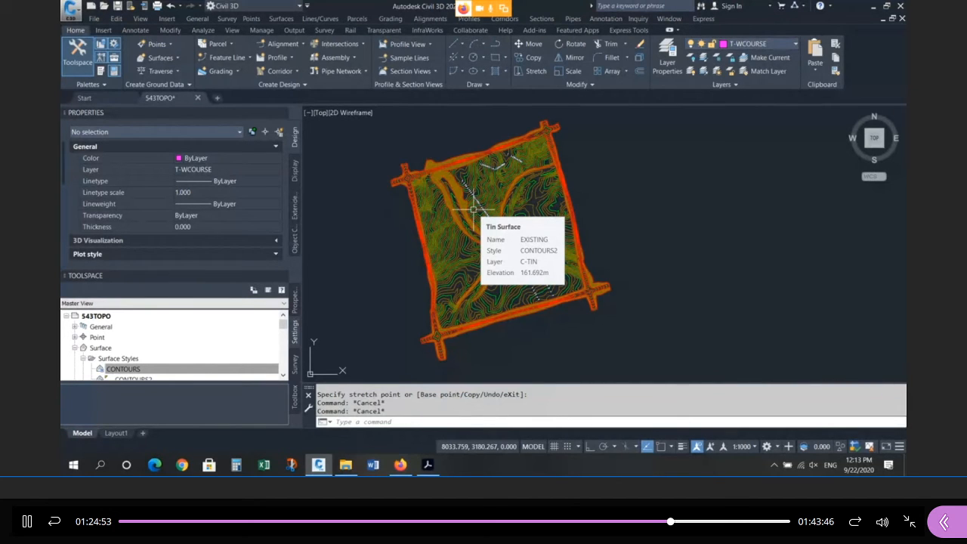
{"action": "scroll", "coordinate": [473, 208], "scroll_direction": "up", "scroll_amount": 6}
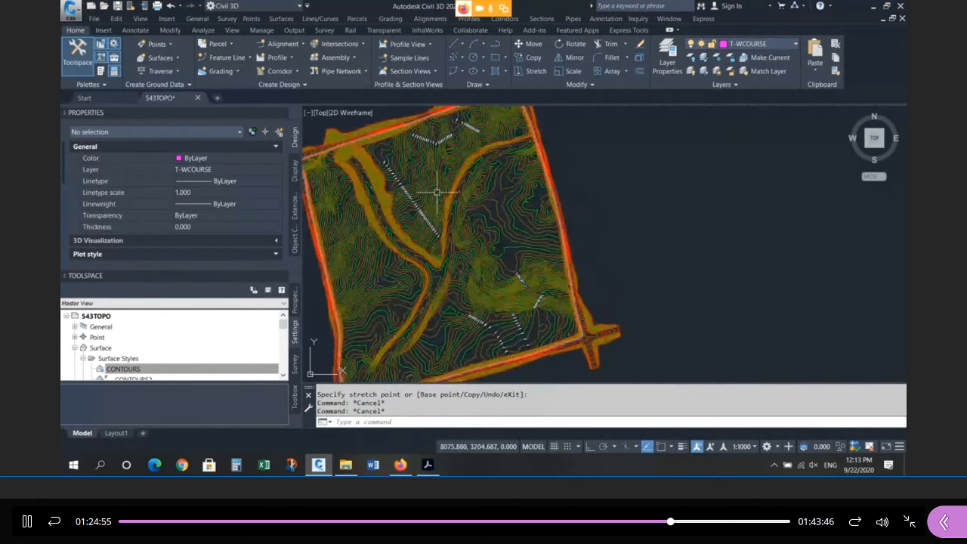
{"action": "scroll", "coordinate": [502, 191], "scroll_direction": "down", "scroll_amount": 6}
{"action": "scroll", "coordinate": [487, 196], "scroll_direction": "up", "scroll_amount": 2}
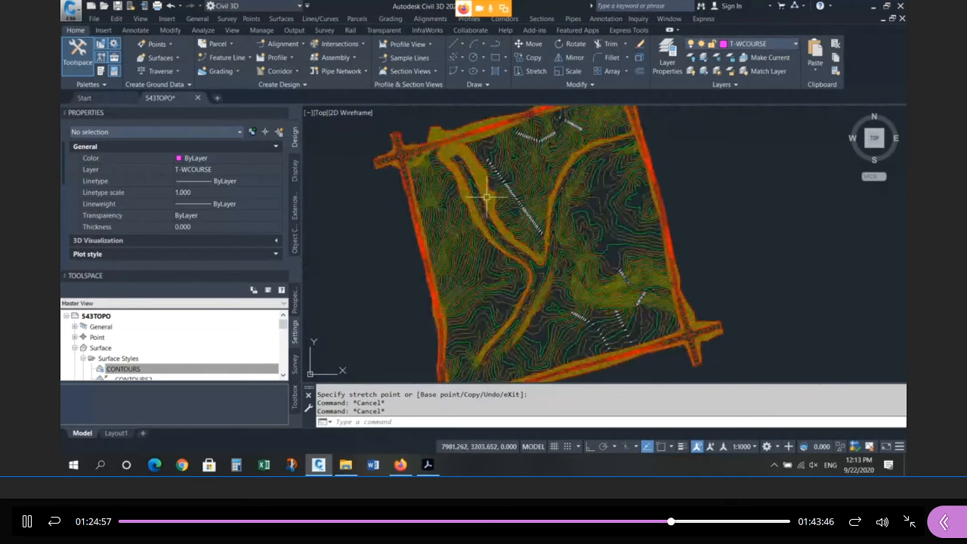
{"action": "mouse_move", "coordinate": [486, 196]}
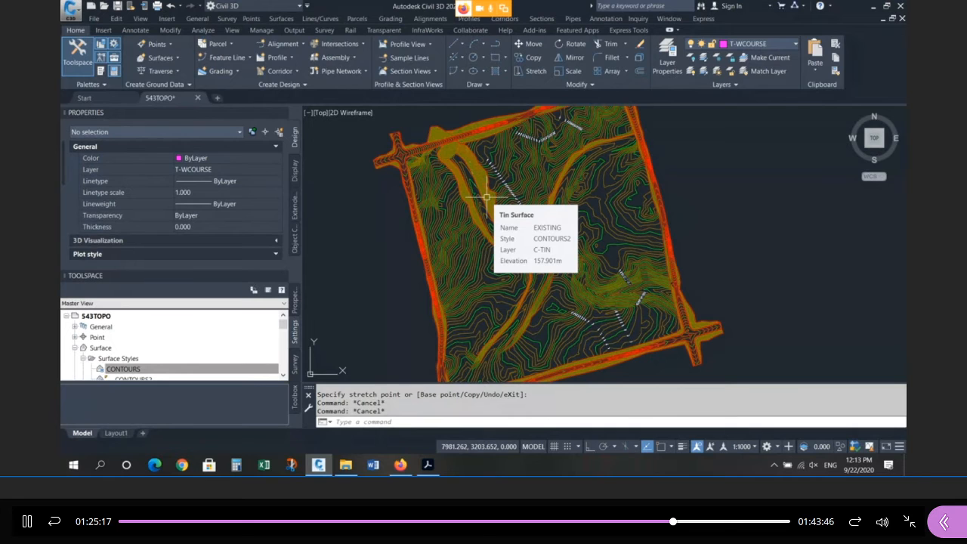
{"action": "scroll", "coordinate": [467, 246], "scroll_direction": "up", "scroll_amount": 3}
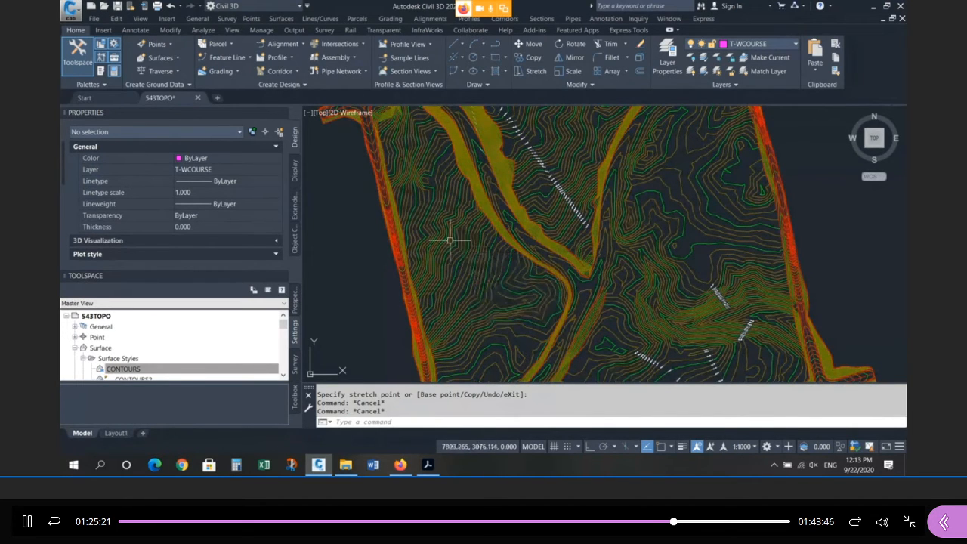
{"action": "scroll", "coordinate": [485, 169], "scroll_direction": "down", "scroll_amount": 3}
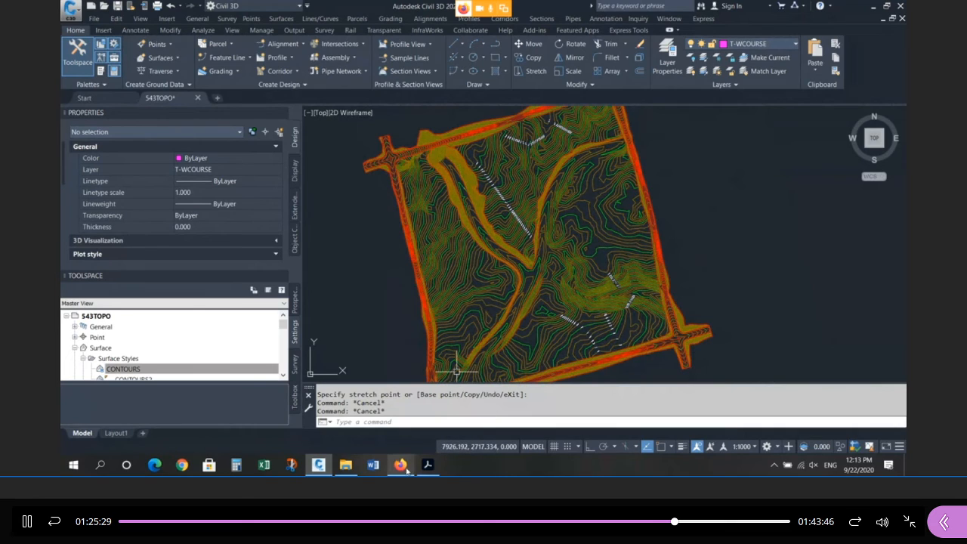
Switch to Assignment1-2020.pdf in Acrobat, read the contour label style and precision requirements, and return to the drawing
{"action": "left_click", "coordinate": [428, 465]}
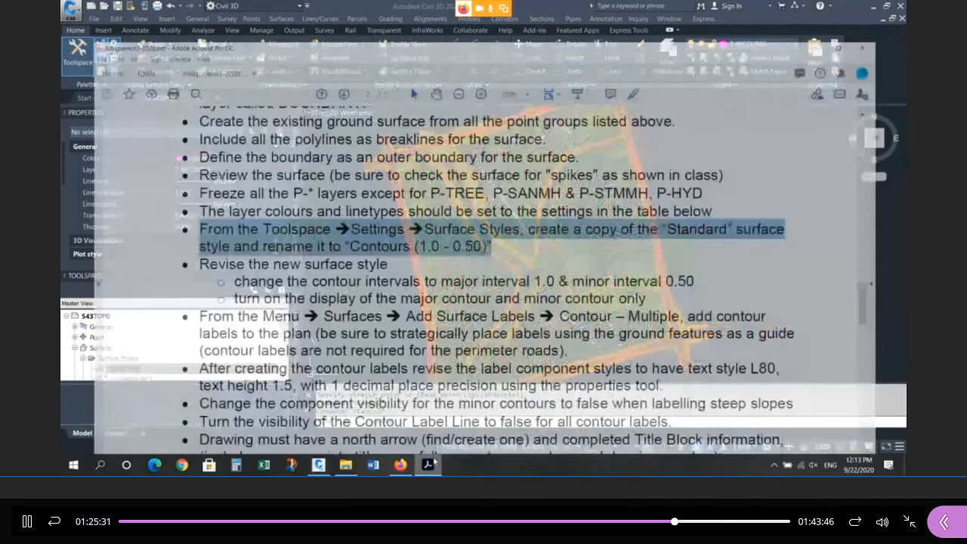
{"action": "scroll", "coordinate": [237, 266], "scroll_direction": "down", "scroll_amount": 3}
{"action": "scroll", "coordinate": [170, 166], "scroll_direction": "up", "scroll_amount": 1}
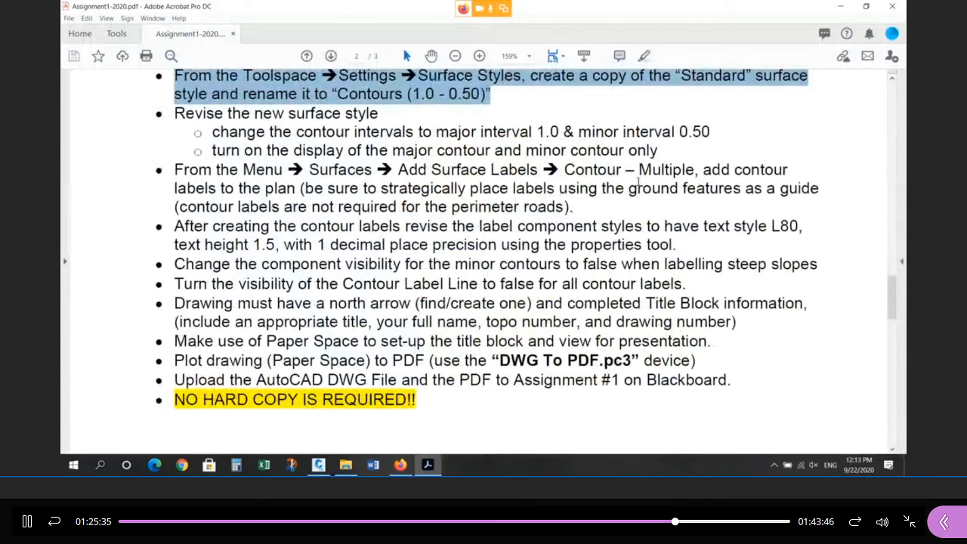
{"action": "left_click_drag", "start_coordinate": [454, 205], "coordinate": [574, 207]}
{"action": "left_click", "coordinate": [592, 213]}
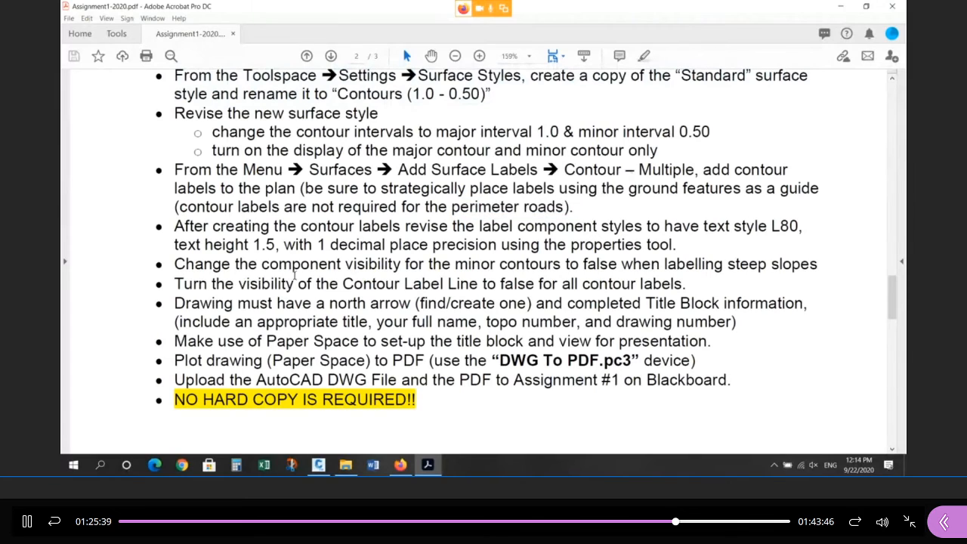
{"action": "left_click", "coordinate": [175, 227]}
{"action": "left_click_drag", "start_coordinate": [174, 227], "coordinate": [677, 246]}
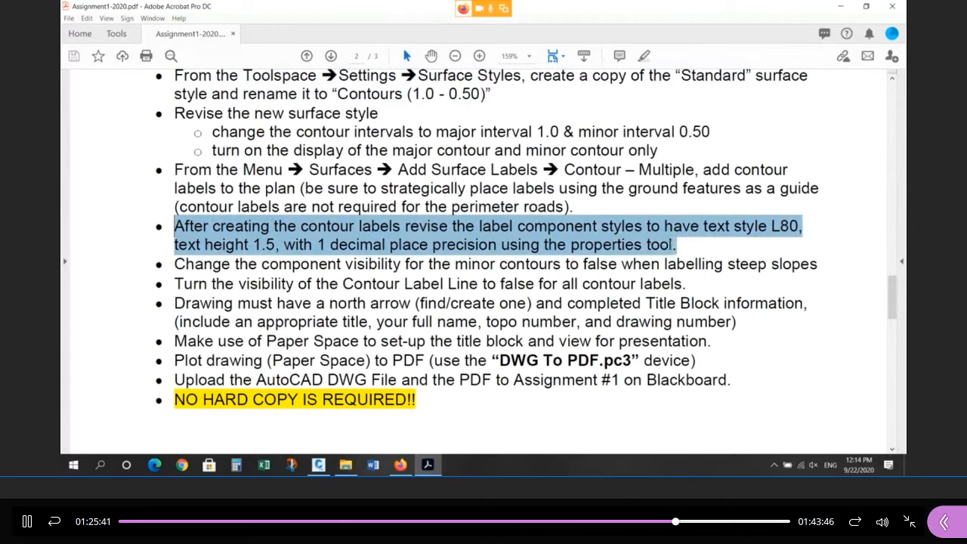
{"action": "left_click", "coordinate": [840, 6]}
Close the properties palette and expand the drawing's surface label style settings to reach the Standard contour label style
{"action": "scroll", "coordinate": [634, 161], "scroll_direction": "up", "scroll_amount": 5}
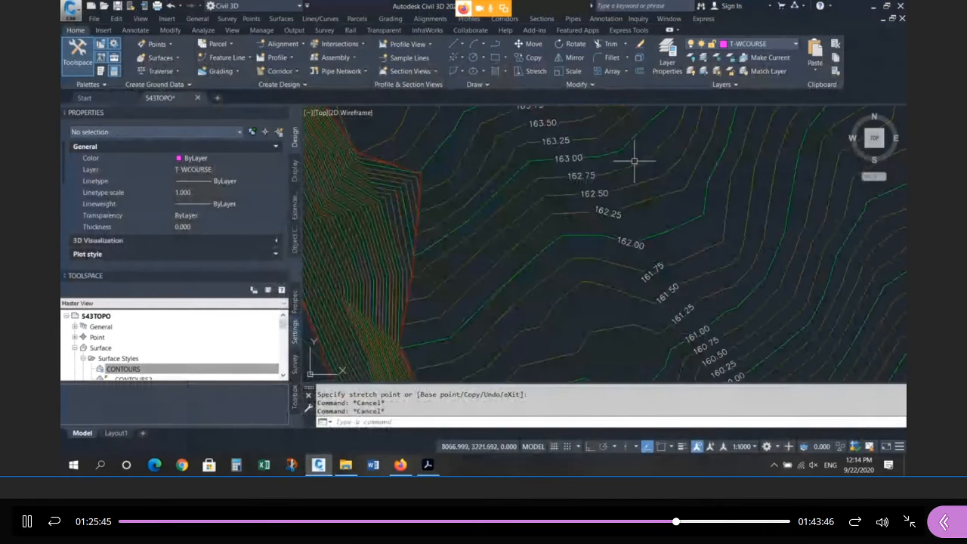
{"action": "scroll", "coordinate": [634, 161], "scroll_direction": "up", "scroll_amount": 3}
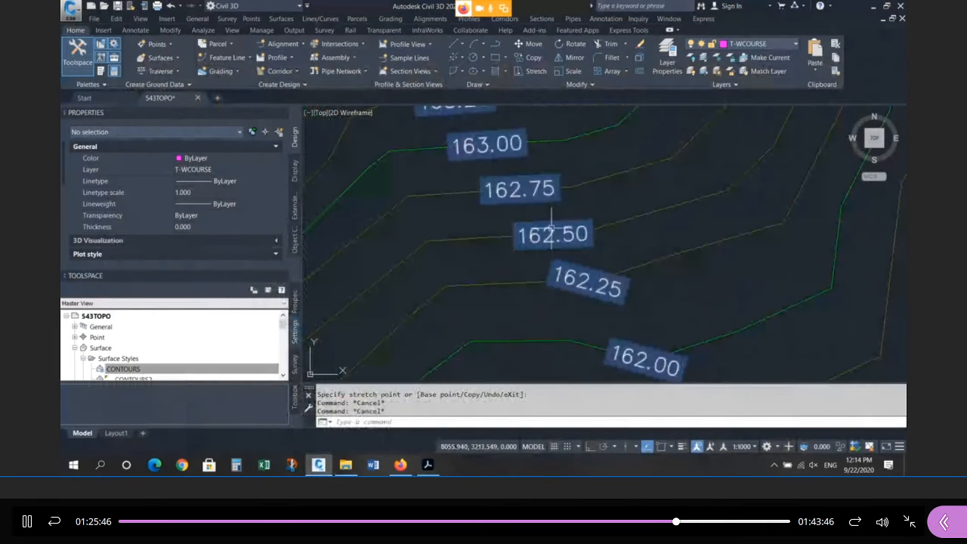
{"action": "left_click", "coordinate": [284, 113]}
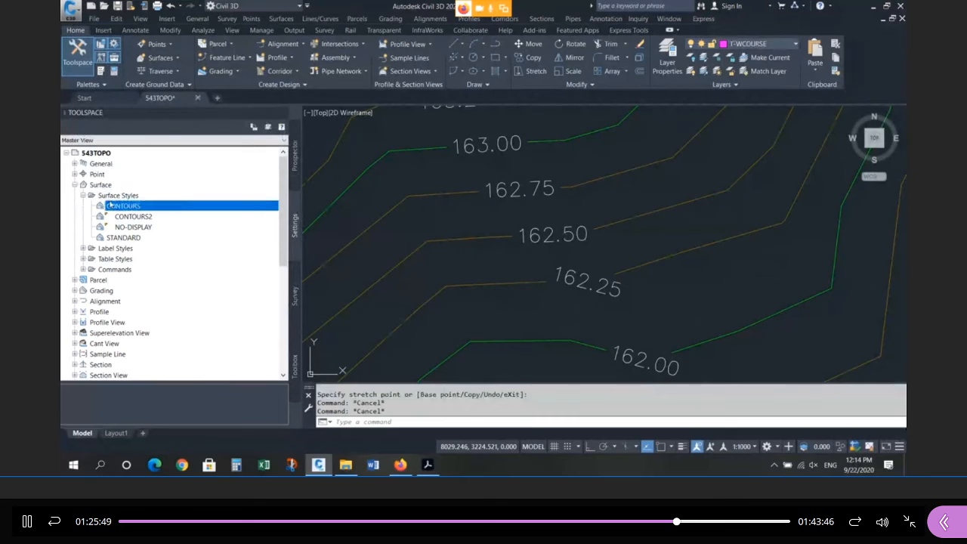
{"action": "left_click", "coordinate": [74, 185]}
{"action": "left_click", "coordinate": [74, 184]}
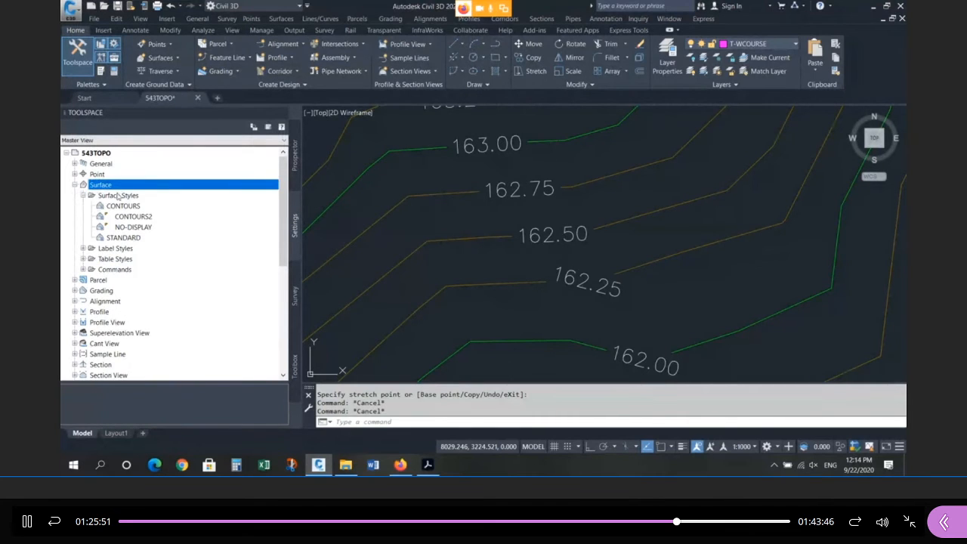
{"action": "left_click", "coordinate": [83, 195]}
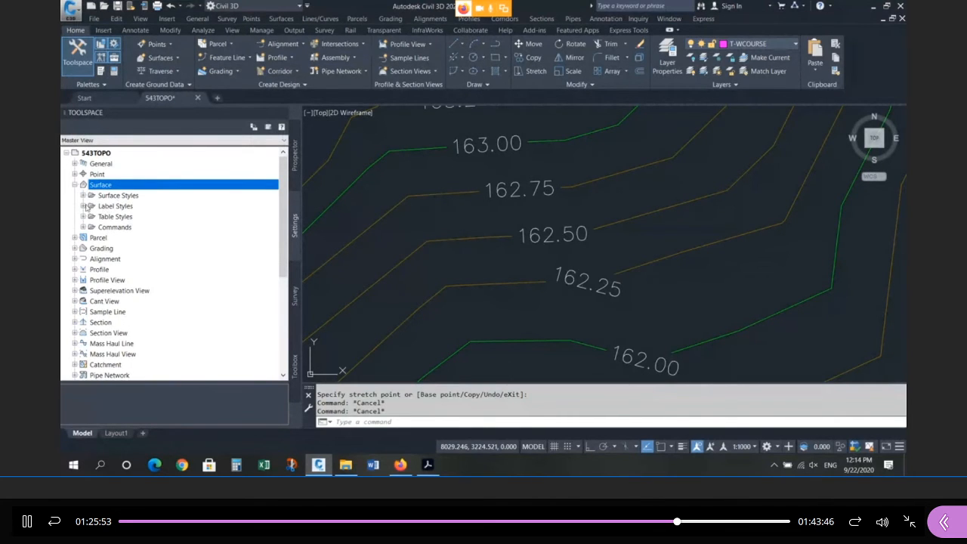
{"action": "left_click", "coordinate": [83, 206]}
{"action": "left_click", "coordinate": [115, 216]}
{"action": "left_click", "coordinate": [91, 216]}
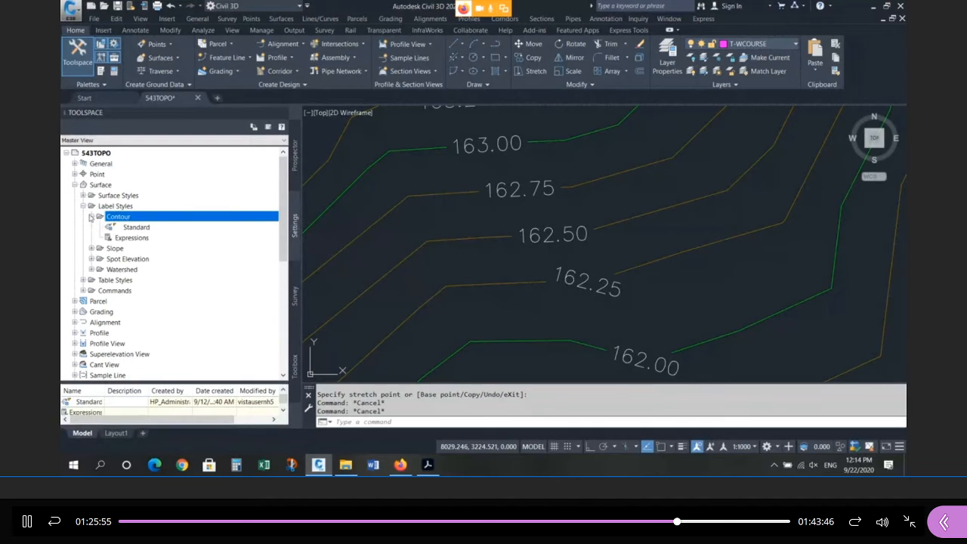
{"action": "left_click", "coordinate": [178, 229]}
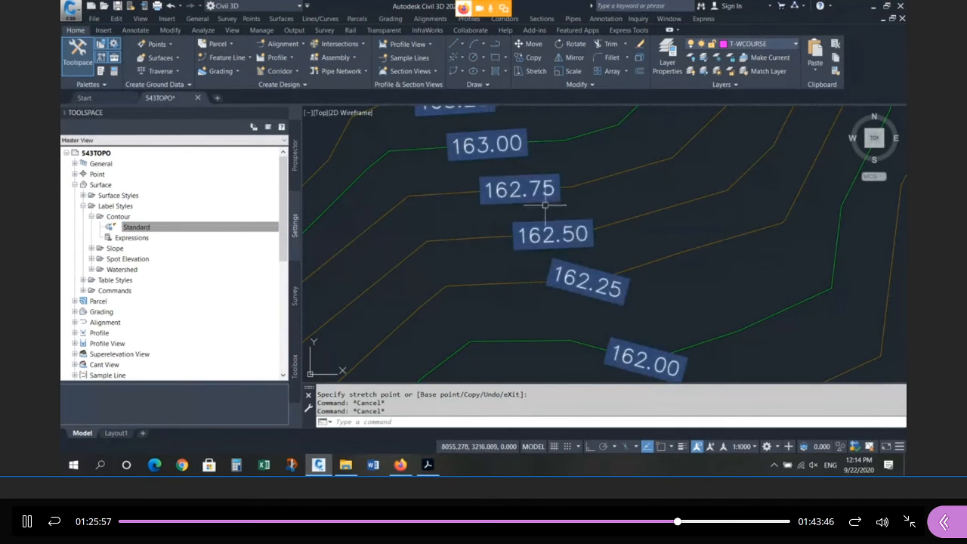
{"action": "right_click", "coordinate": [152, 233]}
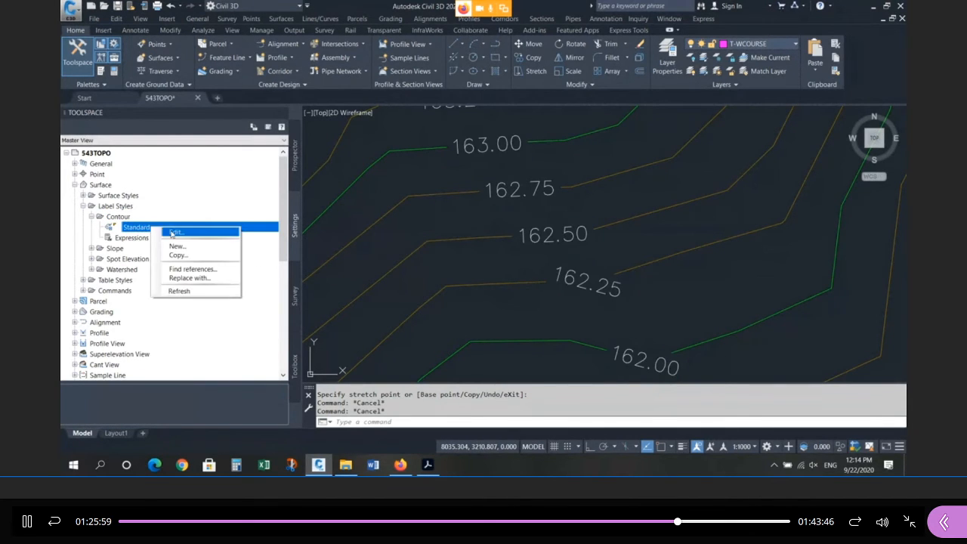
{"action": "left_click", "coordinate": [185, 239]}
{"action": "left_click_drag", "start_coordinate": [398, 102], "coordinate": [467, 153]}
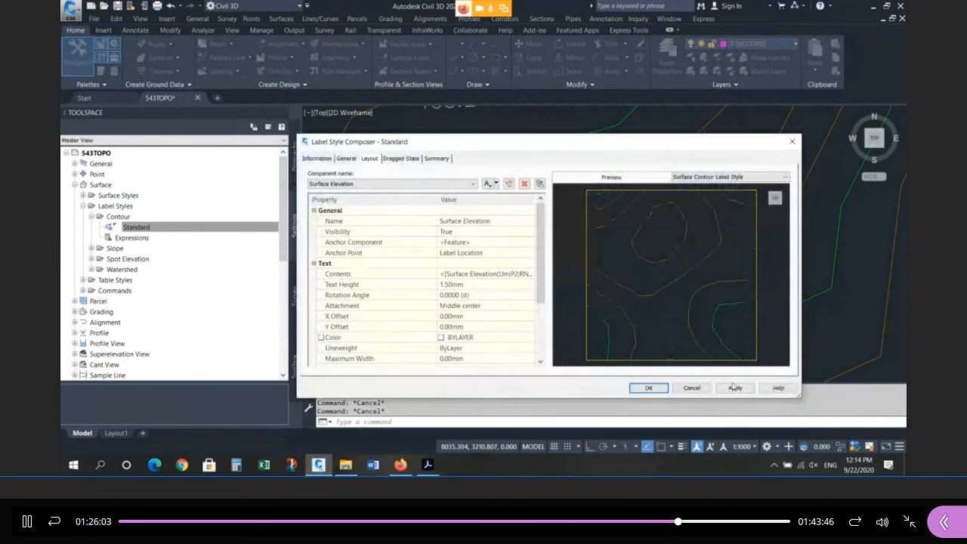
{"action": "left_click", "coordinate": [686, 388]}
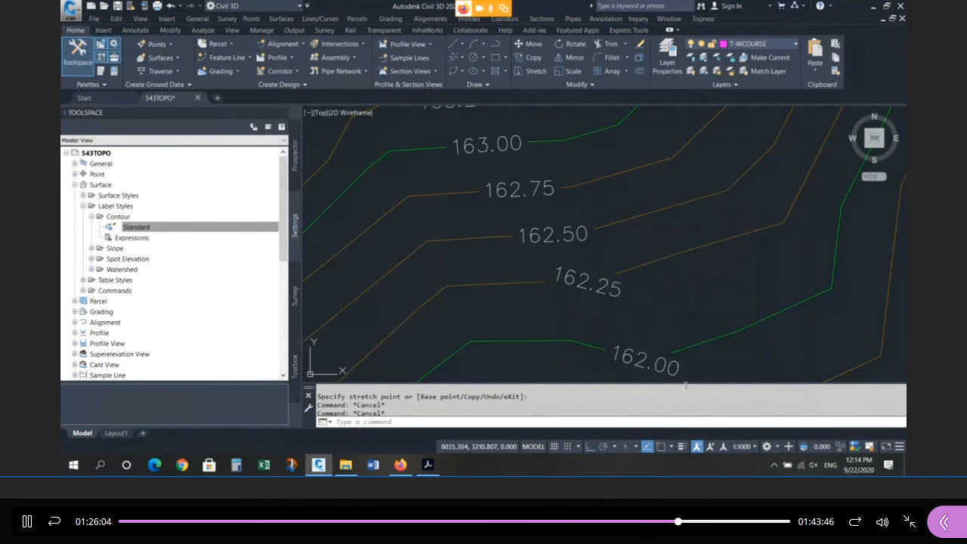
Copy the Standard contour label style and name the copy 1d
{"action": "right_click", "coordinate": [140, 227]}
{"action": "left_click", "coordinate": [164, 254]}
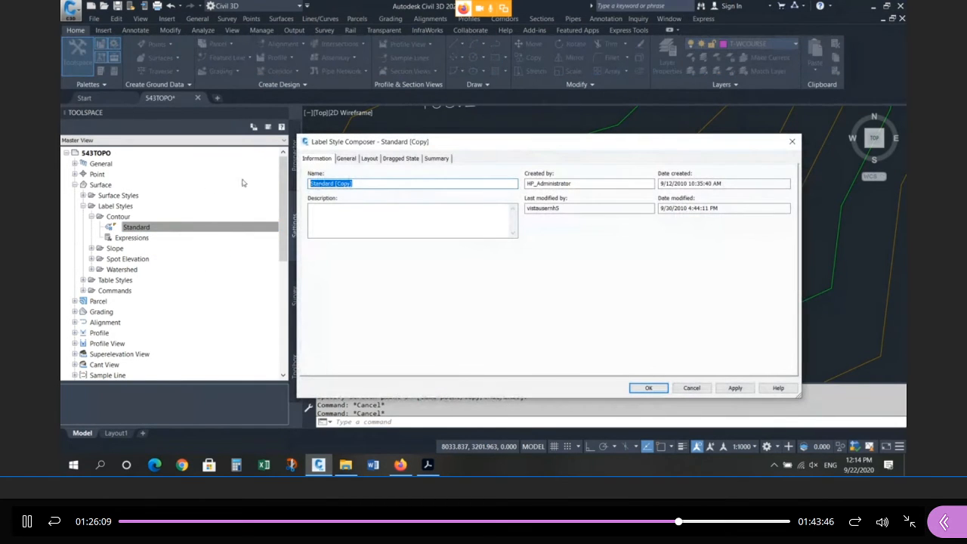
{"action": "type", "text": "1d"}
{"action": "left_click", "coordinate": [649, 388]}
Edit the 1d label style so its Surface Elevation text contents use a precision of 0.1
{"action": "right_click", "coordinate": [131, 228]}
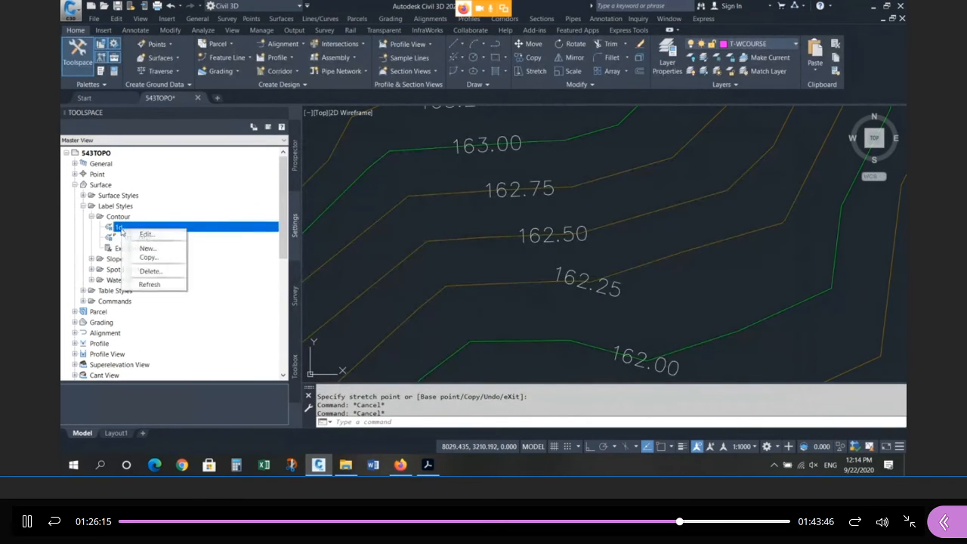
{"action": "left_click", "coordinate": [148, 235]}
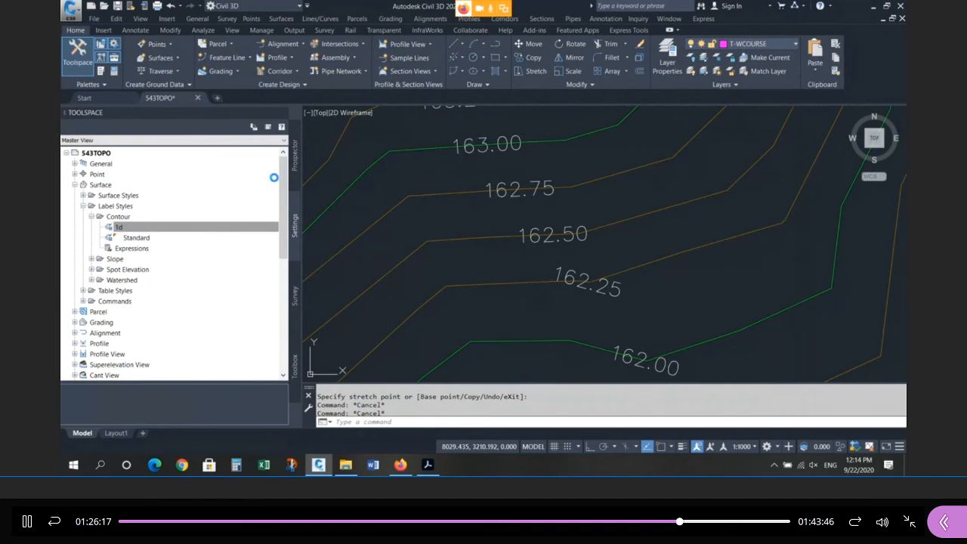
{"action": "left_click", "coordinate": [369, 158]}
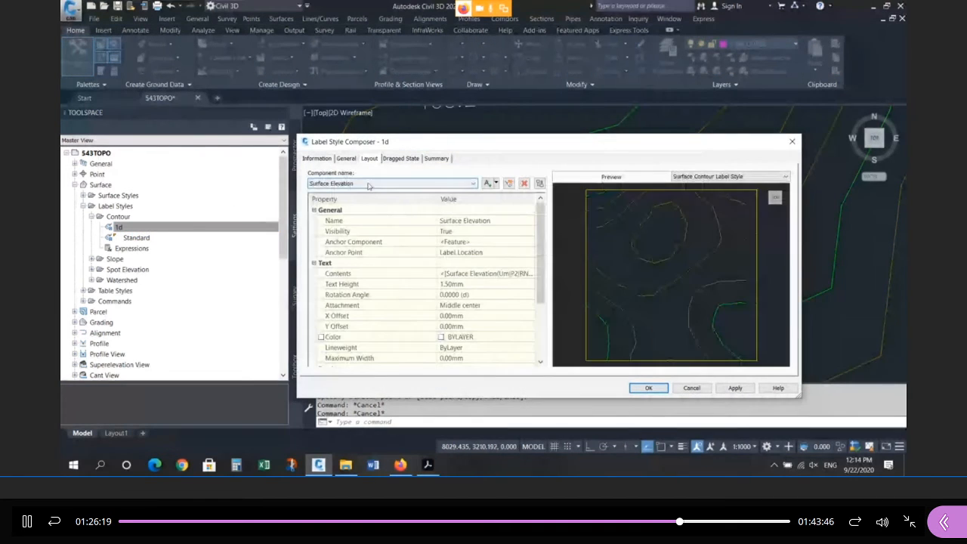
{"action": "left_click", "coordinate": [496, 275]}
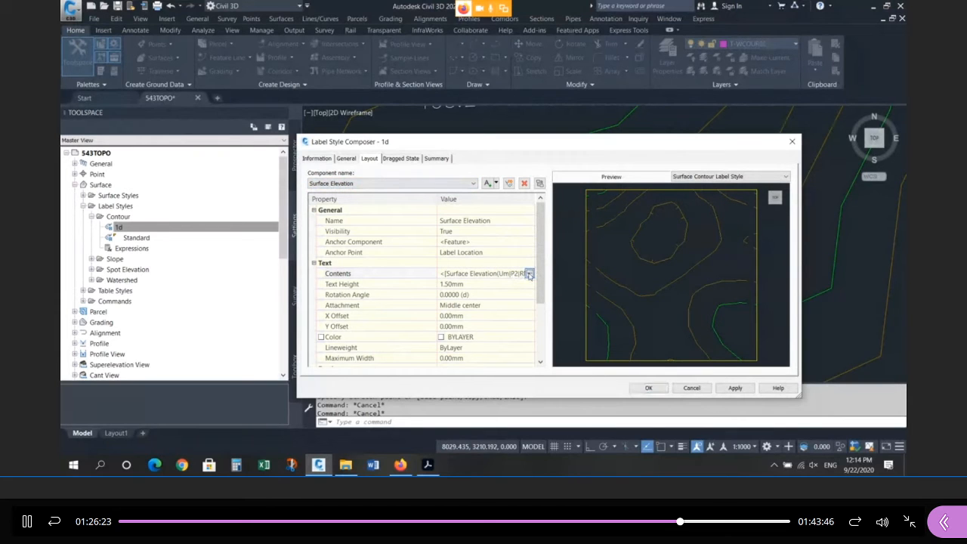
{"action": "left_click", "coordinate": [529, 274]}
{"action": "left_click", "coordinate": [671, 127]}
{"action": "double_click", "coordinate": [672, 127]}
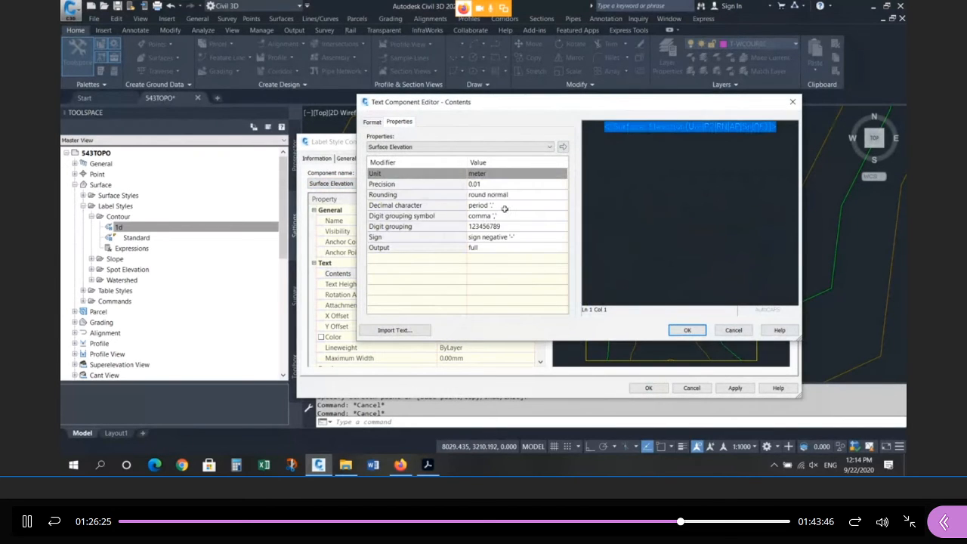
{"action": "left_click", "coordinate": [486, 184]}
{"action": "left_click", "coordinate": [487, 184]}
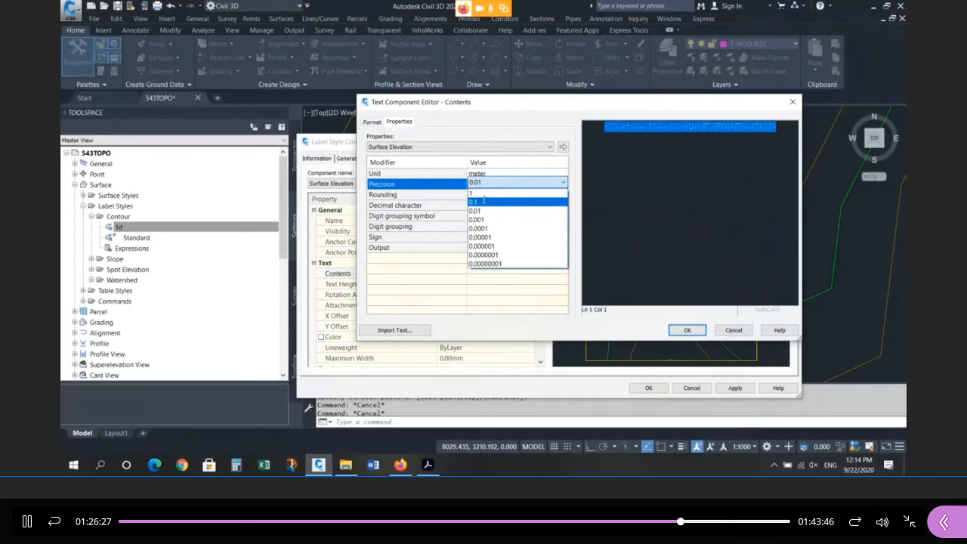
{"action": "left_click", "coordinate": [482, 204]}
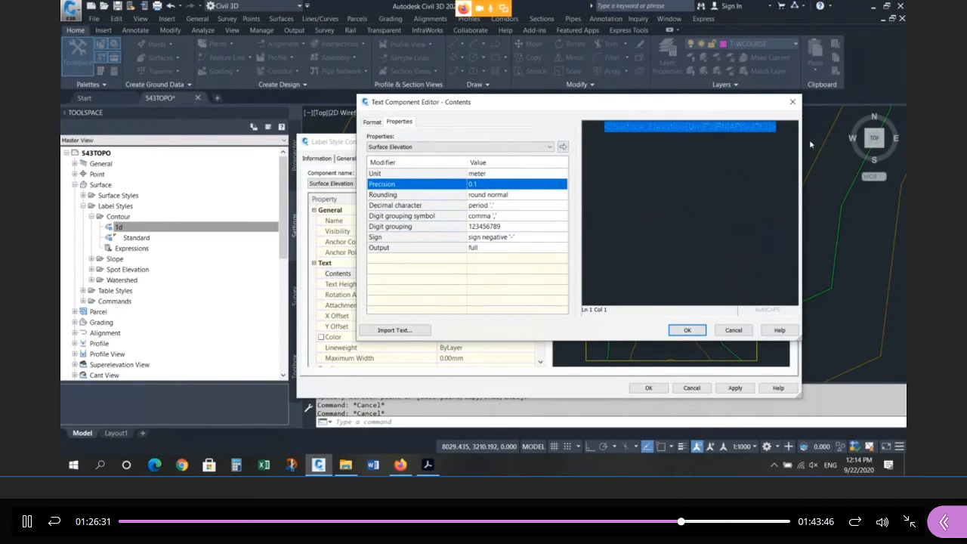
{"action": "left_click", "coordinate": [563, 147]}
{"action": "left_click", "coordinate": [685, 331]}
{"action": "left_click", "coordinate": [649, 388]}
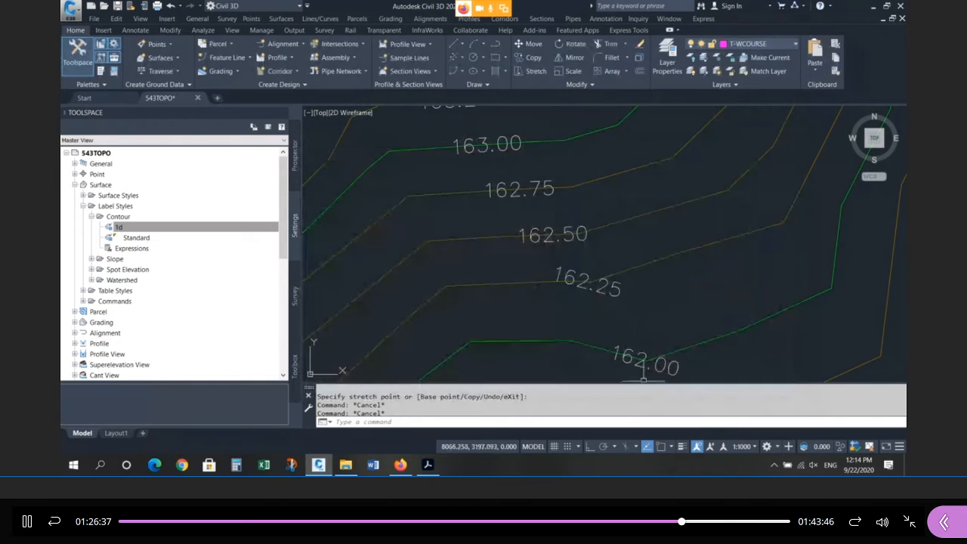
Assign the 1d label style to the major and minor contour labels of the diagonal label group, and clear the selection
{"action": "left_click", "coordinate": [539, 257]}
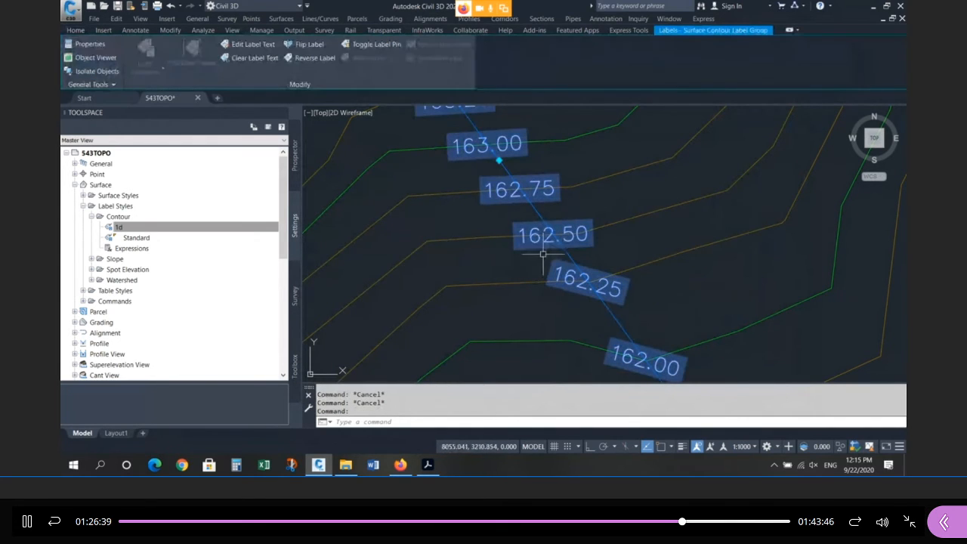
{"action": "type", "text": "ch"}
{"action": "key", "text": "Return"}
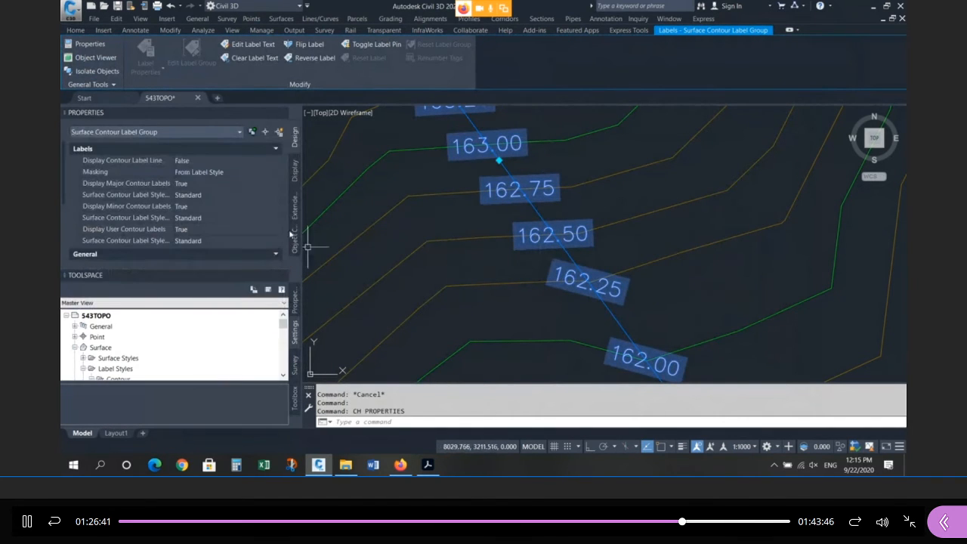
{"action": "left_click", "coordinate": [219, 198]}
{"action": "left_click", "coordinate": [217, 198]}
{"action": "left_click", "coordinate": [198, 208]}
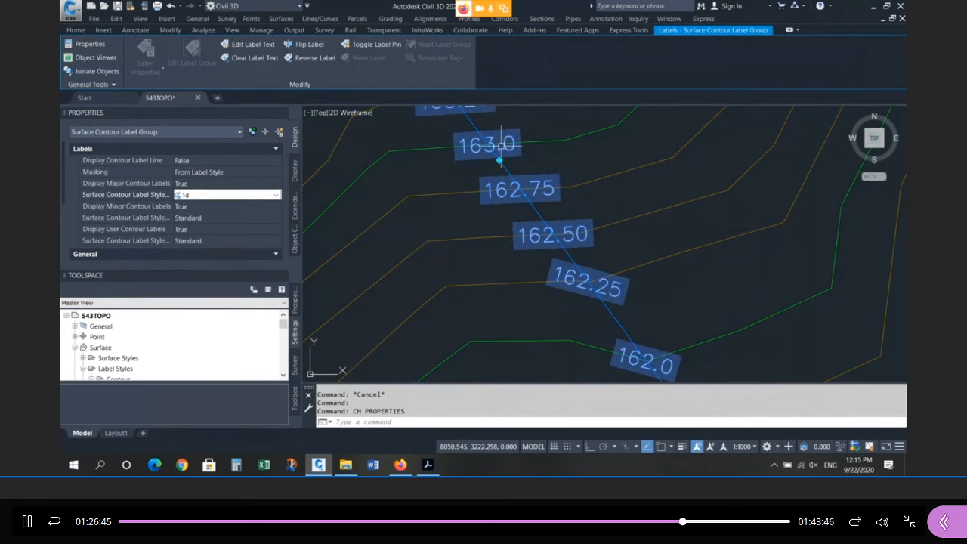
{"action": "left_click", "coordinate": [205, 218]}
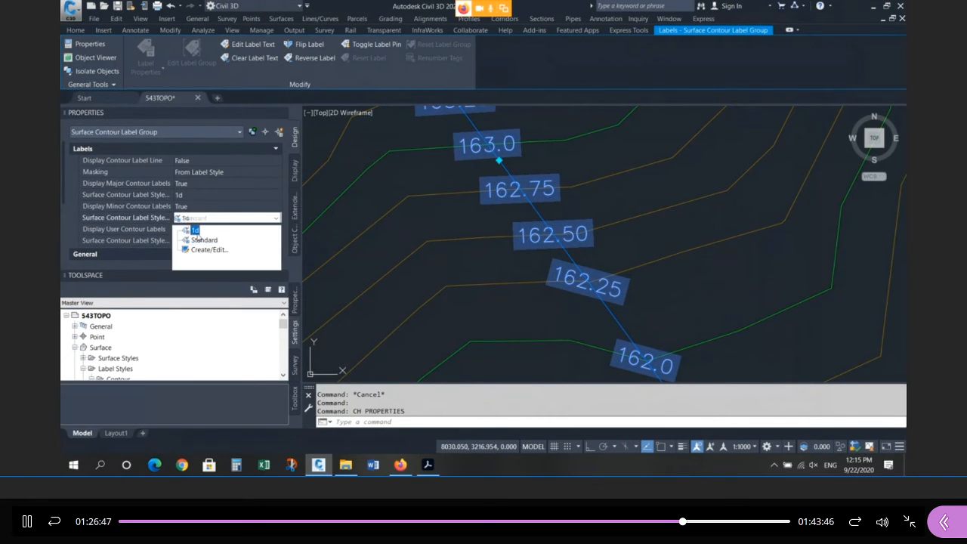
{"action": "left_click", "coordinate": [198, 228]}
{"action": "key", "text": "Escape"}
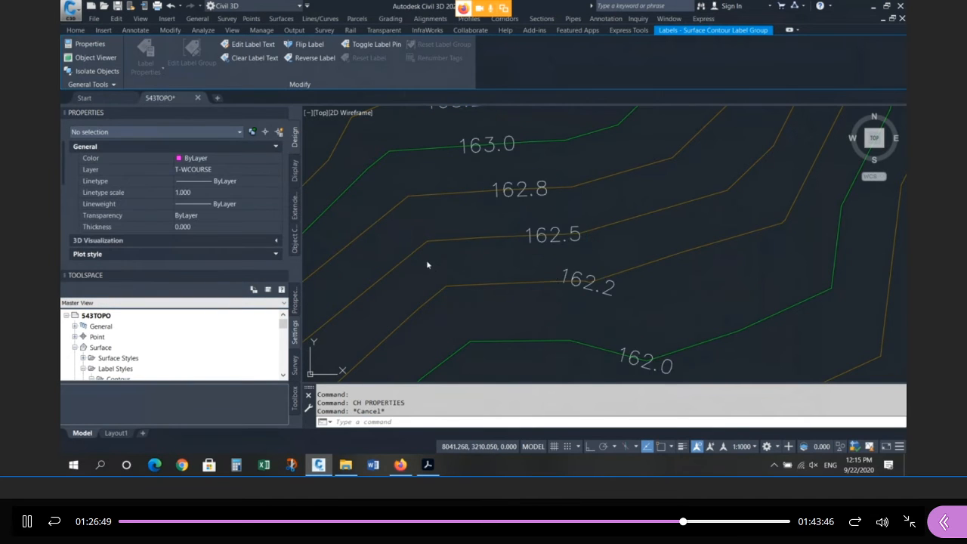
Examine the restyled minor contour labels up close for the effect of rounding to one decimal
{"action": "scroll", "coordinate": [537, 284], "scroll_direction": "down", "scroll_amount": 2}
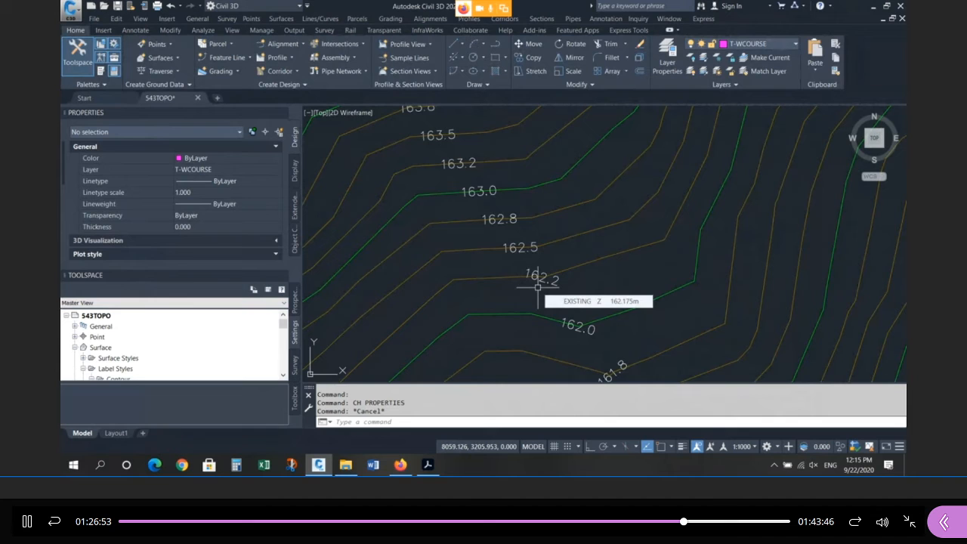
{"action": "scroll", "coordinate": [594, 257], "scroll_direction": "up", "scroll_amount": 2}
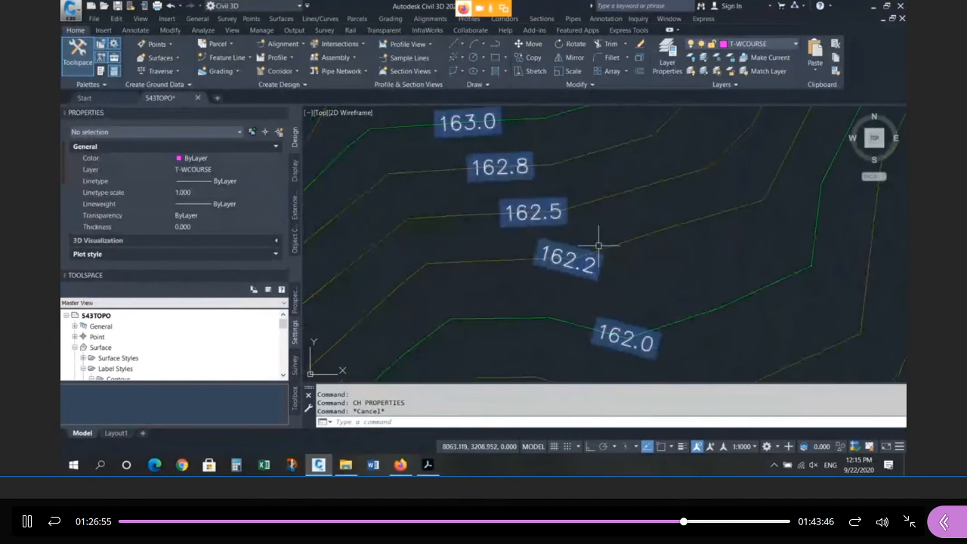
{"action": "left_click", "coordinate": [611, 243]}
{"action": "key", "text": "Escape"}
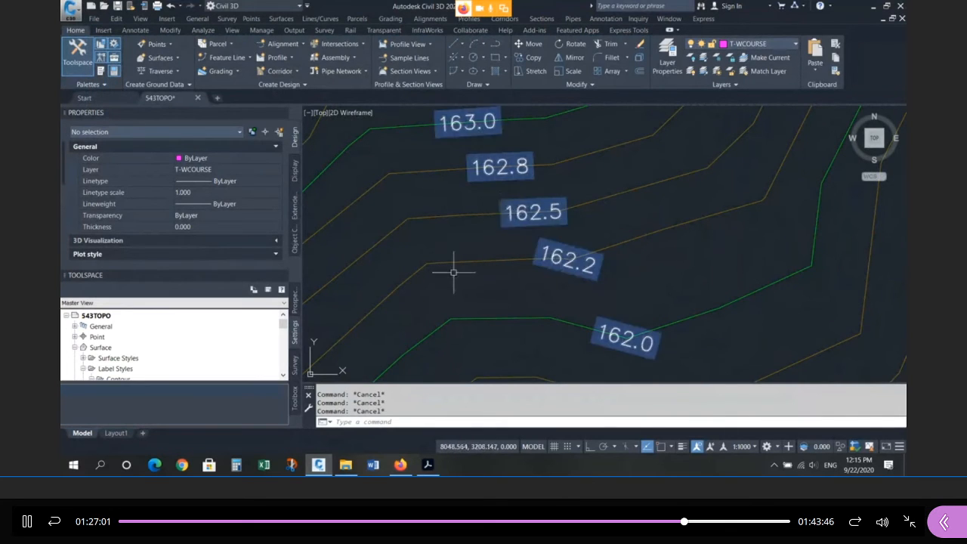
Undo the last label style change on the diagonal group of contour labels
{"action": "type", "text": "u"}
{"action": "key", "text": "Return"}
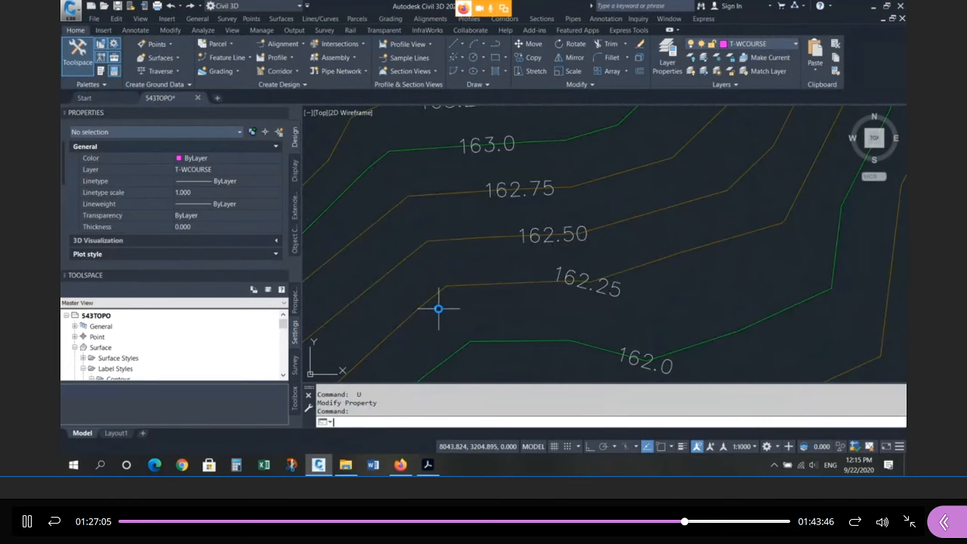
{"action": "scroll", "coordinate": [444, 185], "scroll_direction": "down", "scroll_amount": 3}
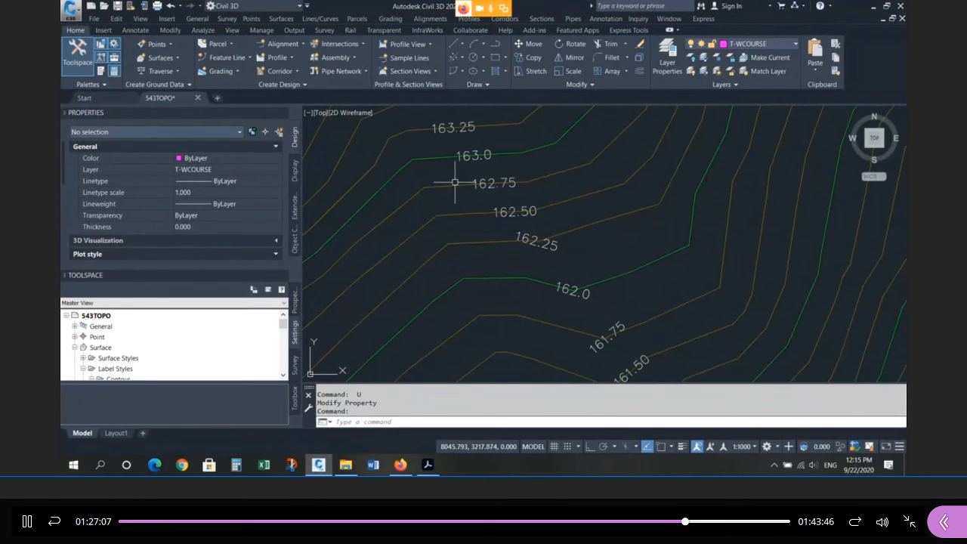
{"action": "scroll", "coordinate": [469, 198], "scroll_direction": "down", "scroll_amount": 2}
{"action": "scroll", "coordinate": [488, 226], "scroll_direction": "down", "scroll_amount": 2}
{"action": "scroll", "coordinate": [488, 227], "scroll_direction": "down", "scroll_amount": 3}
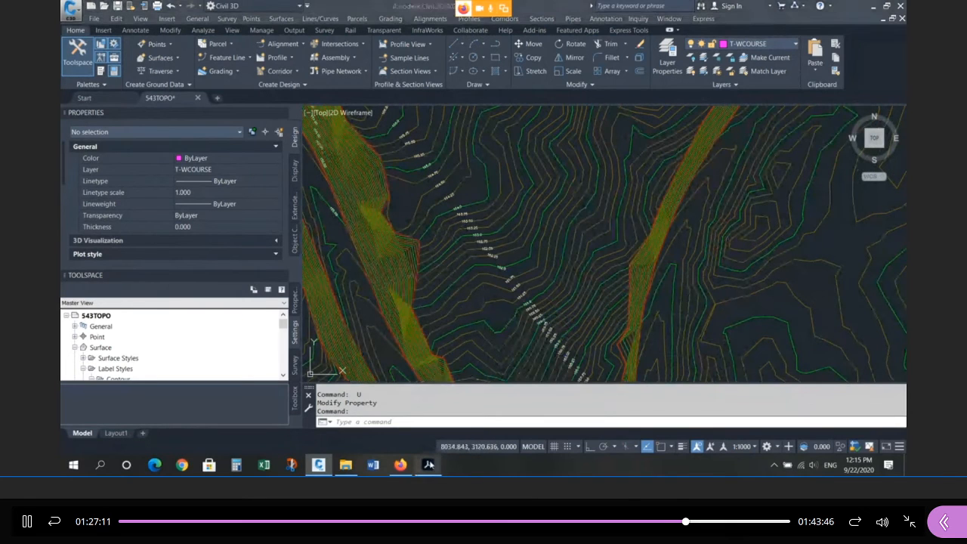
Switch to the assignment PDF in Acrobat and review the remaining requirements from minor contour visibility through uploading the drawing and PDF
{"action": "key", "text": "alt+Tab"}
{"action": "scroll", "coordinate": [408, 241], "scroll_direction": "down", "scroll_amount": 1}
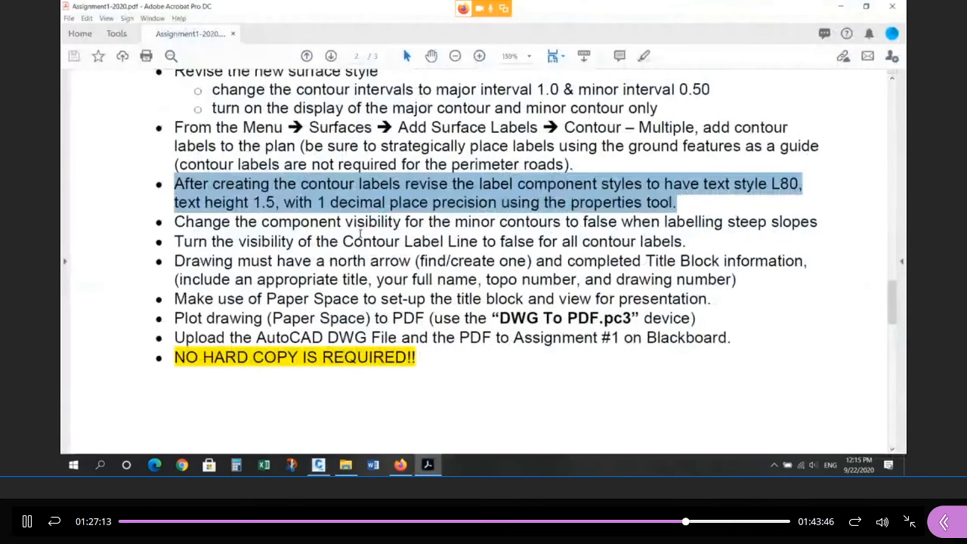
{"action": "left_click_drag", "start_coordinate": [174, 220], "coordinate": [633, 360]}
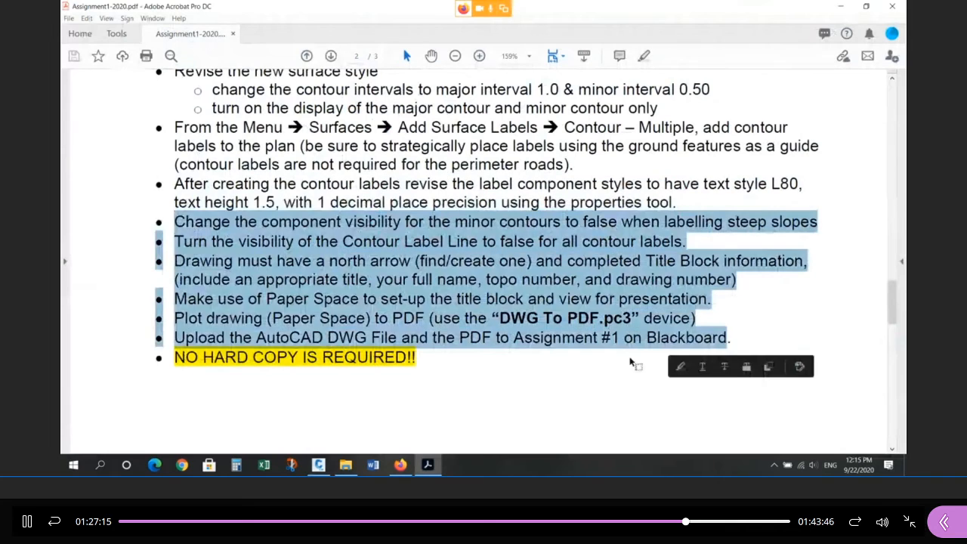
{"action": "left_click", "coordinate": [567, 365]}
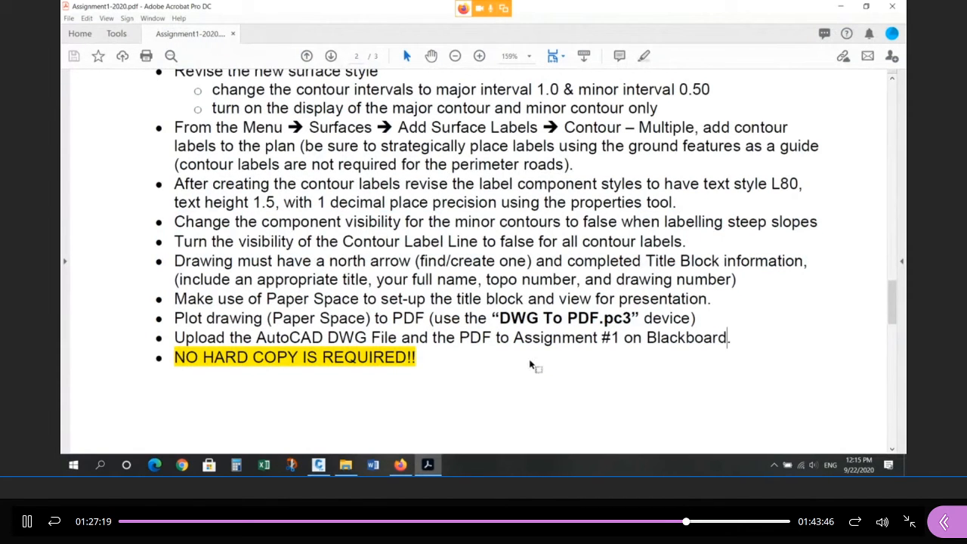
{"action": "scroll", "coordinate": [529, 363], "scroll_direction": "up", "scroll_amount": 1}
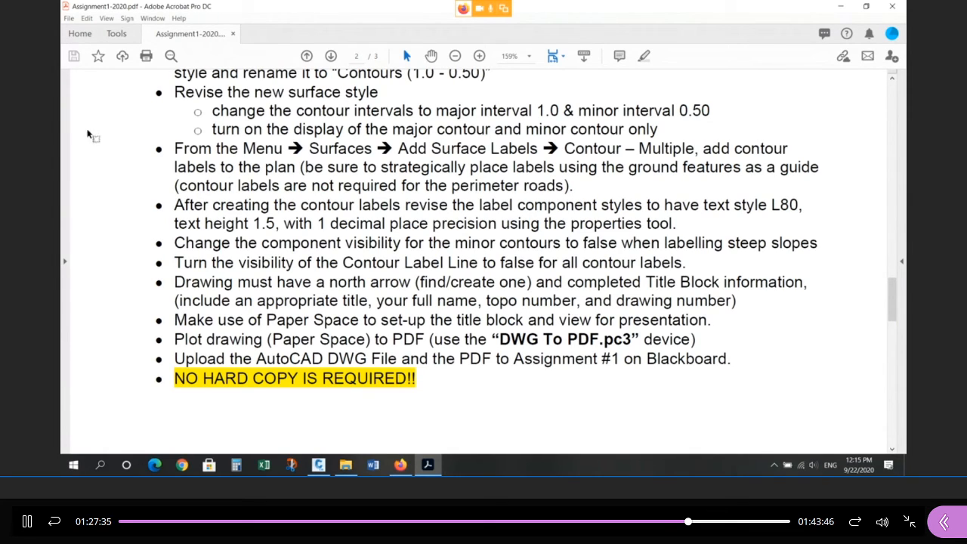
Look up the surface styles and surface label styles handout in the MODULE-1 UPLOADED folder, and return to the 543TOPO drawing
{"action": "left_click", "coordinate": [347, 465]}
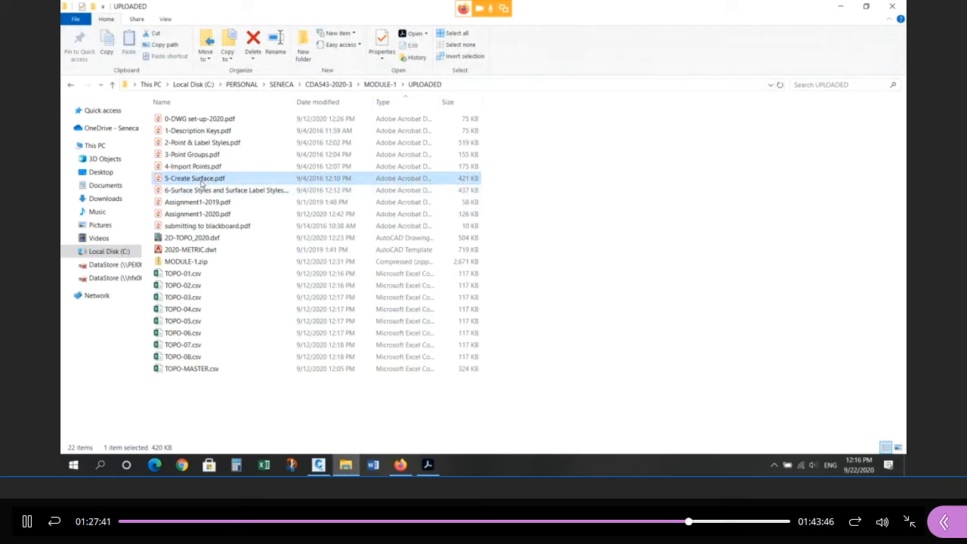
{"action": "left_click", "coordinate": [200, 191]}
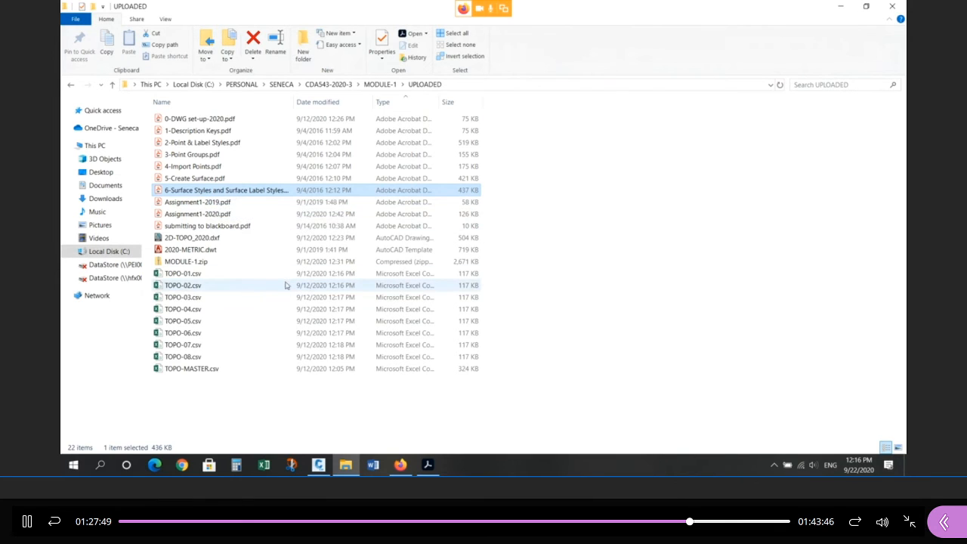
{"action": "left_click", "coordinate": [835, 9]}
{"action": "left_click", "coordinate": [847, 9]}
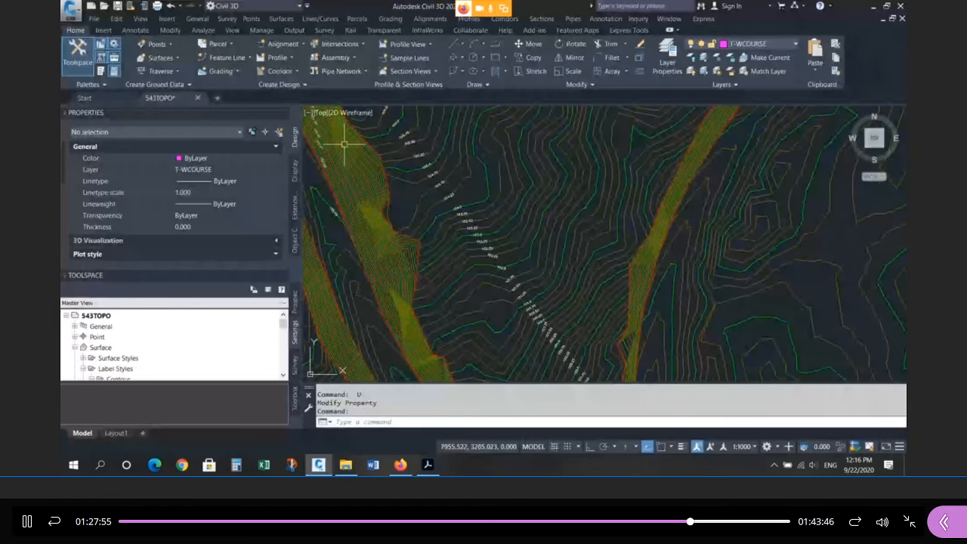
Close the Properties and Toolspace palettes and open Layout1 of the drawing
{"action": "left_click", "coordinate": [280, 114]}
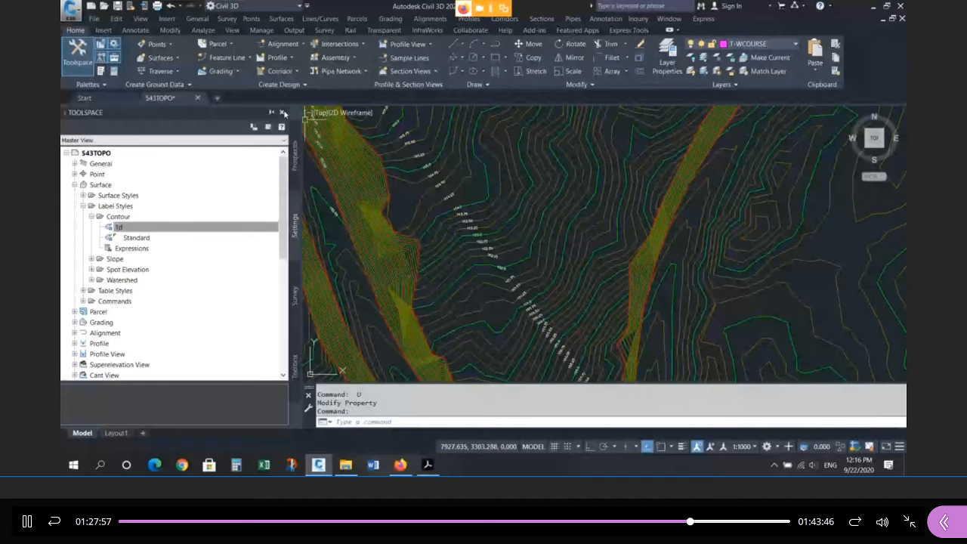
{"action": "left_click", "coordinate": [282, 113]}
{"action": "left_click", "coordinate": [116, 433]}
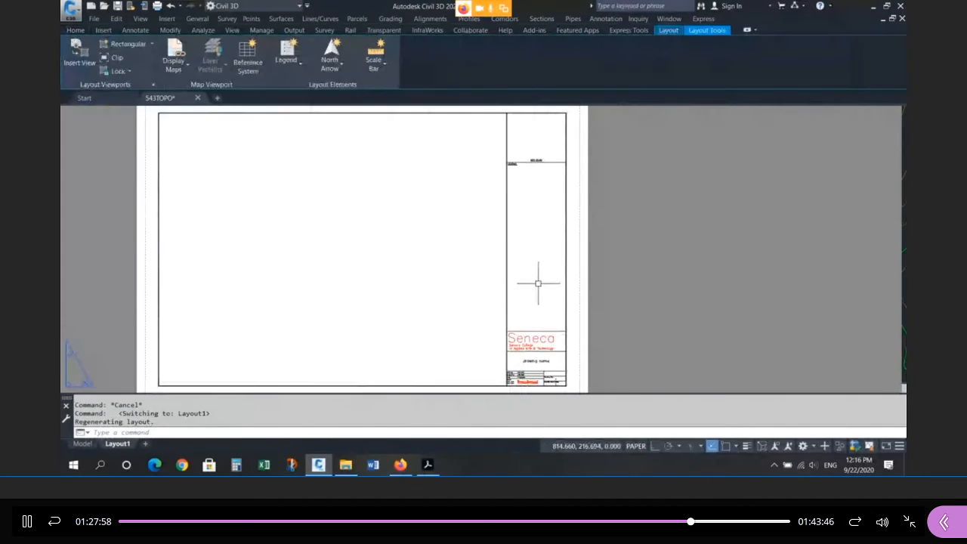
{"action": "left_click", "coordinate": [165, 119]}
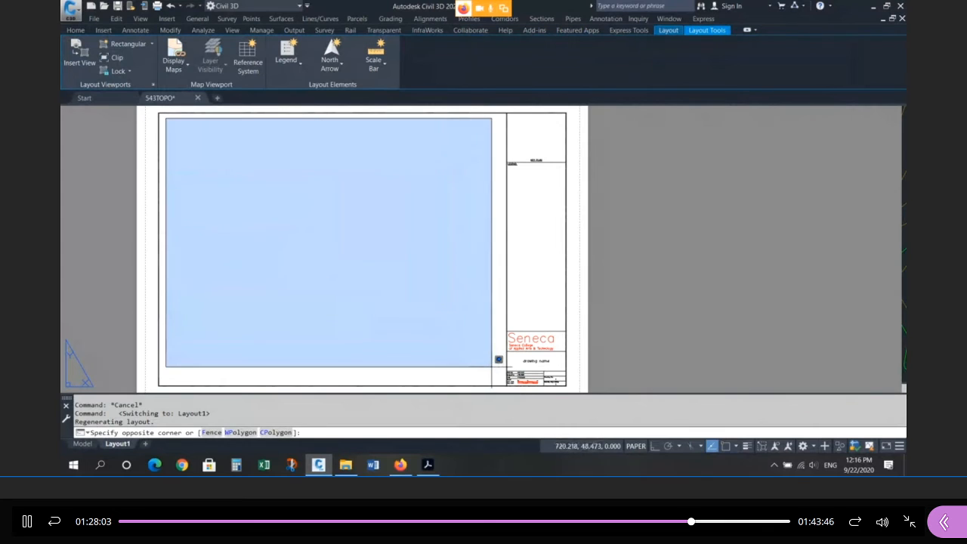
{"action": "key", "text": "Escape"}
{"action": "key", "text": "Escape"}
{"action": "key", "text": "Escape"}
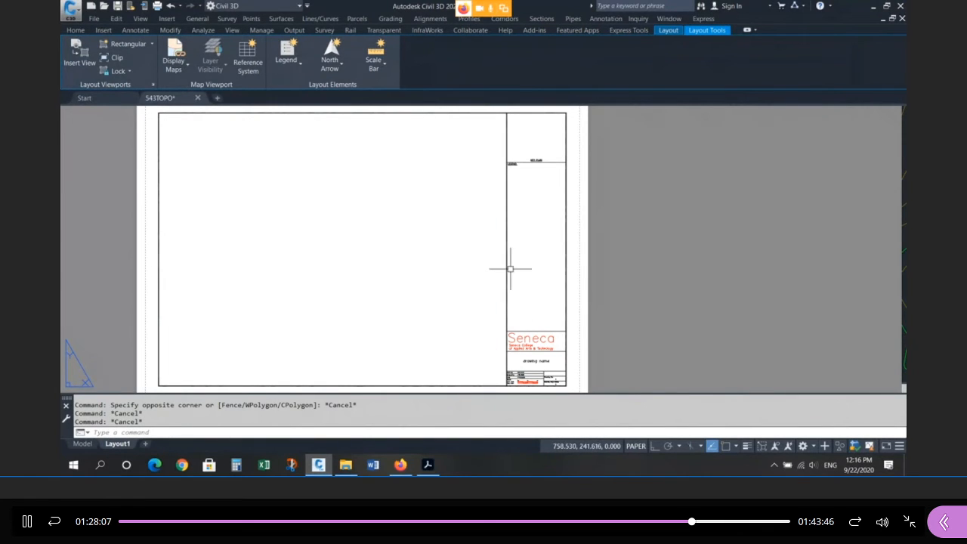
Inspect the title block sheet on Layout1 and switch to the Bb Collaborate session in the browser
{"action": "scroll", "coordinate": [530, 241], "scroll_direction": "down", "scroll_amount": 2}
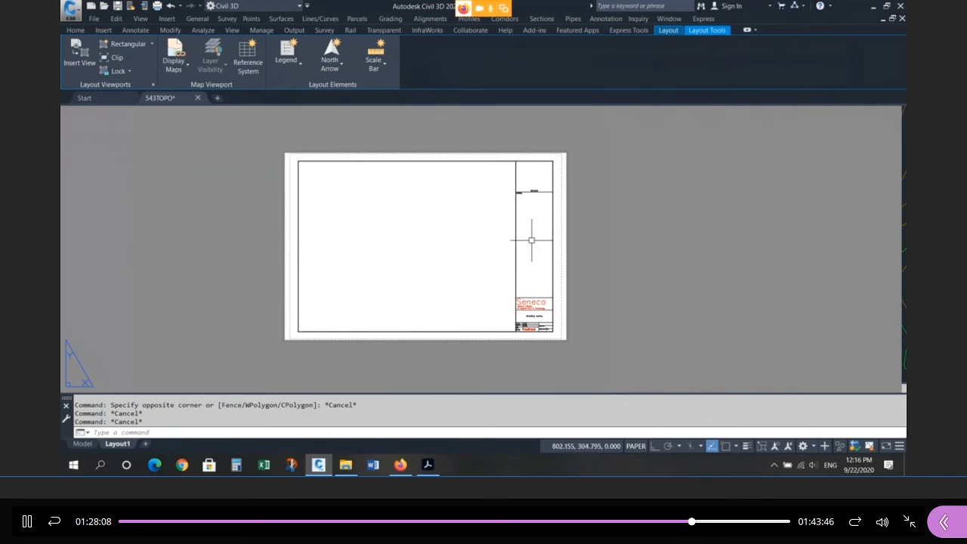
{"action": "scroll", "coordinate": [421, 244], "scroll_direction": "up", "scroll_amount": 2}
{"action": "scroll", "coordinate": [414, 252], "scroll_direction": "down", "scroll_amount": 2}
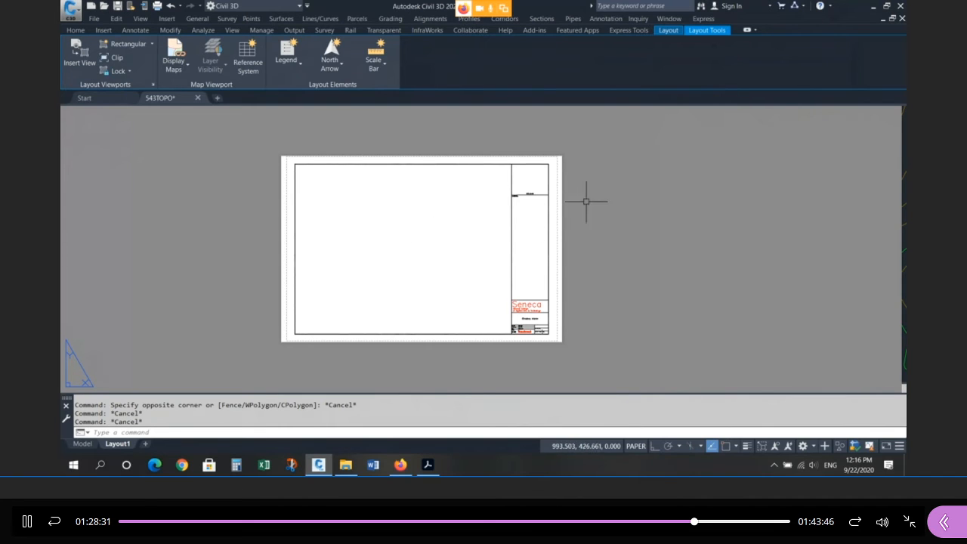
{"action": "left_click", "coordinate": [873, 7]}
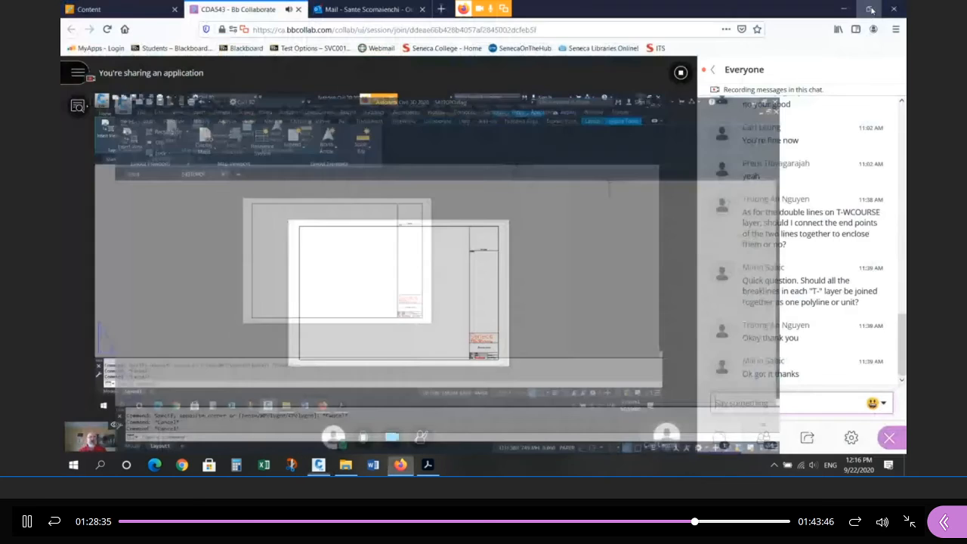
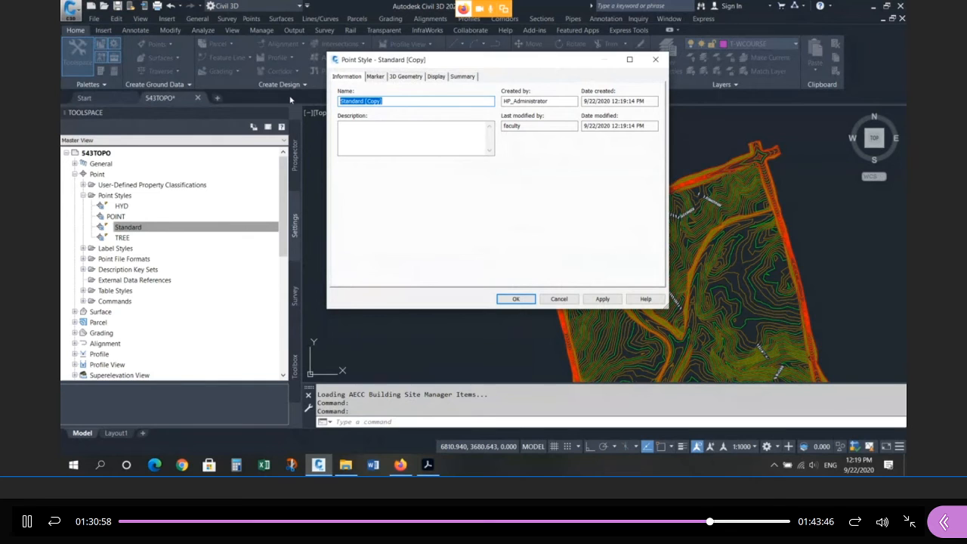
Copy the name SanMH from the Point Styles table in Assignment1-2020.pdf and use it to name the copied Standard point style
{"action": "left_click", "coordinate": [346, 465]}
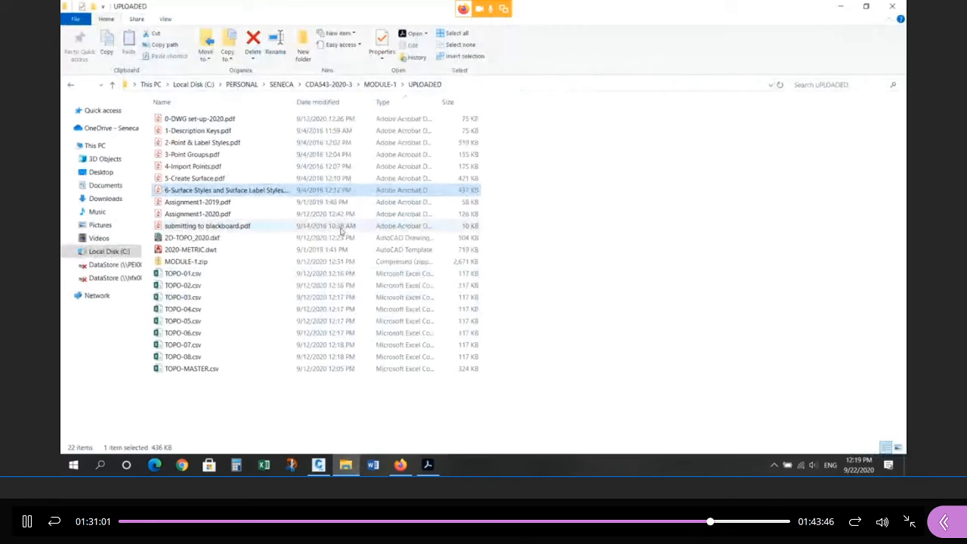
{"action": "left_click", "coordinate": [212, 216]}
{"action": "double_click", "coordinate": [214, 216]}
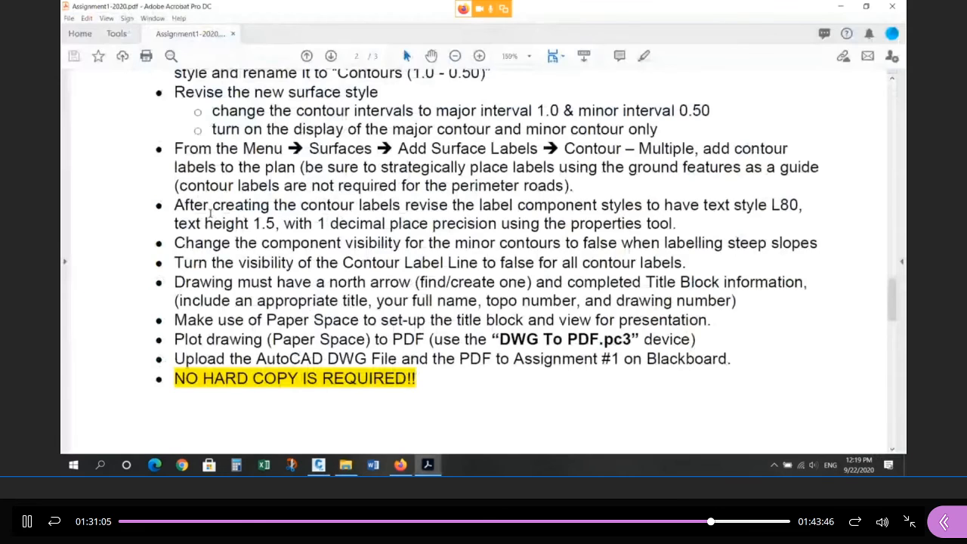
{"action": "scroll", "coordinate": [277, 173], "scroll_direction": "up", "scroll_amount": 5}
{"action": "scroll", "coordinate": [276, 174], "scroll_direction": "up", "scroll_amount": 6}
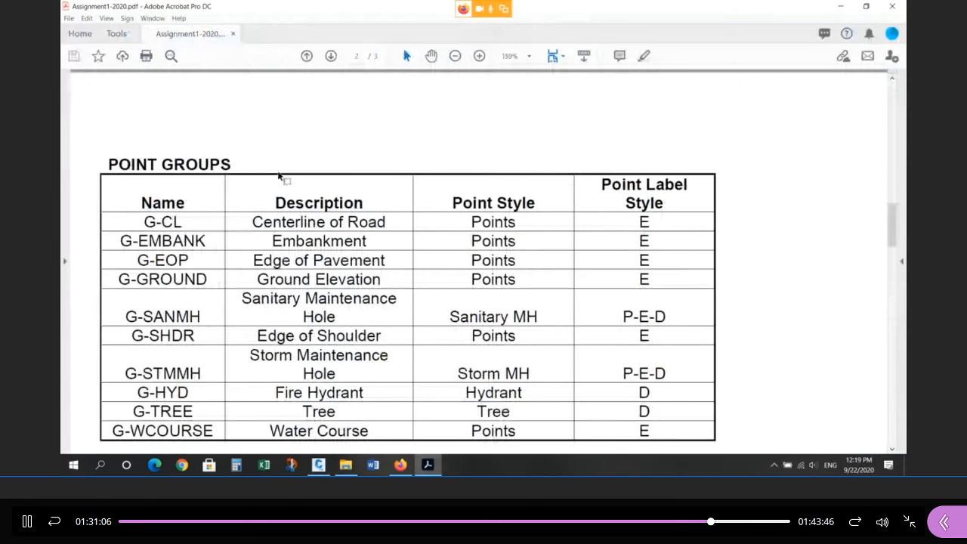
{"action": "scroll", "coordinate": [277, 178], "scroll_direction": "up", "scroll_amount": 10}
{"action": "left_click_drag", "start_coordinate": [183, 176], "coordinate": [127, 177]}
{"action": "key", "text": "ctrl+c"}
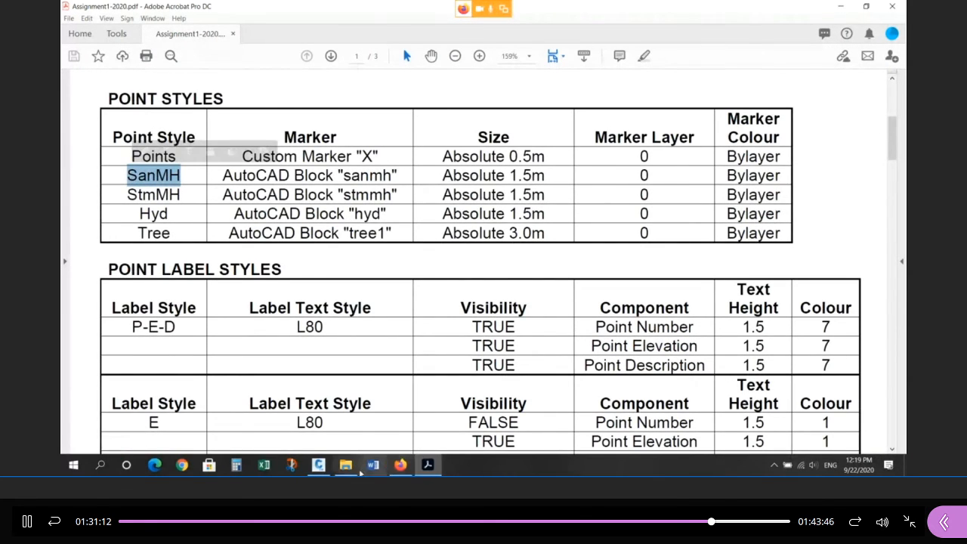
{"action": "left_click", "coordinate": [318, 465]}
{"action": "key", "text": "ctrl+v"}
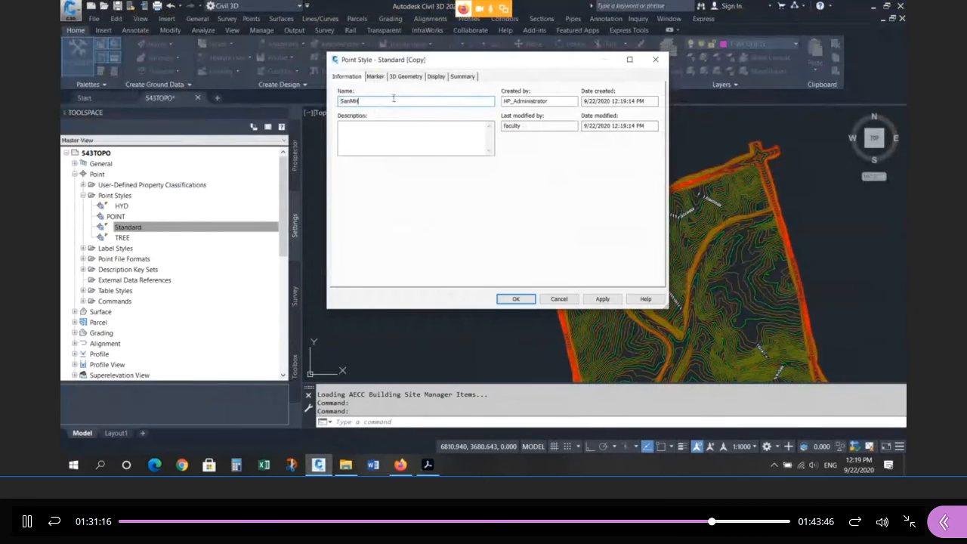
Set the SanMH point style's marker to the AutoCAD block symbol sanmh, as listed in the assignment's Point Styles table
{"action": "left_click", "coordinate": [384, 79]}
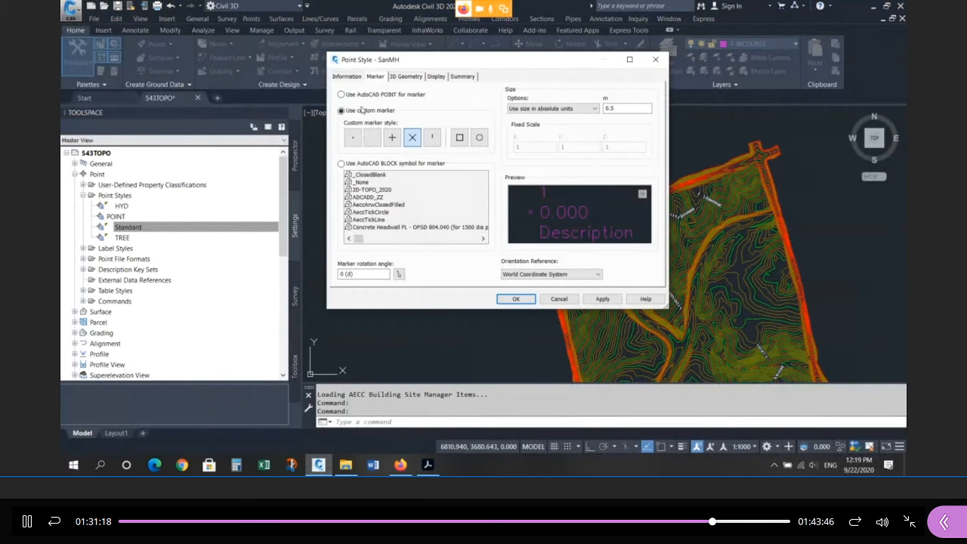
{"action": "left_click", "coordinate": [341, 163]}
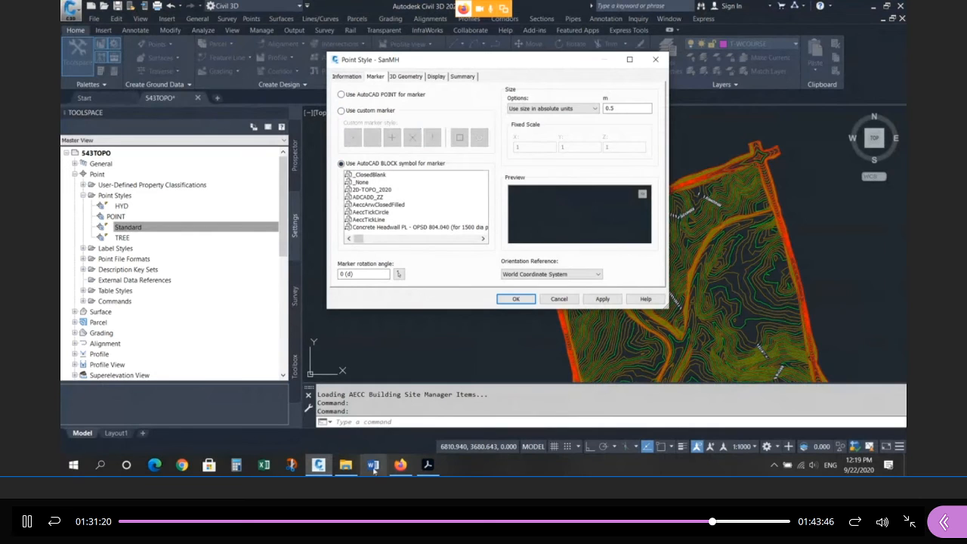
{"action": "left_click", "coordinate": [427, 464]}
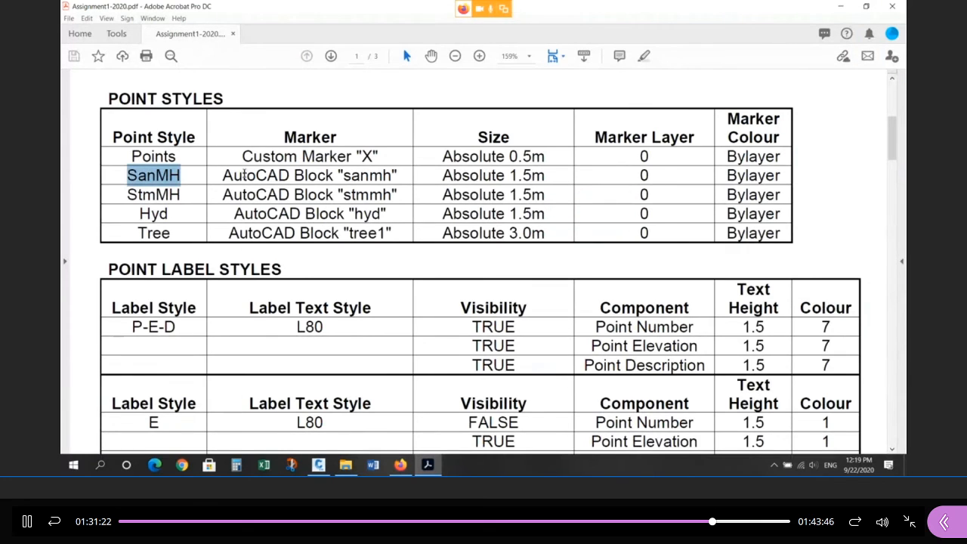
{"action": "left_click_drag", "start_coordinate": [224, 175], "coordinate": [391, 178]}
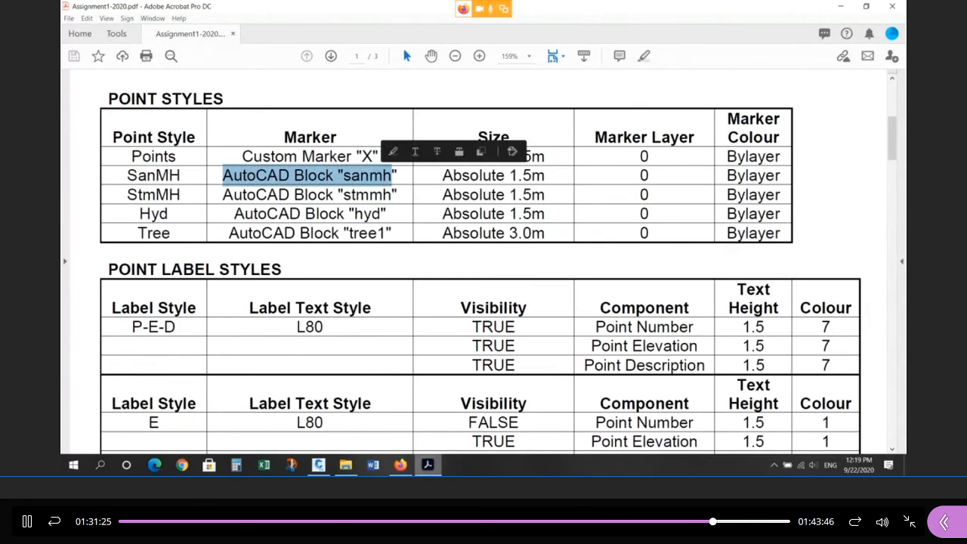
{"action": "left_click", "coordinate": [319, 464]}
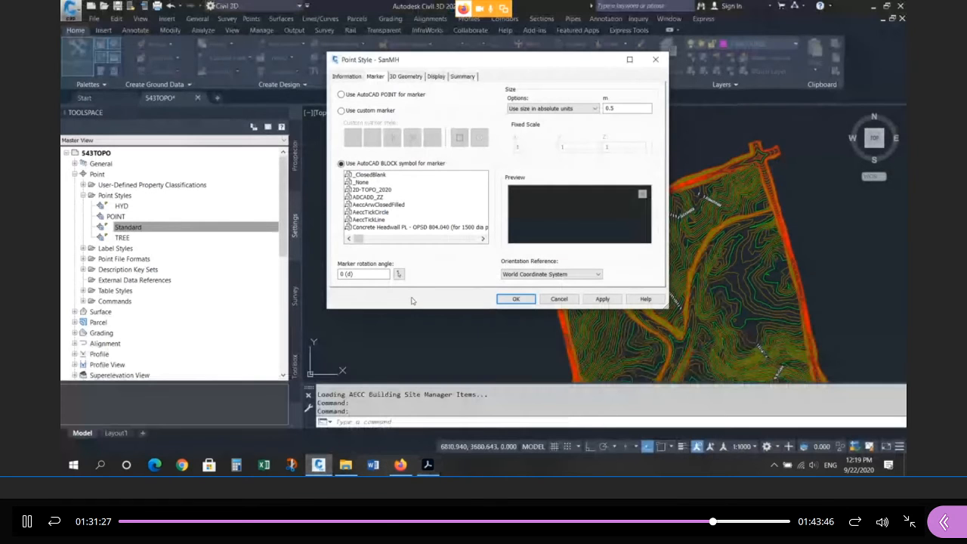
{"action": "left_click_drag", "start_coordinate": [360, 239], "coordinate": [474, 239]}
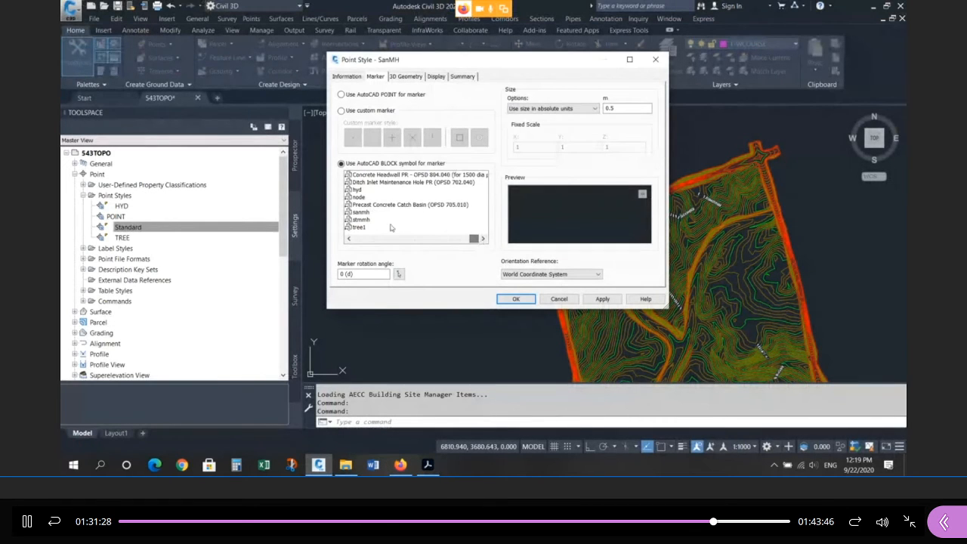
{"action": "left_click", "coordinate": [367, 214]}
Check the required size in the assignment, set the SanMH marker size to 1.5 m, and save the point style
{"action": "left_click", "coordinate": [428, 465]}
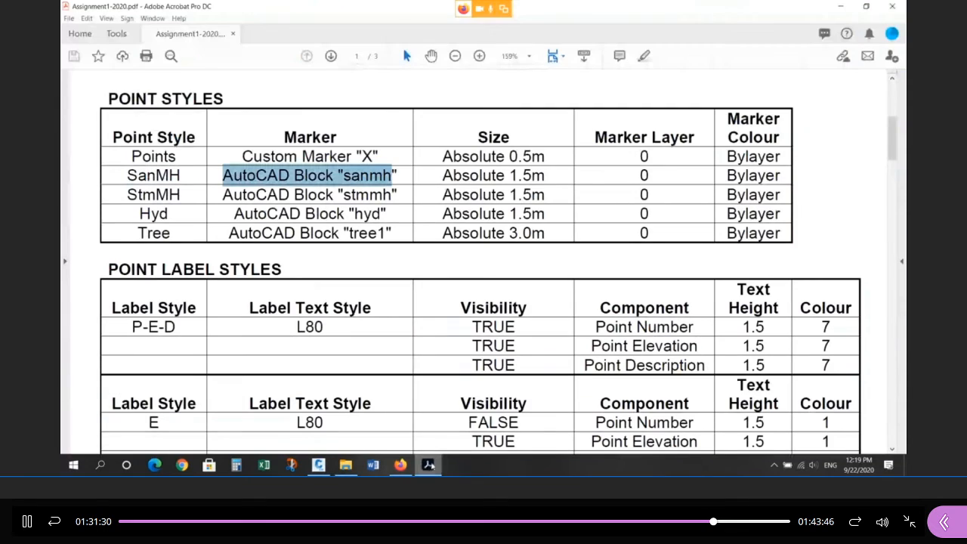
{"action": "triple_click", "coordinate": [499, 174]}
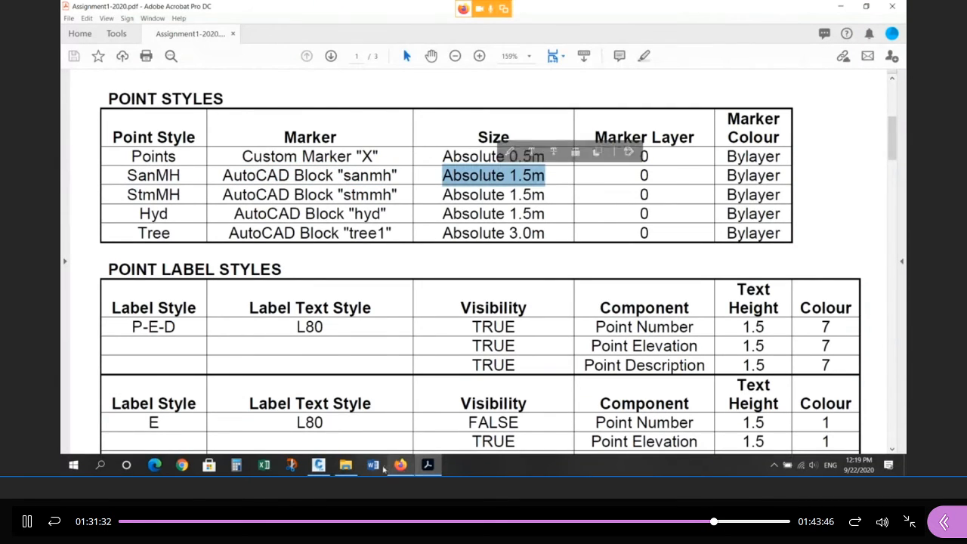
{"action": "left_click", "coordinate": [321, 466]}
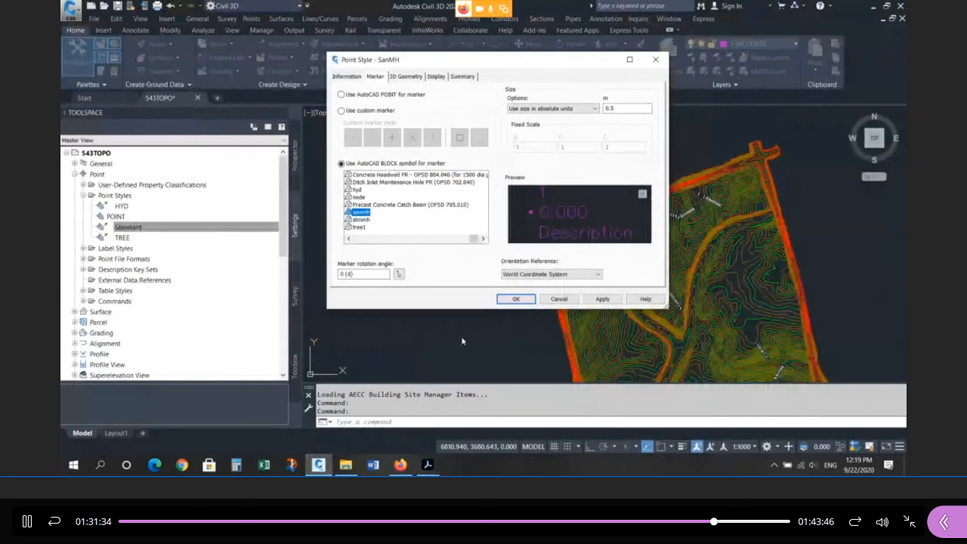
{"action": "double_click", "coordinate": [619, 110]}
{"action": "type", "text": "1"}
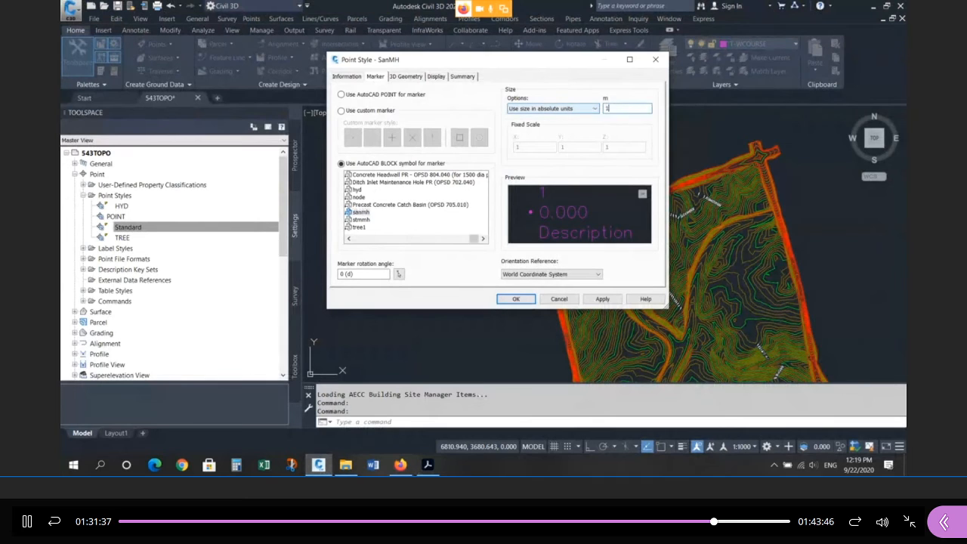
{"action": "left_click", "coordinate": [602, 299]}
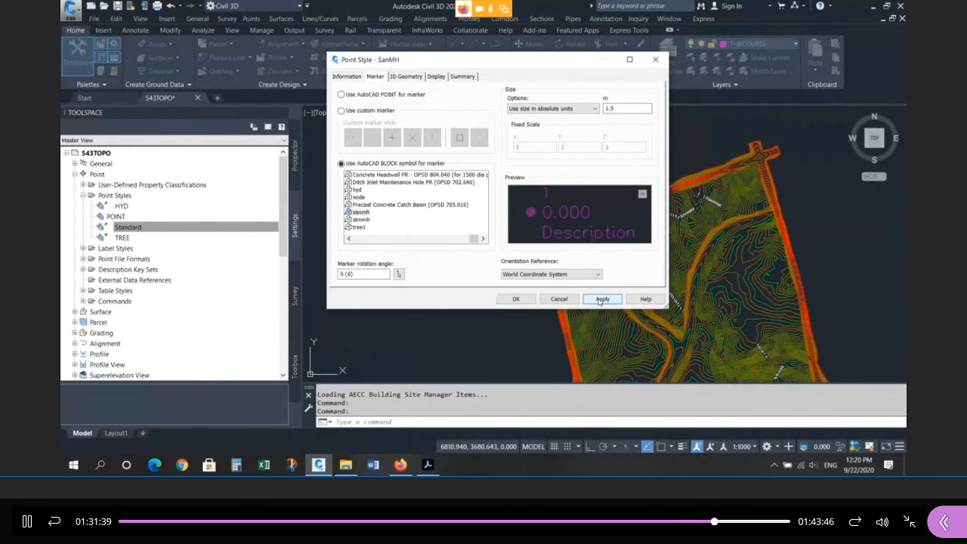
{"action": "left_click", "coordinate": [516, 299]}
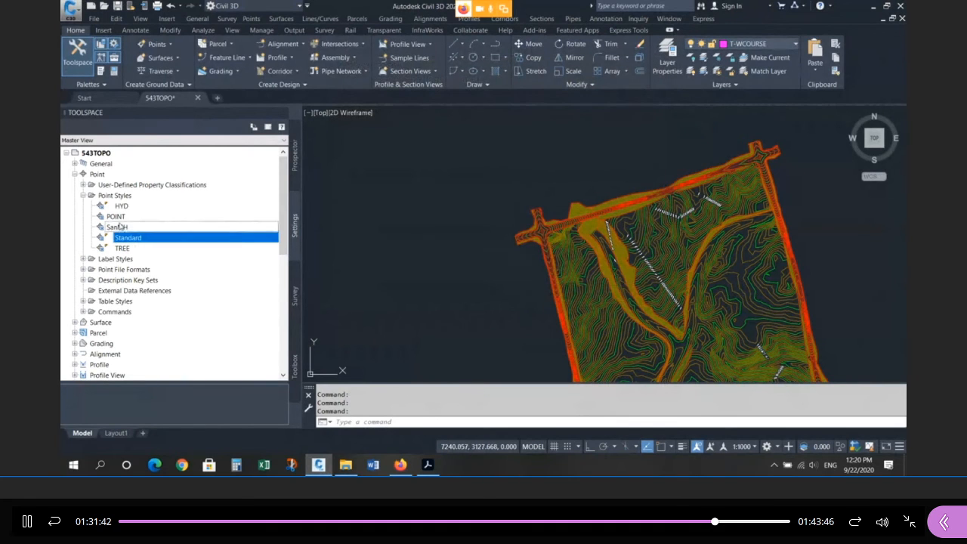
Check the Point Groups table in Assignment1-2020.pdf for the point style and point label style assigned to G-SANMH
{"action": "left_click", "coordinate": [118, 227]}
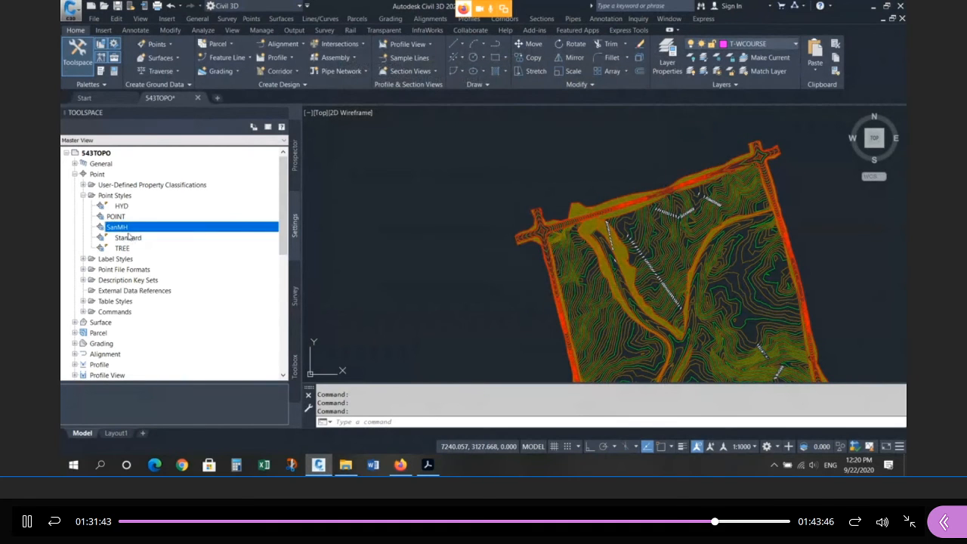
{"action": "left_click", "coordinate": [426, 470]}
{"action": "scroll", "coordinate": [356, 267], "scroll_direction": "down", "scroll_amount": 3}
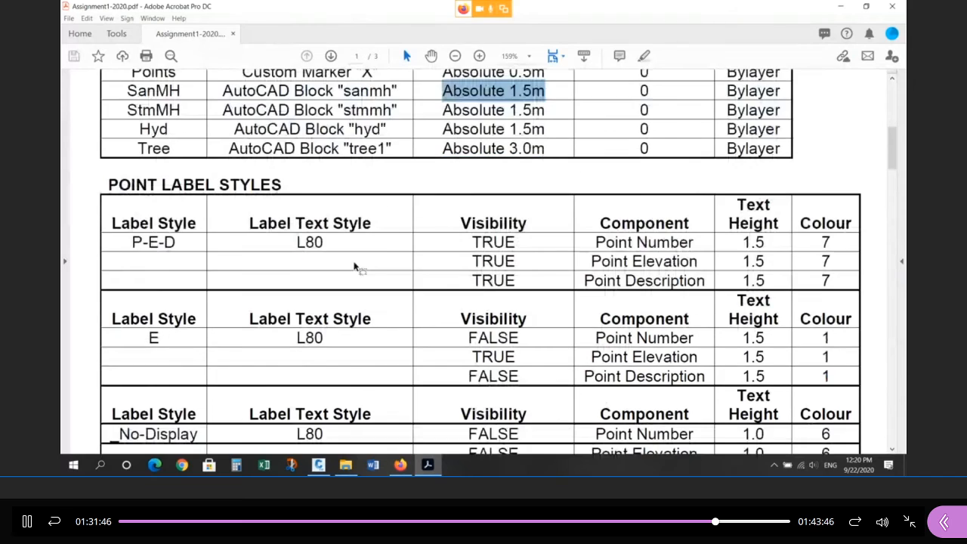
{"action": "scroll", "coordinate": [355, 267], "scroll_direction": "down", "scroll_amount": 12}
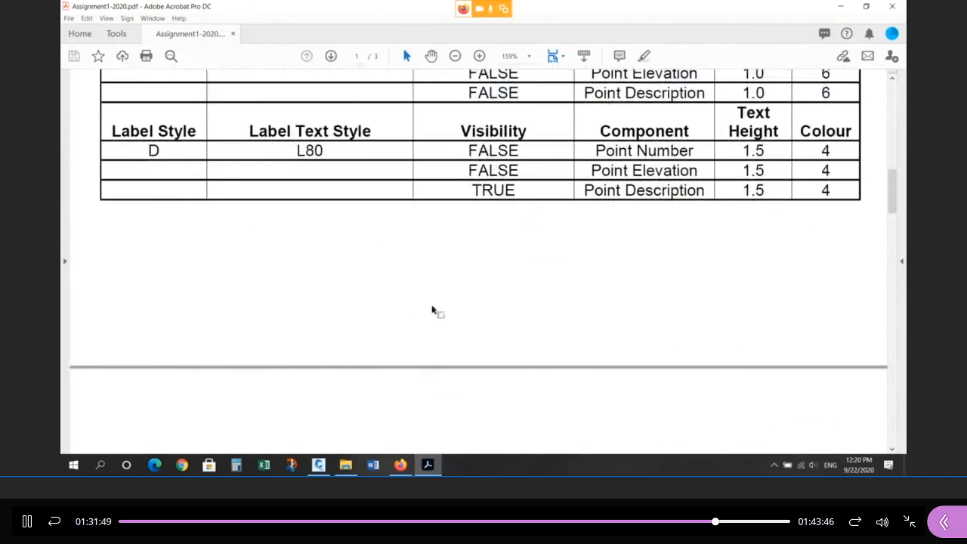
{"action": "scroll", "coordinate": [441, 315], "scroll_direction": "down", "scroll_amount": 1}
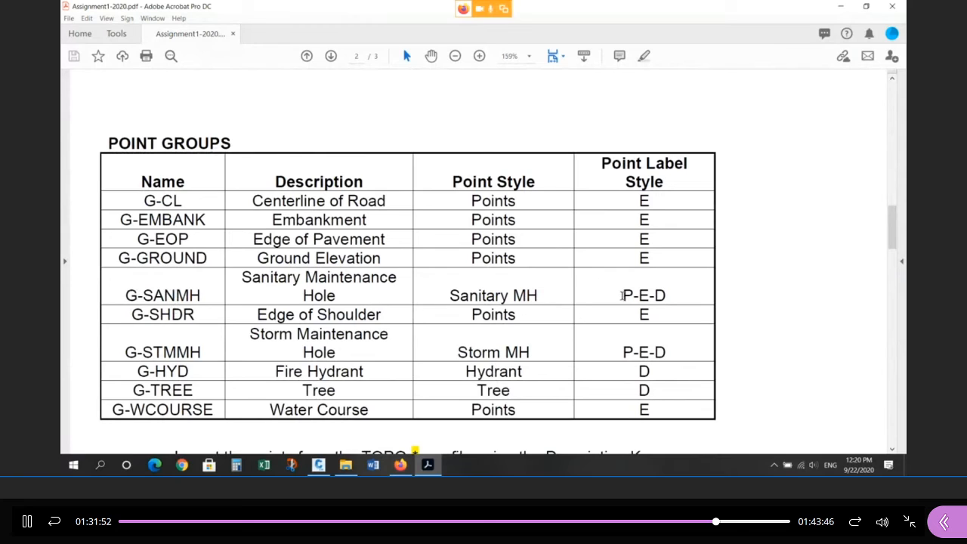
{"action": "left_click_drag", "start_coordinate": [622, 295], "coordinate": [667, 295]}
{"action": "left_click_drag", "start_coordinate": [450, 296], "coordinate": [538, 295]}
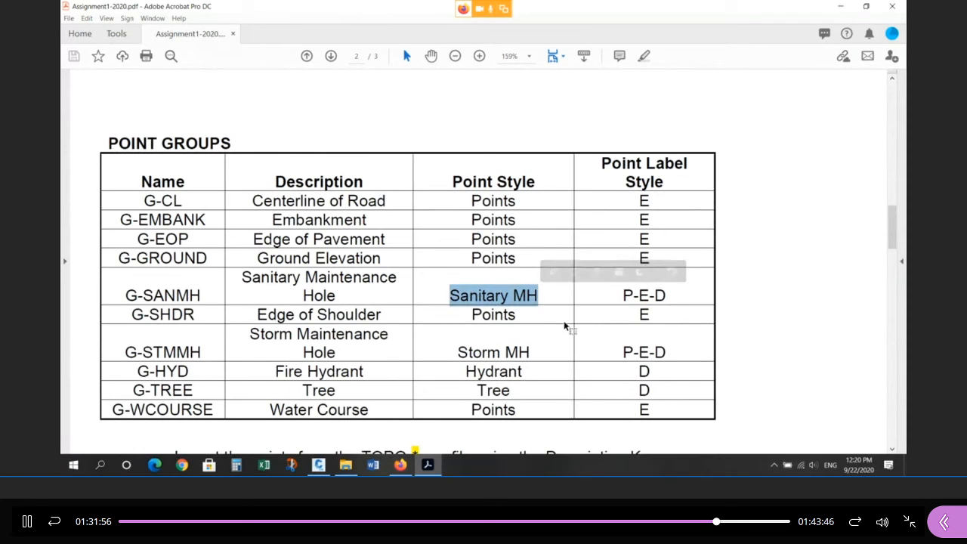
{"action": "left_click_drag", "start_coordinate": [623, 296], "coordinate": [669, 295]}
{"action": "scroll", "coordinate": [504, 295], "scroll_direction": "up", "scroll_amount": 2}
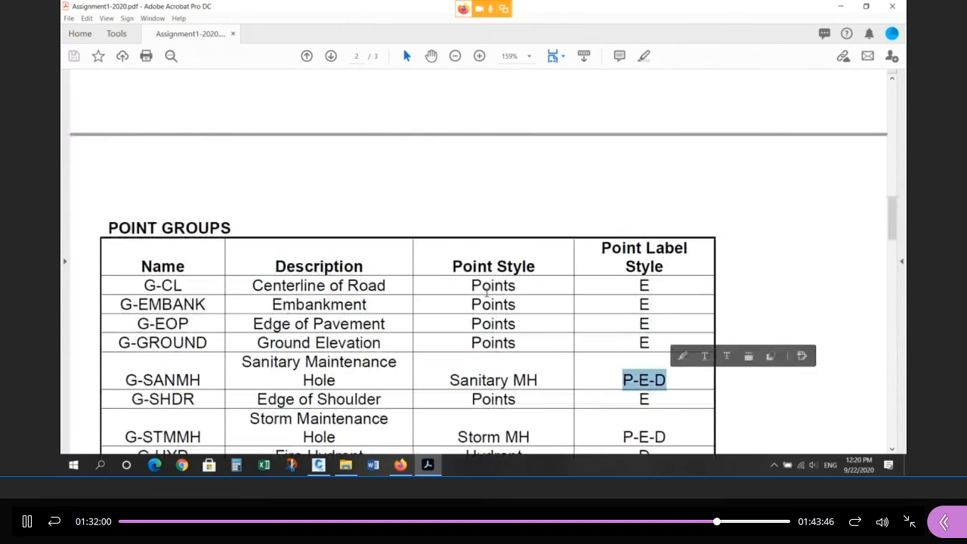
Switch to the Bb Collaborate session in the browser and open its chat
{"action": "left_click", "coordinate": [400, 466]}
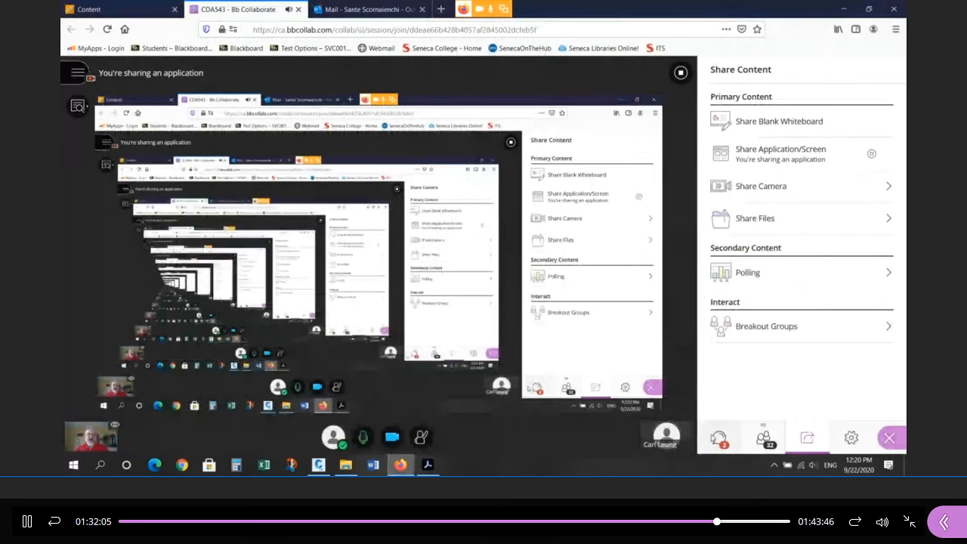
{"action": "left_click", "coordinate": [720, 438]}
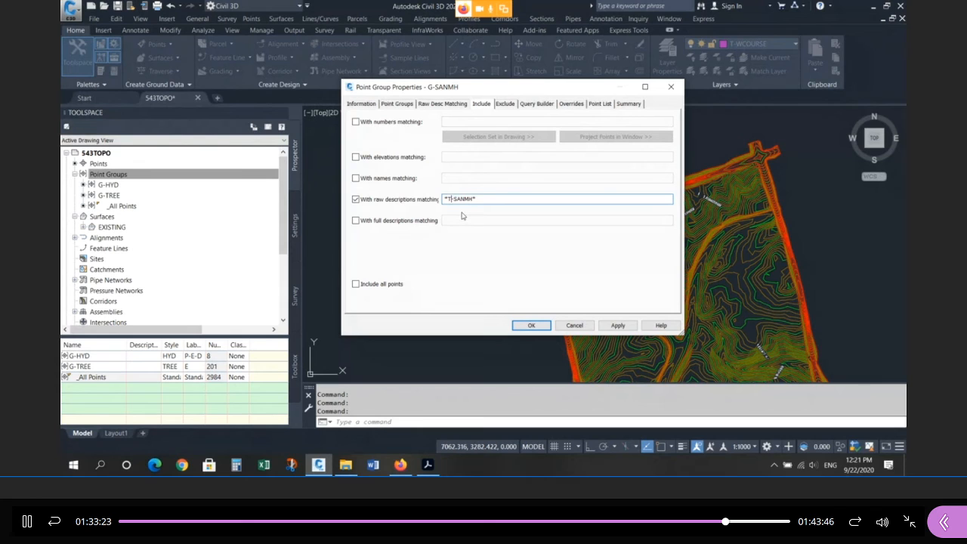
Review the general information of the new G-SANMH point group and save the group
{"action": "left_click", "coordinate": [361, 104]}
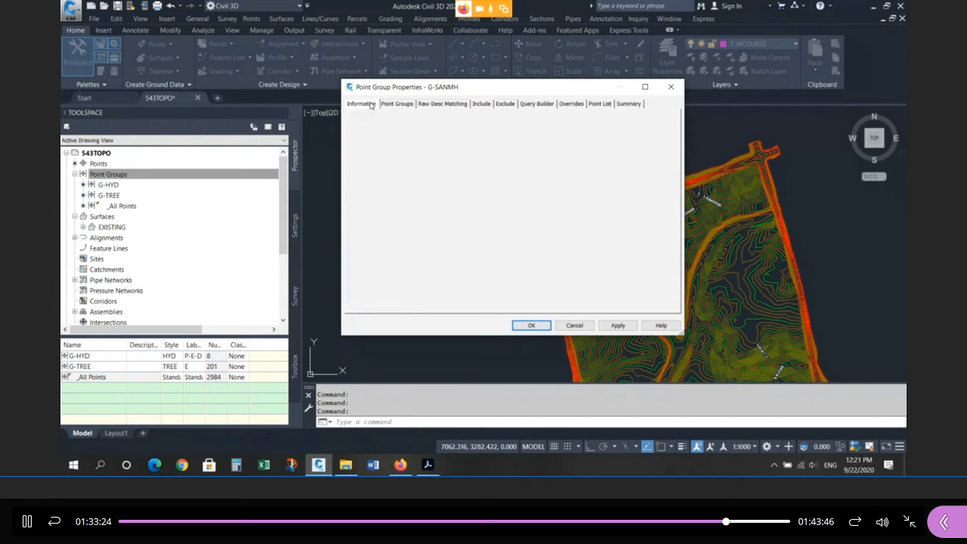
{"action": "left_click", "coordinate": [537, 325]}
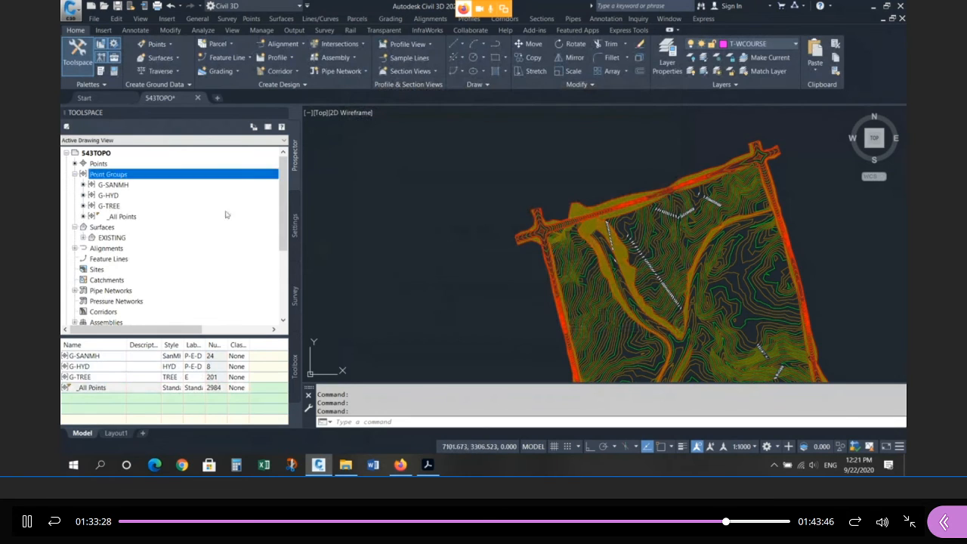
Zoom to one of the T-SANMH points in the G-SANMH point group
{"action": "left_click", "coordinate": [125, 187]}
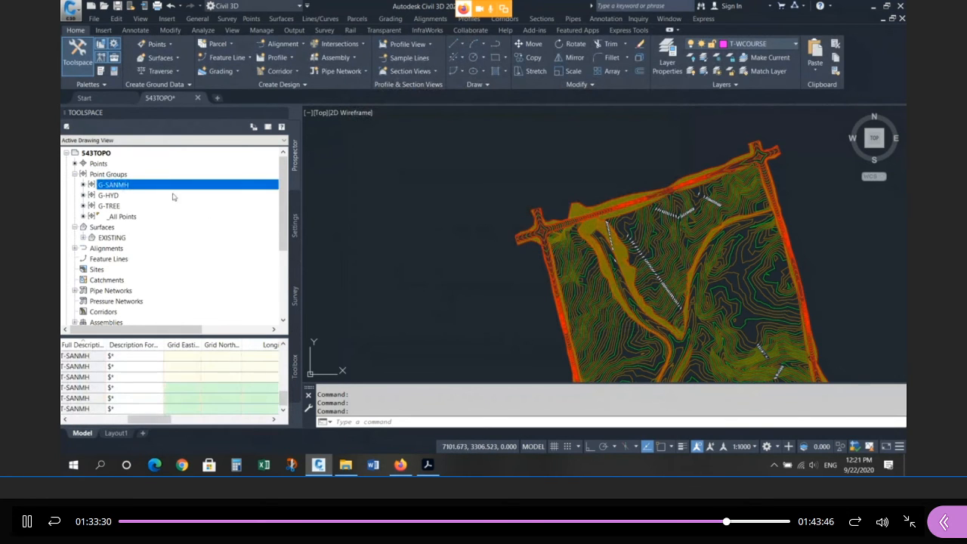
{"action": "right_click", "coordinate": [89, 368]}
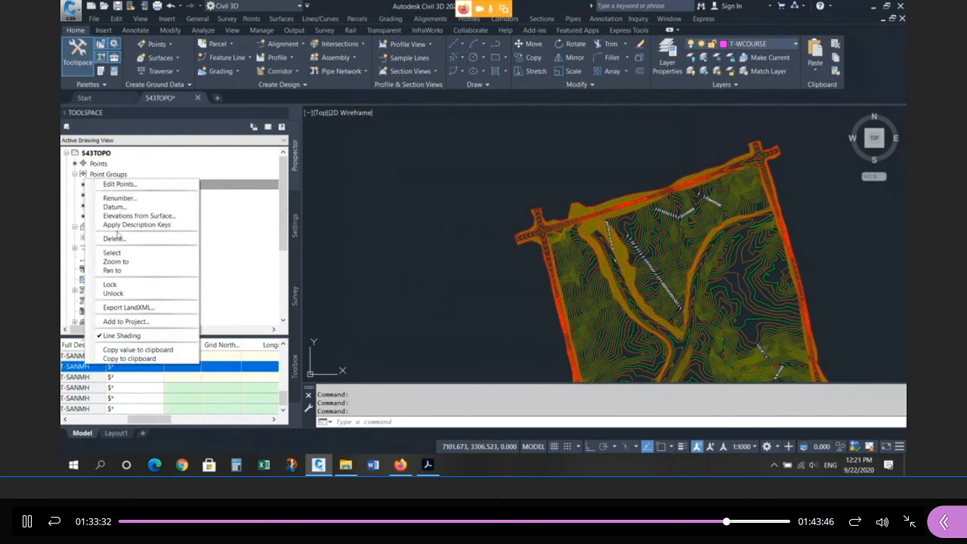
{"action": "left_click", "coordinate": [120, 261]}
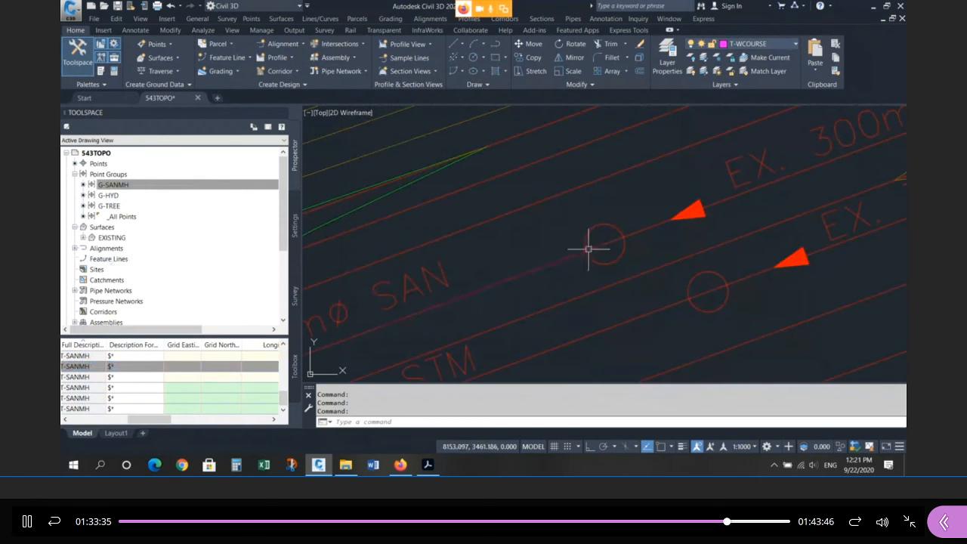
{"action": "left_click", "coordinate": [618, 259]}
{"action": "key", "text": "Escape"}
{"action": "key", "text": "Escape"}
{"action": "key", "text": "Escape"}
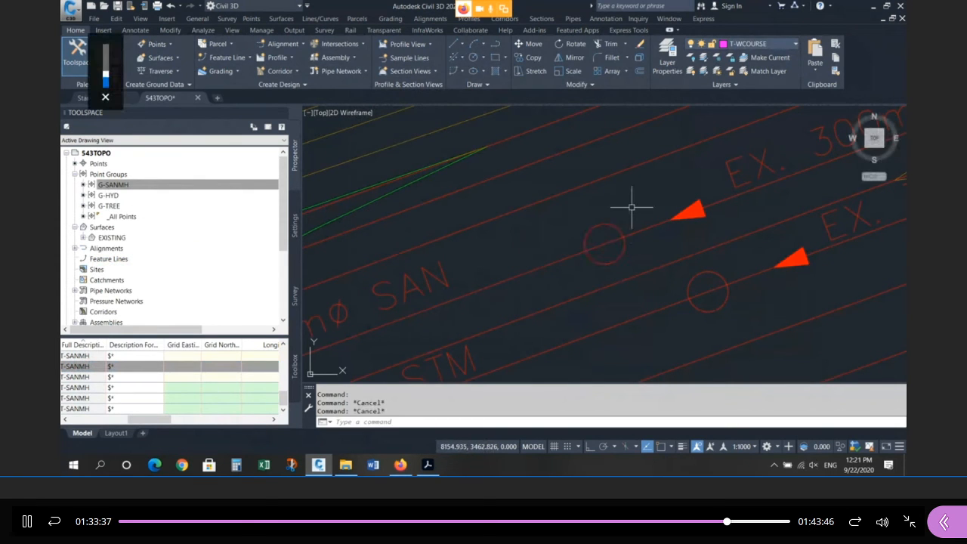
Check all layers in the layer manager, close it, and regenerate the model
{"action": "type", "text": "la"}
{"action": "key", "text": "Return"}
{"action": "left_click", "coordinate": [479, 269]}
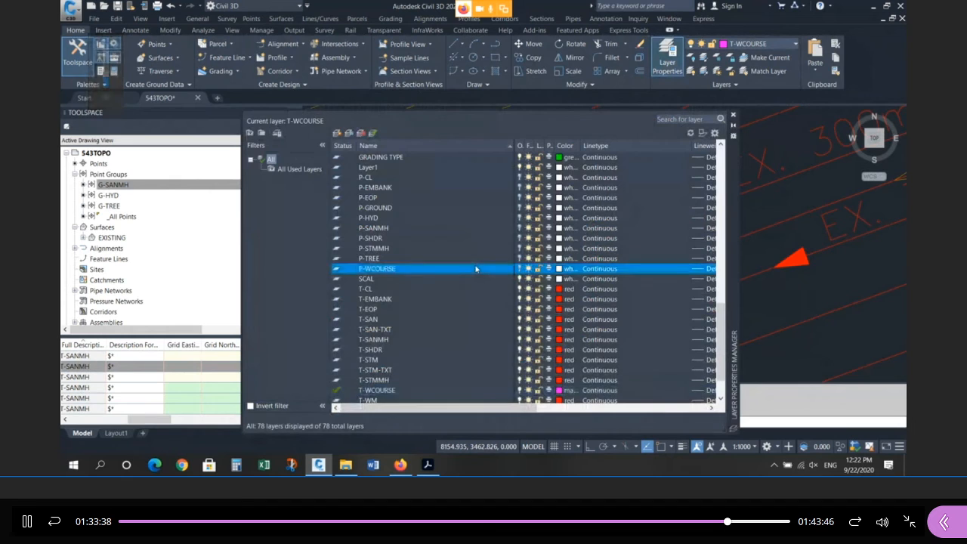
{"action": "key", "text": "ctrl+a"}
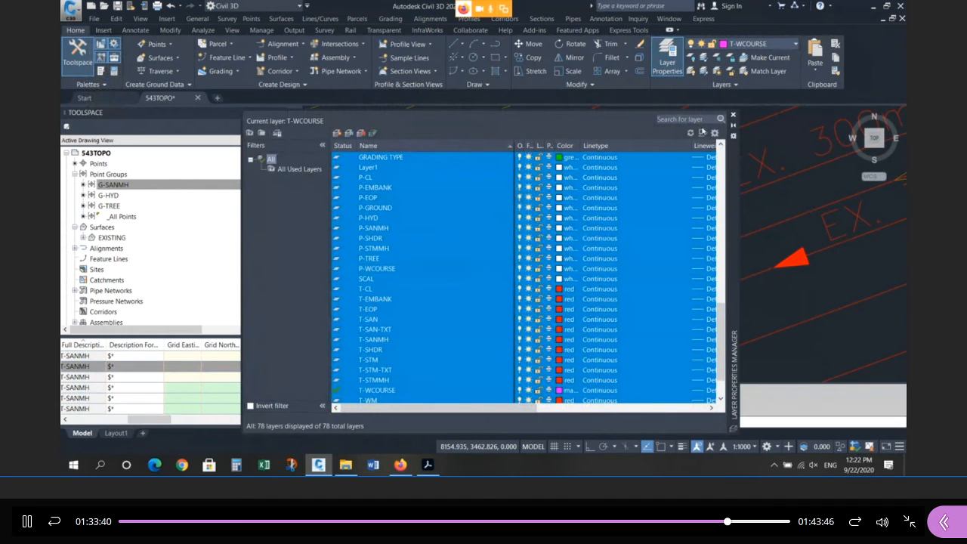
{"action": "left_click", "coordinate": [732, 117]}
{"action": "type", "text": "re"}
{"action": "key", "text": "Return"}
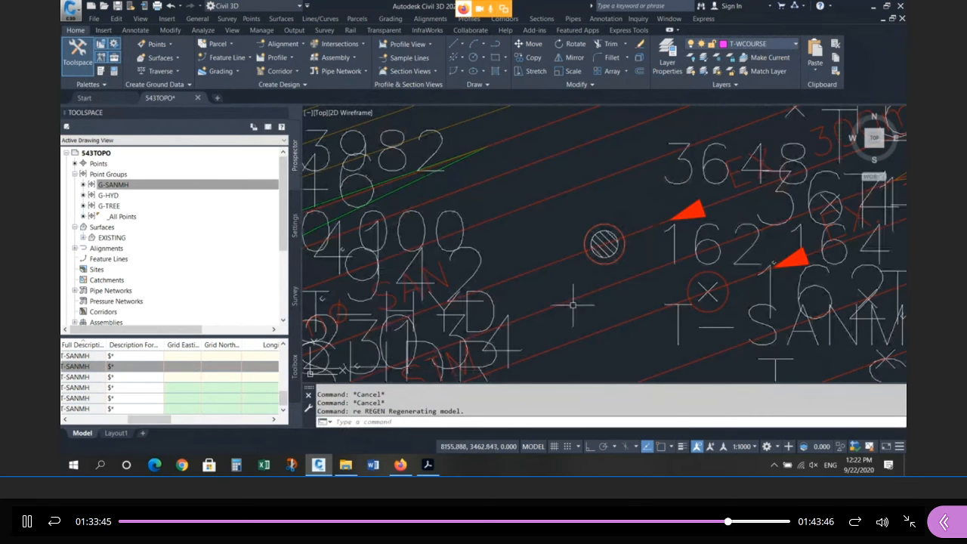
Examine the sanitary manhole point's symbol and label up close in the drawing
{"action": "left_click", "coordinate": [605, 243]}
{"action": "scroll", "coordinate": [652, 254], "scroll_direction": "up", "scroll_amount": 2}
{"action": "key", "text": "Escape"}
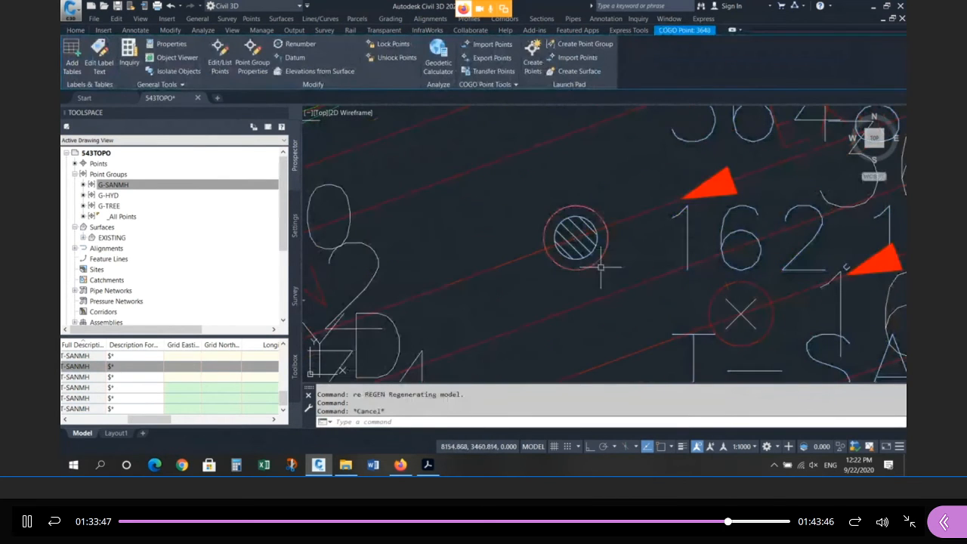
{"action": "key", "text": "Escape"}
{"action": "left_click", "coordinate": [576, 239]}
{"action": "scroll", "coordinate": [476, 239], "scroll_direction": "down", "scroll_amount": 2}
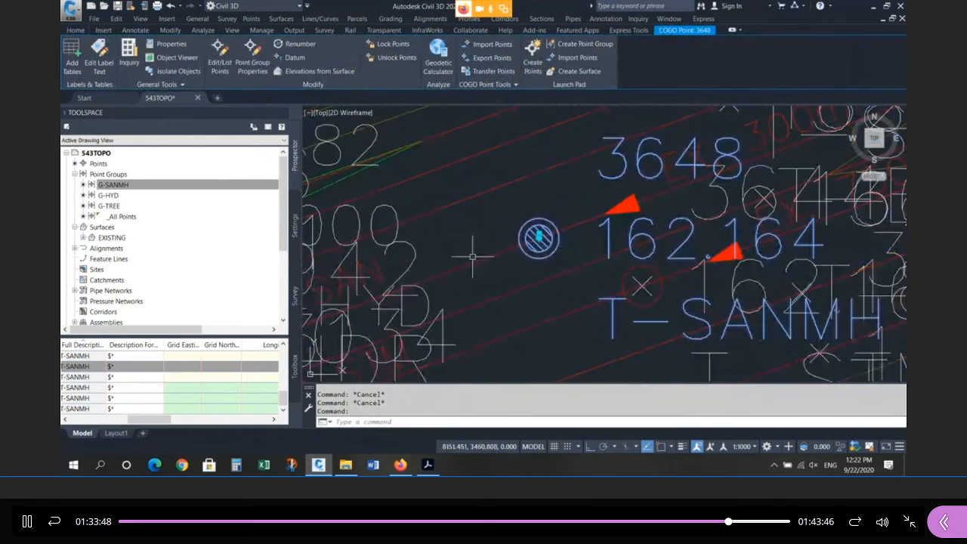
{"action": "key", "text": "Escape"}
{"action": "scroll", "coordinate": [567, 259], "scroll_direction": "up", "scroll_amount": 2}
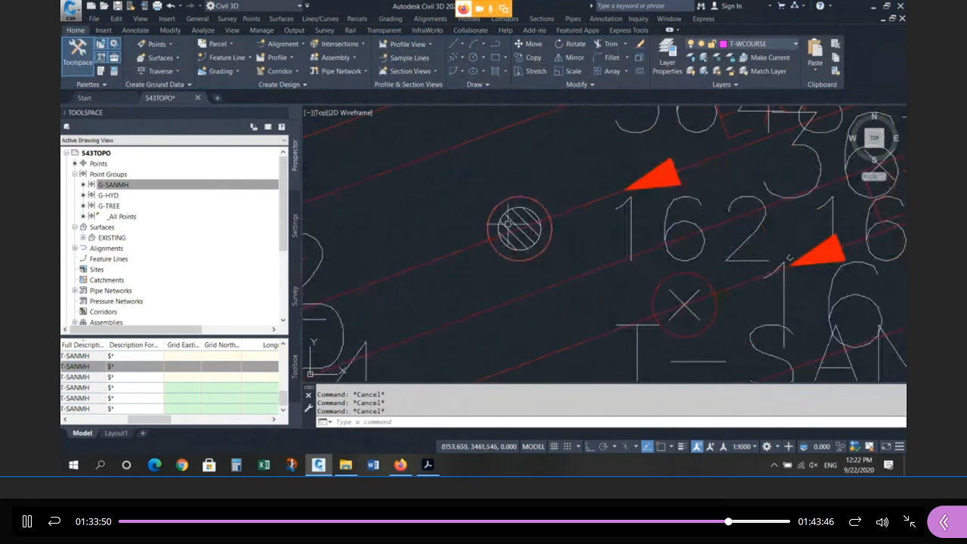
{"action": "scroll", "coordinate": [486, 287], "scroll_direction": "down", "scroll_amount": 2}
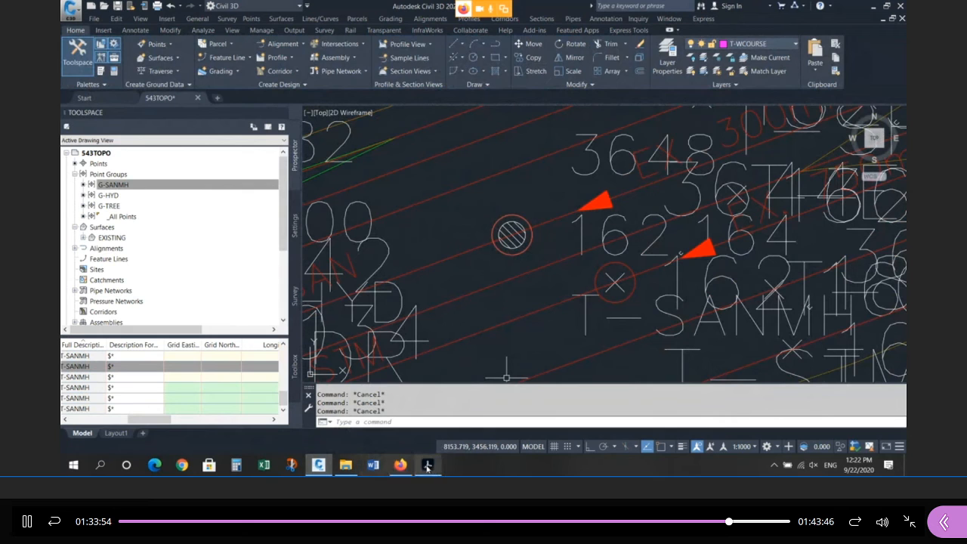
Check the session chat and review the assignment's instructions for the Contours (1.0 - 0.50) surface style
{"action": "left_click", "coordinate": [400, 465]}
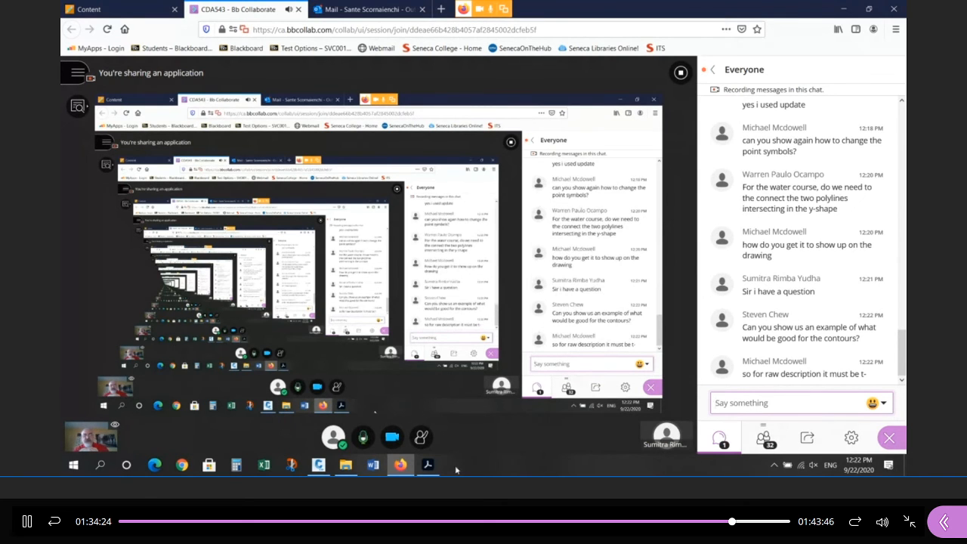
{"action": "left_click", "coordinate": [427, 465]}
{"action": "scroll", "coordinate": [277, 251], "scroll_direction": "up", "scroll_amount": 5}
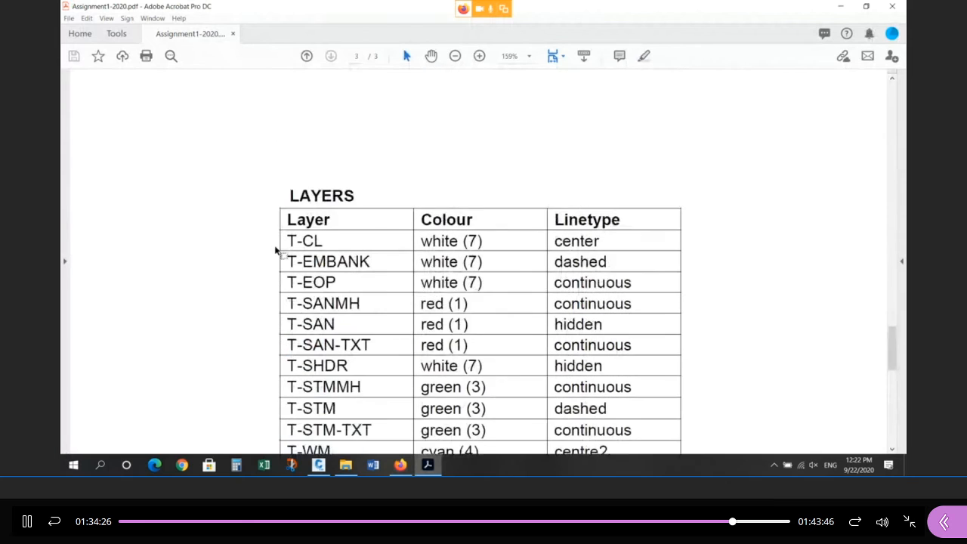
{"action": "scroll", "coordinate": [277, 251], "scroll_direction": "up", "scroll_amount": 5}
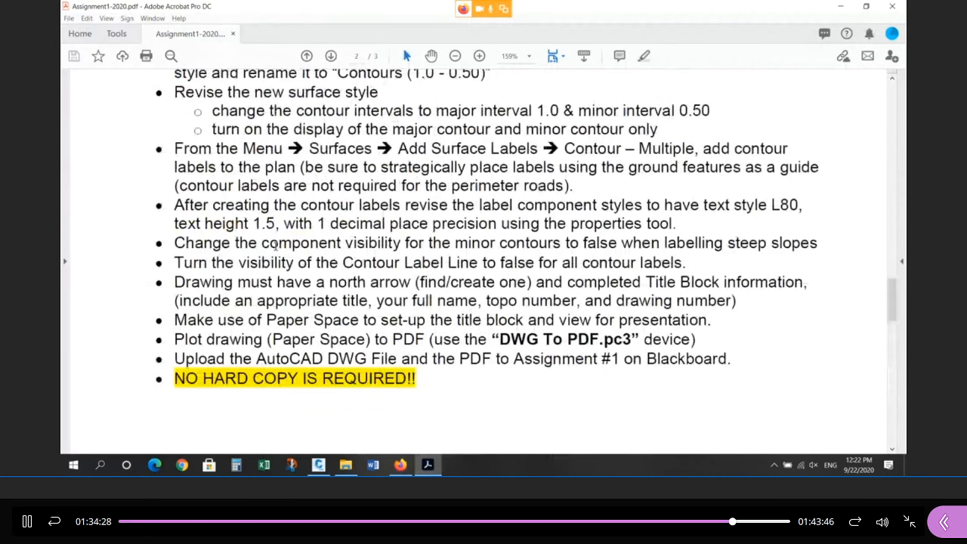
{"action": "scroll", "coordinate": [275, 244], "scroll_direction": "up", "scroll_amount": 2}
{"action": "left_click_drag", "start_coordinate": [174, 140], "coordinate": [223, 180]}
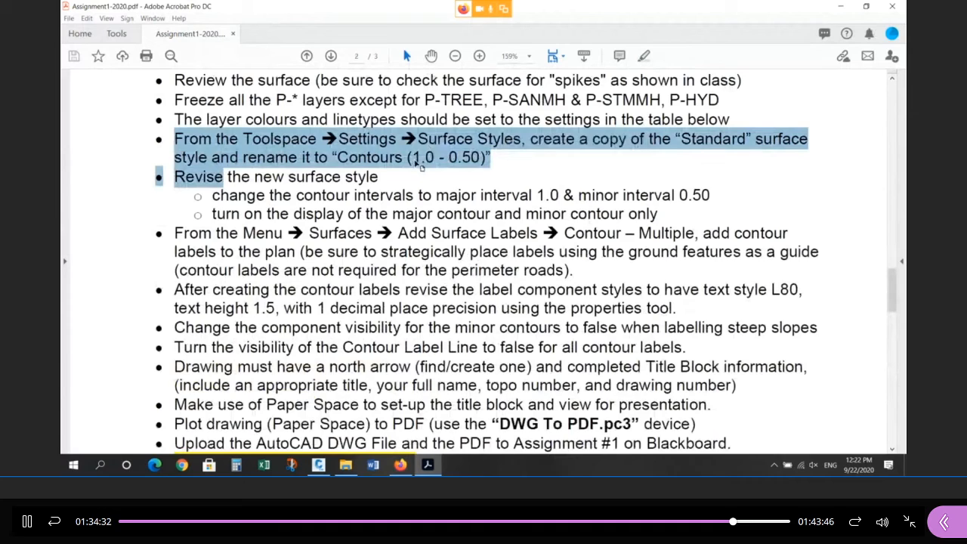
{"action": "left_click_drag", "start_coordinate": [411, 157], "coordinate": [481, 158]}
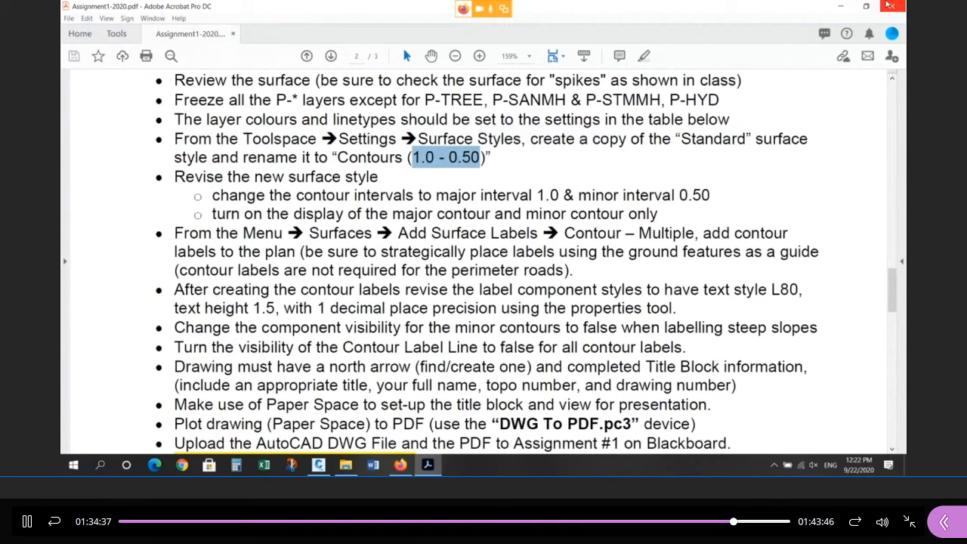
Minimize the assignment PDF and stop sharing the screen in the Bb Collaborate session
{"action": "left_click", "coordinate": [843, 6]}
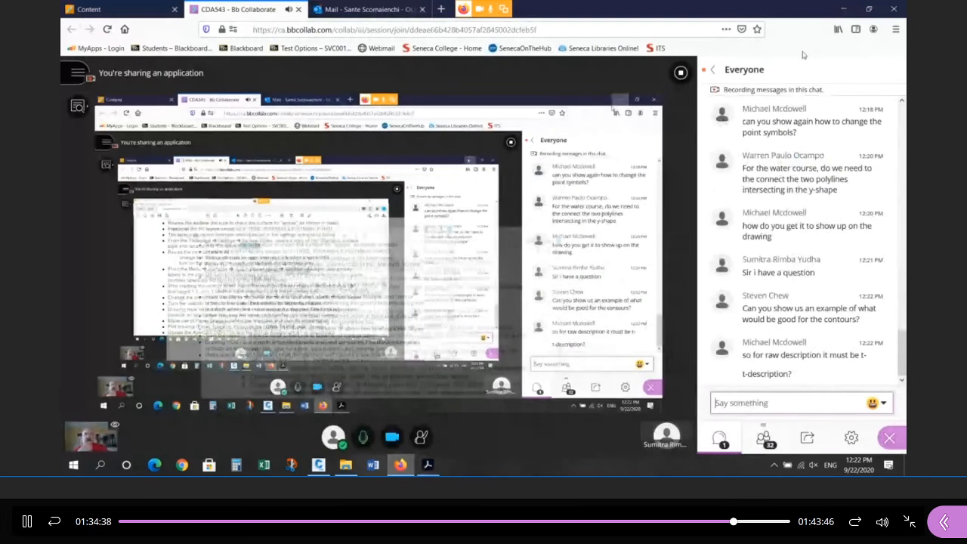
{"action": "left_click", "coordinate": [681, 74]}
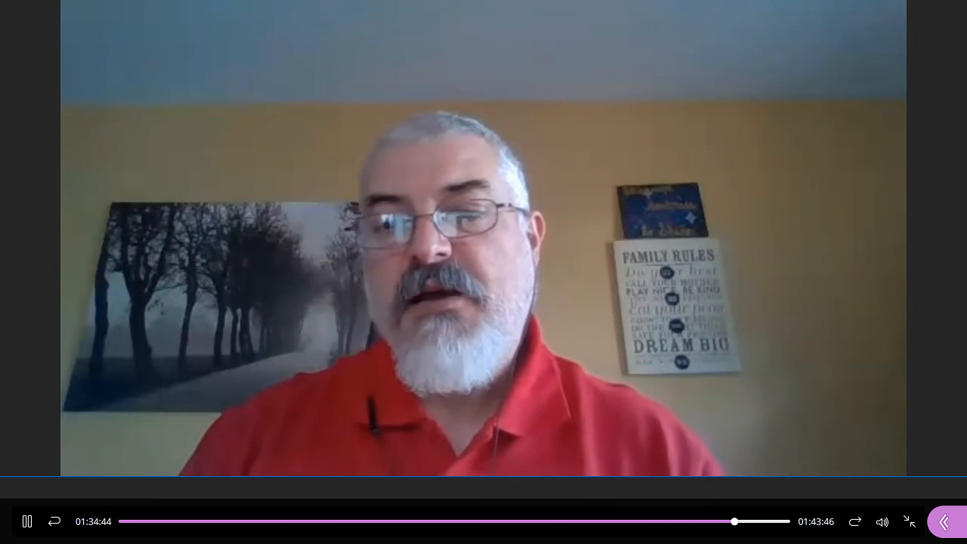
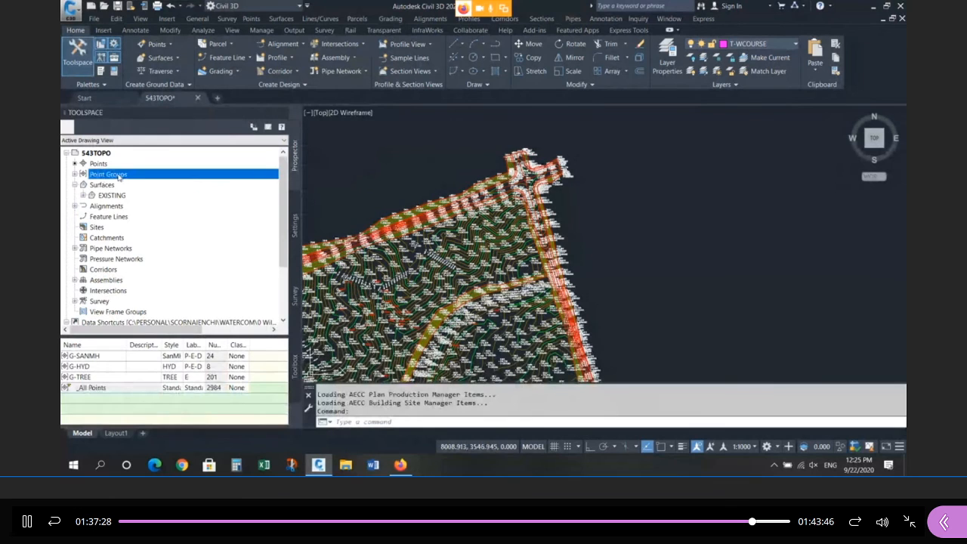
Create a new point group in 543TOPO and name it G-STMMH
{"action": "double_click", "coordinate": [118, 176]}
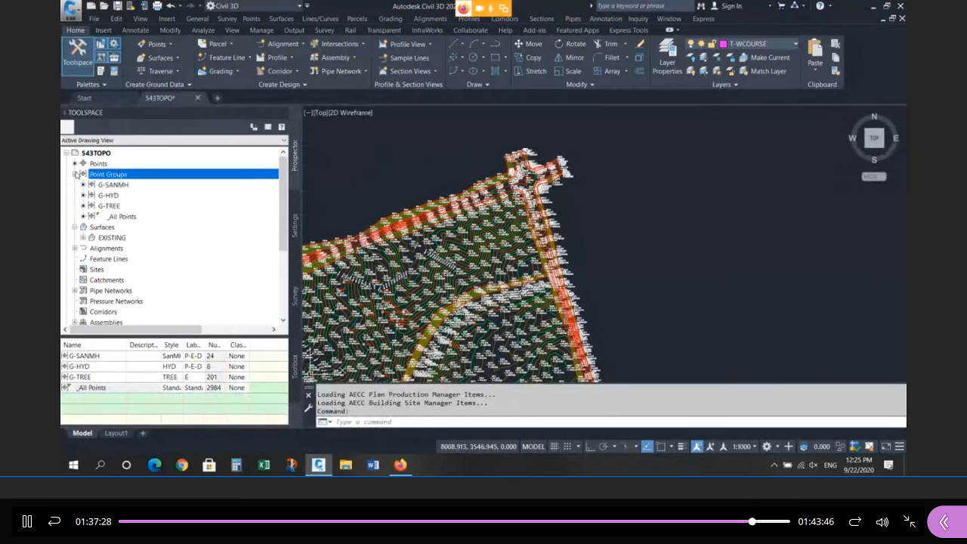
{"action": "right_click", "coordinate": [121, 178]}
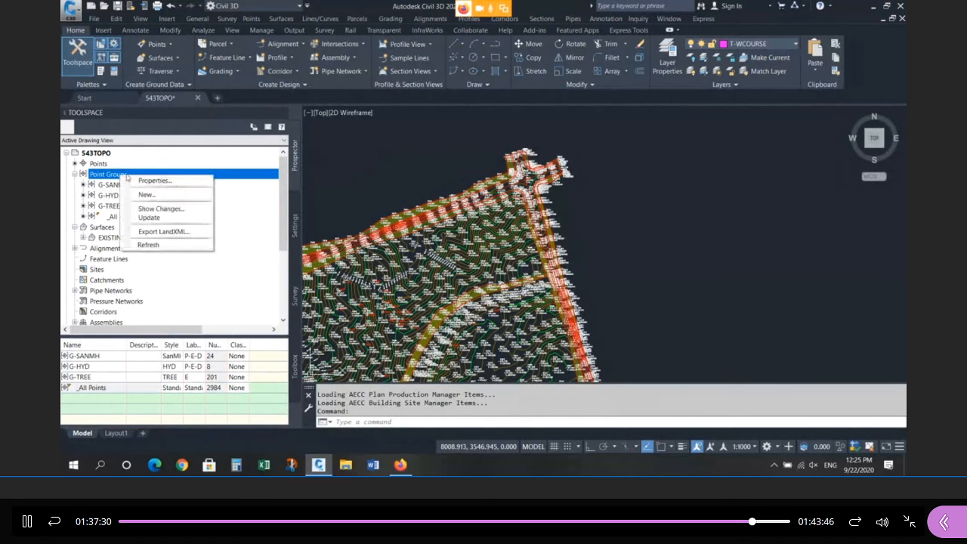
{"action": "left_click", "coordinate": [148, 195]}
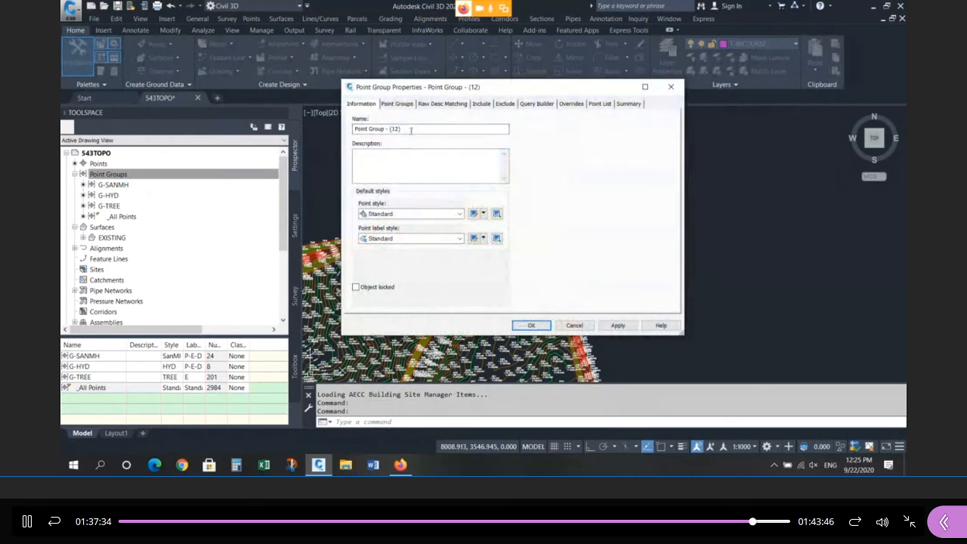
{"action": "left_click_drag", "start_coordinate": [411, 130], "coordinate": [275, 130]}
{"action": "type", "text": "G"}
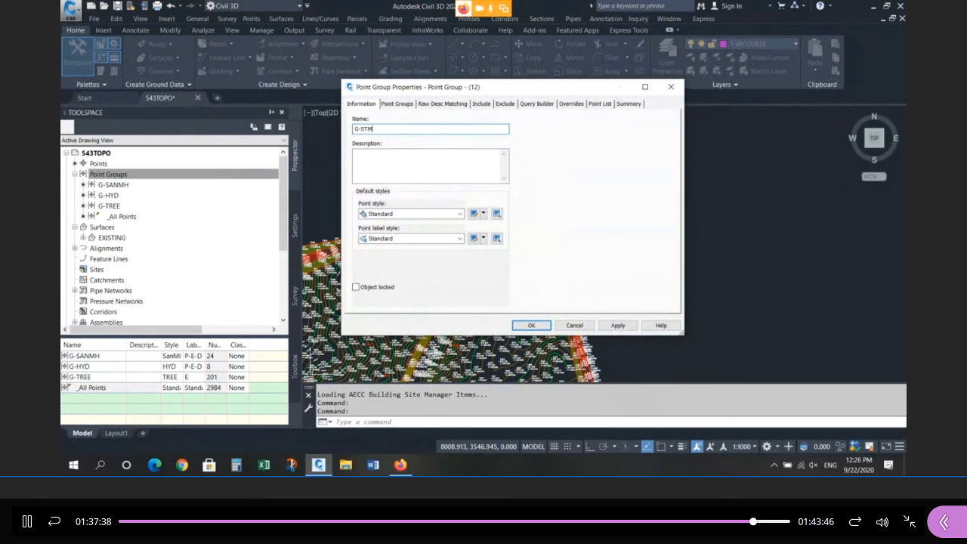
{"action": "type", "text": "-STMMH"}
Limit the G-STMMH point group to points whose raw descriptions match the STMMH code
{"action": "left_click", "coordinate": [482, 103]}
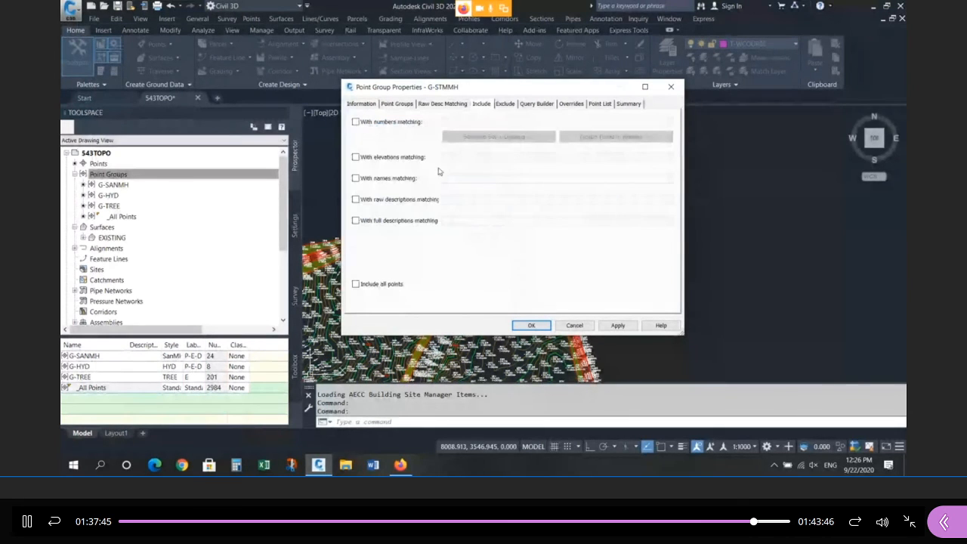
{"action": "left_click", "coordinate": [408, 198]}
{"action": "type", "text": "*"}
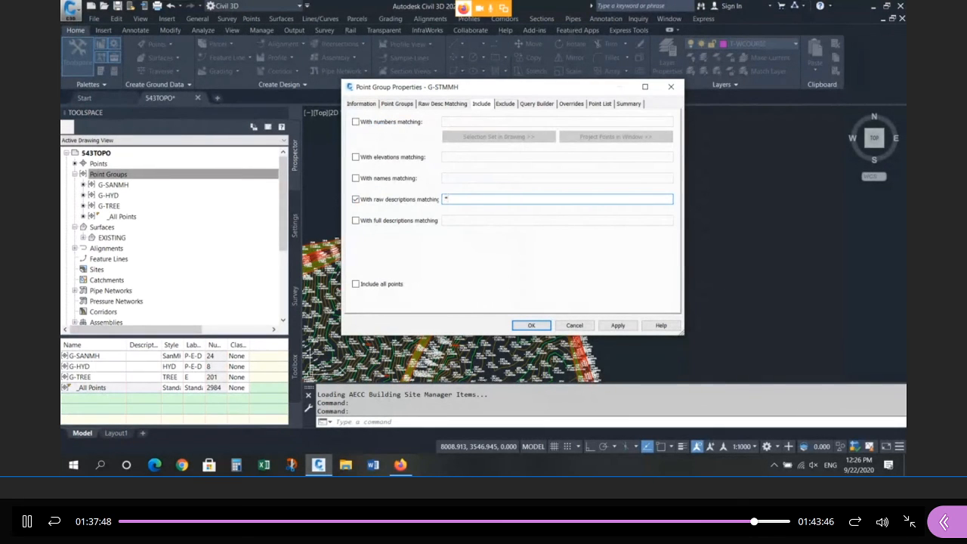
{"action": "type", "text": "G-STMMH*"}
{"action": "left_click_drag", "start_coordinate": [481, 198], "coordinate": [418, 198]}
Assign the SanMH point style and P-E-D point label style to G-STMMH and create the group
{"action": "left_click", "coordinate": [363, 104]}
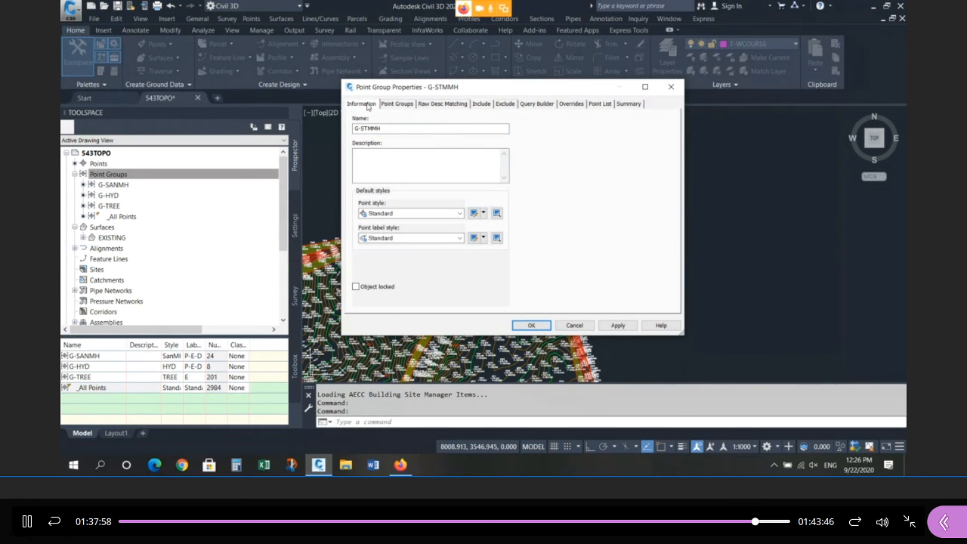
{"action": "left_click", "coordinate": [393, 214]}
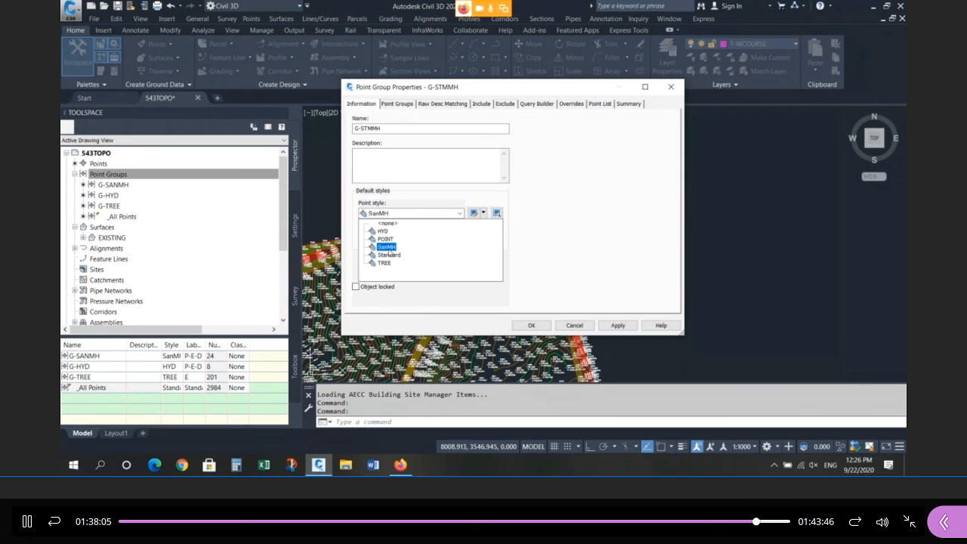
{"action": "left_click", "coordinate": [389, 248]}
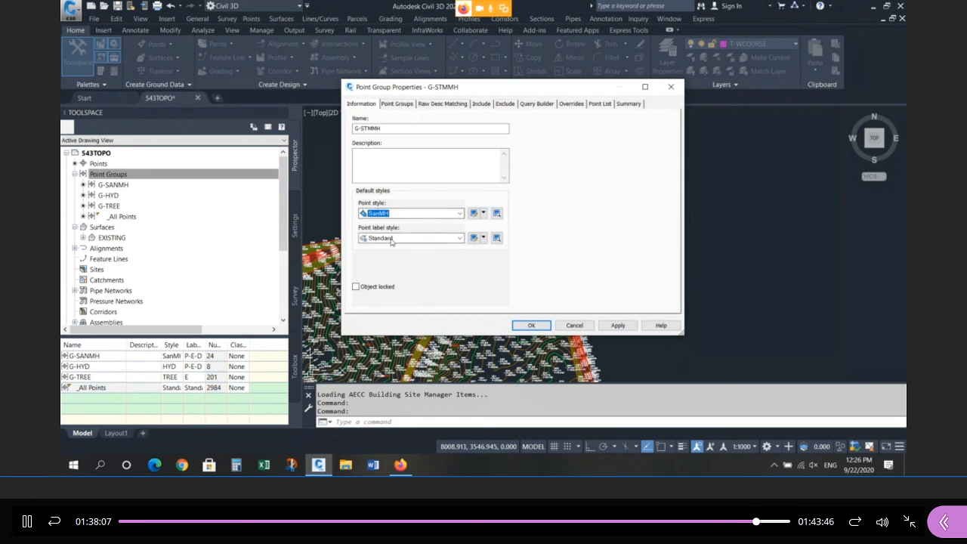
{"action": "left_click", "coordinate": [392, 239]}
{"action": "left_click", "coordinate": [386, 264]}
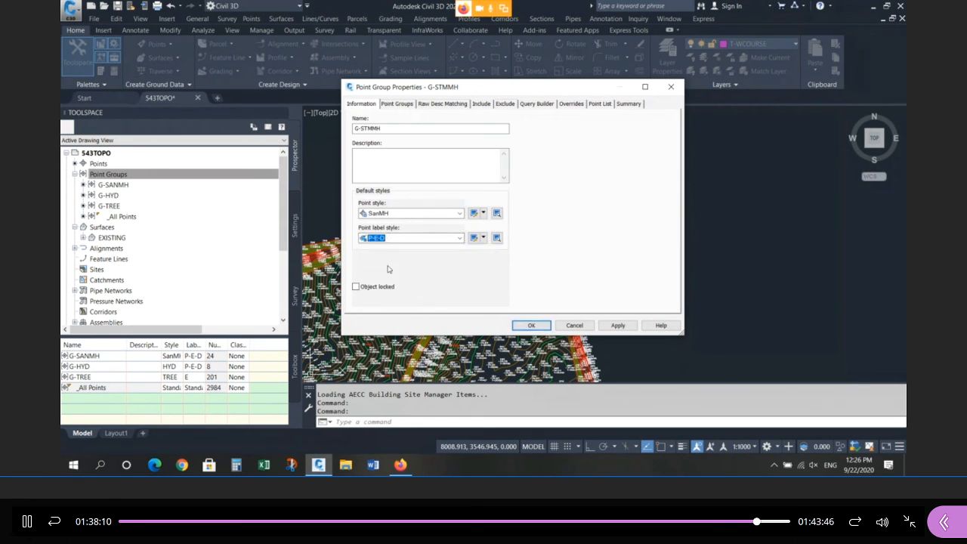
{"action": "left_click", "coordinate": [530, 325]}
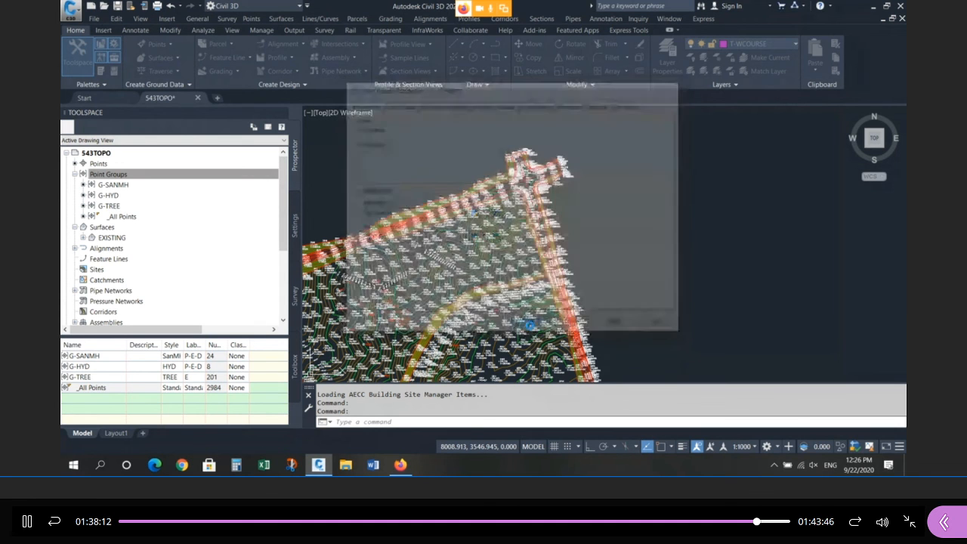
Examine the storm and sanitary manhole points up close in the drawing and compare their symbols
{"action": "scroll", "coordinate": [518, 219], "scroll_direction": "up", "scroll_amount": 10}
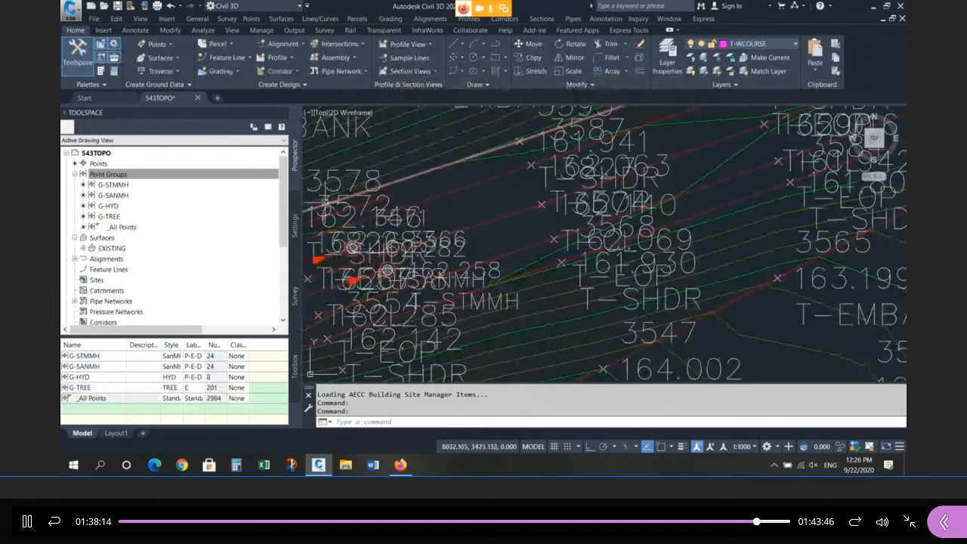
{"action": "left_click", "coordinate": [519, 220]}
{"action": "scroll", "coordinate": [540, 241], "scroll_direction": "down", "scroll_amount": 5}
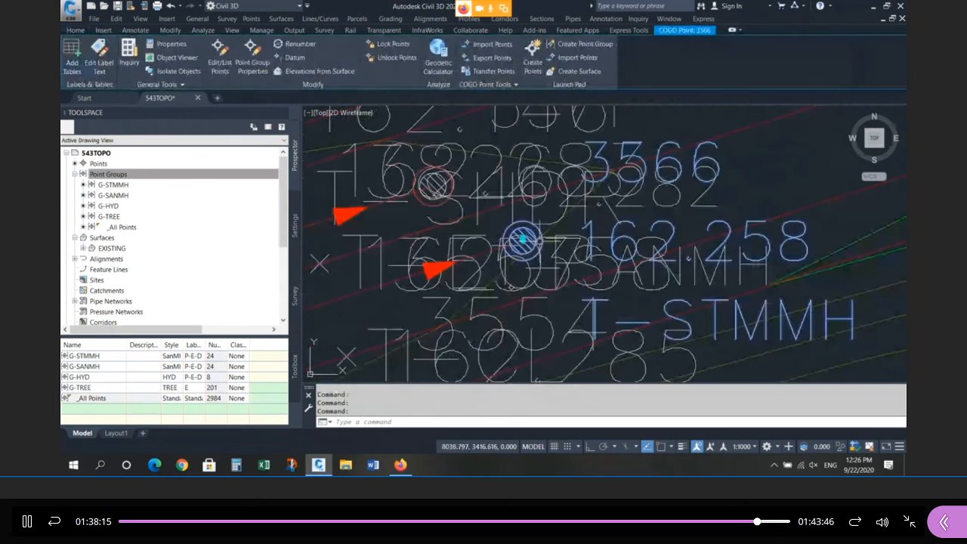
{"action": "scroll", "coordinate": [457, 193], "scroll_direction": "up", "scroll_amount": 5}
{"action": "left_click", "coordinate": [450, 198]}
{"action": "scroll", "coordinate": [405, 247], "scroll_direction": "down", "scroll_amount": 2}
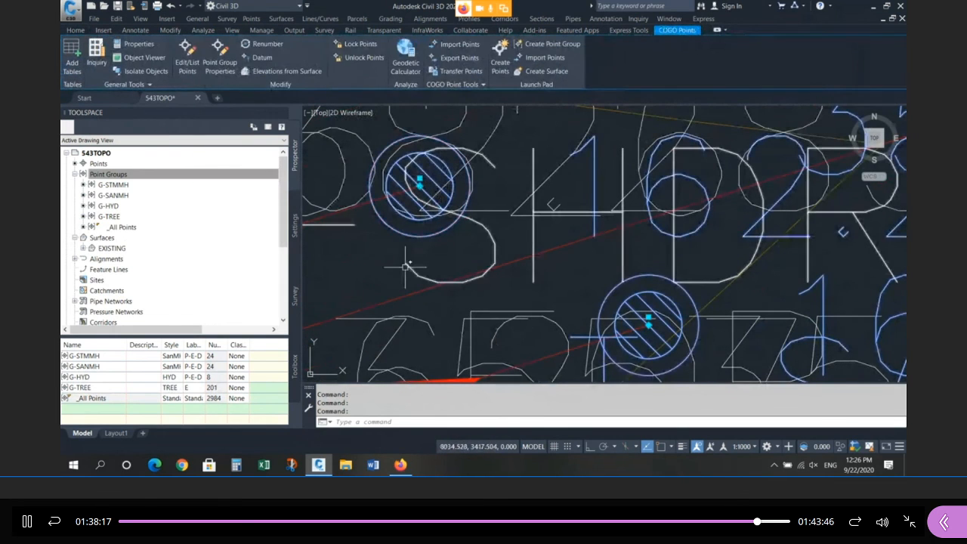
{"action": "key", "text": "Escape"}
{"action": "key", "text": "Escape"}
{"action": "scroll", "coordinate": [408, 257], "scroll_direction": "down", "scroll_amount": 3}
{"action": "scroll", "coordinate": [415, 269], "scroll_direction": "up", "scroll_amount": 2}
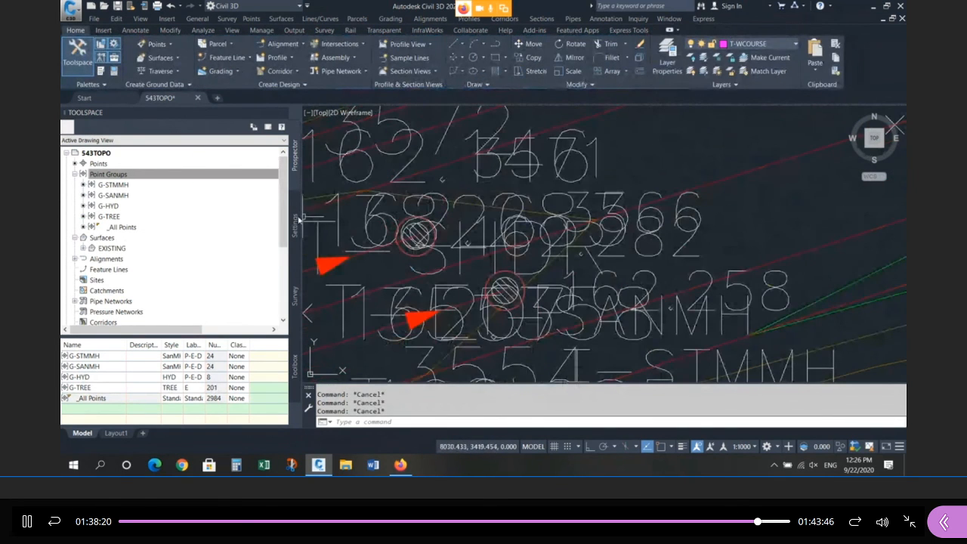
Copy the Standard point style and name the copy StmMH
{"action": "left_click", "coordinate": [295, 225]}
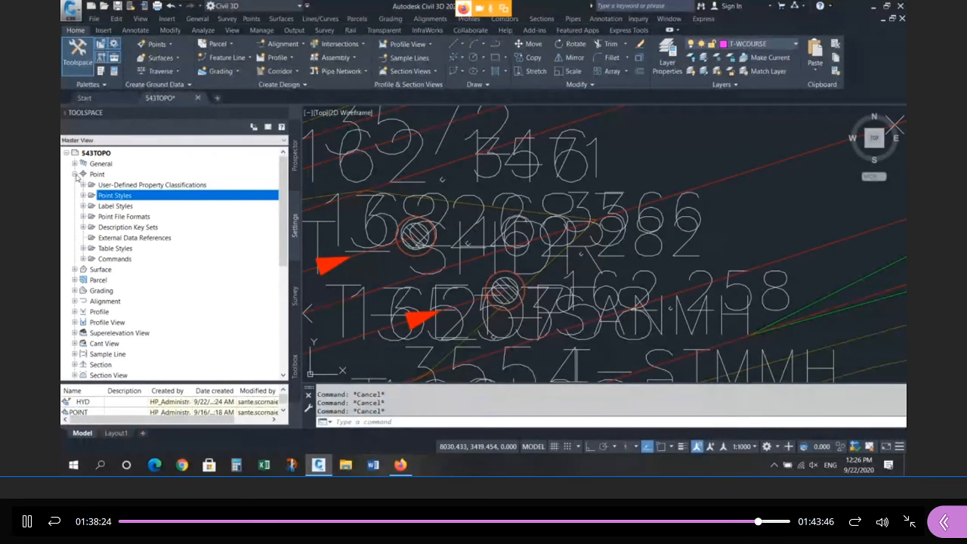
{"action": "left_click", "coordinate": [84, 196]}
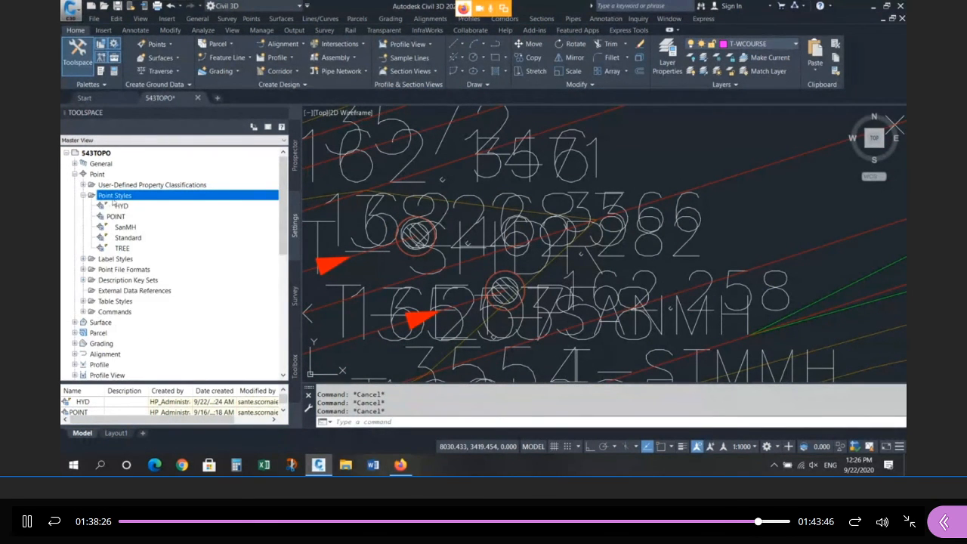
{"action": "right_click", "coordinate": [140, 238]}
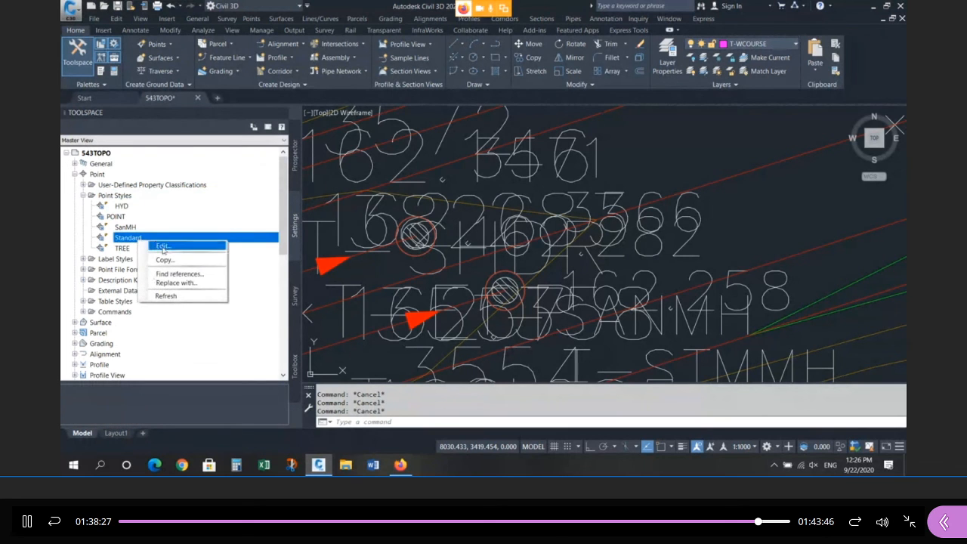
{"action": "left_click", "coordinate": [165, 261]}
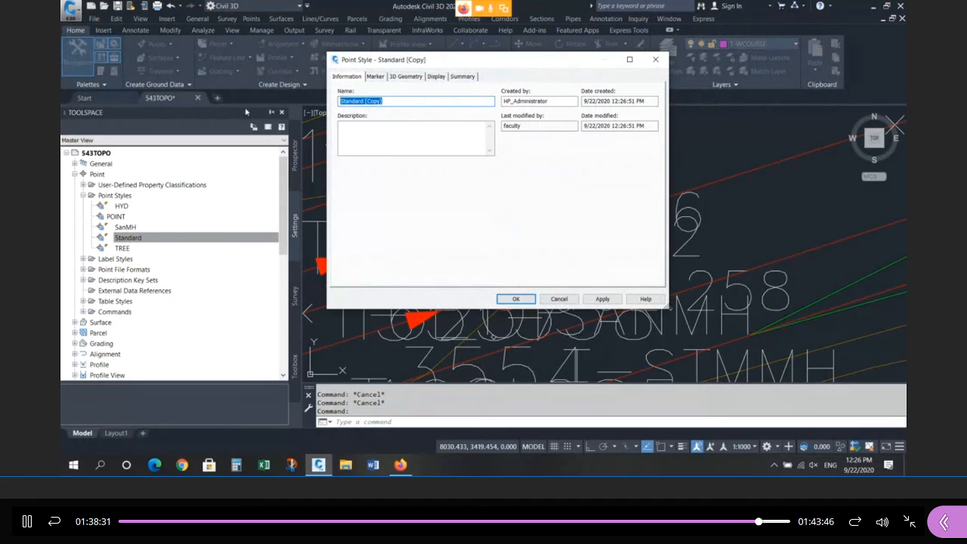
{"action": "type", "text": "SanMH"}
{"action": "left_click", "coordinate": [376, 76]}
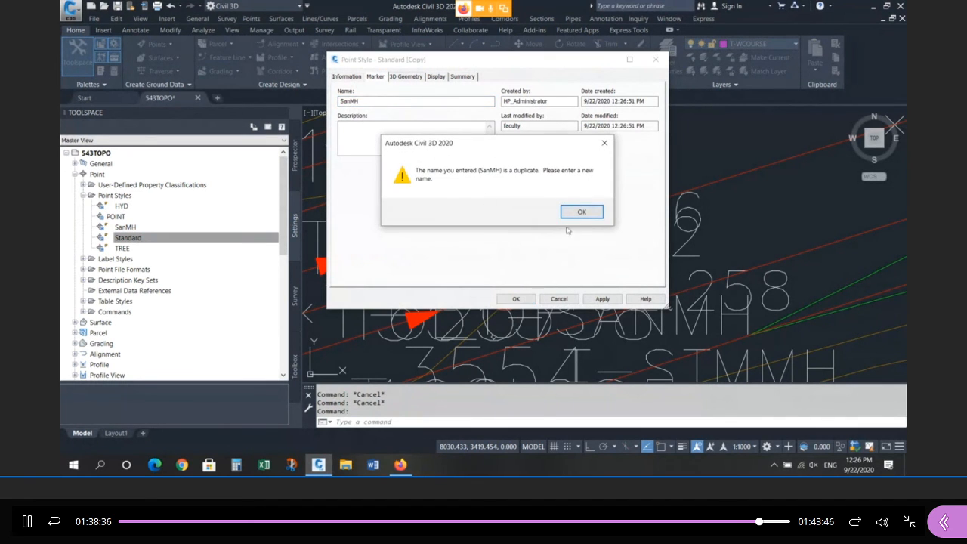
{"action": "left_click", "coordinate": [579, 212]}
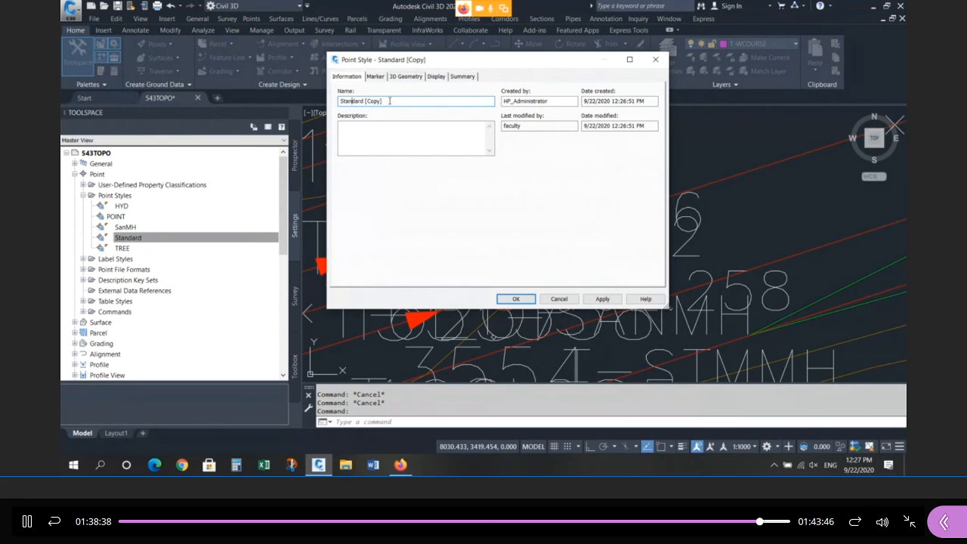
{"action": "type", "text": "StmMH"}
Set the StmMH style's marker to the stmmh block symbol with an absolute size of 1.5 m and save the style
{"action": "left_click", "coordinate": [376, 77]}
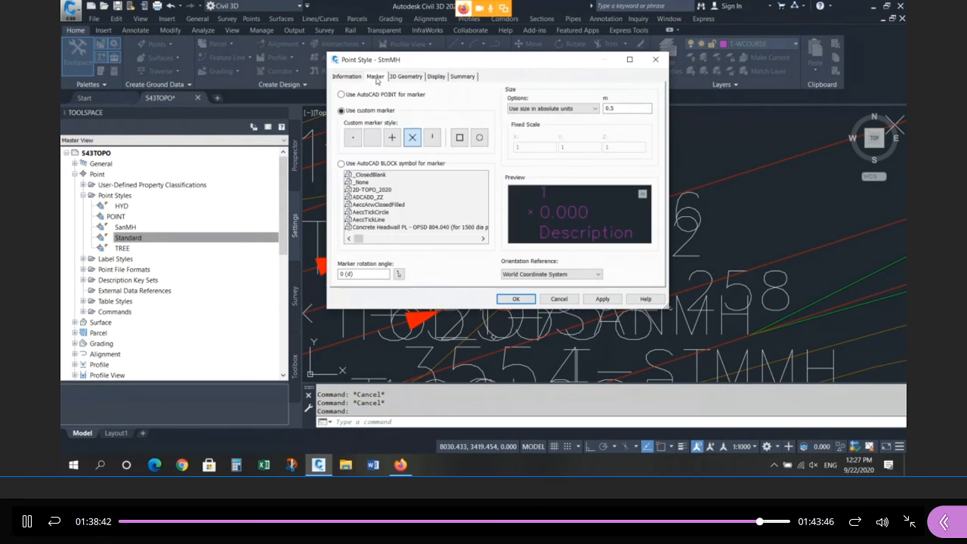
{"action": "left_click", "coordinate": [342, 163]}
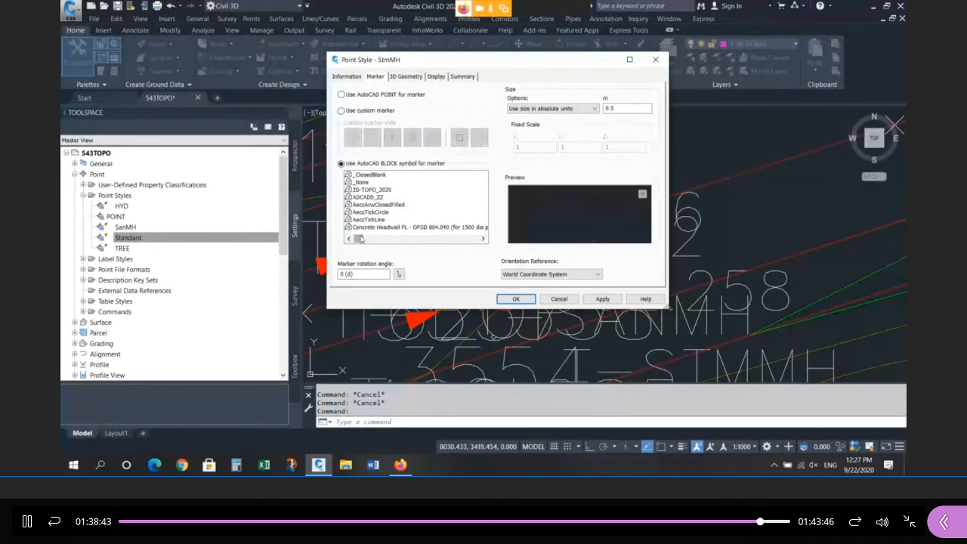
{"action": "scroll", "coordinate": [378, 219], "scroll_direction": "down", "scroll_amount": 5}
{"action": "left_click", "coordinate": [368, 220]}
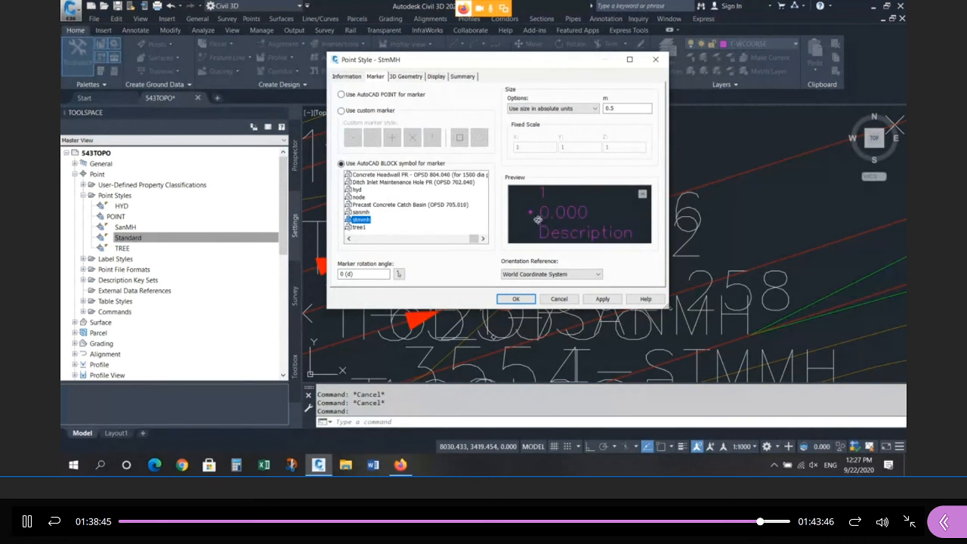
{"action": "double_click", "coordinate": [623, 107]}
{"action": "type", "text": "1.5"}
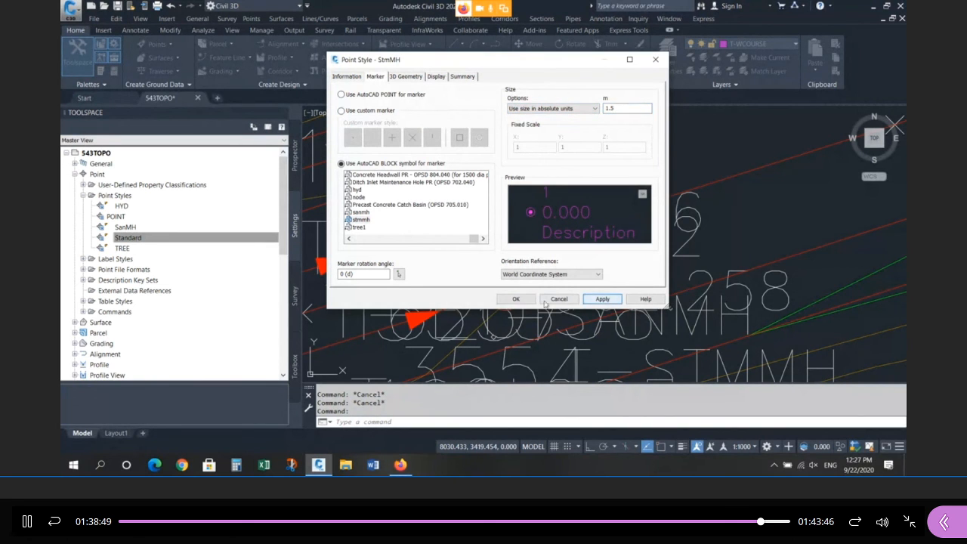
{"action": "left_click", "coordinate": [515, 298]}
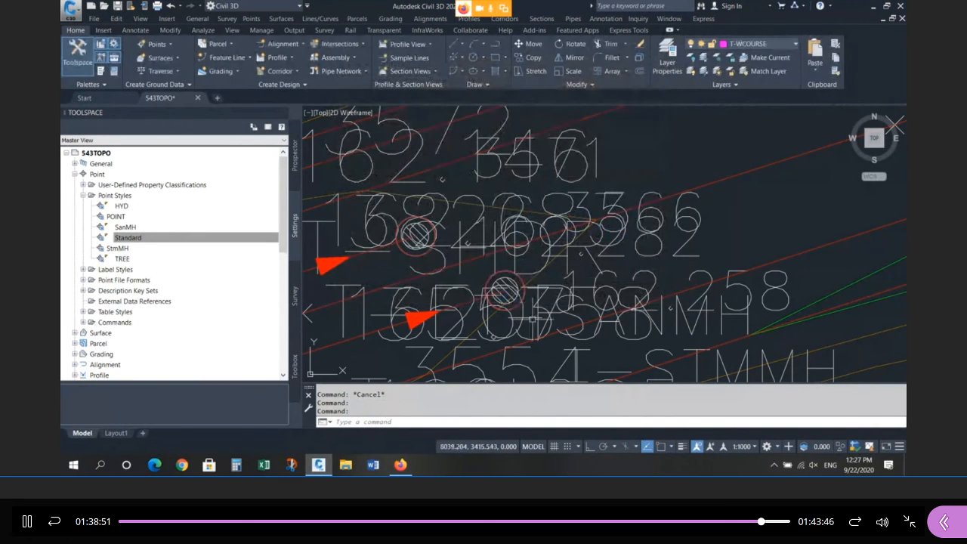
Change the G-STMMH point group's point style to StmMH and check the storm manhole symbol in the drawing
{"action": "left_click", "coordinate": [294, 151]}
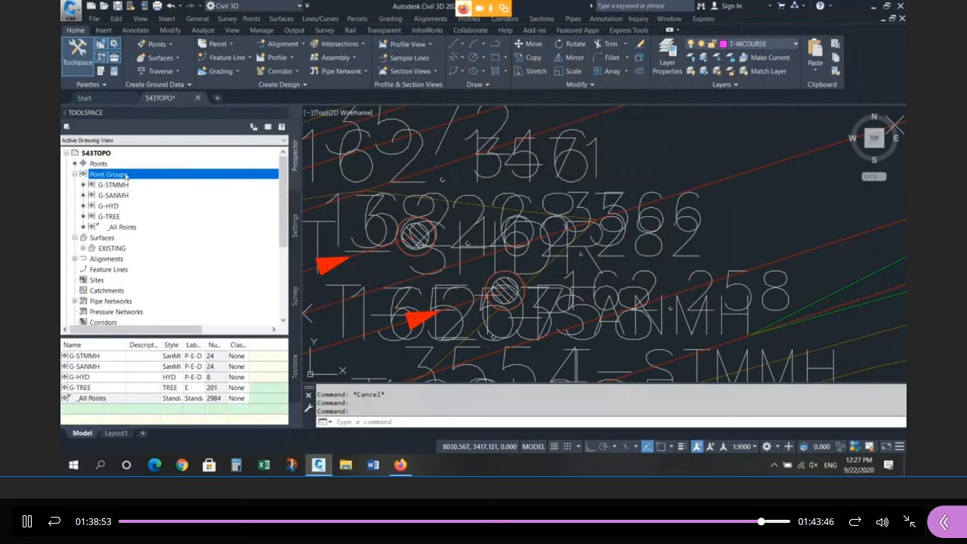
{"action": "right_click", "coordinate": [126, 188]}
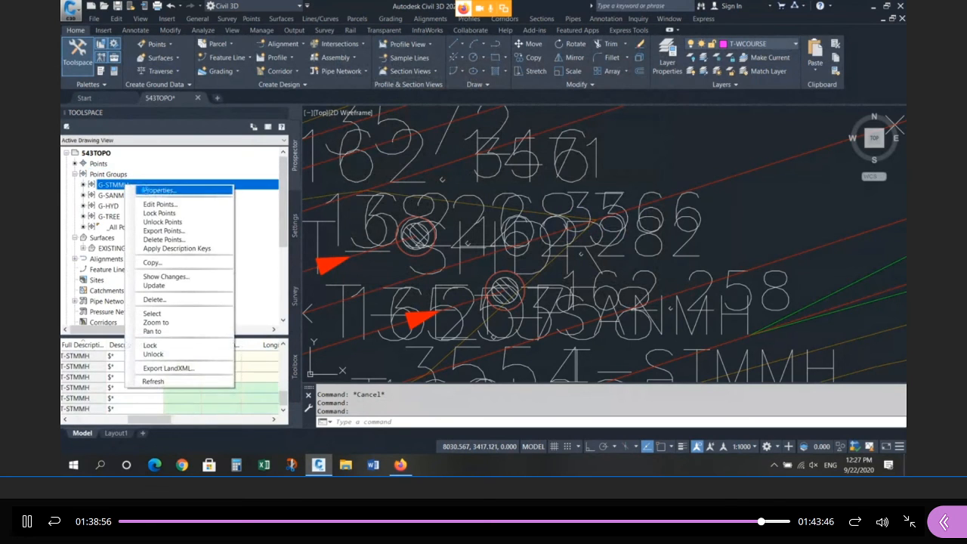
{"action": "left_click", "coordinate": [151, 190]}
{"action": "left_click", "coordinate": [423, 214]}
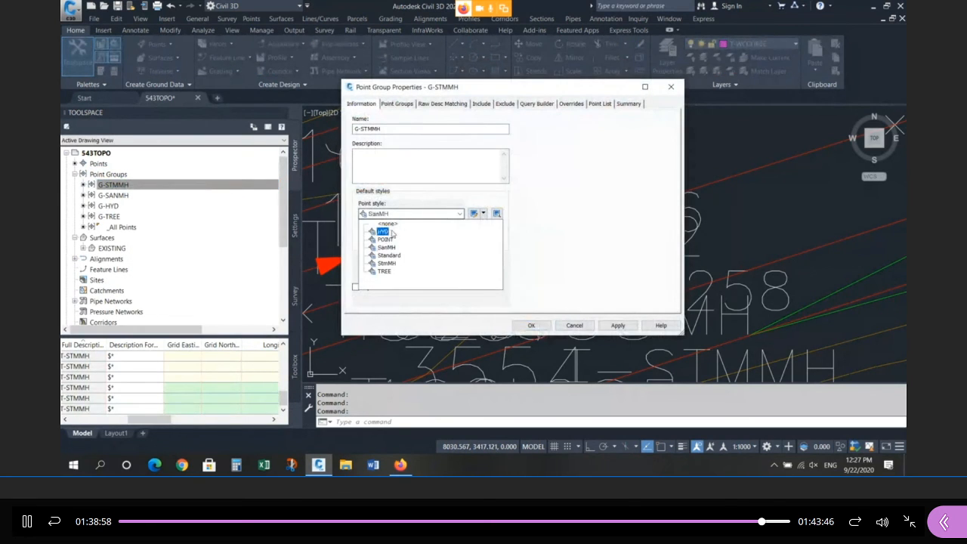
{"action": "left_click", "coordinate": [387, 263]}
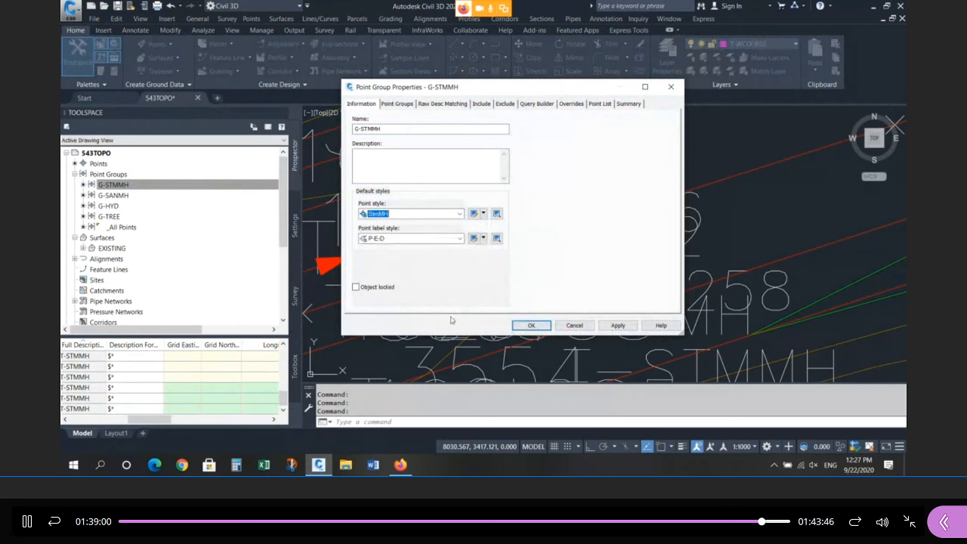
{"action": "left_click", "coordinate": [530, 325]}
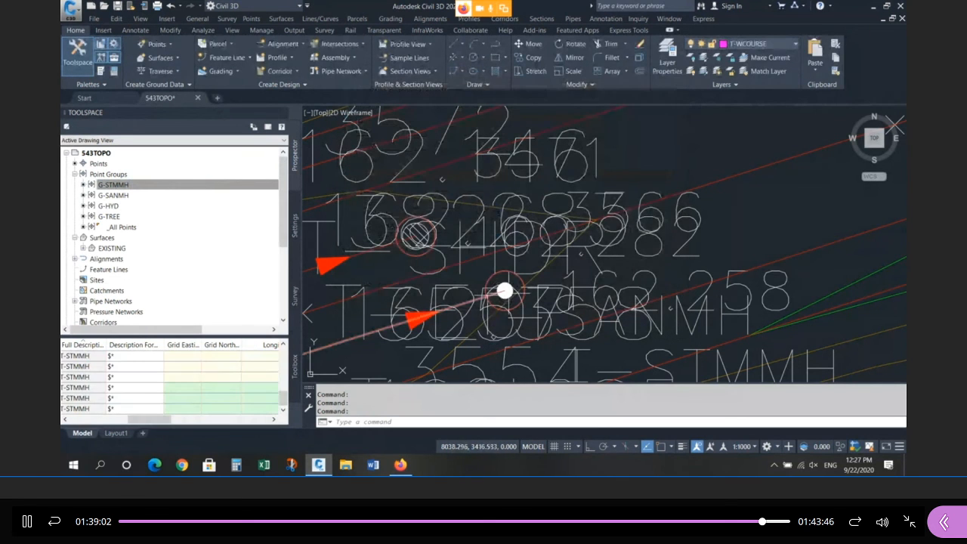
{"action": "scroll", "coordinate": [505, 290], "scroll_direction": "up", "scroll_amount": 3}
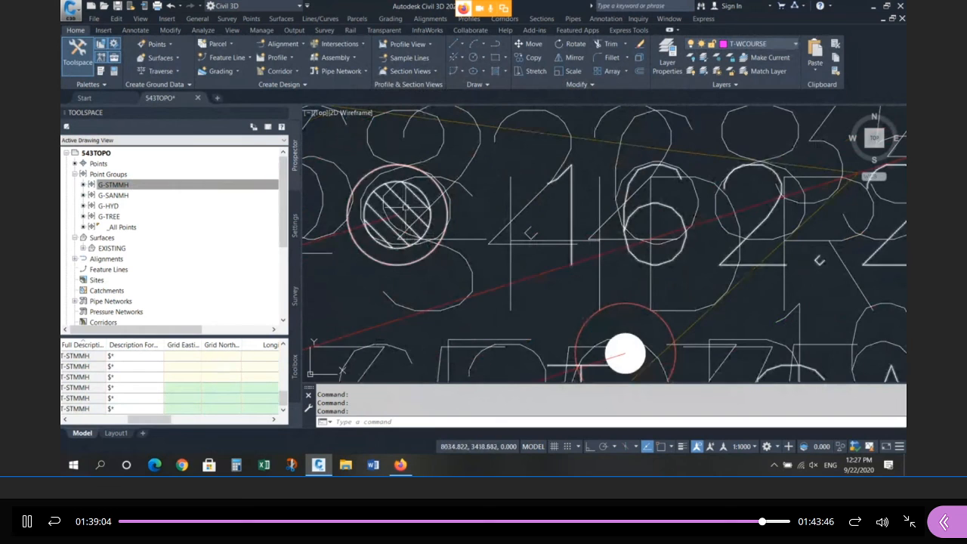
{"action": "scroll", "coordinate": [627, 353], "scroll_direction": "down", "scroll_amount": 1}
{"action": "scroll", "coordinate": [556, 298], "scroll_direction": "down", "scroll_amount": 2}
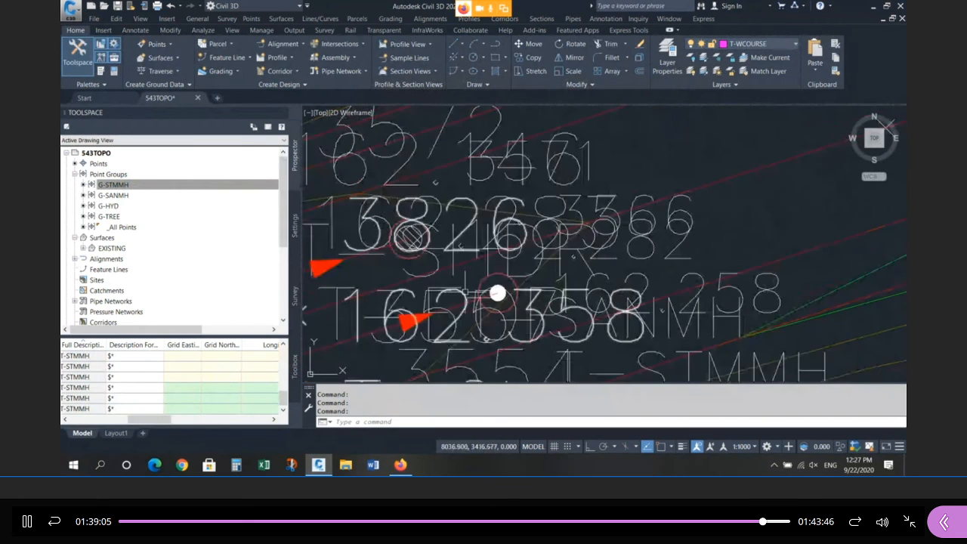
{"action": "scroll", "coordinate": [498, 293], "scroll_direction": "down", "scroll_amount": 2}
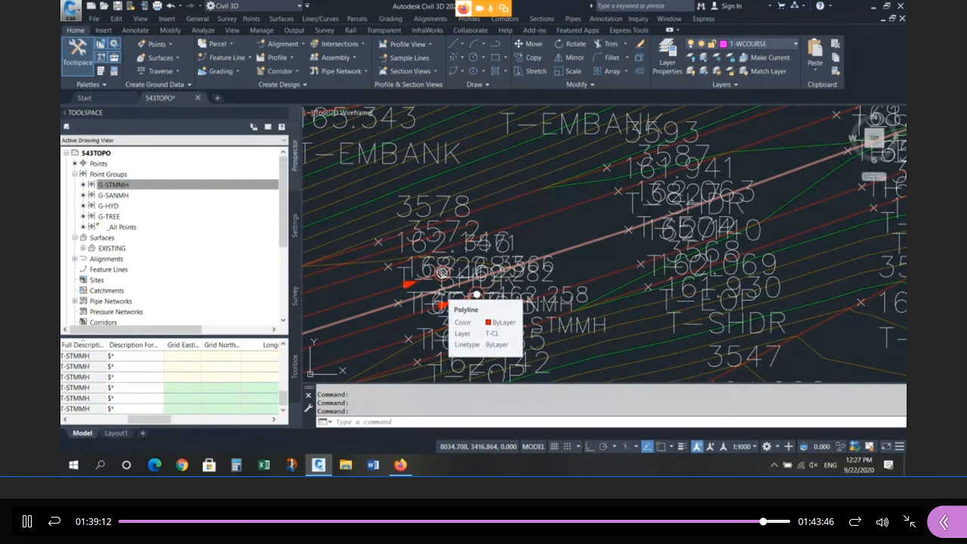
{"action": "right_click", "coordinate": [113, 174]}
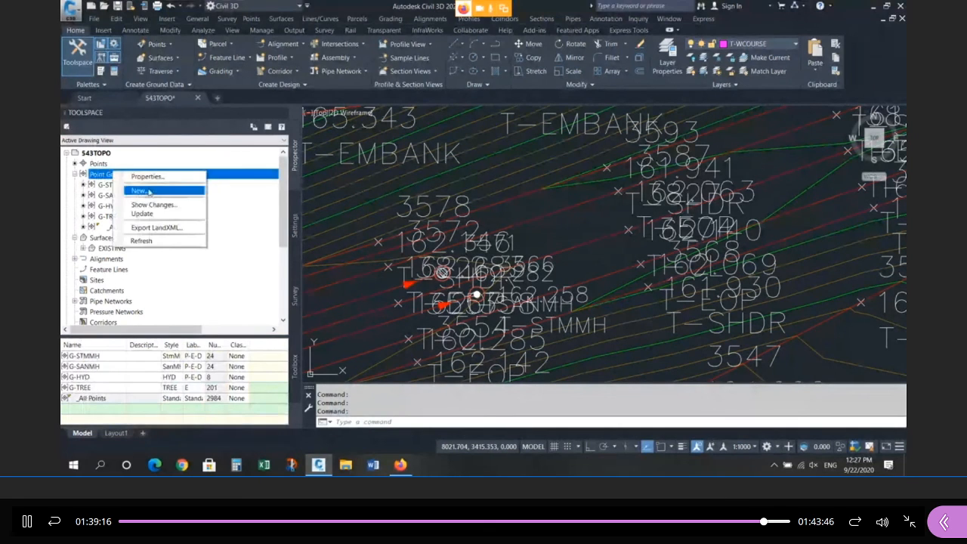
{"action": "left_click", "coordinate": [148, 192]}
{"action": "left_click", "coordinate": [408, 214]}
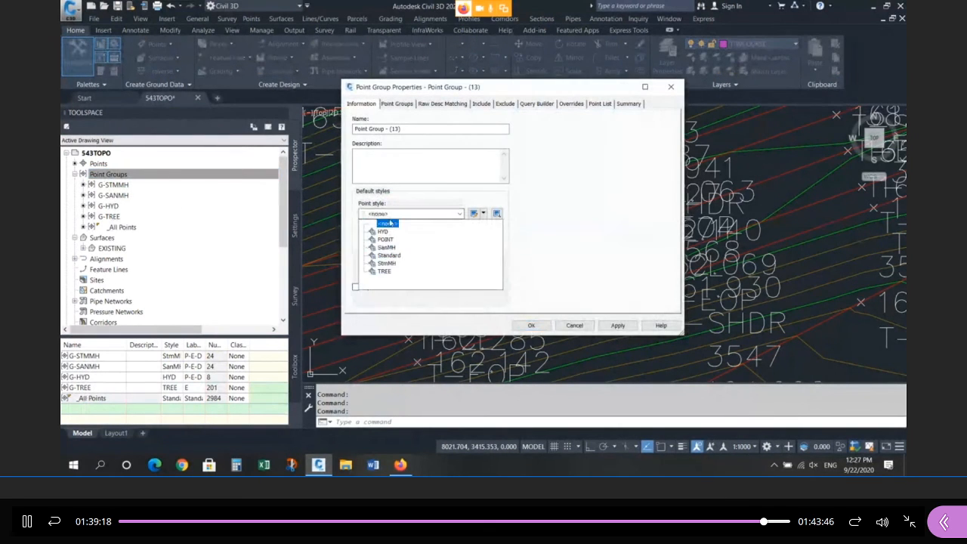
{"action": "left_click", "coordinate": [390, 223]}
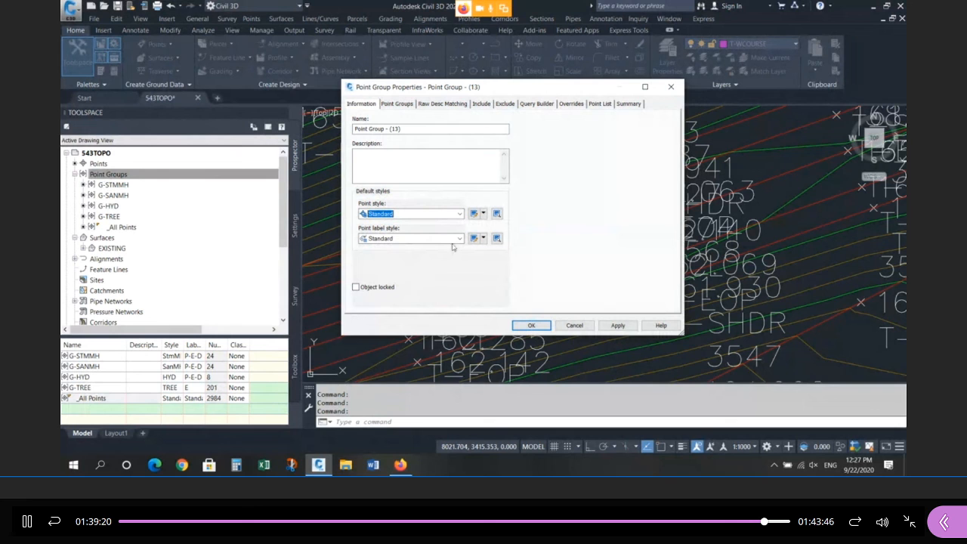
{"action": "left_click", "coordinate": [574, 325]}
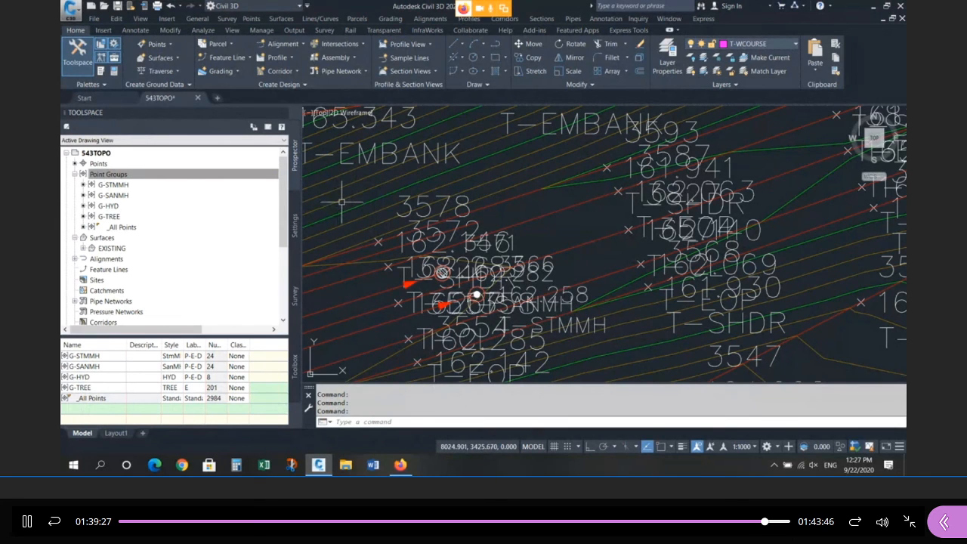
{"action": "mouse_move", "coordinate": [342, 202]}
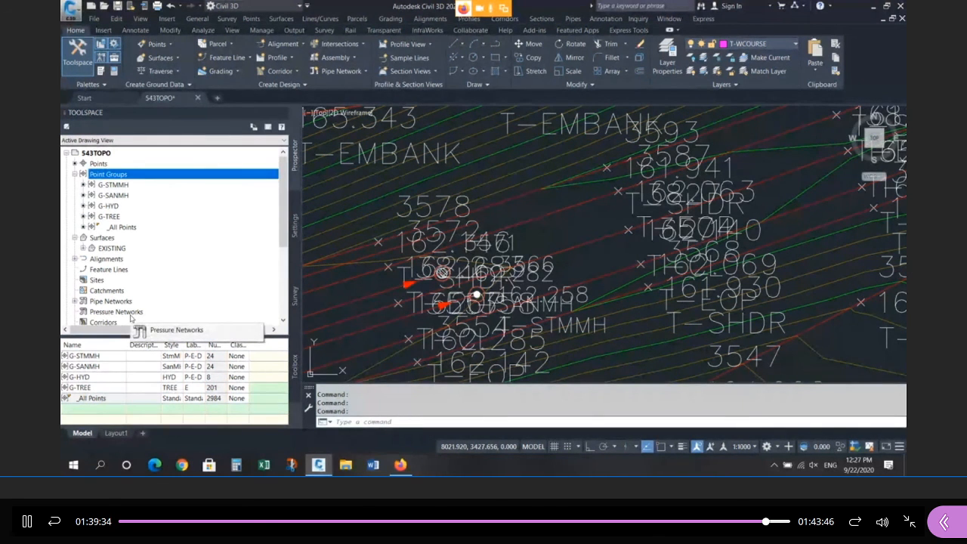
Try filtering the G-STMMH point group by raw descriptions matching *P-STMMH* and compare its point list with G-SANMH
{"action": "left_click", "coordinate": [129, 189]}
{"action": "right_click", "coordinate": [129, 190]}
{"action": "left_click", "coordinate": [147, 194]}
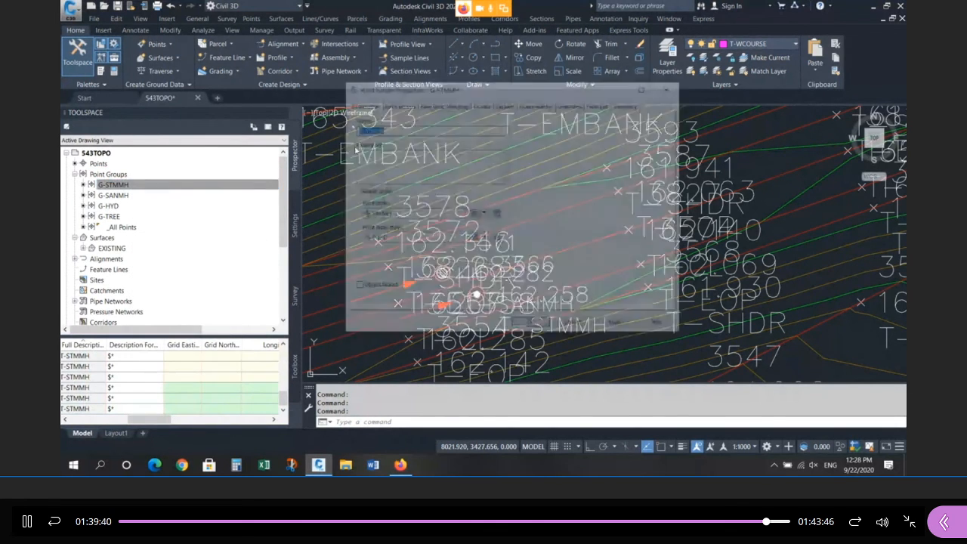
{"action": "left_click", "coordinate": [486, 106]}
{"action": "left_click", "coordinate": [461, 200]}
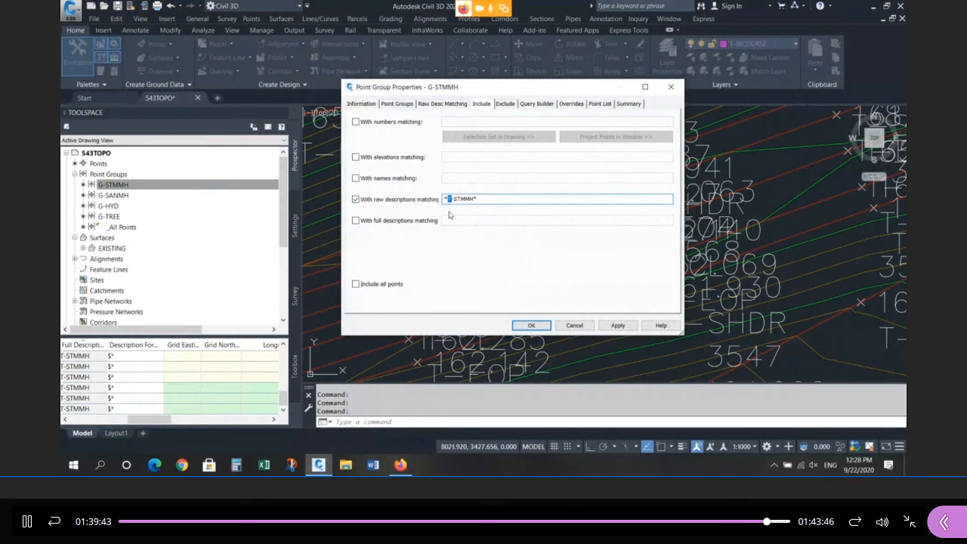
{"action": "type", "text": "P"}
{"action": "left_click", "coordinate": [531, 325]}
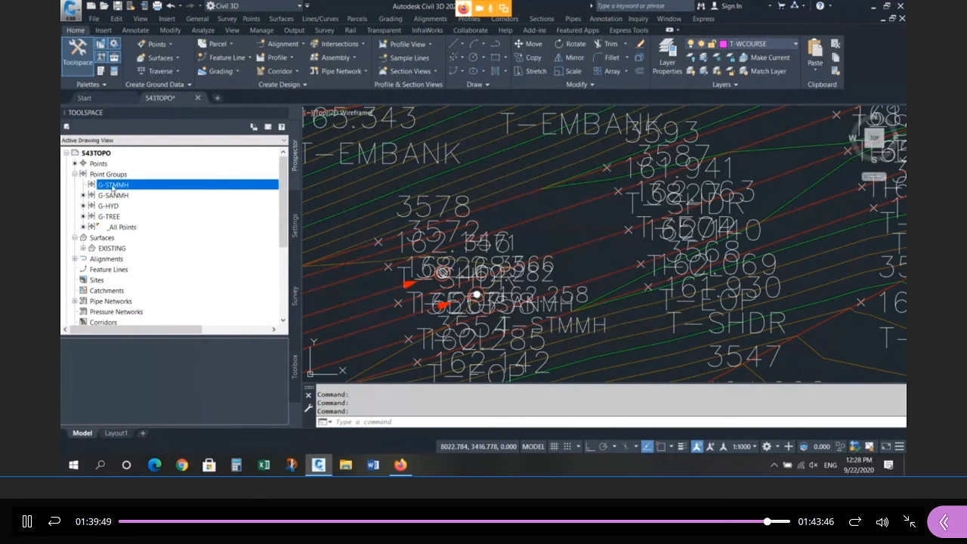
{"action": "left_click", "coordinate": [114, 195]}
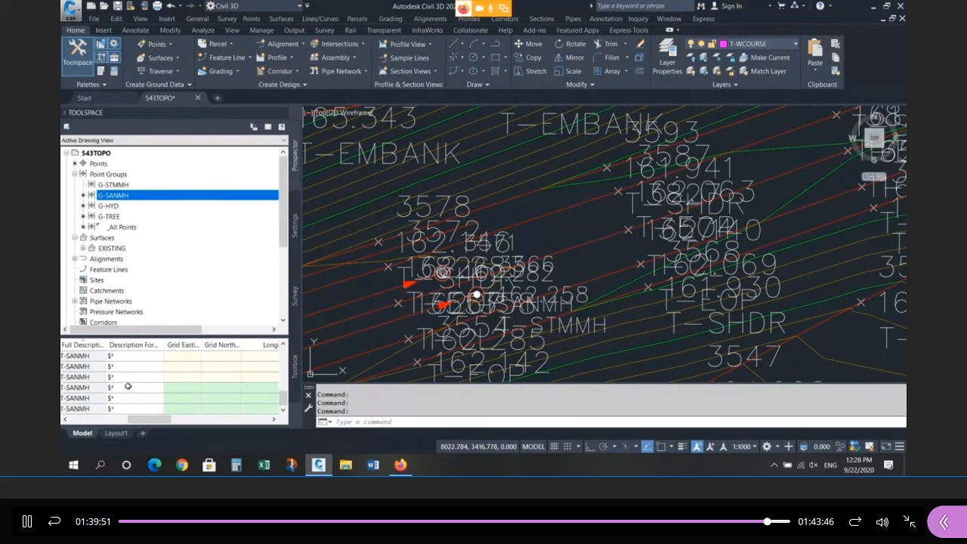
Set the G-STMMH point group's raw description filter back to *T-STMMH* and check the raw descriptions of its listed points
{"action": "left_click", "coordinate": [119, 185]}
{"action": "right_click", "coordinate": [126, 186]}
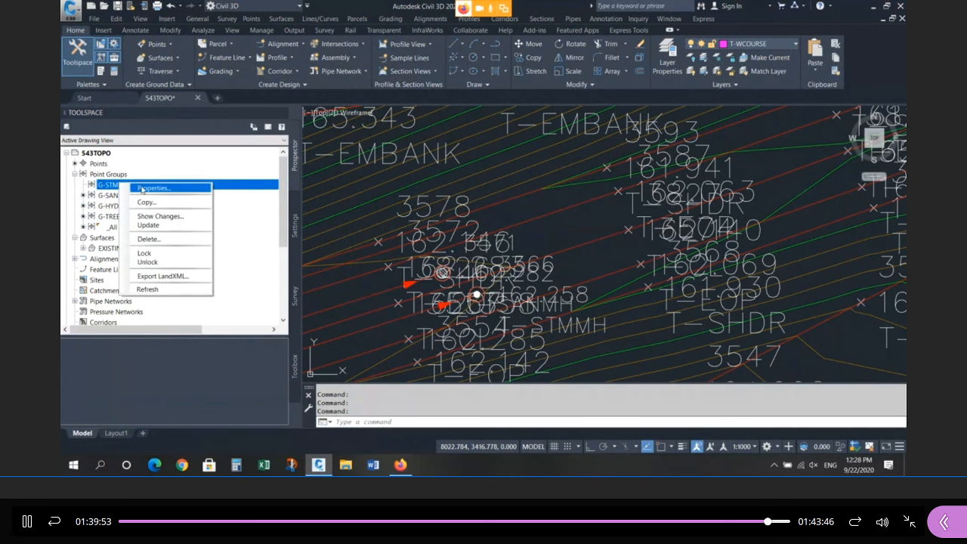
{"action": "left_click", "coordinate": [153, 187]}
{"action": "left_click", "coordinate": [481, 103]}
{"action": "left_click_drag", "start_coordinate": [448, 199], "coordinate": [452, 199]}
{"action": "type", "text": "T-STMMH*"}
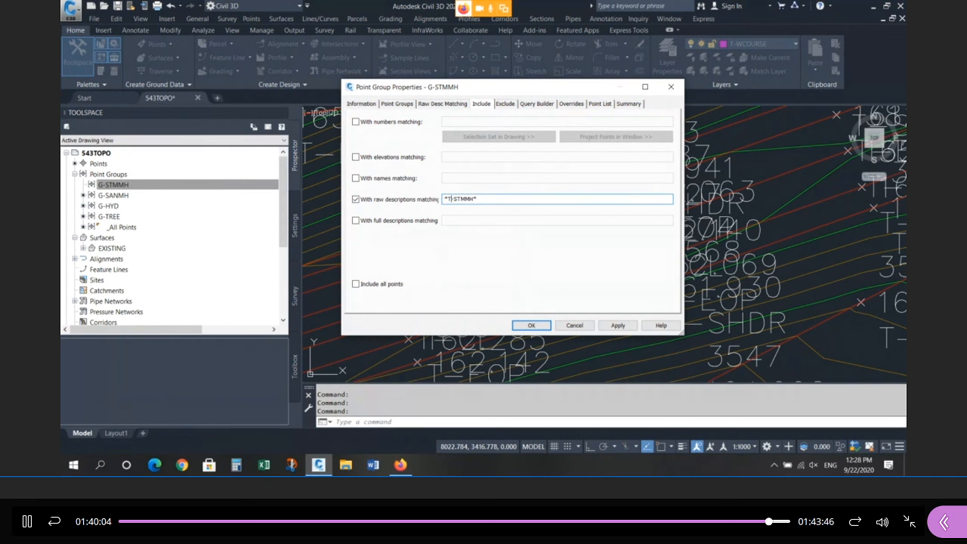
{"action": "double_click", "coordinate": [490, 202]}
{"action": "left_click", "coordinate": [493, 198]}
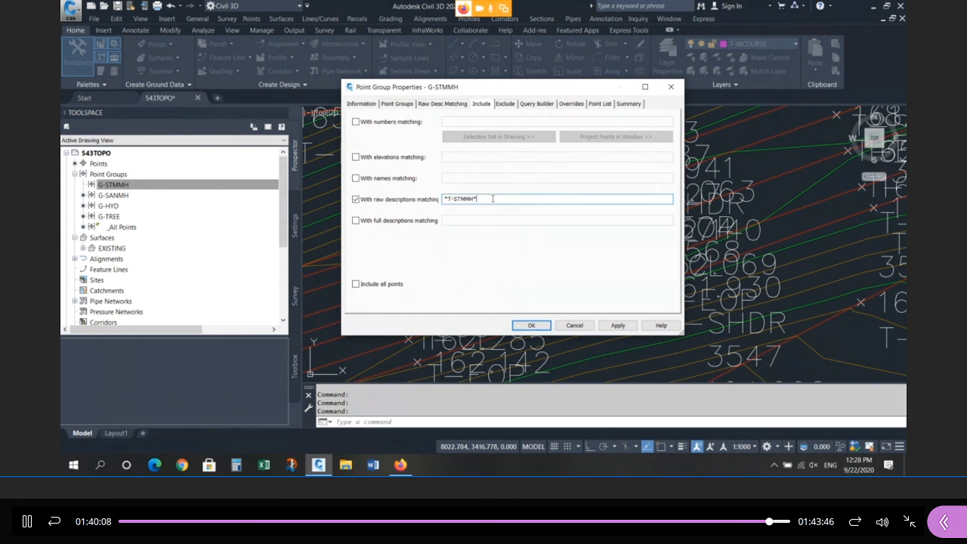
{"action": "left_click", "coordinate": [531, 325]}
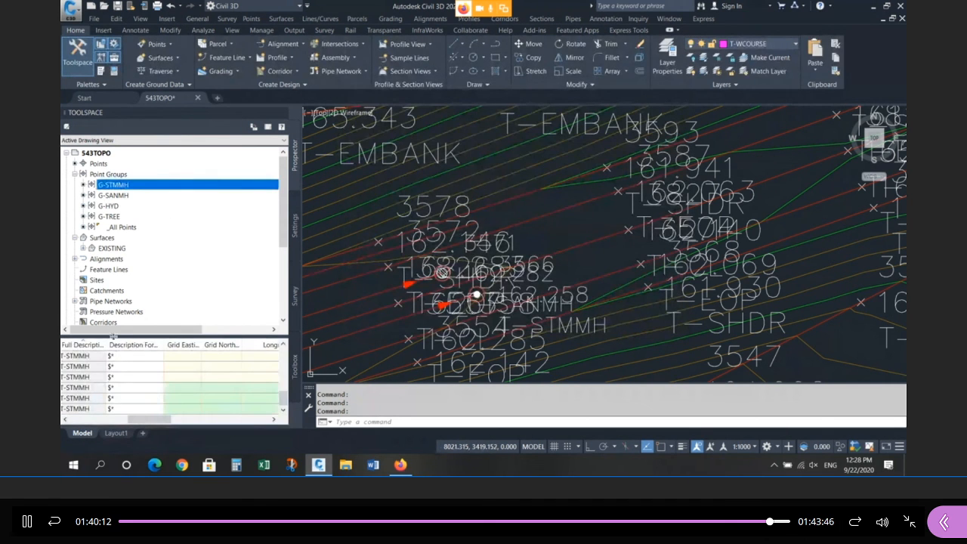
{"action": "left_click_drag", "start_coordinate": [145, 420], "coordinate": [108, 422]}
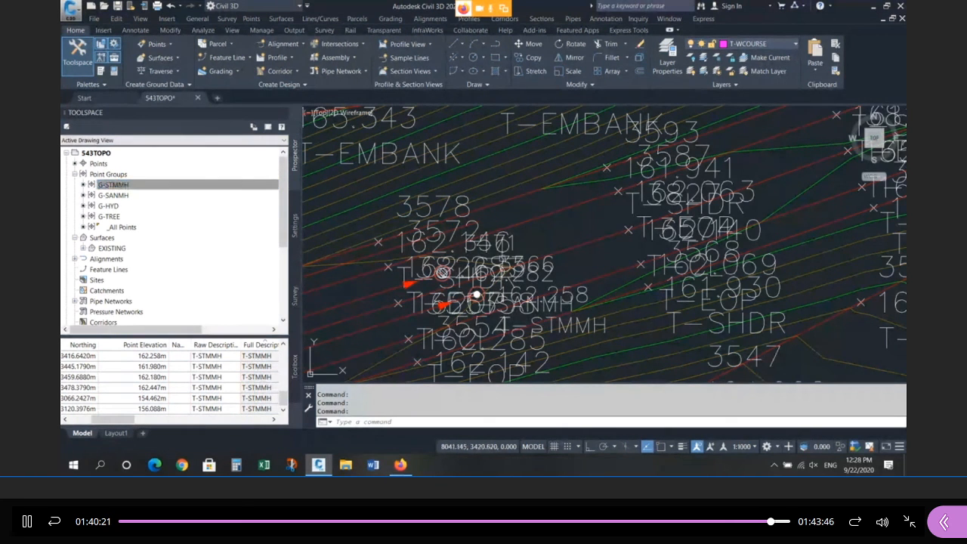
{"action": "left_click", "coordinate": [400, 465]}
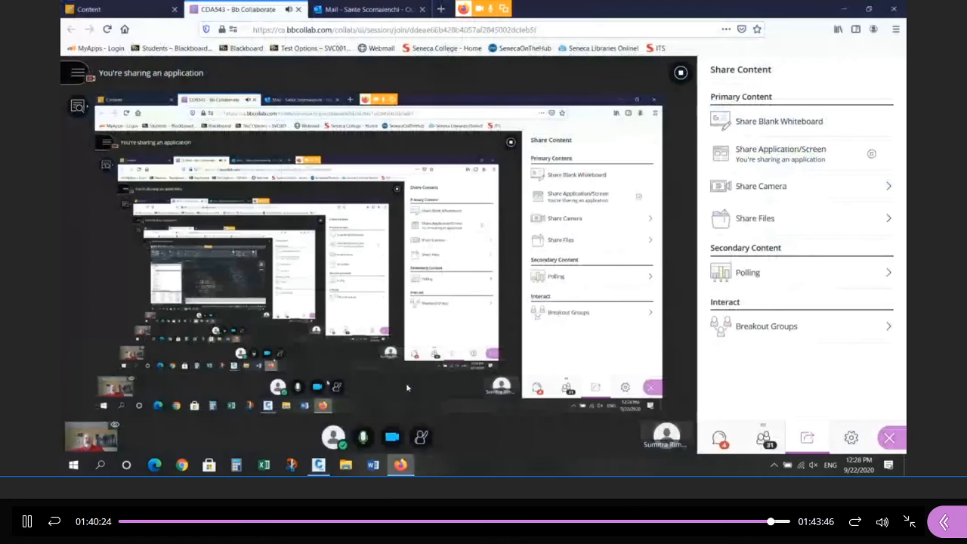
{"action": "left_click", "coordinate": [400, 464]}
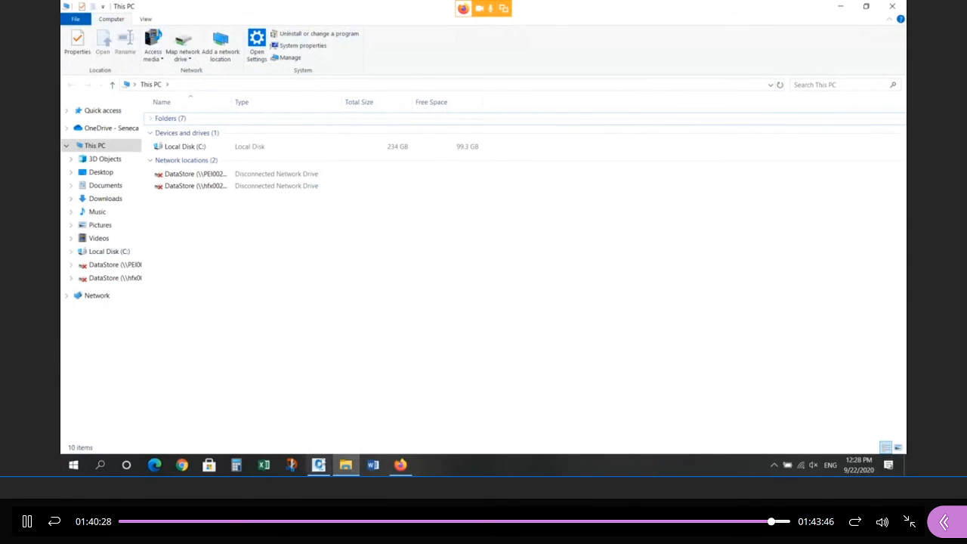
{"action": "left_click", "coordinate": [346, 465]}
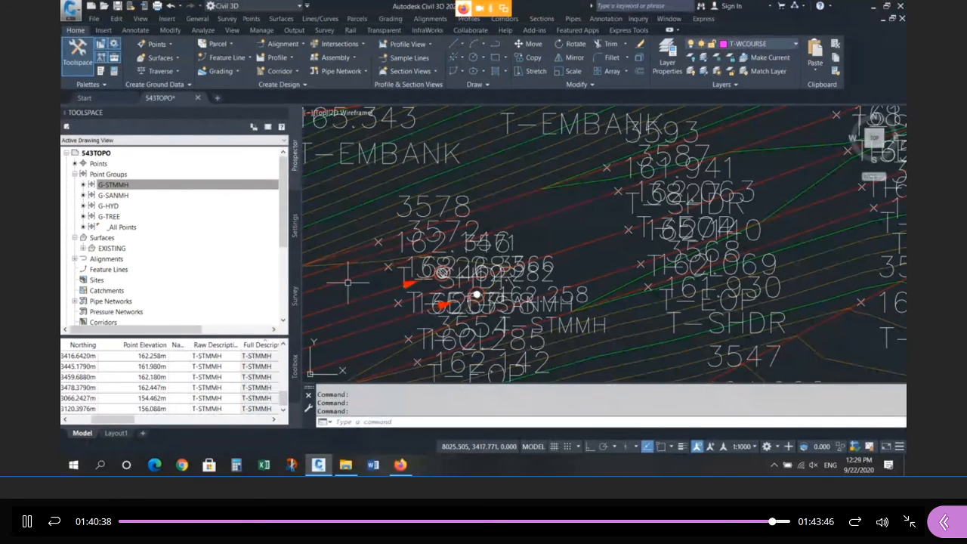
{"action": "scroll", "coordinate": [477, 294], "scroll_direction": "down", "scroll_amount": 2}
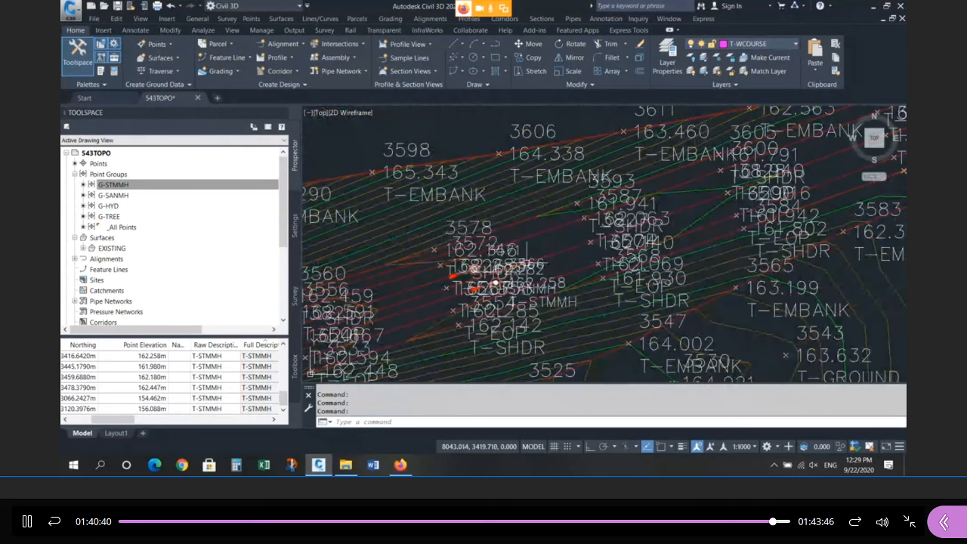